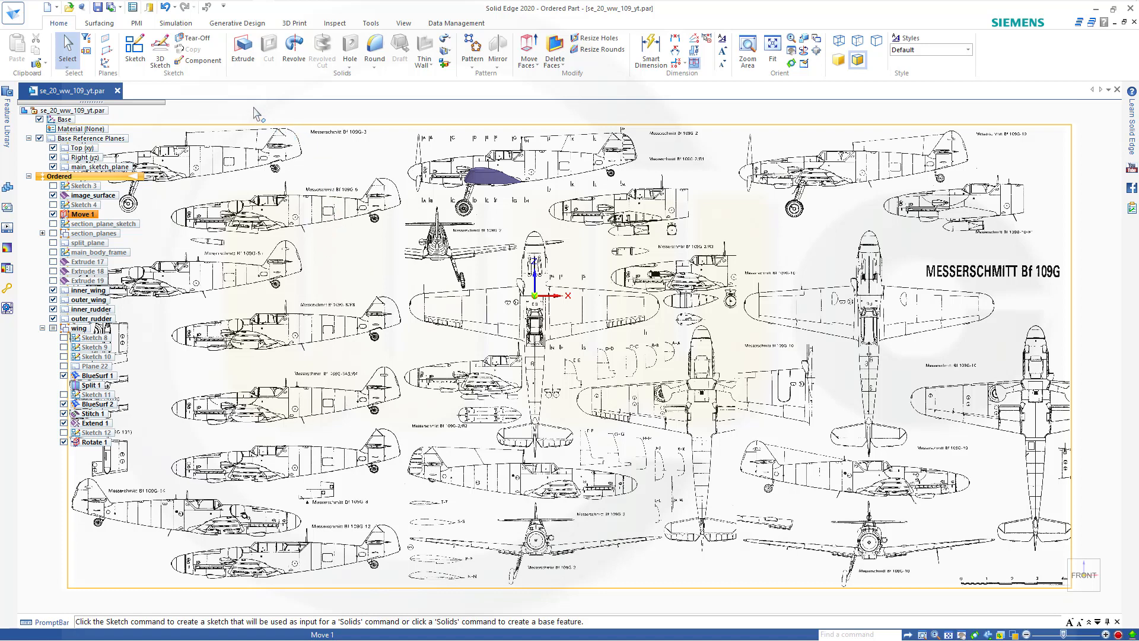
Start a new sketch on main_sketch_plane over the nose of the Messerschmitt Bf 109G-2 side view.
left_click(136, 50)
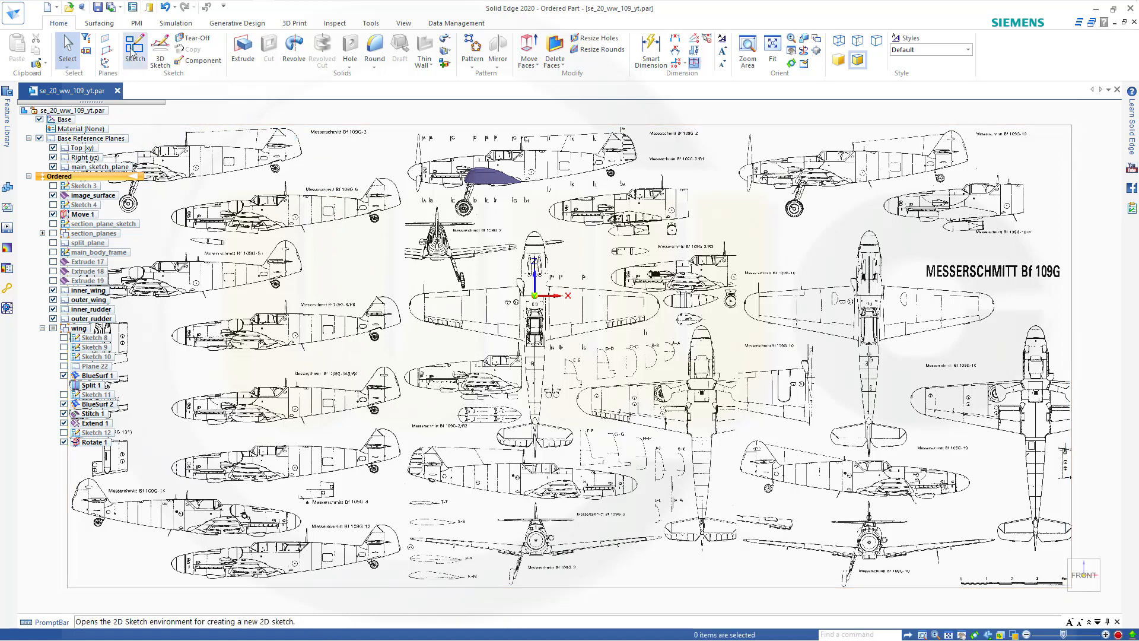
left_click(118, 169)
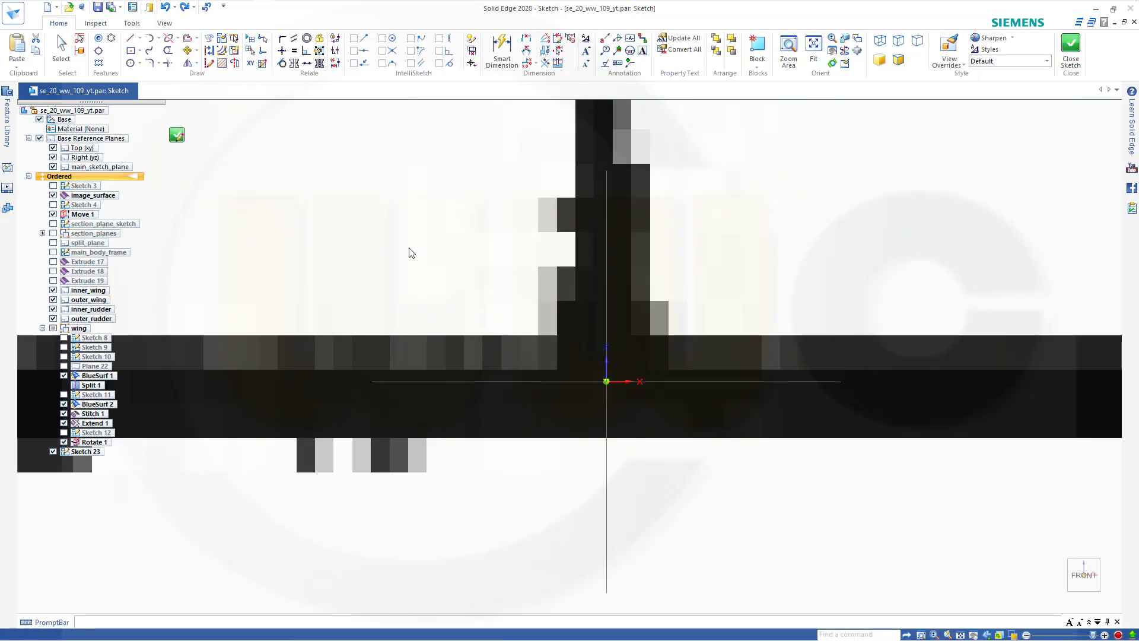
scroll(410, 237, "down", 10)
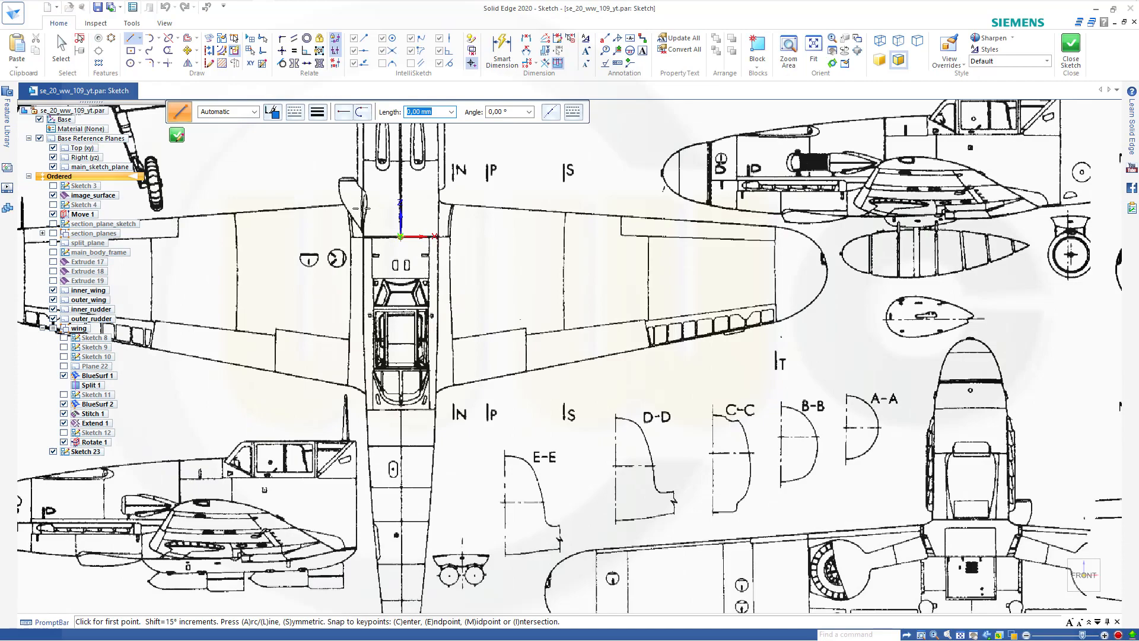
middle_click_drag(349, 191, 766, 623, "shift")
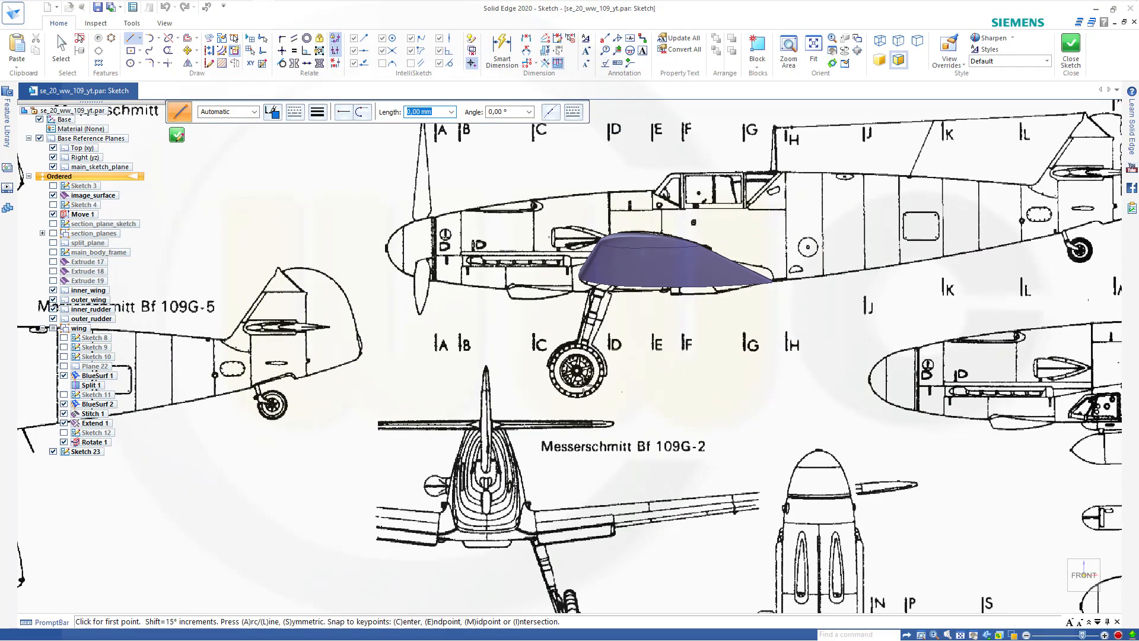
scroll(456, 265, "down", 2)
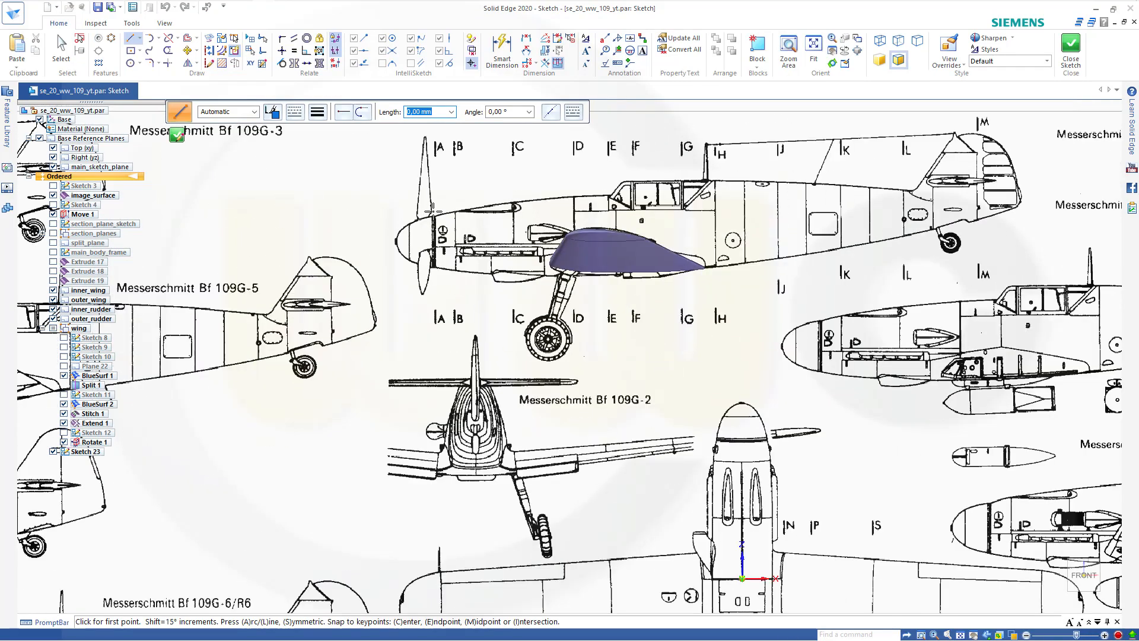
scroll(409, 205, "up", 5)
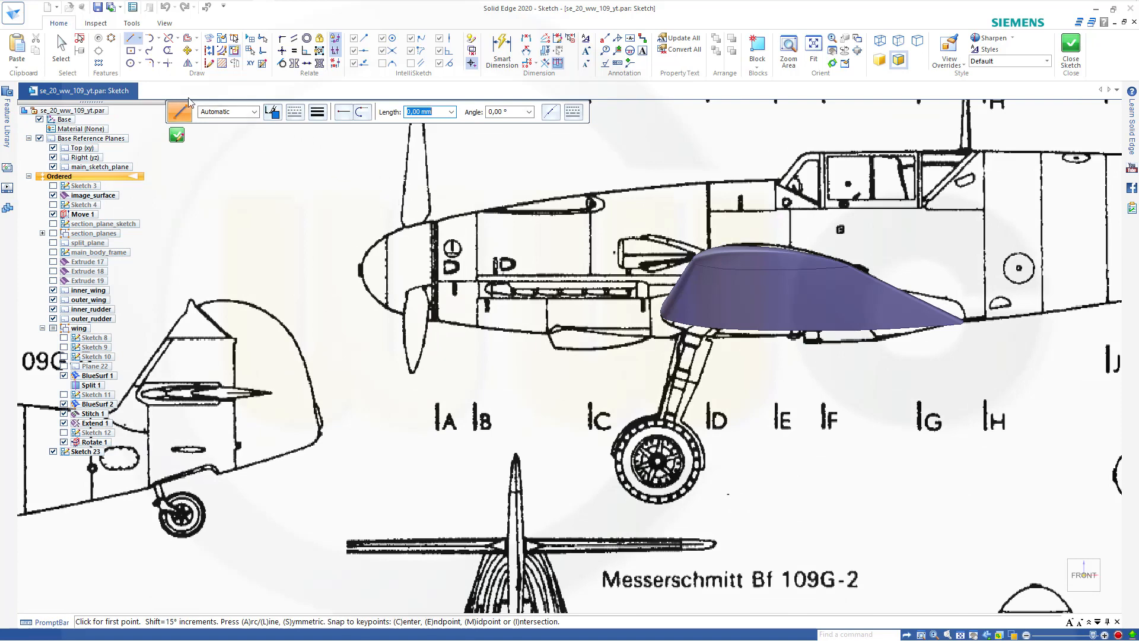
Draw a horizontal line about 552 mm long along the spinner's centre, from its rear edge to its tip.
left_click(132, 41)
scroll(442, 276, "down", 2)
scroll(452, 285, "up", 5)
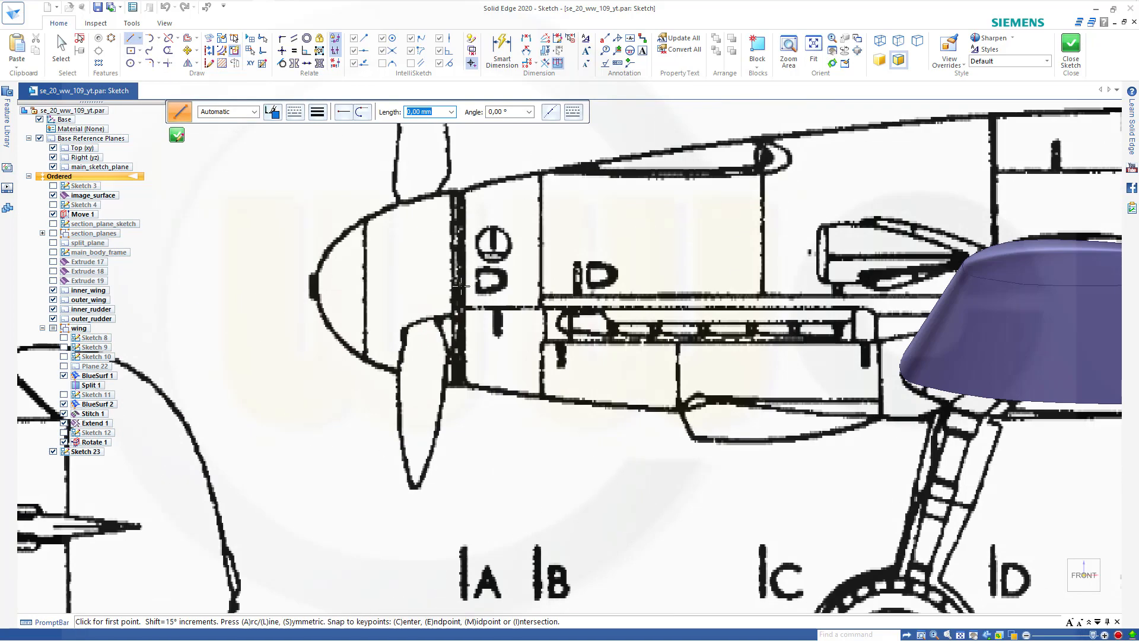
left_click(461, 285)
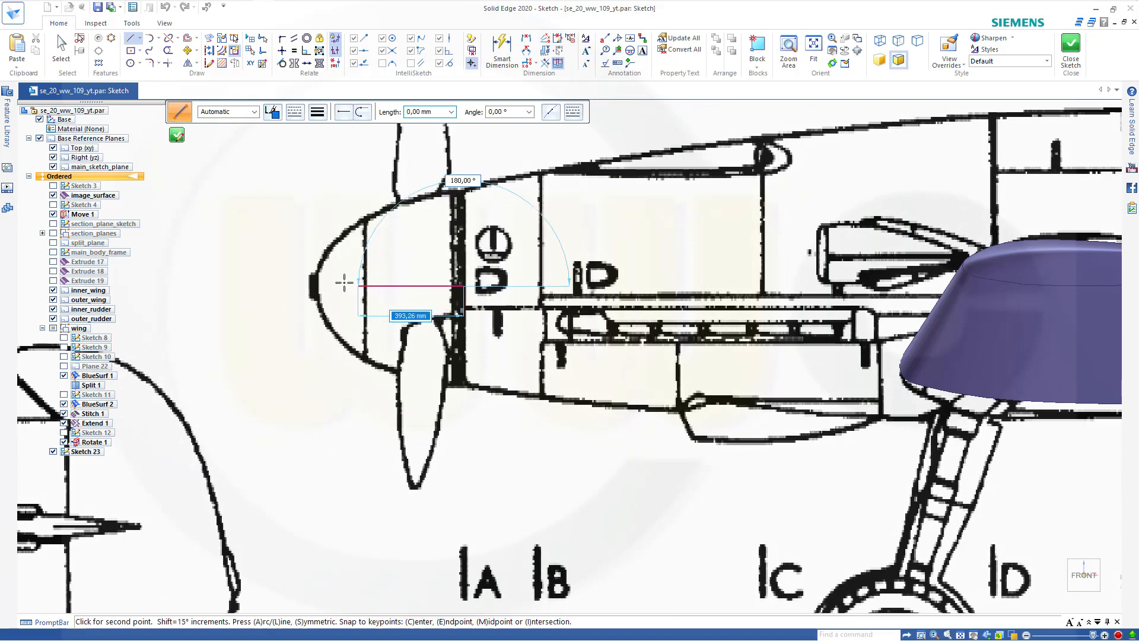
left_click(315, 285)
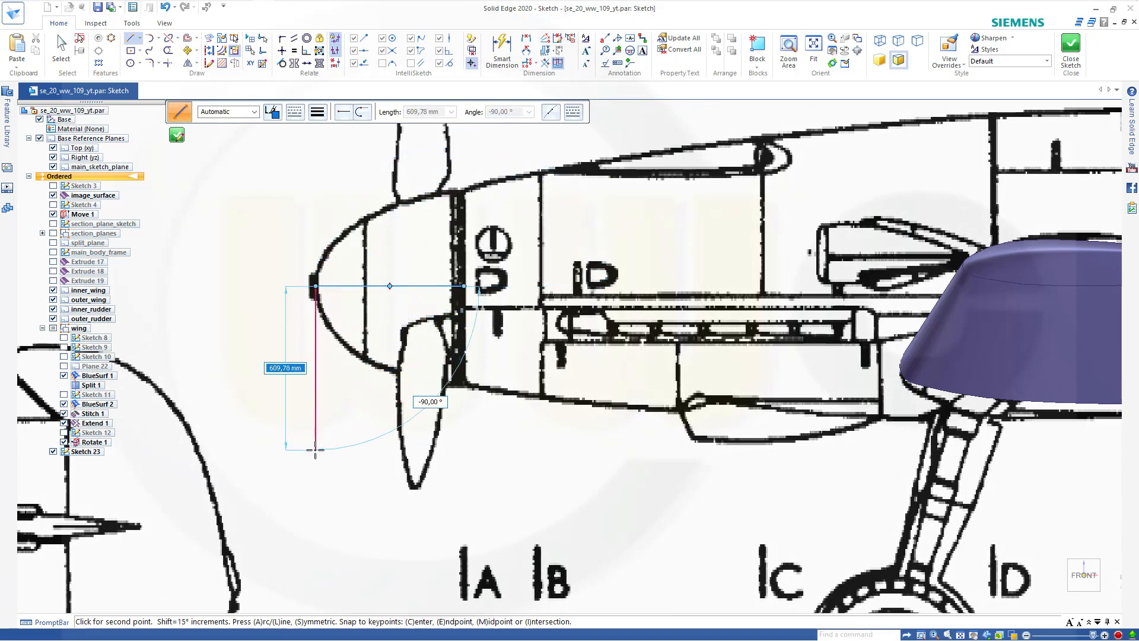
Draw a vertical line about 610 mm long downward from the spinner tip and convert it to construction geometry.
left_click(314, 450)
key("Escape")
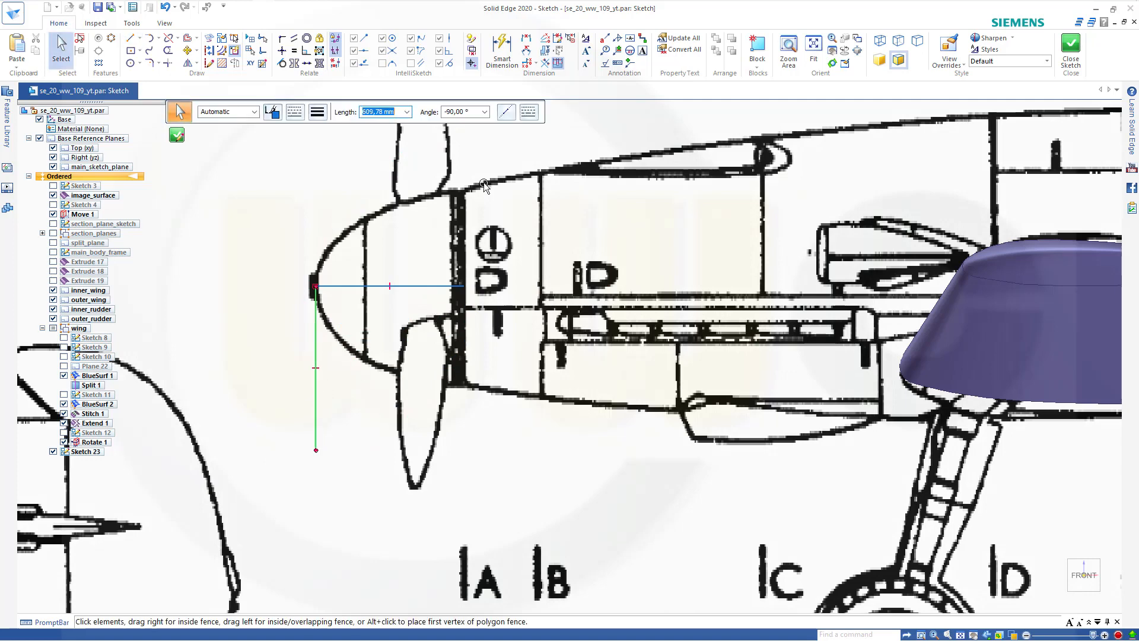
left_click(209, 51)
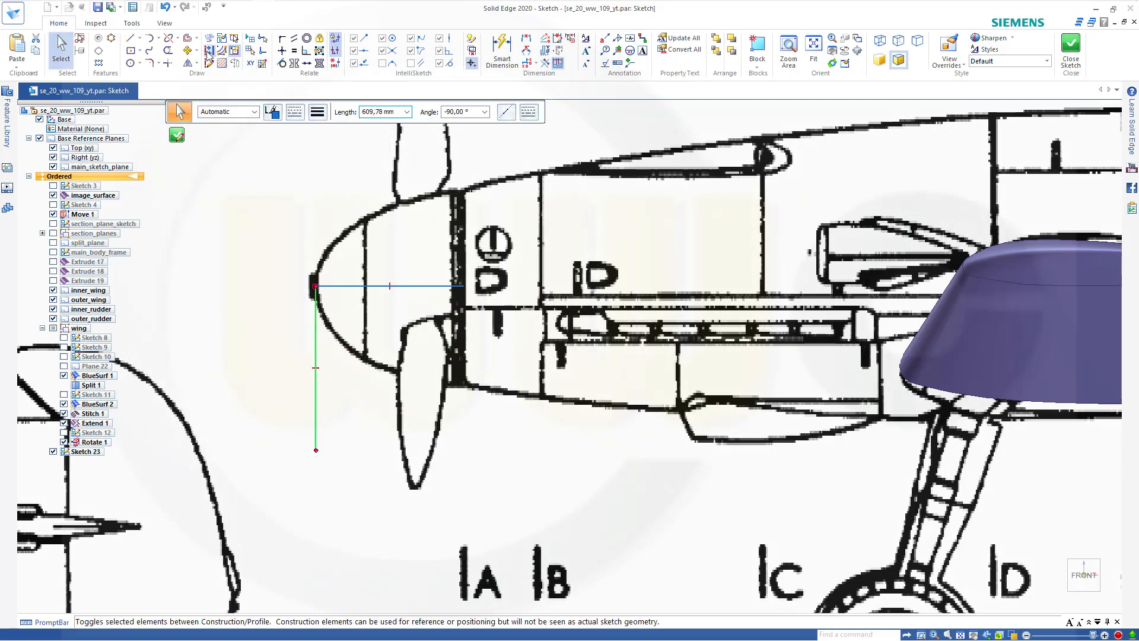
key("Escape")
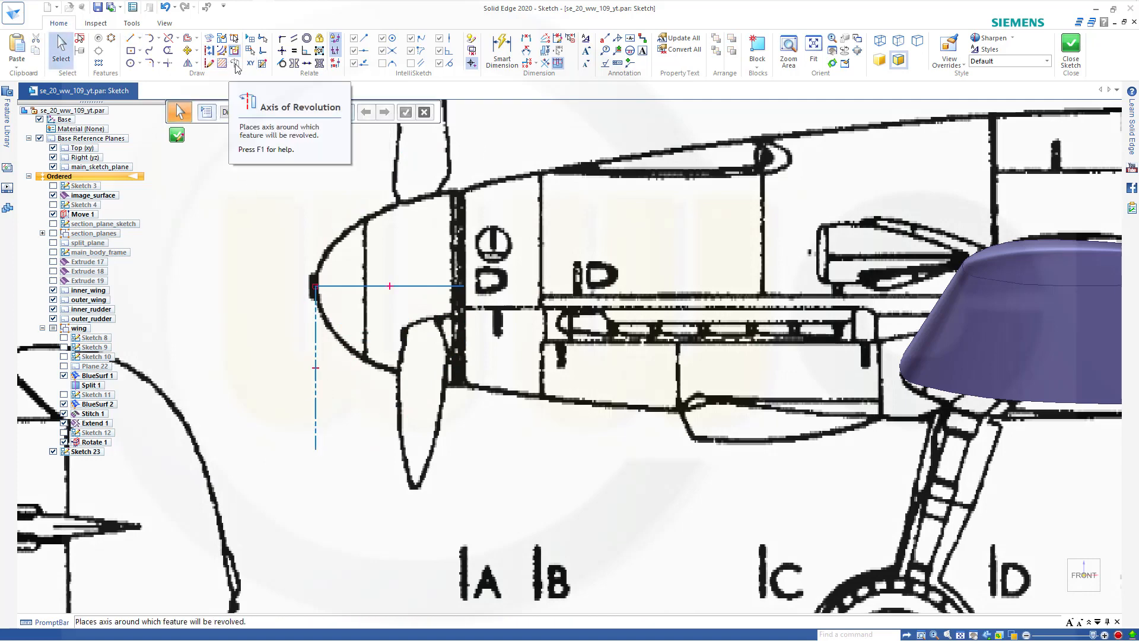
left_click(363, 287)
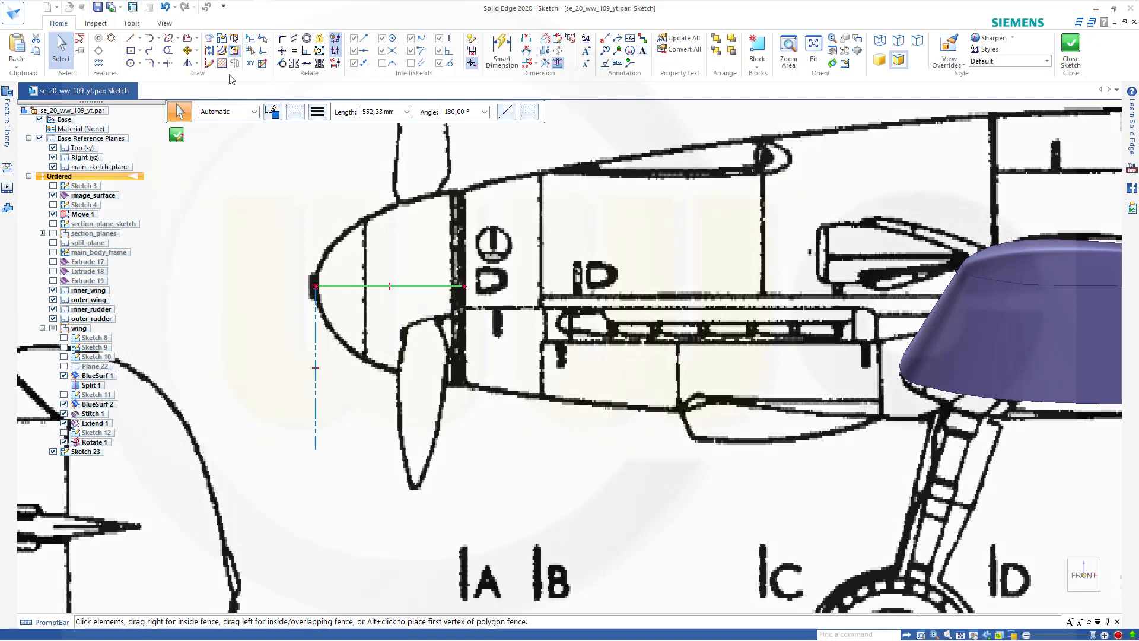
left_click(233, 64)
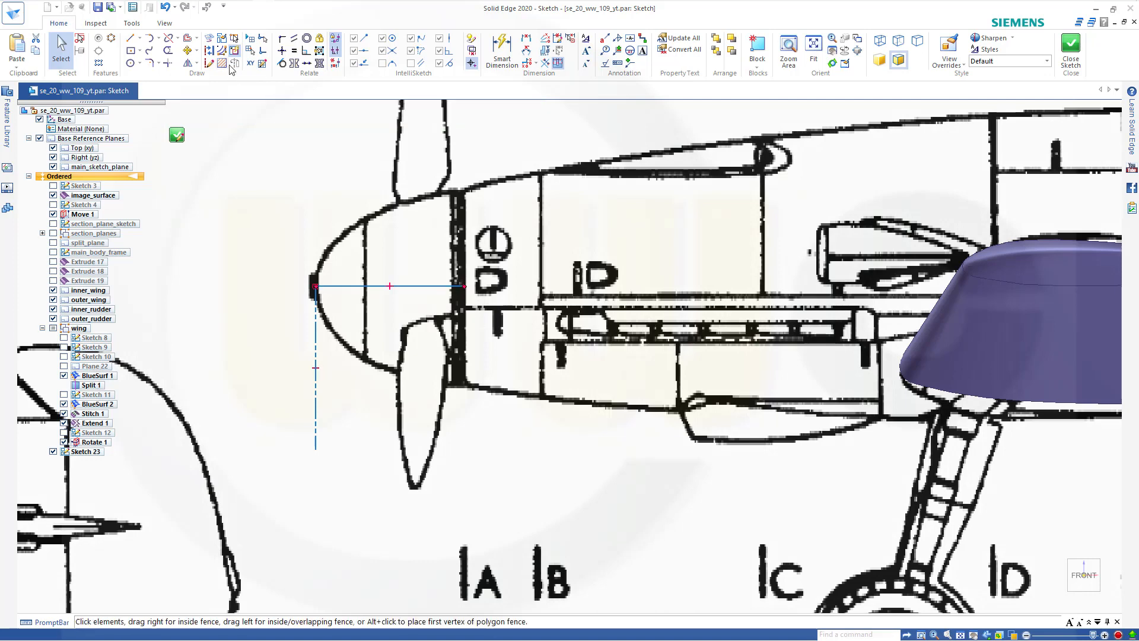
left_click(130, 40)
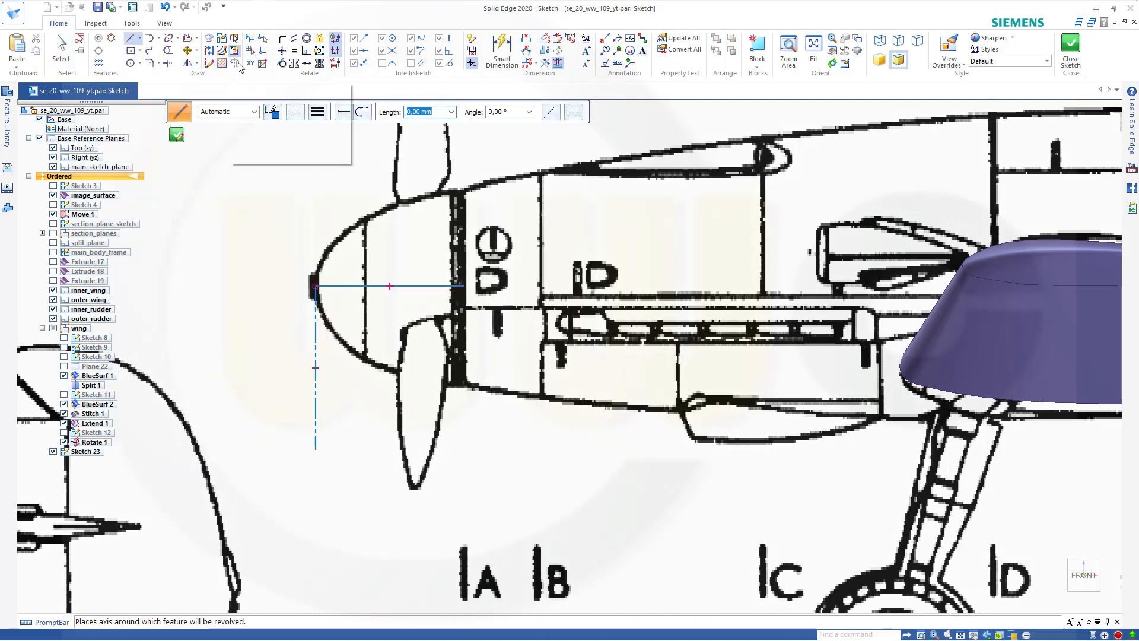
key("Escape")
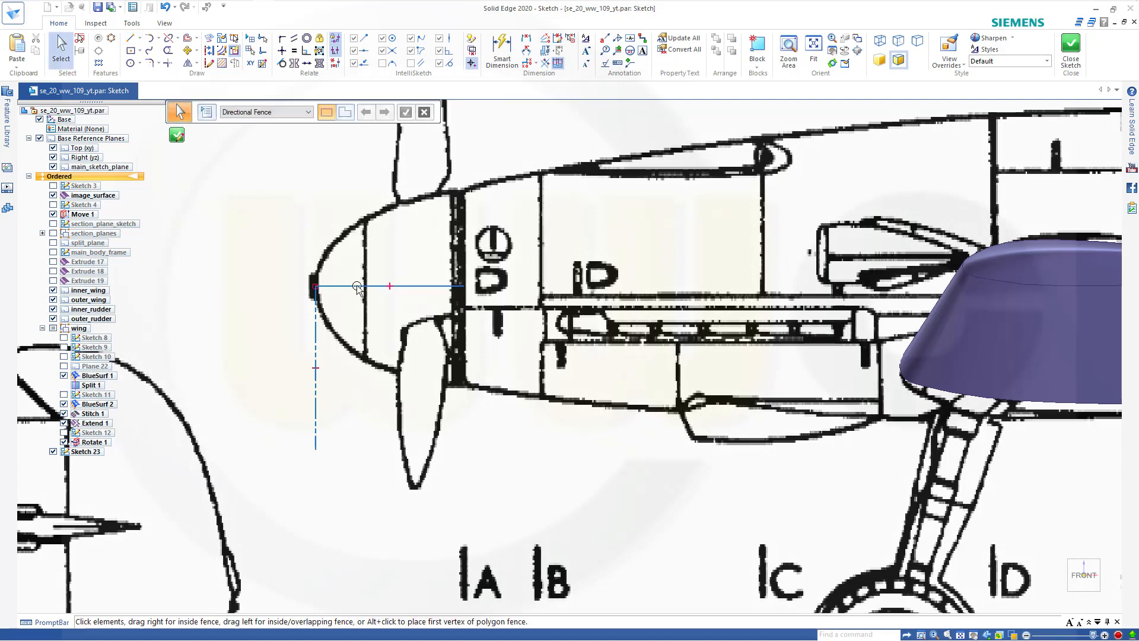
Convert the horizontal spinner centre line to construction geometry.
left_click(359, 287)
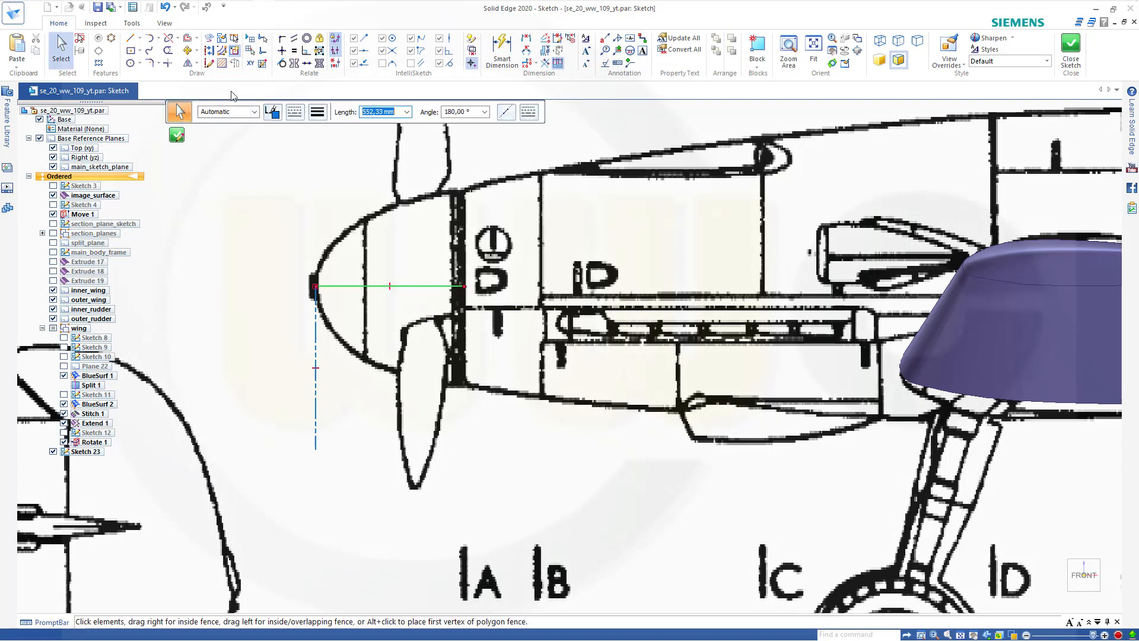
left_click(209, 52)
key("Escape")
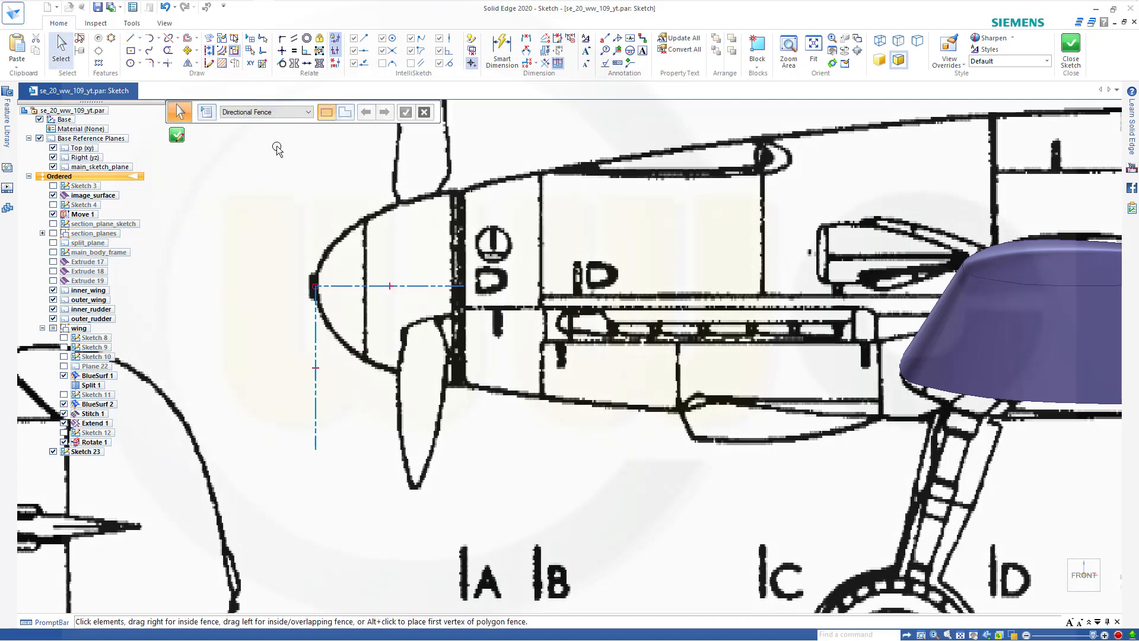
Trace the upper outline of the spinner with a curve from the tip end of the centre line to the spinner's rear edge.
left_click(151, 54)
scroll(336, 139, "up", 3)
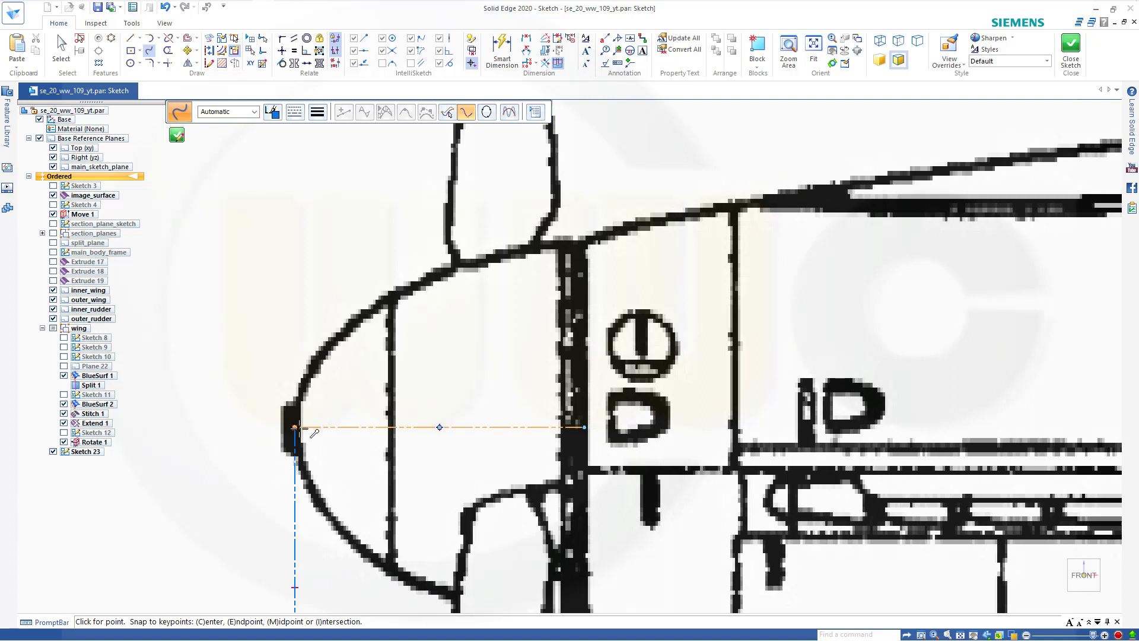
left_click(295, 427)
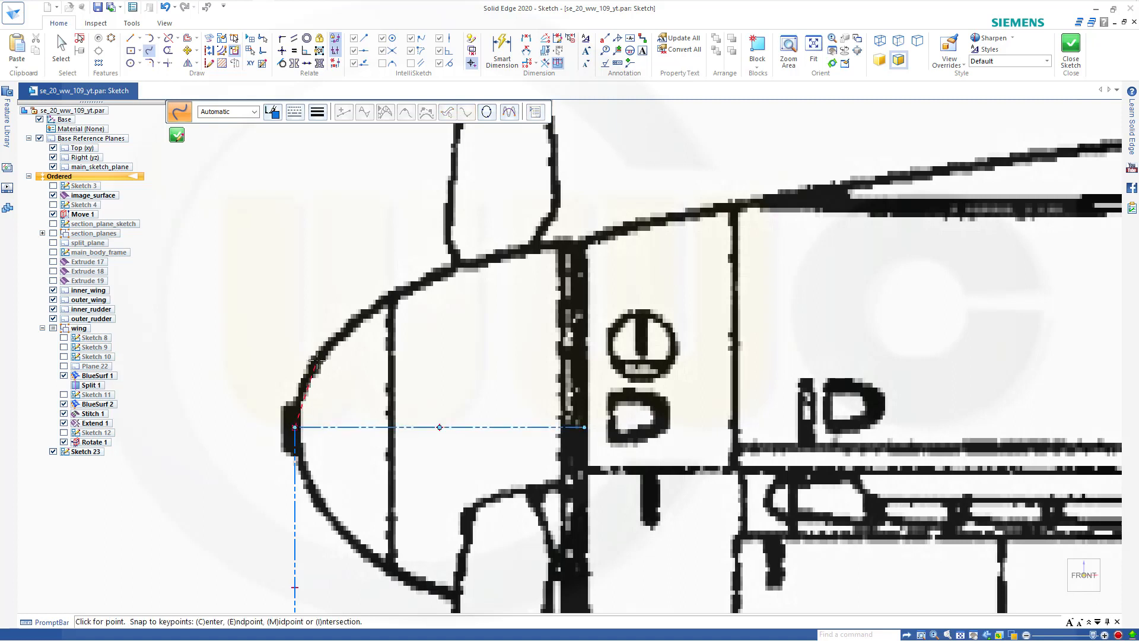
left_click(398, 292)
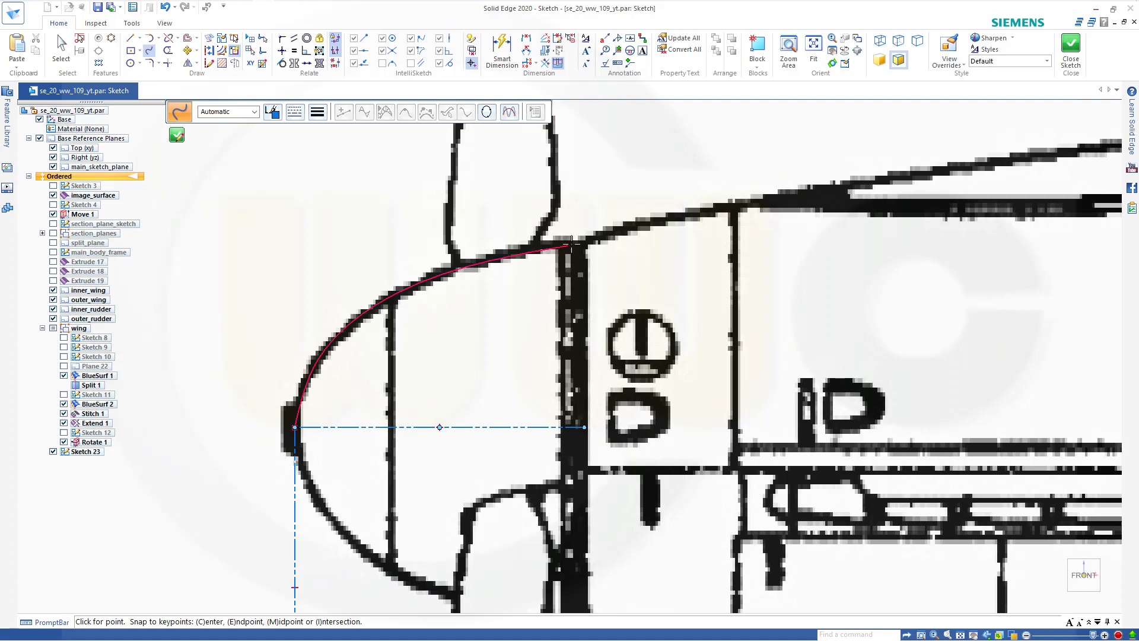
double_click(576, 243)
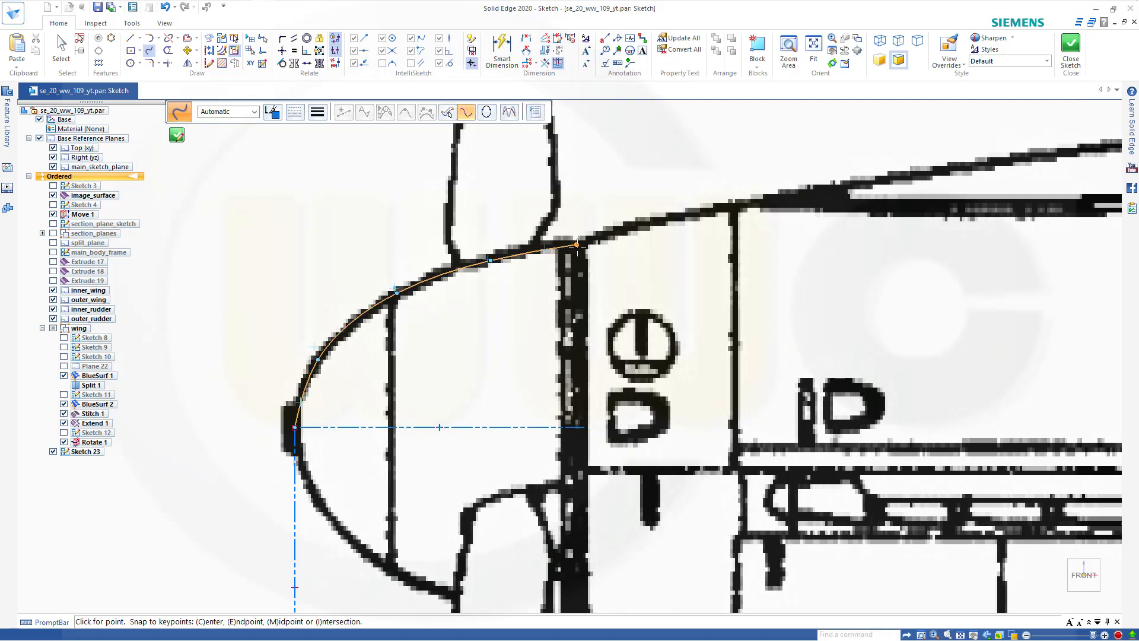
key("Escape")
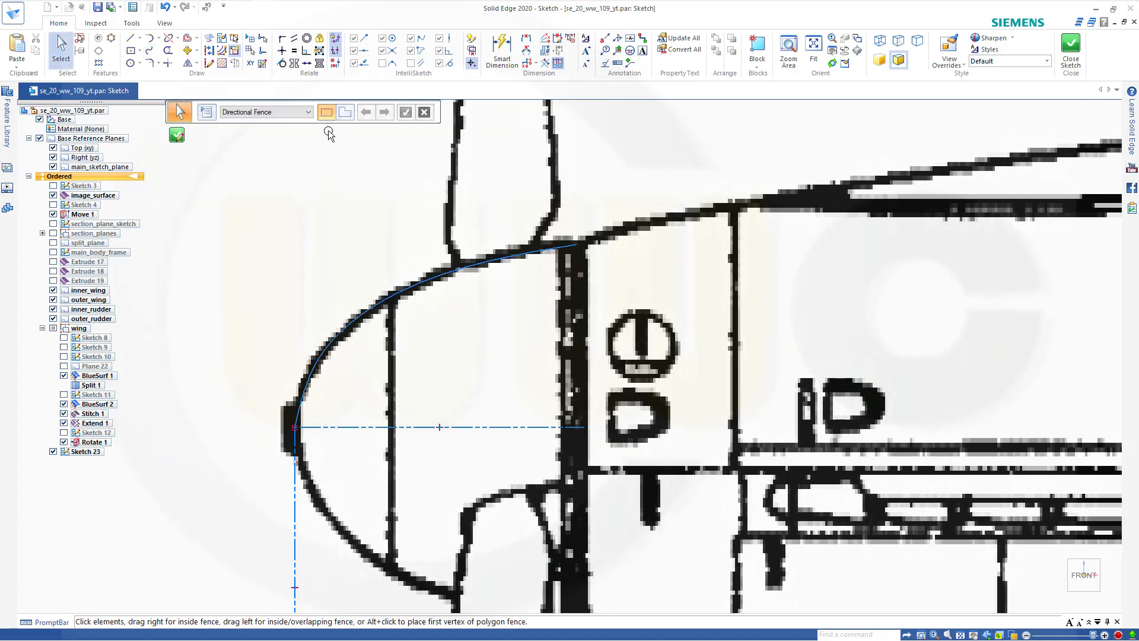
Make the spinner curve tangent to the vertical construction line at the tip.
left_click(282, 63)
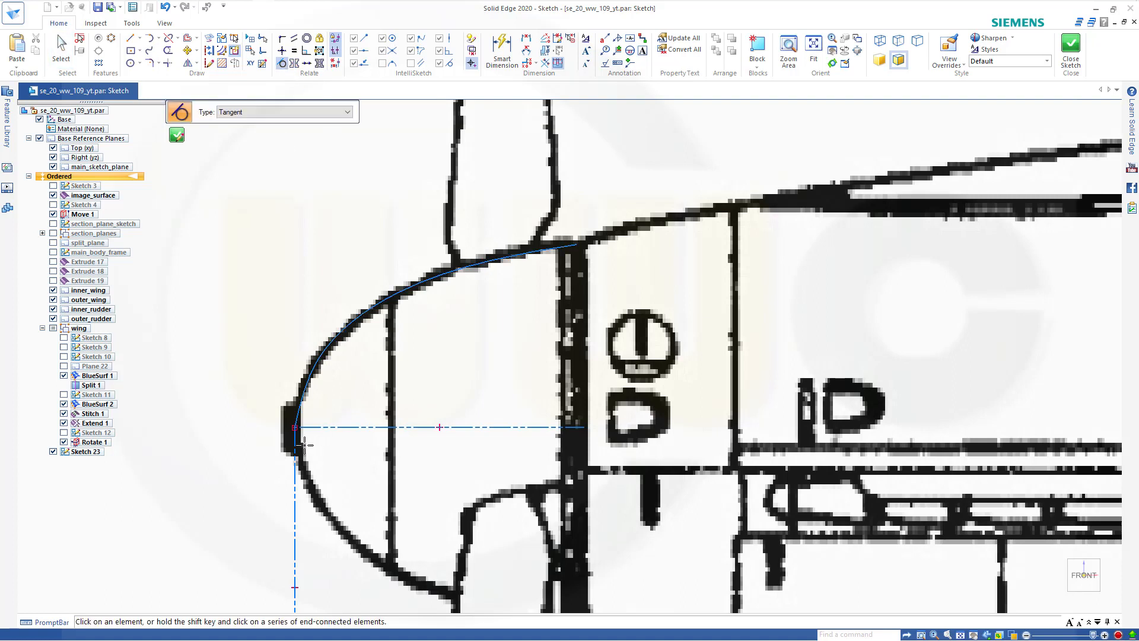
left_click(294, 447)
left_click(301, 415)
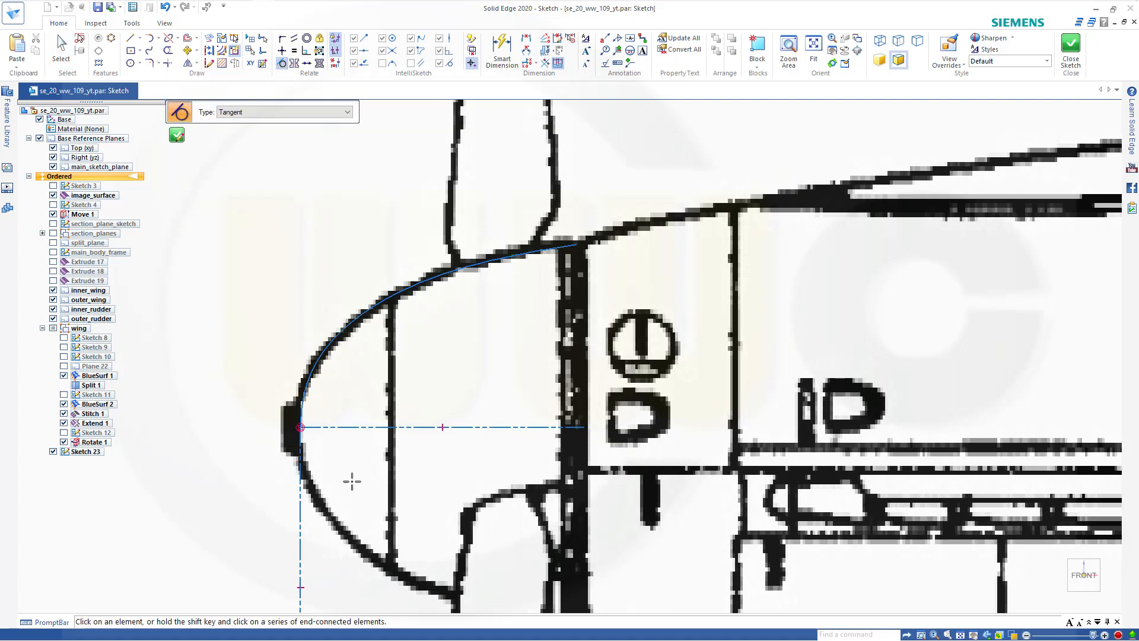
key("Escape")
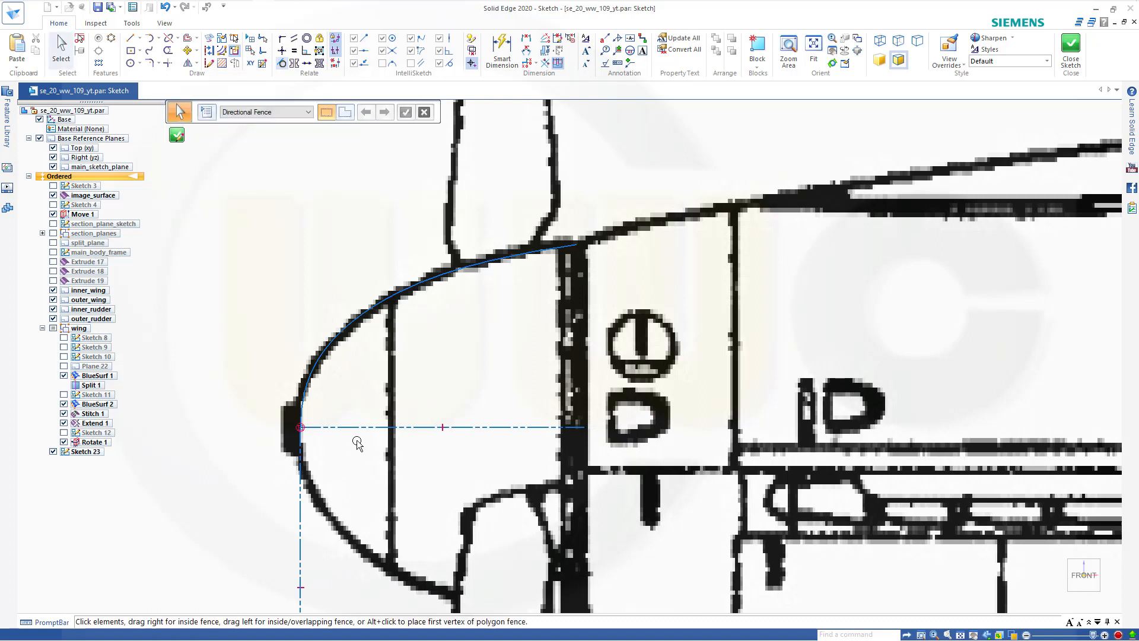
Move the horizontal construction line slightly downward on the spinner and close the sketch.
left_click(356, 429)
left_click_drag(356, 430, 356, 433)
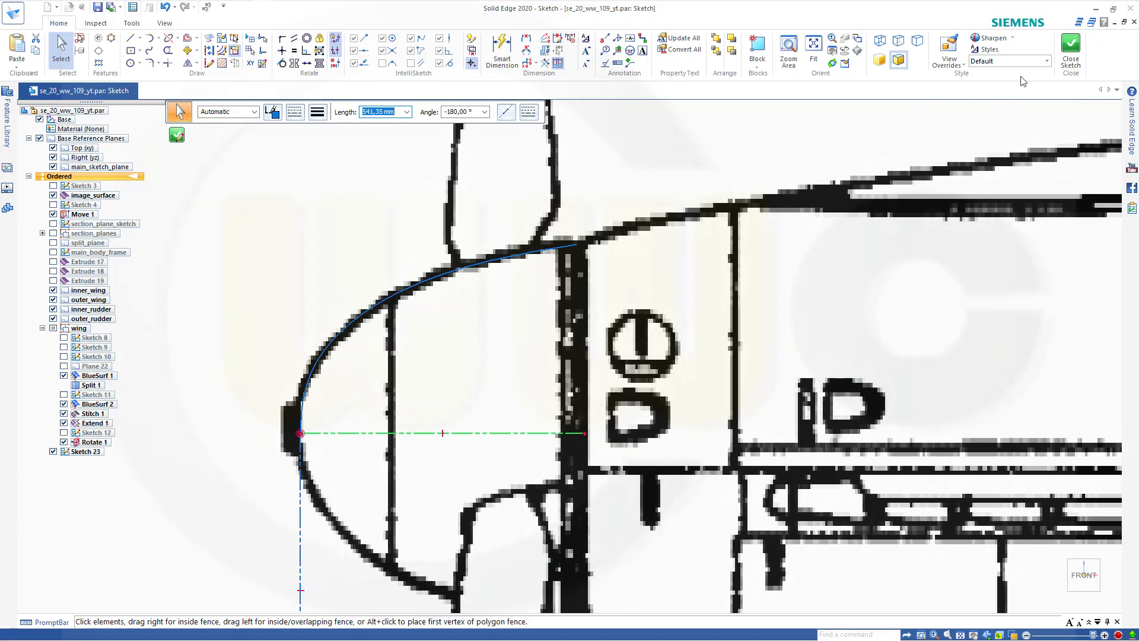
left_click(1071, 50)
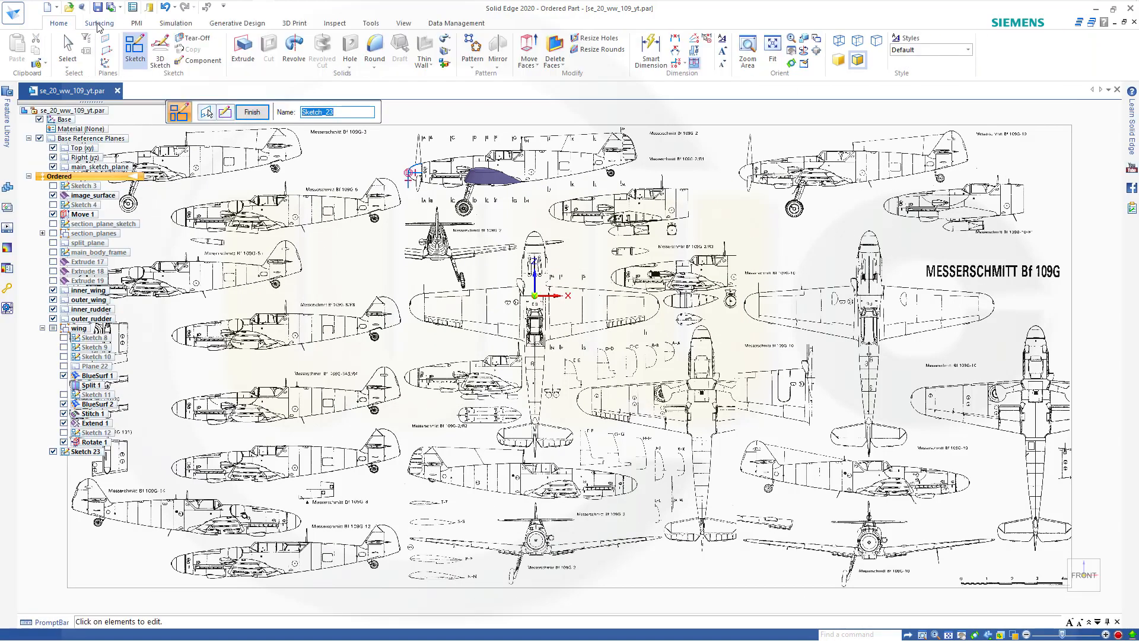
Create a revolved surface from the spinner outline curve, turned 360° about the horizontal construction line.
left_click(102, 23)
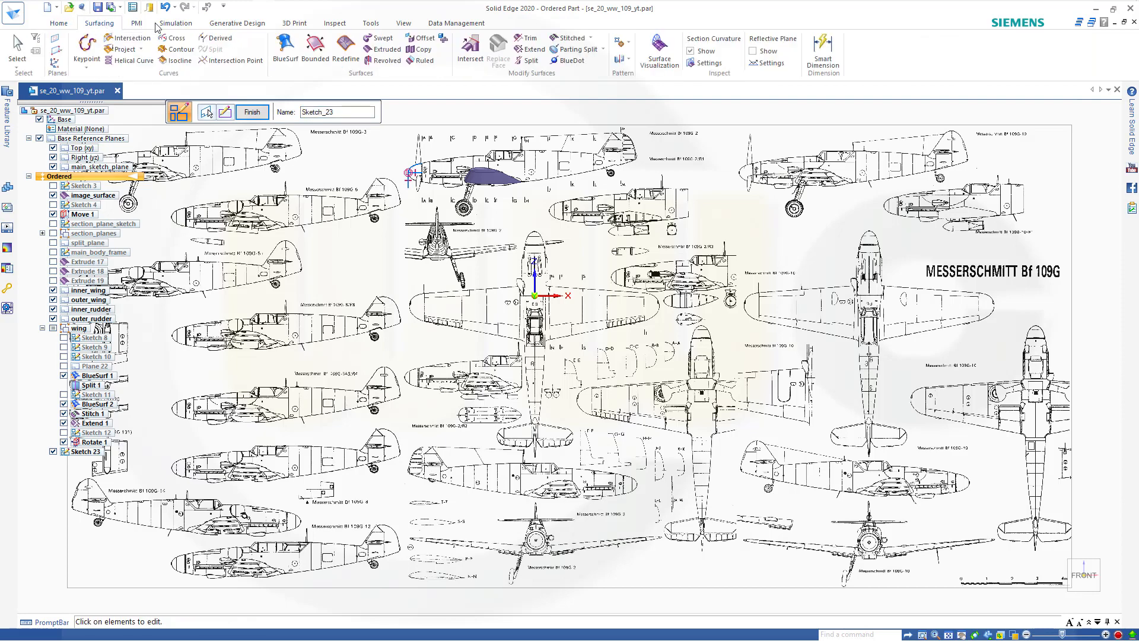
left_click(384, 61)
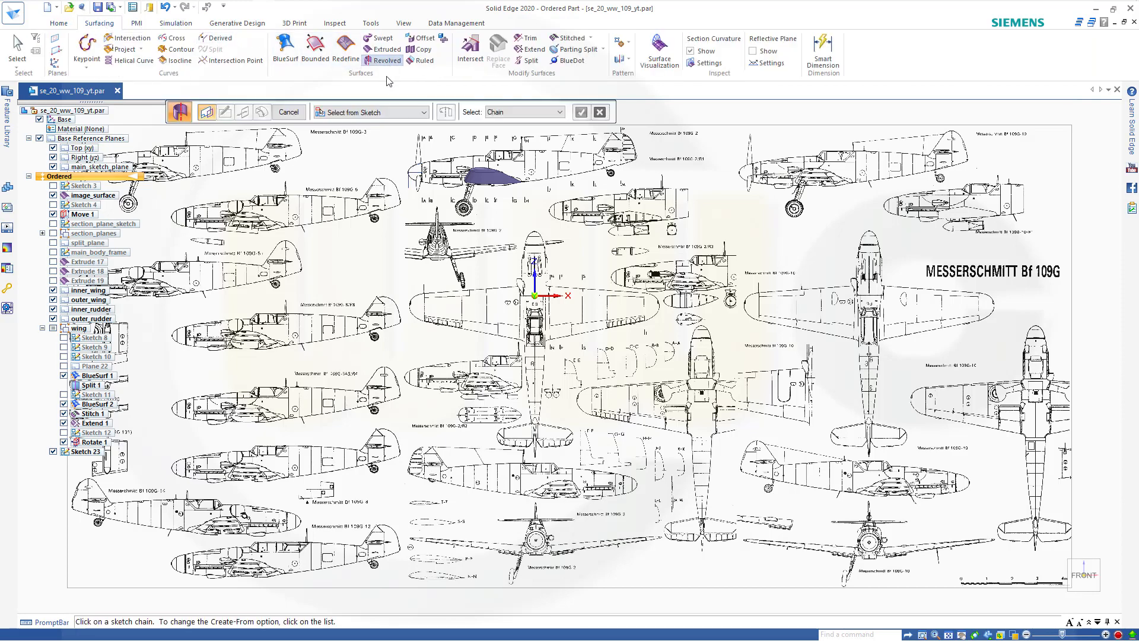
scroll(416, 149, "up", 8)
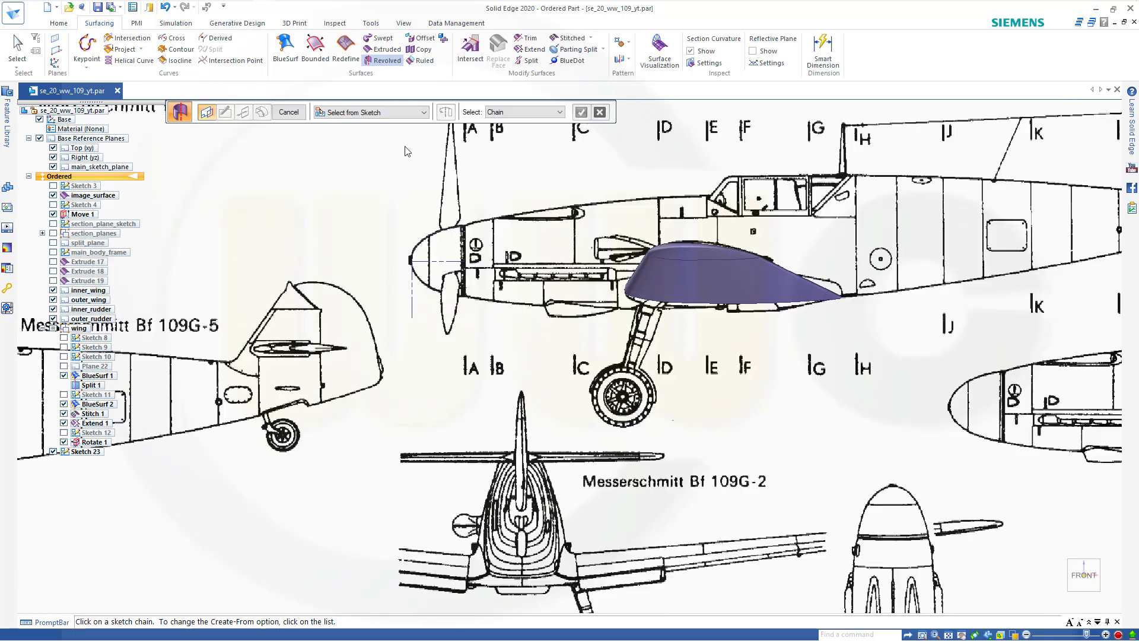
left_click(440, 295)
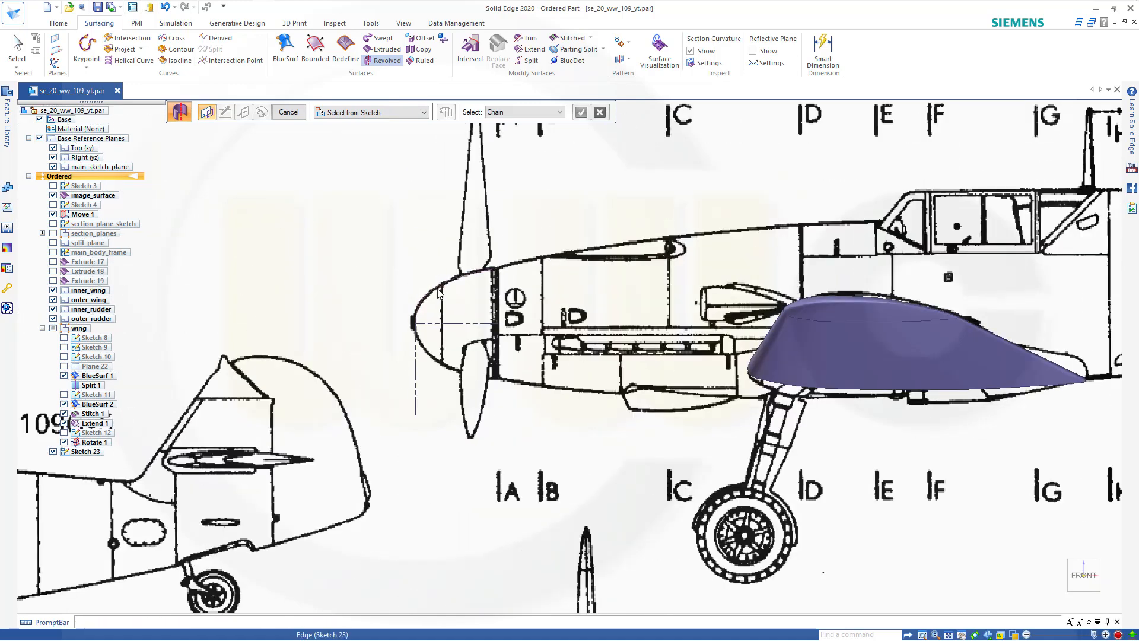
left_click(582, 112)
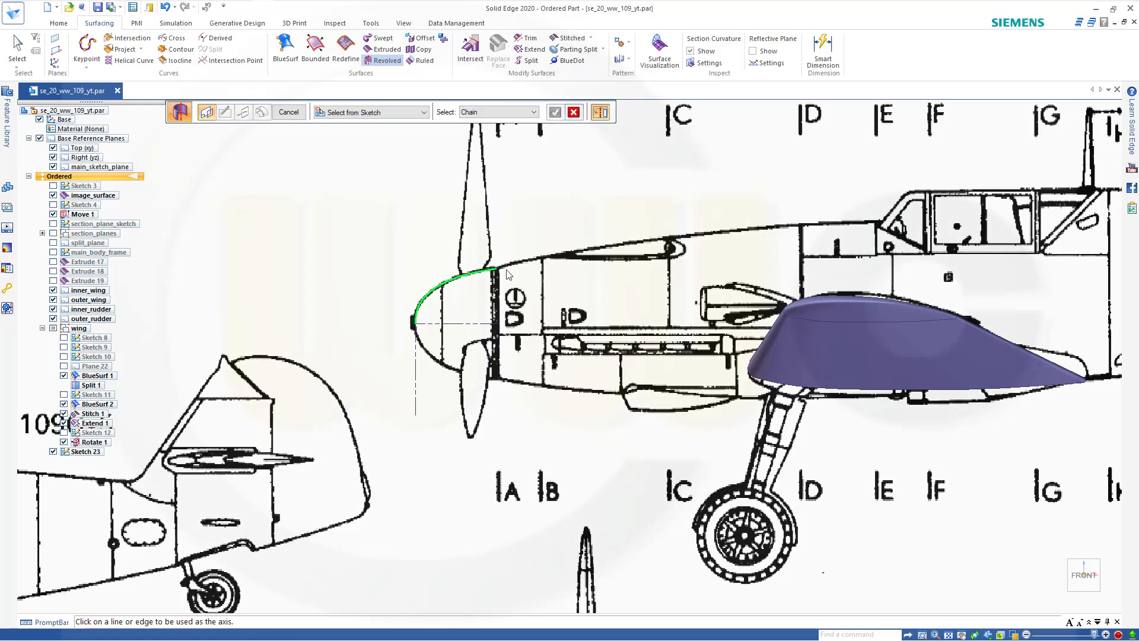
left_click(467, 325)
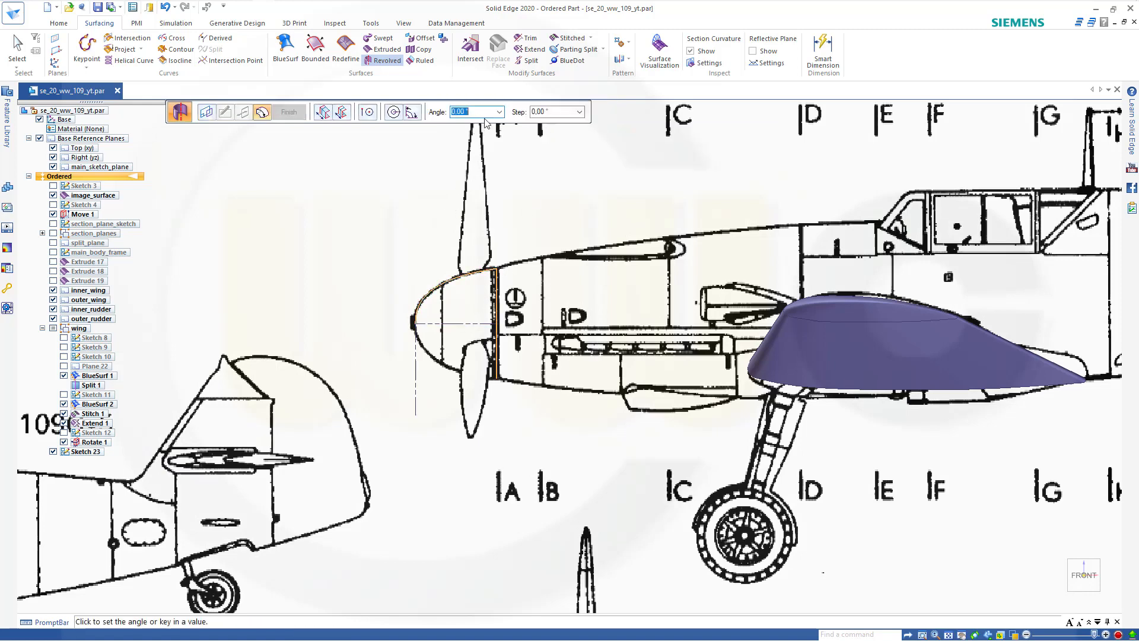
key("Tab")
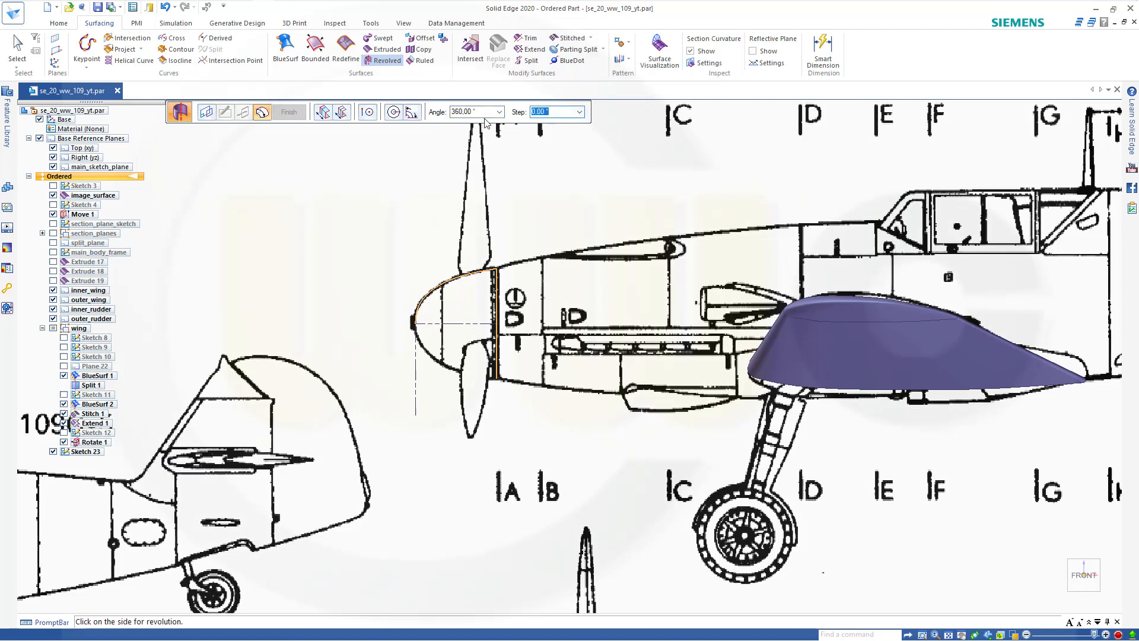
left_click(390, 243)
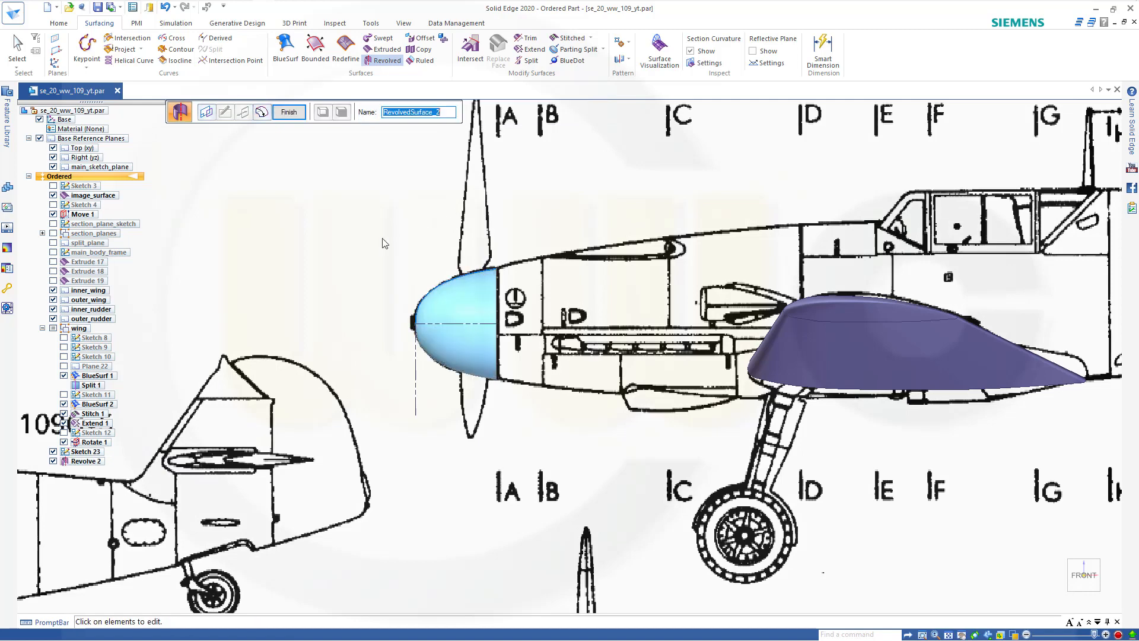
left_click(291, 114)
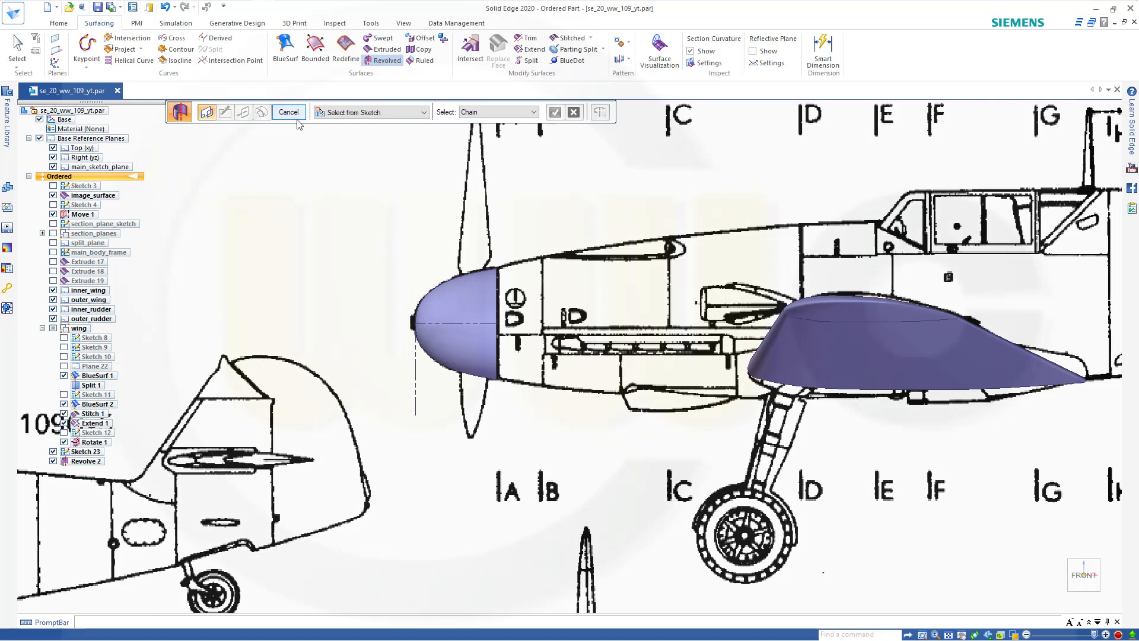
left_click(299, 117)
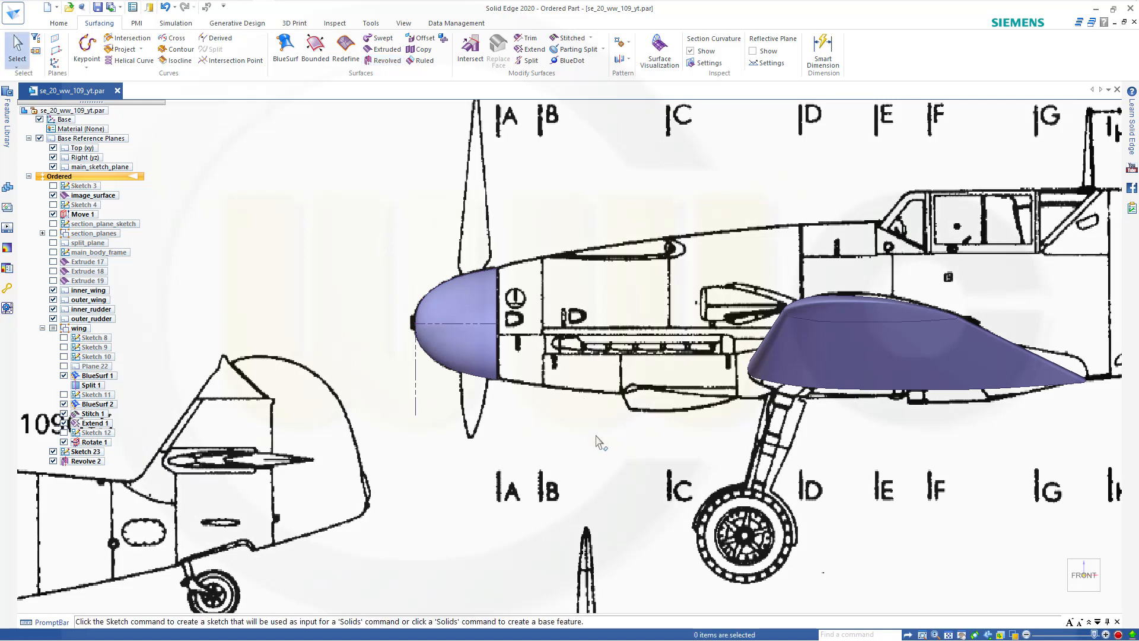
Hide the revolved spinner surface and show Sketch 8 of the wing group.
scroll(593, 442, "down", 1)
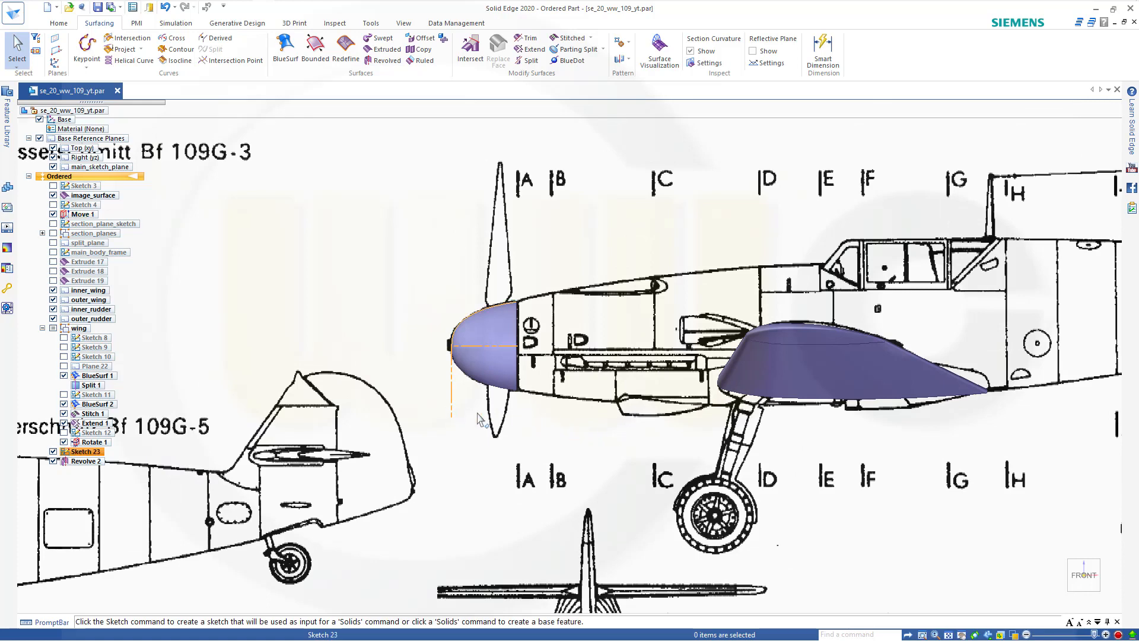
scroll(522, 506, "down", 1)
scroll(520, 505, "up", 2)
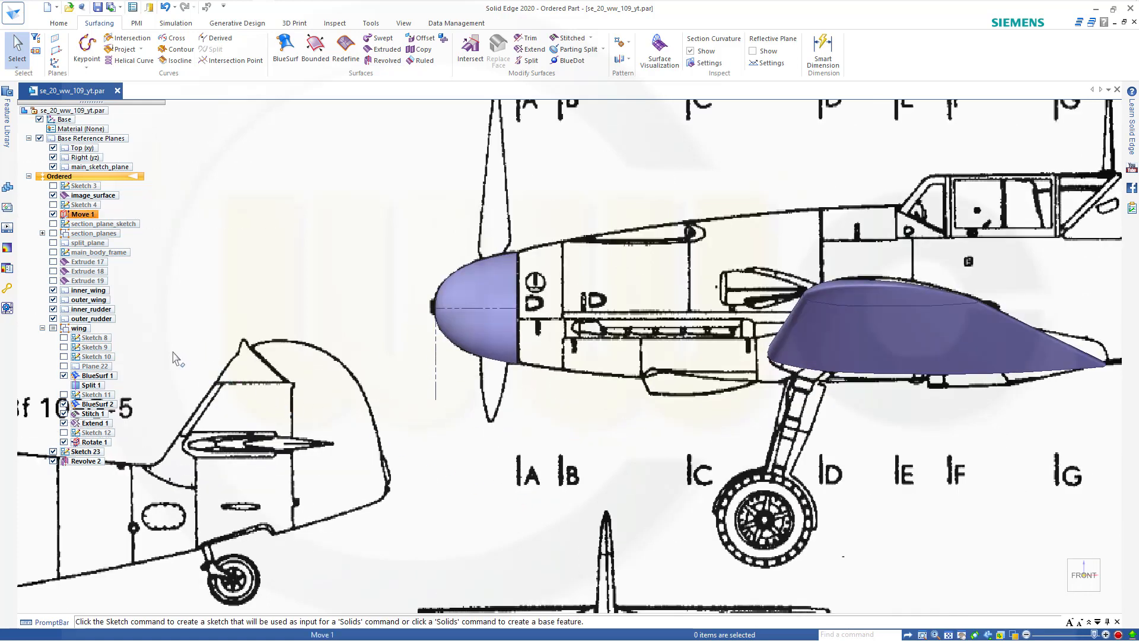
left_click(53, 461)
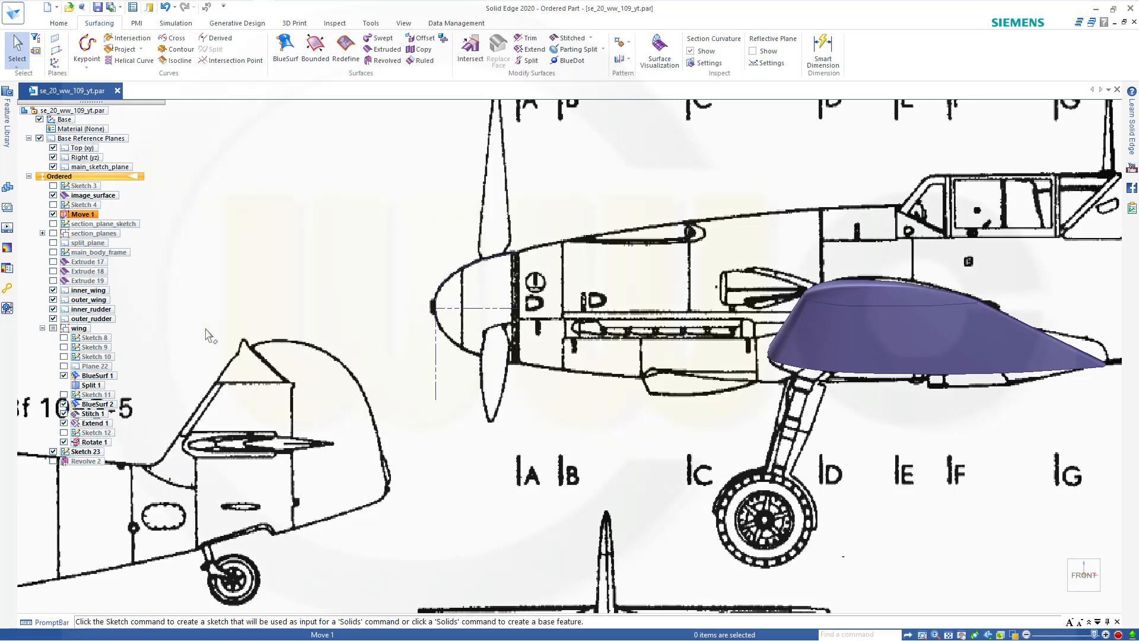
left_click(63, 337)
left_click(64, 338)
left_click(65, 347)
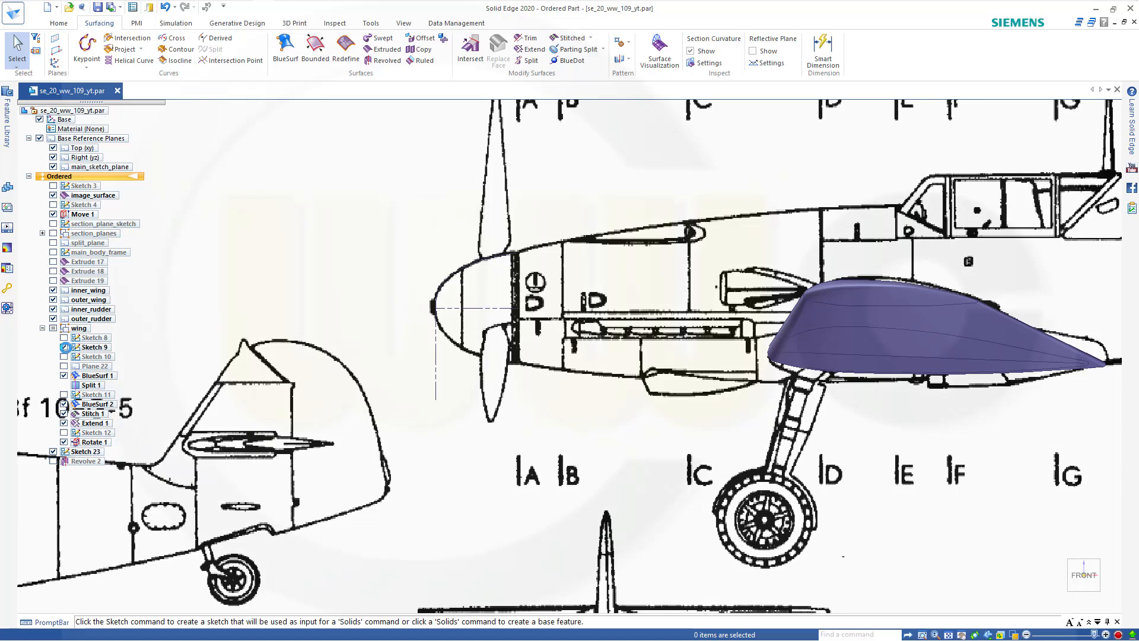
left_click(64, 347)
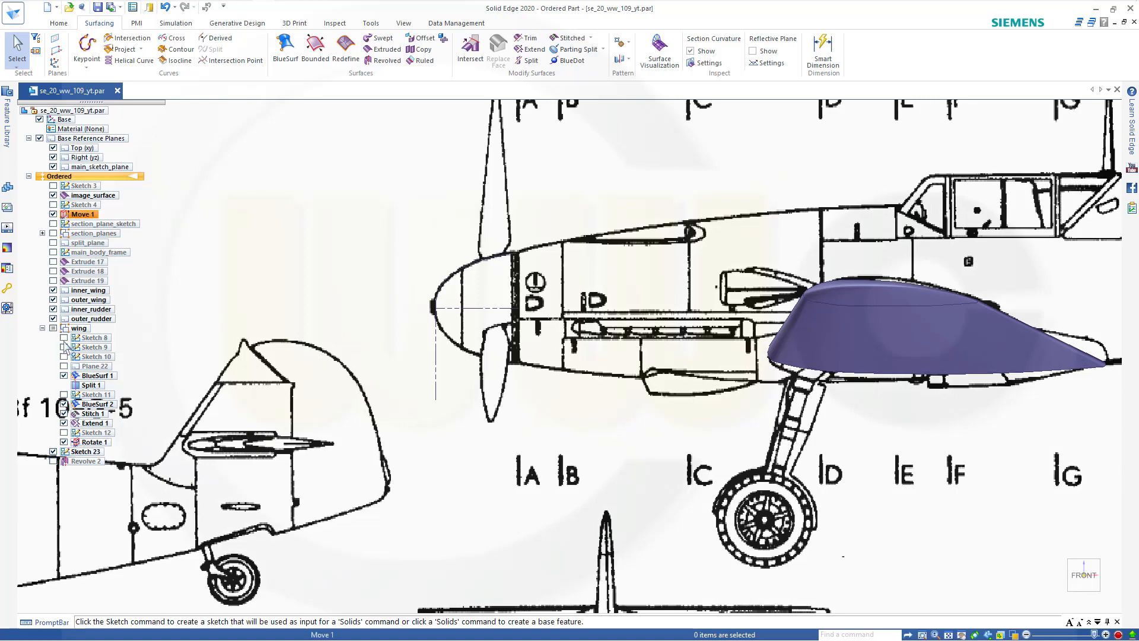
left_click(64, 337)
Open Sketch 8, the airfoil traced over the N-N wing section, for editing.
scroll(534, 486, "down", 10)
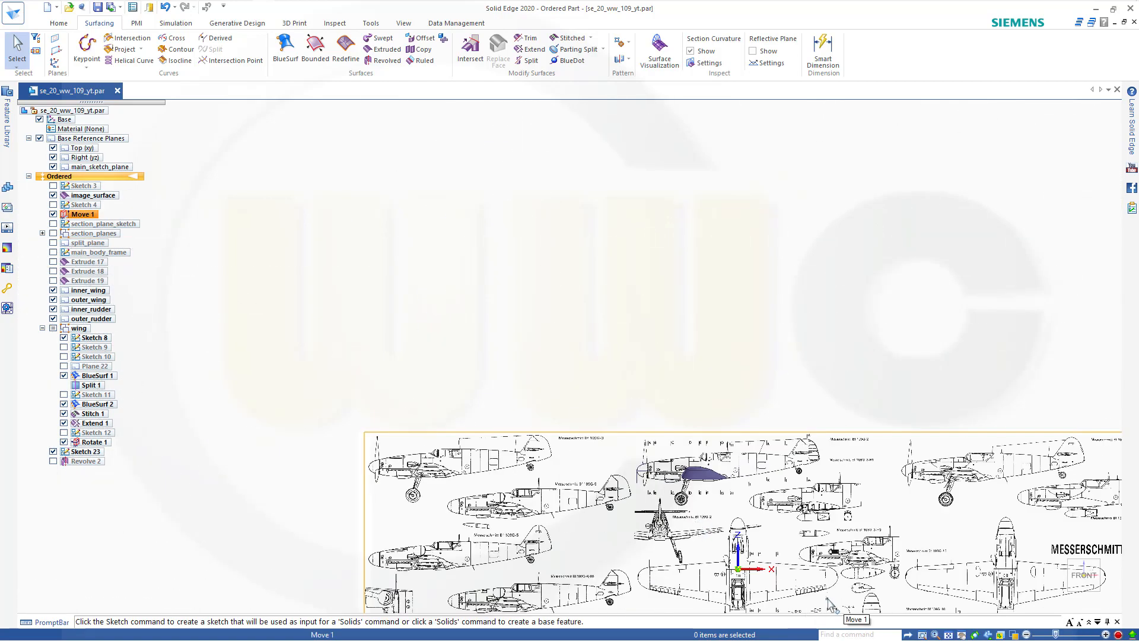
middle_click_drag(831, 604, 765, 358, "shift")
scroll(652, 475, "up", 5)
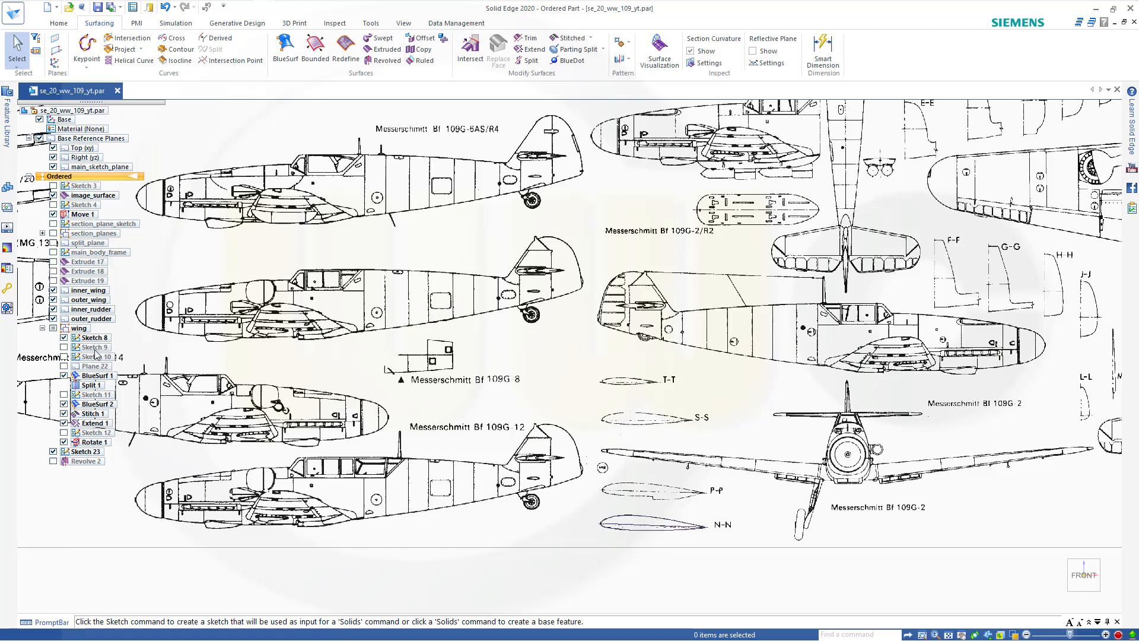
left_click(93, 339)
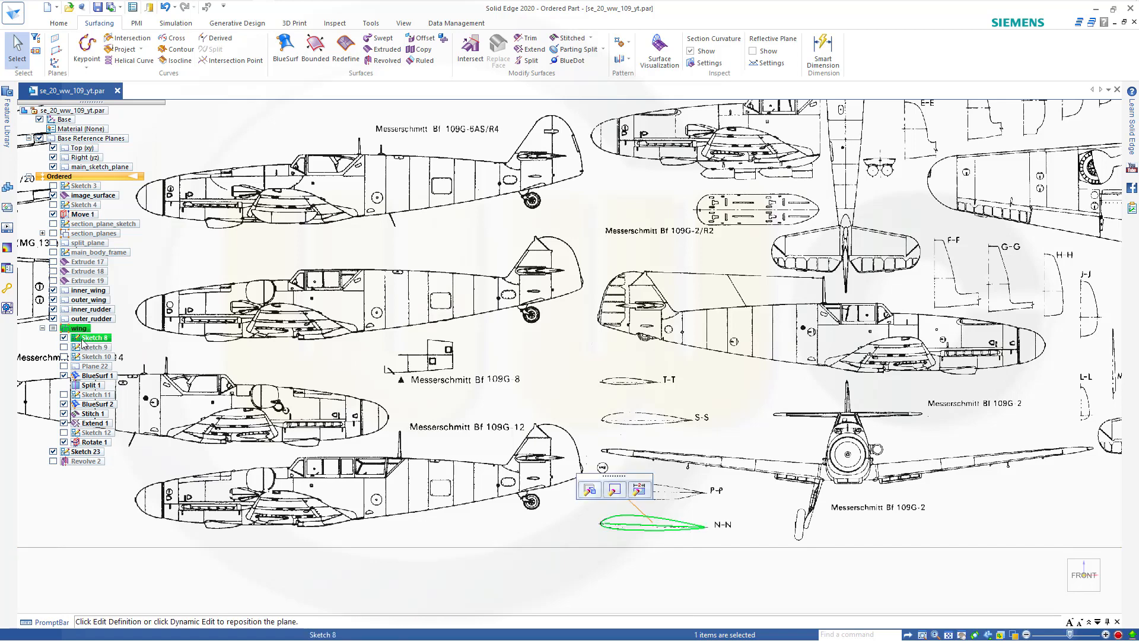
scroll(616, 496, "up", 2)
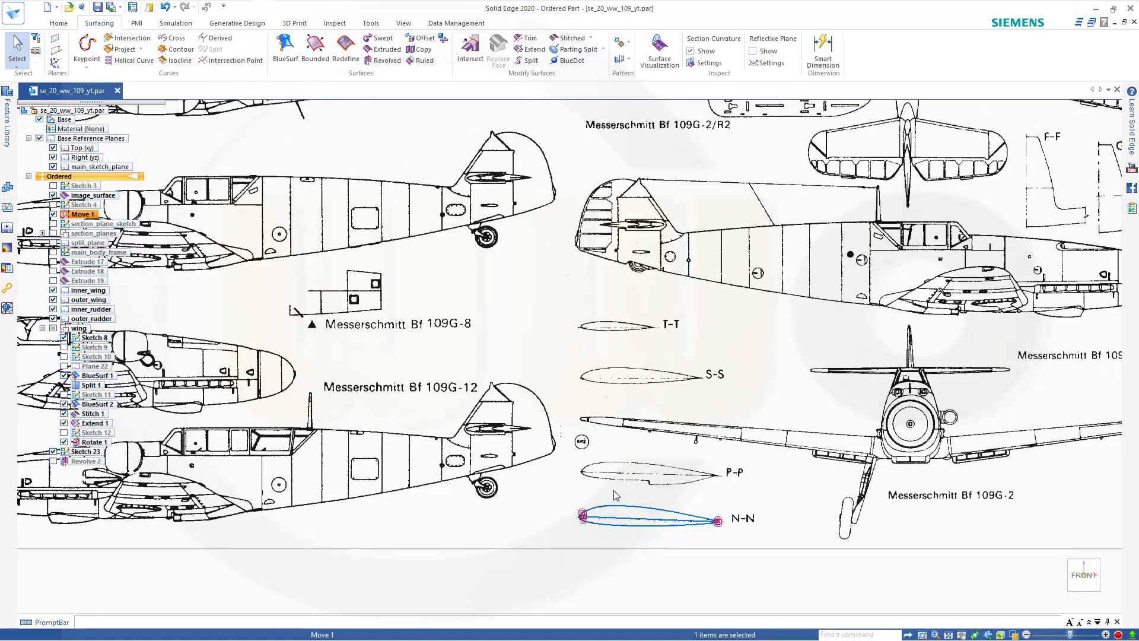
scroll(338, 447, "up", 2)
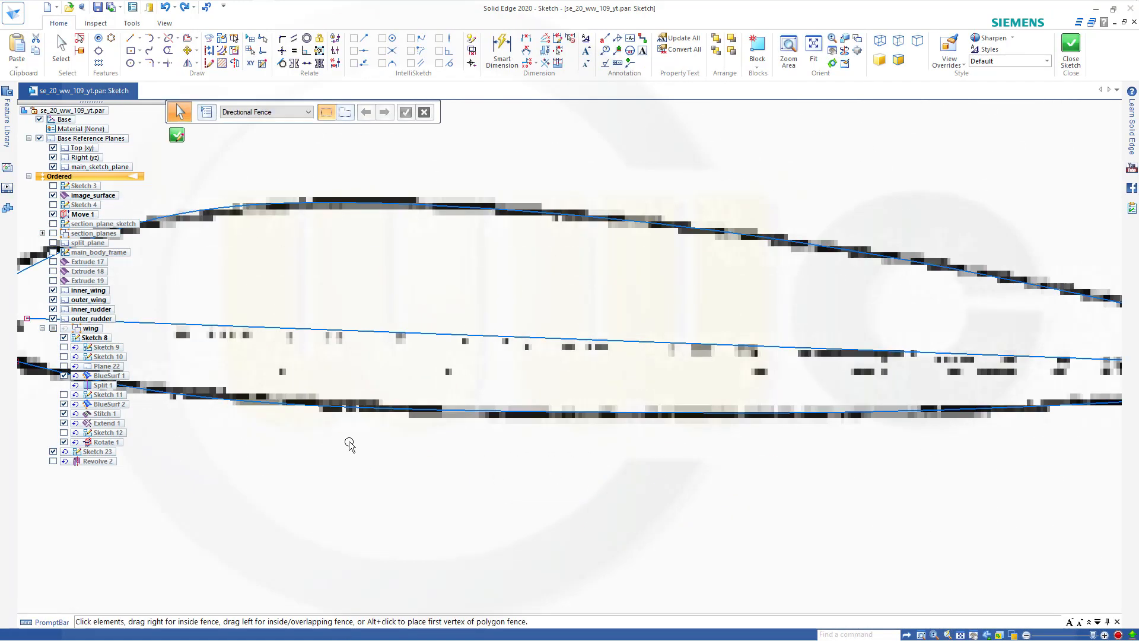
Copy all elements of the N-N airfoil profile and close its sketch.
scroll(356, 445, "down", 4)
left_click_drag(231, 365, 681, 465)
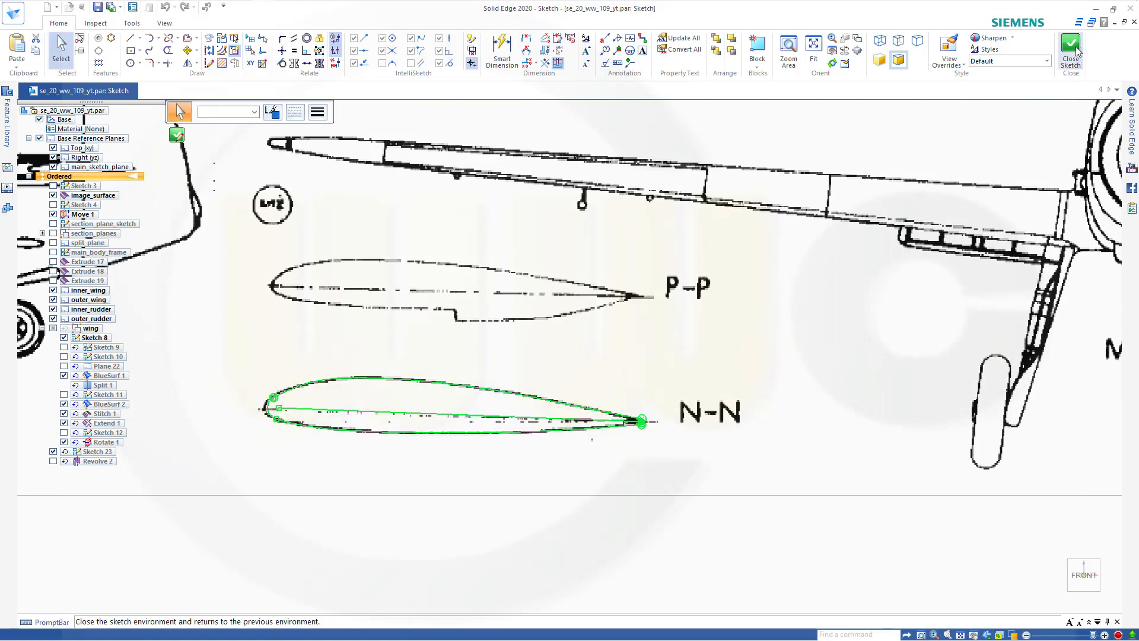
left_click(1003, 191)
scroll(724, 557, "down", 6)
left_click(1071, 51)
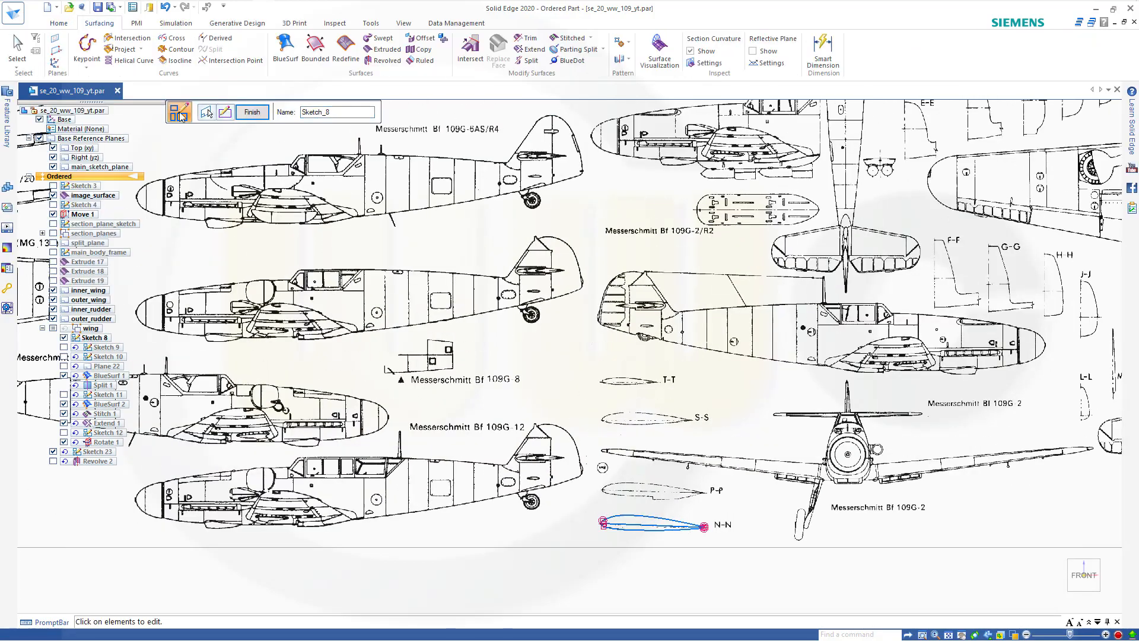
left_click(252, 113)
Start a new sketch on main_sketch_plane.
left_click(59, 23)
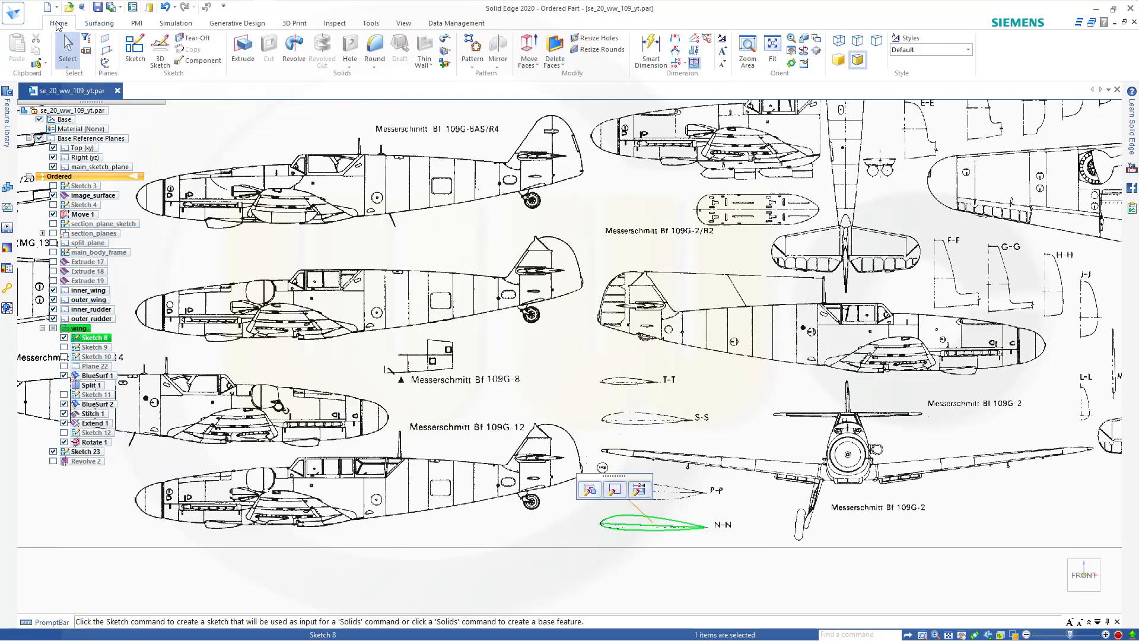
left_click(135, 49)
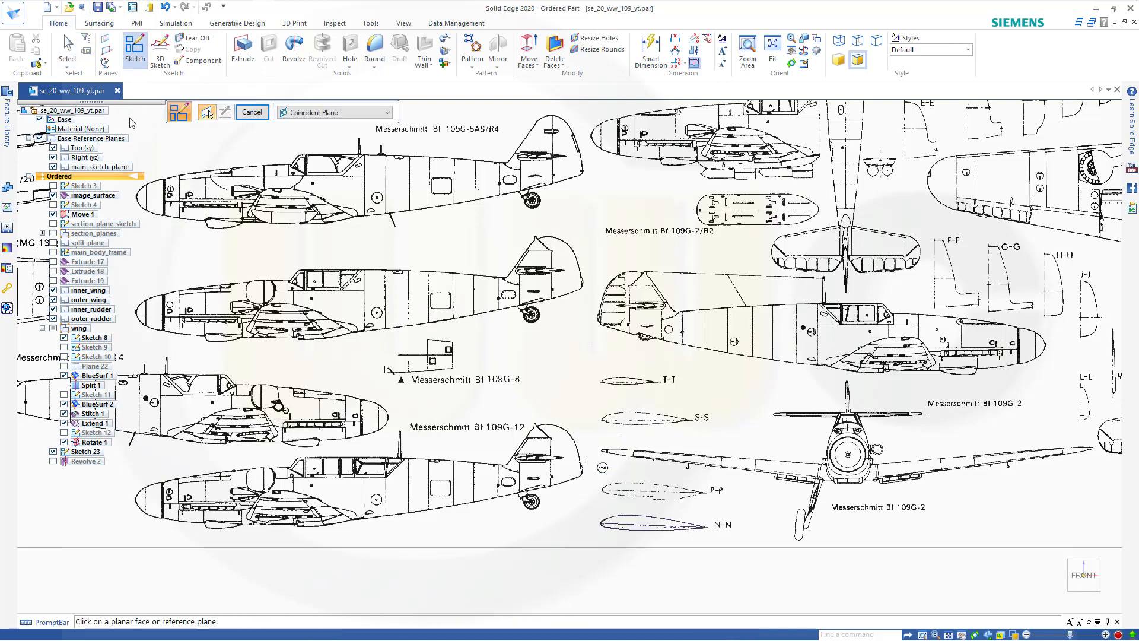
left_click(109, 169)
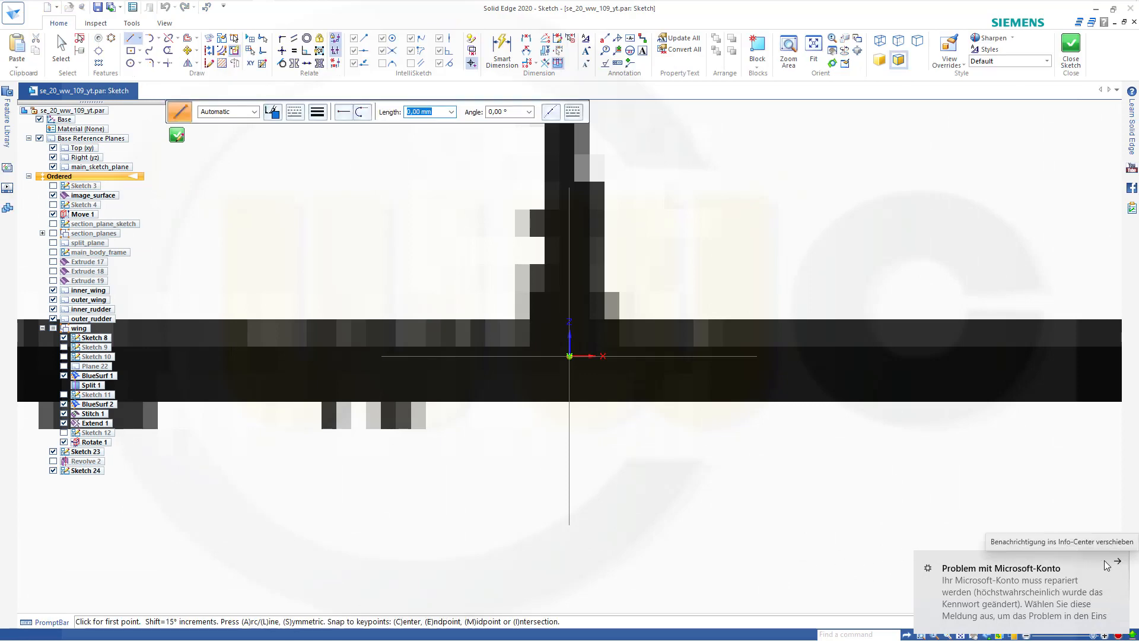
Paste the copied airfoil profile over the nose of the Bf 109G-2 side view, with its leading edge inside the spinner.
scroll(470, 481, "down", 2)
scroll(417, 442, "down", 4)
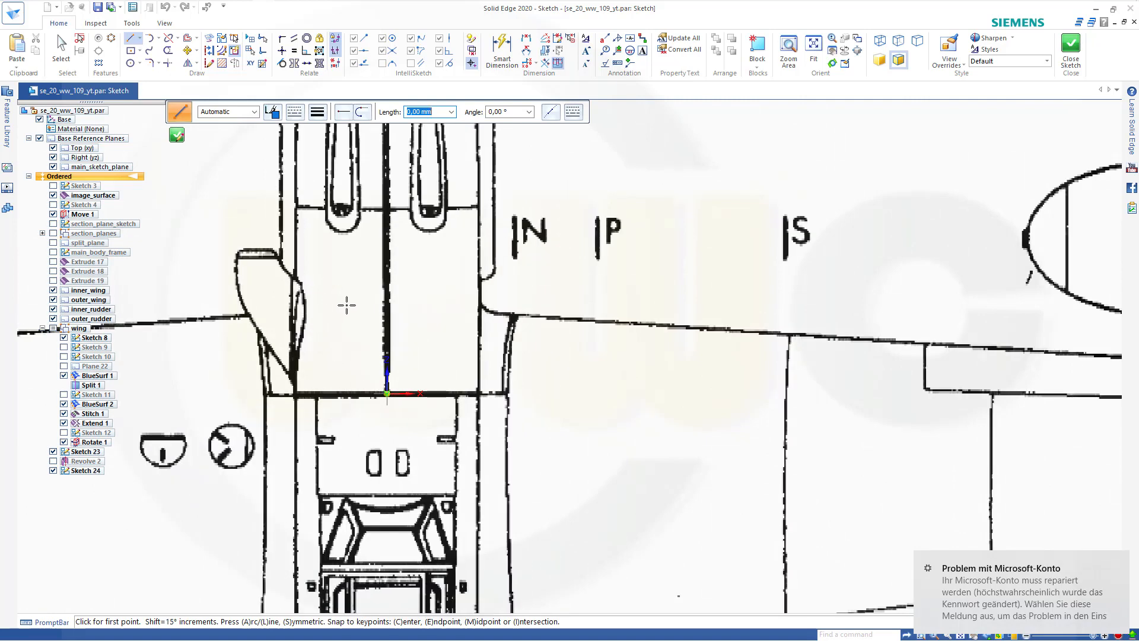
mouse_move(351, 306)
middle_mouse_down("shift")
mouse_move(516, 544)
mouse_move(639, 617)
mouse_move(836, 640)
middle_mouse_up("shift")
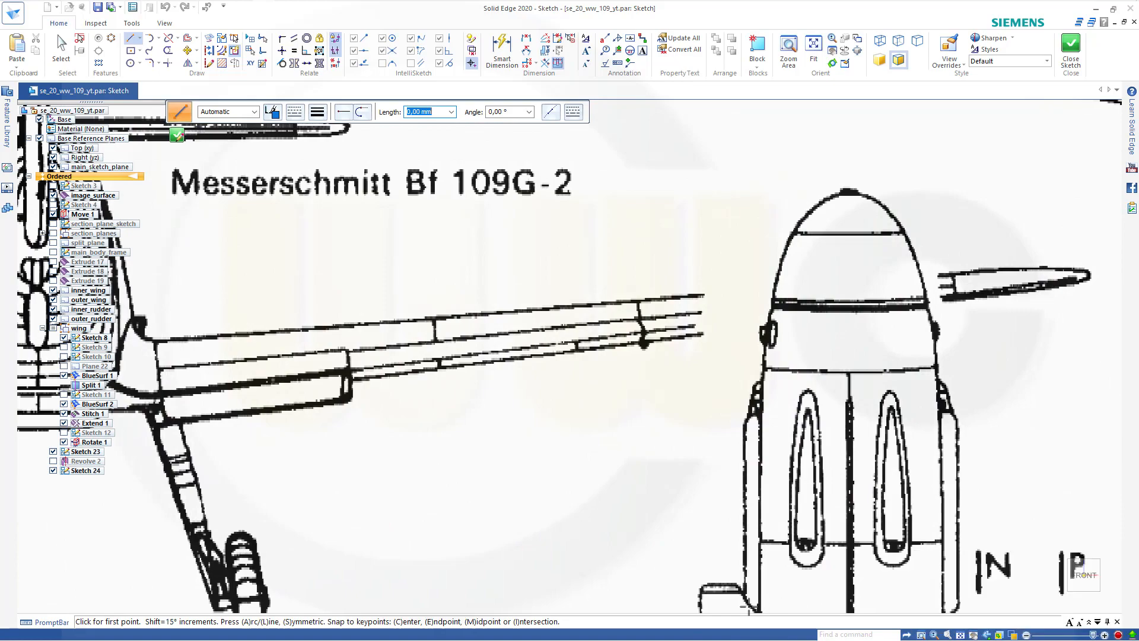
mouse_move(354, 285)
middle_mouse_down("shift")
mouse_move(745, 488)
mouse_move(878, 620)
middle_mouse_up("shift")
scroll(557, 341, "up", 1)
scroll(563, 342, "up", 1)
scroll(606, 343, "down", 1)
scroll(623, 343, "down", 2)
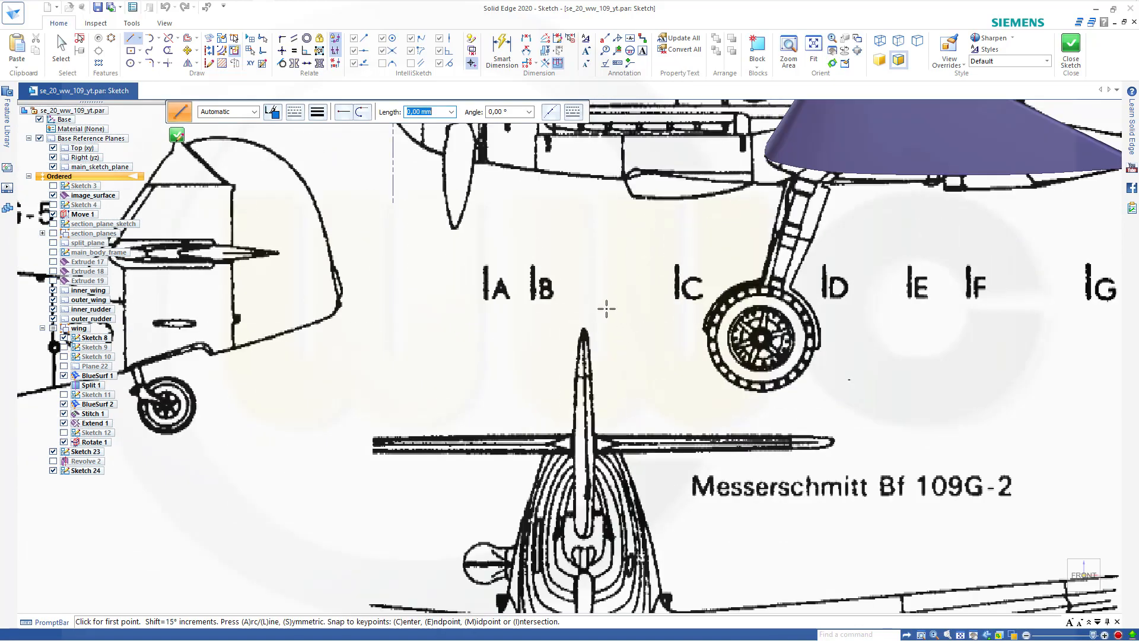
mouse_move(591, 324)
middle_mouse_down()
mouse_move(688, 424)
mouse_move(687, 324)
middle_mouse_up()
left_click(1096, 586)
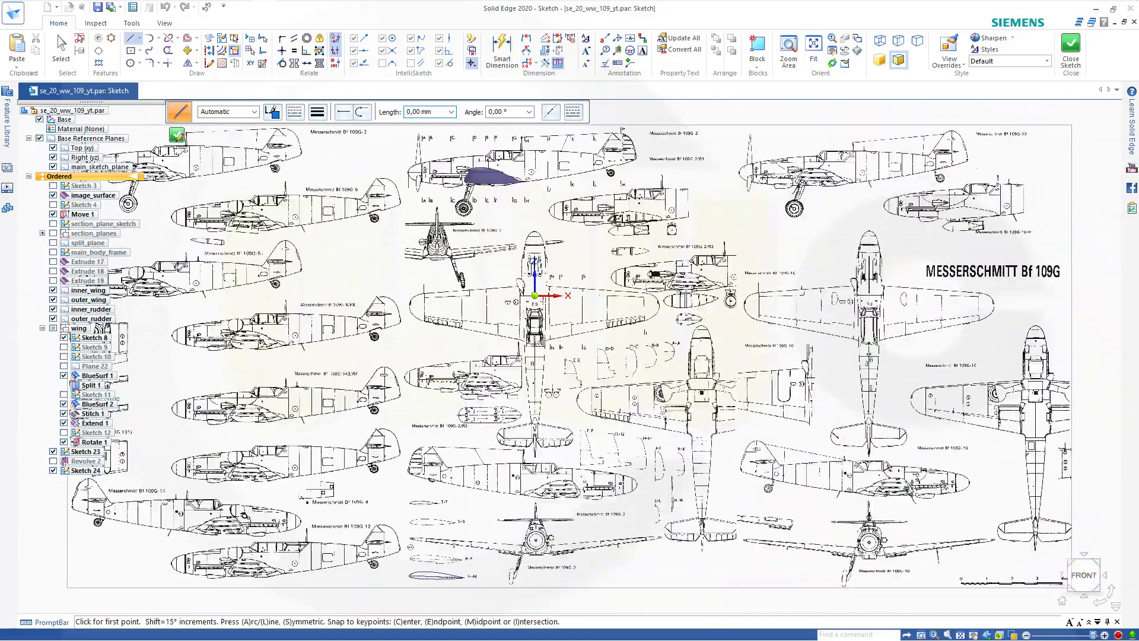
scroll(444, 157, "up", 3)
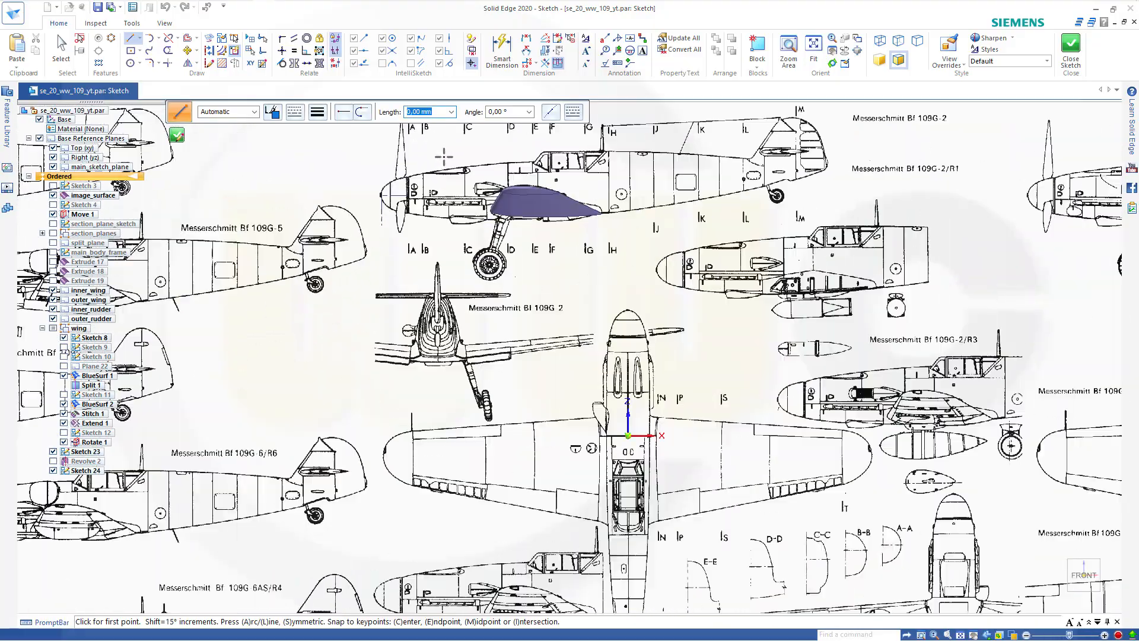
key("ctrl+v")
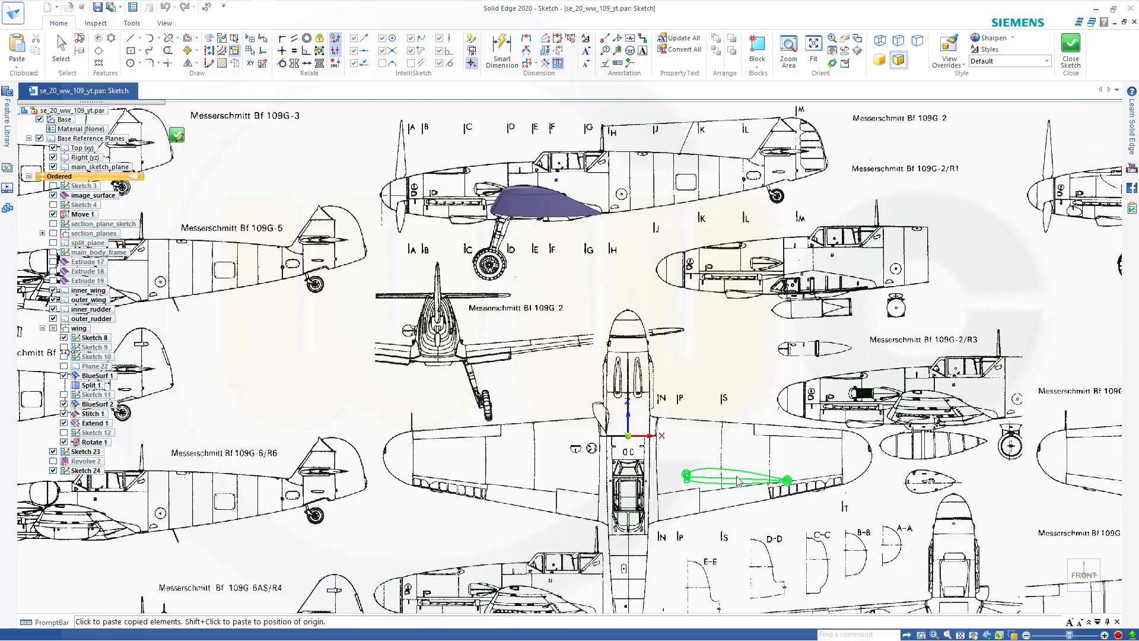
scroll(404, 190, "up", 4)
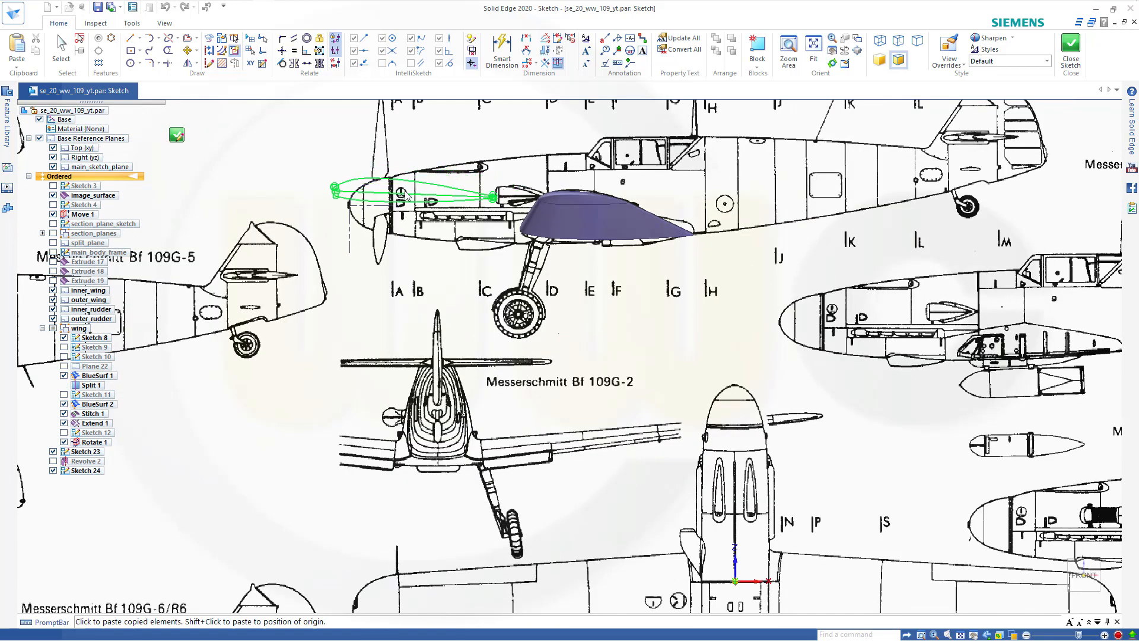
scroll(403, 192, "up", 2)
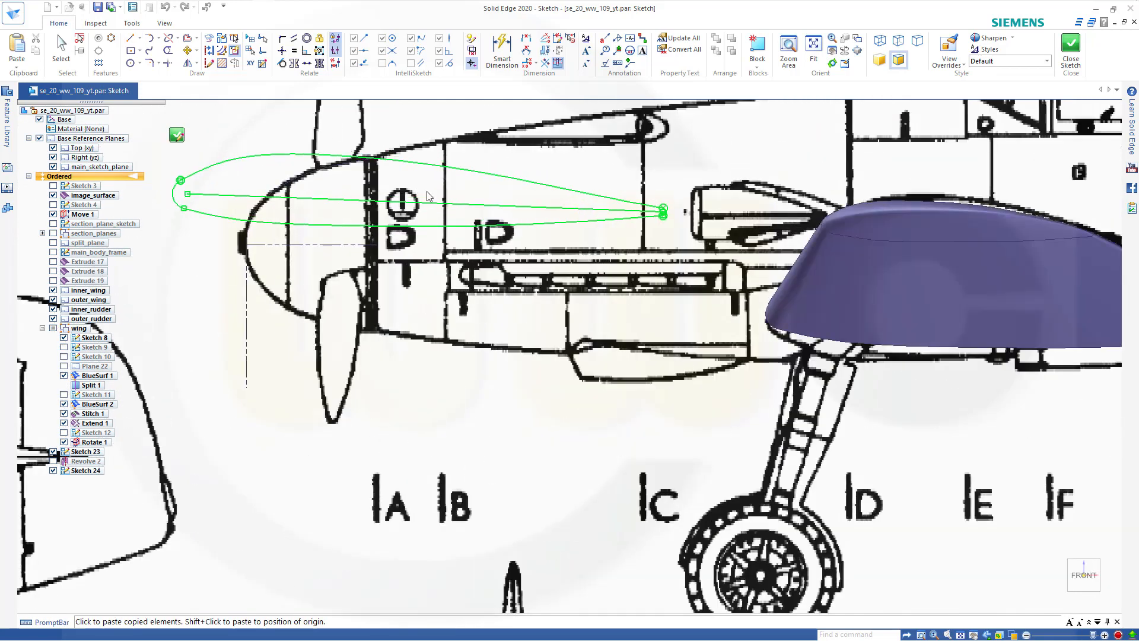
left_click(536, 240)
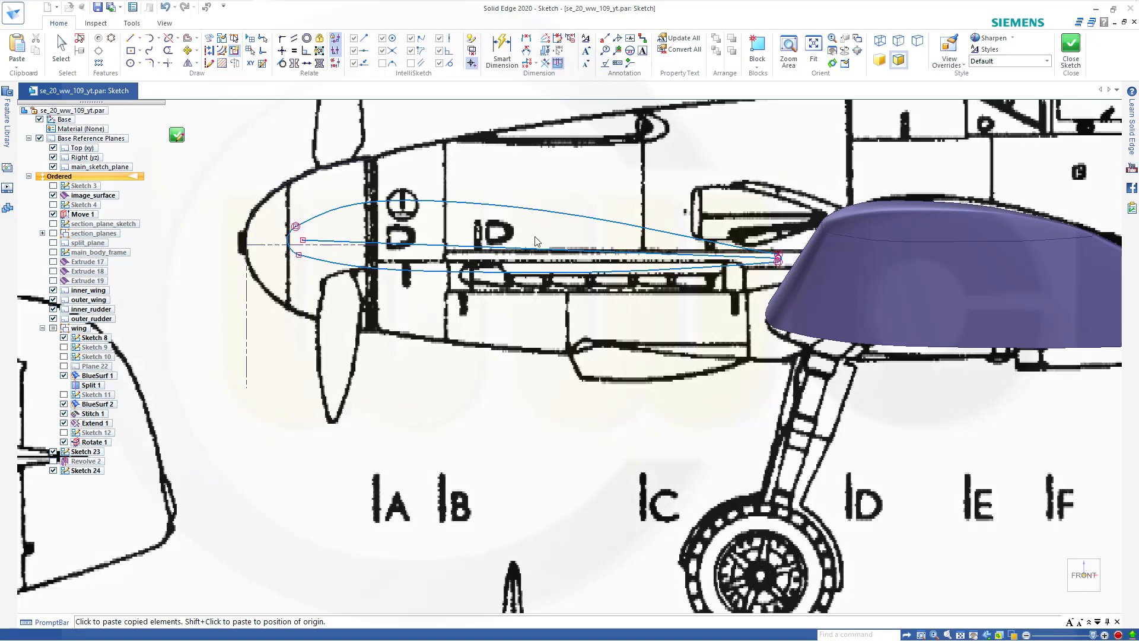
key("Escape")
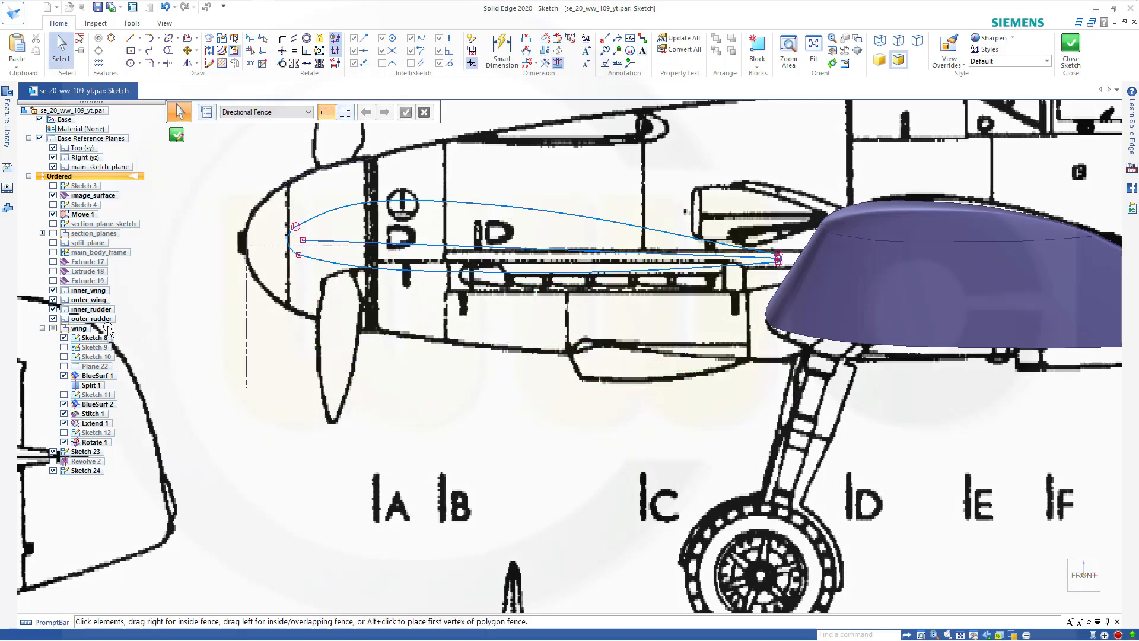
Hide the wing surface and scale the whole pasted airfoil profile by 0.18 about the front endpoint of its chord line.
left_click(64, 442)
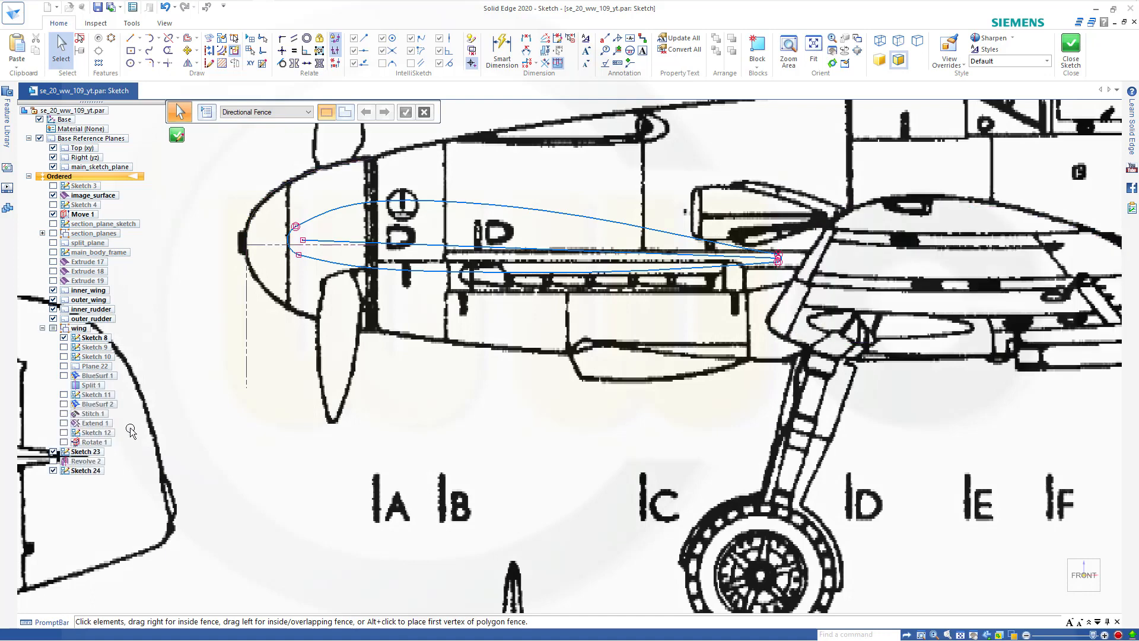
left_click(197, 64)
left_click(208, 87)
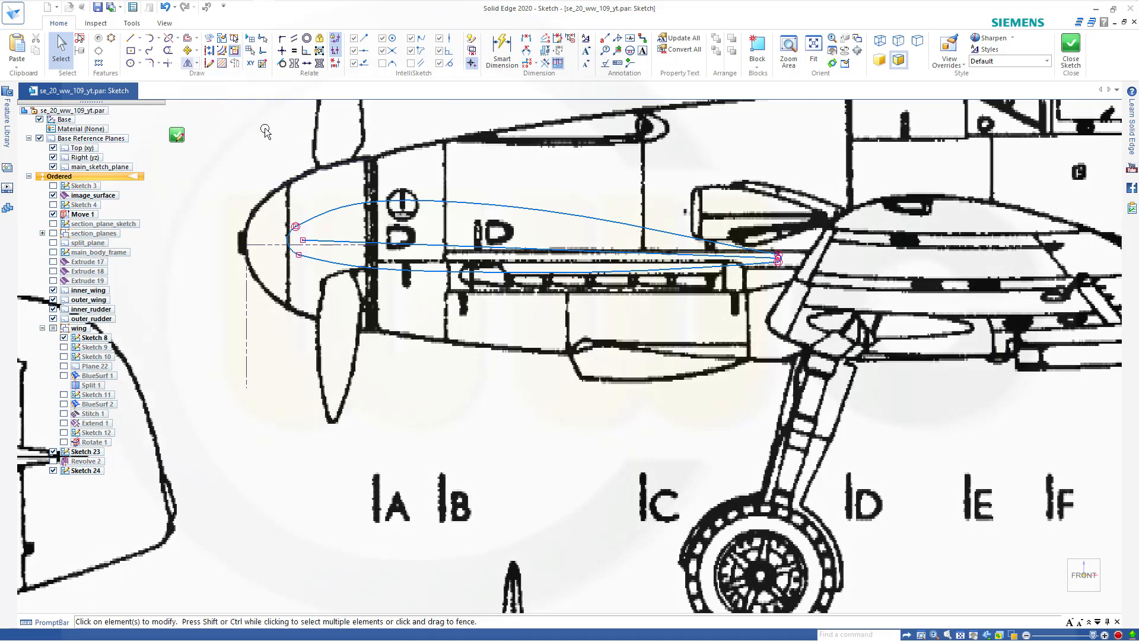
left_click_drag(244, 170, 788, 295)
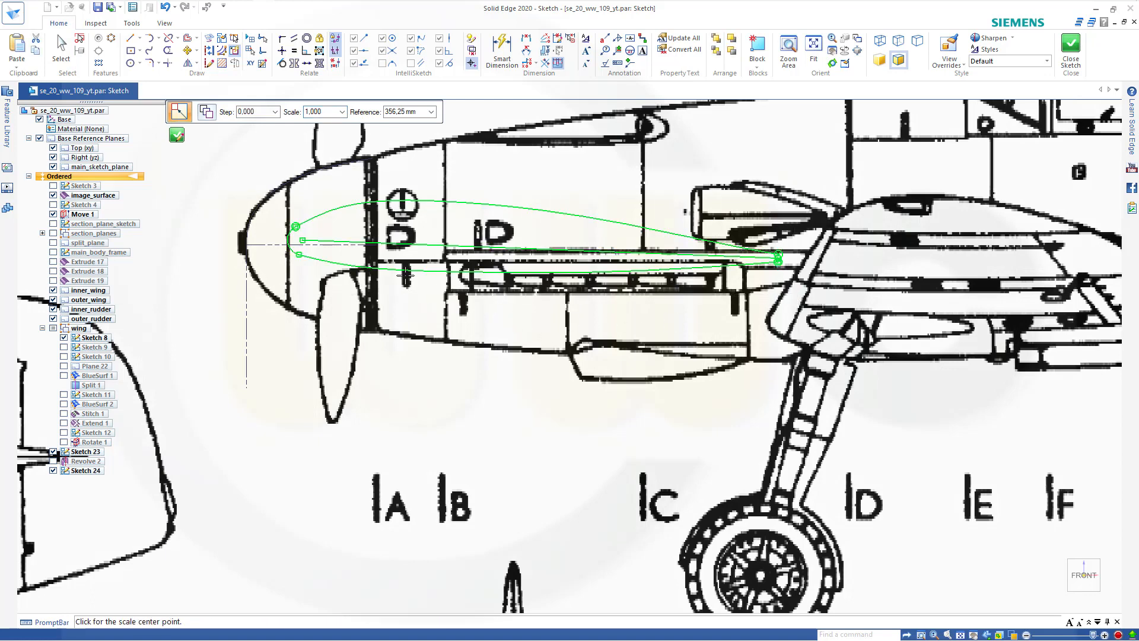
left_click(303, 239)
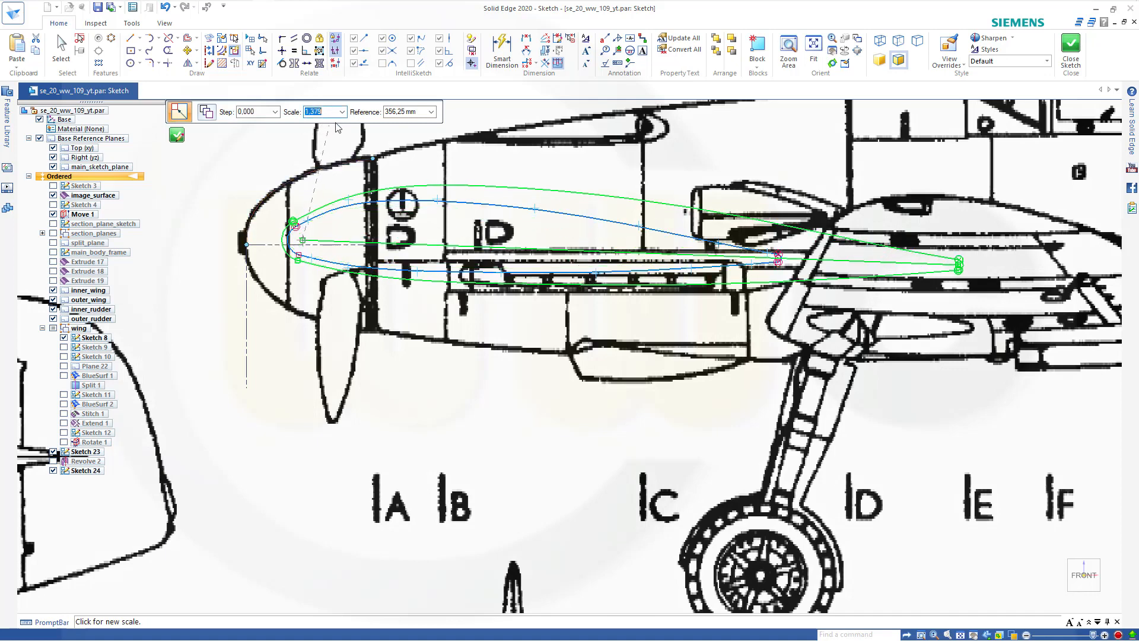
type("0,")
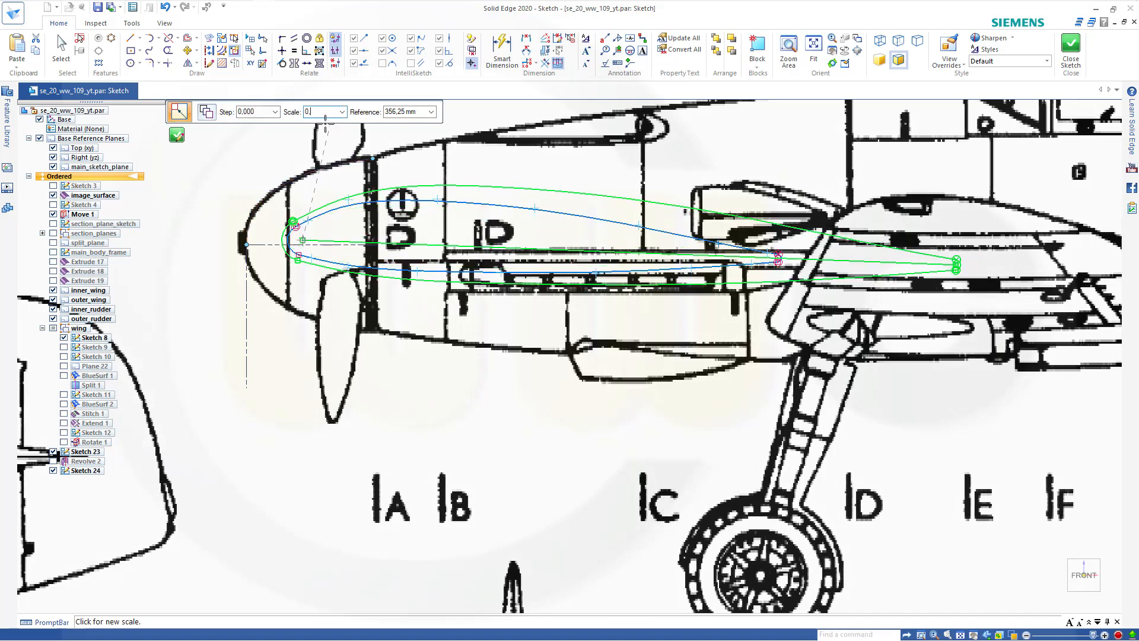
type("1")
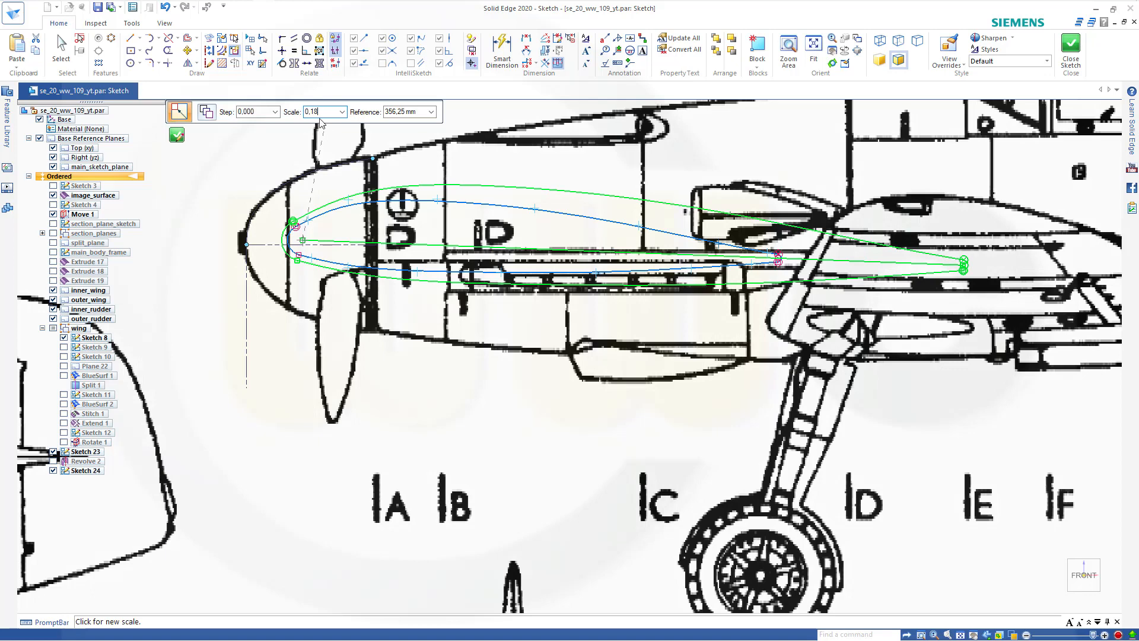
type("8")
key("Return")
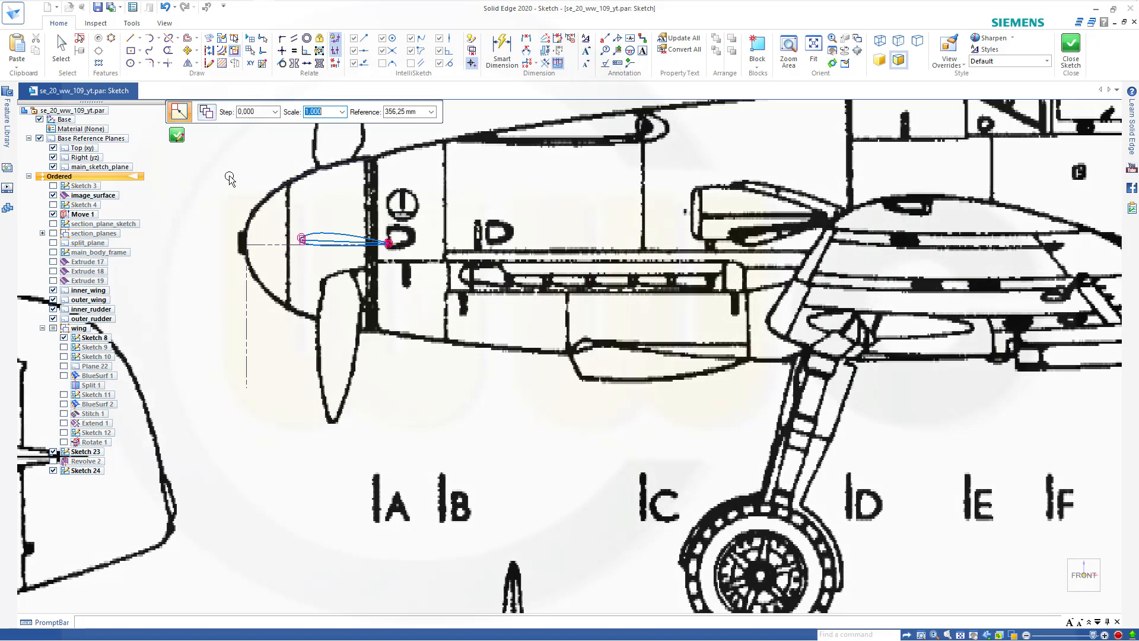
key("Escape")
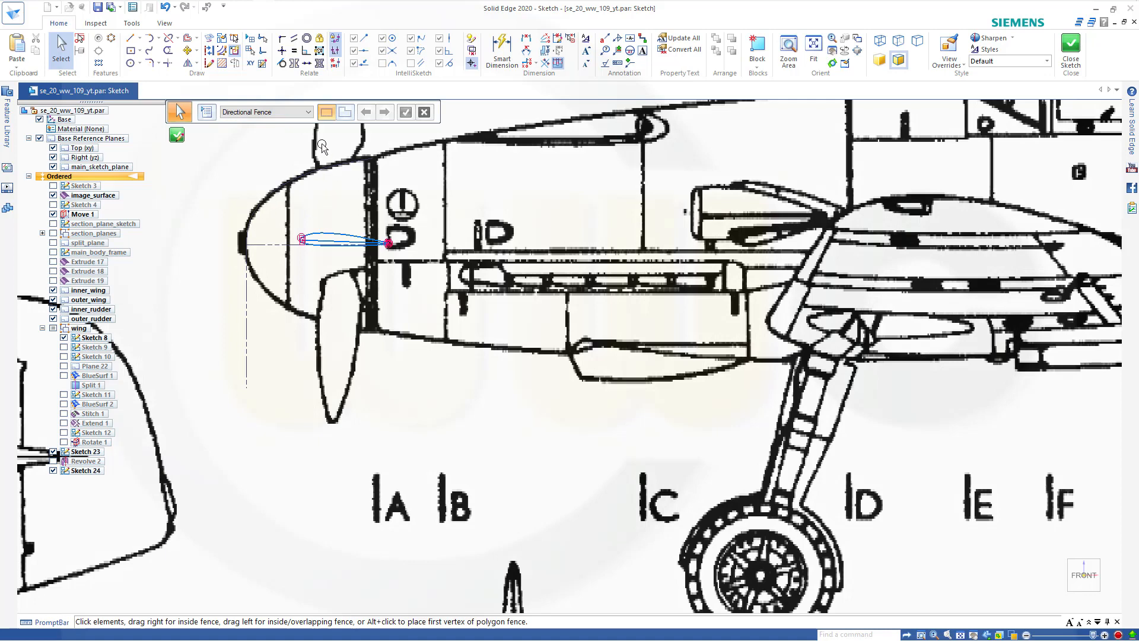
key("Escape")
key("Escape")
Select the entire scaled airfoil profile, close its sketch and finish the sketch feature.
mouse_move(270, 175)
left_mouse_down()
mouse_move(282, 215)
mouse_move(420, 264)
mouse_move(424, 279)
left_mouse_up()
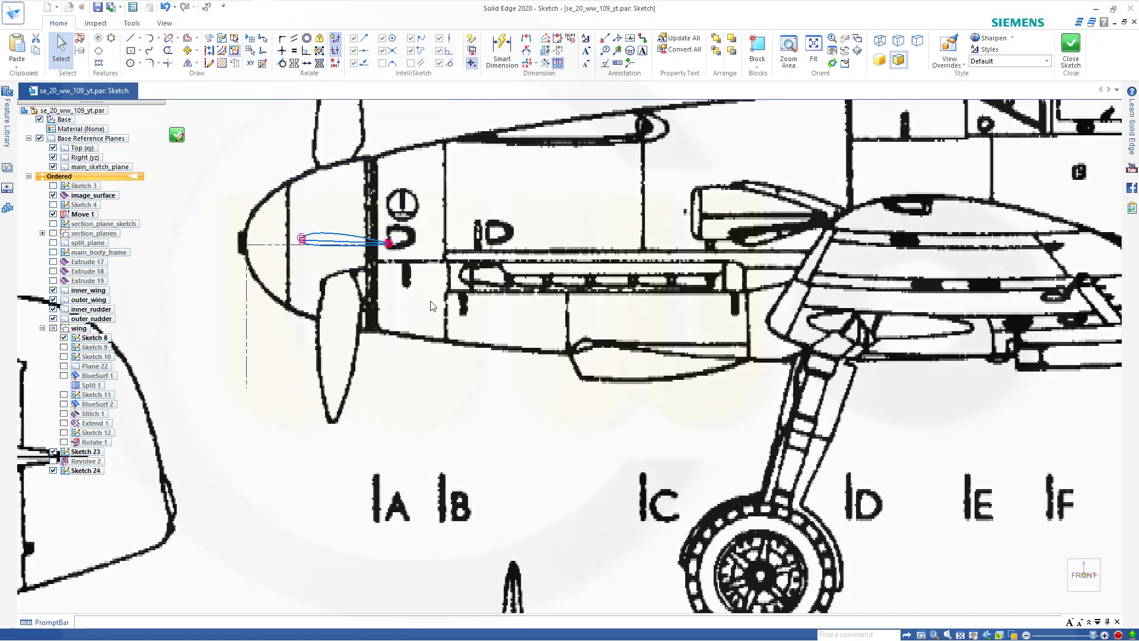
left_click(1071, 47)
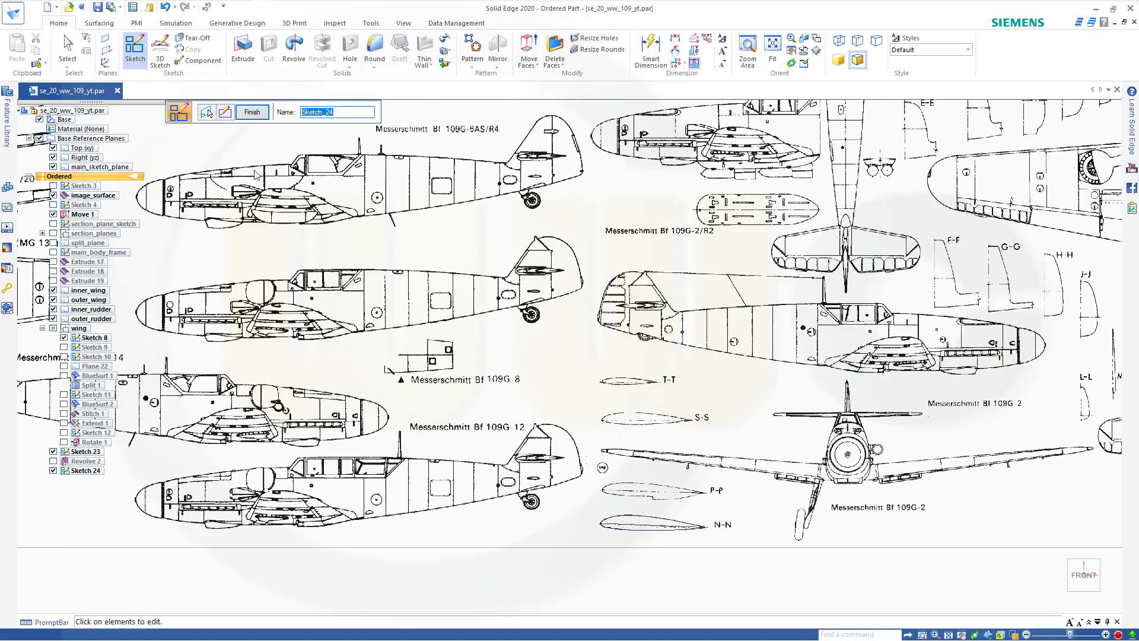
left_click(252, 113)
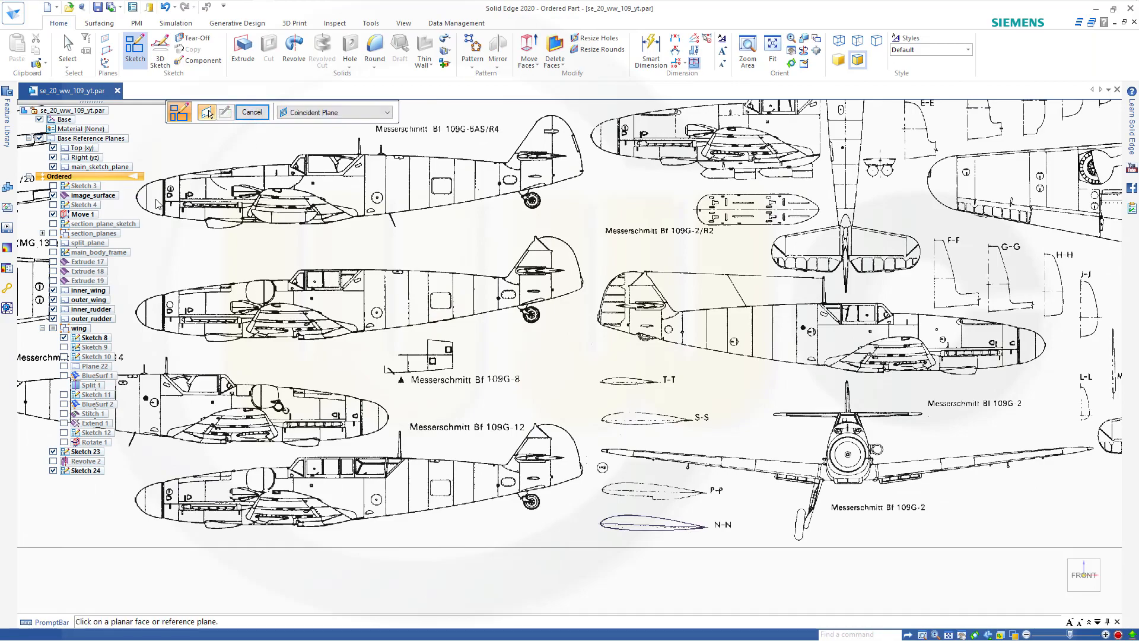
Create a parallel reference plane 700 mm from main_sketch_plane on its negative Y side.
scroll(401, 326, "up", 4)
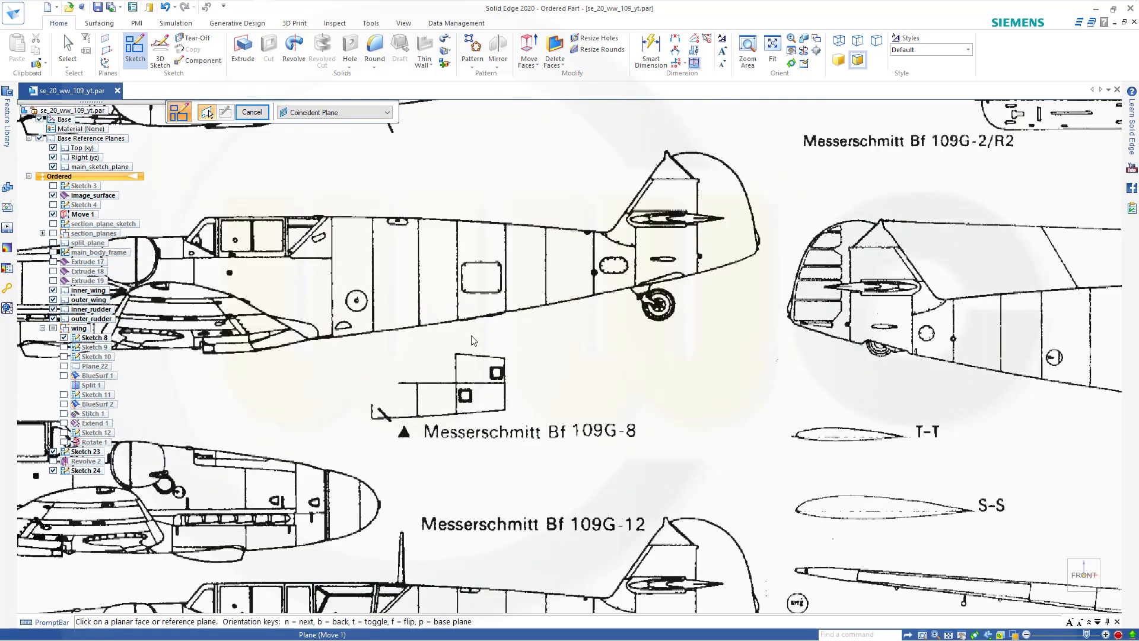
scroll(542, 378, "down", 9)
scroll(755, 417, "down", 1)
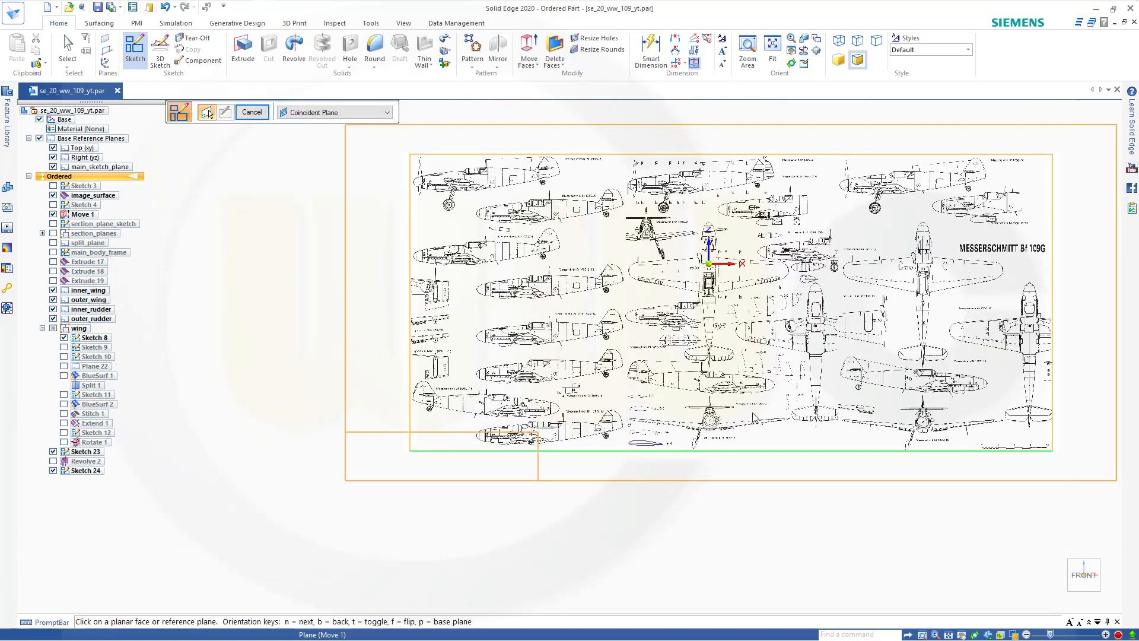
scroll(745, 330, "up", 1)
middle_click_drag(755, 331, 795, 323)
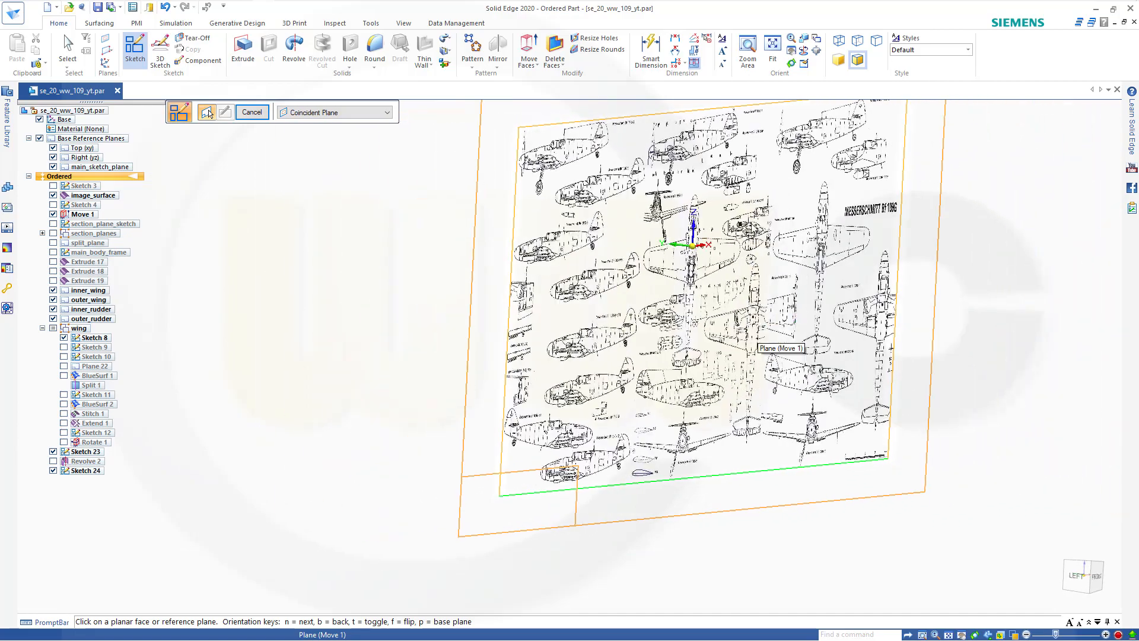
scroll(722, 214, "up", 5)
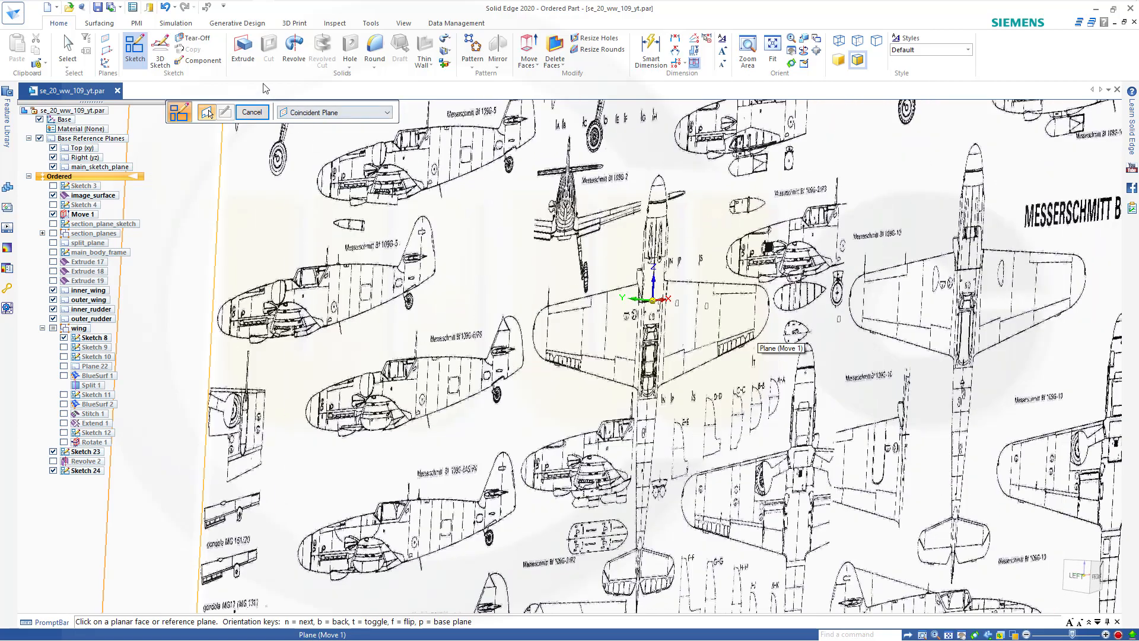
left_click(110, 53)
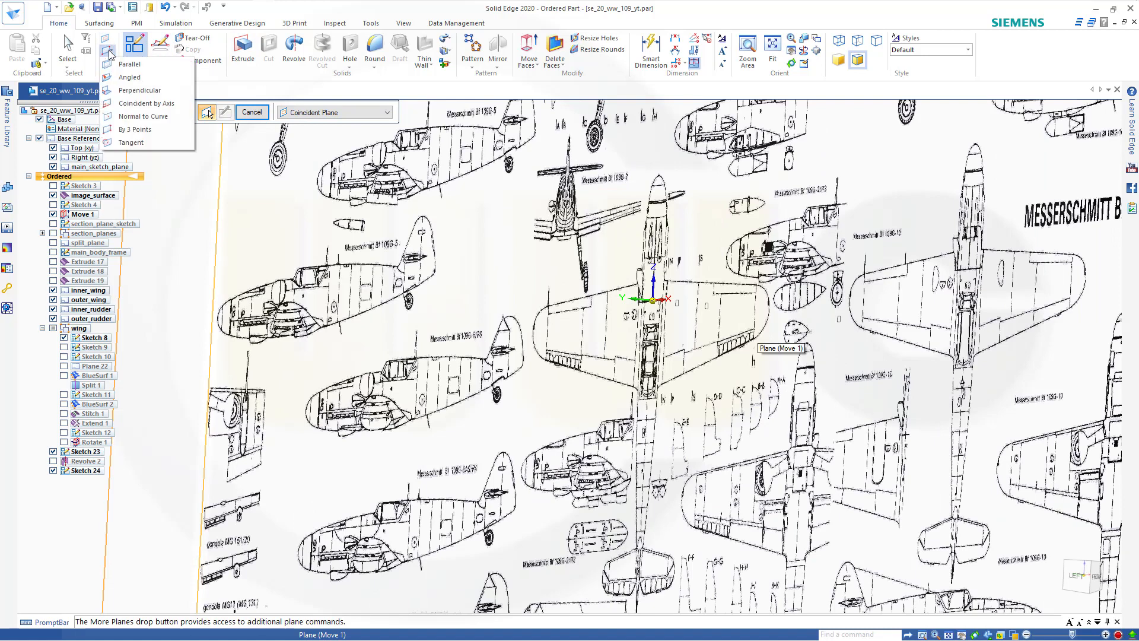
left_click(129, 64)
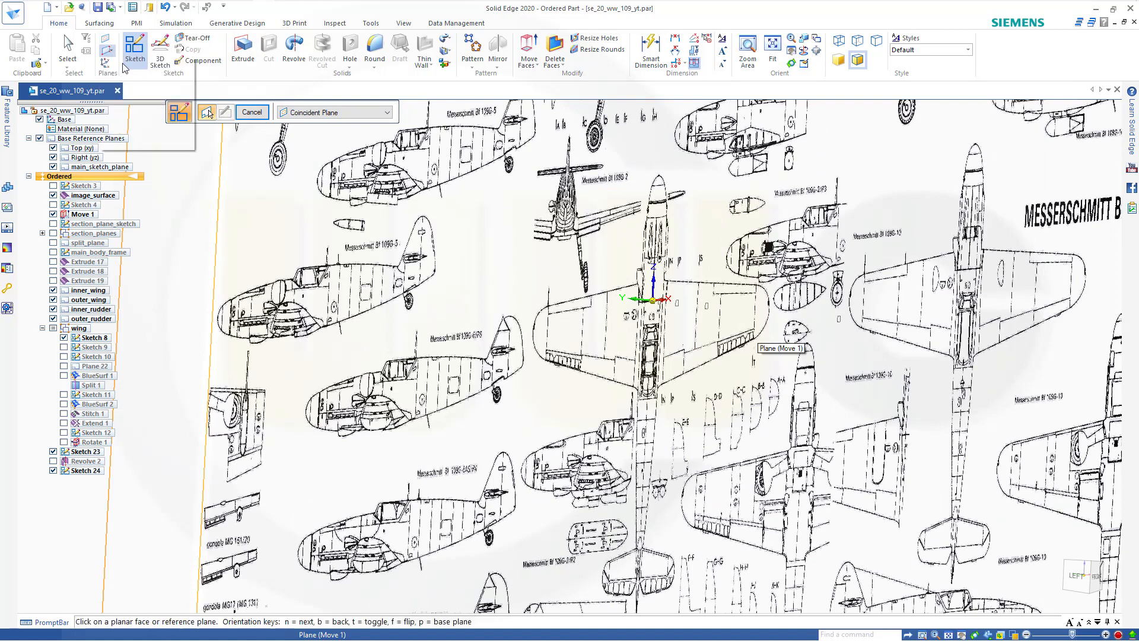
left_click(107, 166)
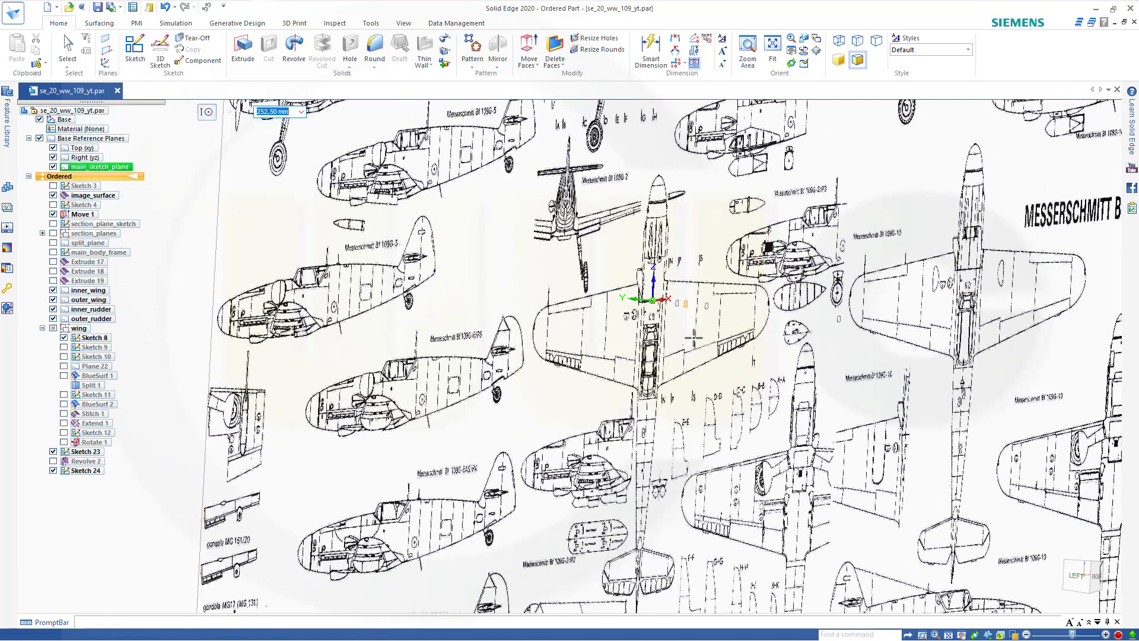
type("700")
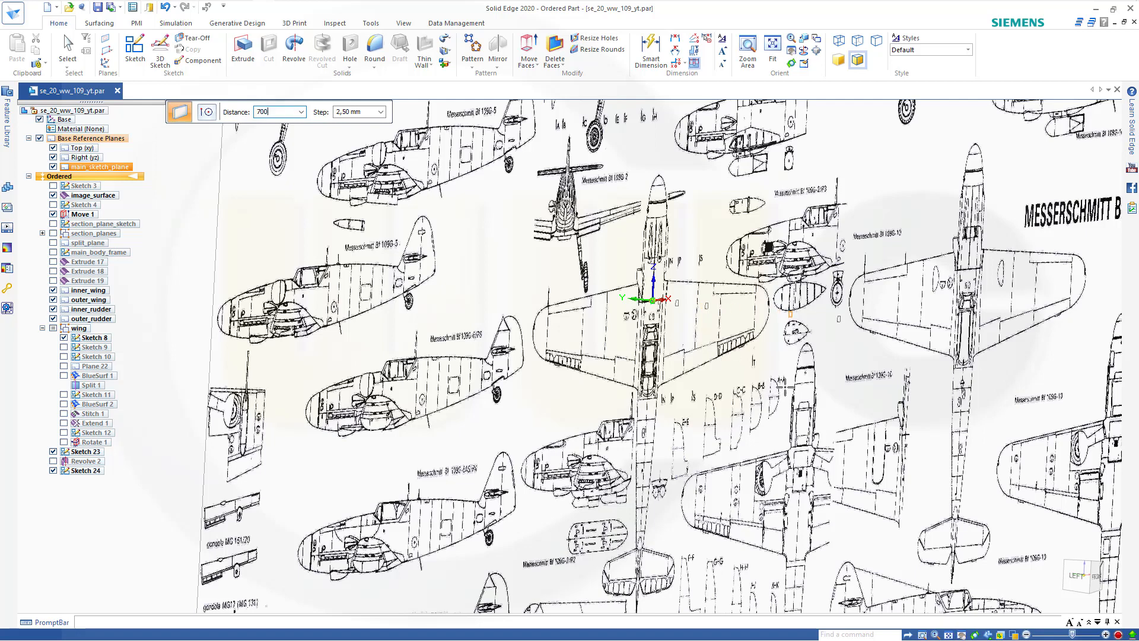
key("Return")
left_click(777, 354)
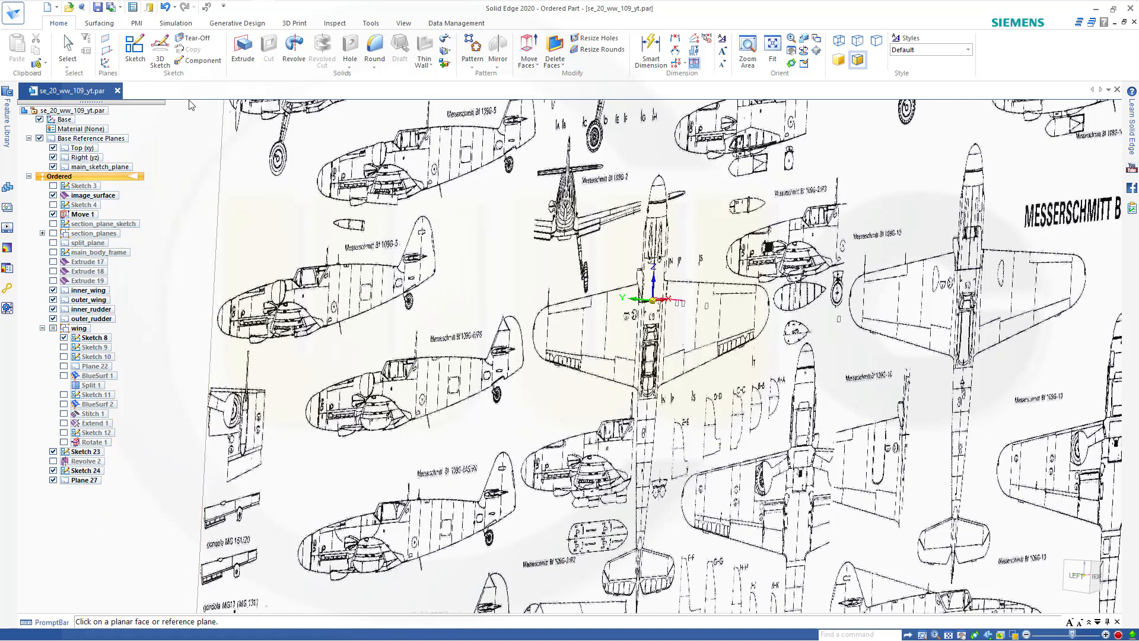
Create a second parallel reference plane 700 mm from main_sketch_plane on its positive Y side.
left_click(110, 51)
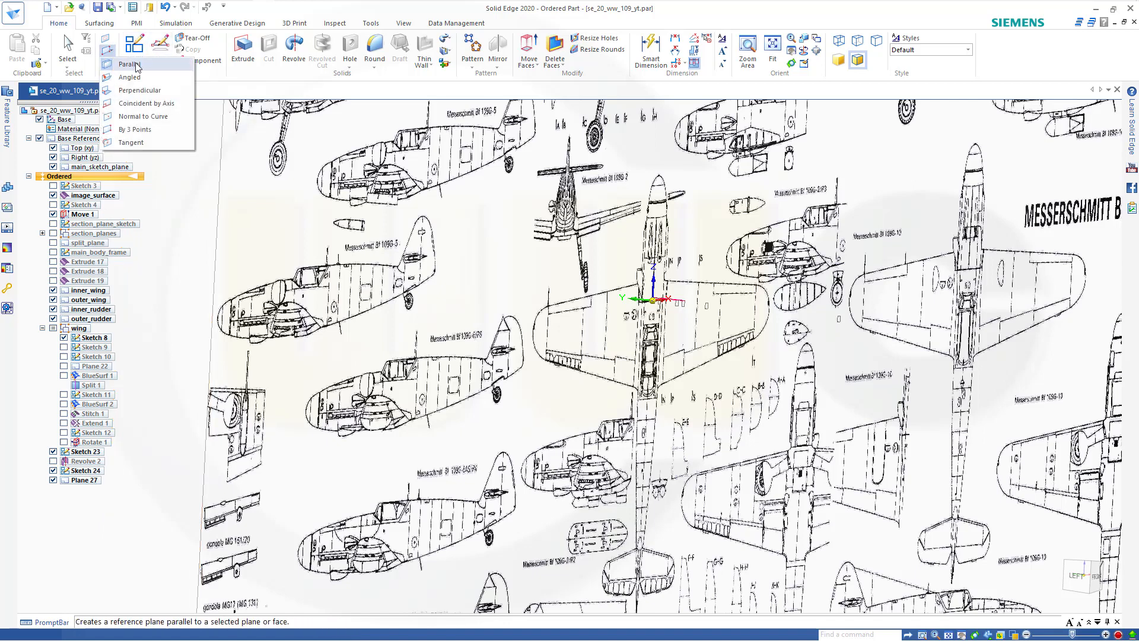
left_click(136, 65)
left_click(111, 171)
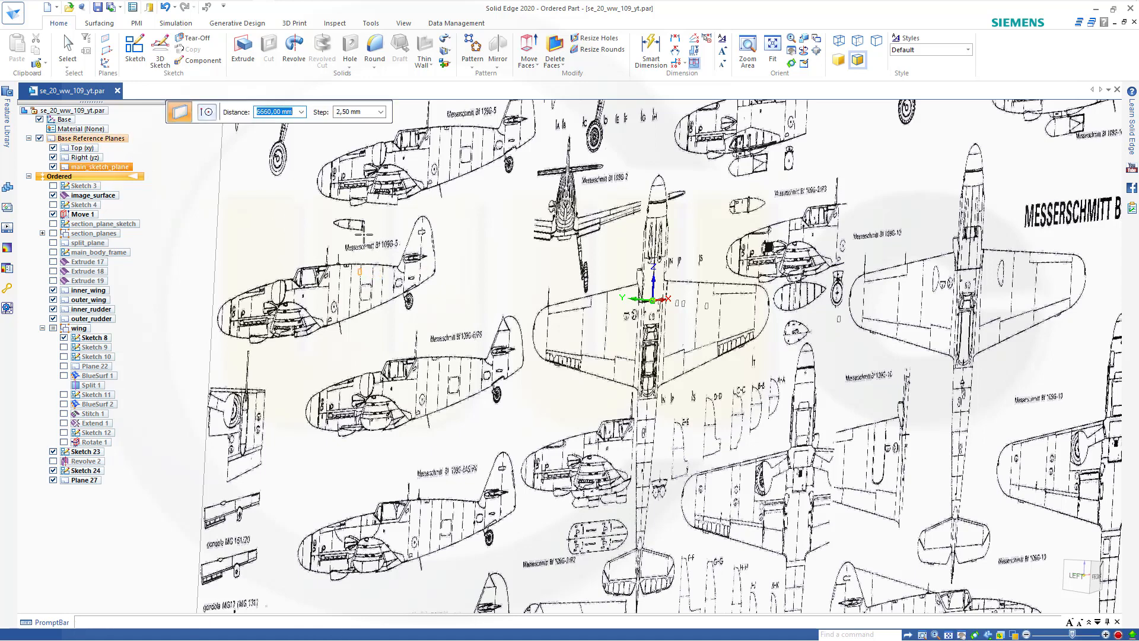
type("700")
key("Tab")
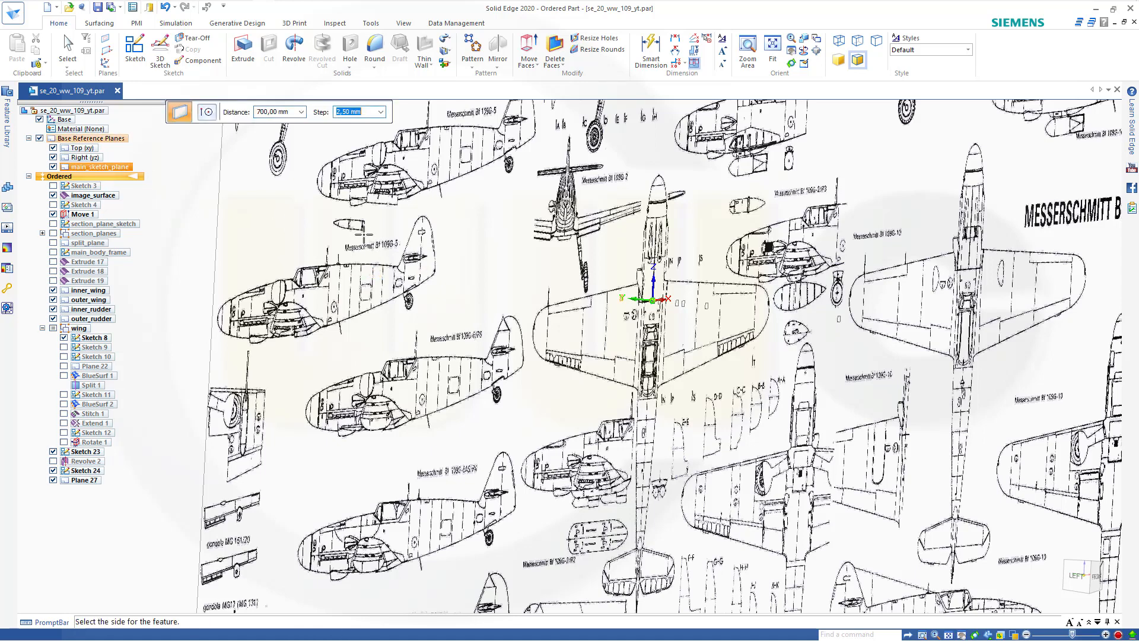
left_click(392, 271)
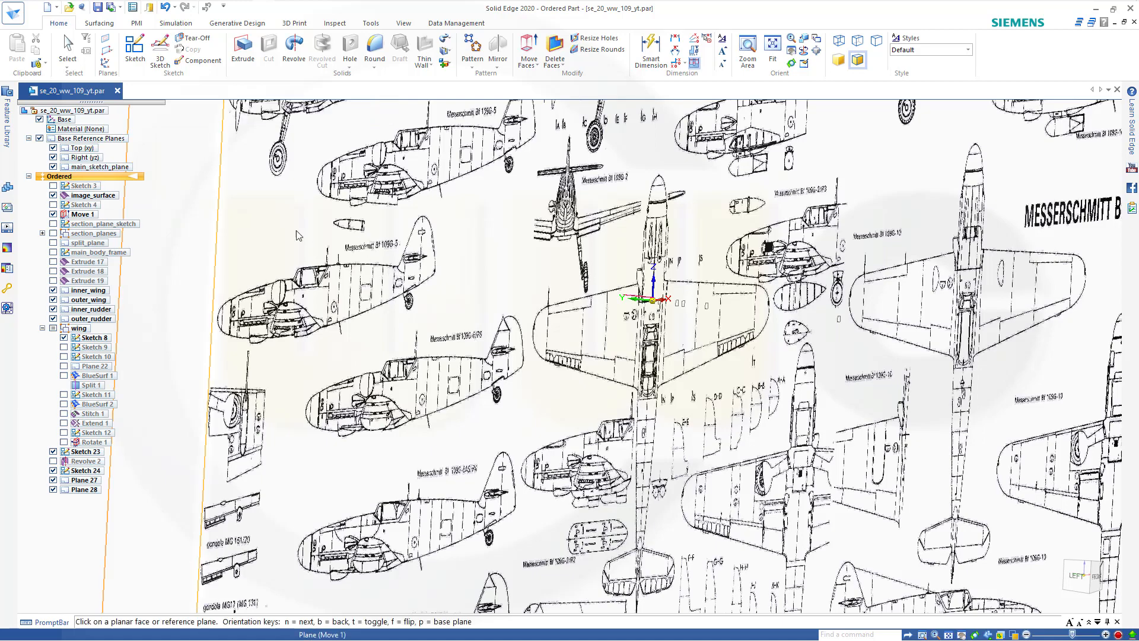
Hide image_surface with the blueprint drawings and clear the selection of Sketch 8.
left_click(92, 336)
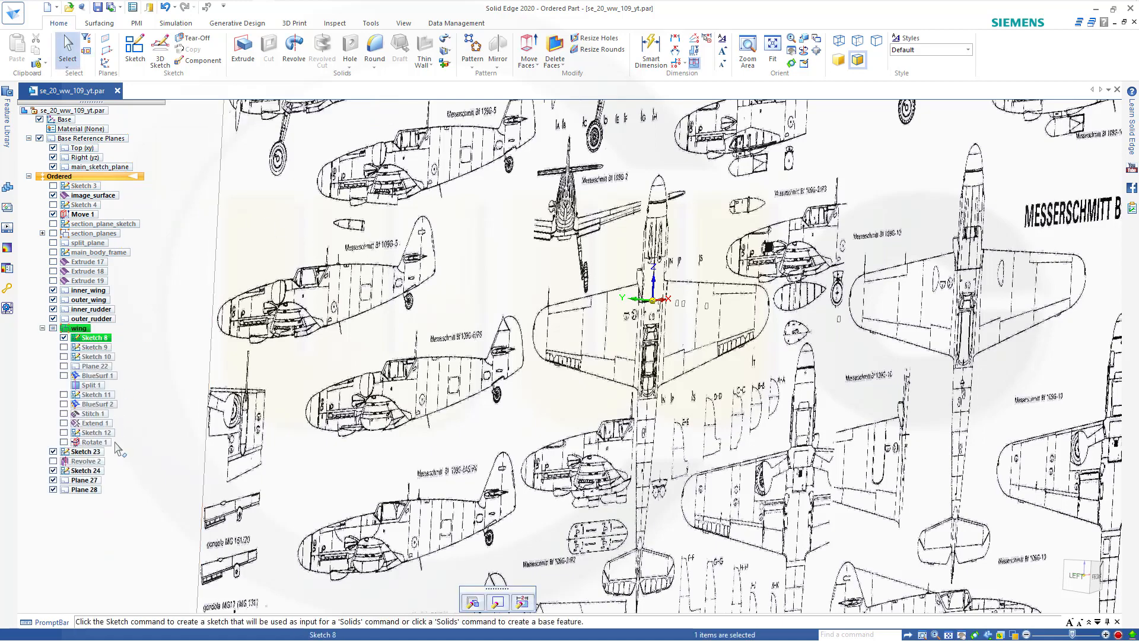
scroll(261, 457, "down", 4)
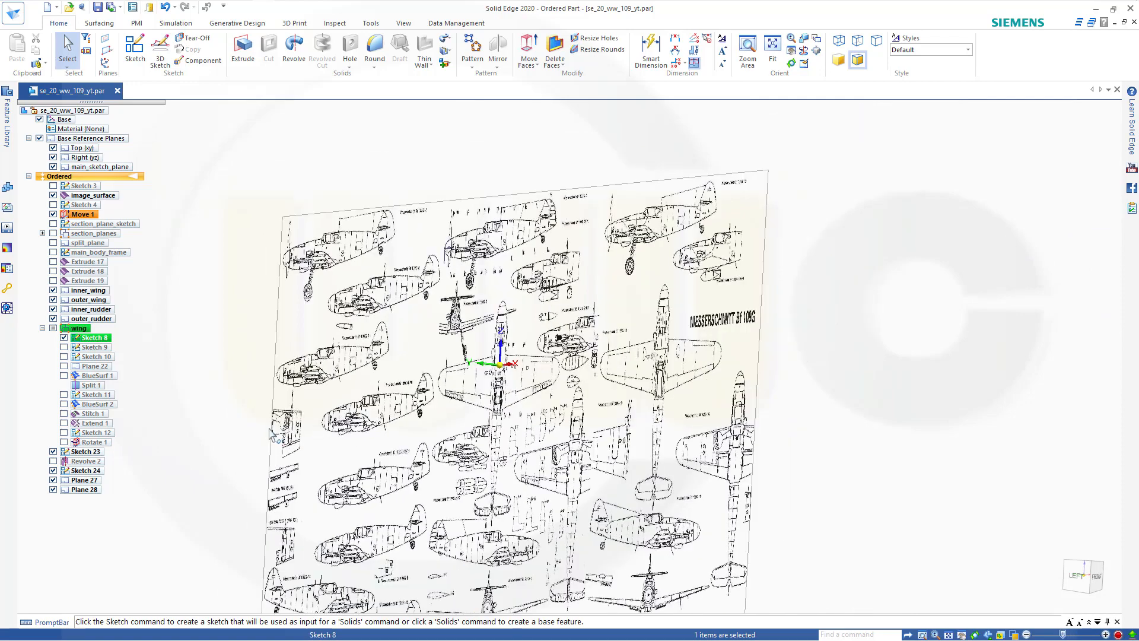
middle_click_drag(220, 416, 237, 399)
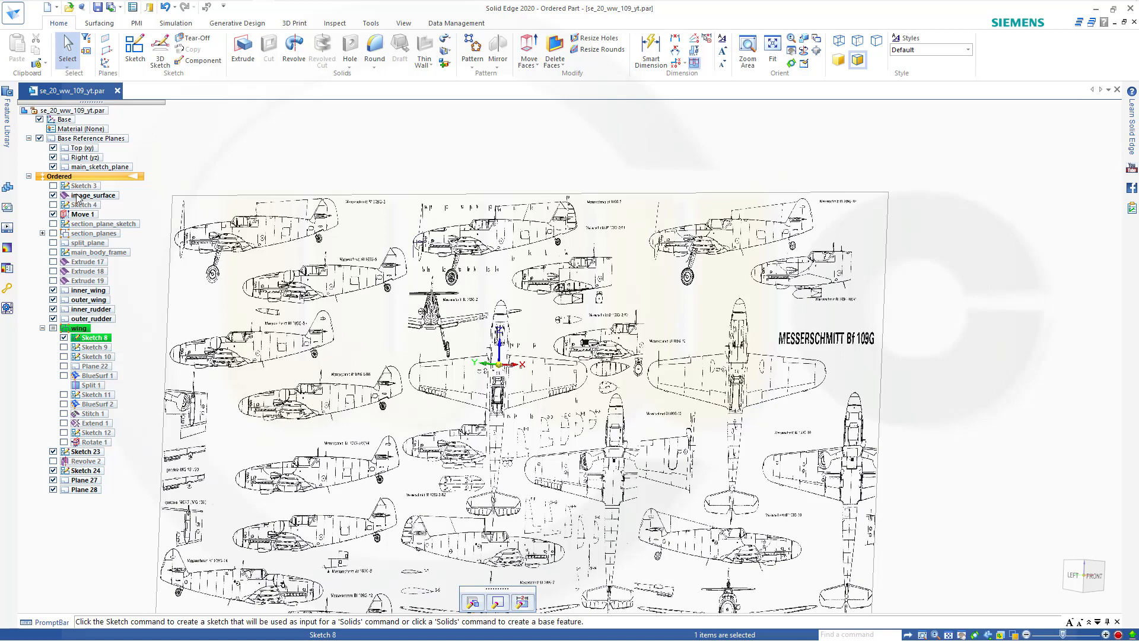
left_click(54, 195)
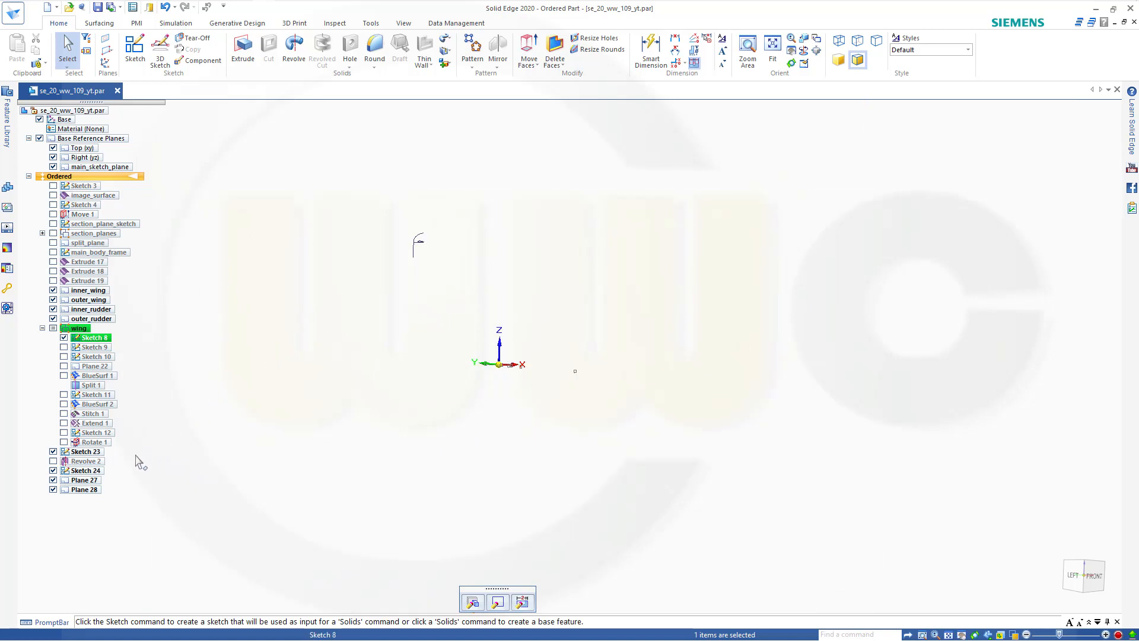
key("Escape")
Start a new sketch on Plane 27, one of the two offset reference planes.
left_click(90, 480)
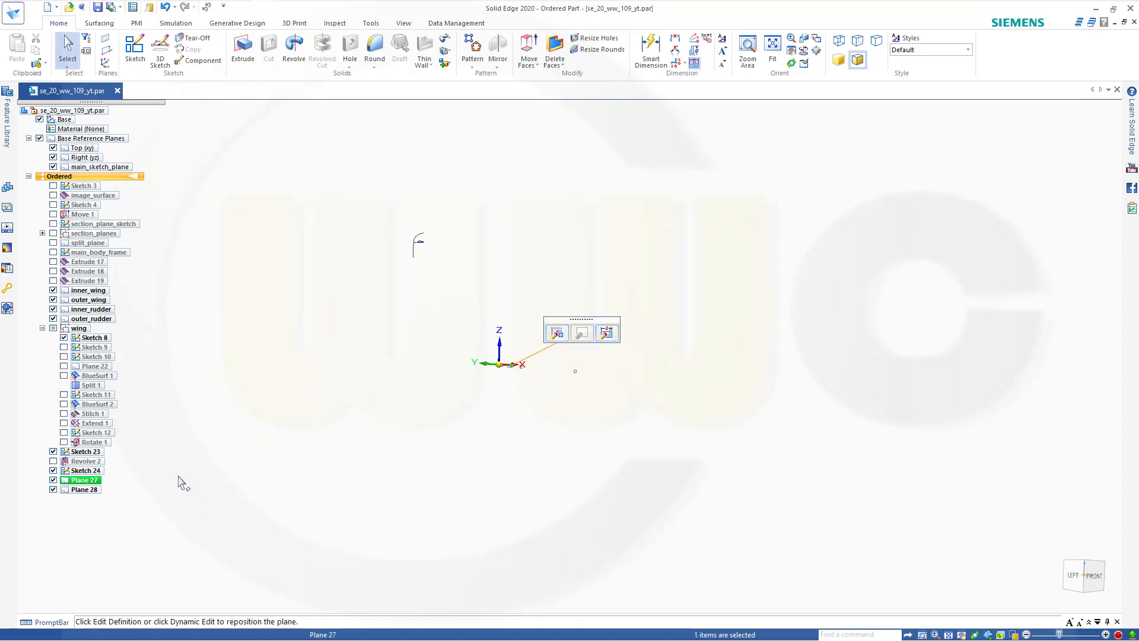
left_click(134, 50)
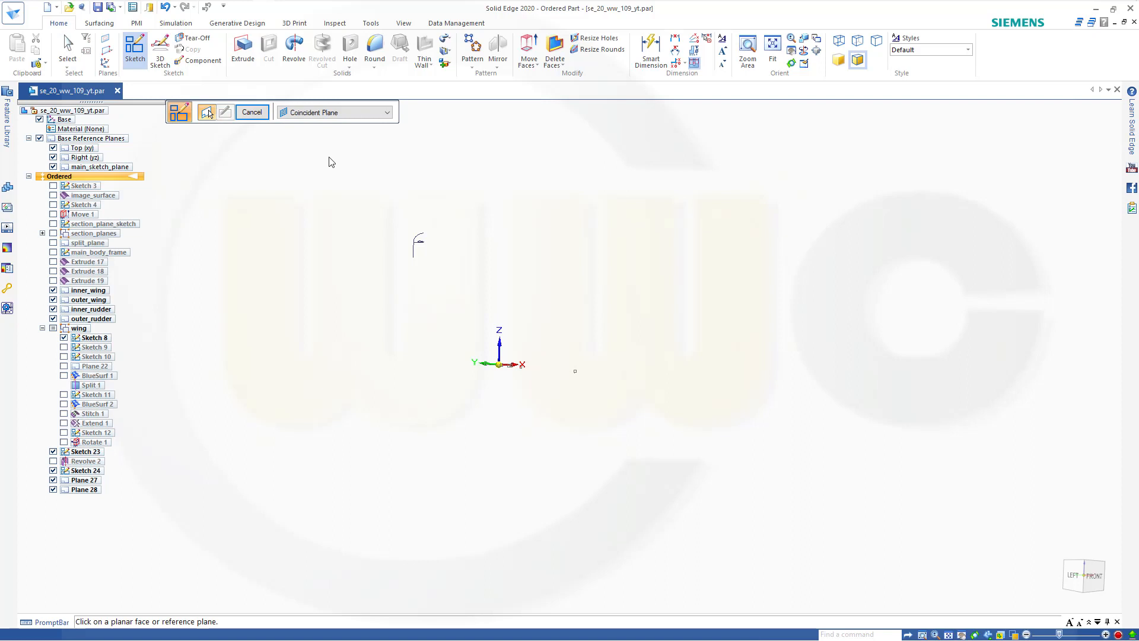
left_click(92, 480)
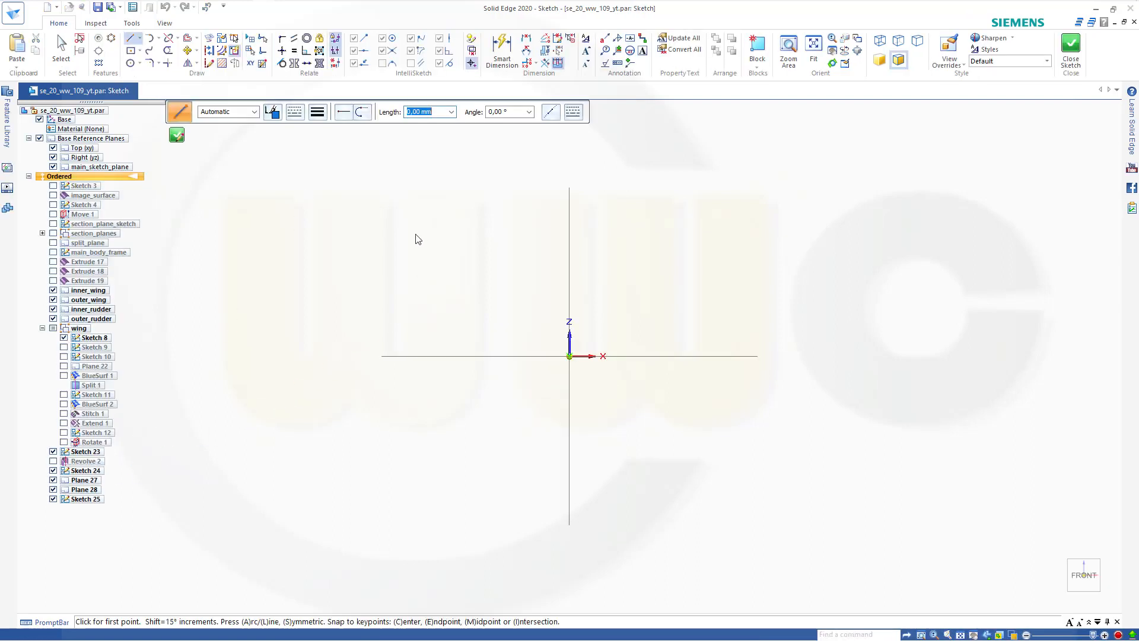
scroll(412, 233, "down", 3)
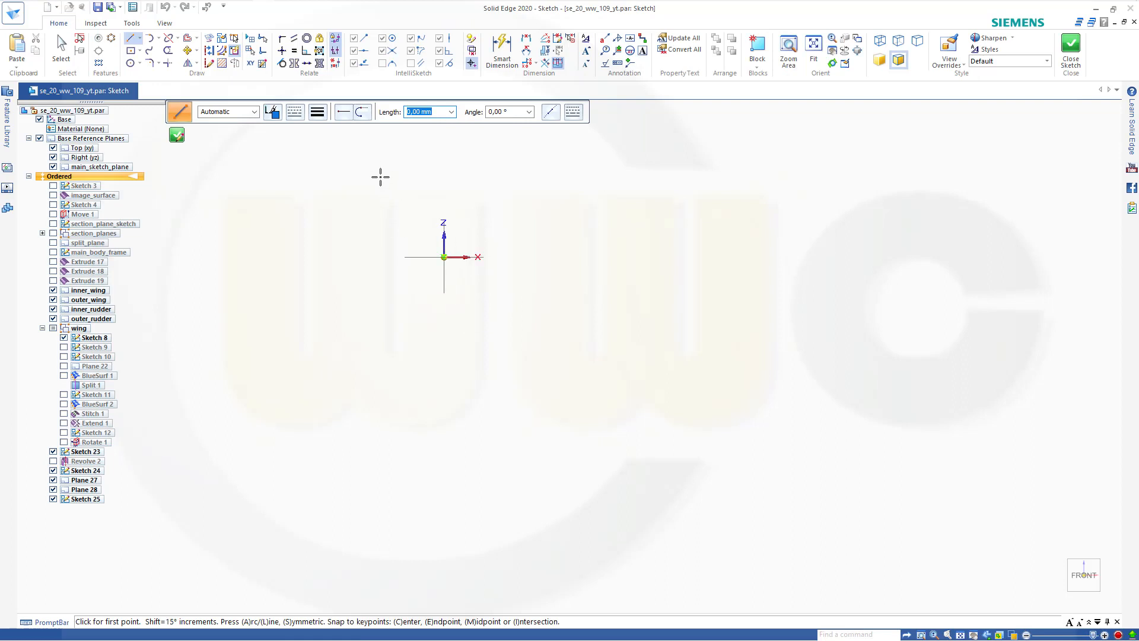
mouse_move(376, 192)
middle_mouse_down("shift")
mouse_move(511, 465)
mouse_move(561, 537)
middle_mouse_up("shift")
scroll(522, 336, "down", 2)
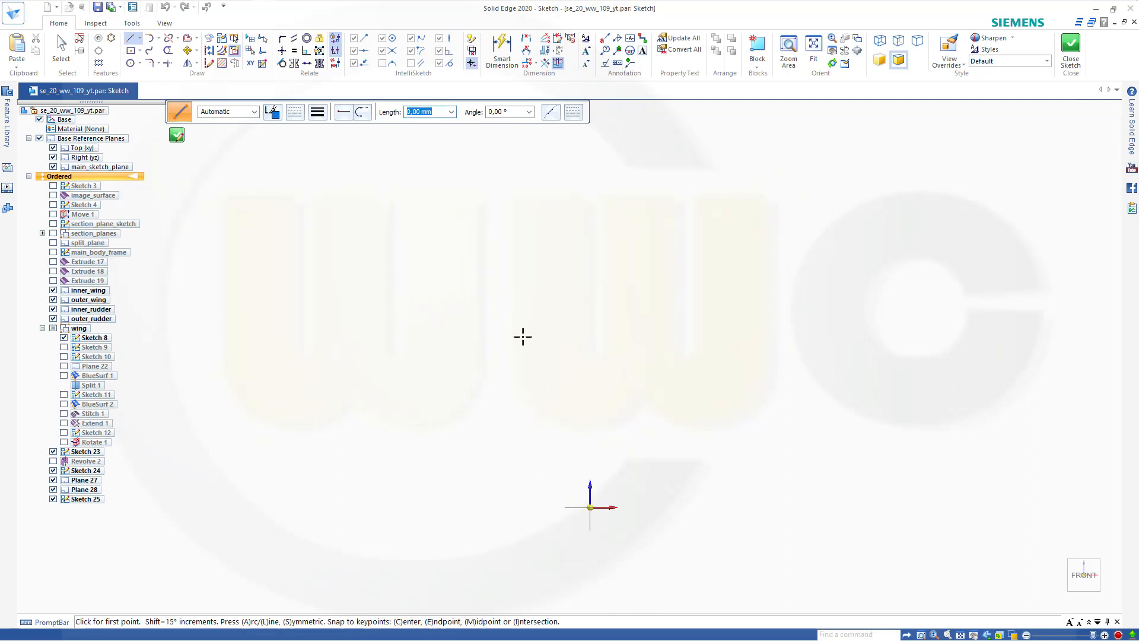
scroll(514, 287, "down", 3)
mouse_move(491, 229)
middle_mouse_down("shift")
mouse_move(522, 433)
mouse_move(511, 328)
middle_mouse_up("shift")
scroll(291, 178, "up", 5)
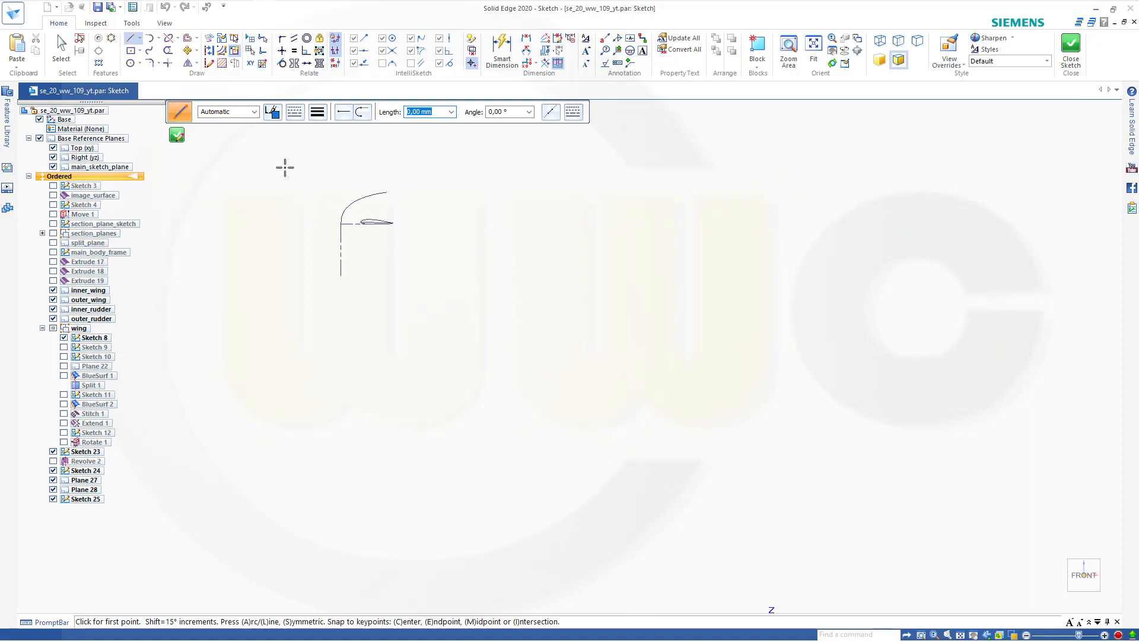
scroll(381, 261, "up", 1)
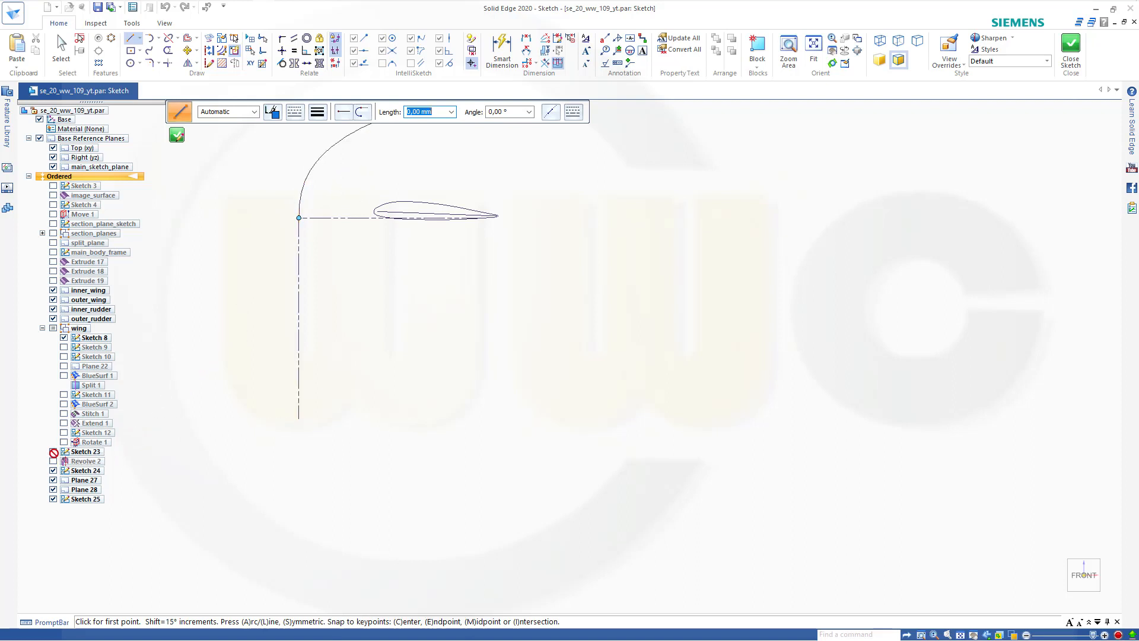
Hide Sketch 23 and paste the copied airfoil profile approximately over the visible Sketch 8 airfoil.
left_click(53, 452)
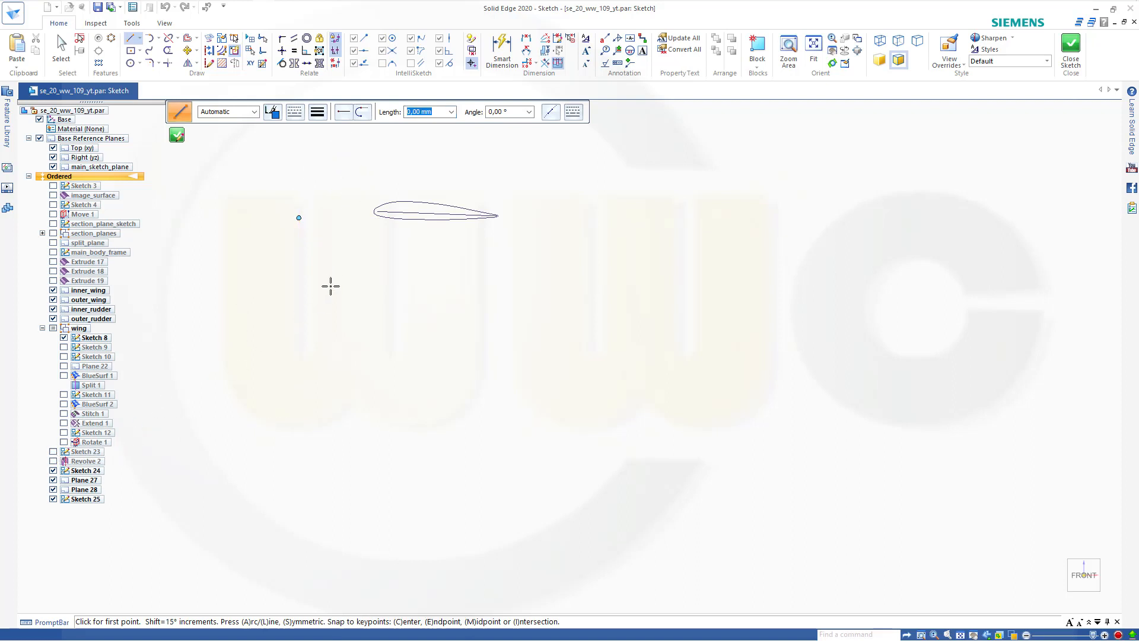
key("Escape")
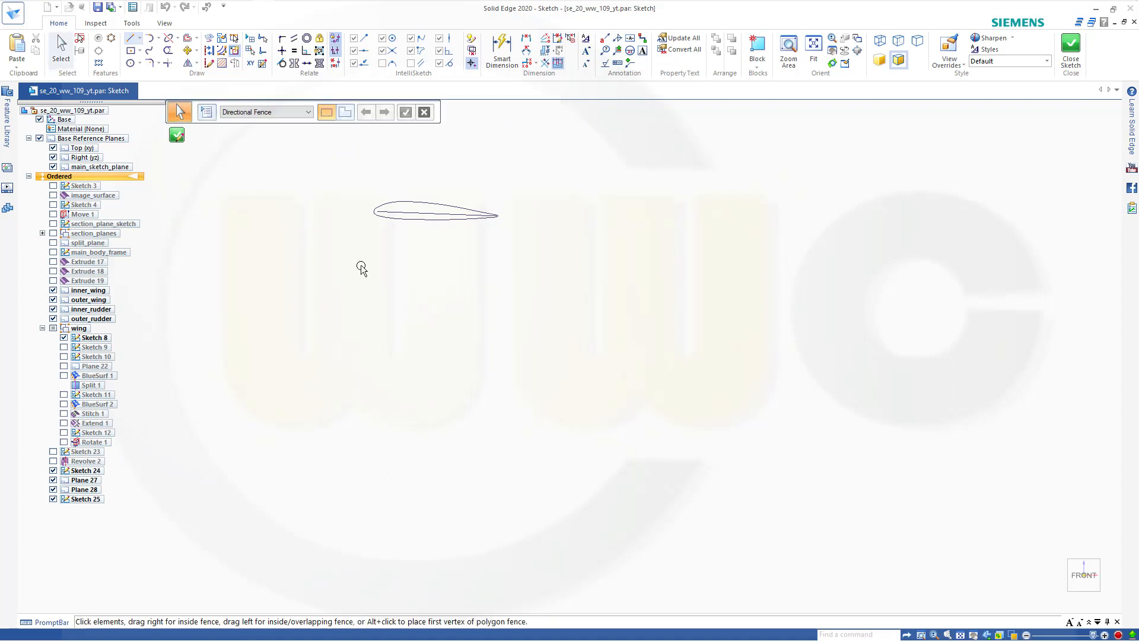
key("ctrl+v")
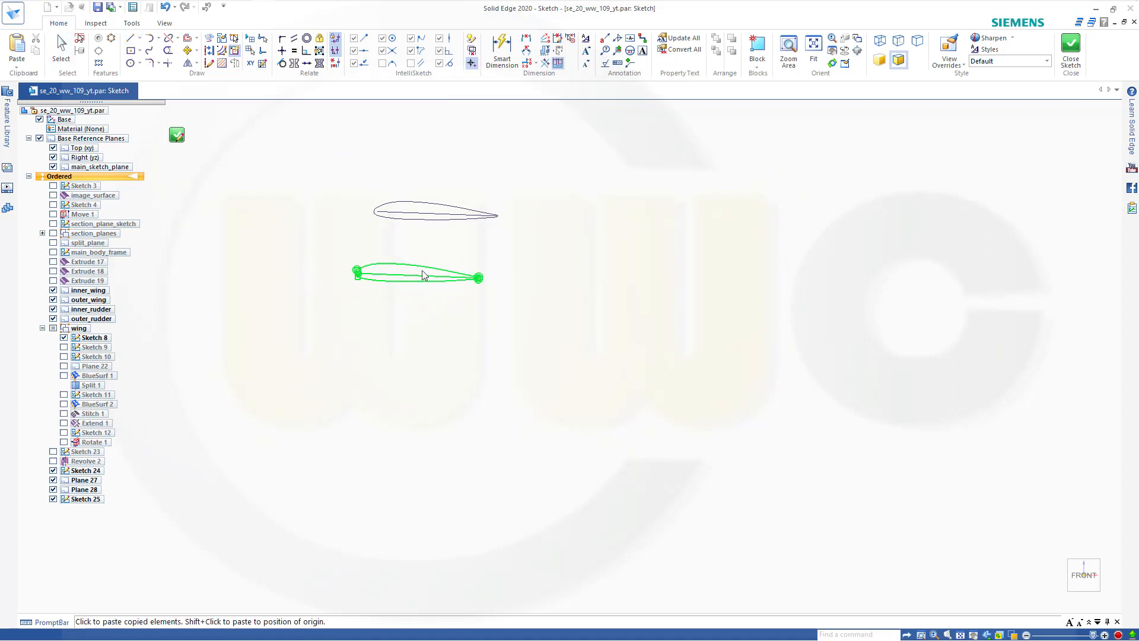
scroll(440, 257, "up", 1)
scroll(440, 257, "up", 1)
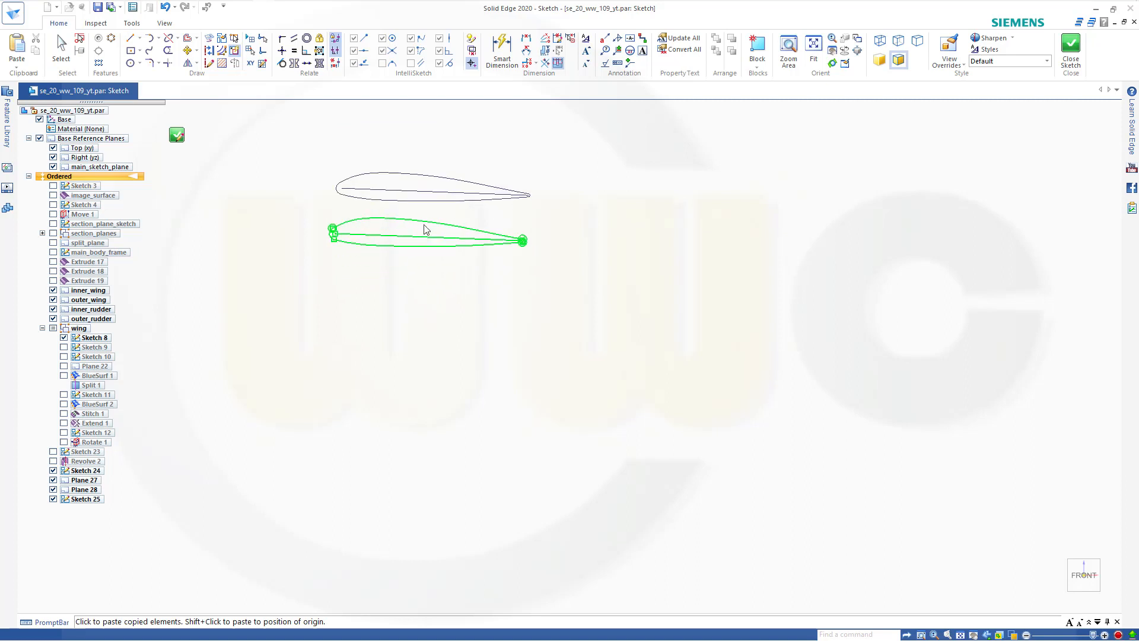
left_click(433, 188)
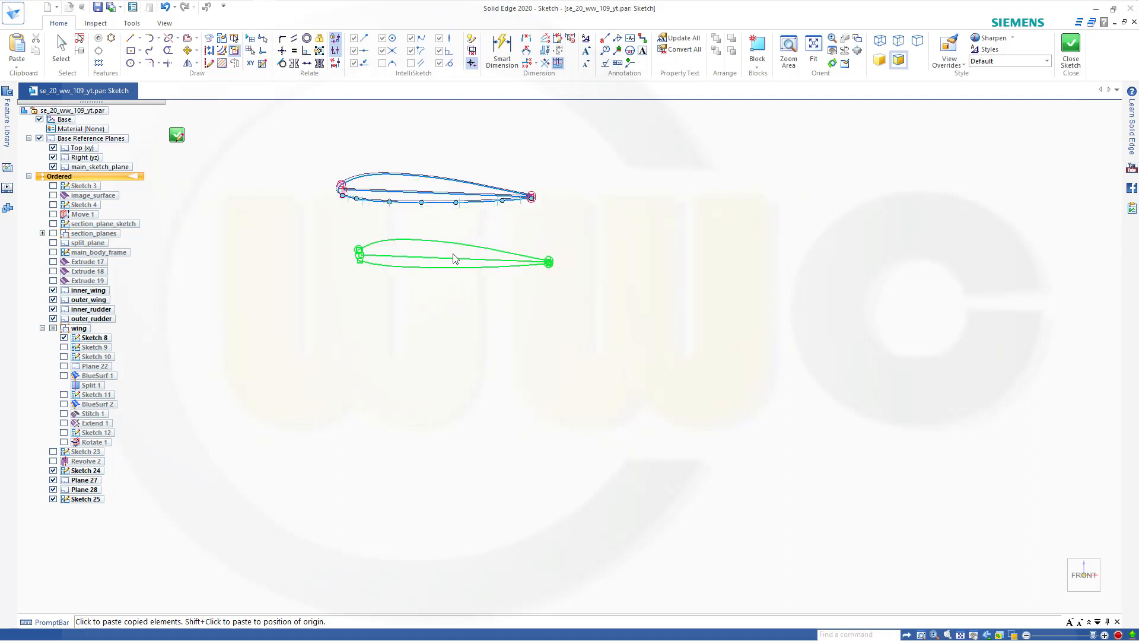
key("Escape")
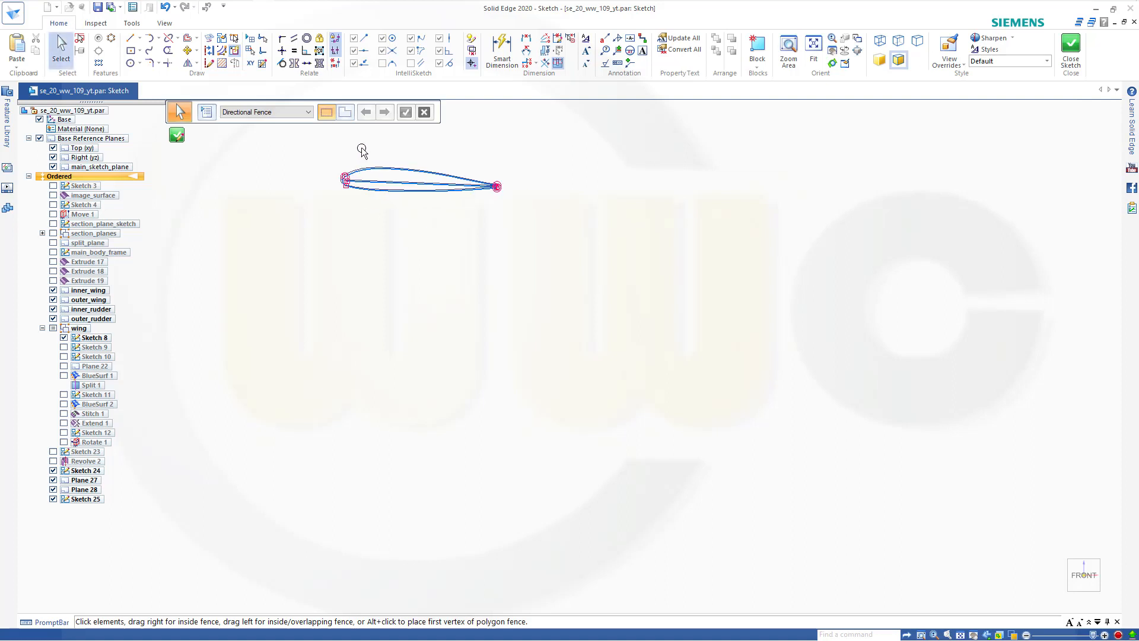
Scale the pasted airfoil by a factor of 0.5 about the midpoint of its chord line.
scroll(364, 154, "up", 3)
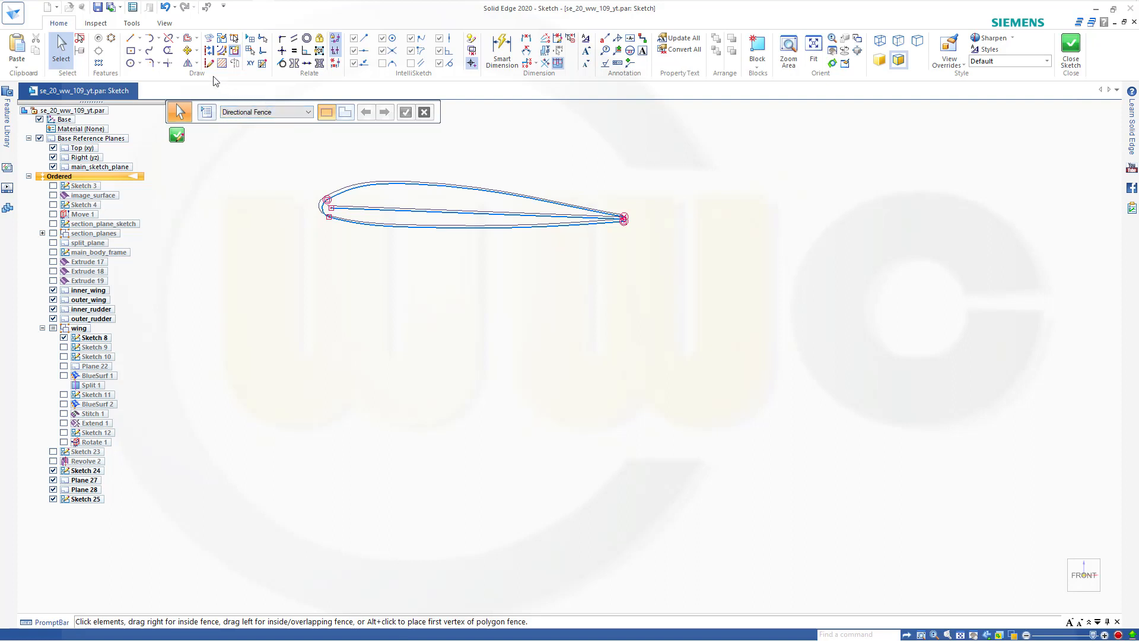
left_click(196, 63)
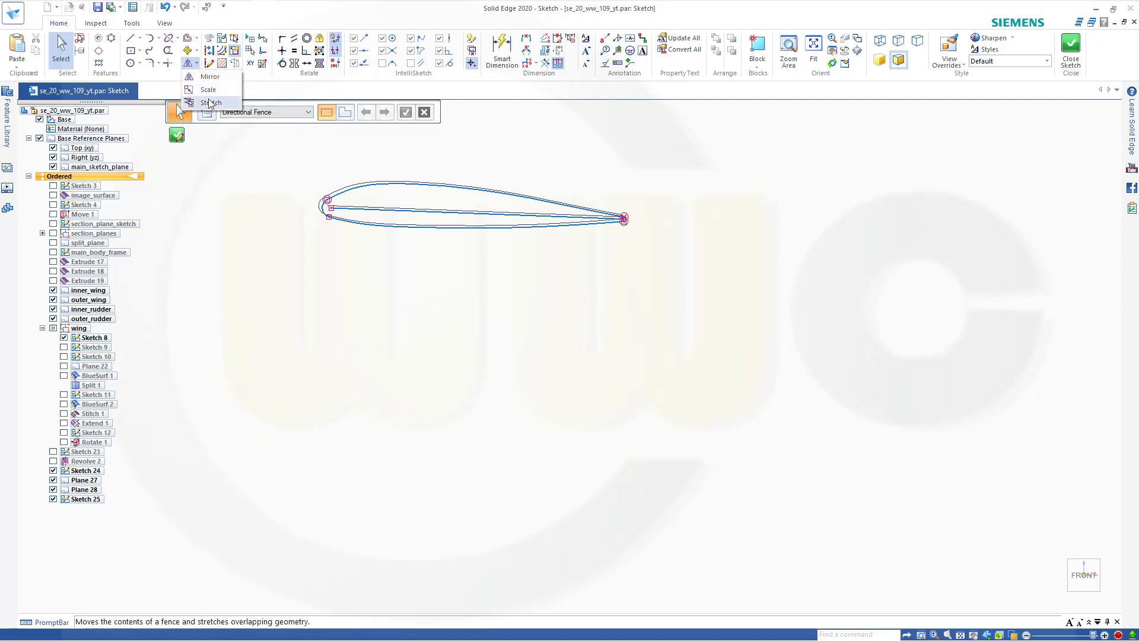
left_click(208, 89)
left_click_drag(567, 283, 640, 275)
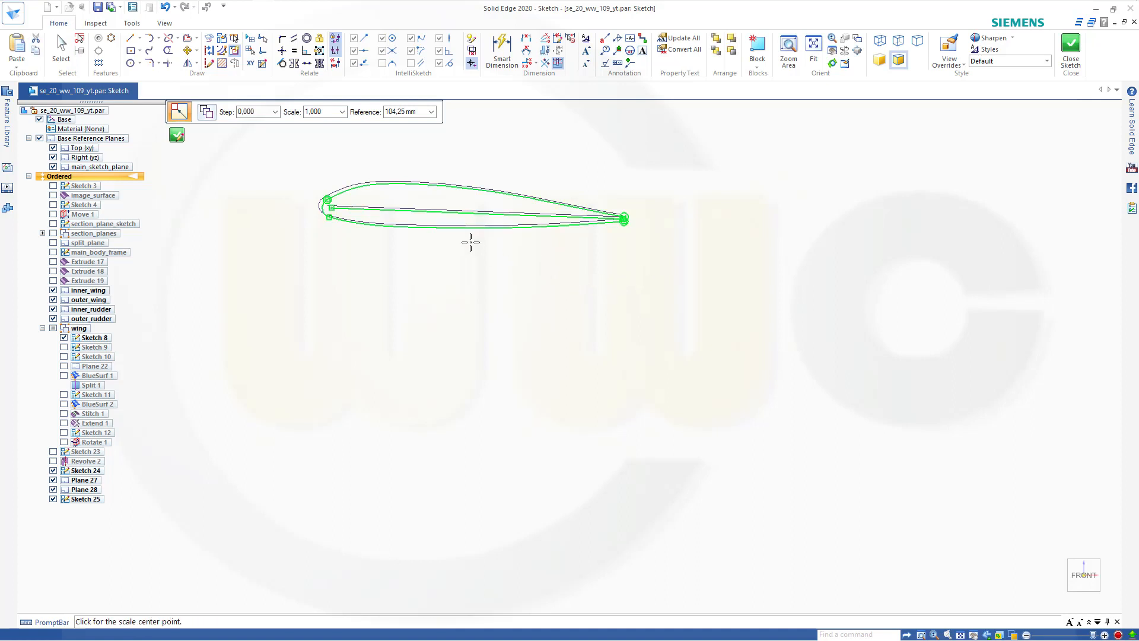
left_click(478, 213)
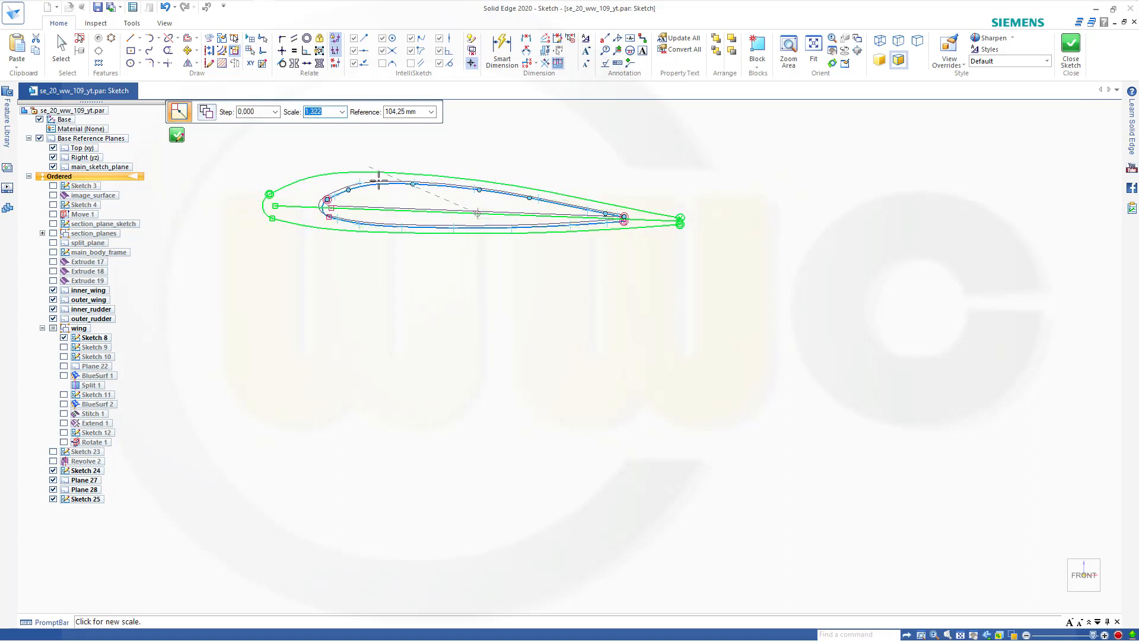
type("0")
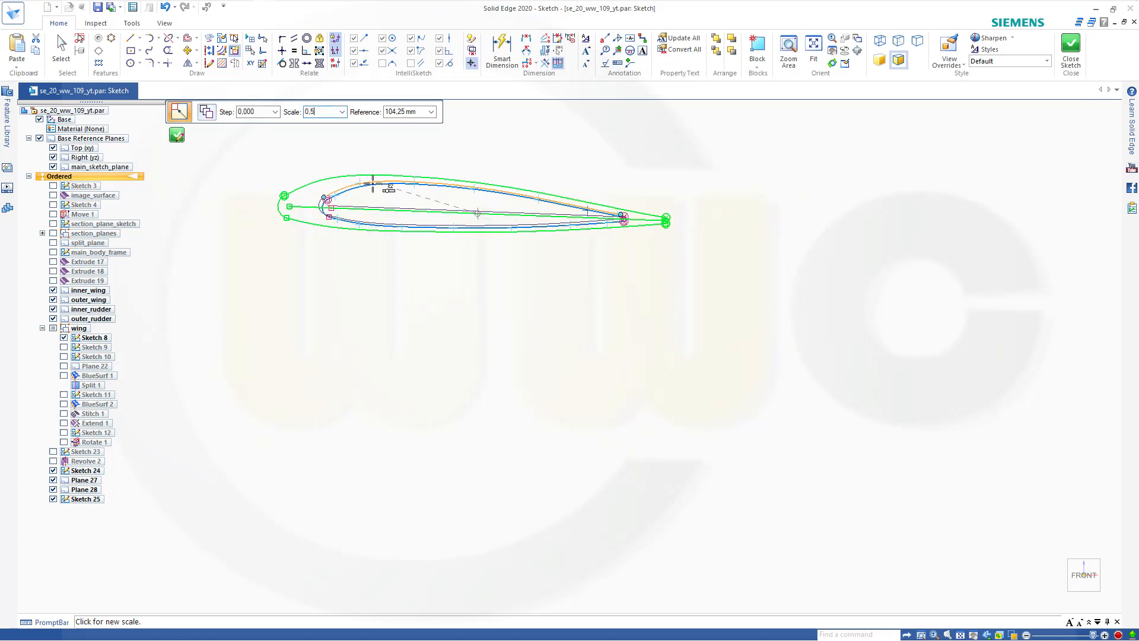
type(",5")
key("Return")
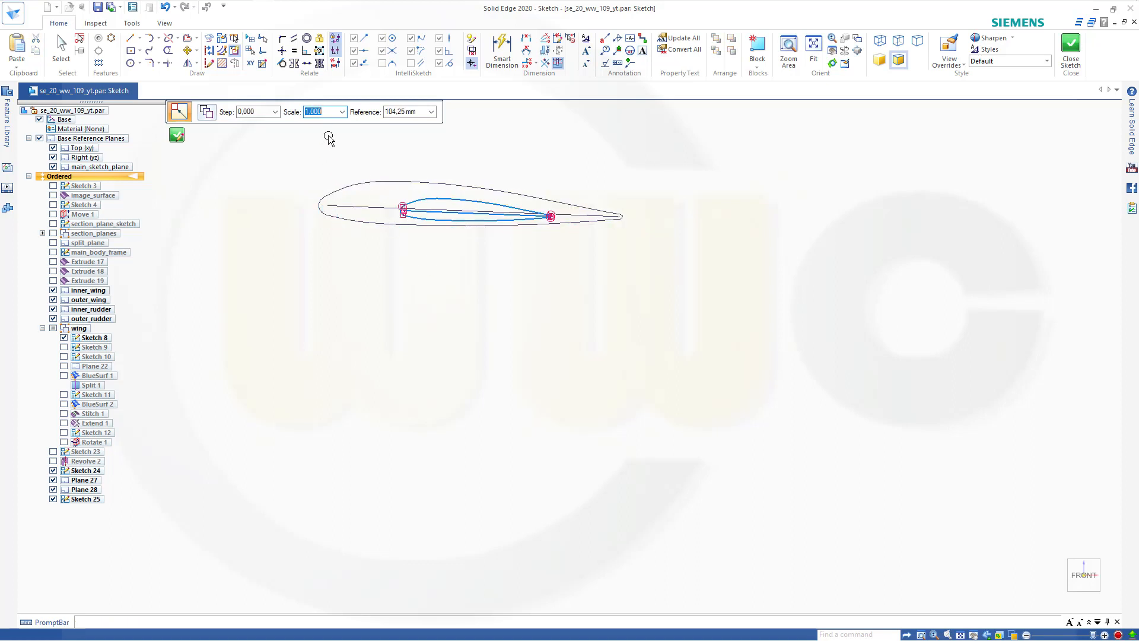
key("Escape")
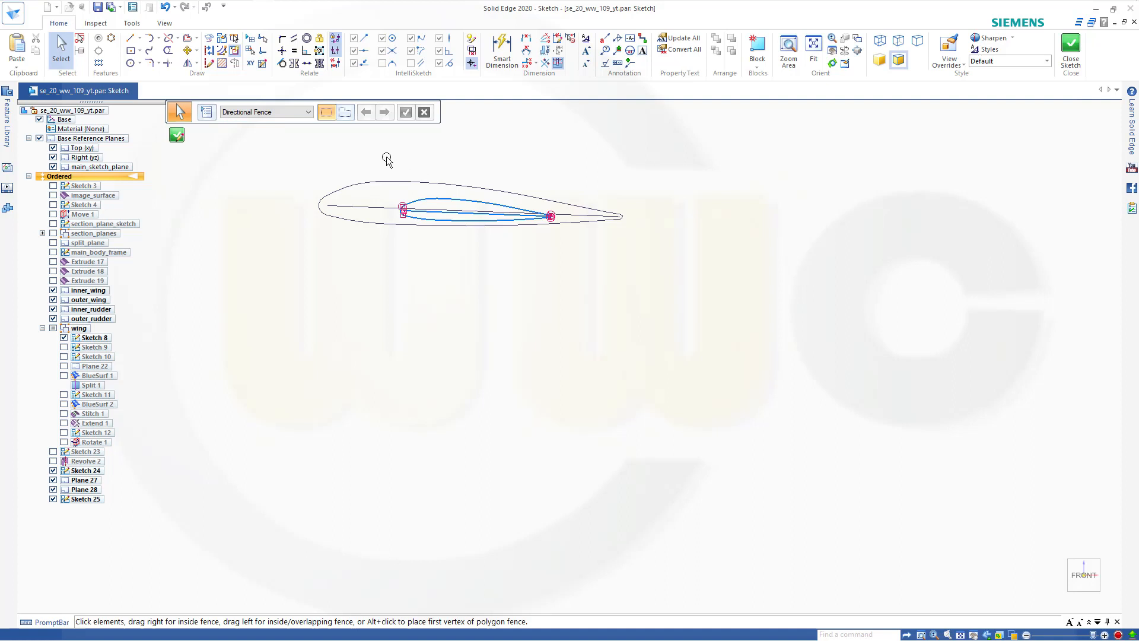
left_click_drag(387, 159, 566, 256)
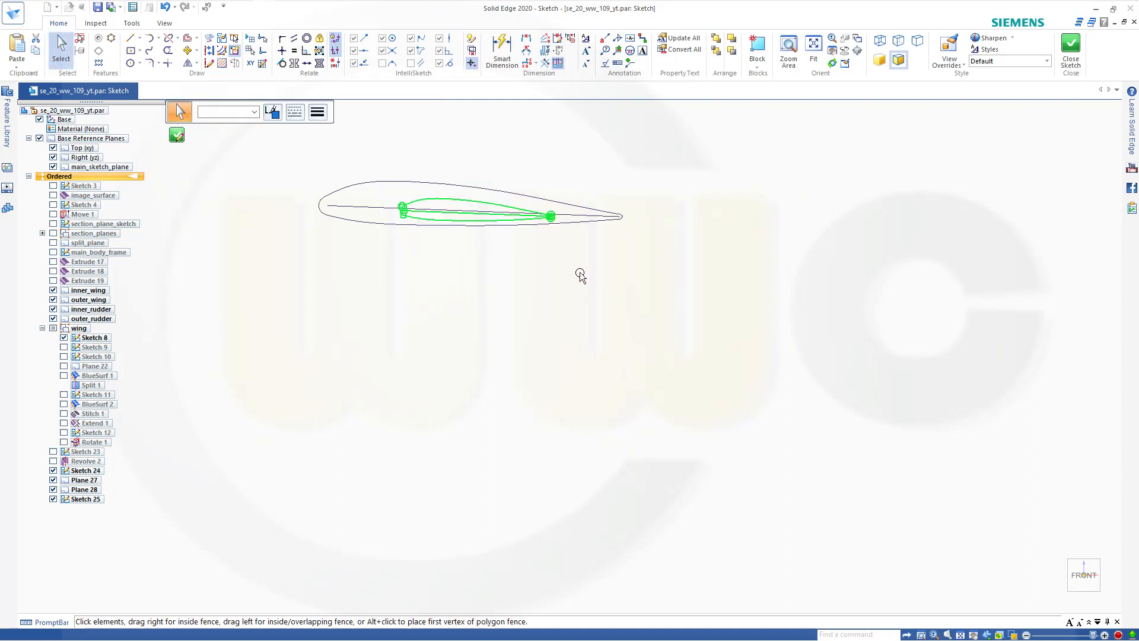
key("ctrl+c")
key("ctrl+v")
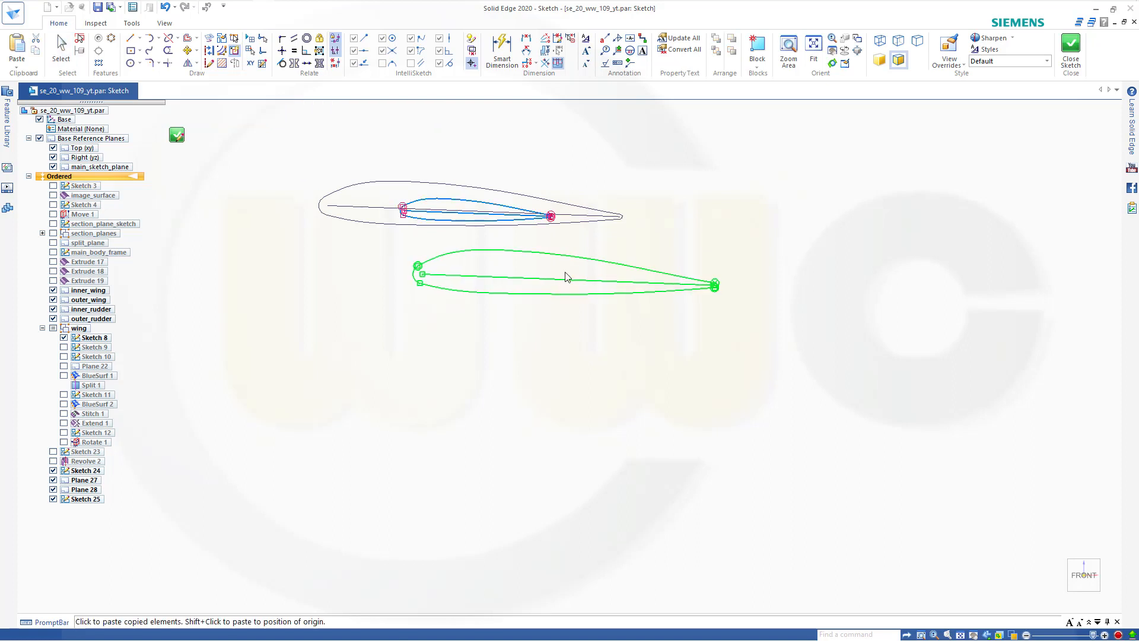
key("Escape")
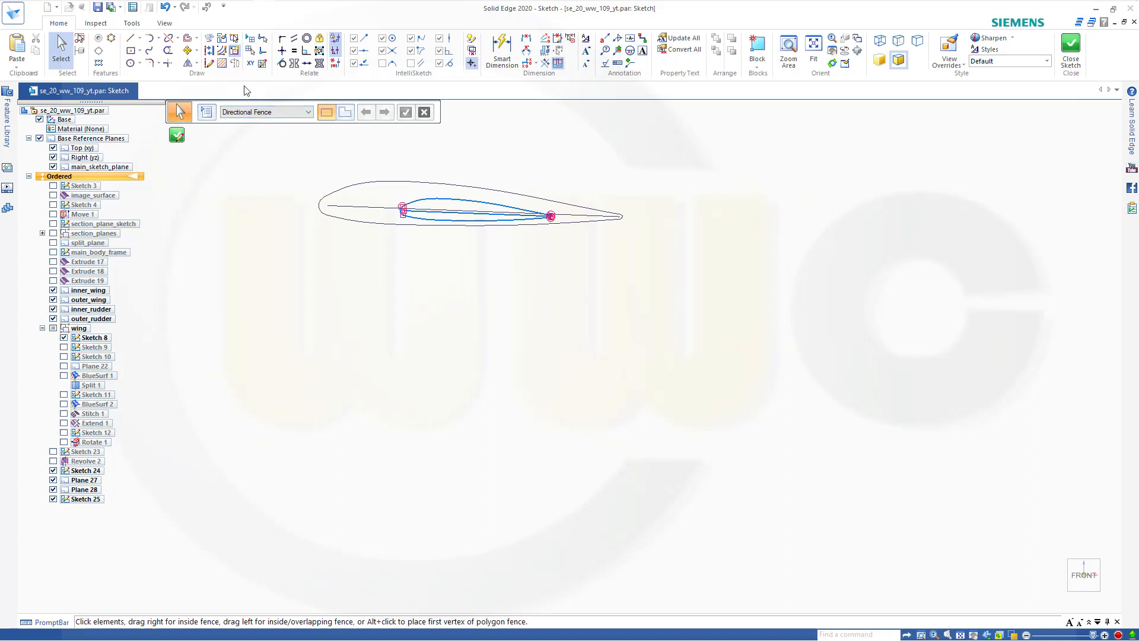
Rotate a copy of the half-size airfoil by 10° about its chord midpoint, with the rounded leading edge raised.
left_click(196, 51)
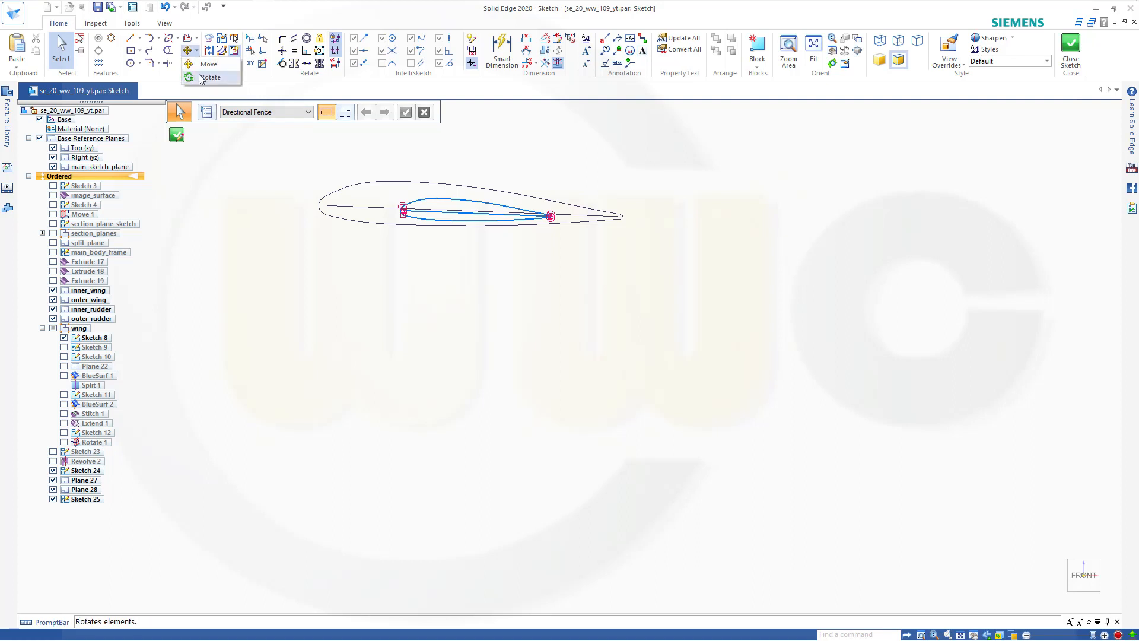
left_click(208, 77)
left_click_drag(378, 165, 569, 248)
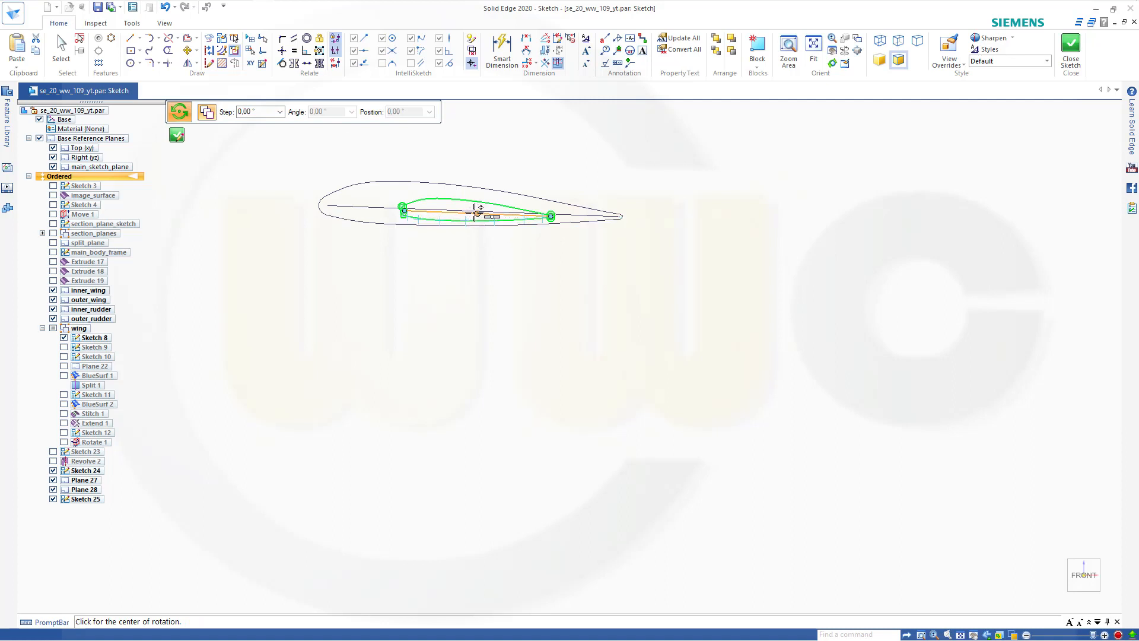
left_click(477, 212)
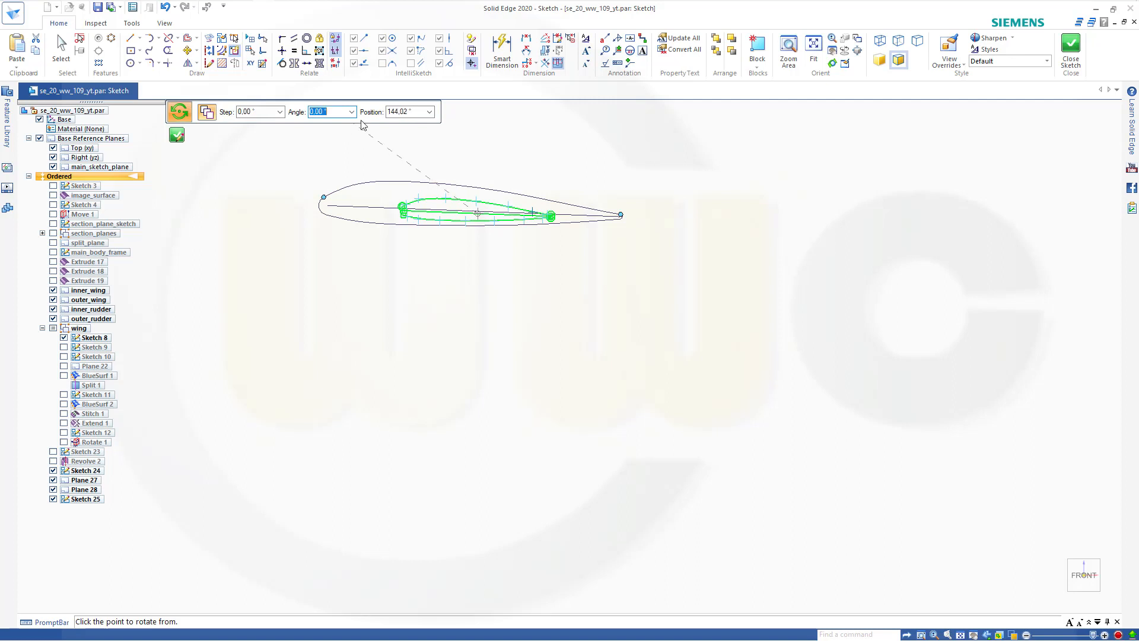
left_click(420, 112)
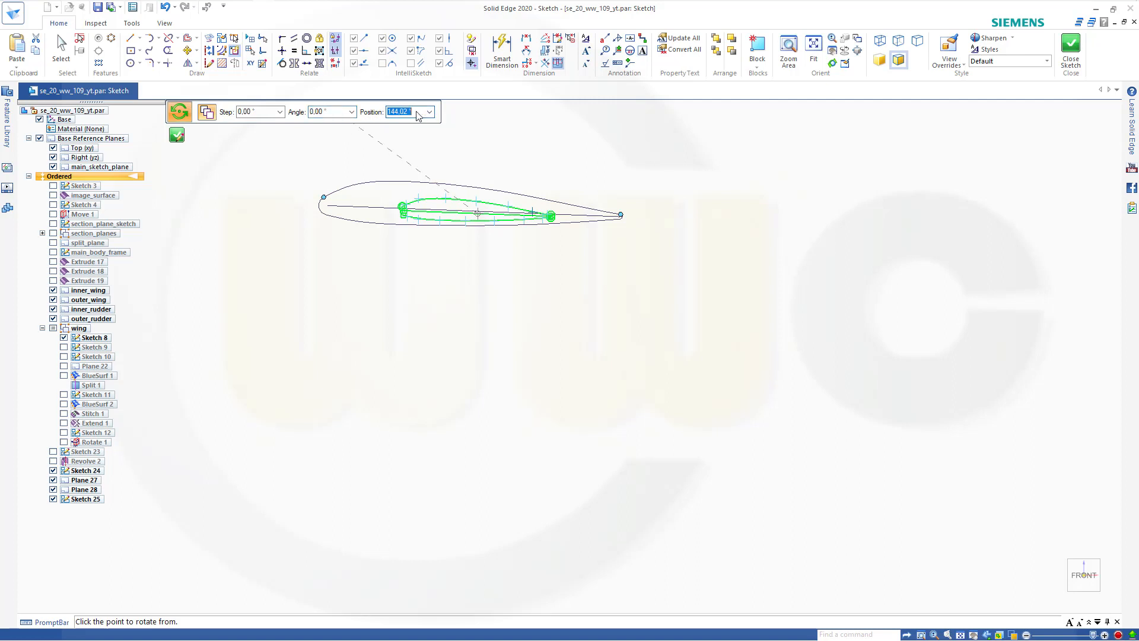
type("1")
key("Return")
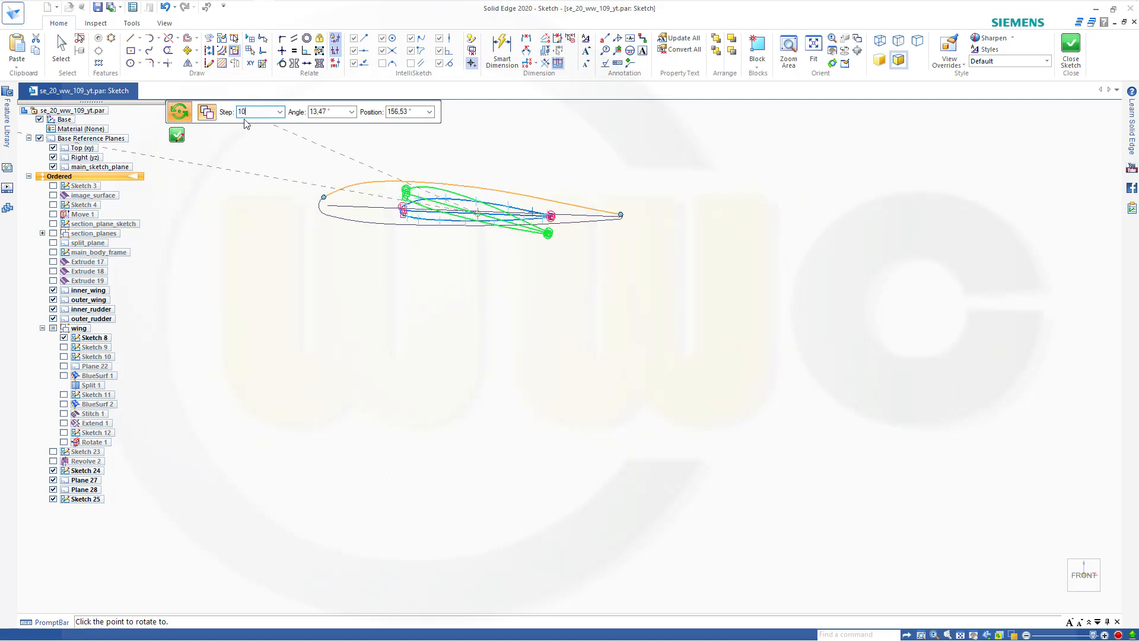
left_click(336, 115)
left_click(417, 113)
type("17")
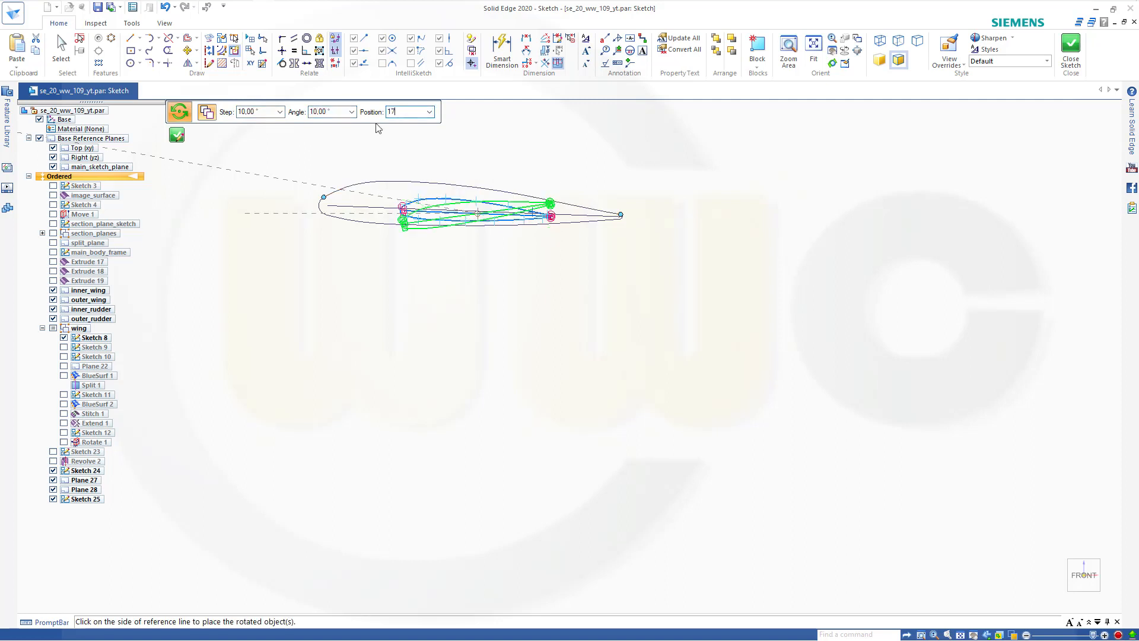
type("0")
key("Return")
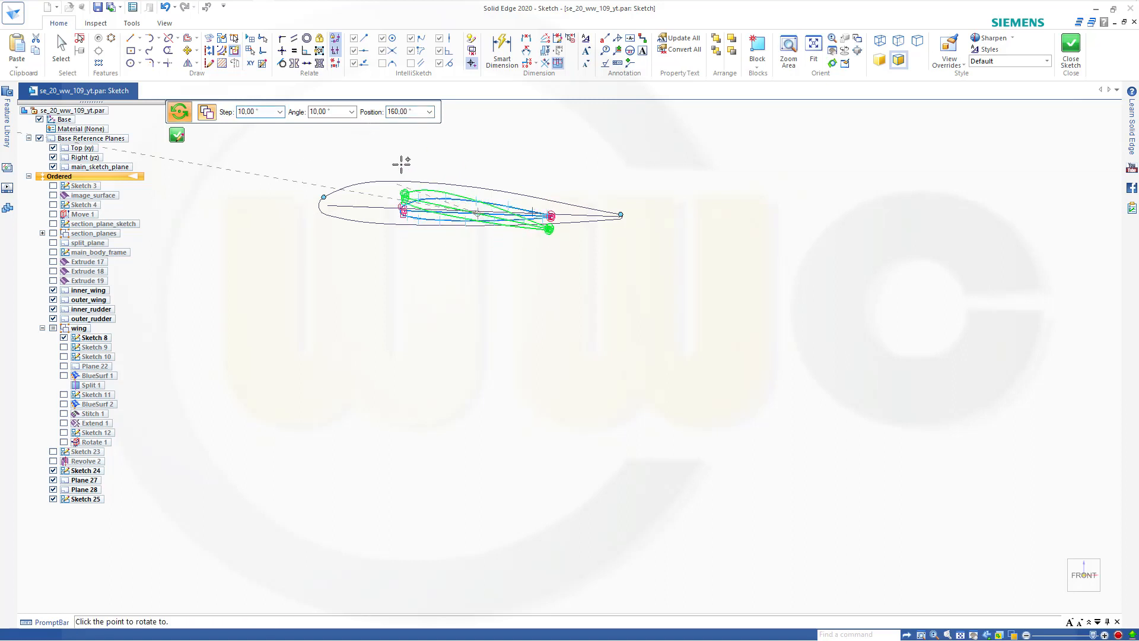
left_click(535, 205)
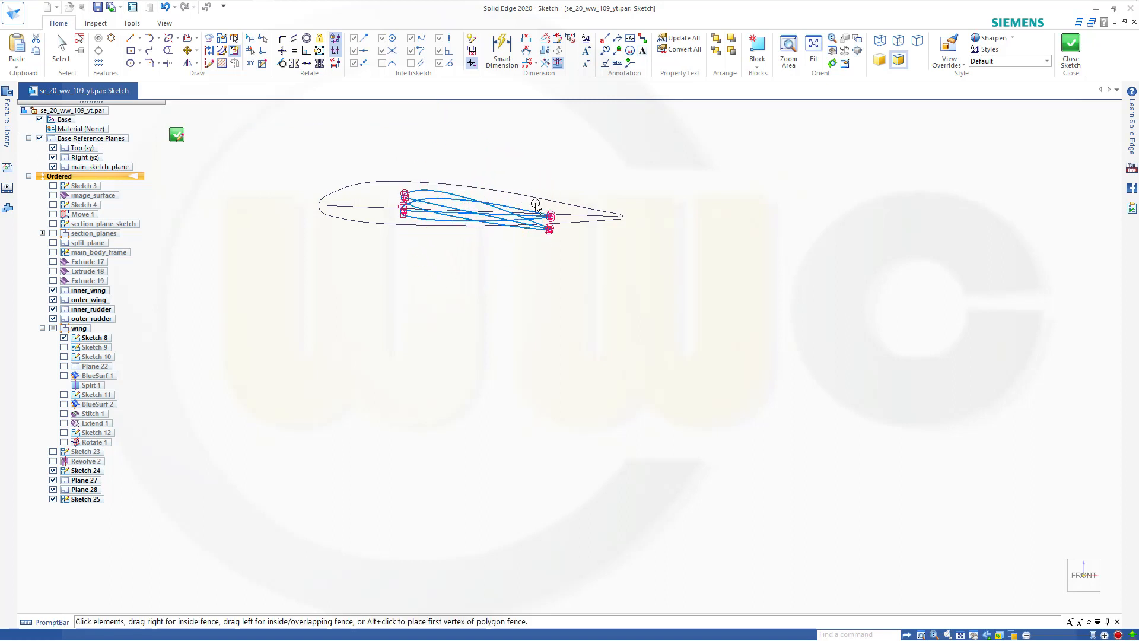
Delete the unrotated half-size airfoil, including its leading-edge and trailing-edge arcs, keeping only the rotated copy.
scroll(475, 166, "up", 3)
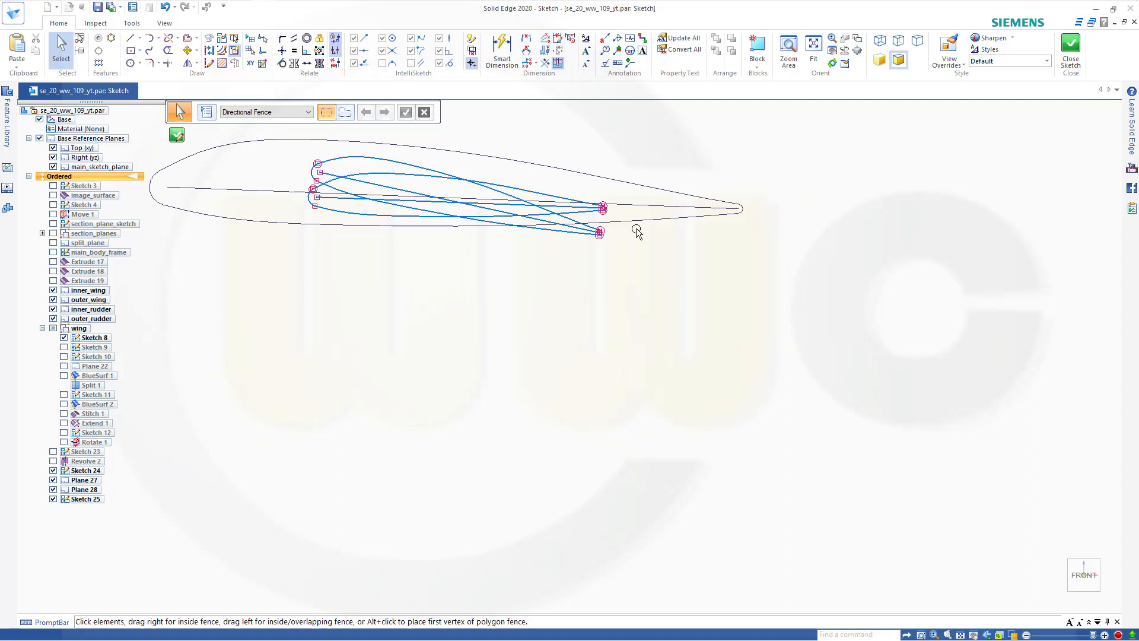
left_click(582, 194)
key("Delete")
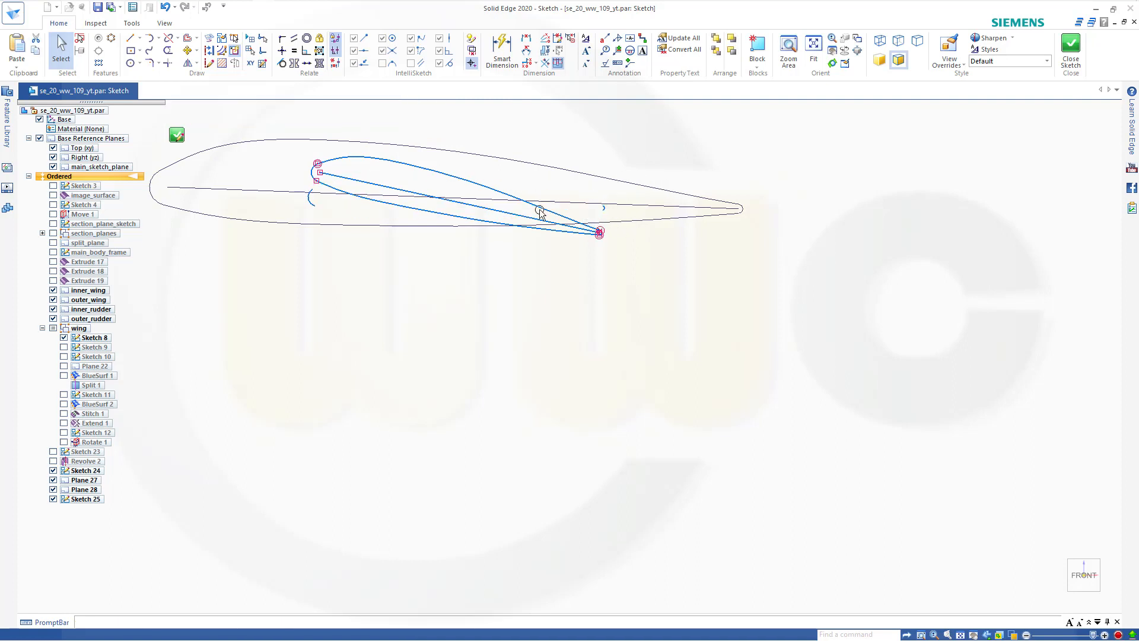
left_click(307, 200)
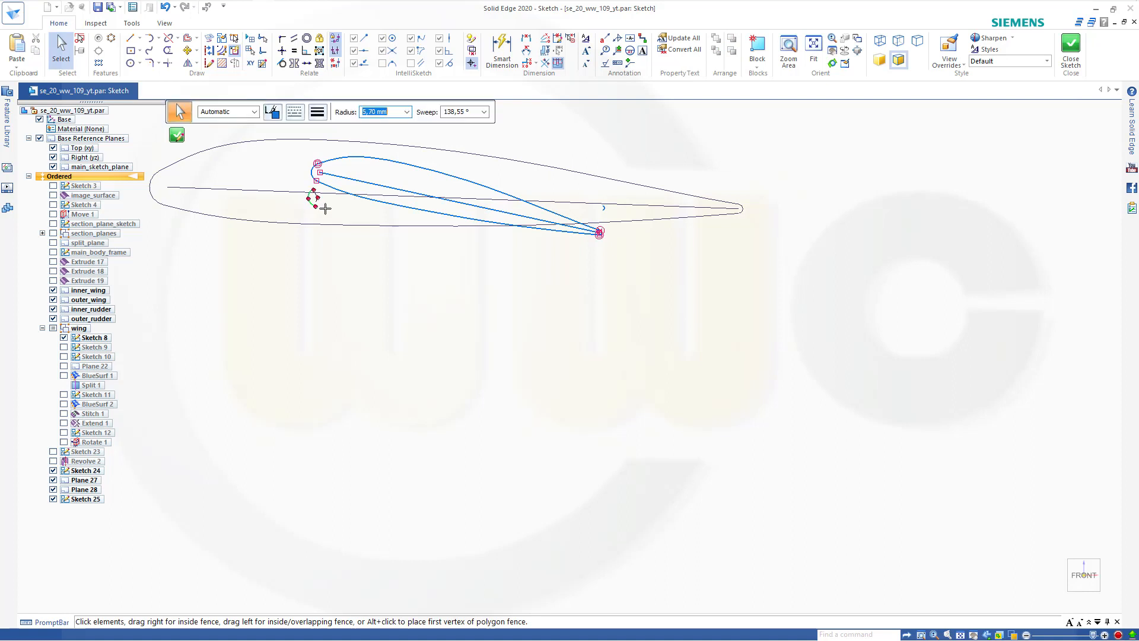
key("Escape")
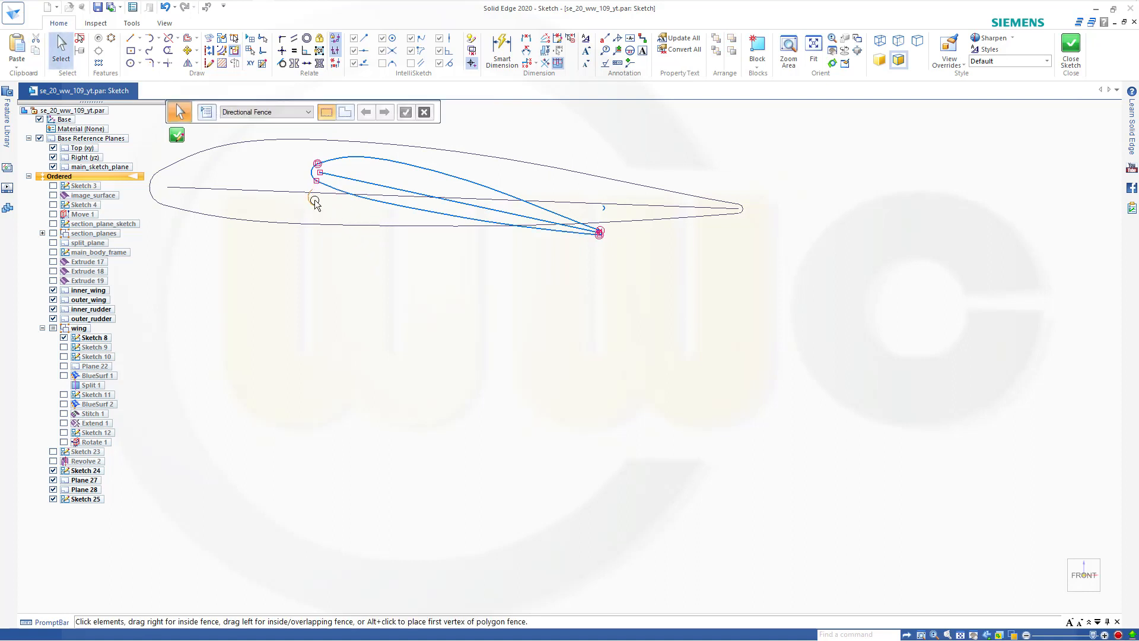
left_click(313, 204)
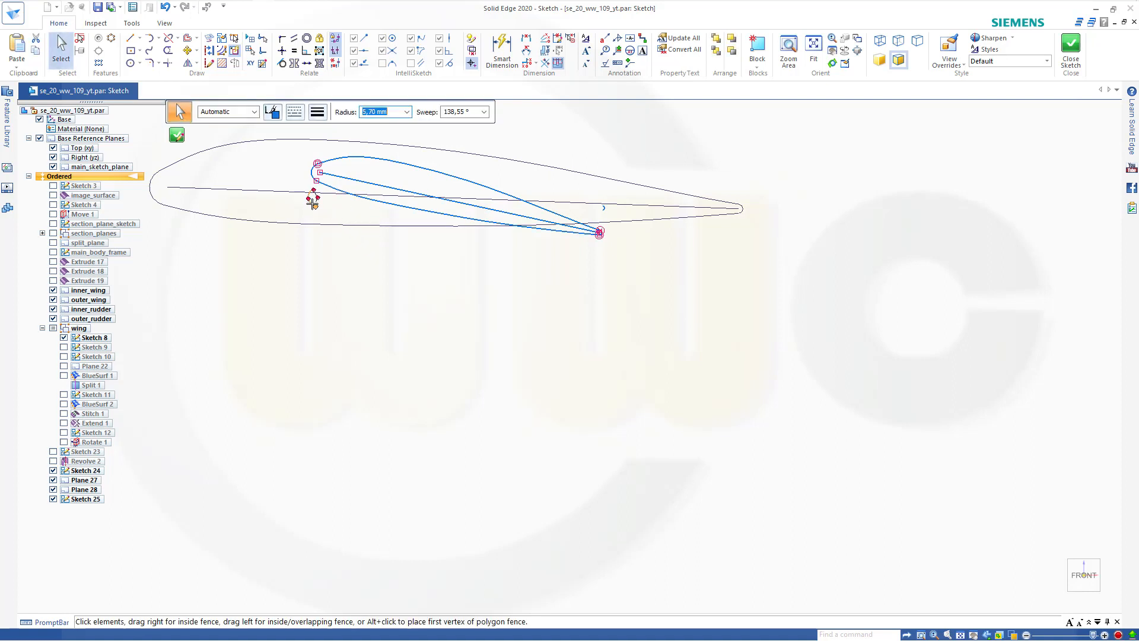
key("Escape")
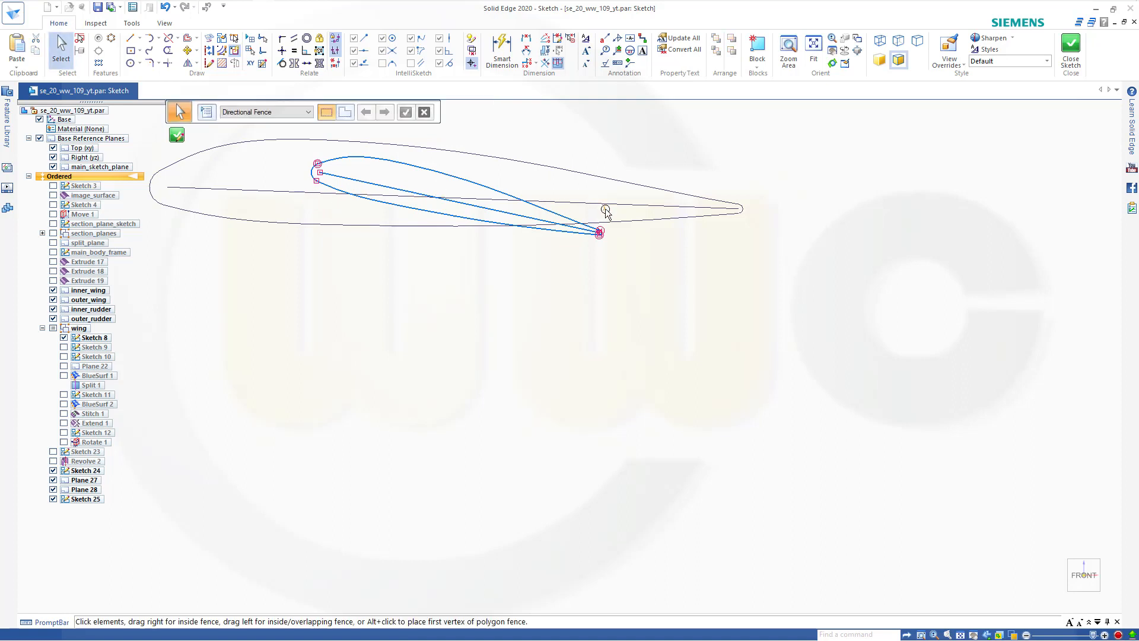
left_click(605, 209)
key("Escape")
scroll(605, 222, "down", 1)
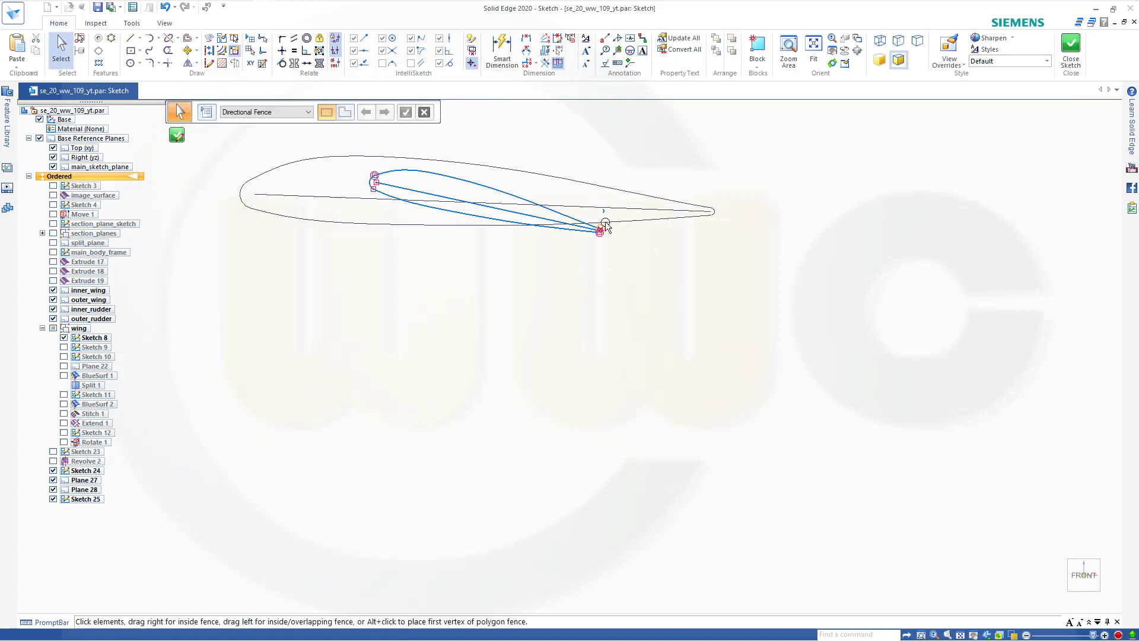
scroll(605, 224, "up", 3)
left_click(597, 193)
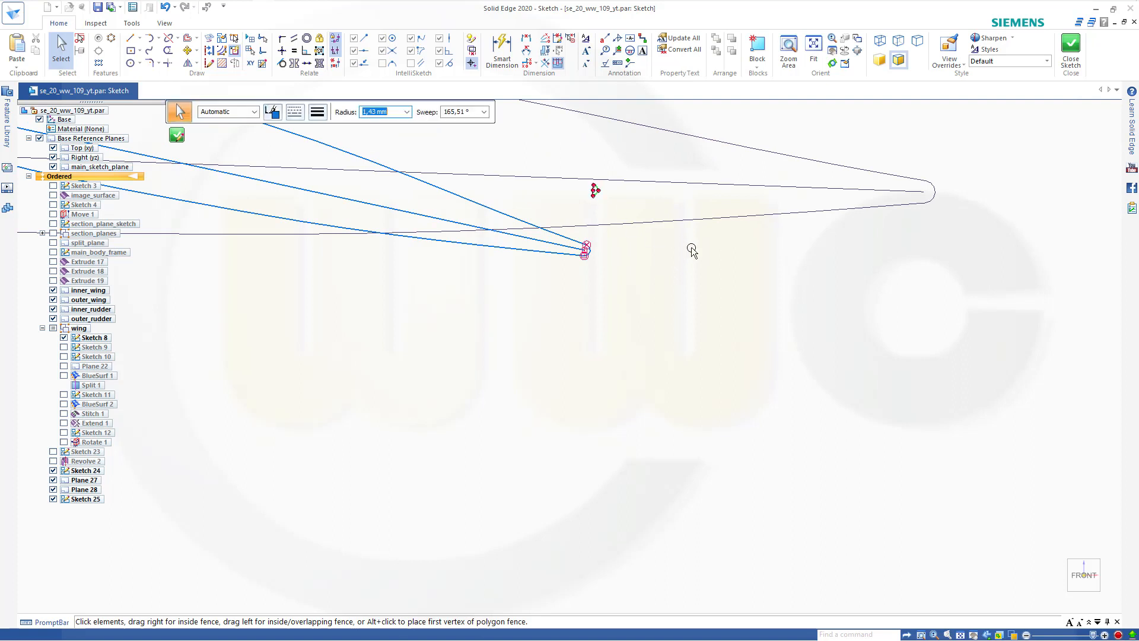
key("Escape")
Finish the blade profile sketch and return to the part model.
scroll(485, 238, "down", 2)
scroll(482, 240, "down", 2)
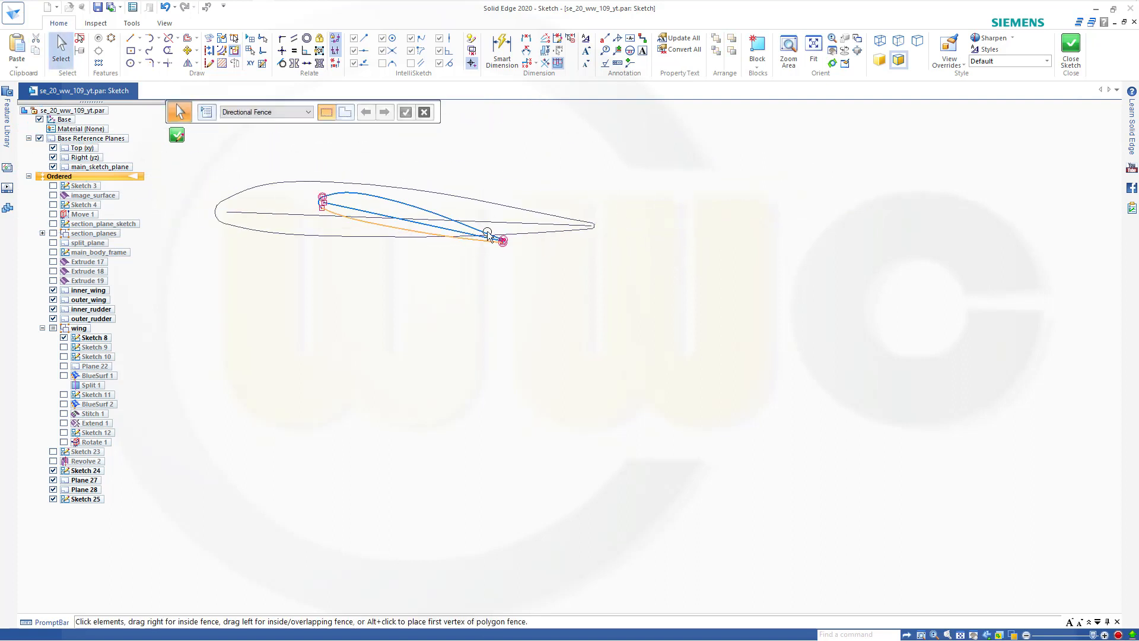
left_click(1069, 47)
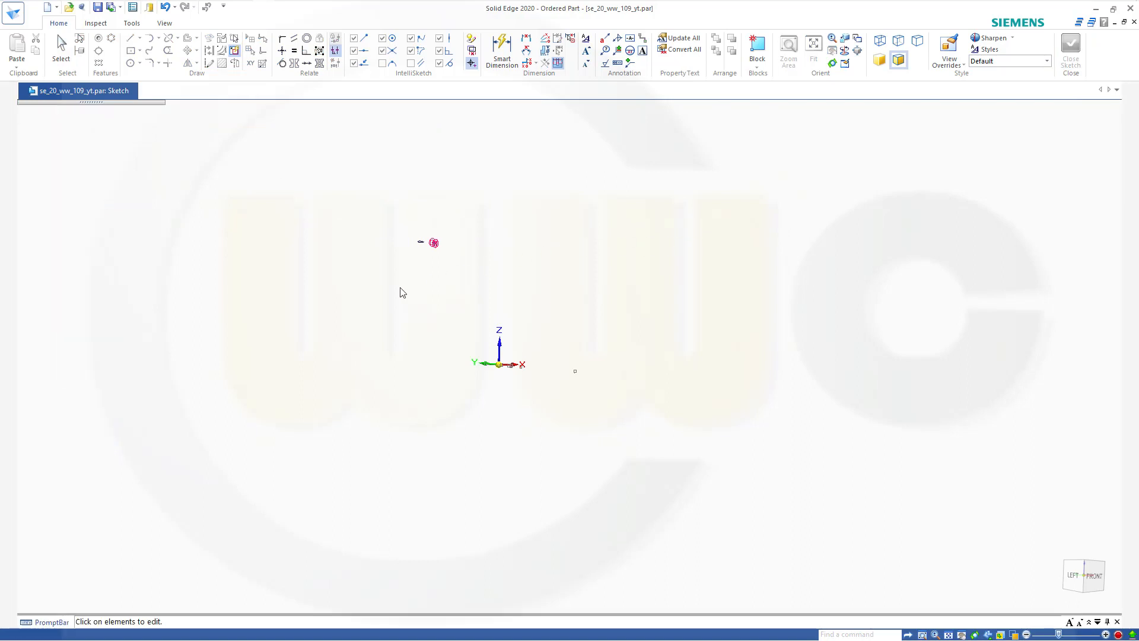
key("Escape")
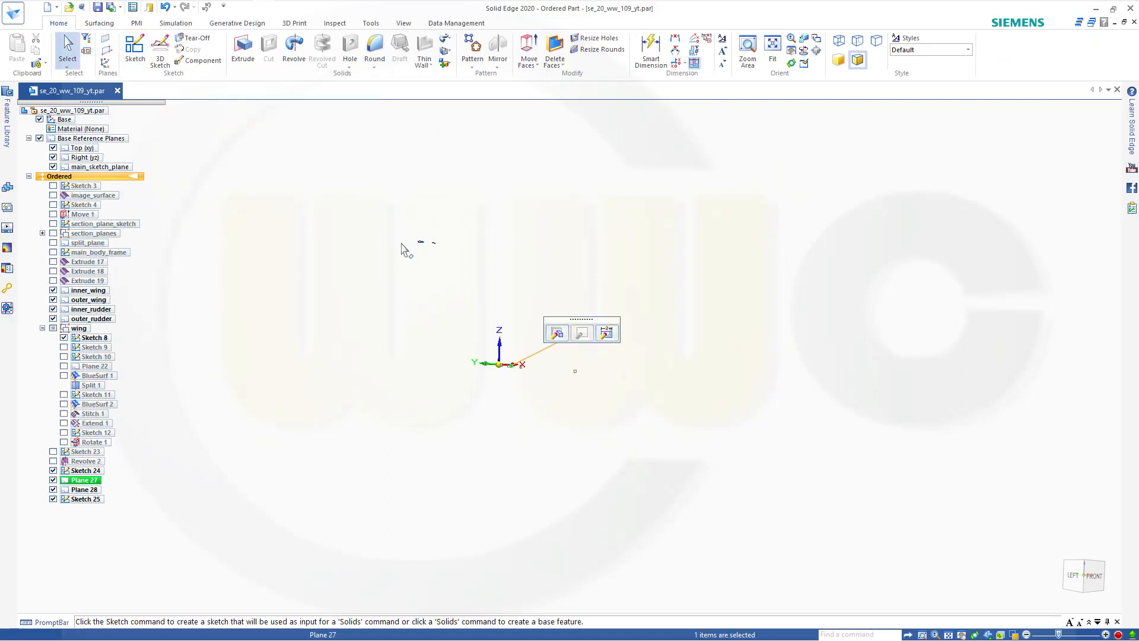
Create a BlueSurf between the small rotated airfoil and the large airfoil, selecting each profile as a chain.
key("Escape")
scroll(402, 244, "up", 5)
scroll(523, 228, "up", 5)
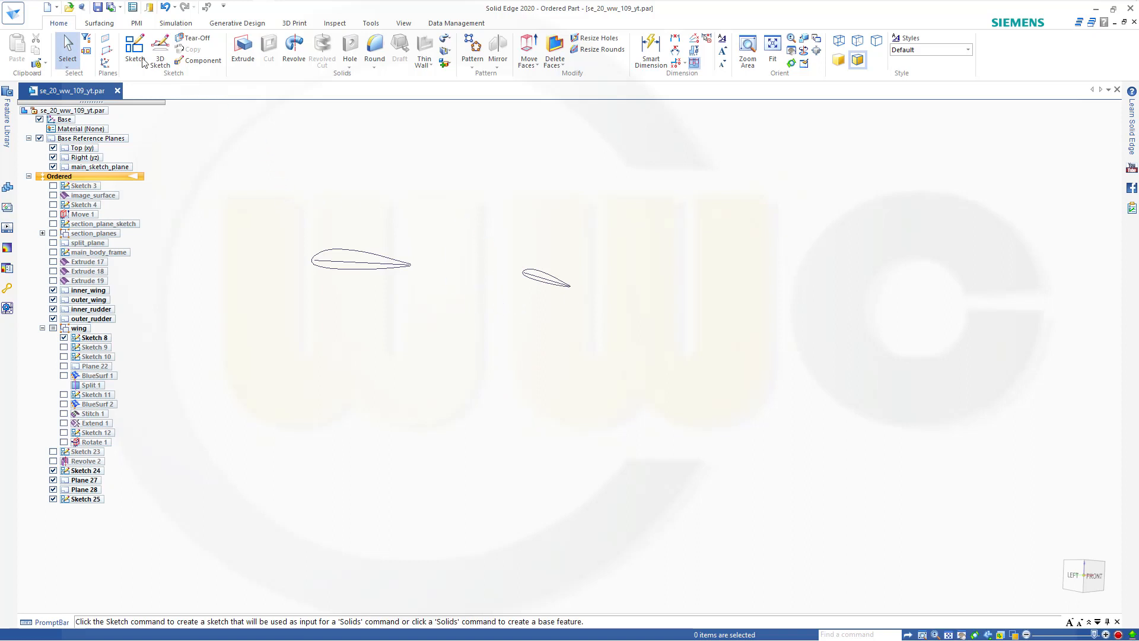
left_click(101, 24)
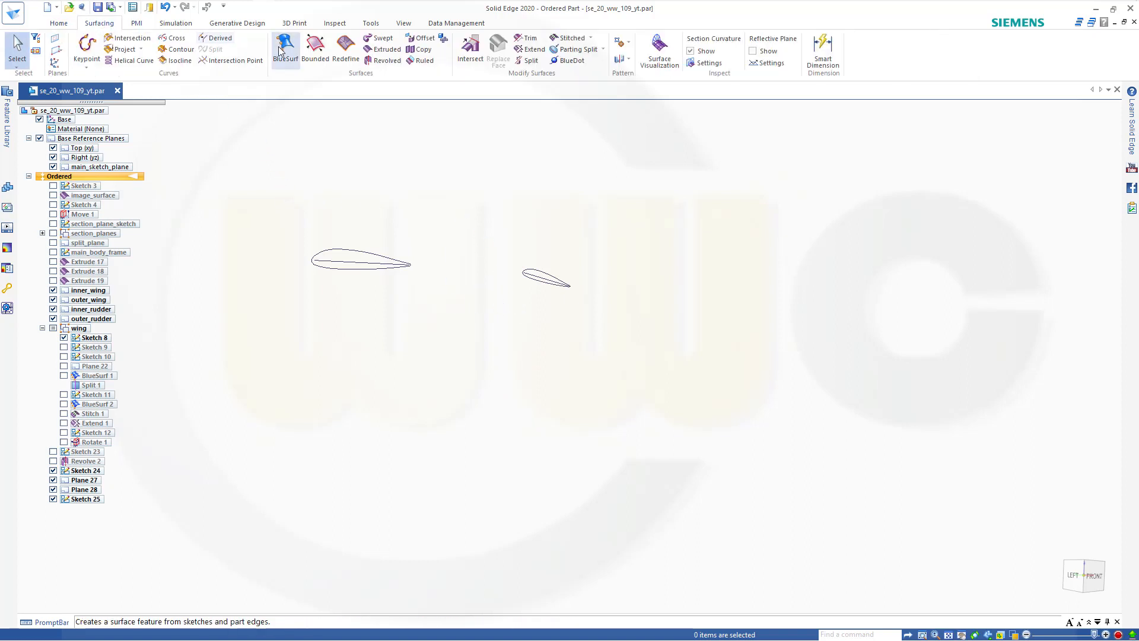
left_click(289, 56)
scroll(579, 303, "up", 2)
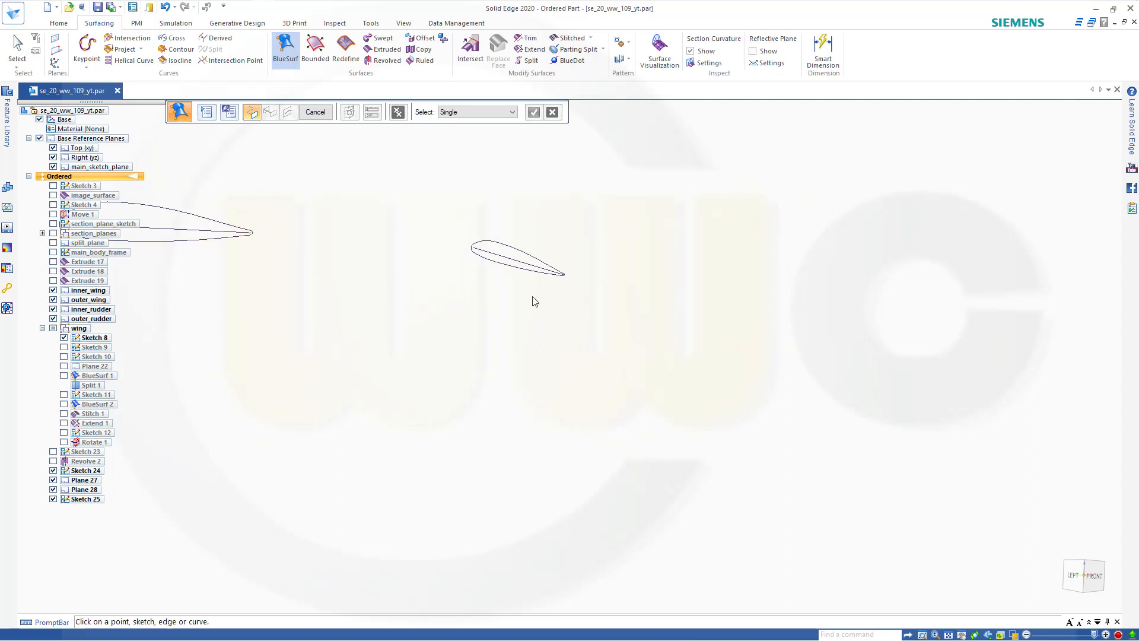
left_click(512, 112)
left_click(485, 131)
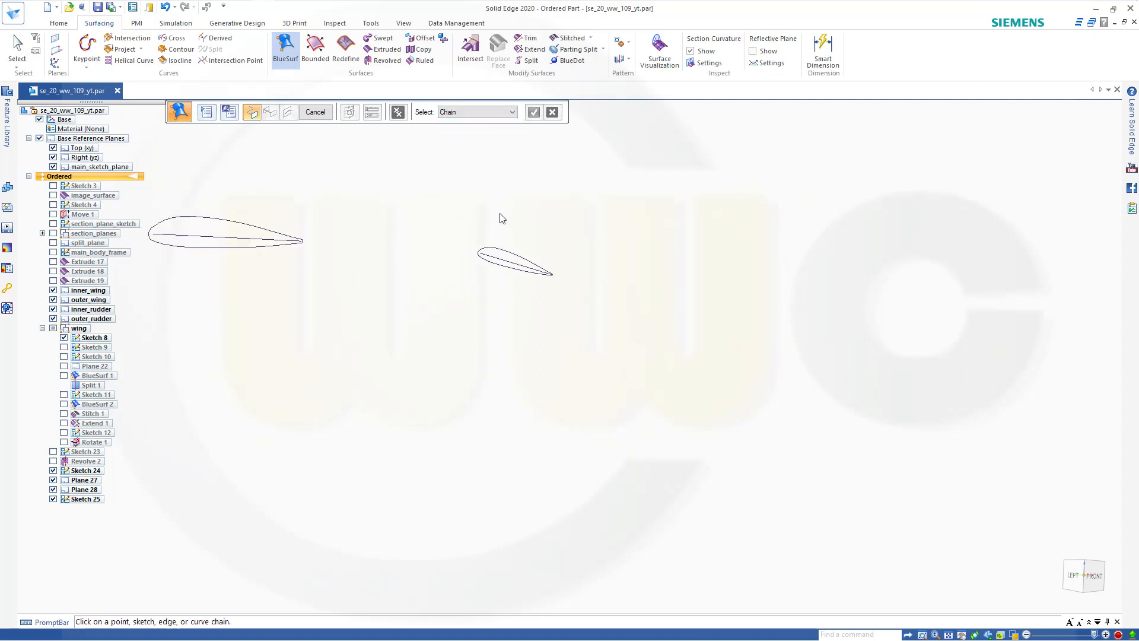
left_click(489, 251)
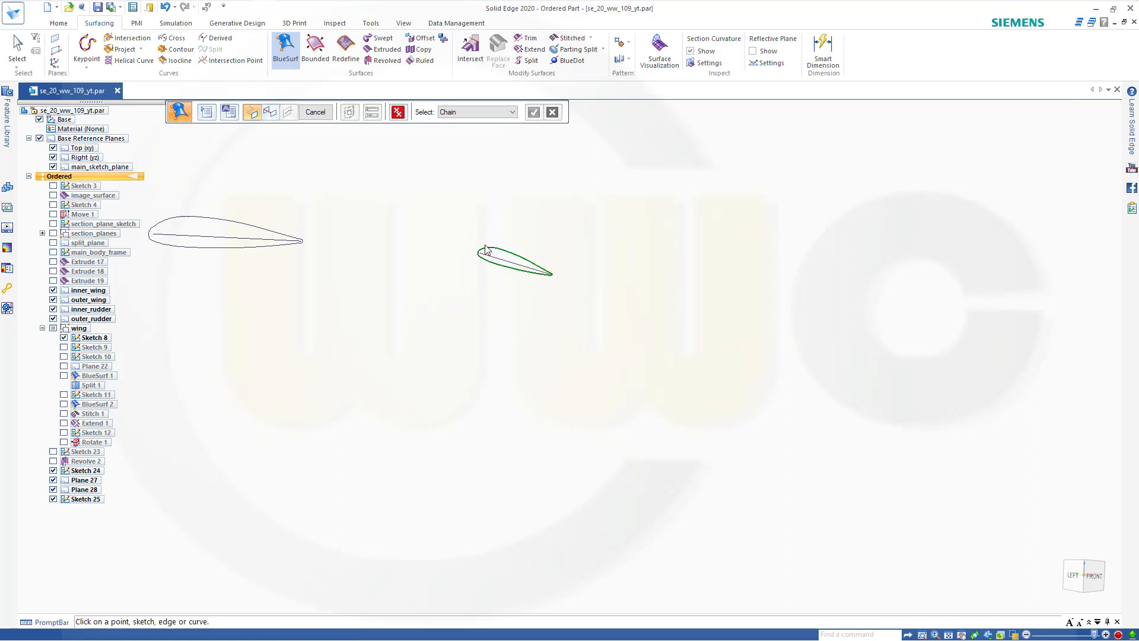
left_click(165, 229)
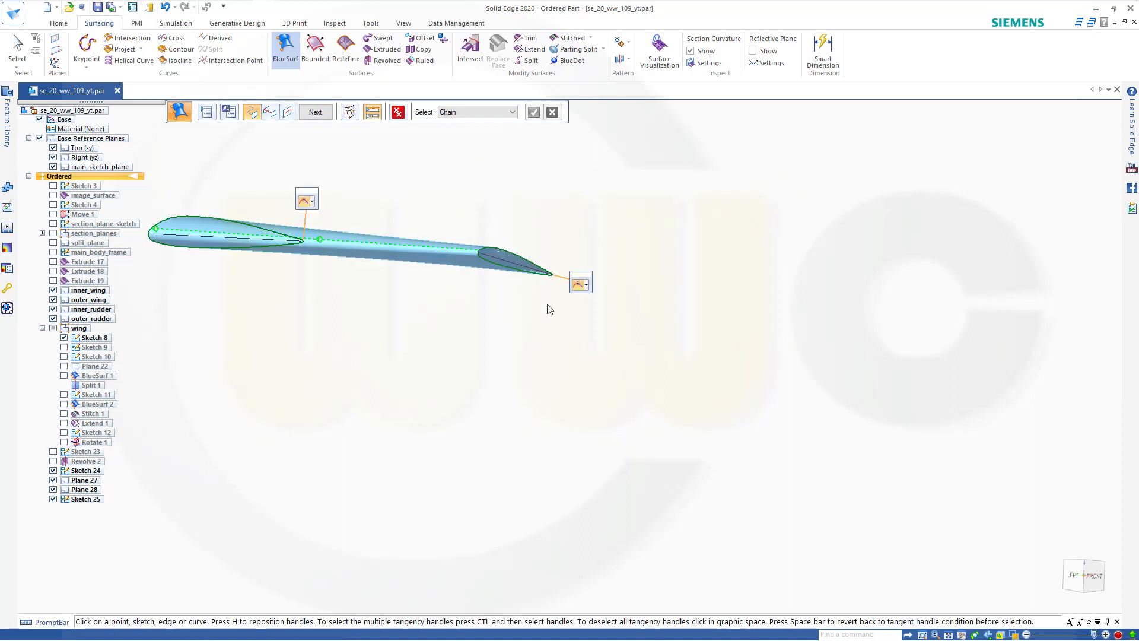
Set the tangency at both end sections of the blade surface to Normal to Section and finish the BlueSurf.
left_click(587, 286)
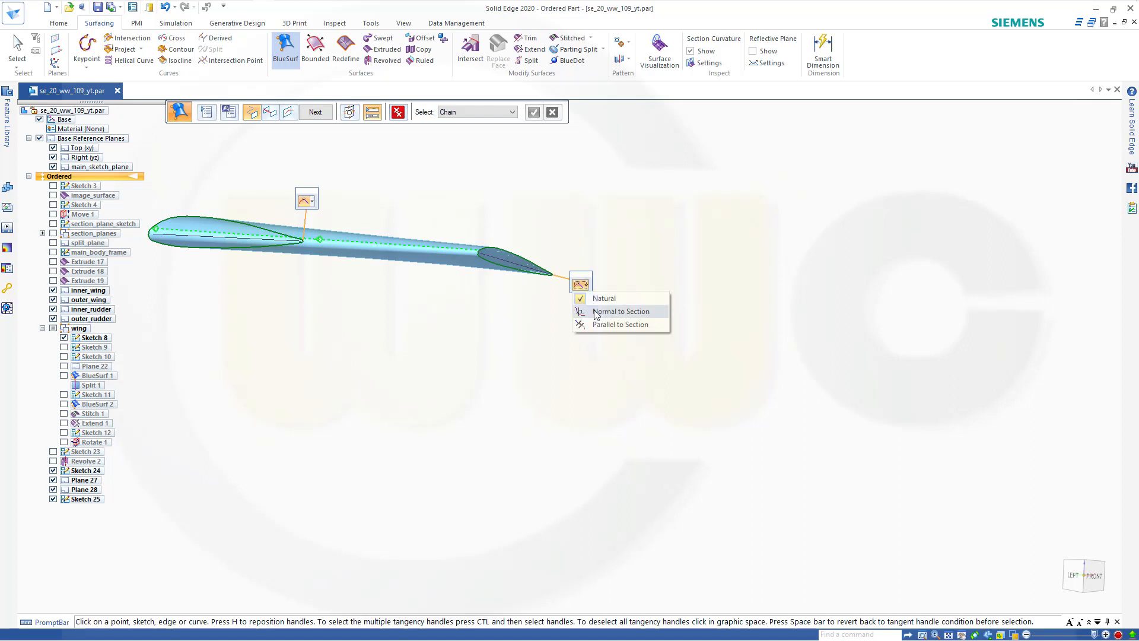
left_click(596, 313)
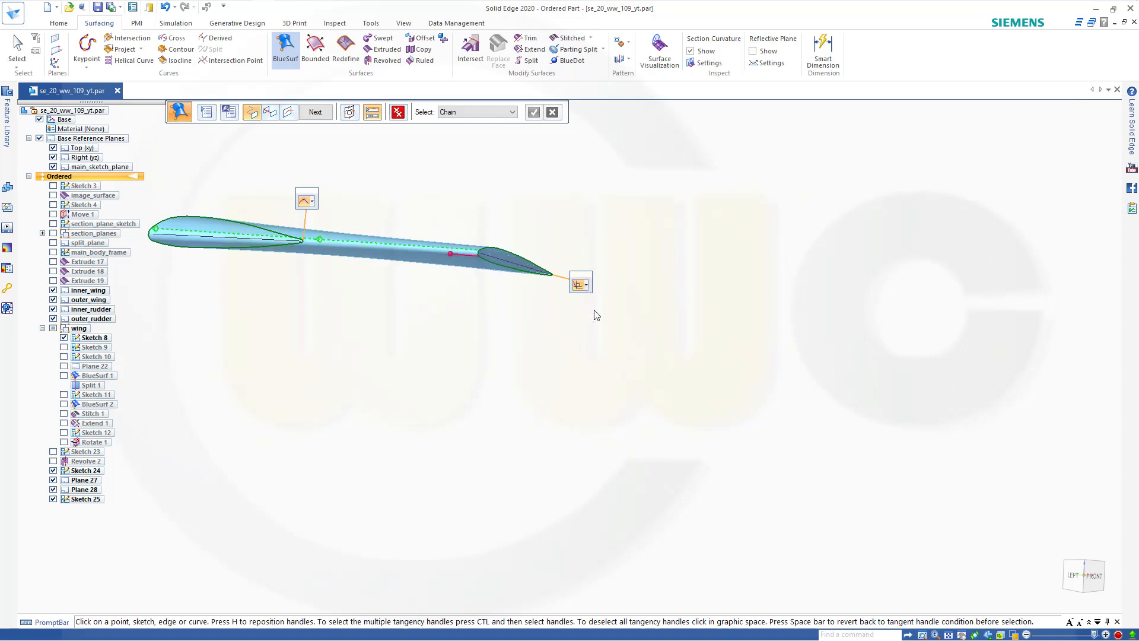
left_click(315, 203)
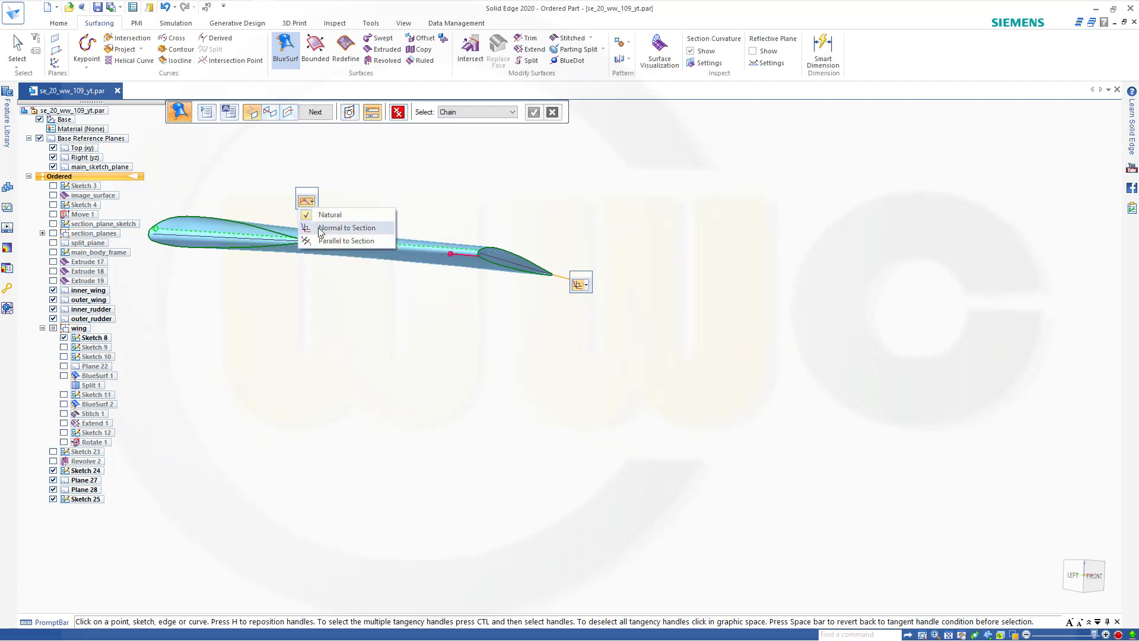
left_click(318, 227)
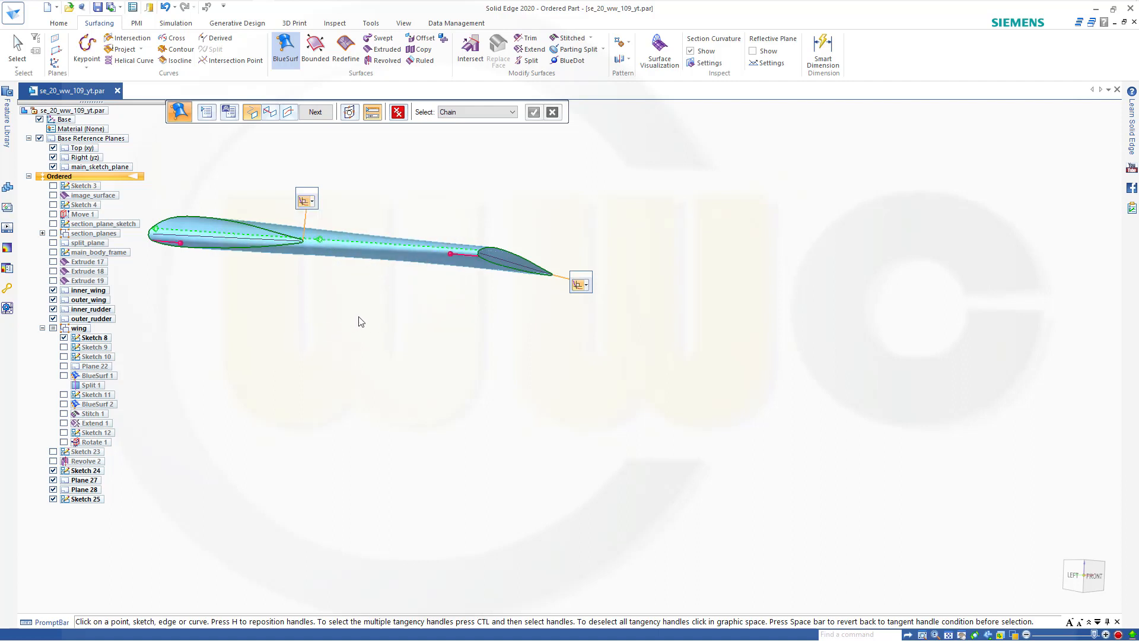
left_click(317, 113)
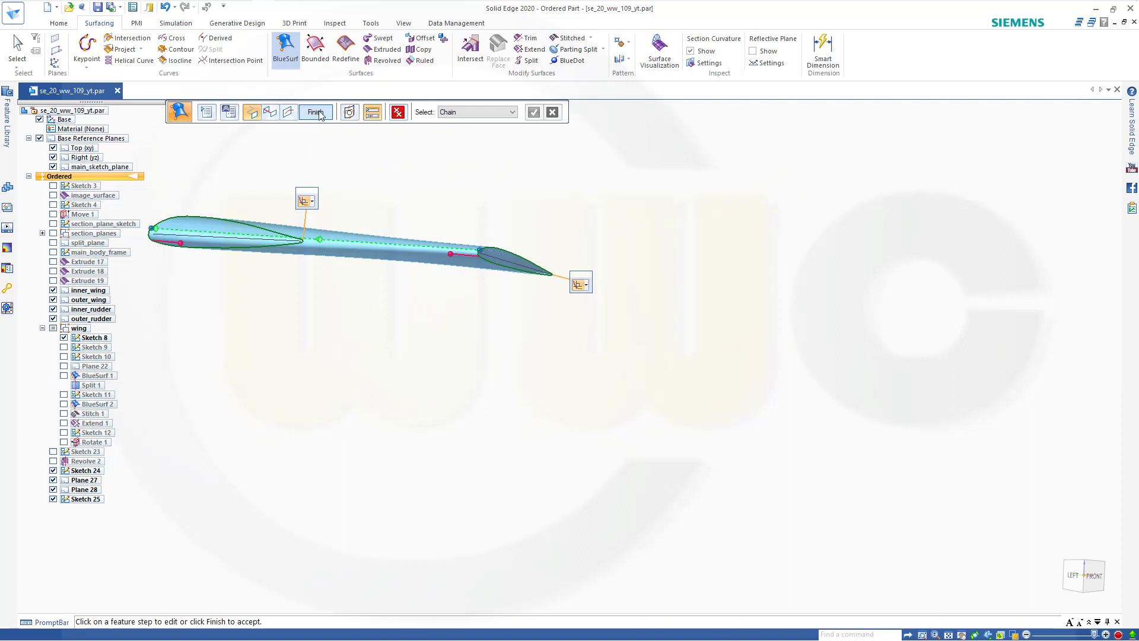
left_click(316, 112)
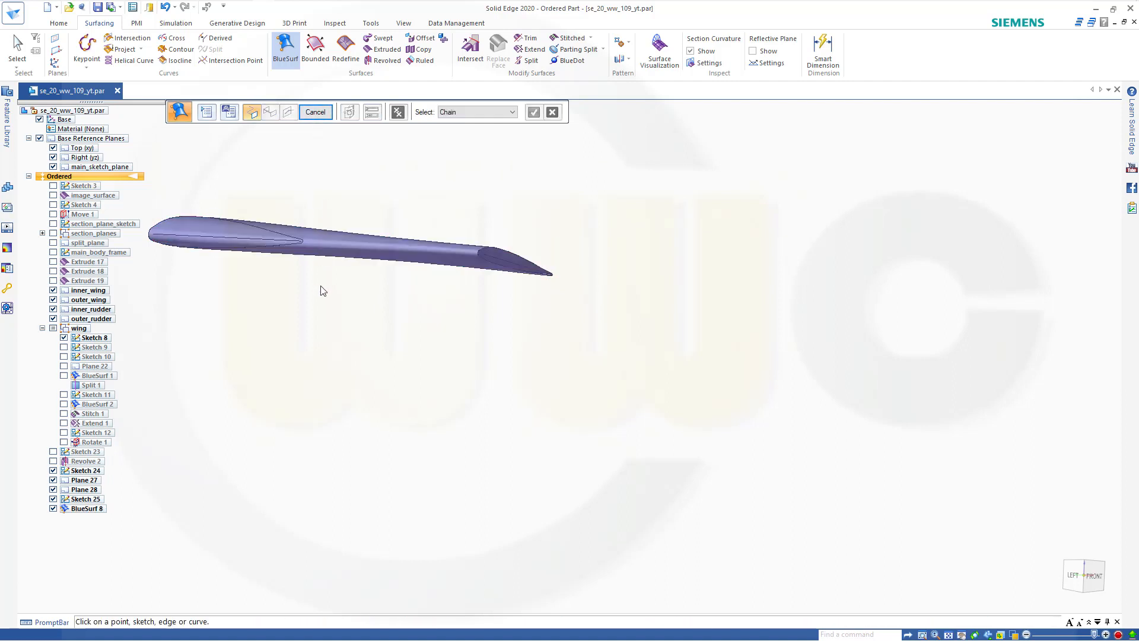
middle_click_drag(340, 301, 433, 416)
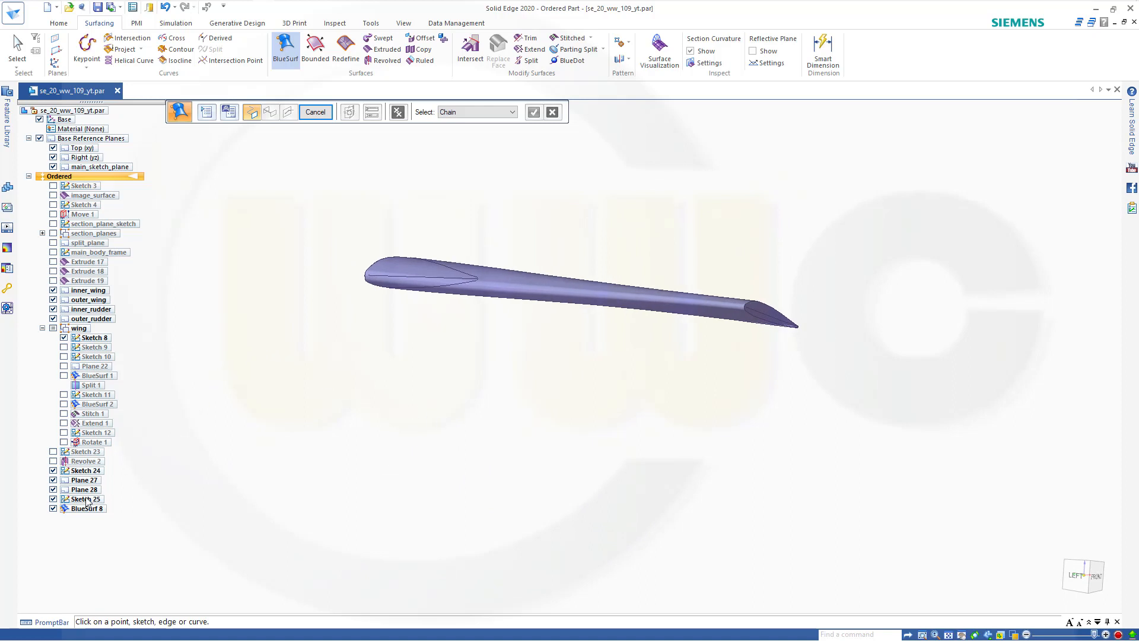
key("Escape")
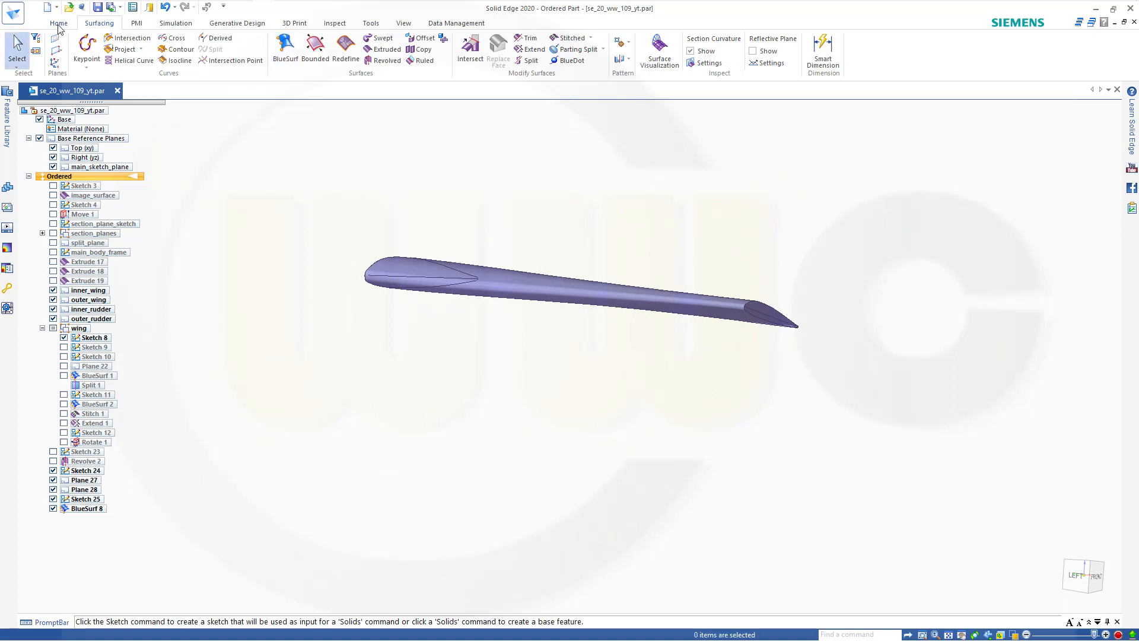
Start a new sketch on Plane 28.
left_click(58, 23)
left_click(136, 47)
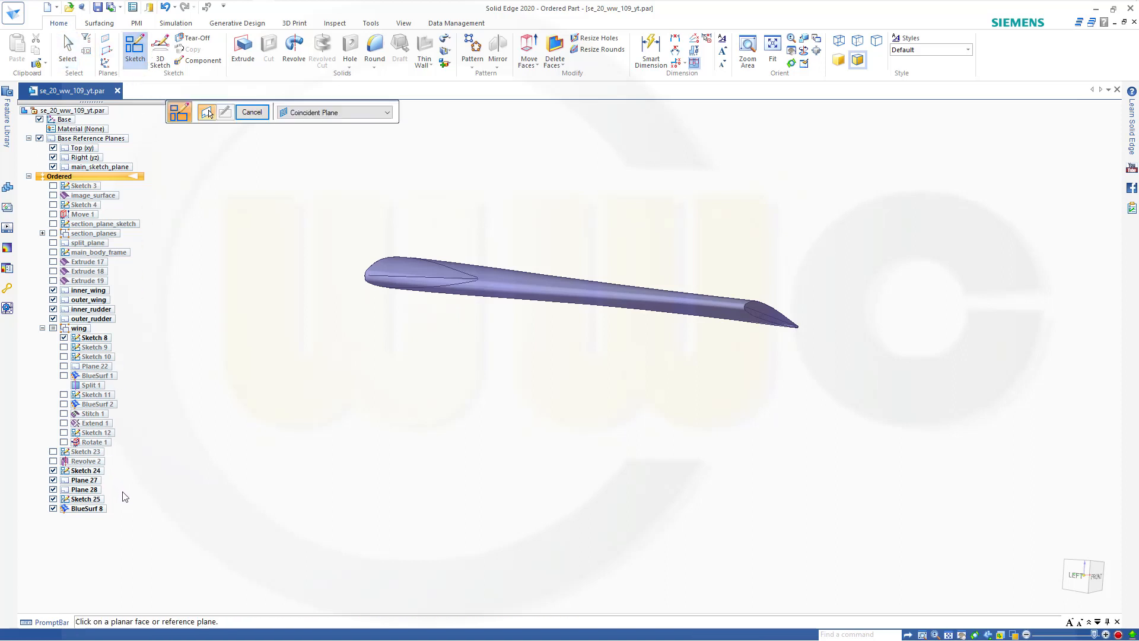
left_click(84, 489)
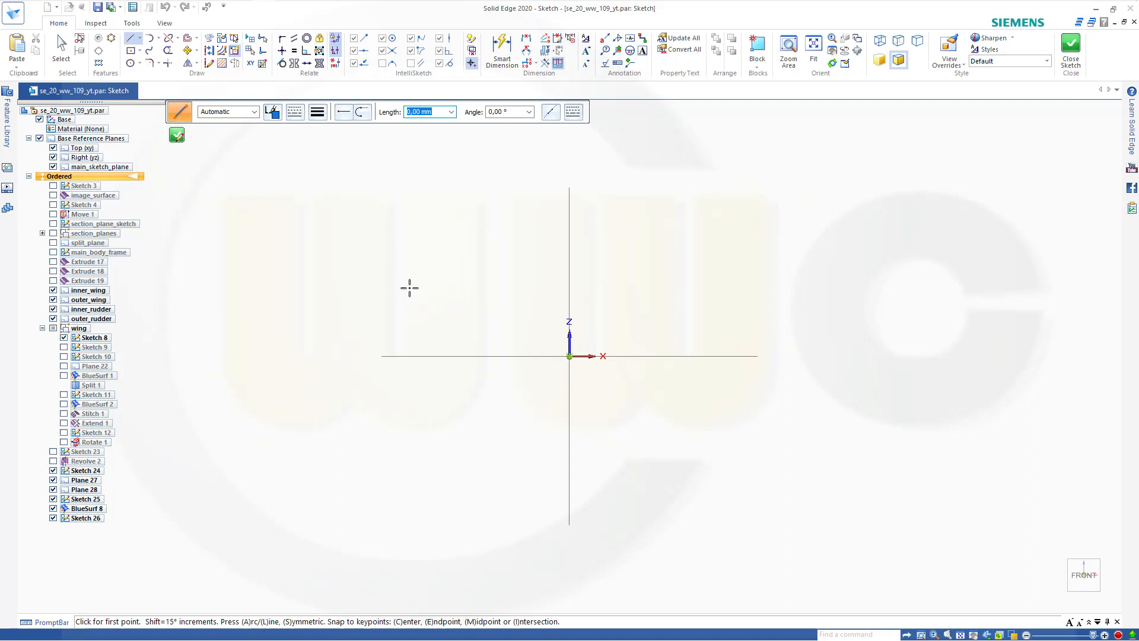
key("Escape")
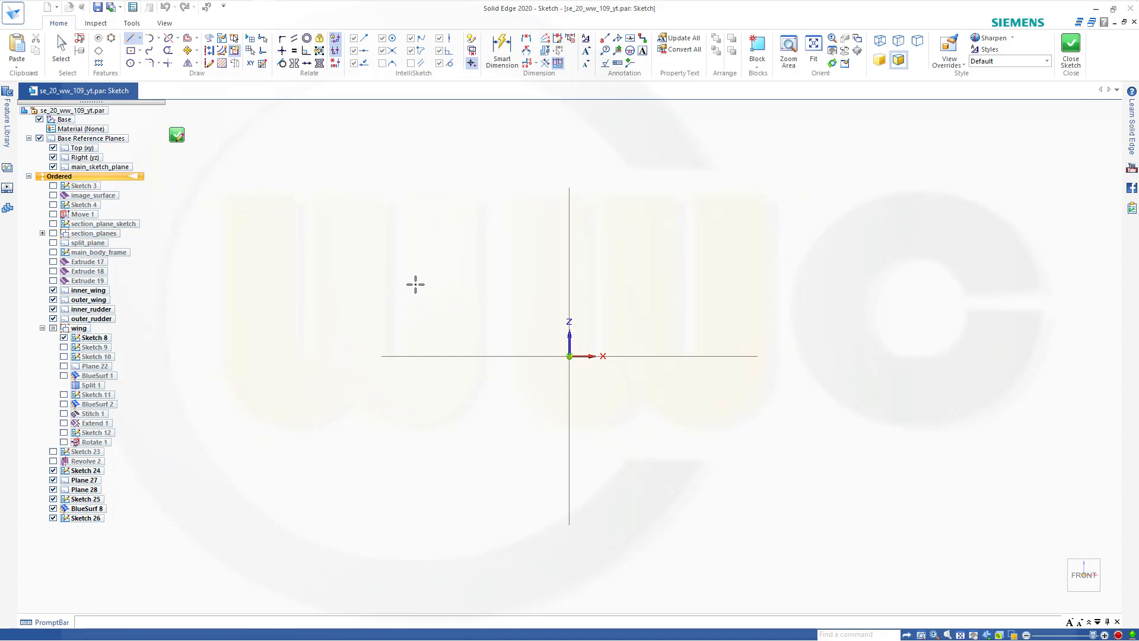
Paste the copied wing airfoil into the sketch just below the blade surface.
key("ctrl+v")
scroll(439, 299, "up", 3)
scroll(464, 295, "down", 3)
scroll(459, 291, "down", 5)
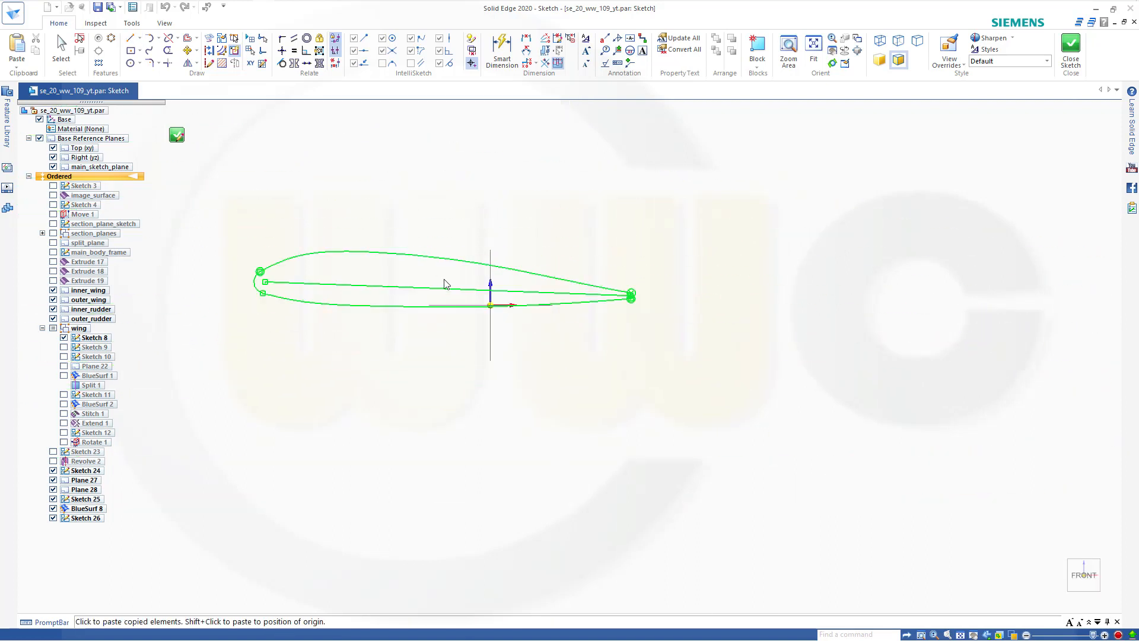
scroll(436, 261, "up", 3)
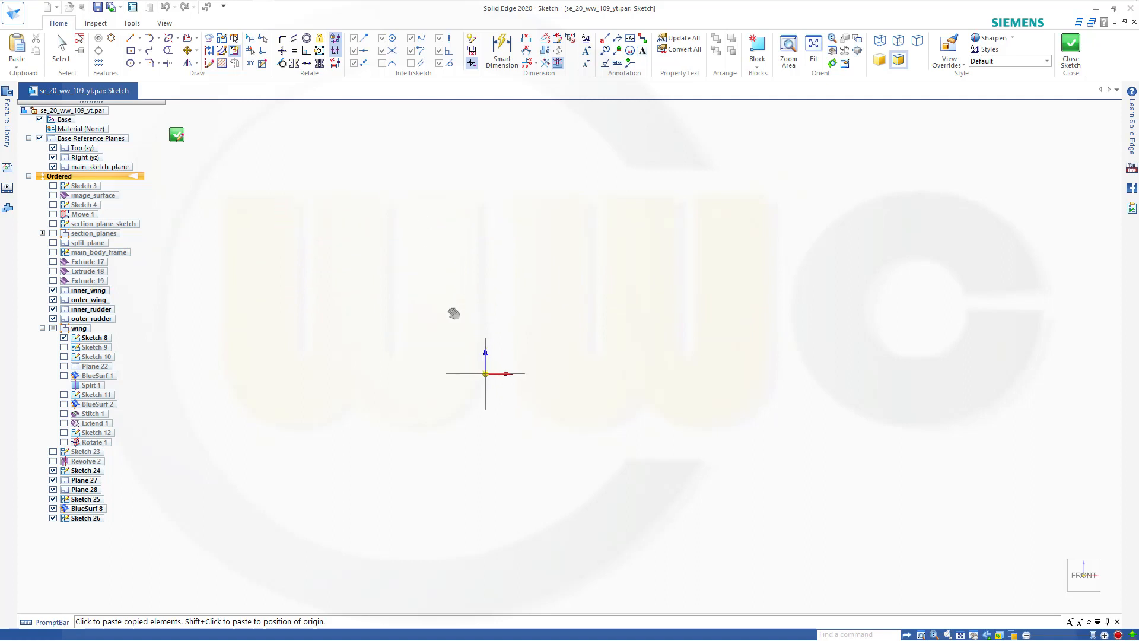
scroll(537, 542, "down", 8)
scroll(456, 368, "down", 3)
scroll(460, 356, "down", 3)
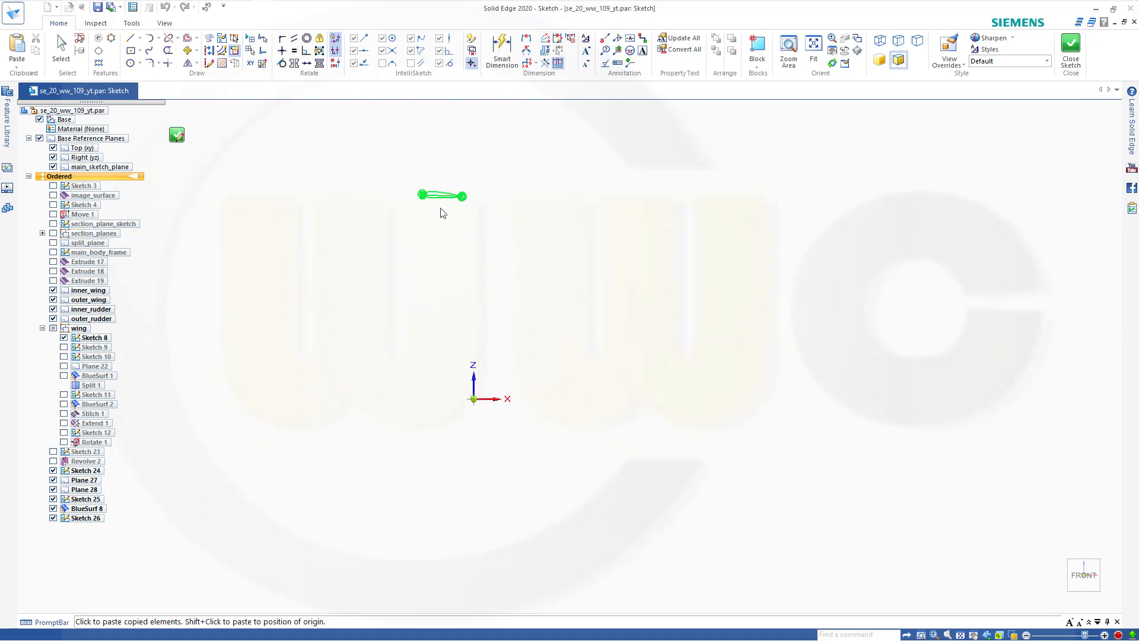
mouse_move(448, 229)
middle_mouse_down()
mouse_move(452, 330)
mouse_move(510, 542)
middle_mouse_up()
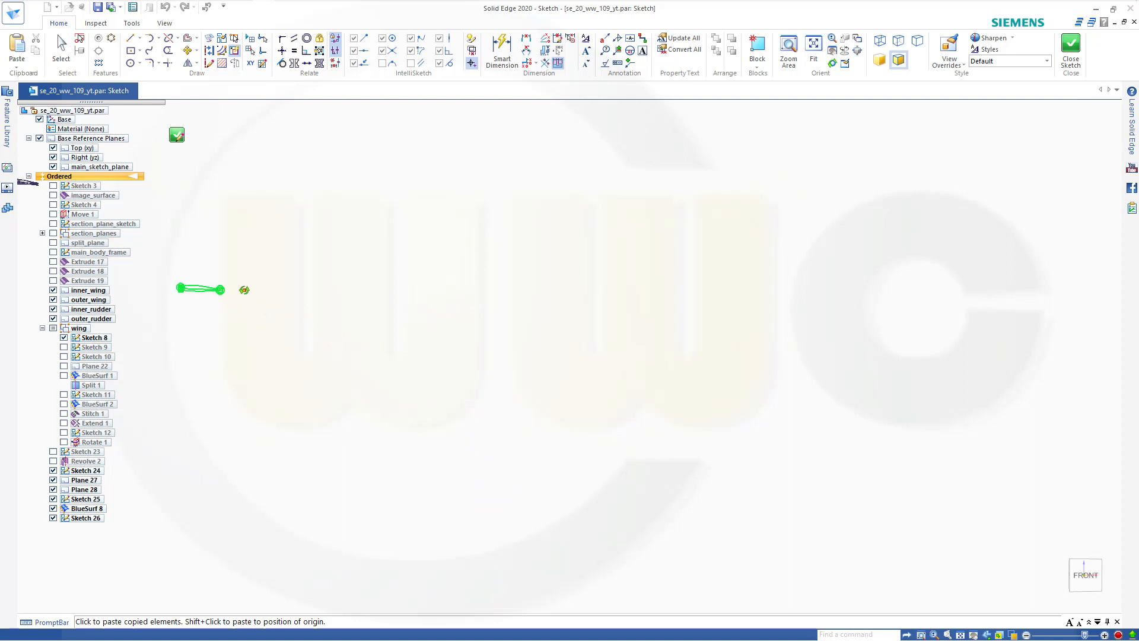
middle_click_drag(232, 297, 742, 346)
scroll(742, 346, "down", 1)
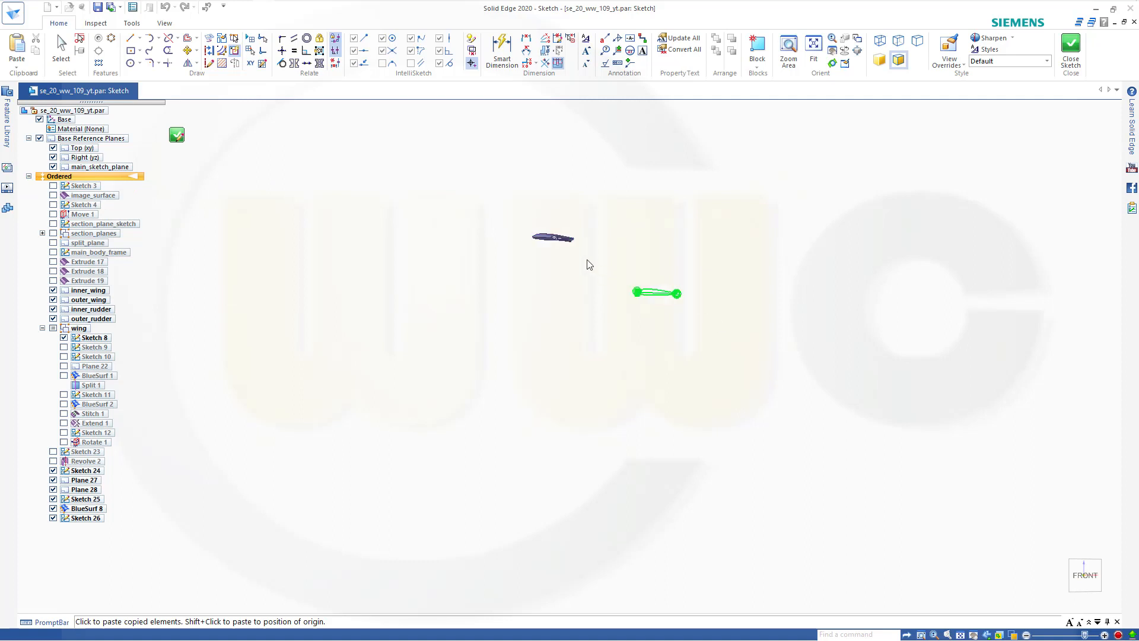
scroll(562, 255, "up", 3)
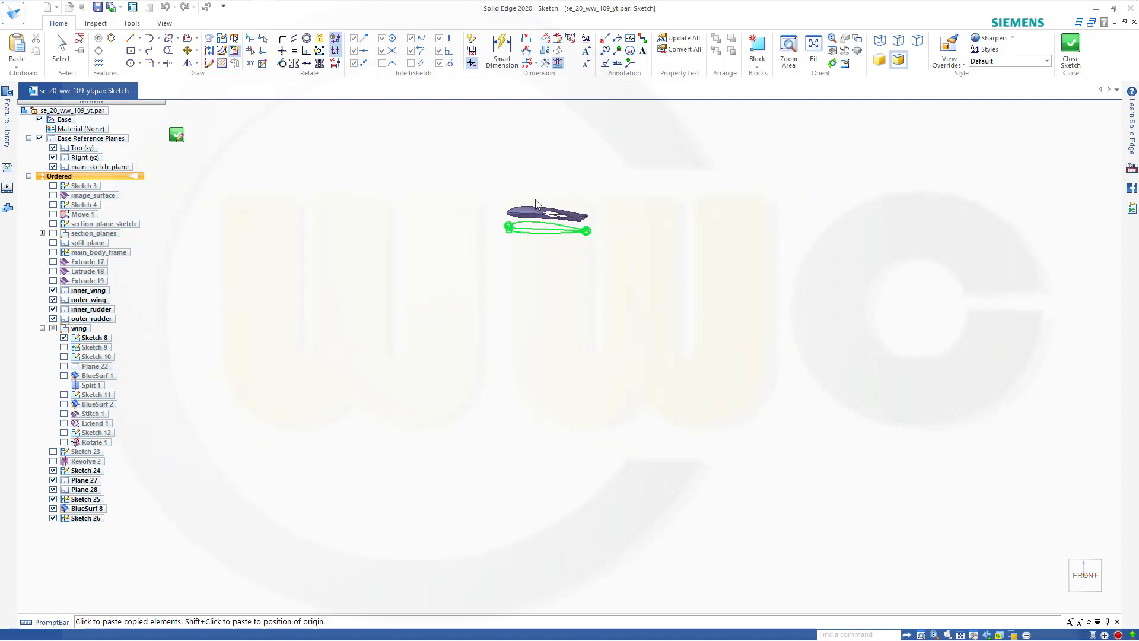
scroll(534, 208, "up", 2)
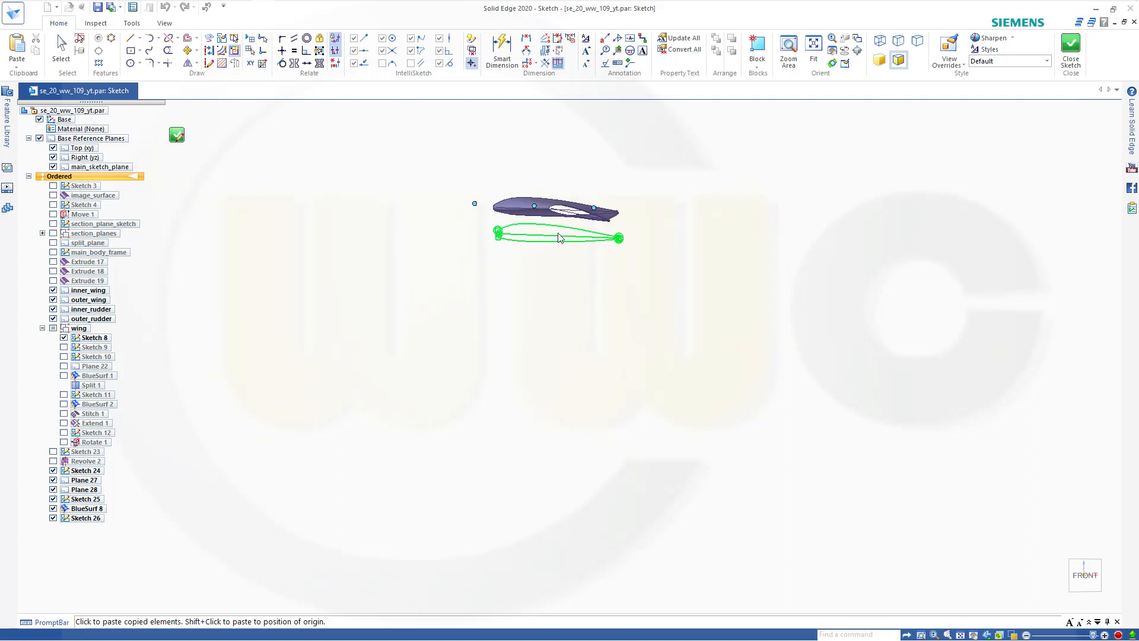
left_click(559, 237)
key("Escape")
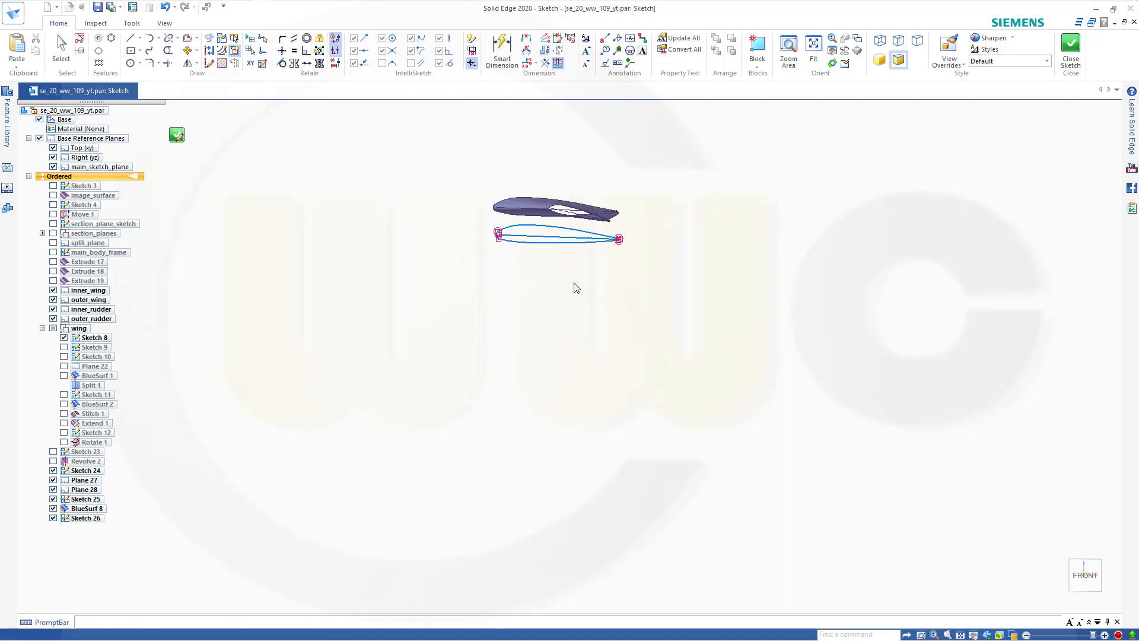
Scale the whole pasted airfoil by a factor of 0.5 about the midpoint of its chord line.
scroll(579, 214, "up", 2)
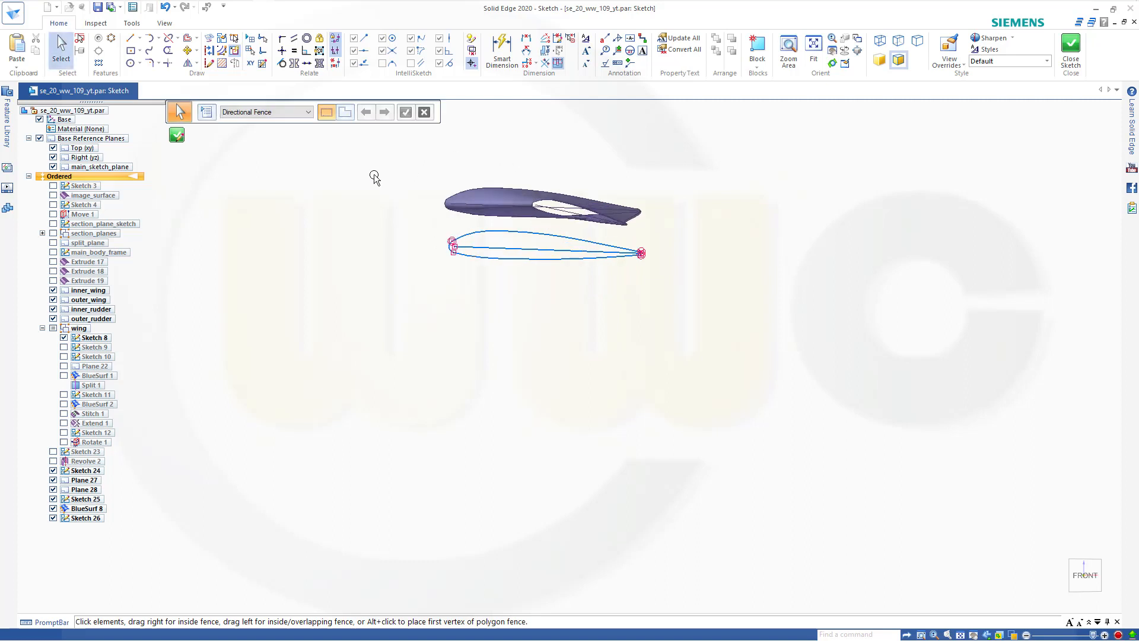
left_click(196, 51)
left_click(197, 63)
left_click(207, 90)
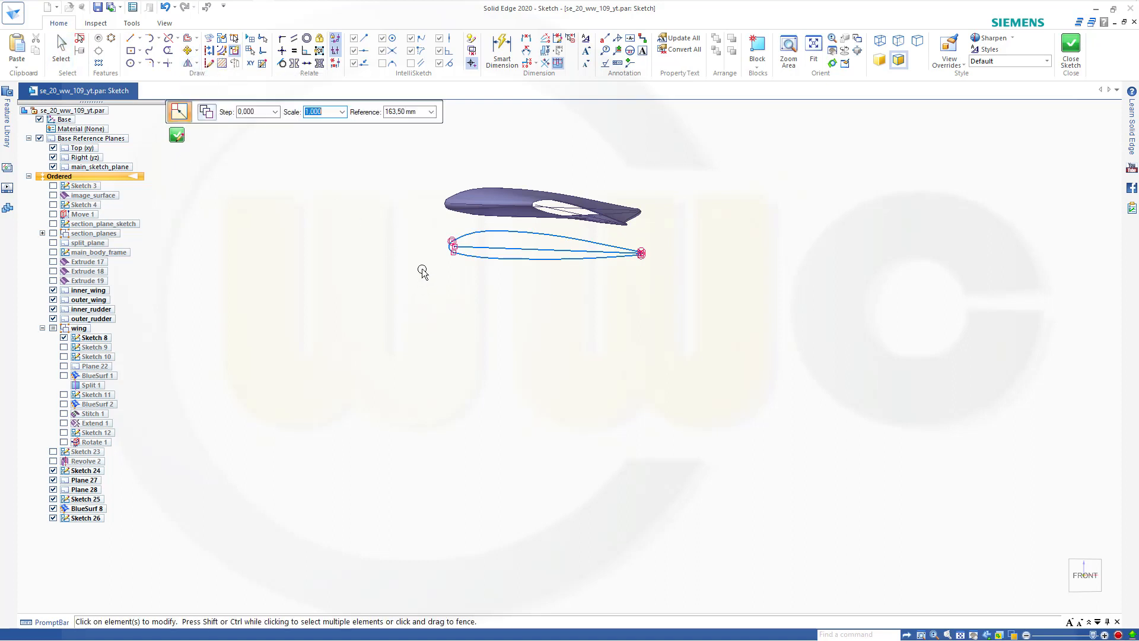
left_click_drag(427, 225, 678, 301)
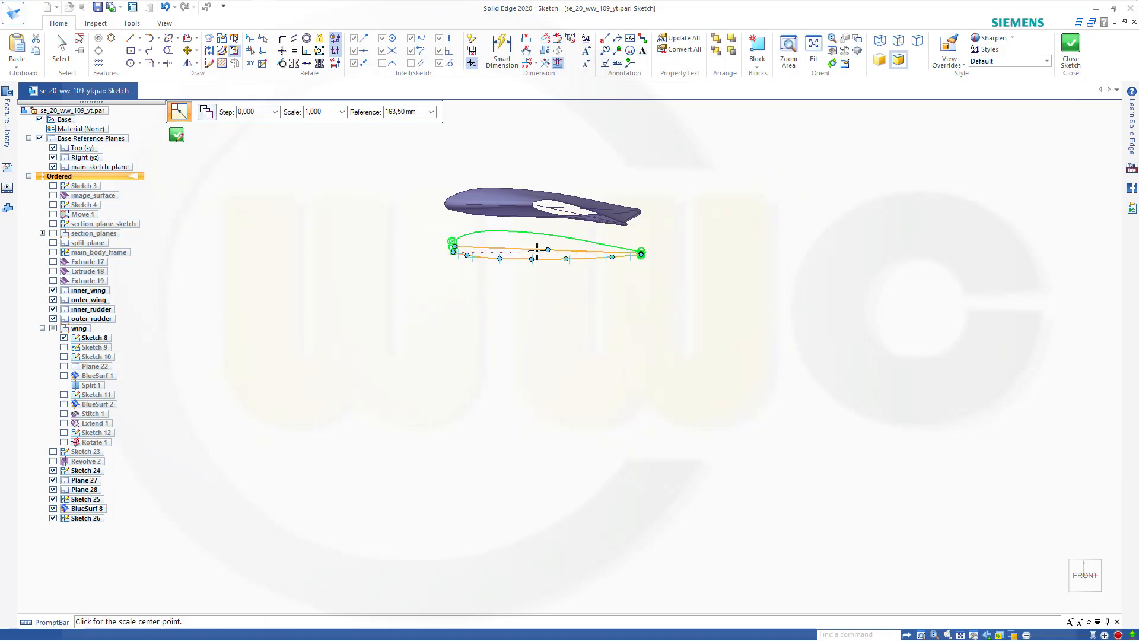
left_click(549, 249)
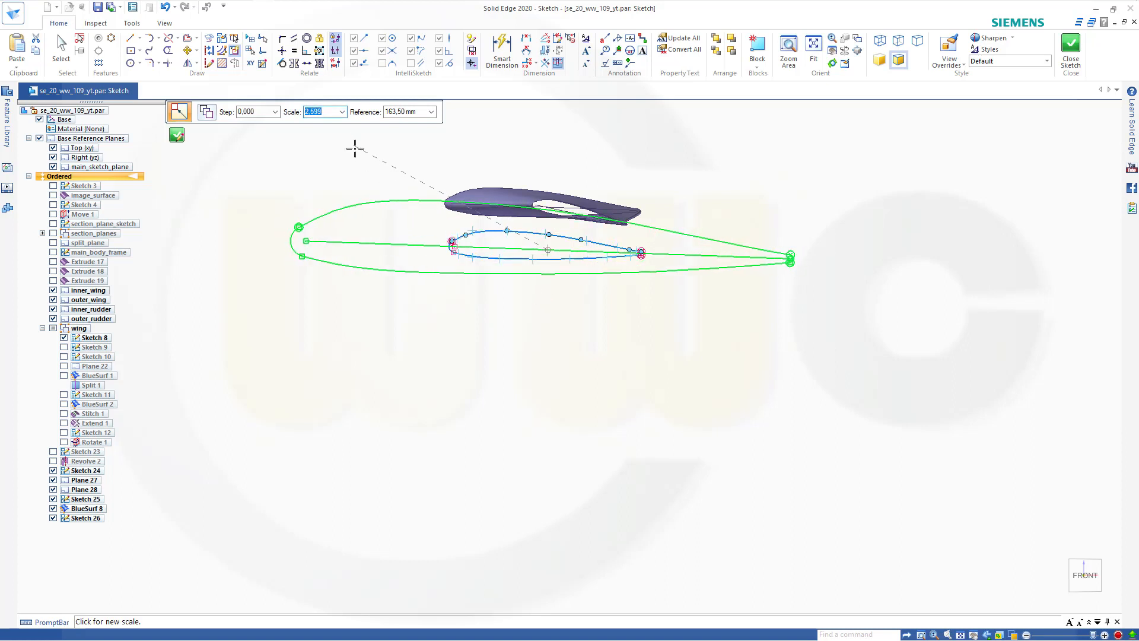
type("0,5")
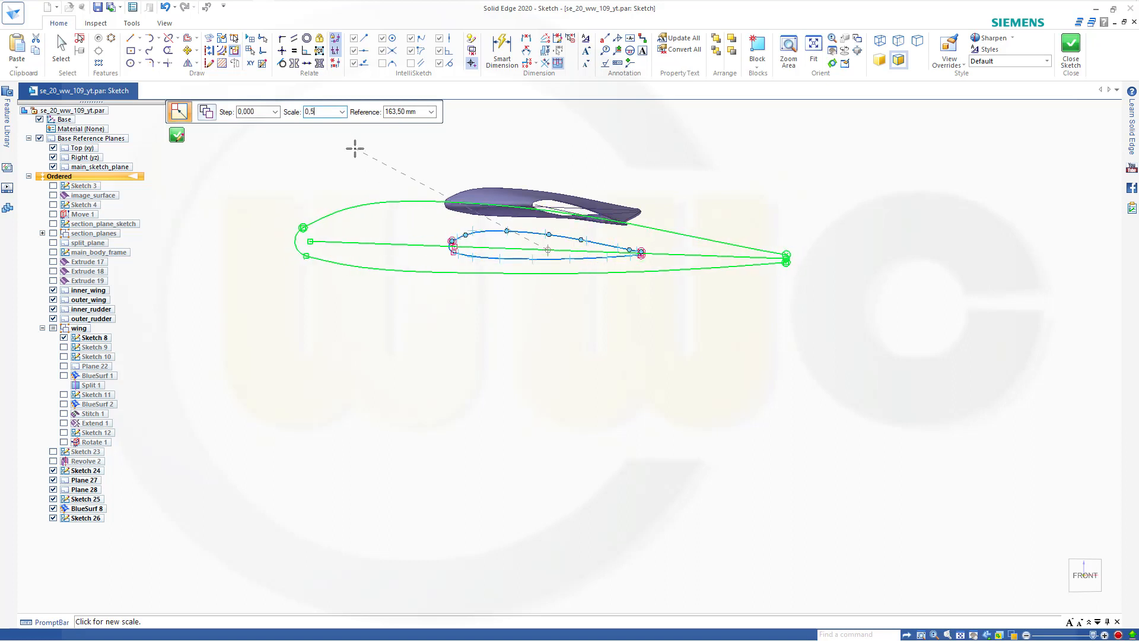
key("Return")
key("Escape")
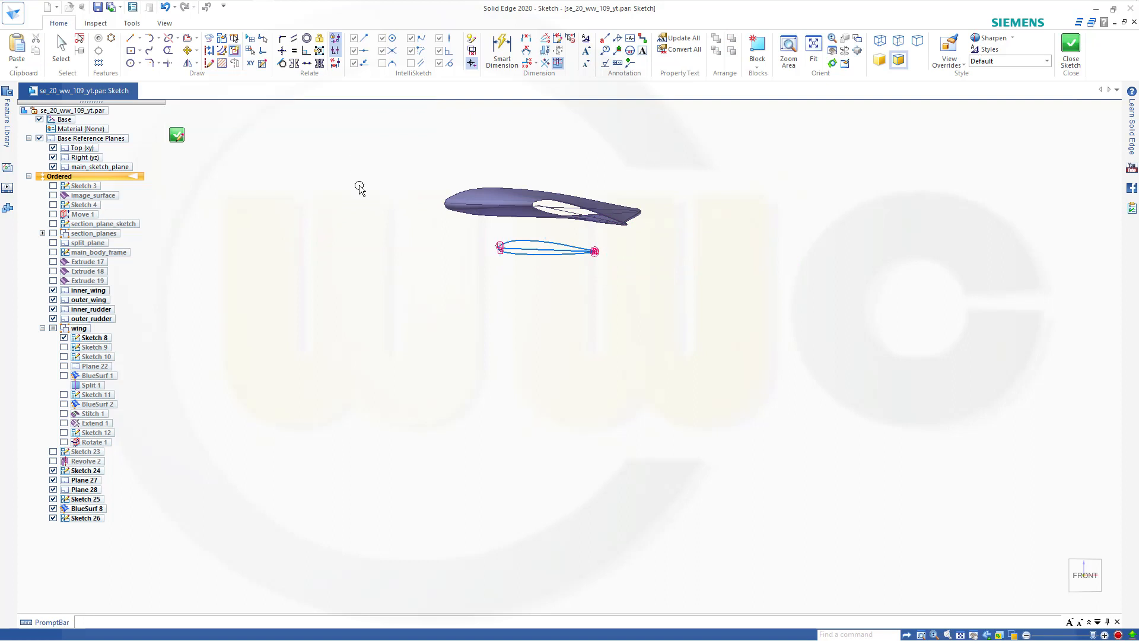
Rotate a copy of the scaled airfoil by 10° about its chord midpoint, using a 10° step and a start position of 190°.
scroll(426, 198, "up", 2)
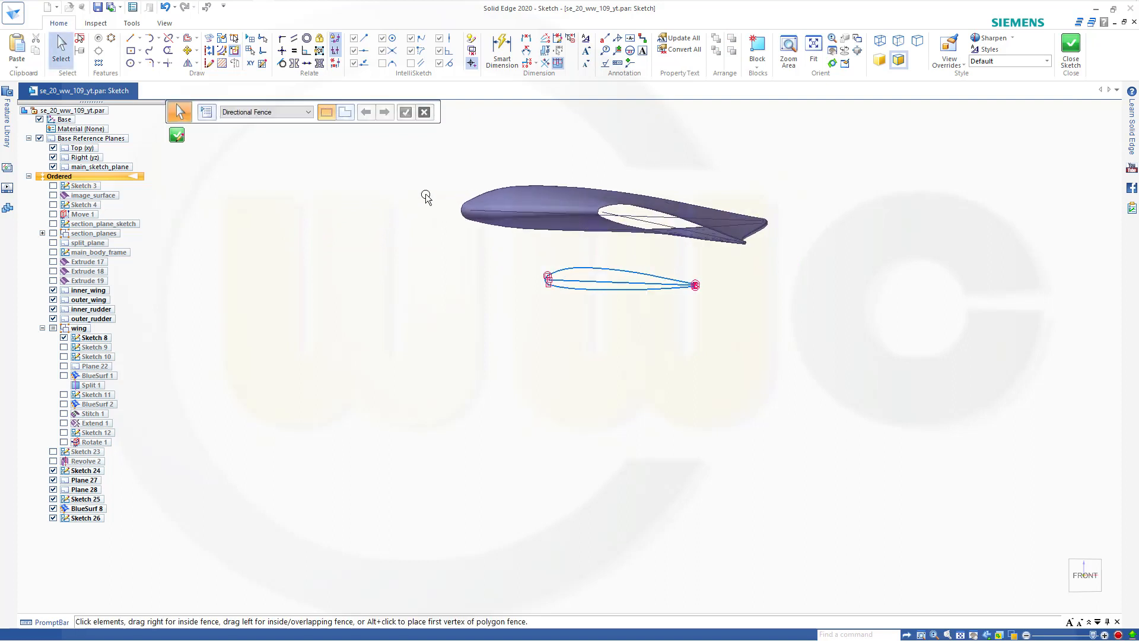
scroll(598, 156, "up", 1)
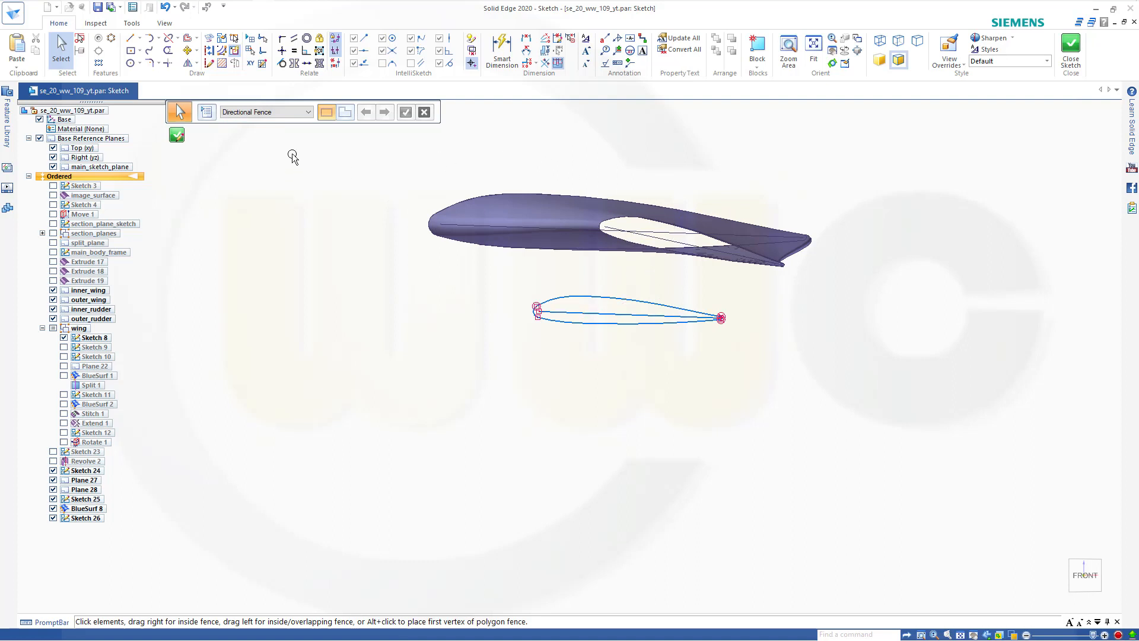
left_click(199, 52)
left_click(205, 77)
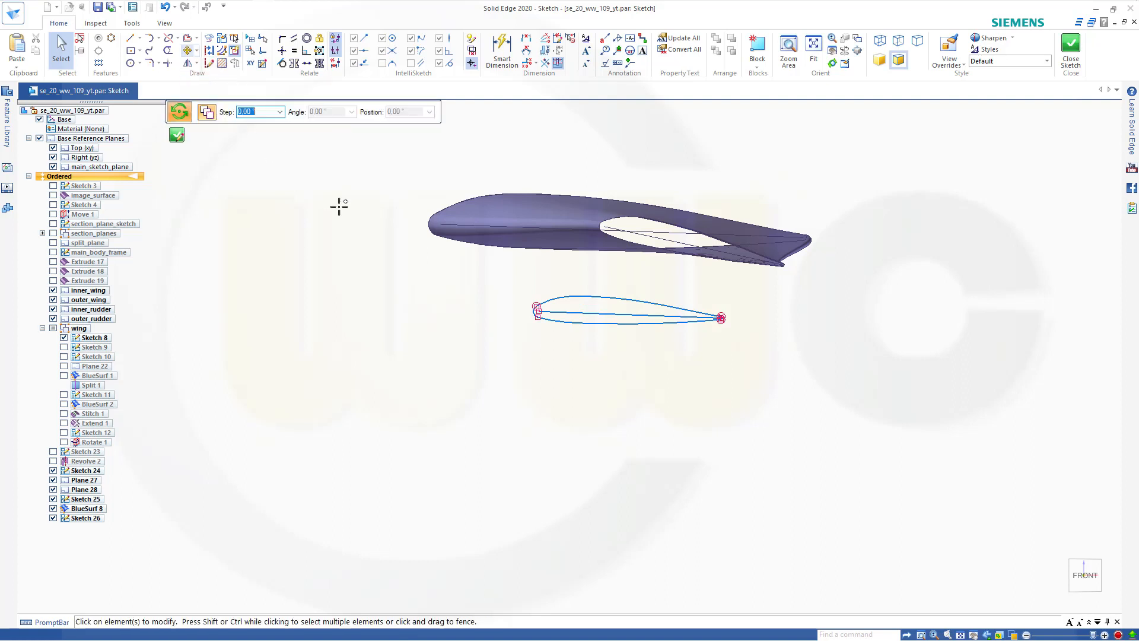
left_click_drag(467, 270, 737, 356)
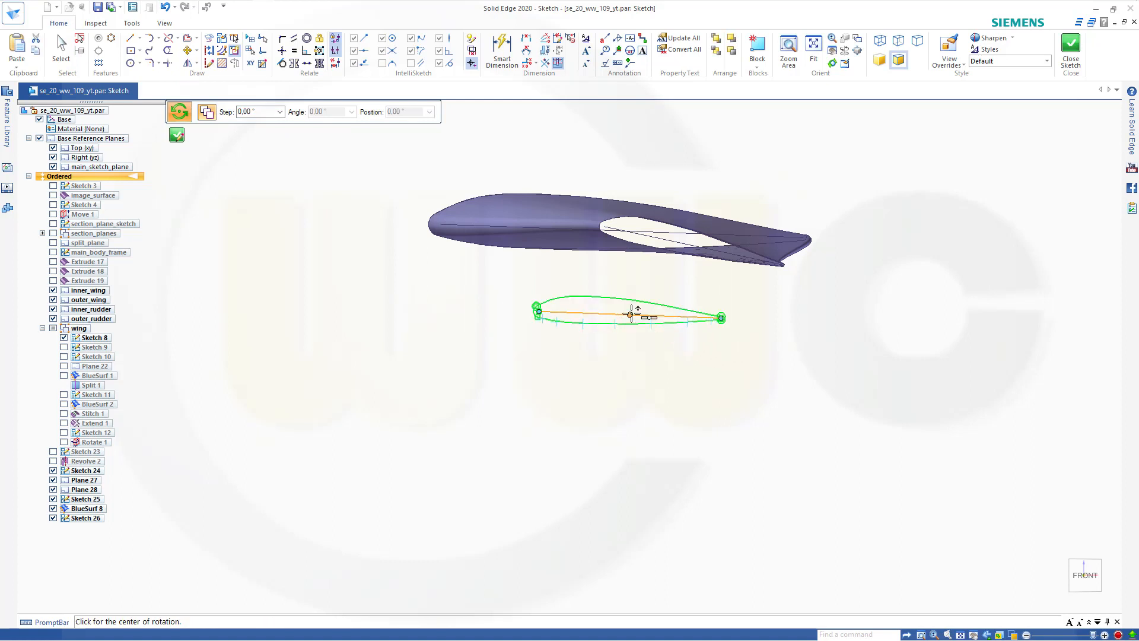
left_click(630, 315)
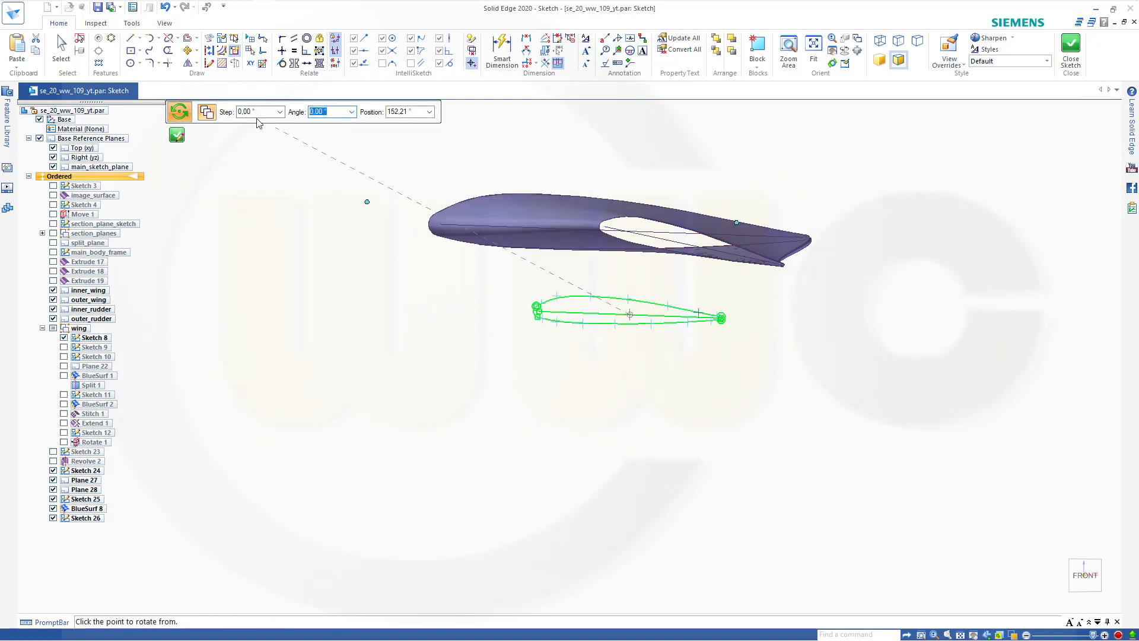
left_click(250, 111)
left_click(325, 112)
type("10")
left_click(415, 115)
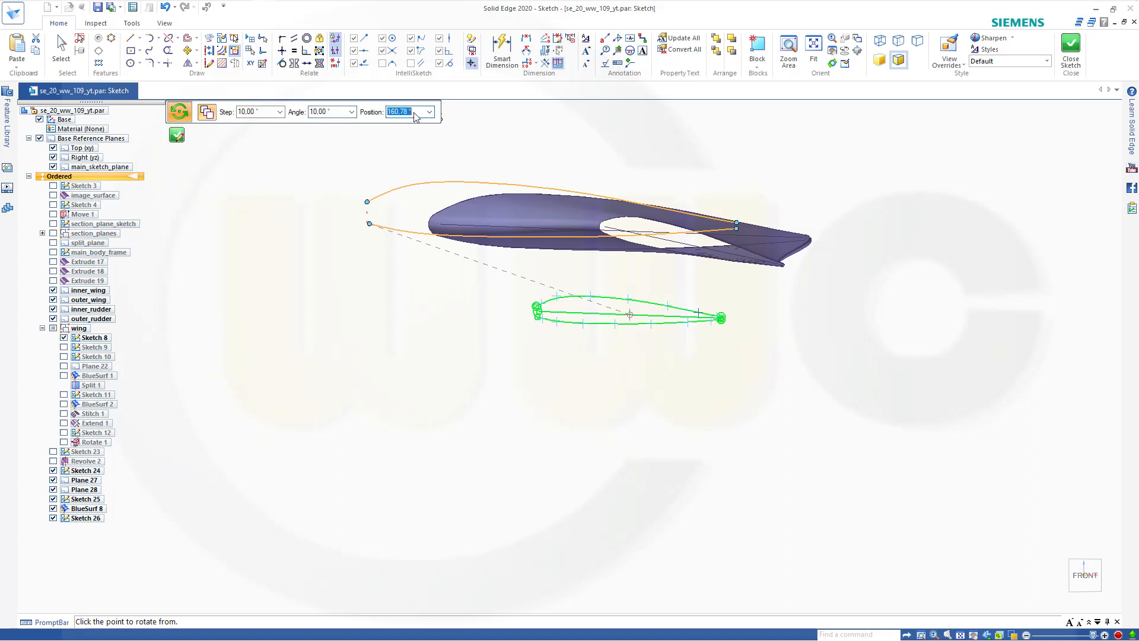
type("190")
key("Return")
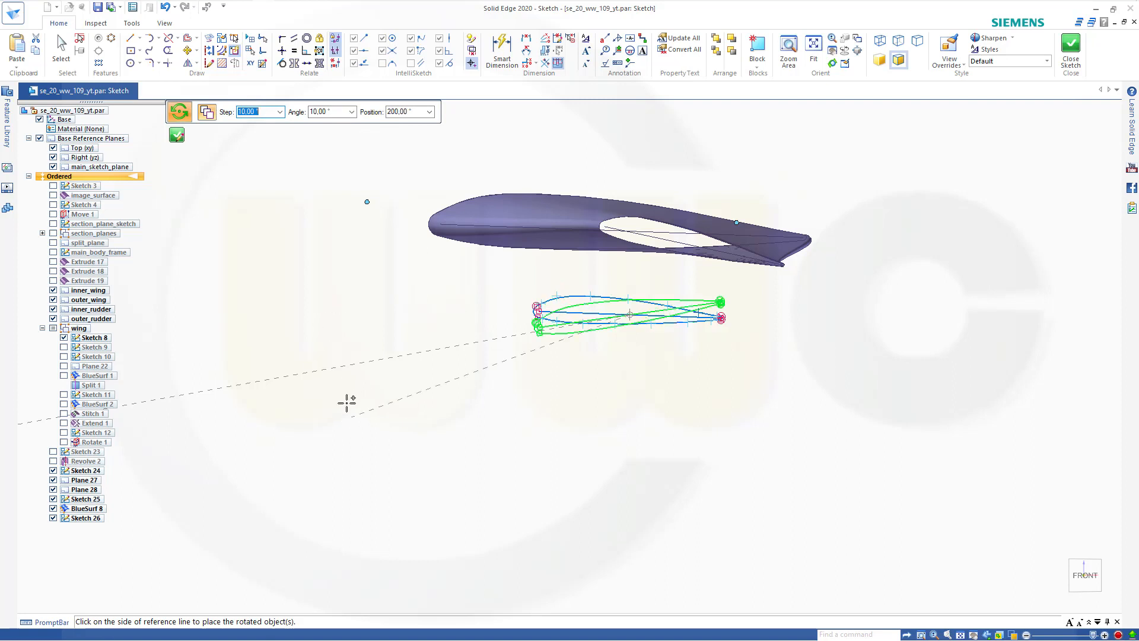
left_click(347, 403)
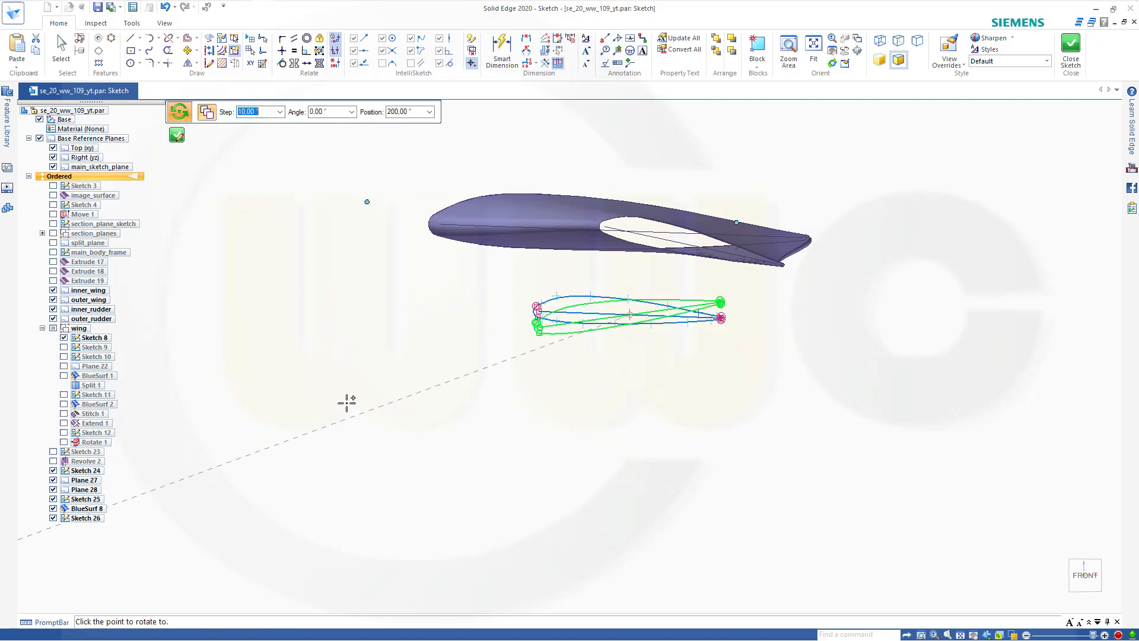
left_click(377, 387)
Delete the unrotated original airfoil, including its leftover nose arc, keeping only the rotated copy.
scroll(697, 318, "up", 4)
scroll(734, 339, "up", 4)
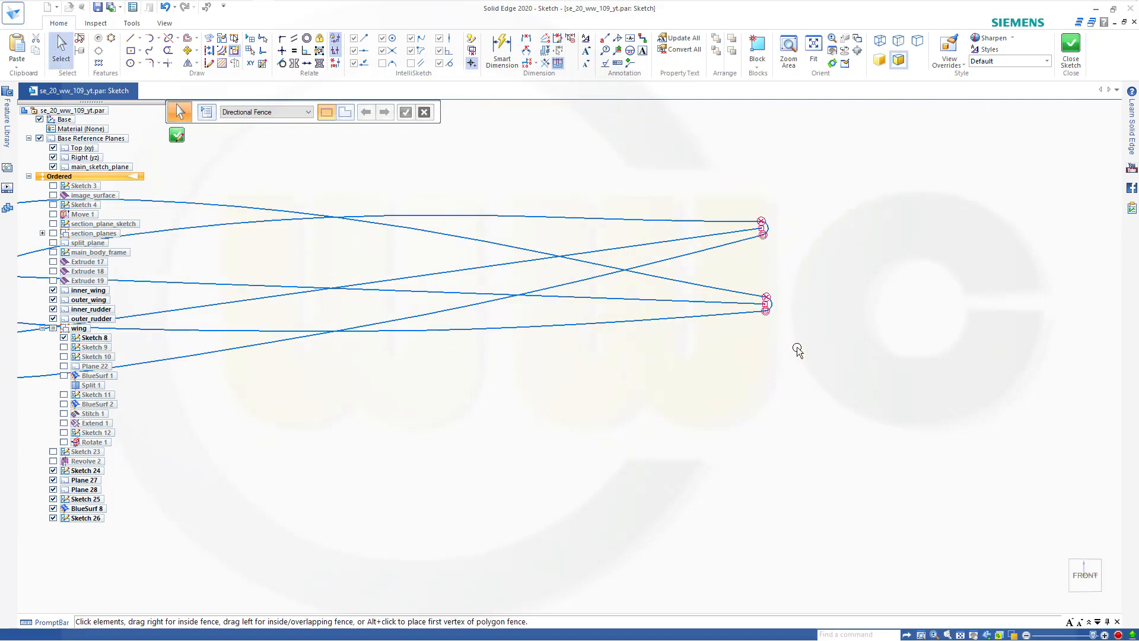
mouse_move(796, 350)
left_mouse_down()
mouse_move(743, 308)
mouse_move(725, 271)
left_mouse_up()
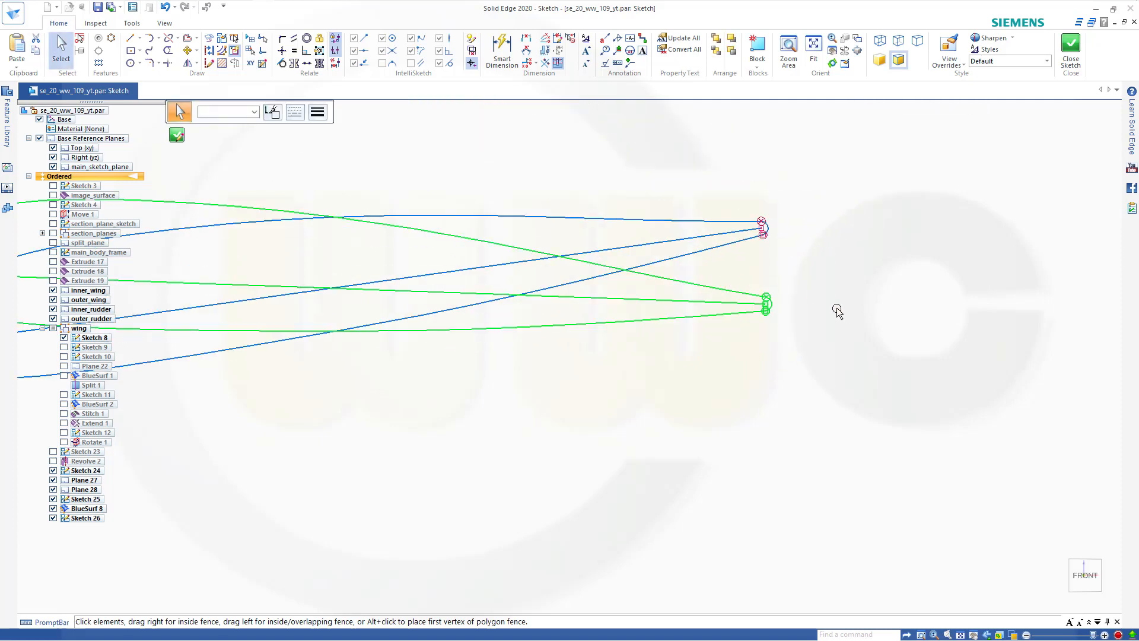
key("Escape")
scroll(399, 300, "down", 5)
scroll(203, 305, "up", 3)
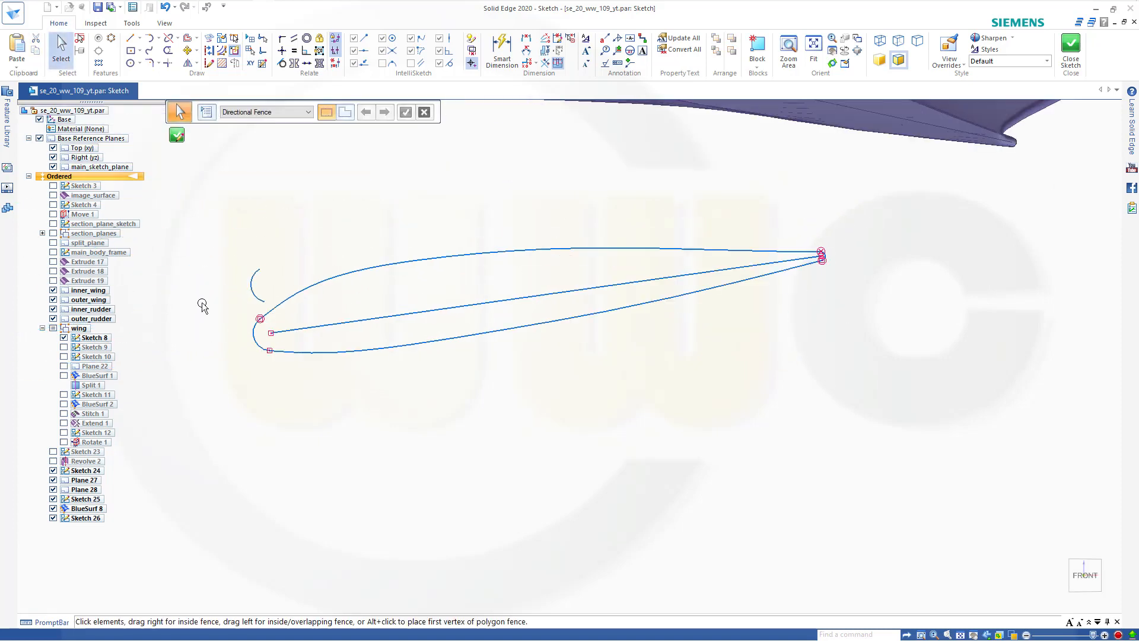
left_click_drag(276, 282, 234, 242)
key("Delete")
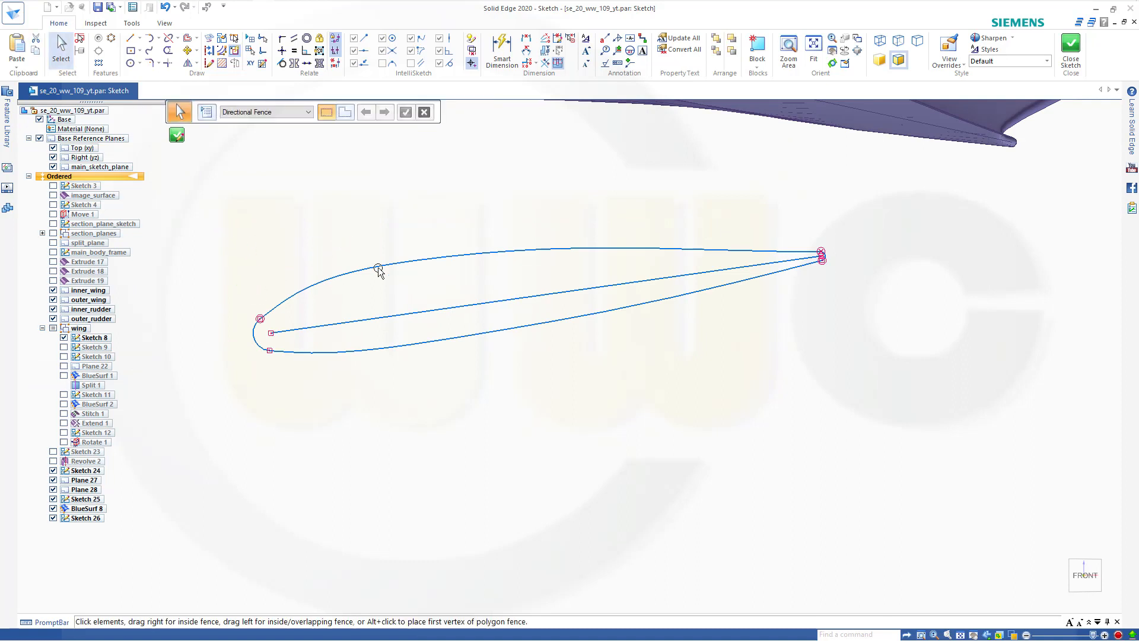
Move the rotated airfoil by its chord midpoint onto the midpoint of the chord line in the blade surface's open end.
scroll(496, 230, "down", 4)
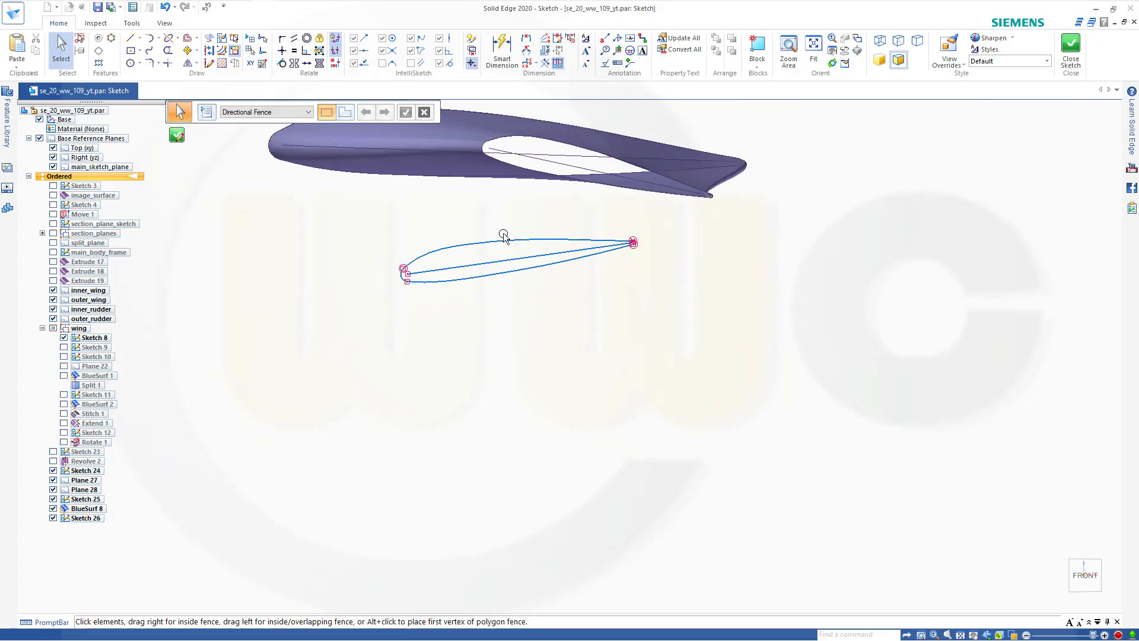
scroll(557, 166, "up", 1)
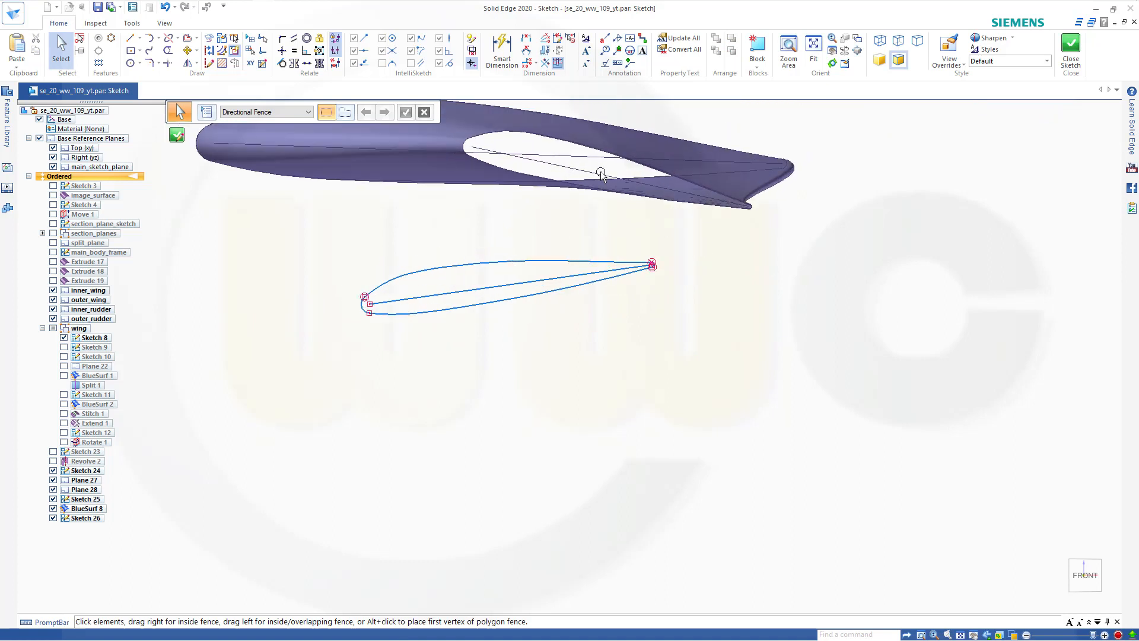
left_click(188, 53)
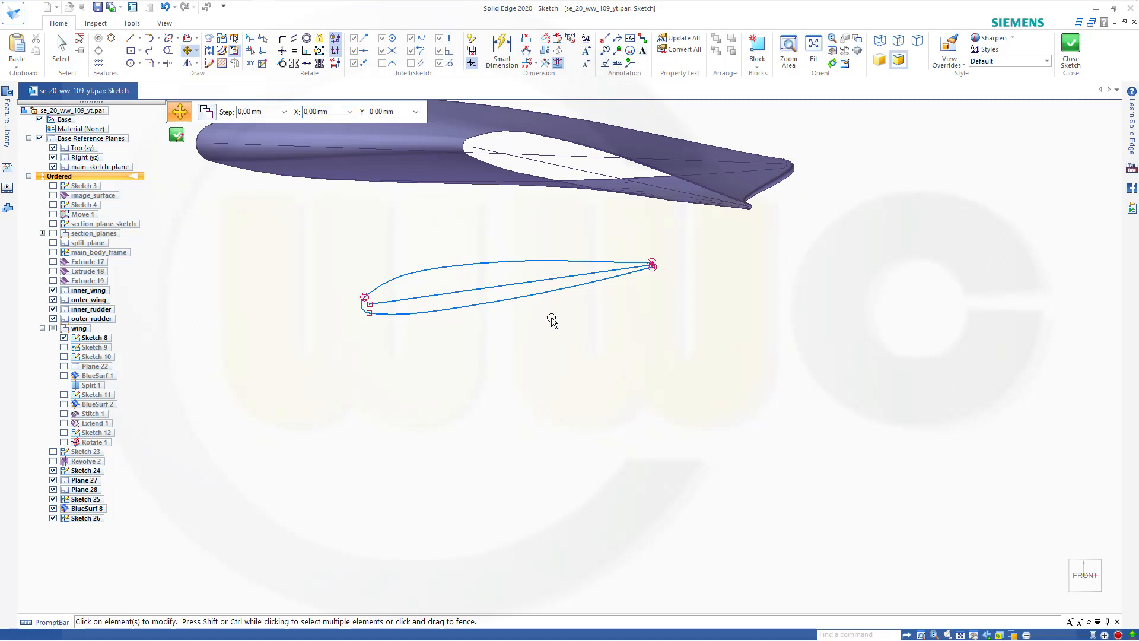
left_click_drag(325, 225, 712, 354)
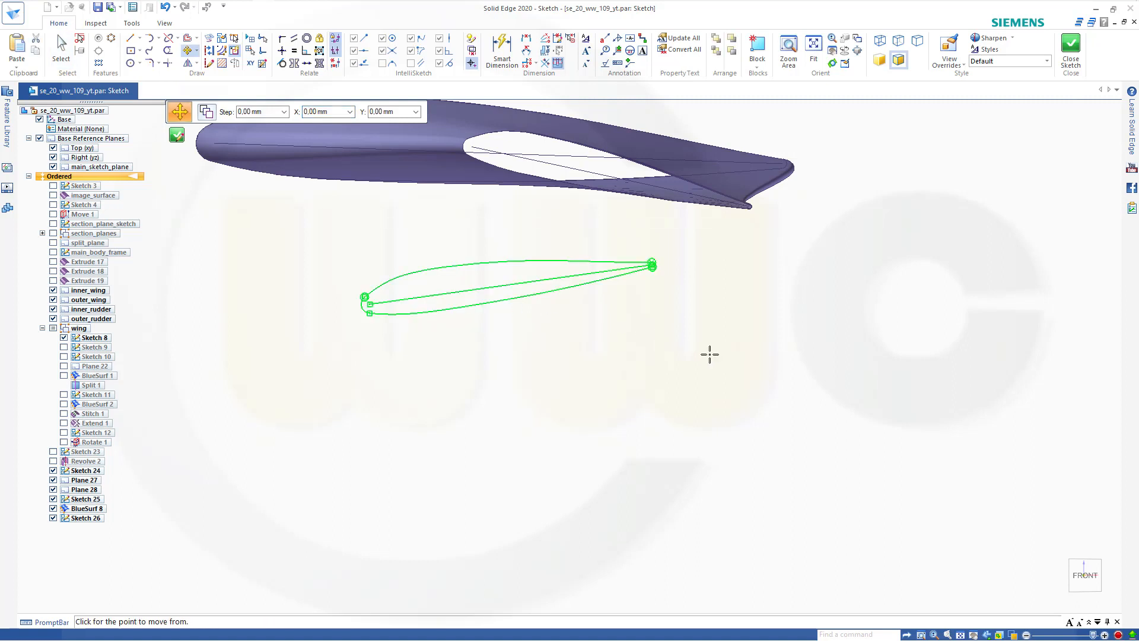
left_click(515, 285)
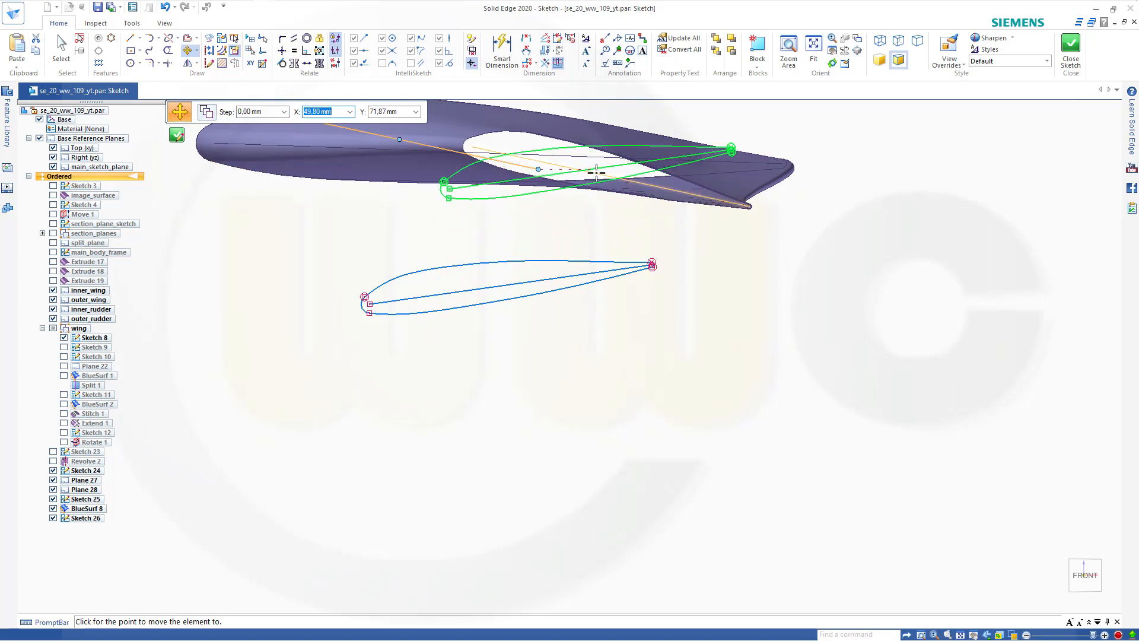
scroll(596, 172, "down", 2)
scroll(602, 173, "up", 3)
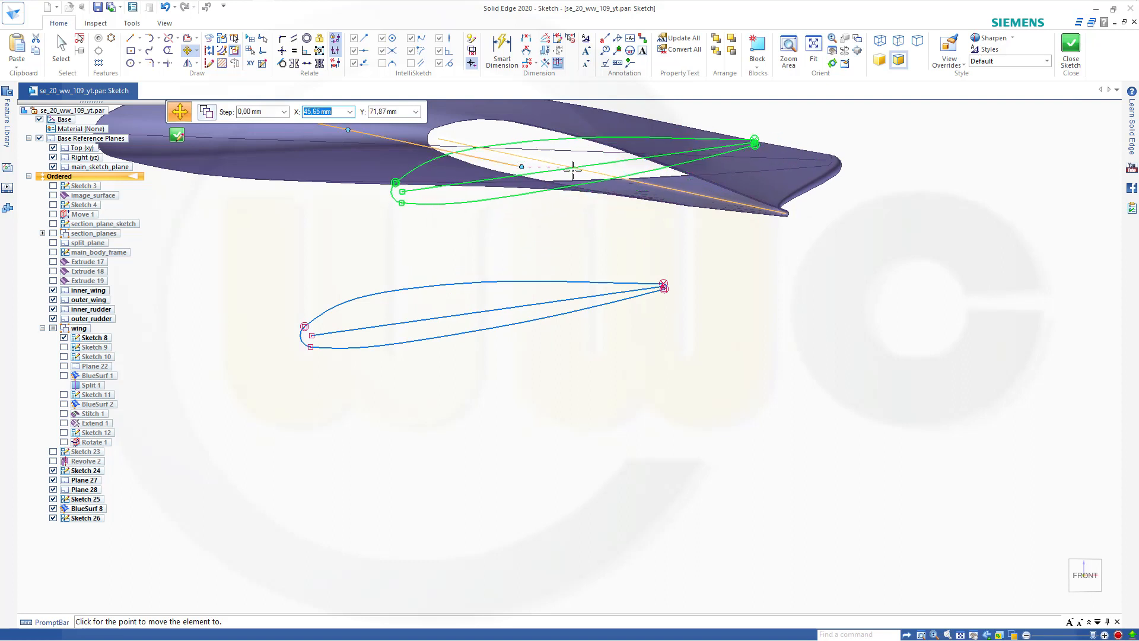
left_click(605, 175)
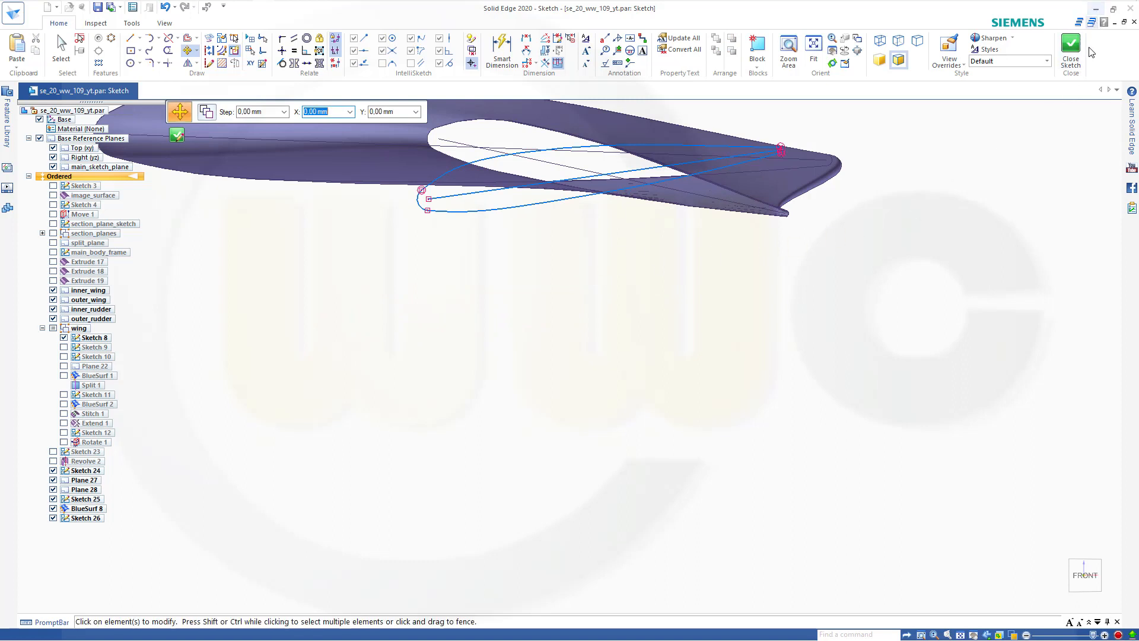
Close the sketch environment and finish the airfoil sketch.
left_click(1075, 62)
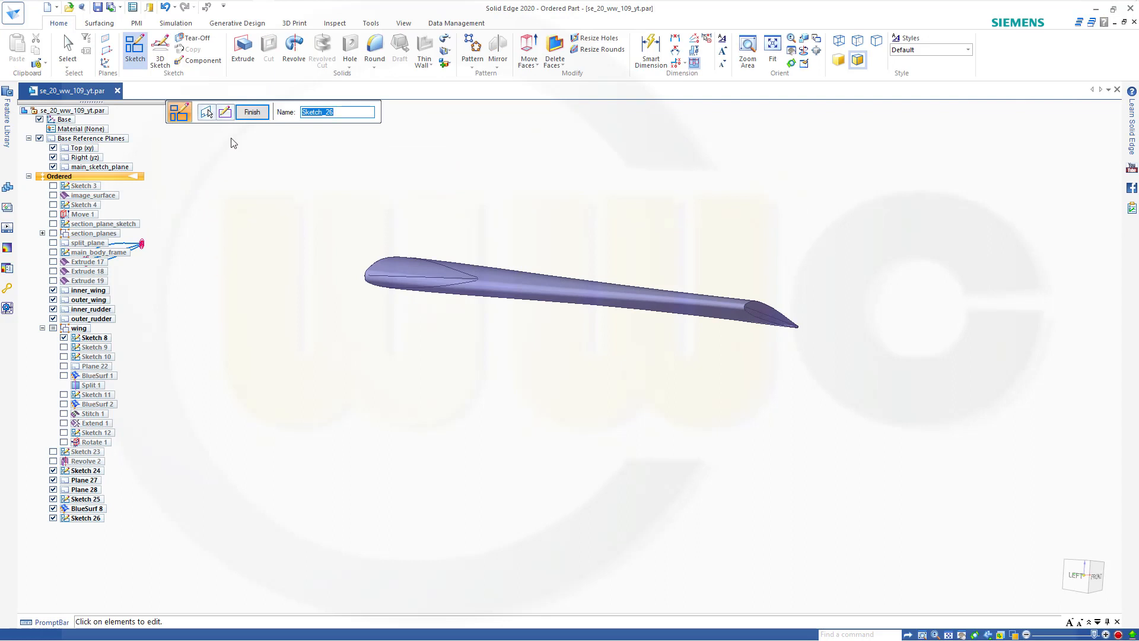
left_click(252, 112)
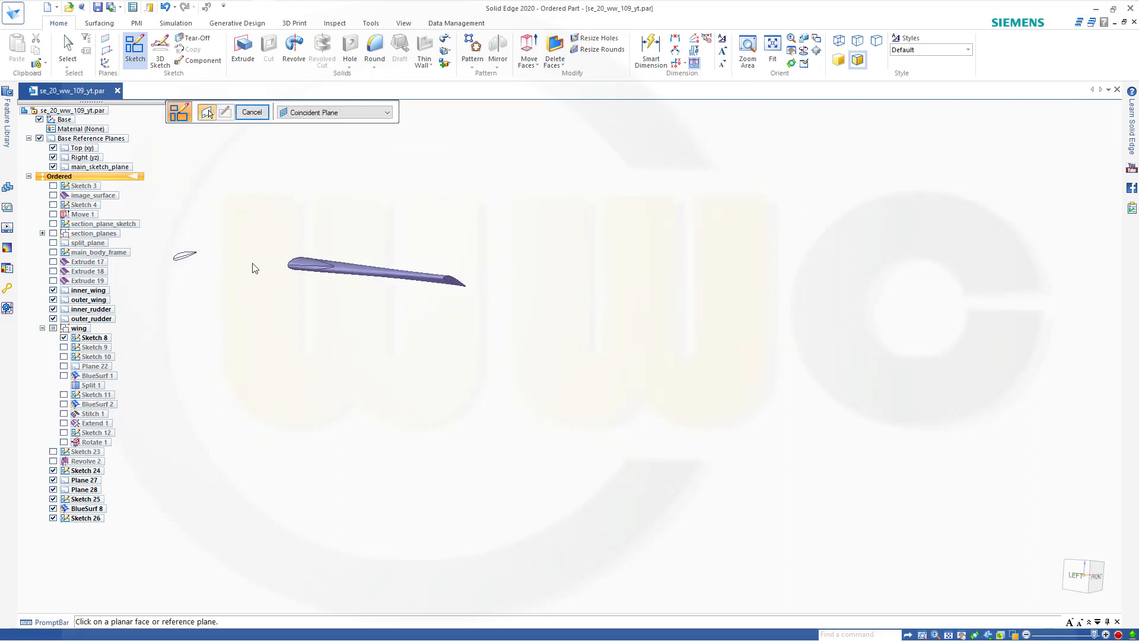
scroll(252, 270, "up", 2)
middle_click_drag(279, 275, 300, 285)
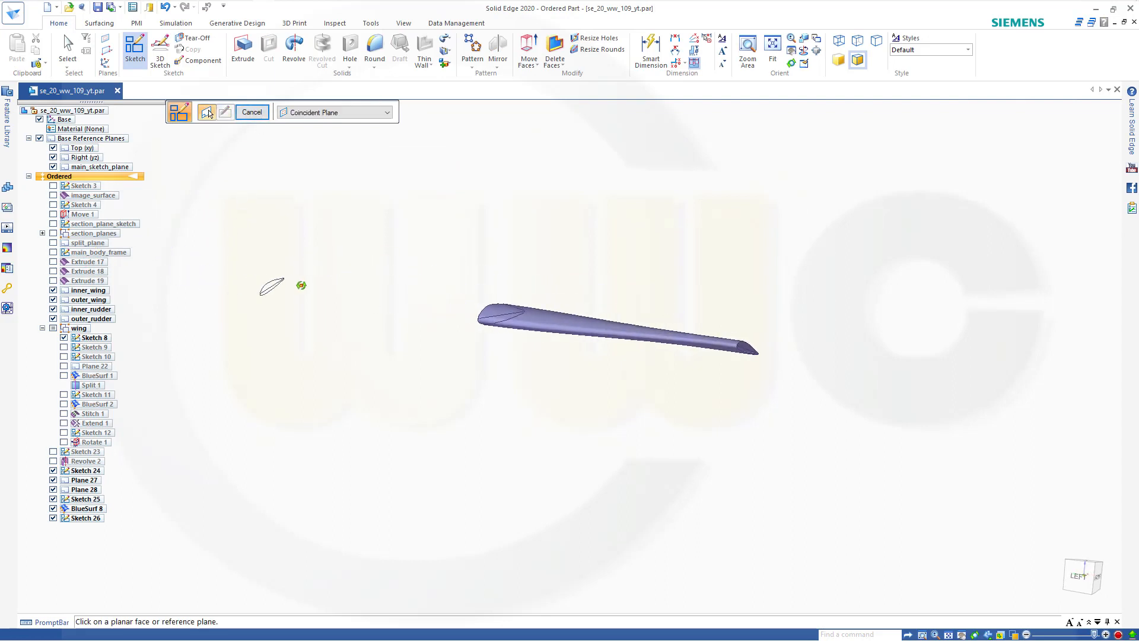
Hide BlueSurf 8 and create a BlueSurf between the new rotated airfoil and the large middle airfoil.
left_click(52, 509)
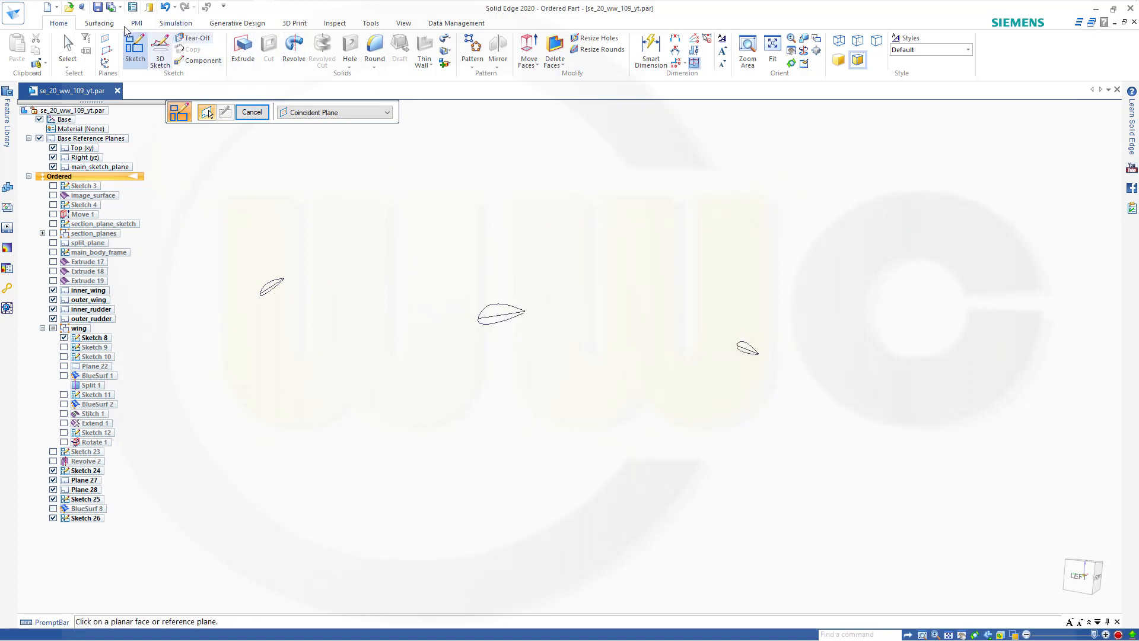
left_click(99, 23)
left_click(285, 51)
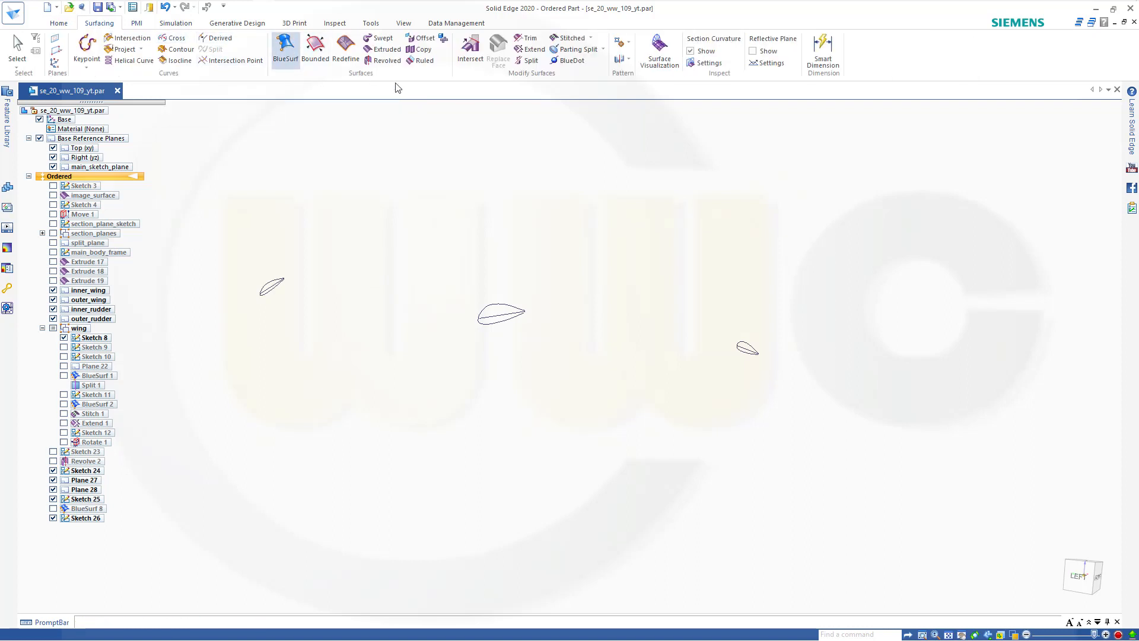
scroll(276, 318, "up", 2)
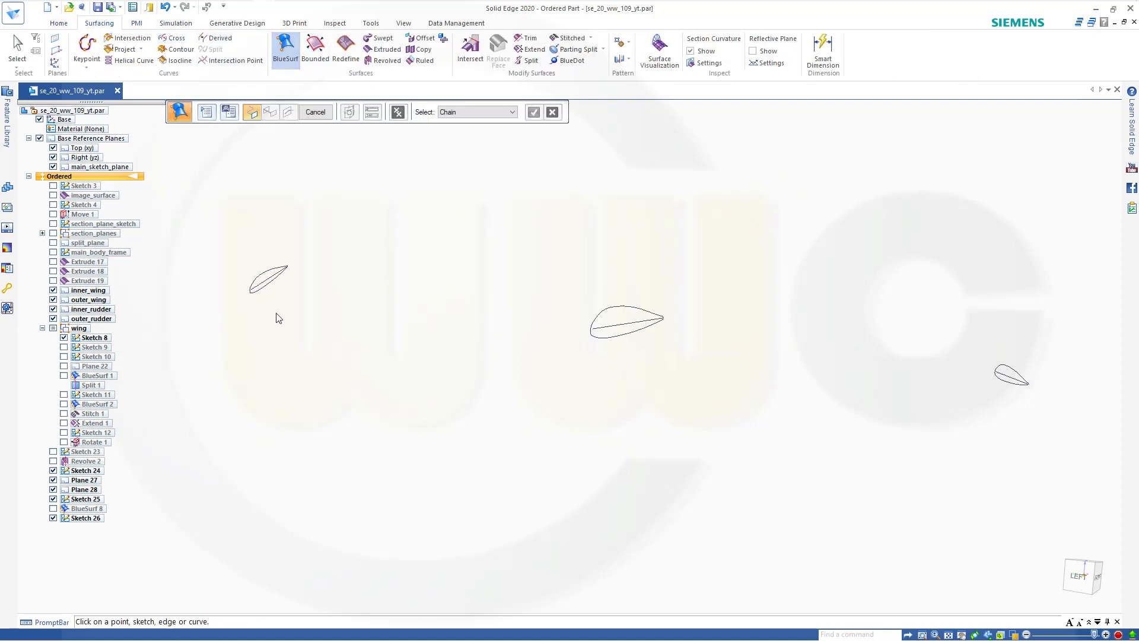
left_click(261, 285)
left_click(592, 321)
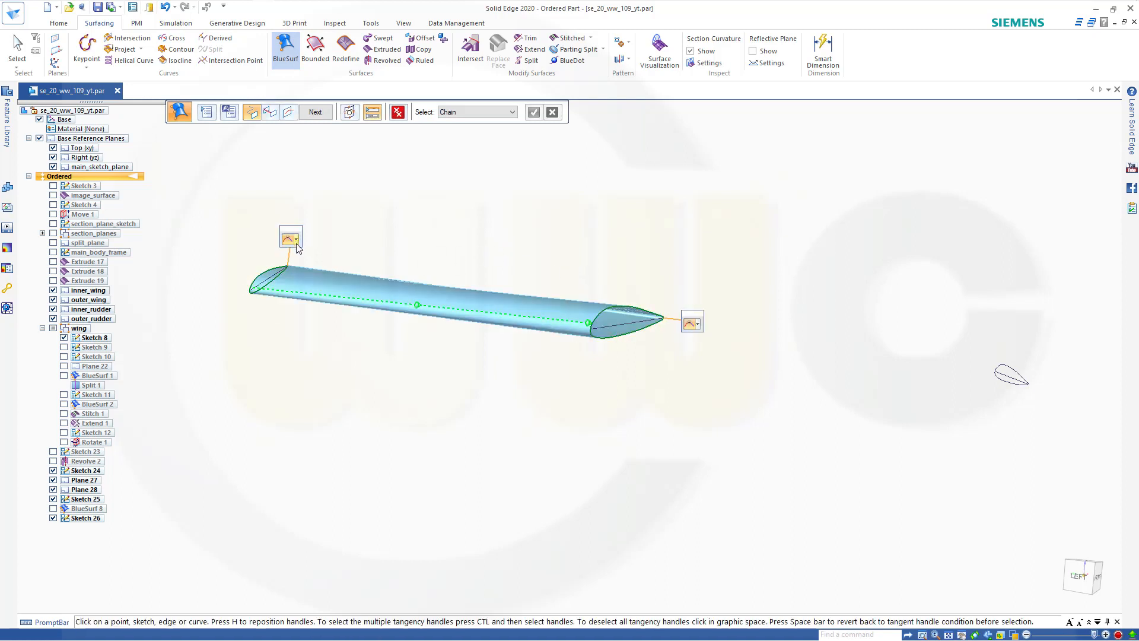
Set the tangency at both sections of the new blade surface to Normal to Section and finish the BlueSurf.
left_click(296, 241)
left_click(330, 266)
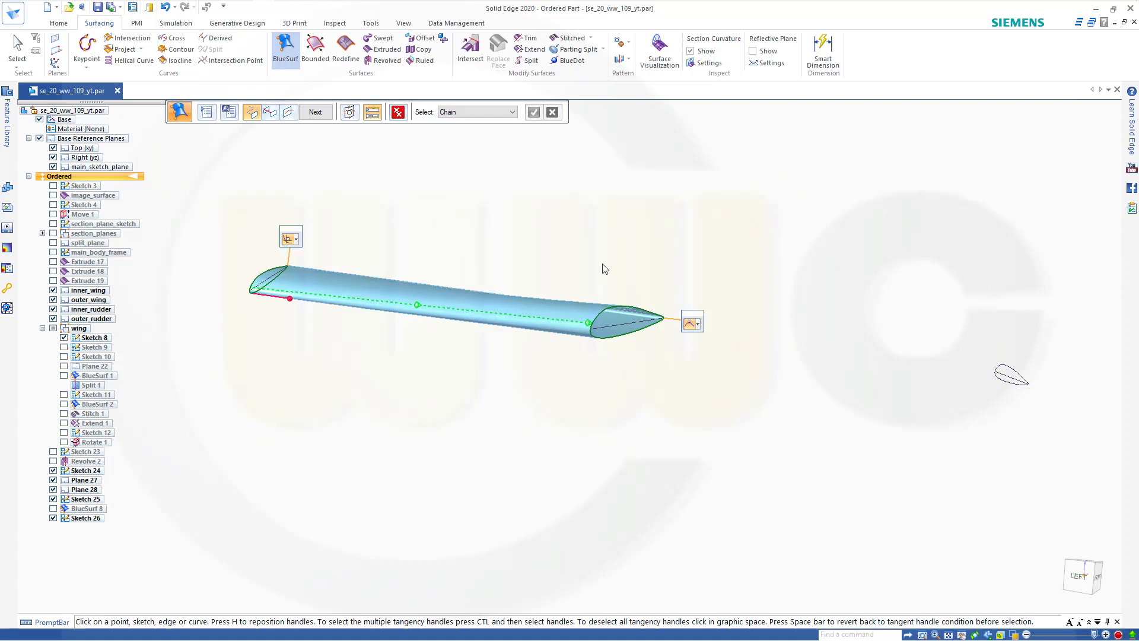
left_click(700, 325)
left_click(729, 350)
left_click(315, 113)
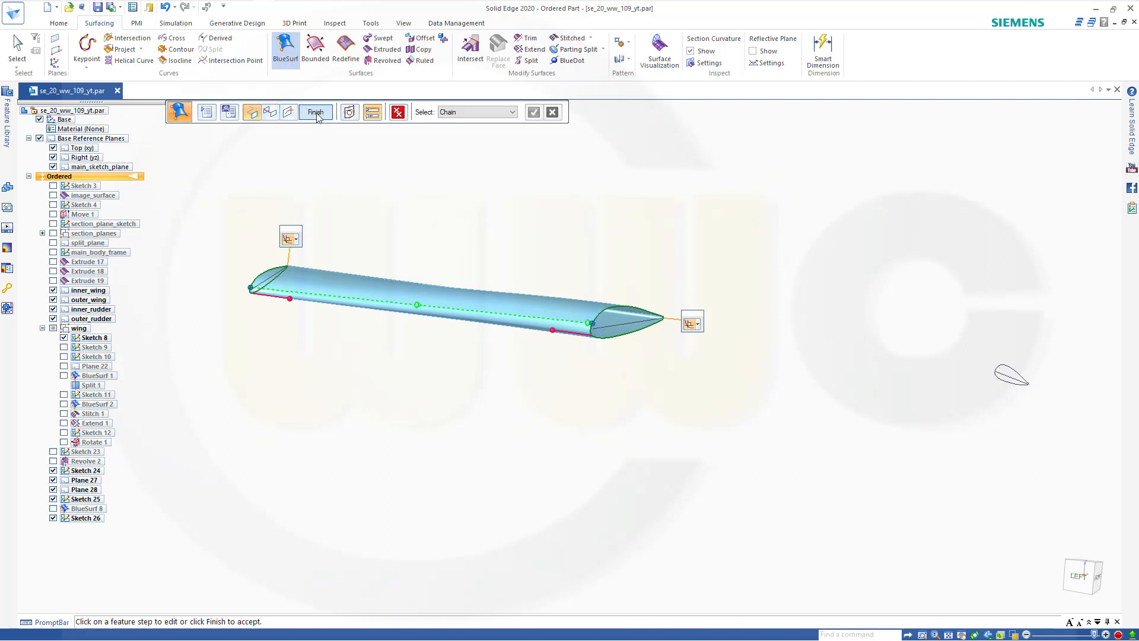
left_click(315, 112)
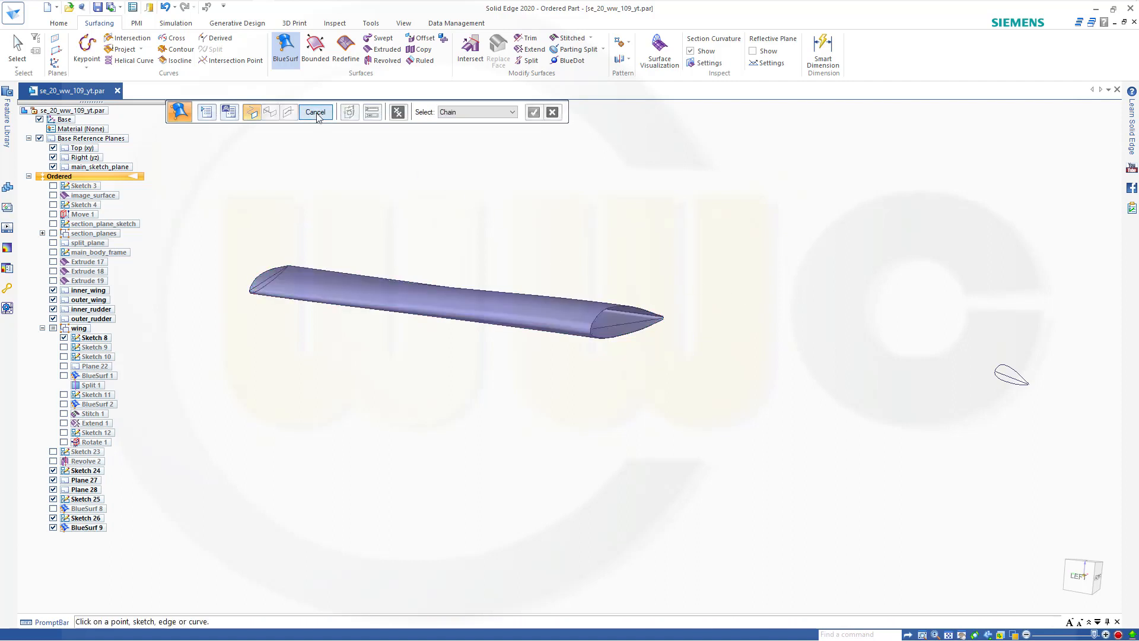
Show BlueSurf 8 again and examine the shape and transition of the two blade surfaces.
left_click(52, 508)
scroll(501, 373, "down", 2)
scroll(547, 373, "up", 1)
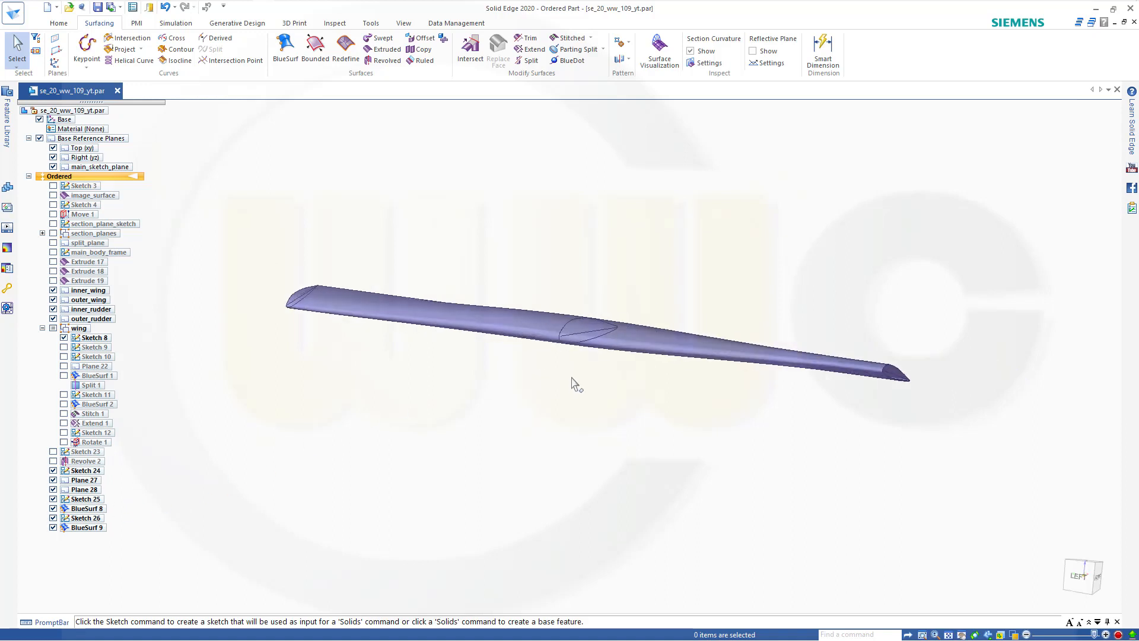
mouse_move(572, 380)
middle_mouse_down()
mouse_move(539, 371)
mouse_move(561, 412)
mouse_move(580, 392)
mouse_move(553, 368)
middle_mouse_up()
middle_click_drag(464, 257, 521, 393)
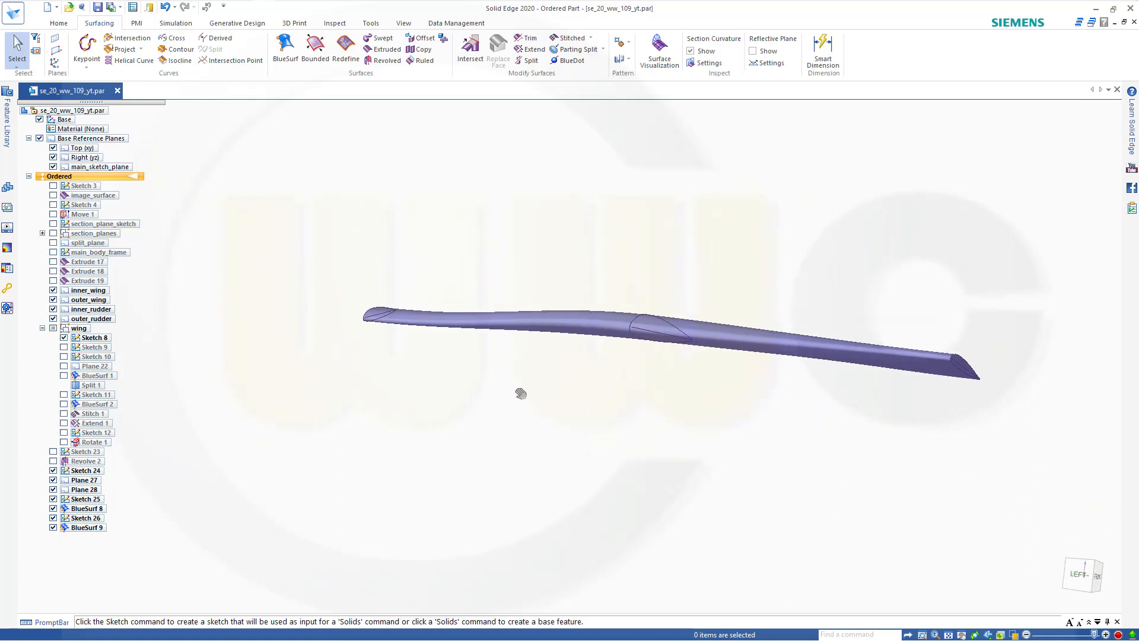
mouse_move(613, 379)
middle_mouse_down()
mouse_move(592, 328)
mouse_move(620, 397)
middle_mouse_up()
middle_click_drag(757, 447, 574, 286, "shift")
middle_click_drag(635, 455, 662, 262, "shift")
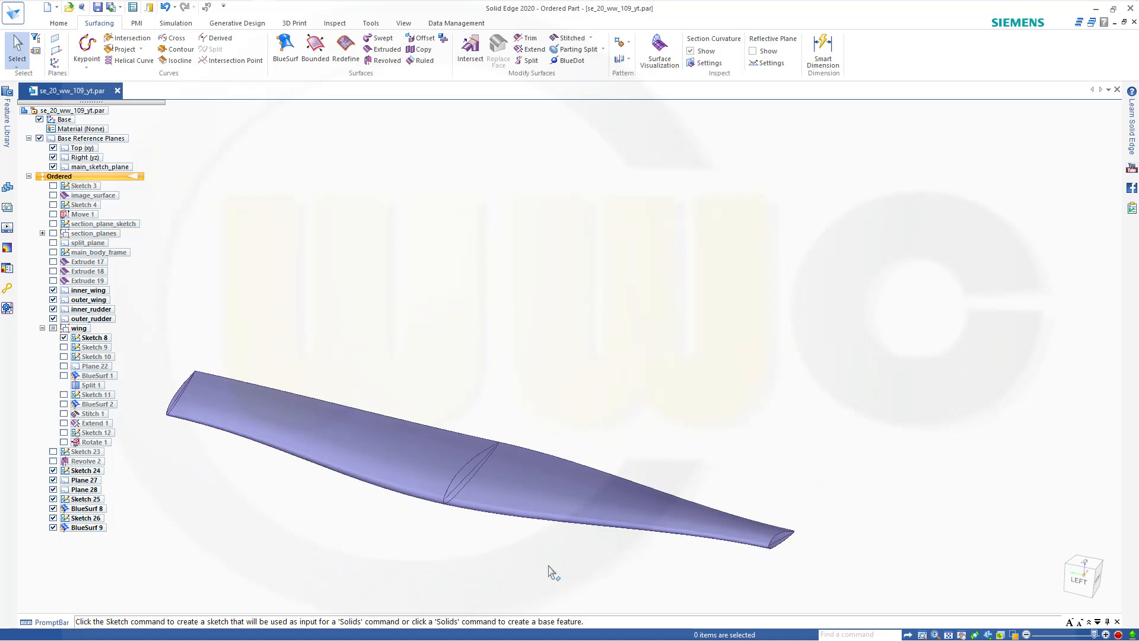
Extrude the straight chord line of the small end airfoil 80 mm outward as a surface, using single-element selection.
scroll(451, 534, "up", 3)
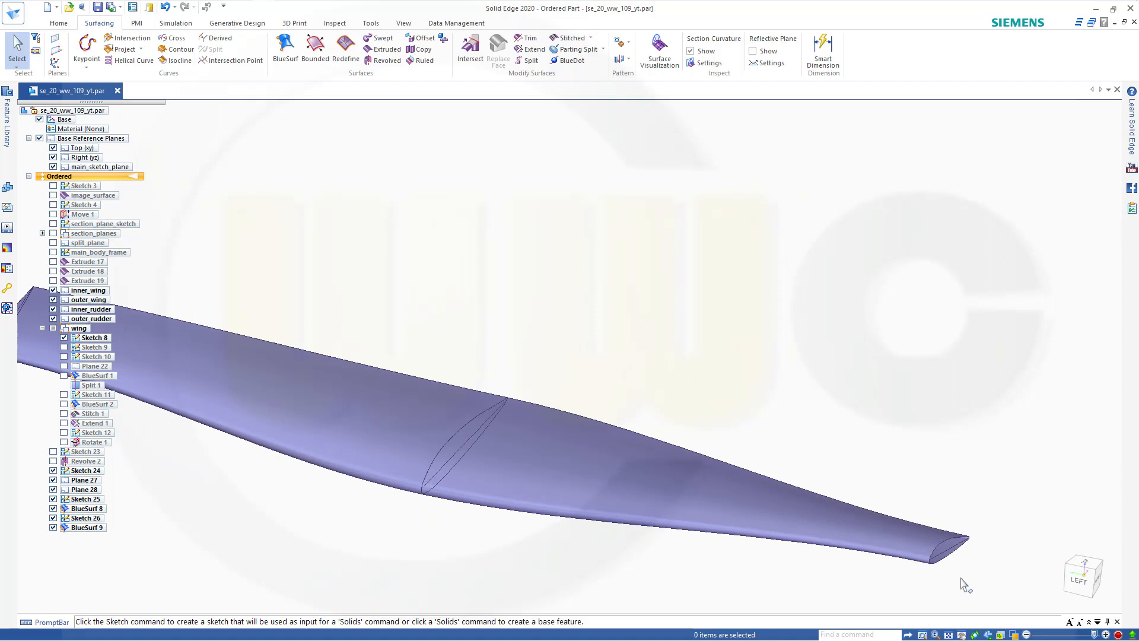
scroll(961, 584, "up", 2)
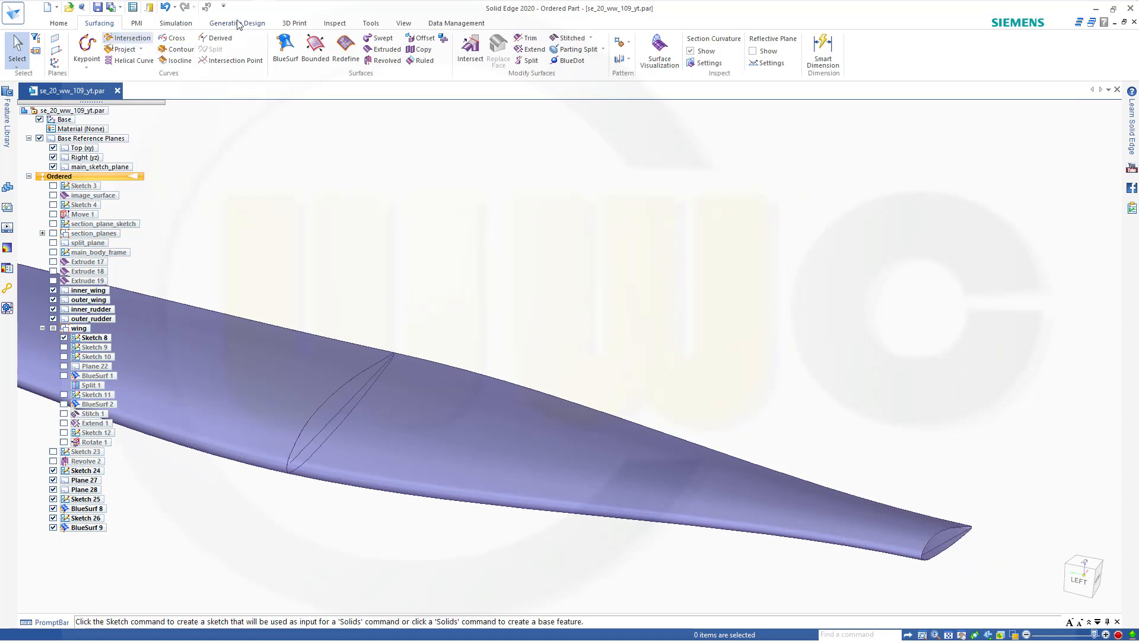
left_click(383, 51)
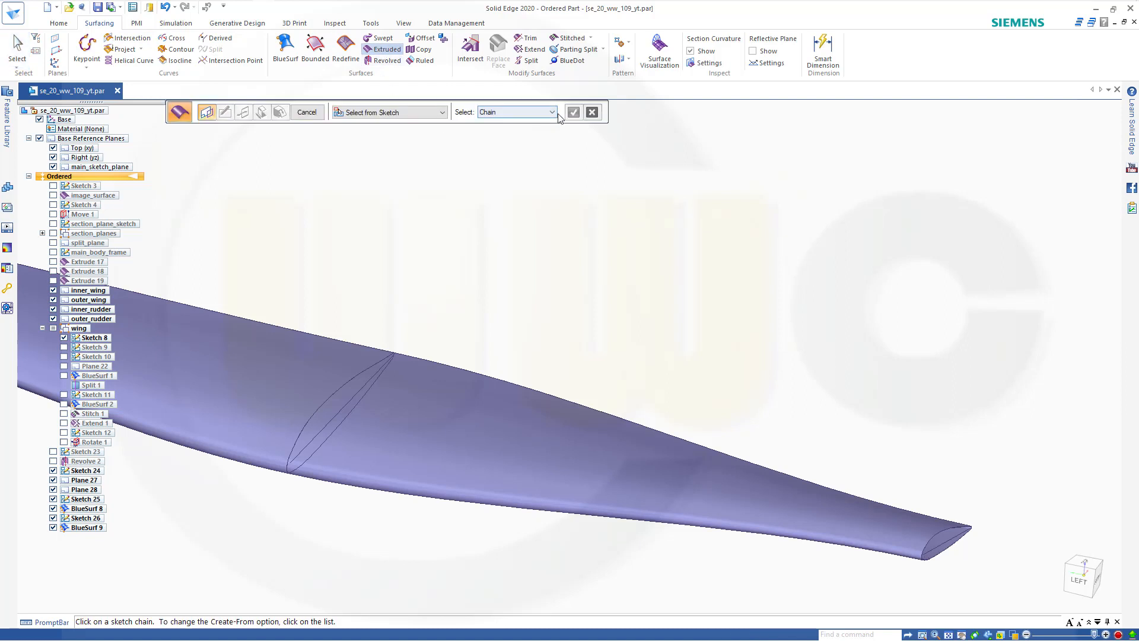
left_click(553, 112)
left_click(521, 133)
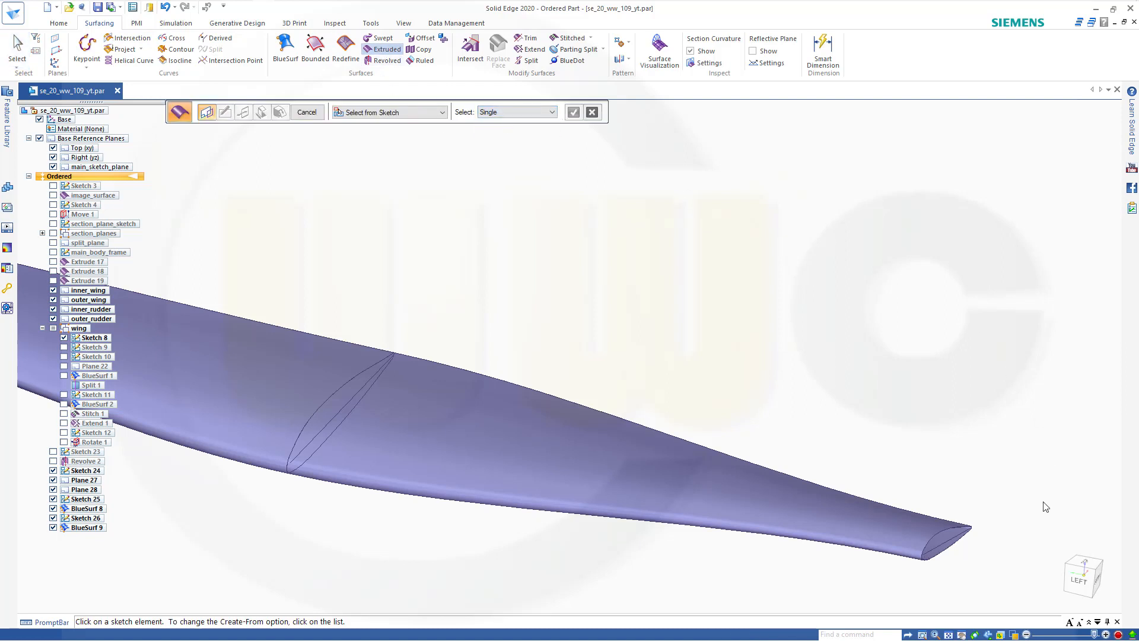
left_click(944, 552)
right_click(782, 284)
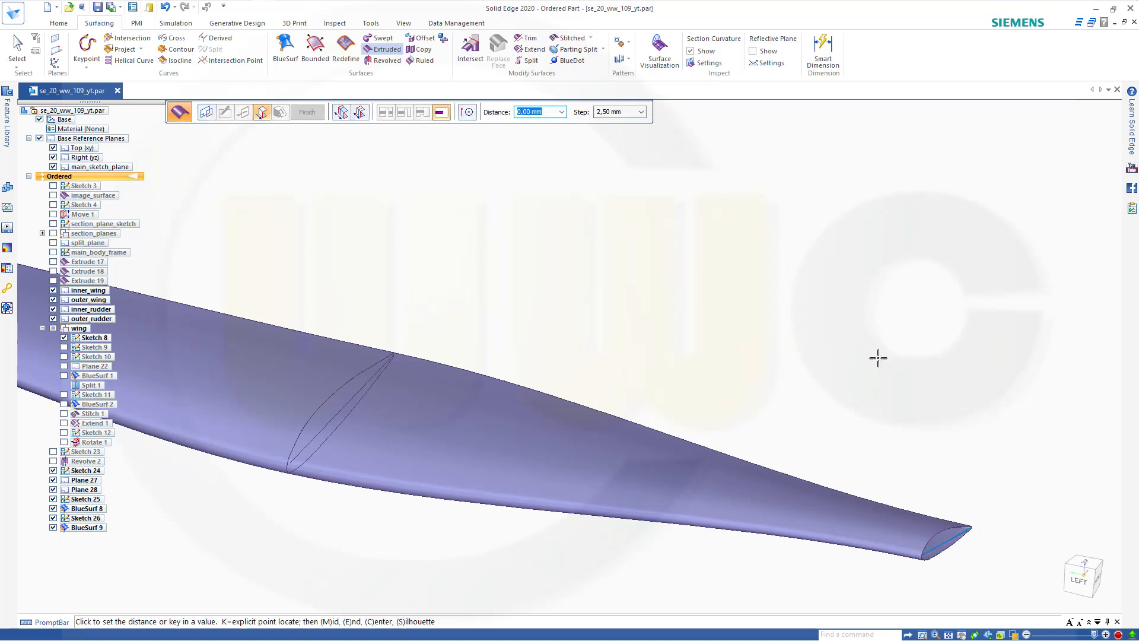
left_click(1014, 562)
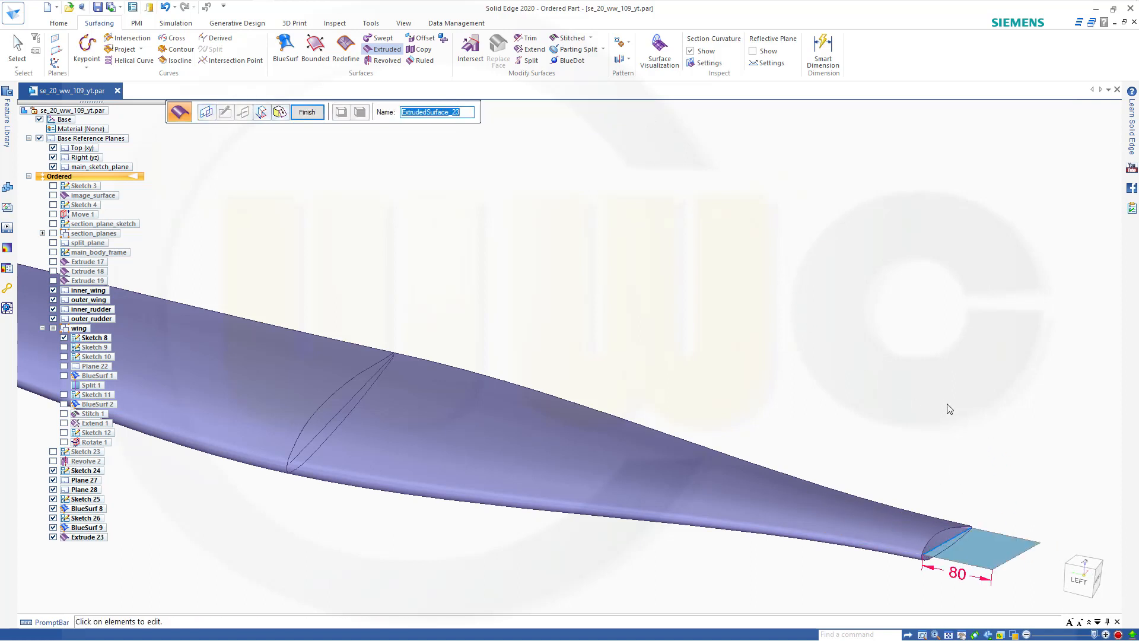
left_click(306, 112)
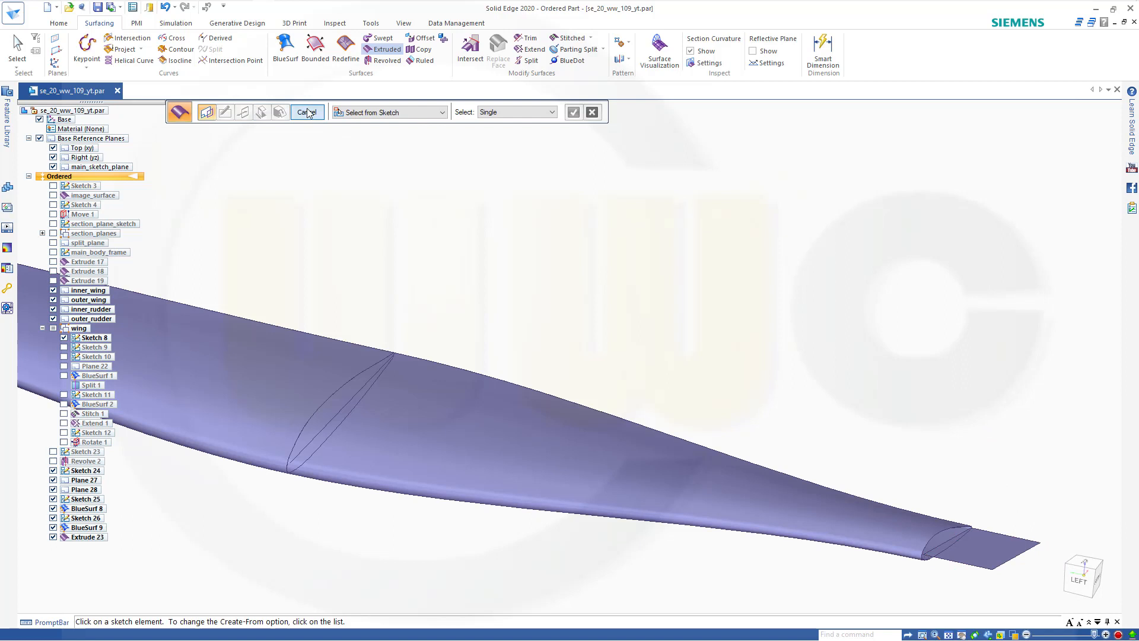
left_click(307, 112)
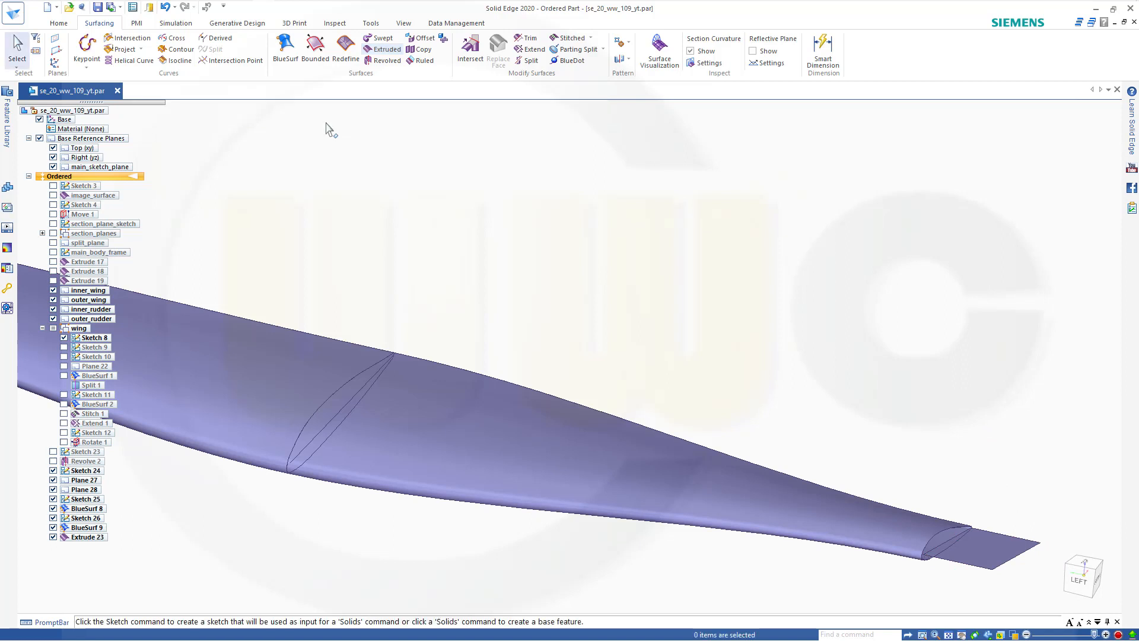
Create a coincident plane on the new extruded surface and hide that surface.
left_click(55, 37)
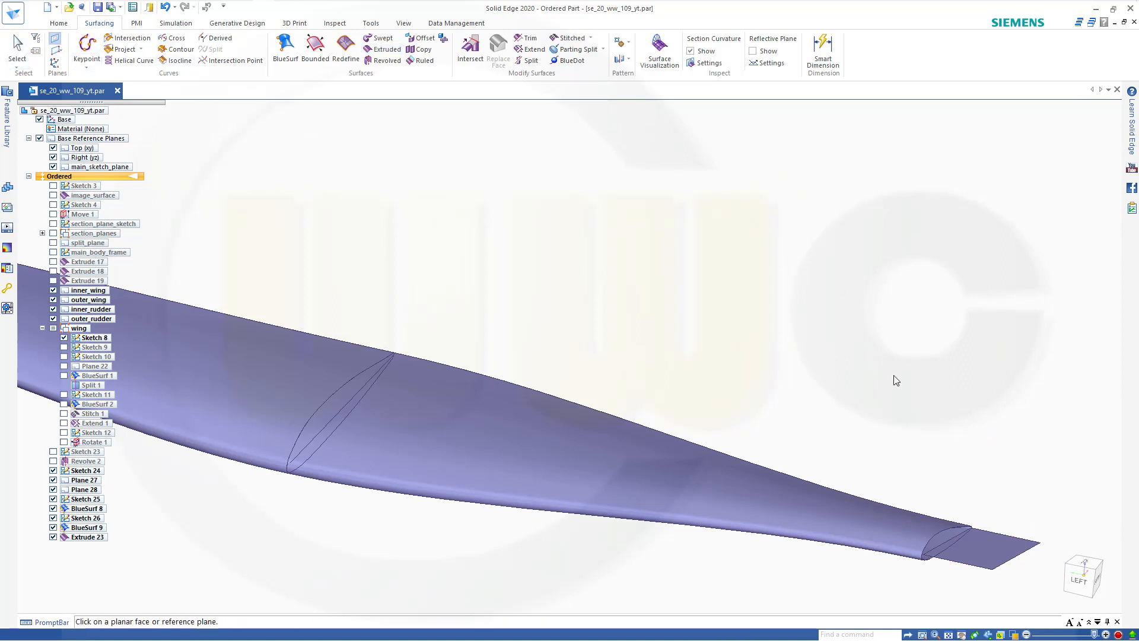
left_click(997, 554)
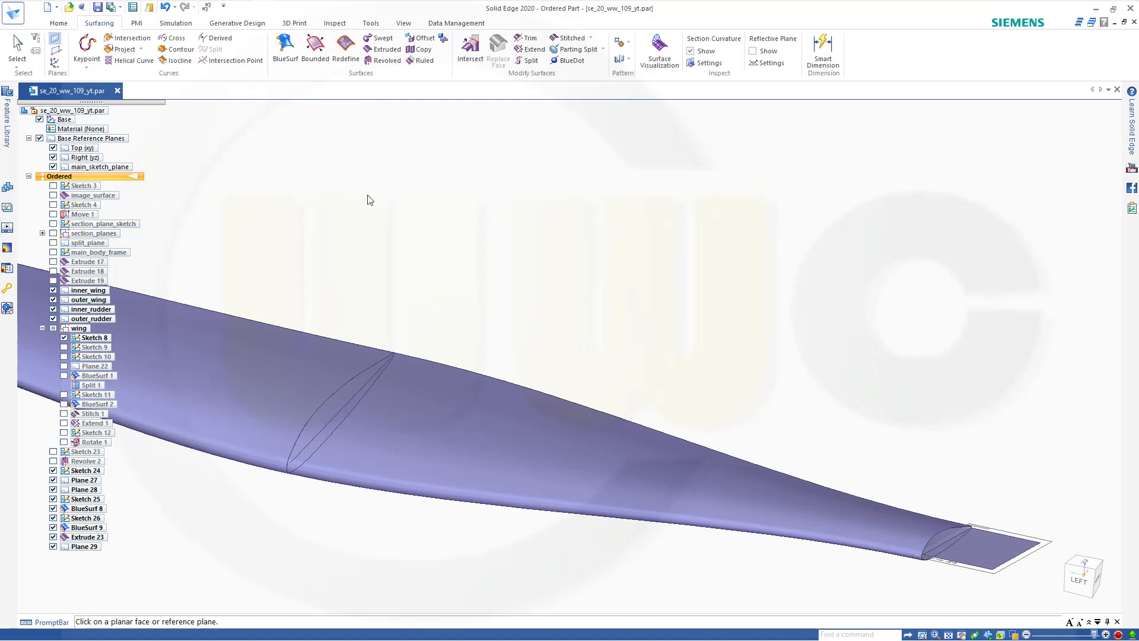
key("Escape")
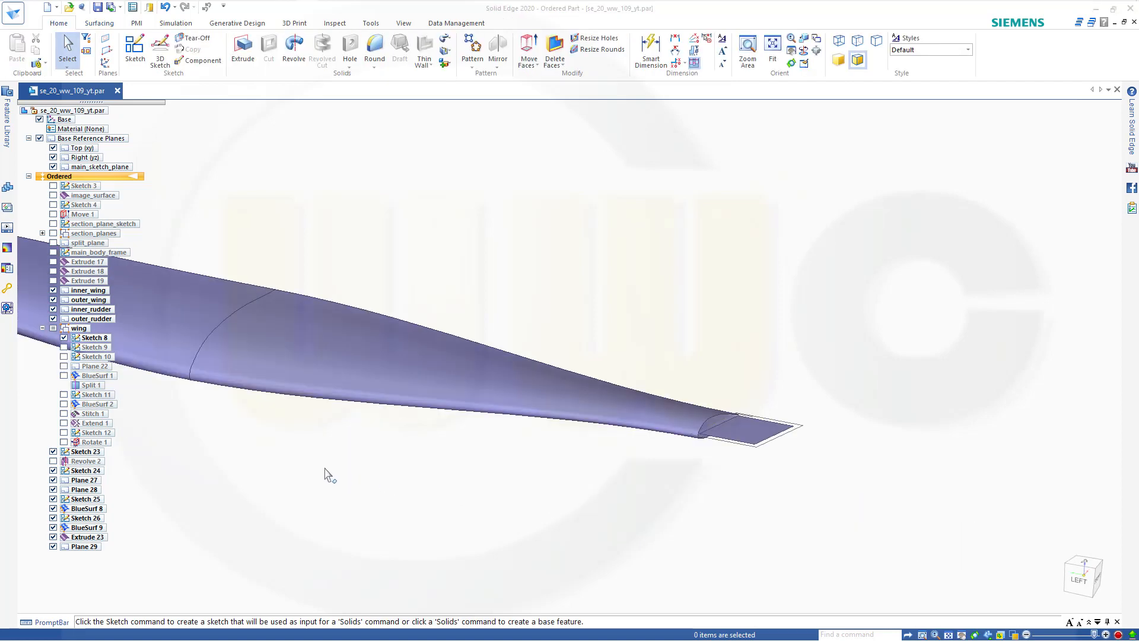
scroll(300, 475, "down", 1)
left_click(53, 537)
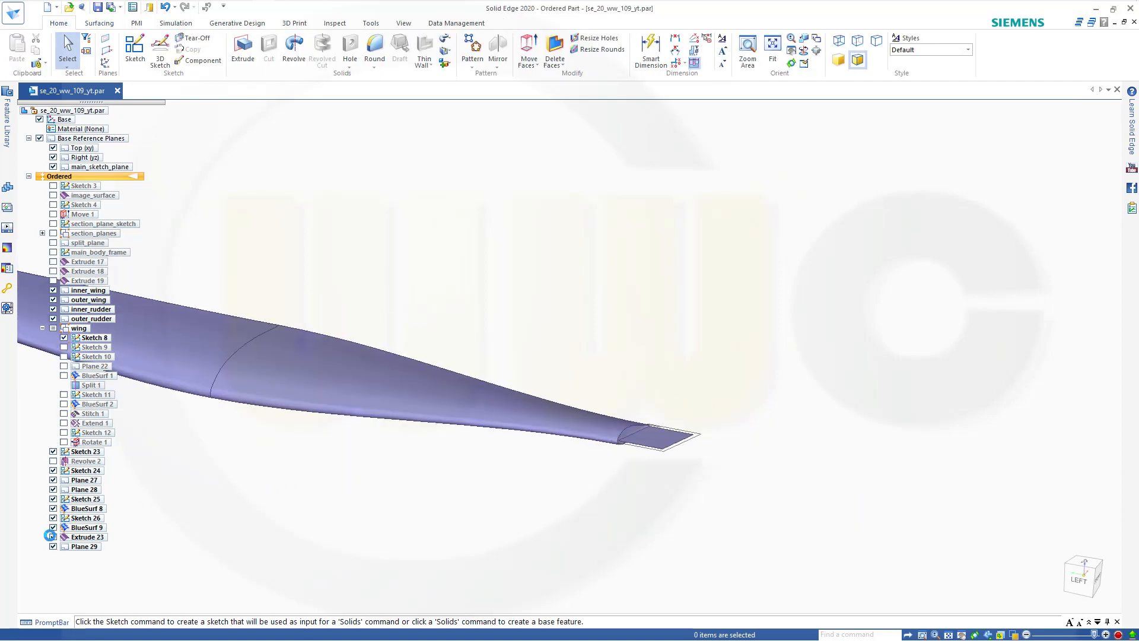
scroll(244, 387, "up", 2)
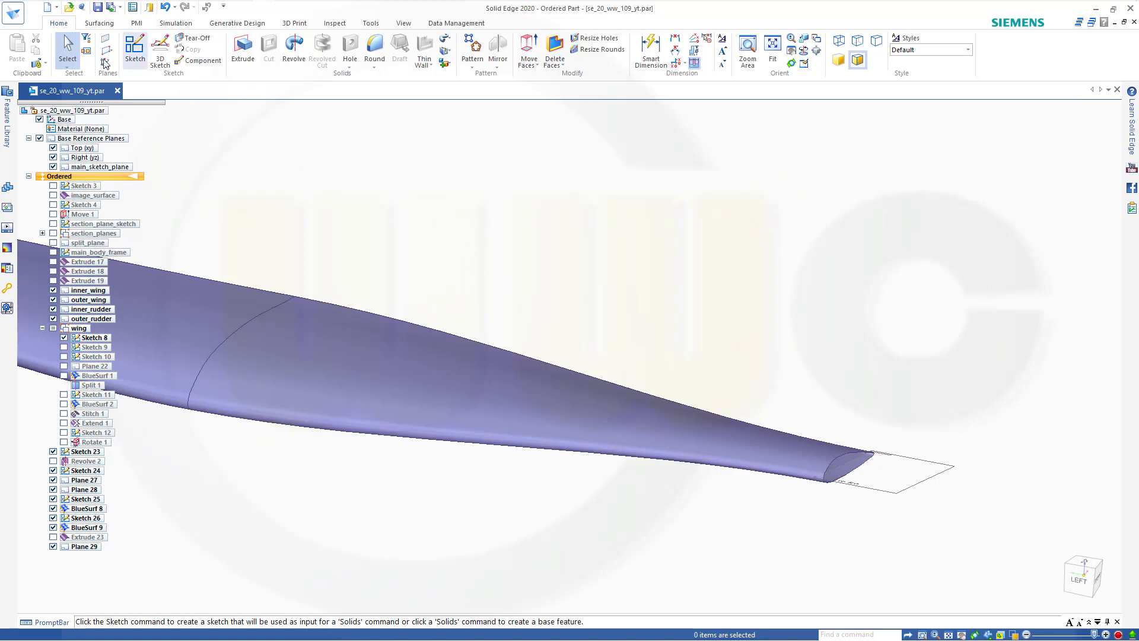
left_click(99, 23)
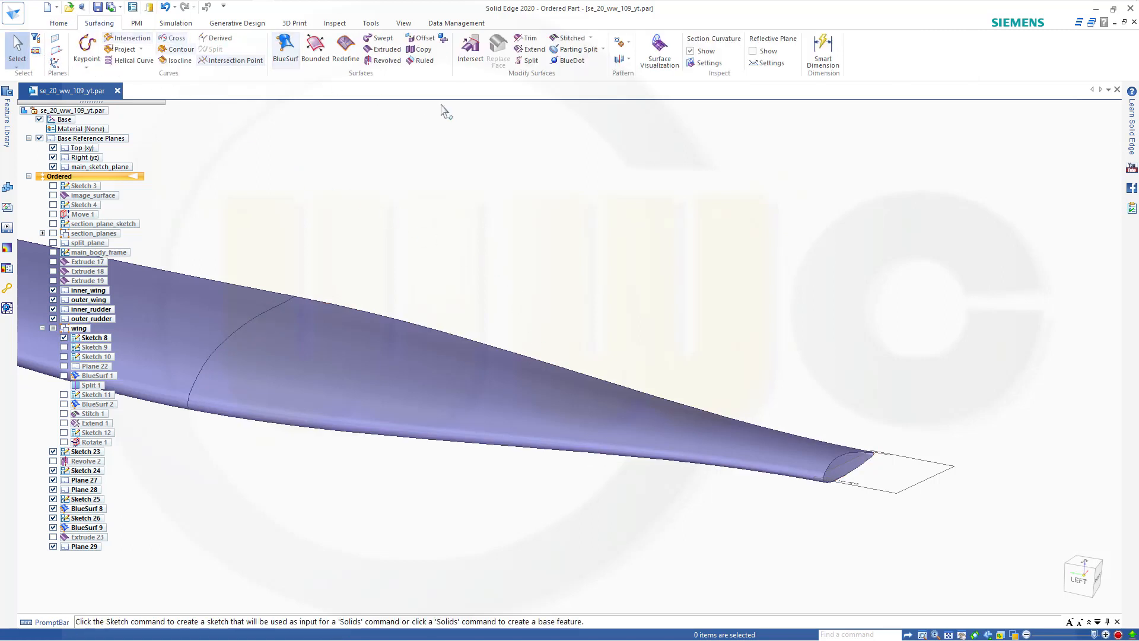
left_click(528, 60)
left_click(481, 401)
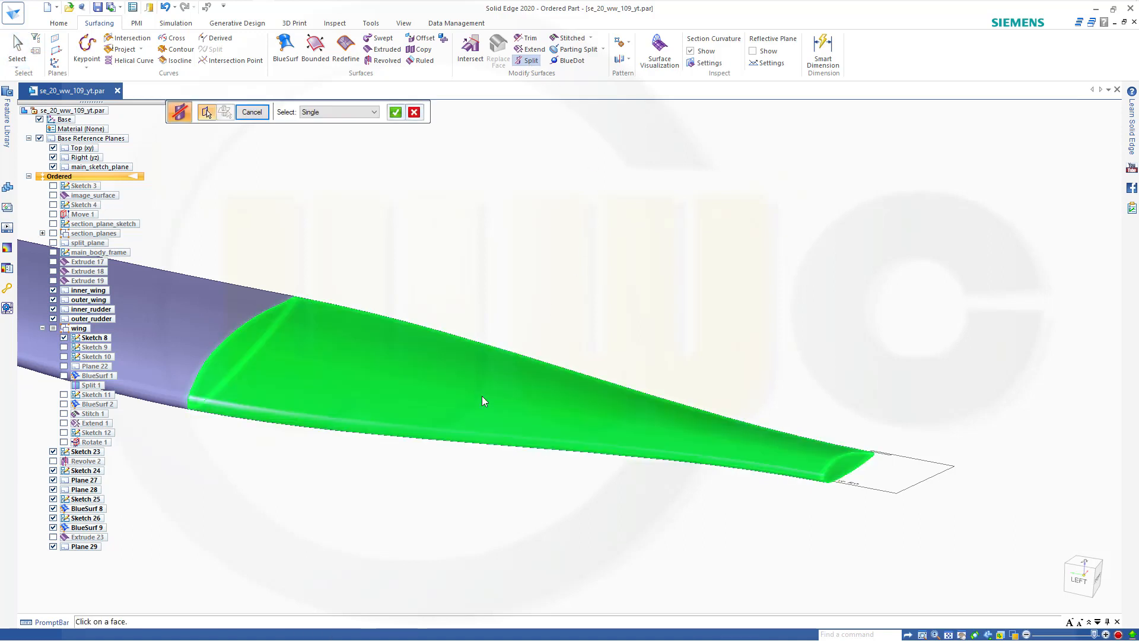
left_click(378, 112)
key("Escape")
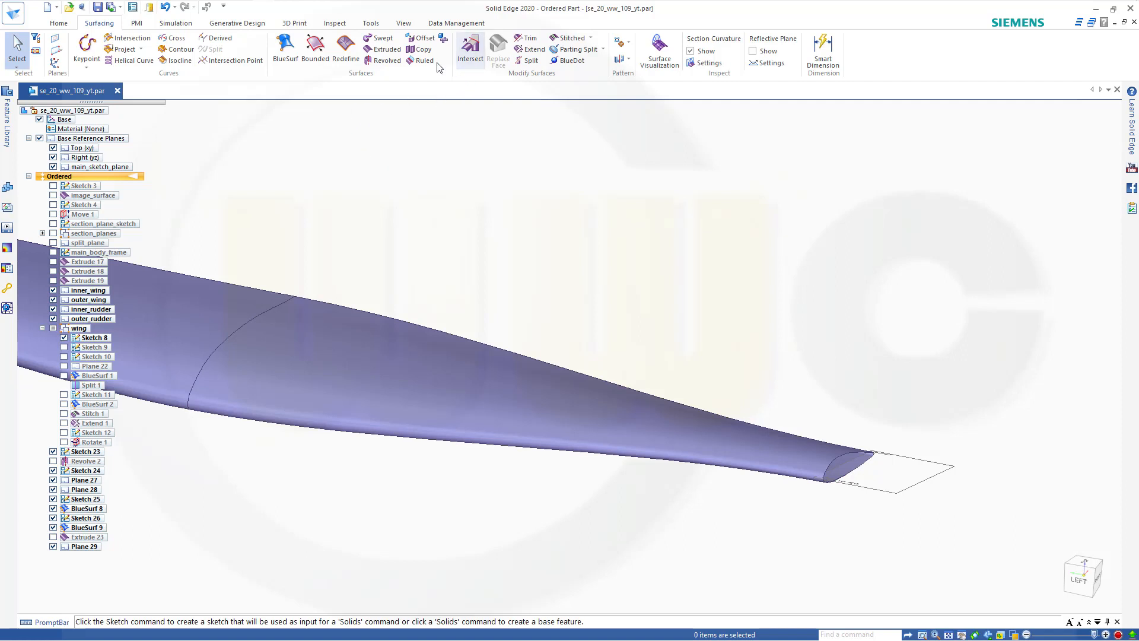
Split the narrow blade surface, selected as a body, with the new coincident plane and finish the split.
left_click(528, 60)
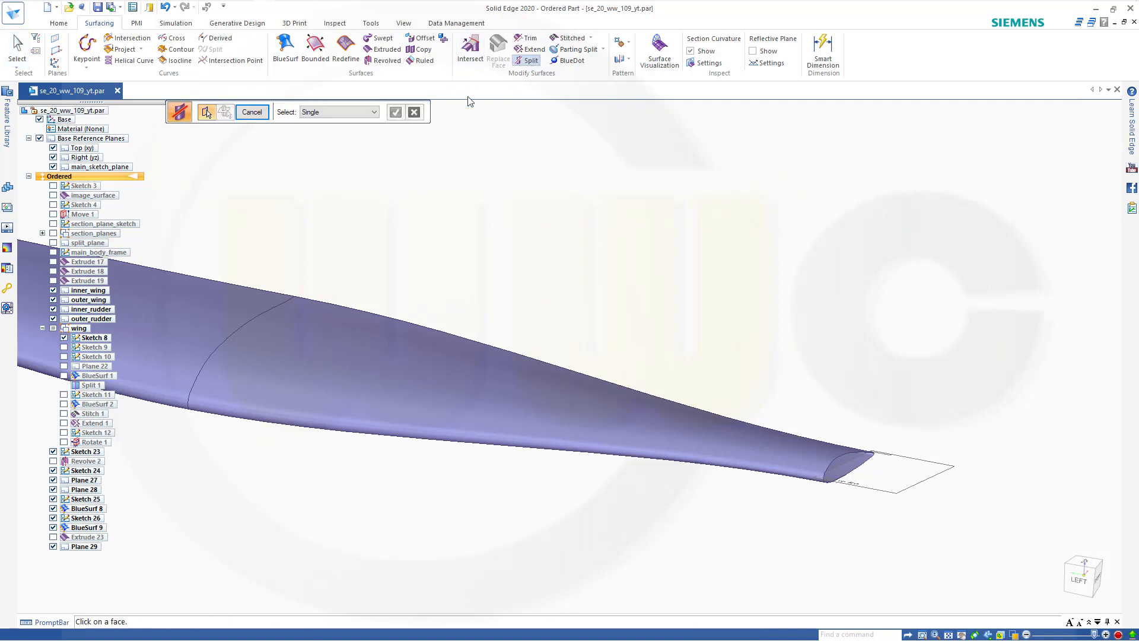
left_click(373, 112)
left_click(326, 143)
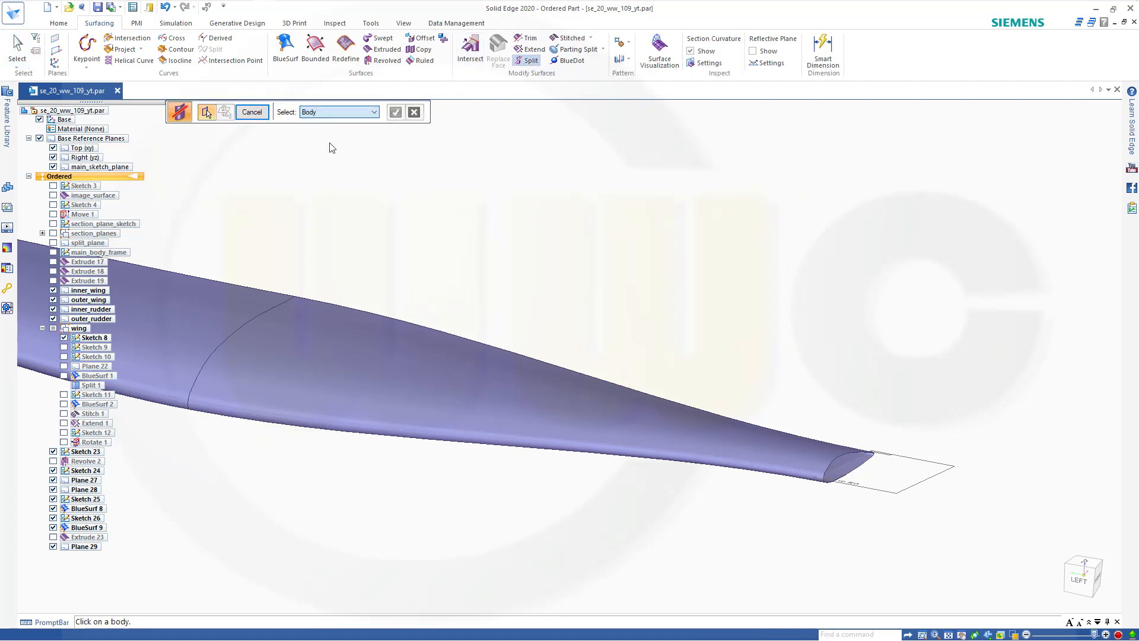
left_click(469, 402)
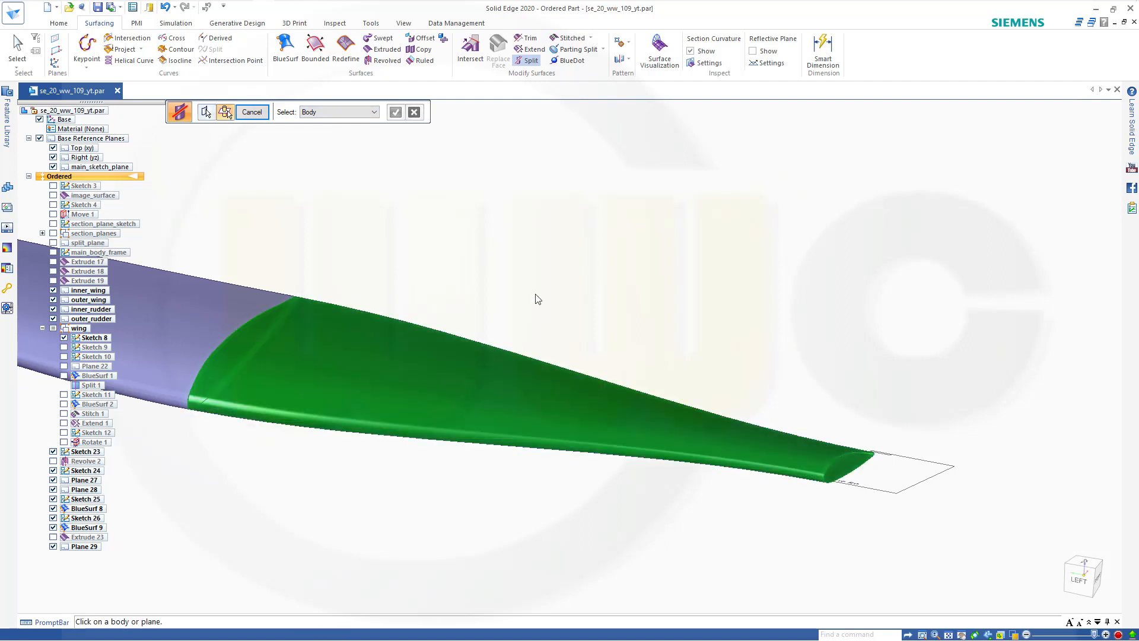
left_click(918, 483)
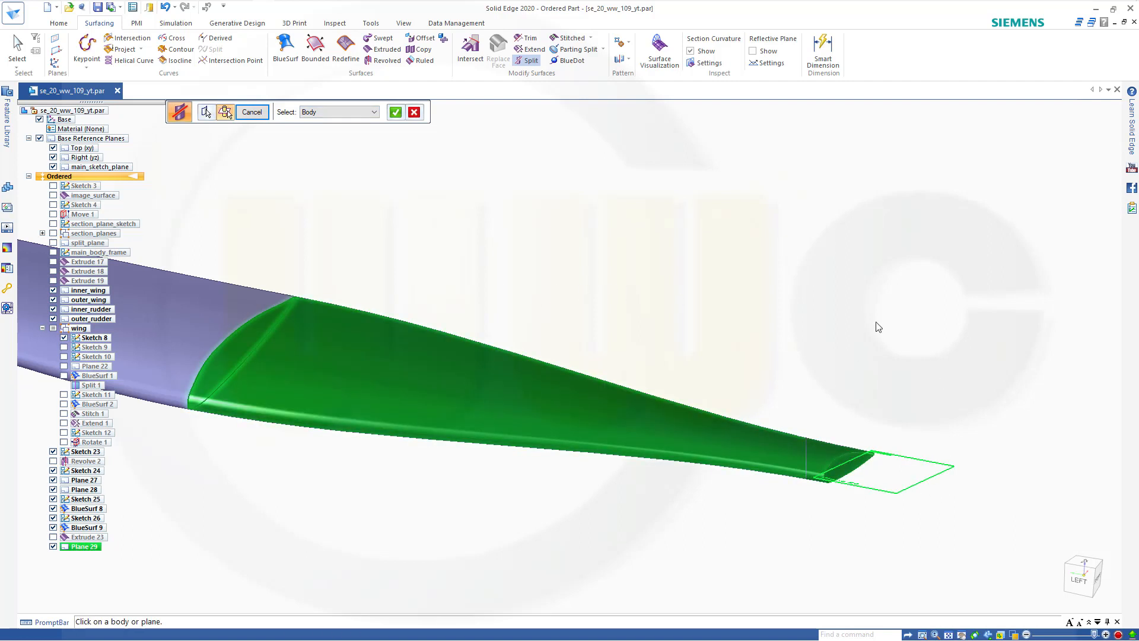
left_click(396, 112)
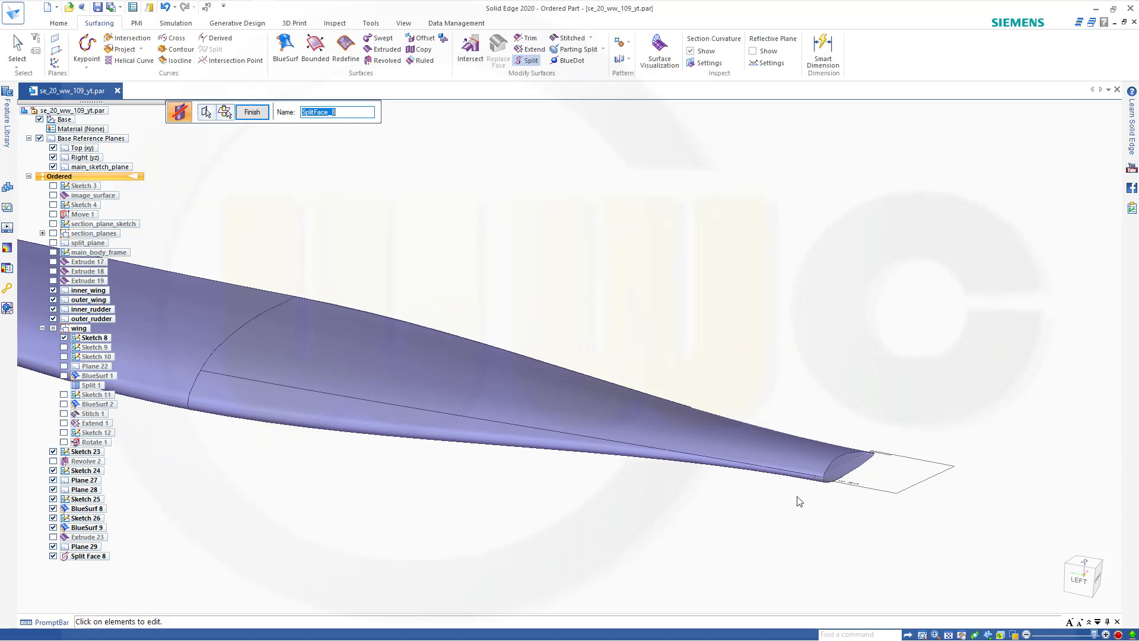
left_click(252, 112)
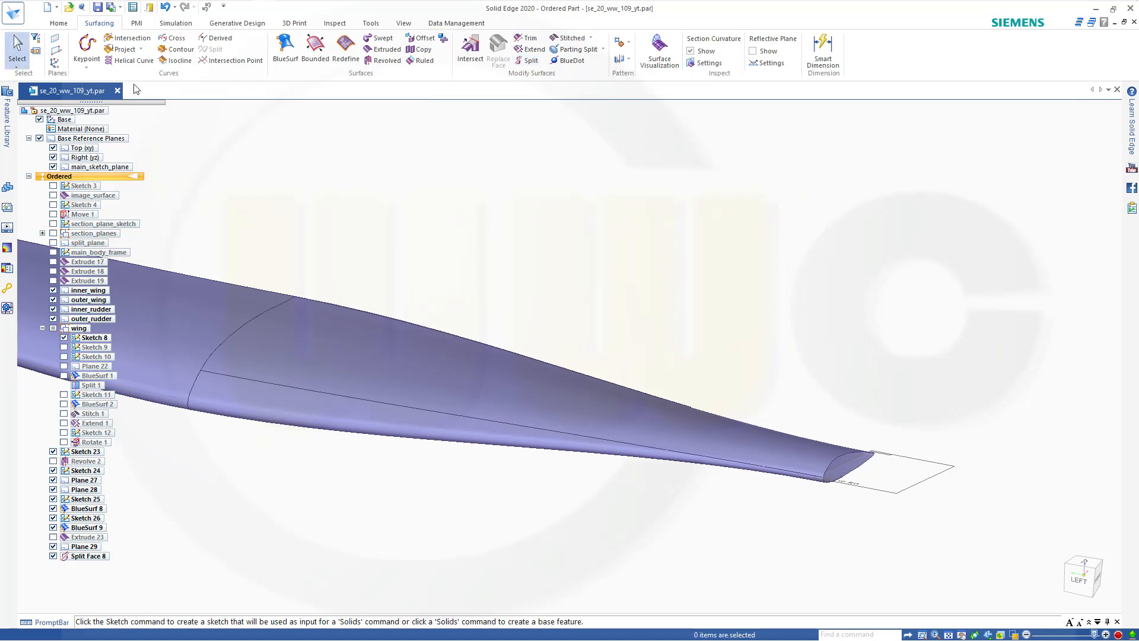
Start a sketch on the coincident plane at the blade's small end and hide Sketches 23, 24, 25 and 26.
left_click(58, 22)
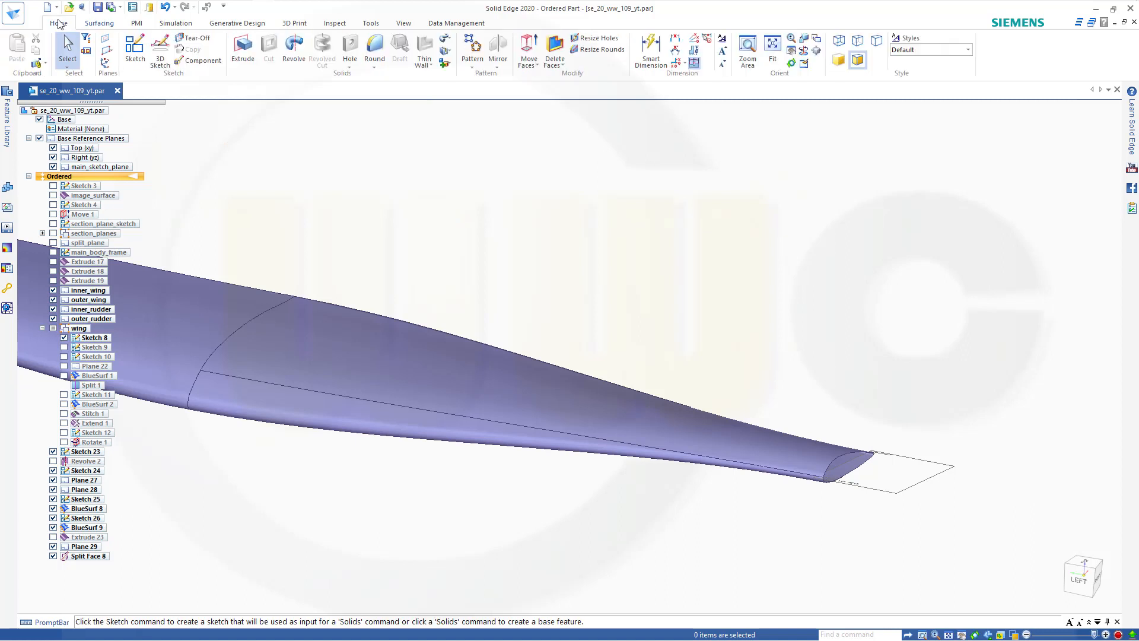
left_click(128, 50)
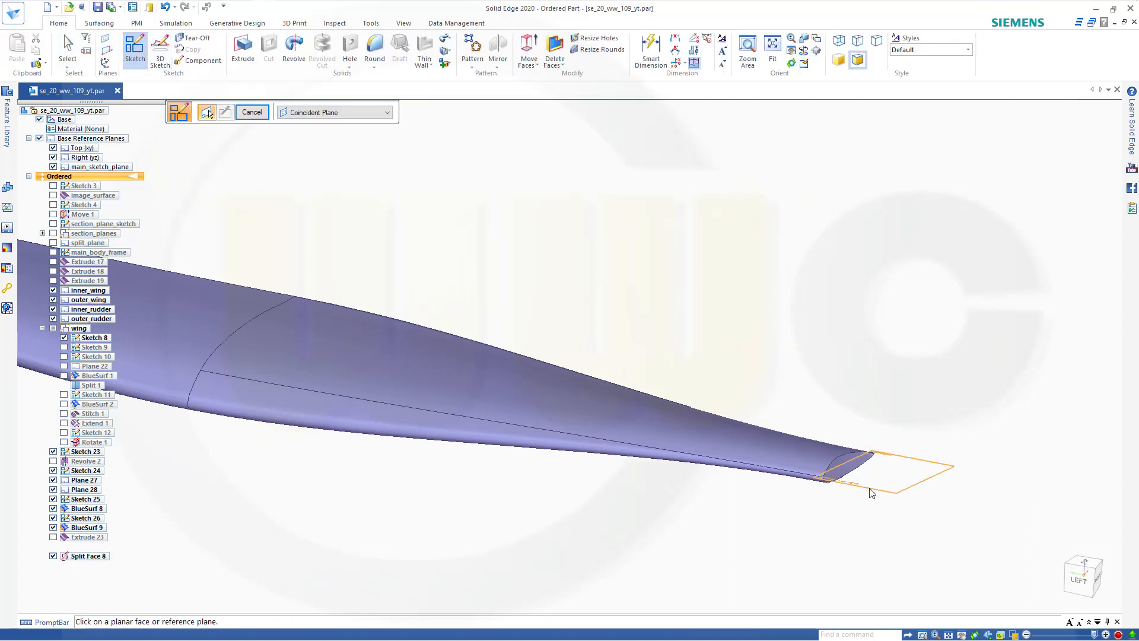
left_click(871, 493)
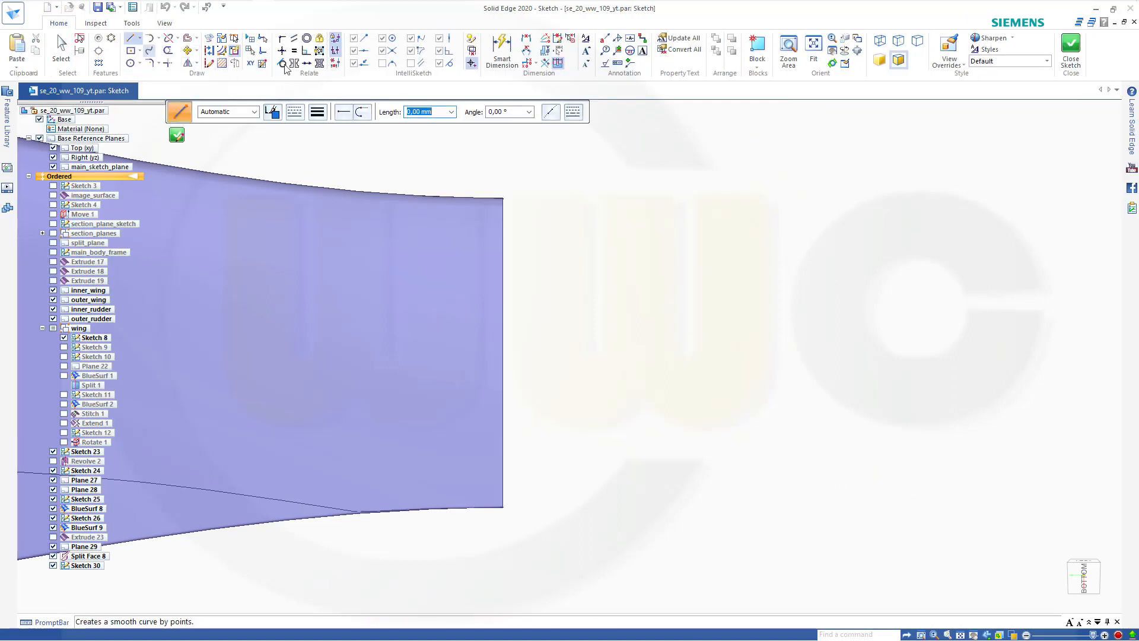
left_click(284, 65)
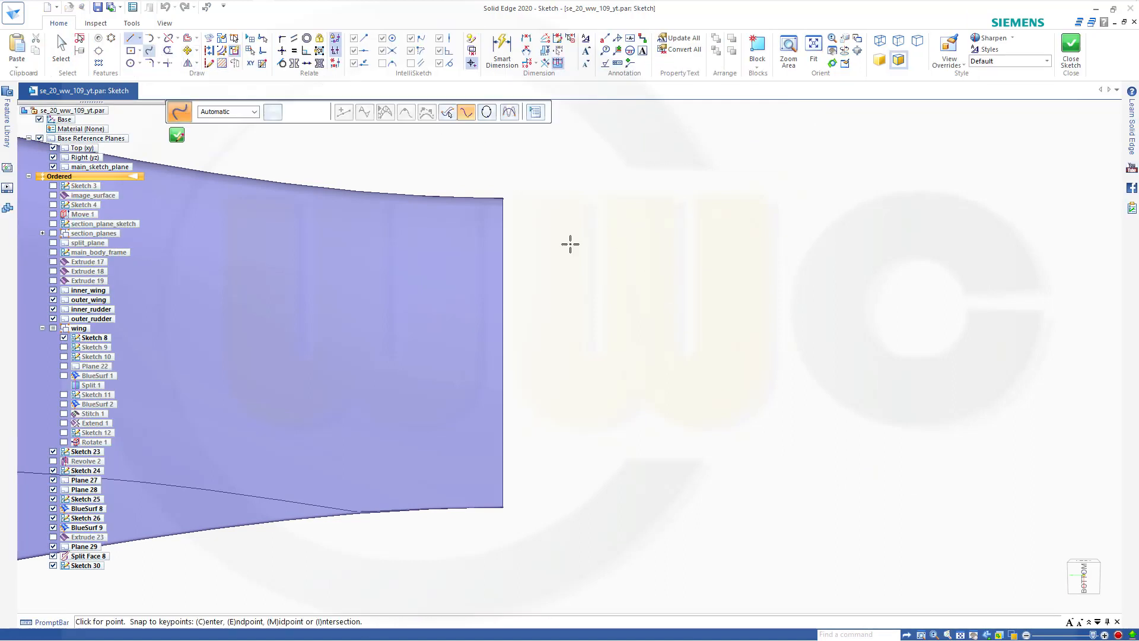
left_click(504, 507)
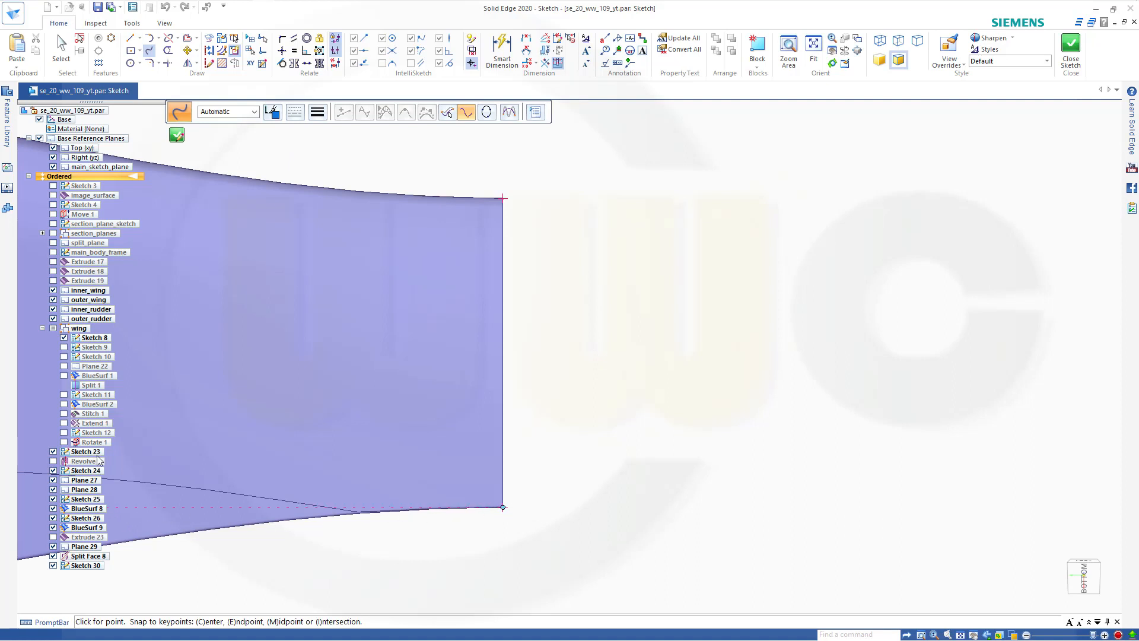
left_click(53, 452)
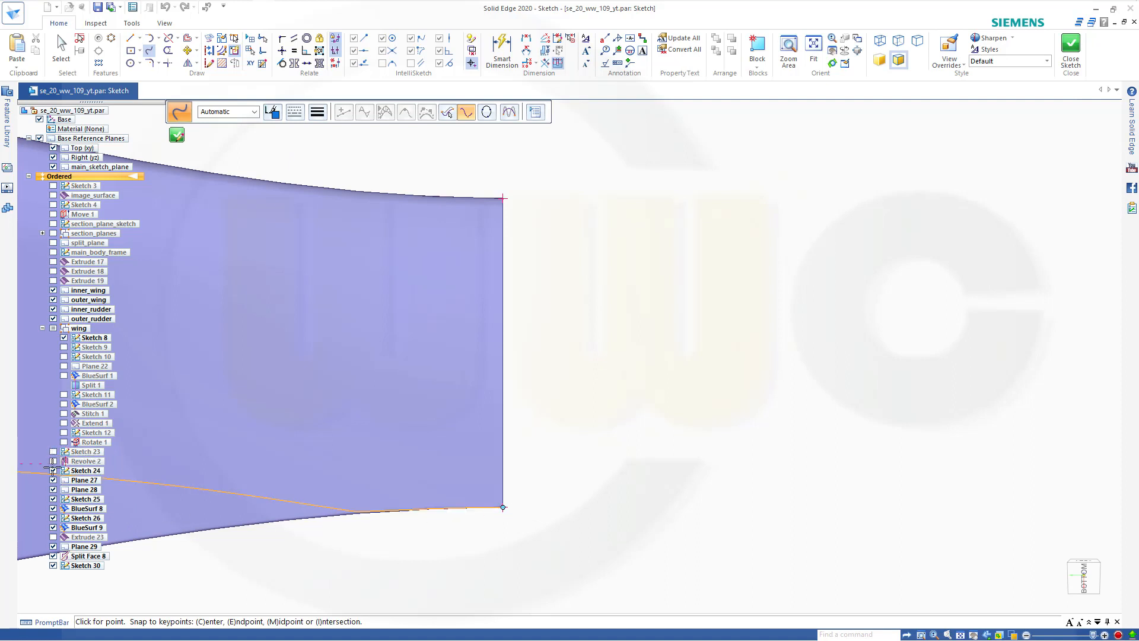
left_click(54, 471)
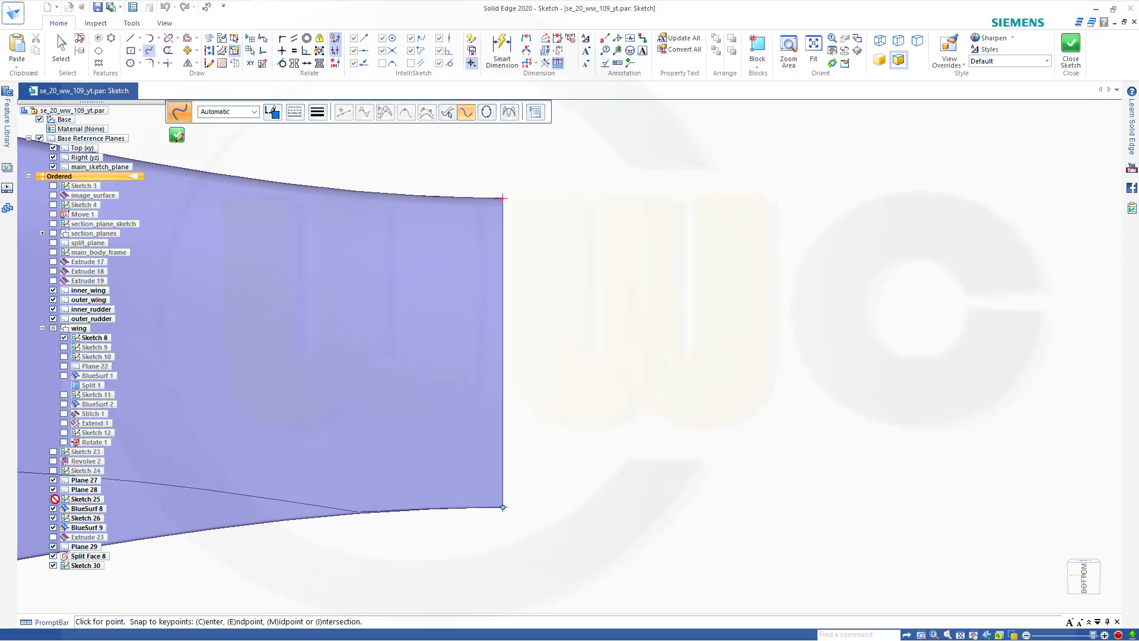
left_click(53, 499)
left_click(53, 518)
Draw a rounded, outward-bulging curve through three intermediate points between the two corners of the blade's small end.
left_click(503, 197)
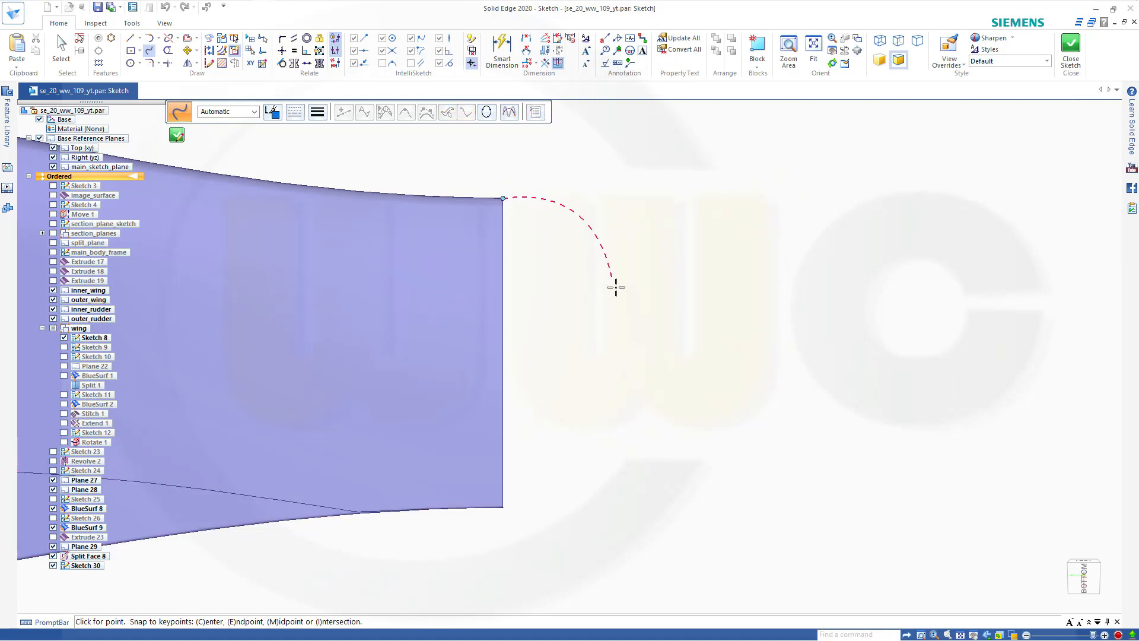
mouse_move(625, 315)
left_mouse_down()
mouse_move(633, 368)
mouse_move(615, 453)
mouse_move(466, 540)
mouse_move(493, 533)
left_mouse_up()
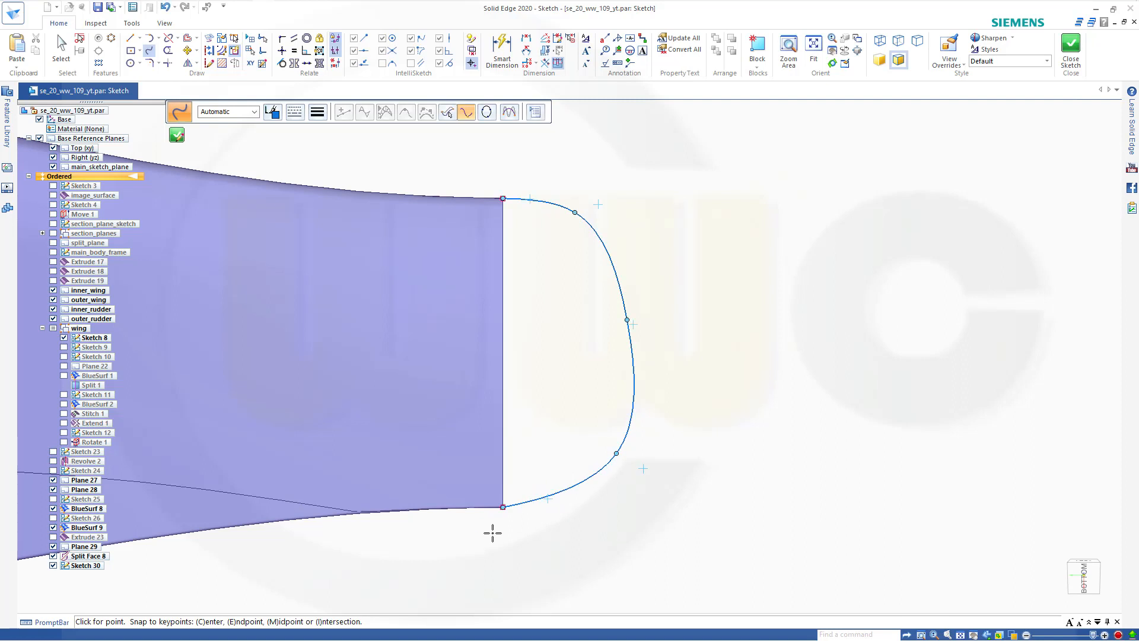
key("Escape")
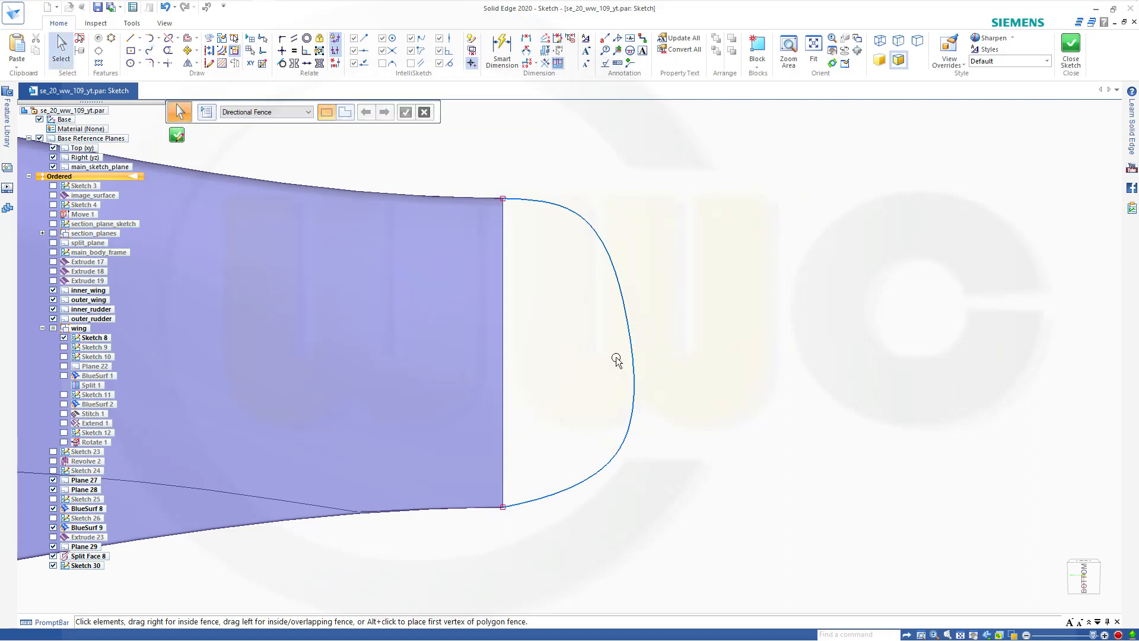
Reshape the end curve by moving its middle, upper and lower control points into a smoother, more even arc.
left_click(635, 360)
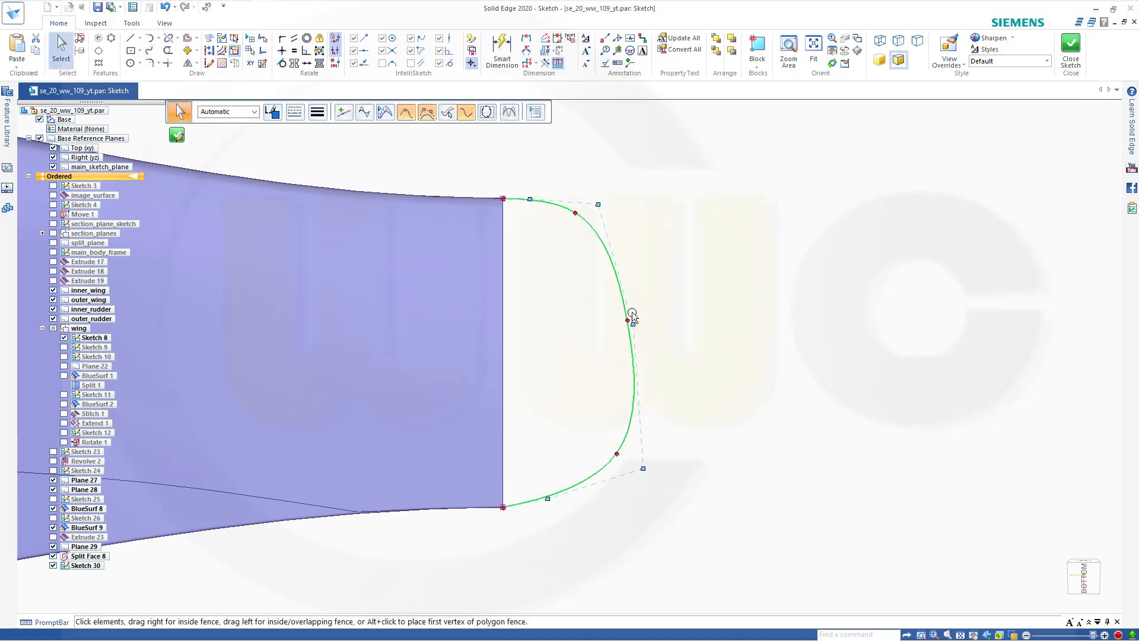
left_click_drag(635, 324, 647, 315)
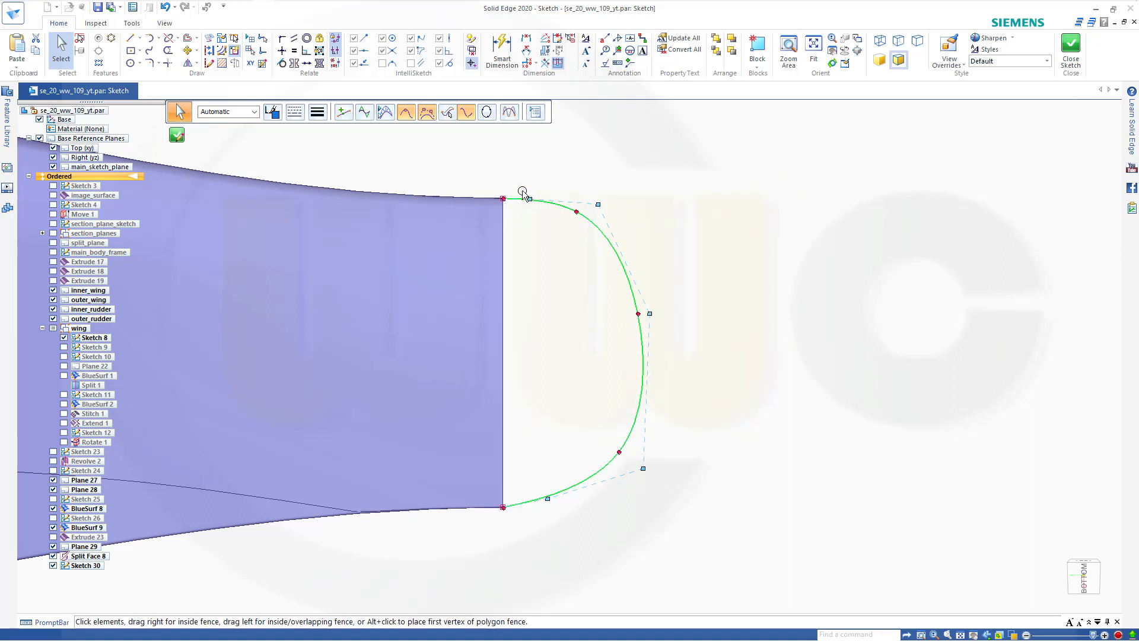
left_click_drag(529, 199, 536, 200)
left_click_drag(644, 468, 635, 461)
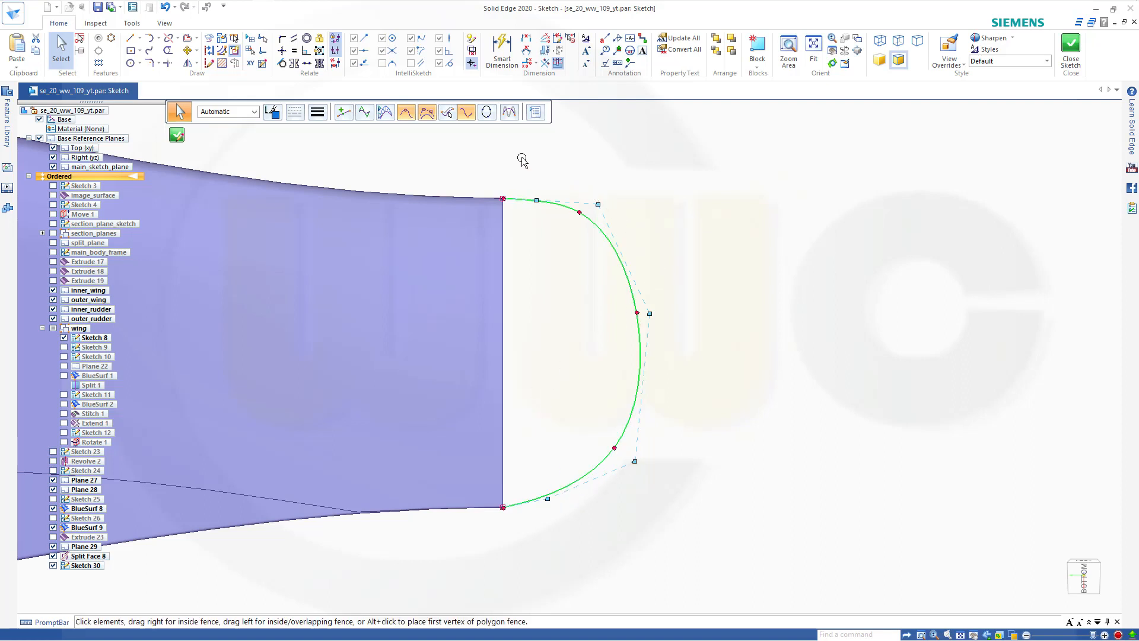
Make the end curve tangent to the blade's upper and lower edges at both of its endpoints.
left_click(592, 169)
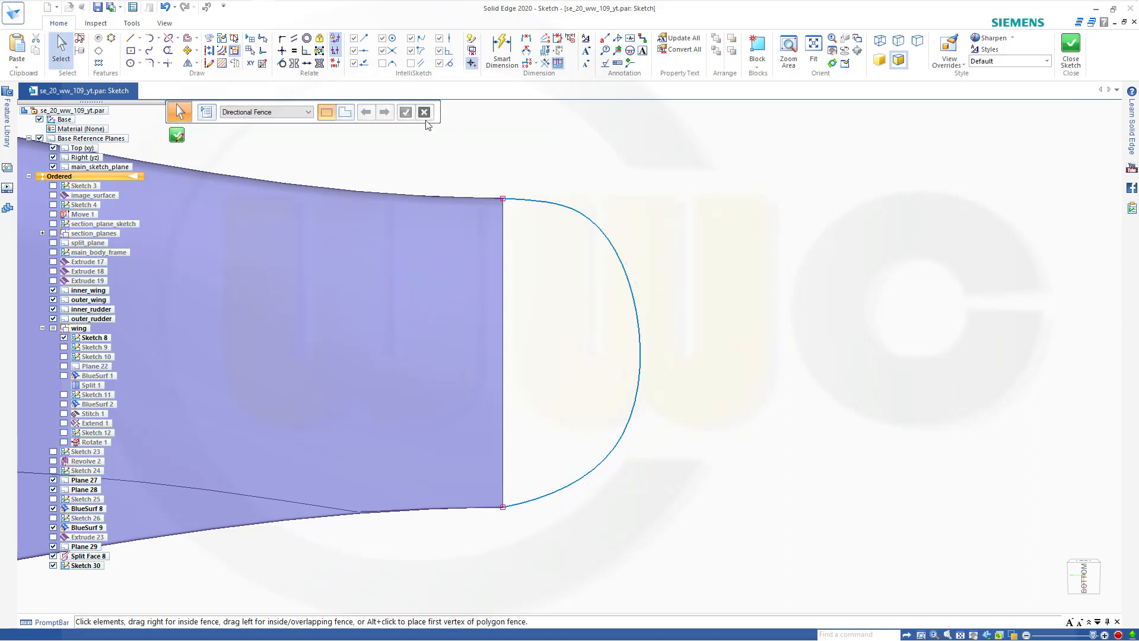
left_click(282, 62)
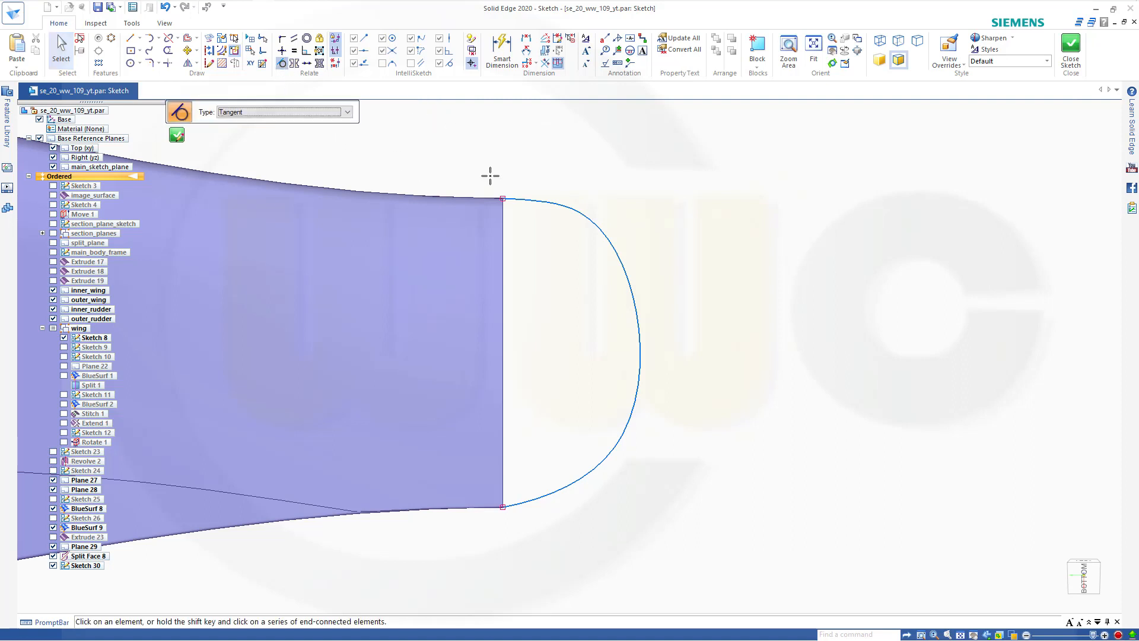
left_click(522, 198)
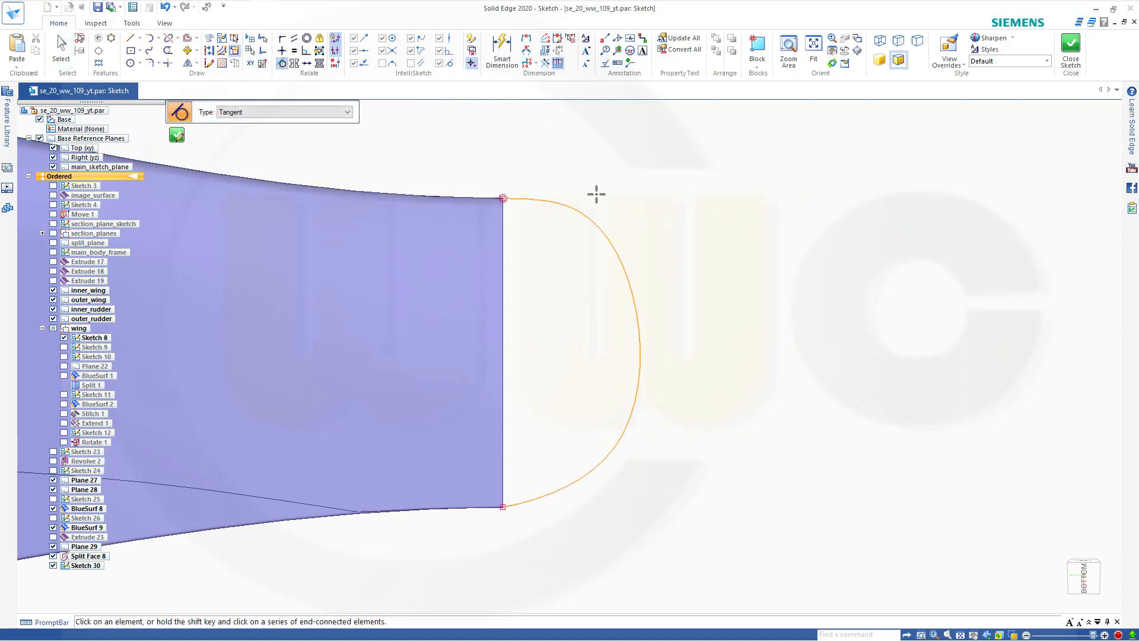
left_click(479, 509)
left_click(521, 504)
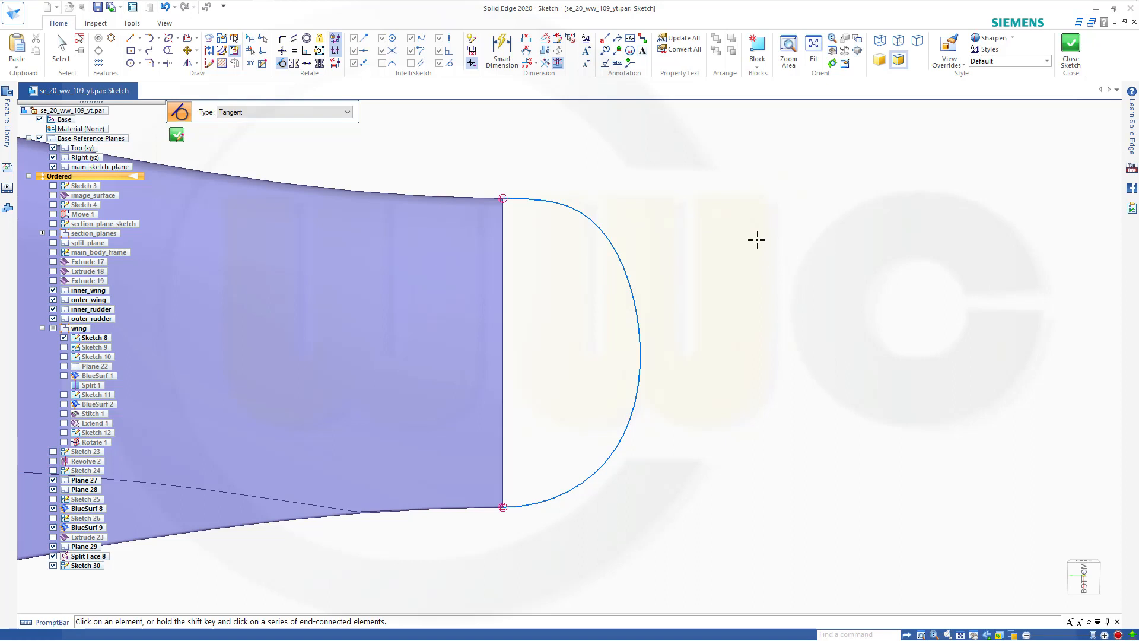
key("Escape")
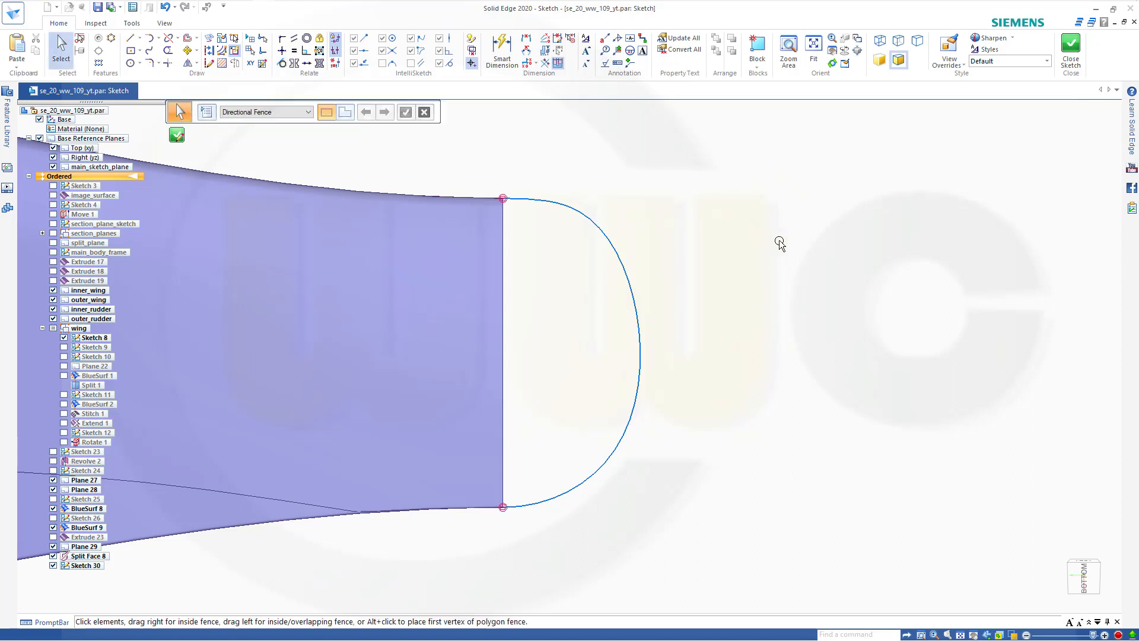
Close and finish the end-curve sketch.
left_click(1071, 48)
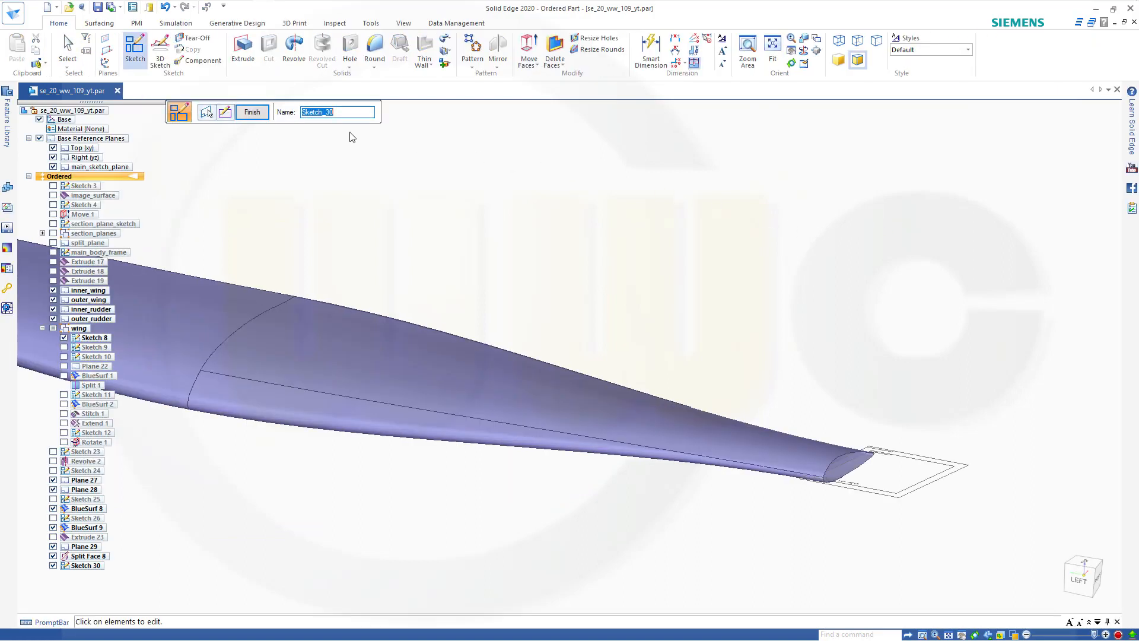
left_click(255, 113)
left_click(252, 110)
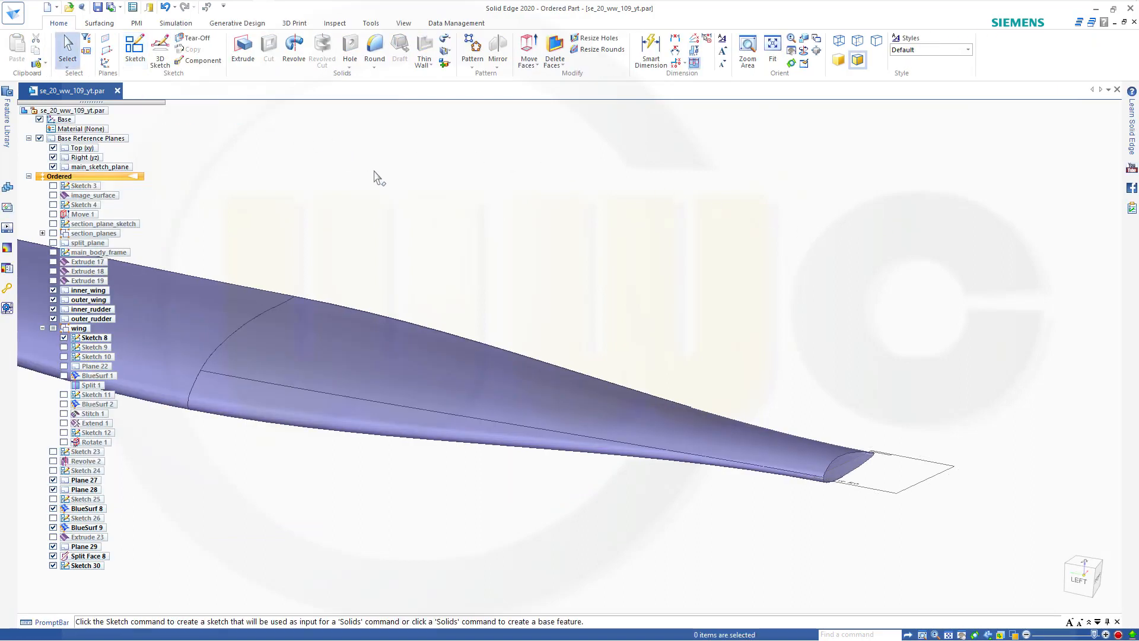
left_click(83, 566)
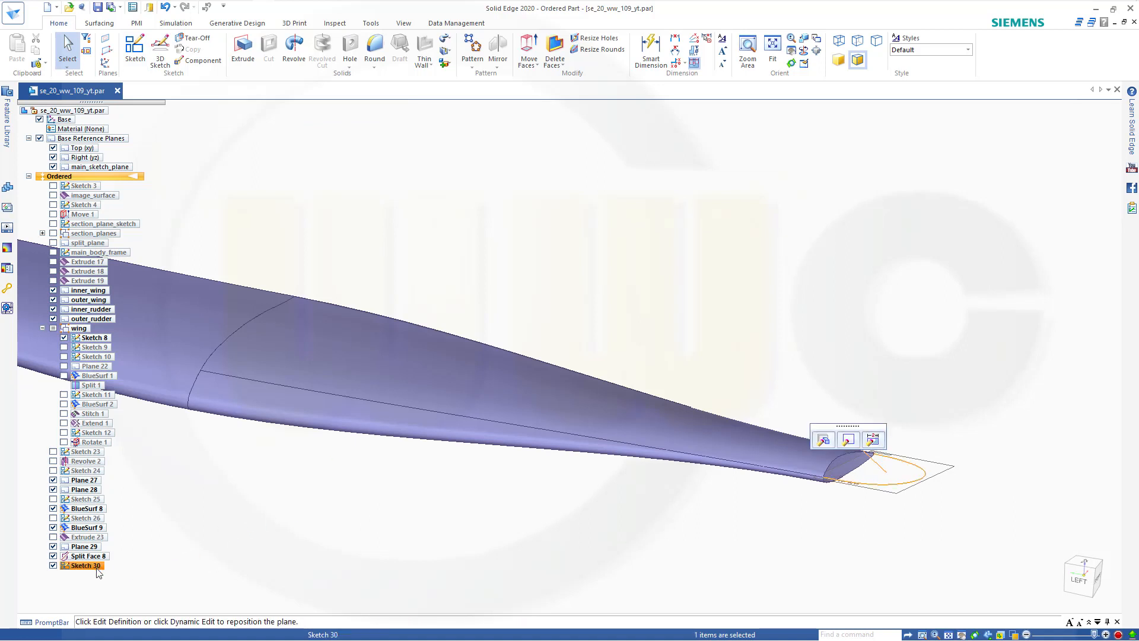
right_click(98, 572)
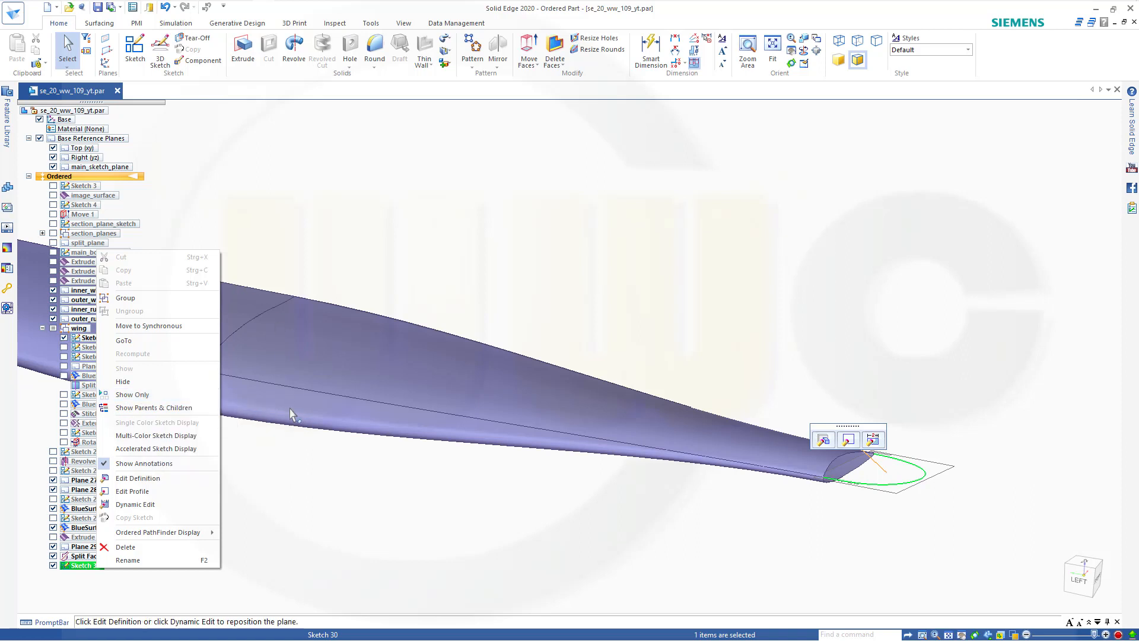
left_click(295, 475)
left_click(580, 513)
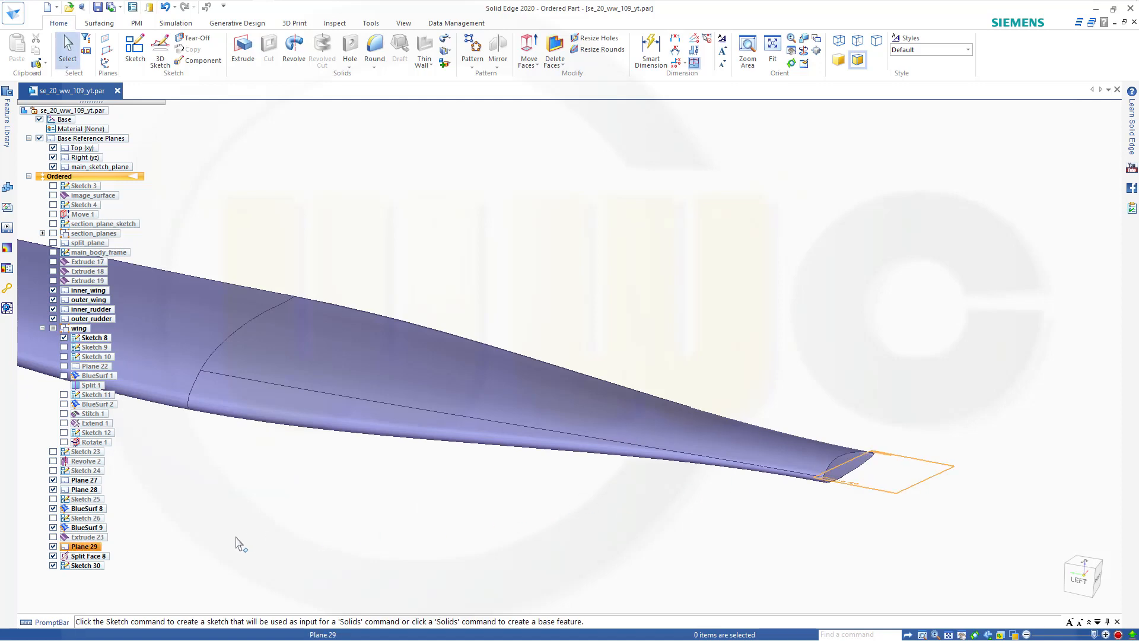
left_click(88, 565)
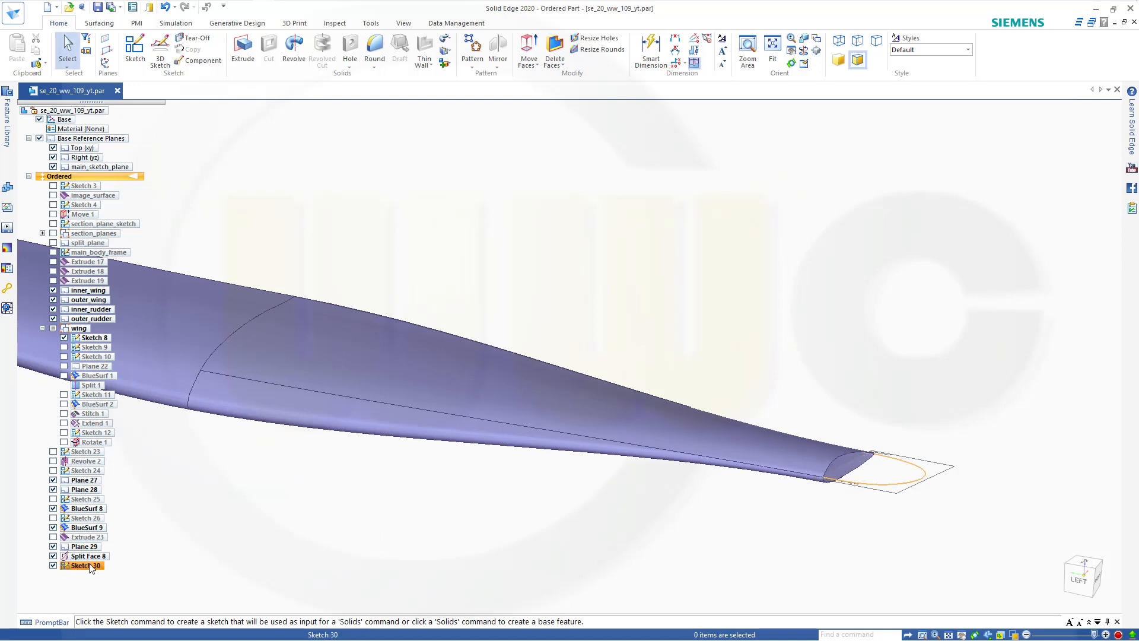
left_click(245, 535)
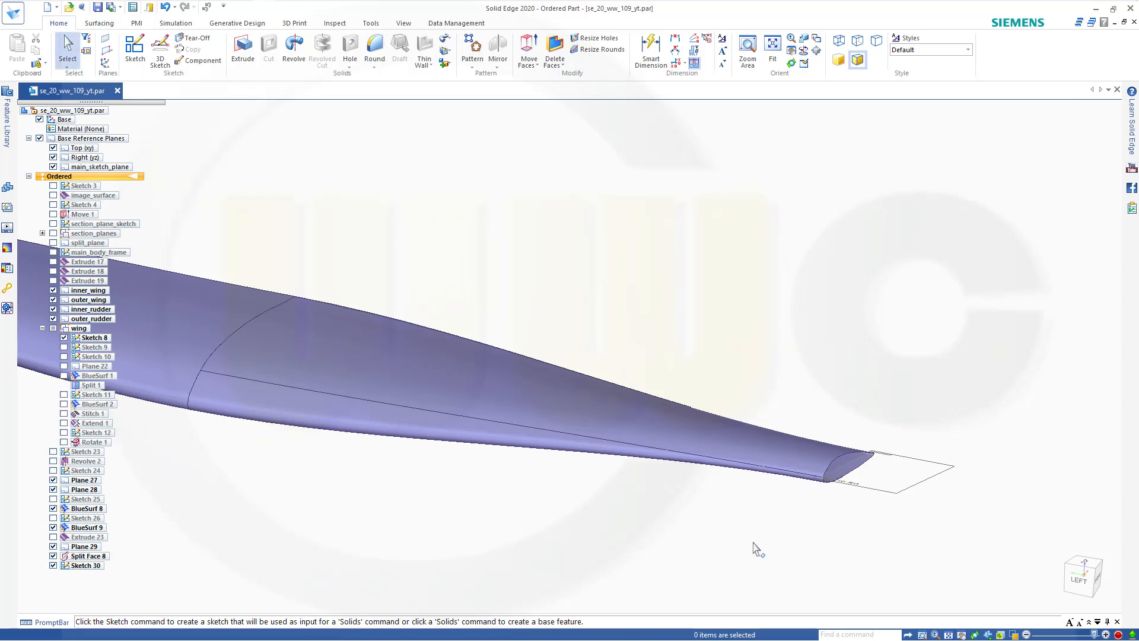
Save the part file.
scroll(836, 549, "up", 3)
scroll(1030, 401, "up", 5)
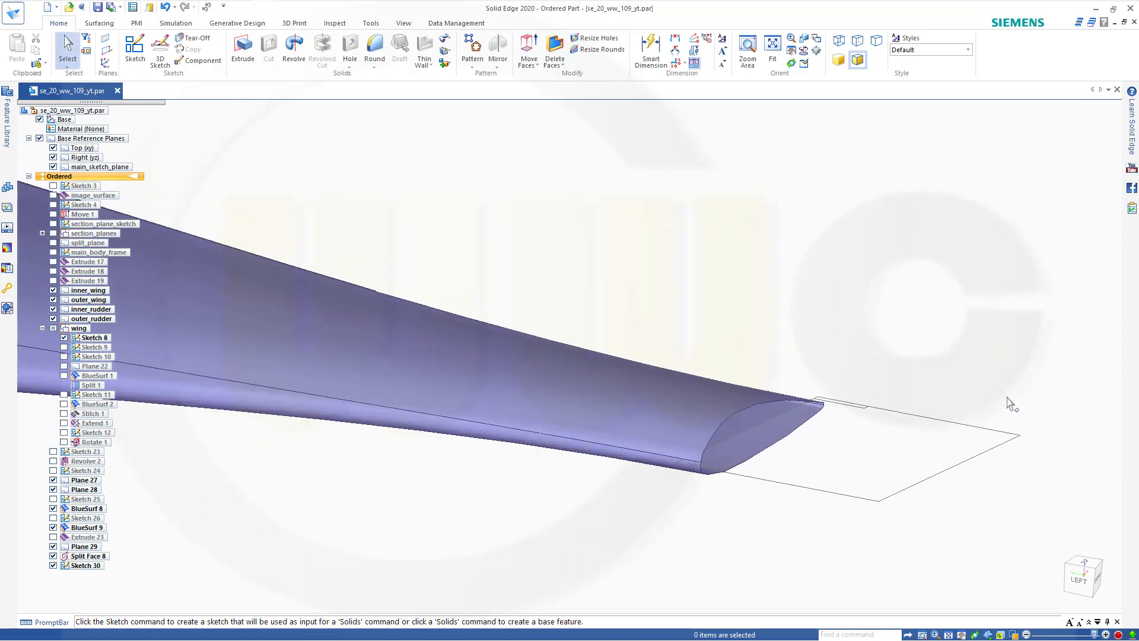
scroll(912, 426, "down", 5)
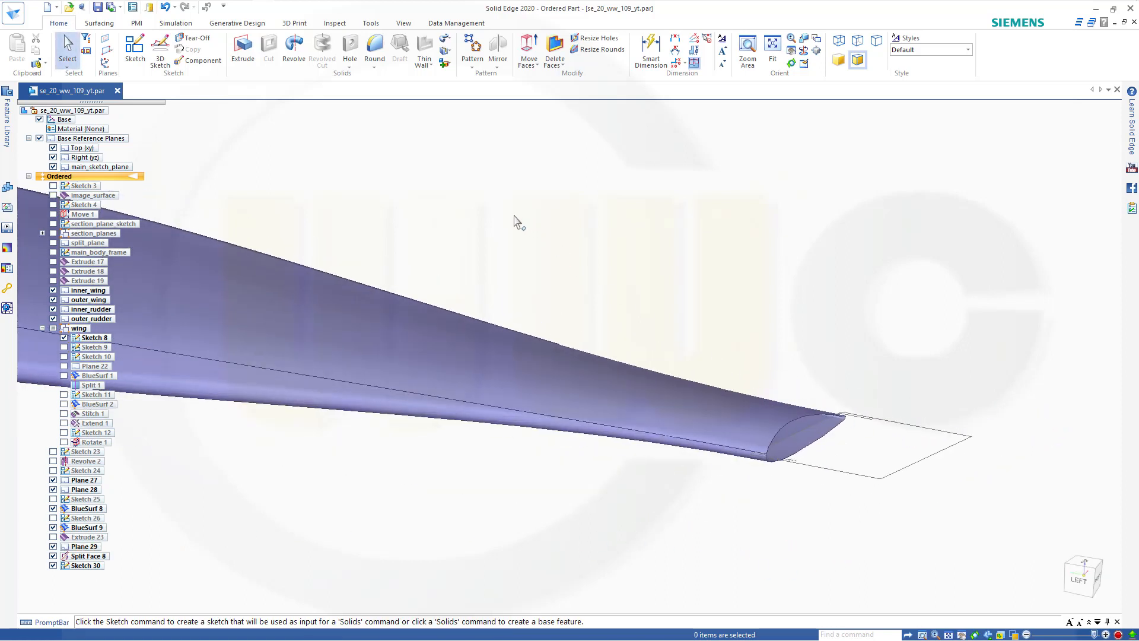
left_click(98, 8)
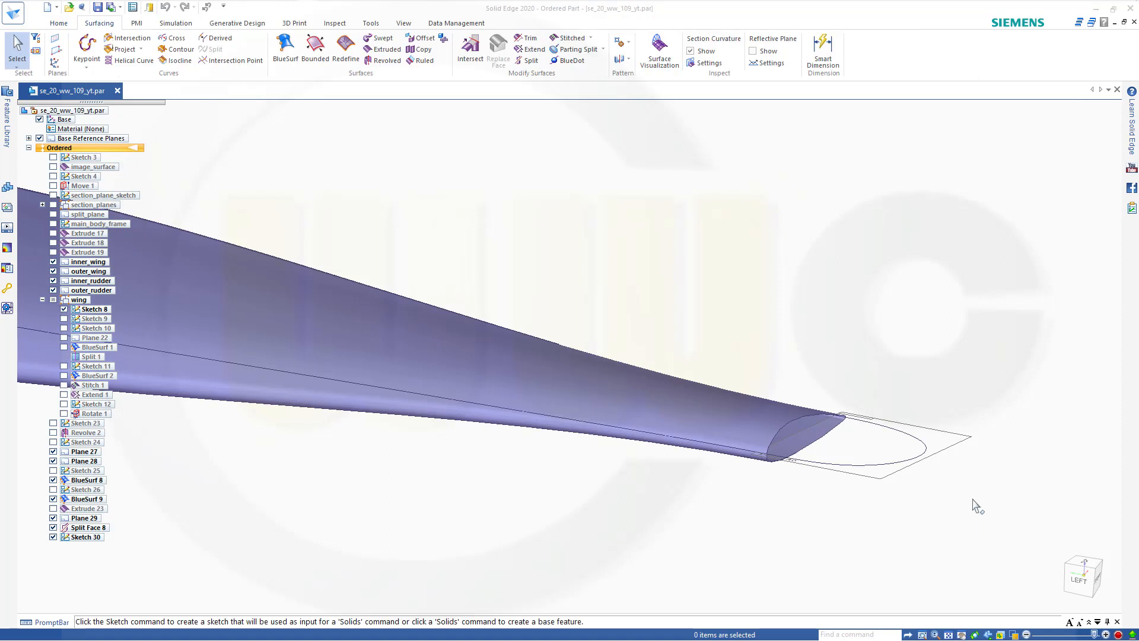
Extrude the rounded end curve as a 15 mm surface downward from the plane at the blade's small end.
scroll(968, 499, "up", 4)
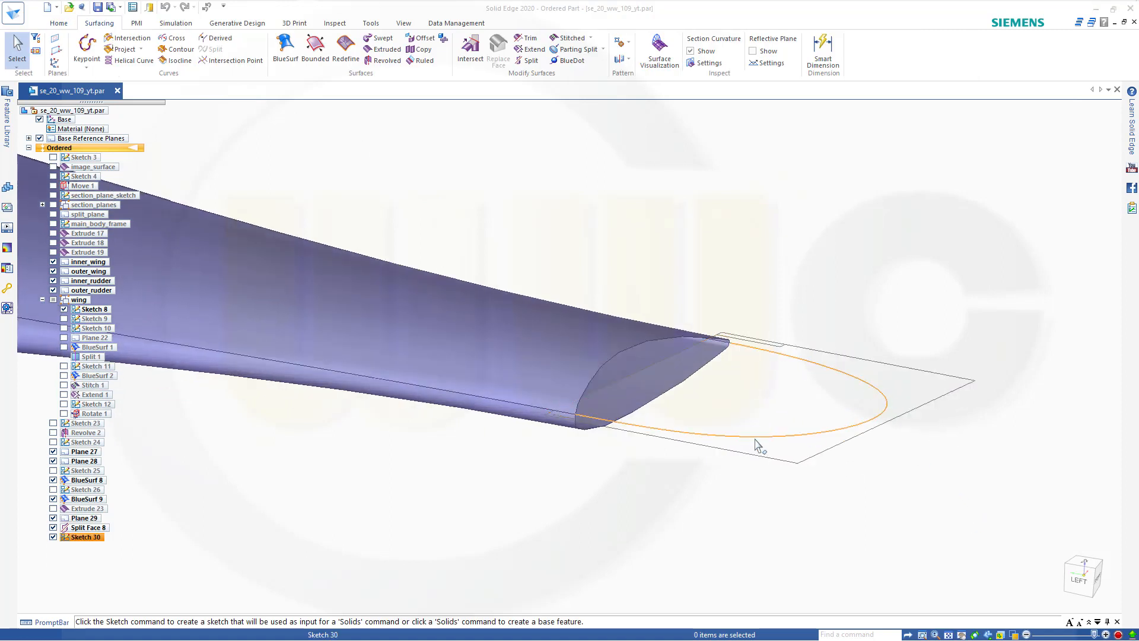
scroll(374, 177, "down", 2)
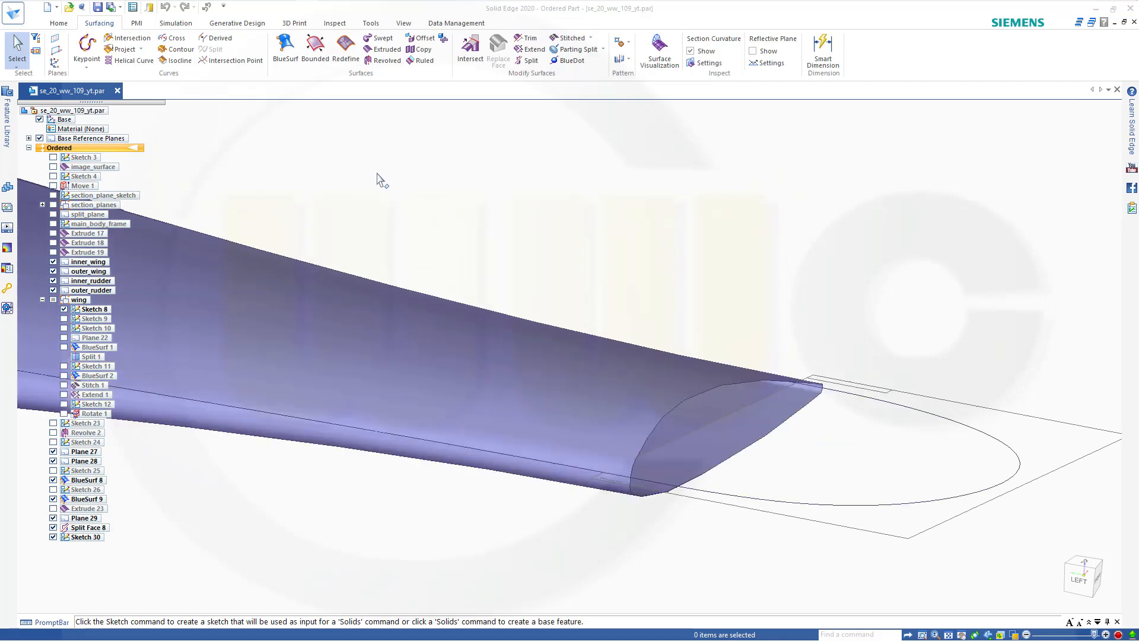
scroll(463, 240, "up", 2)
scroll(433, 516, "up", 1)
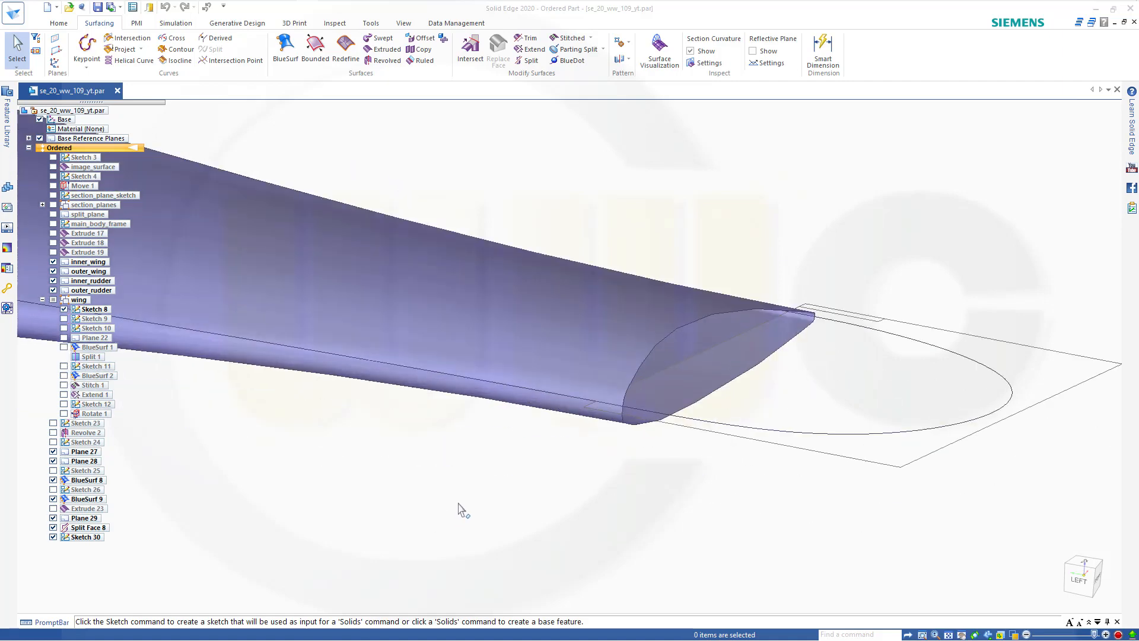
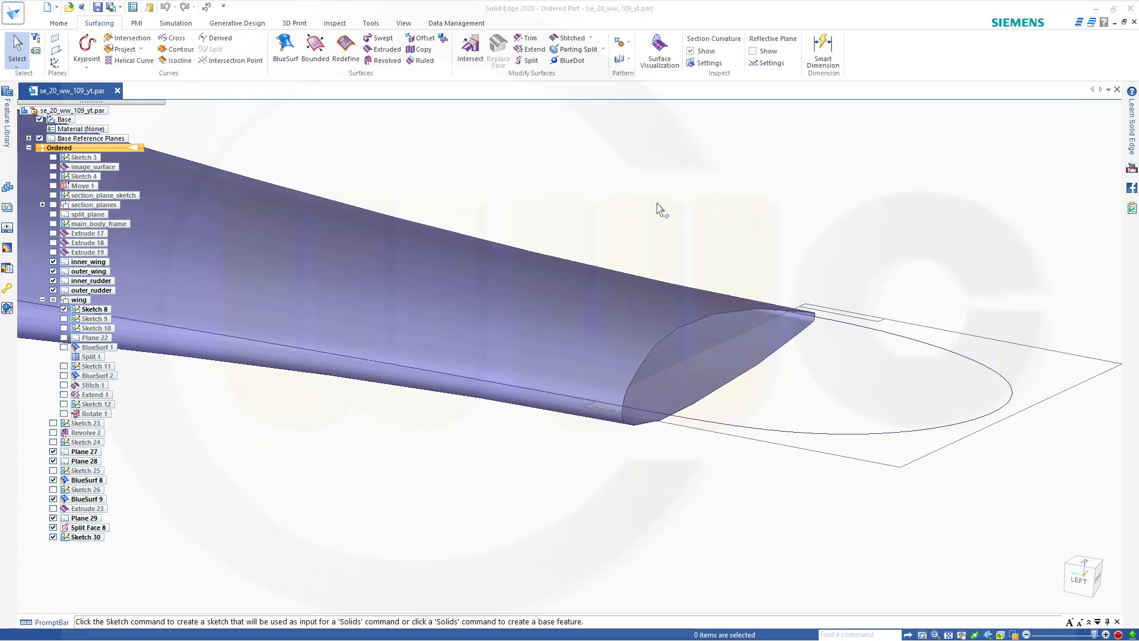
scroll(735, 510, "up", 1)
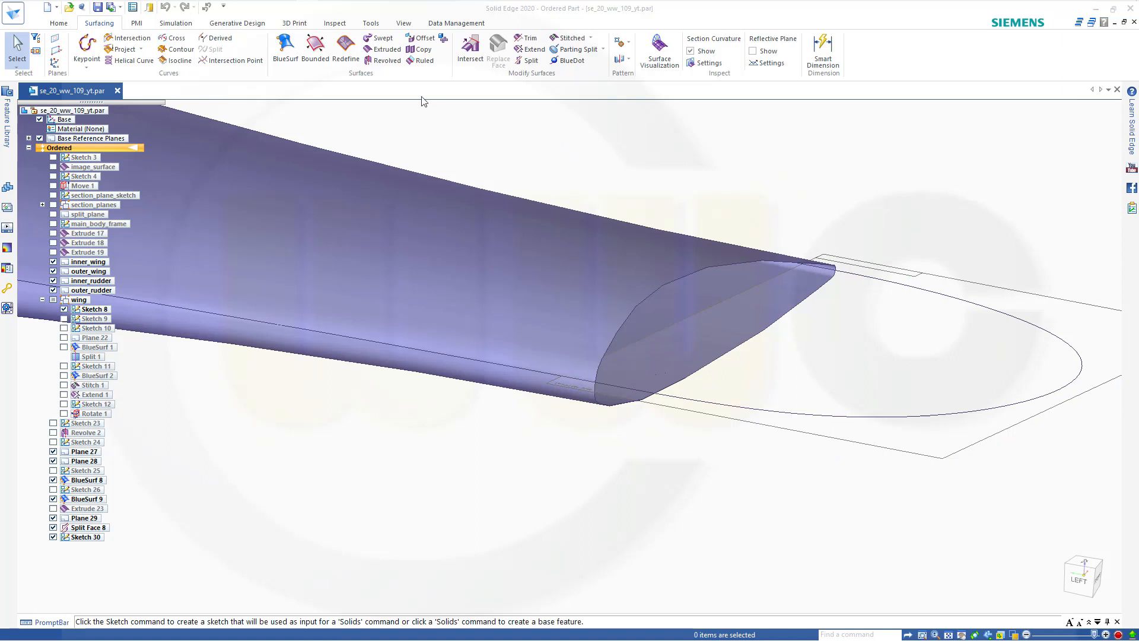
left_click(386, 49)
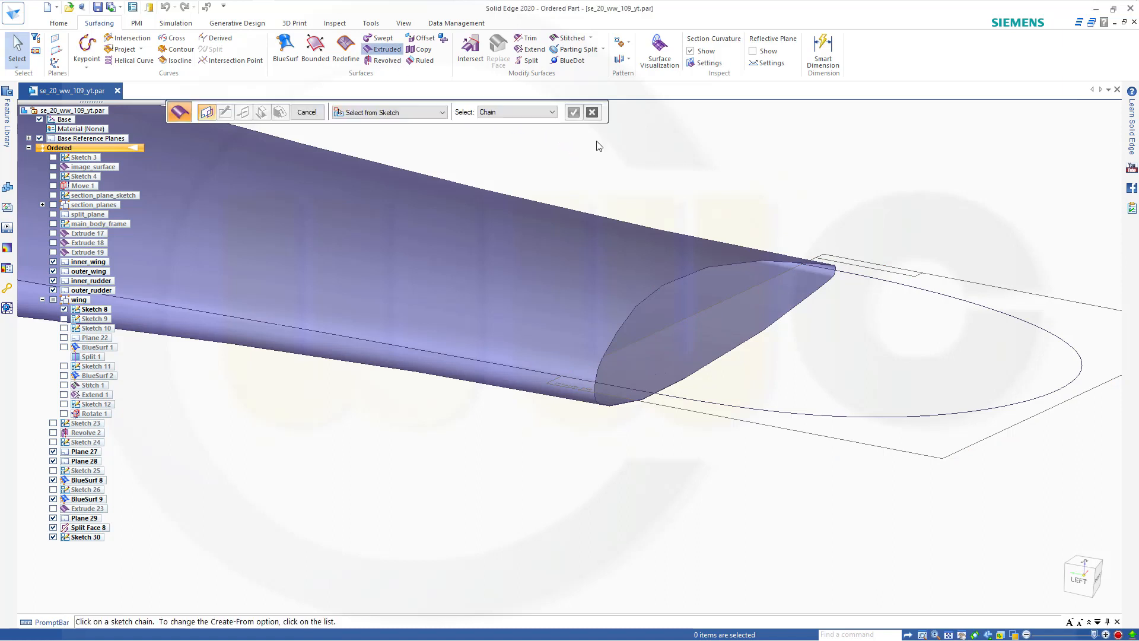
left_click(776, 418)
right_click(777, 451)
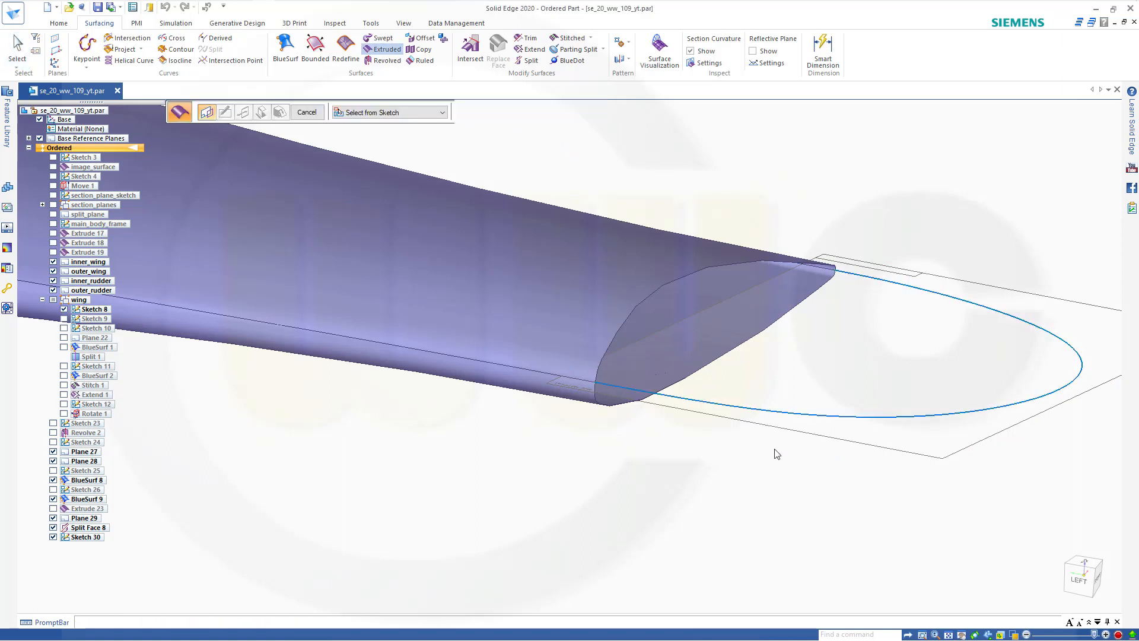
left_click(771, 422)
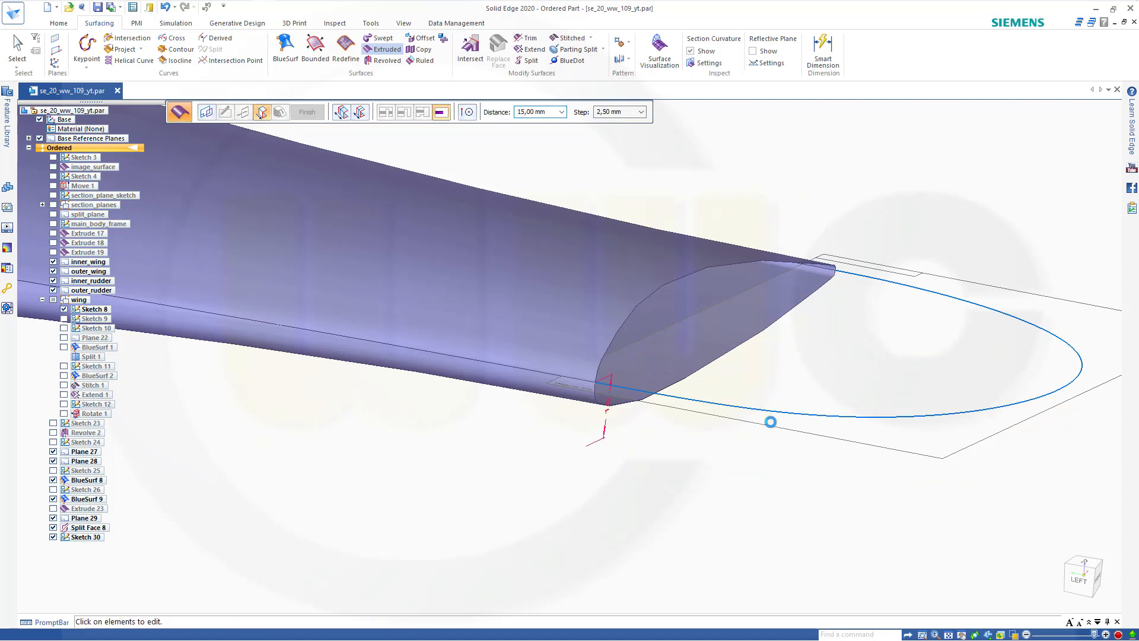
left_click(307, 112)
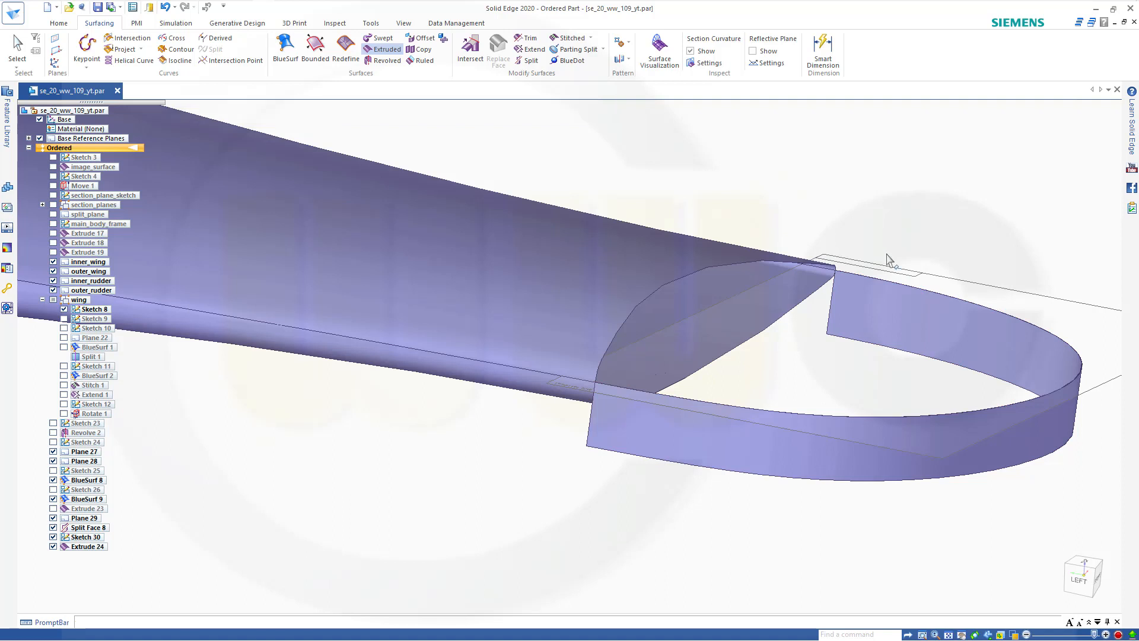
key("Escape")
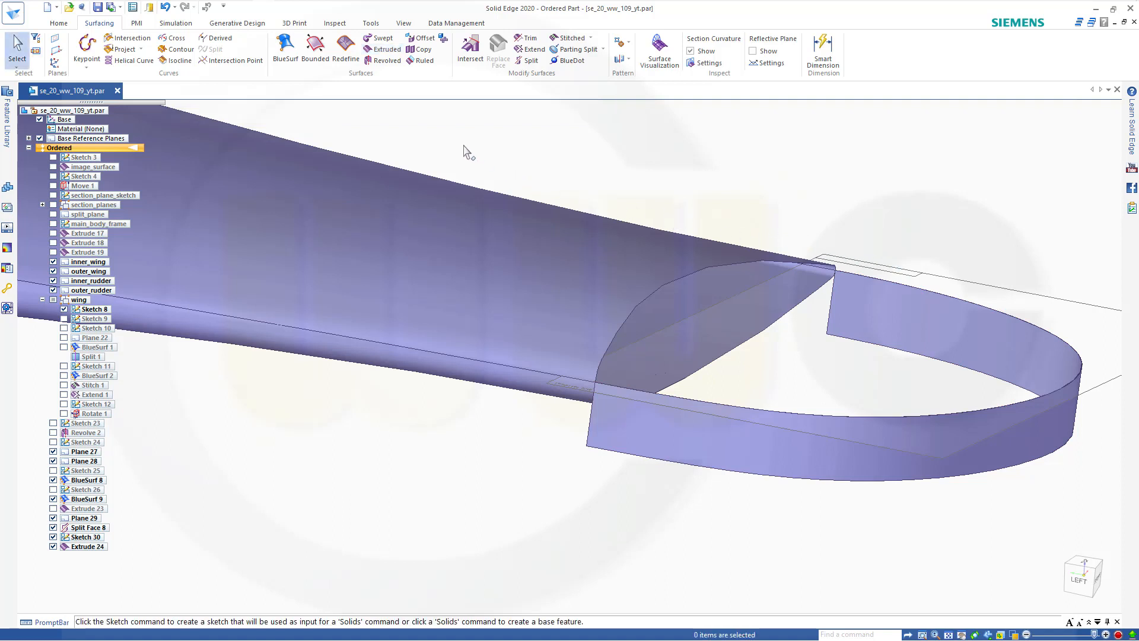
Start a BlueSurf from the upper edge of the blade's open small end to the rounded edge of the extruded surface.
left_click(285, 45)
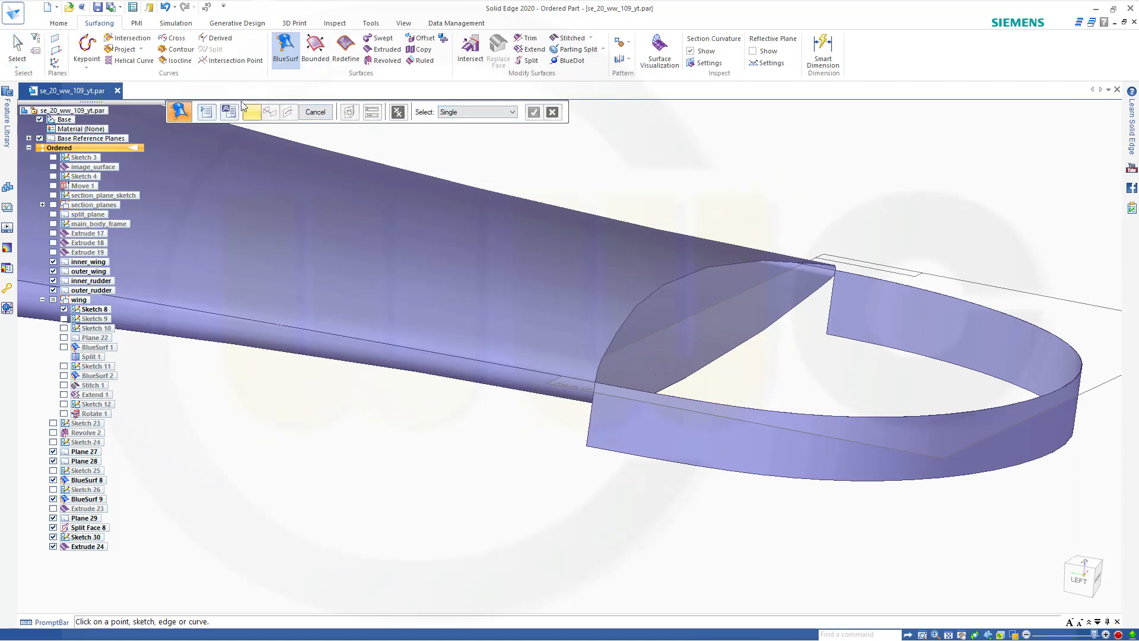
left_click(207, 113)
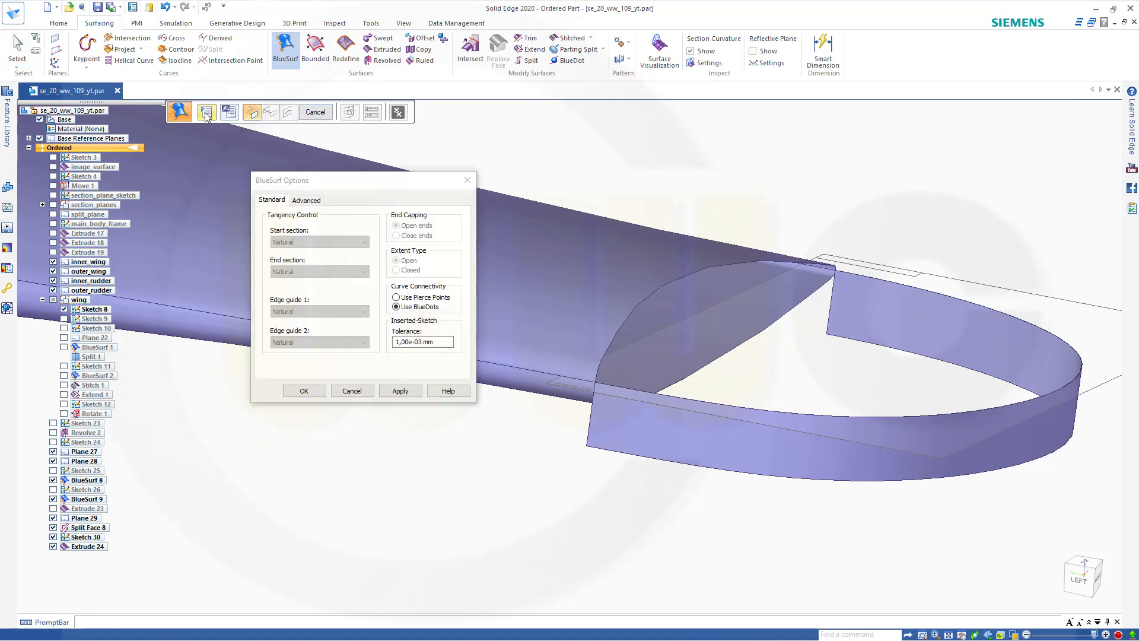
left_click(307, 201)
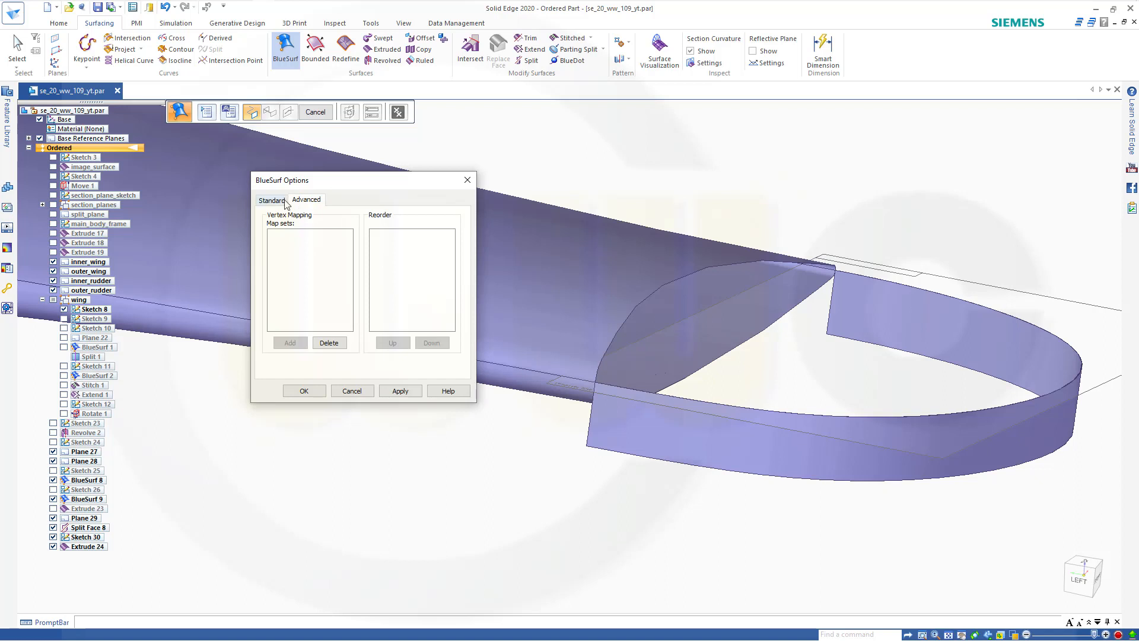
left_click(352, 391)
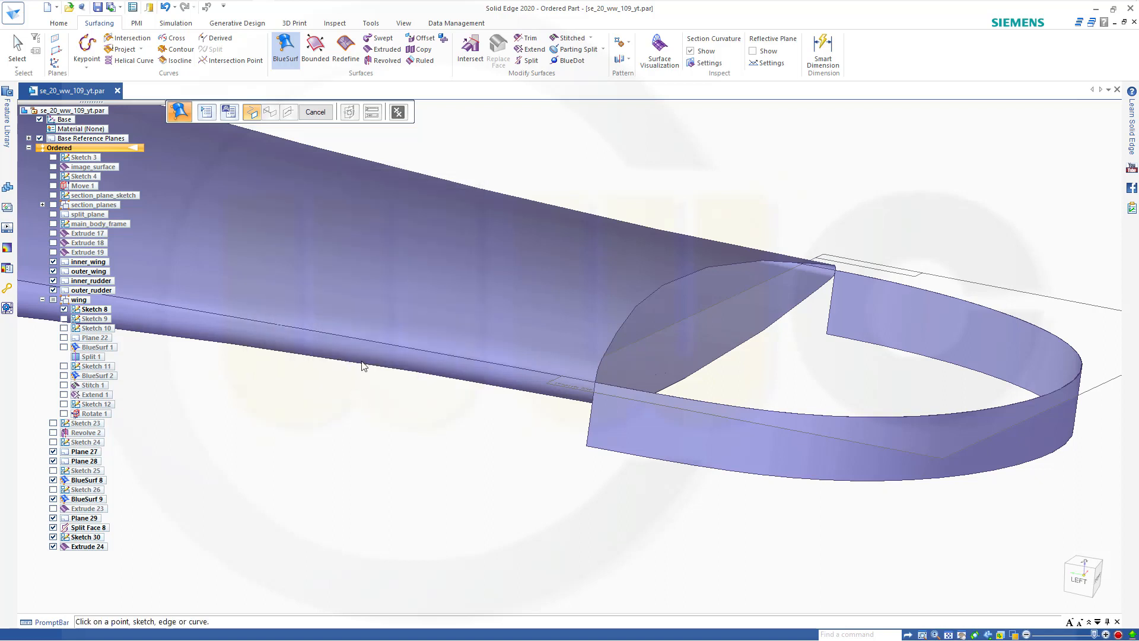
left_click(657, 291)
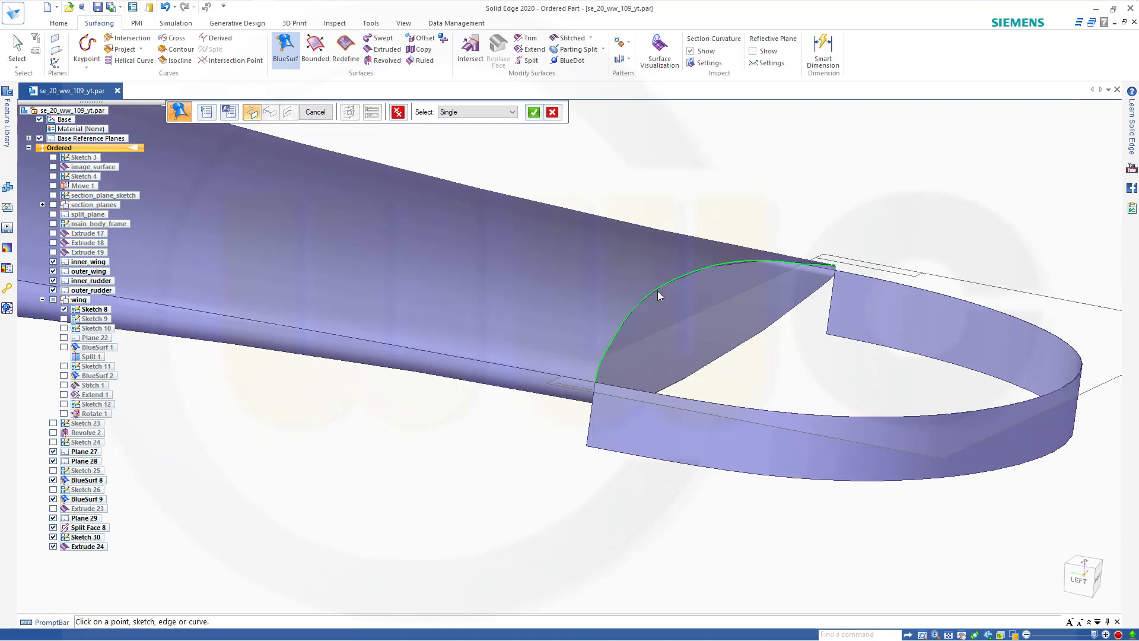
left_click(534, 112)
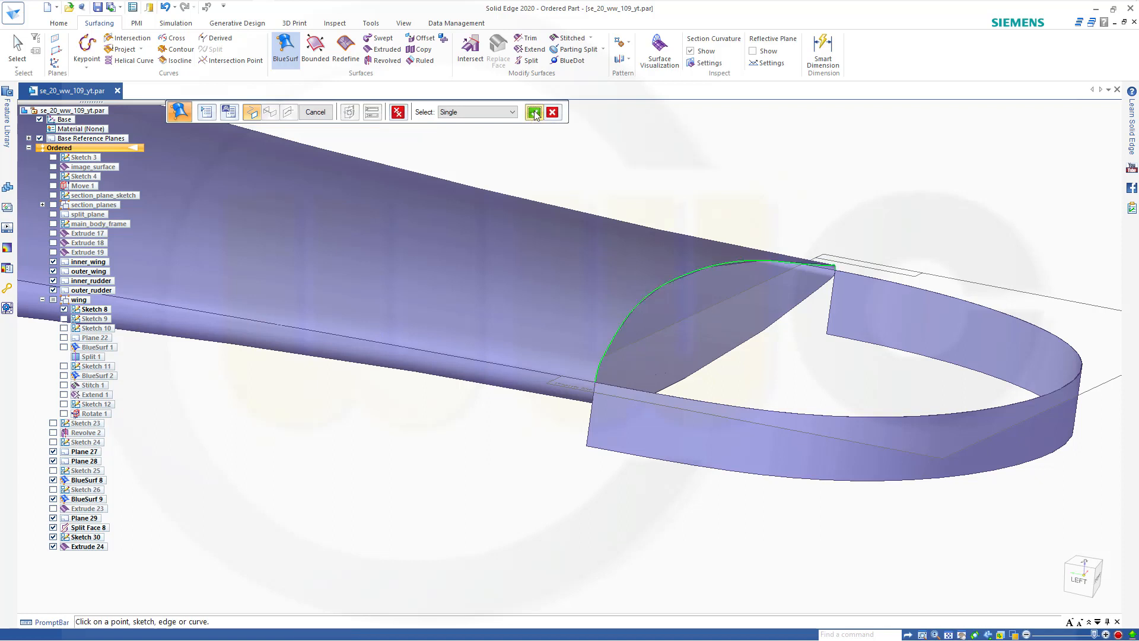
left_click(709, 400)
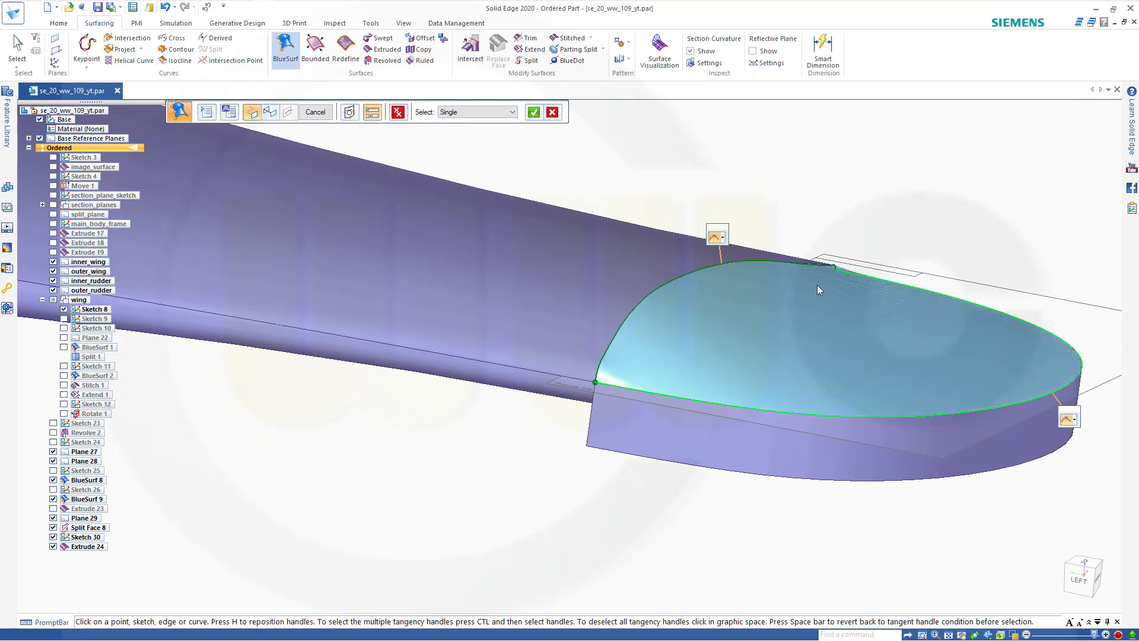
Set both cross sections of the BlueSurf to Tangent Continuous and accept them.
middle_click_drag(945, 280, 811, 282)
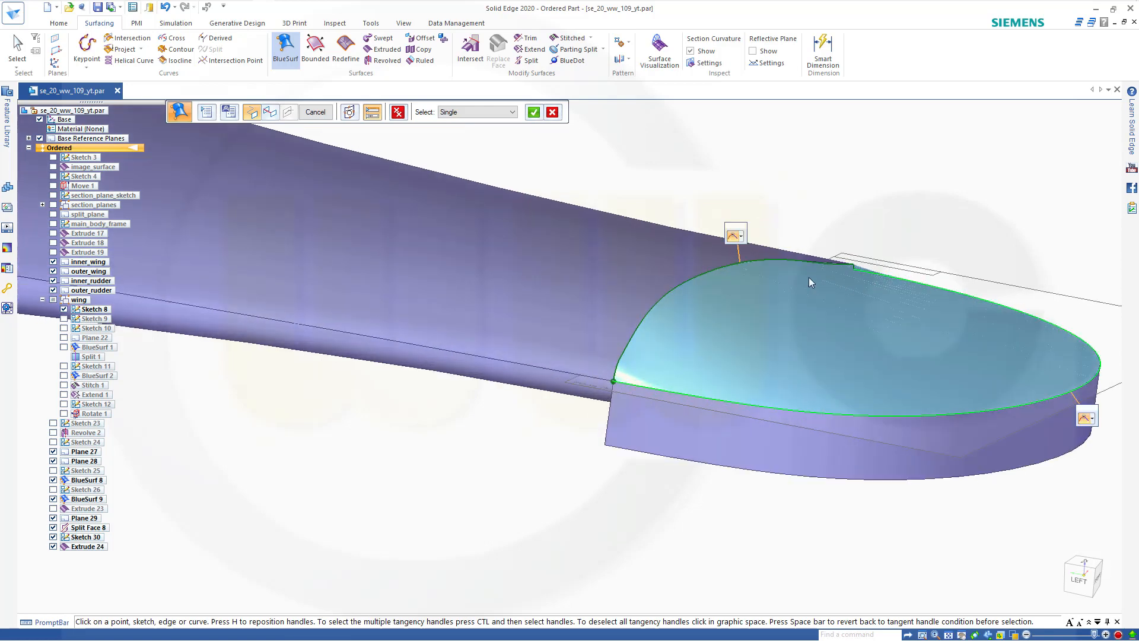
left_click(742, 239)
left_click(763, 291)
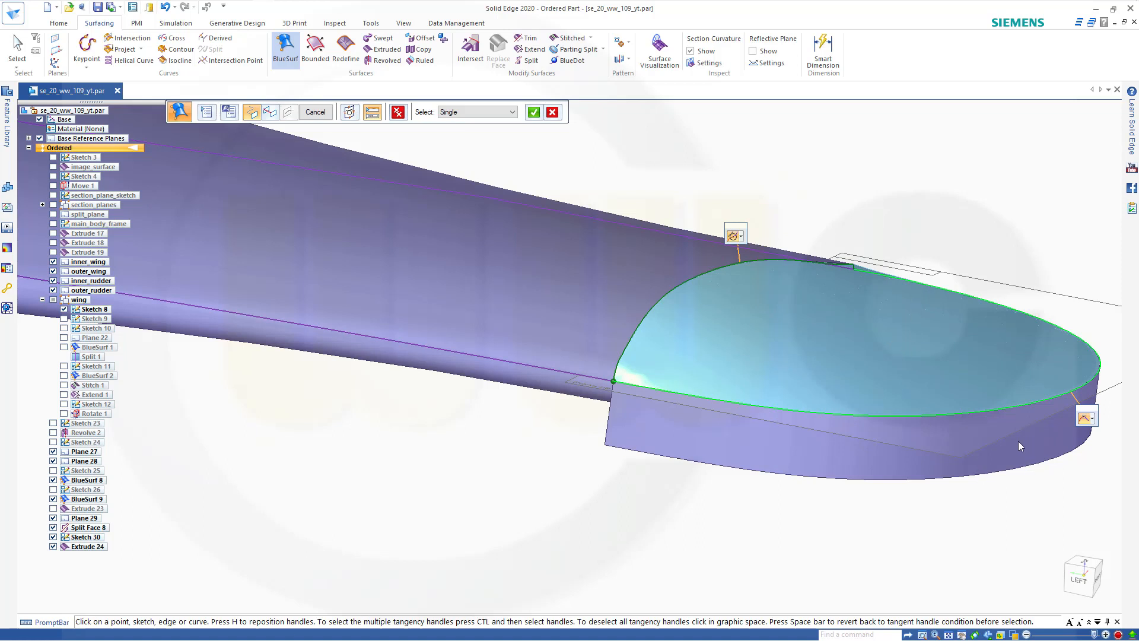
left_click(1093, 420)
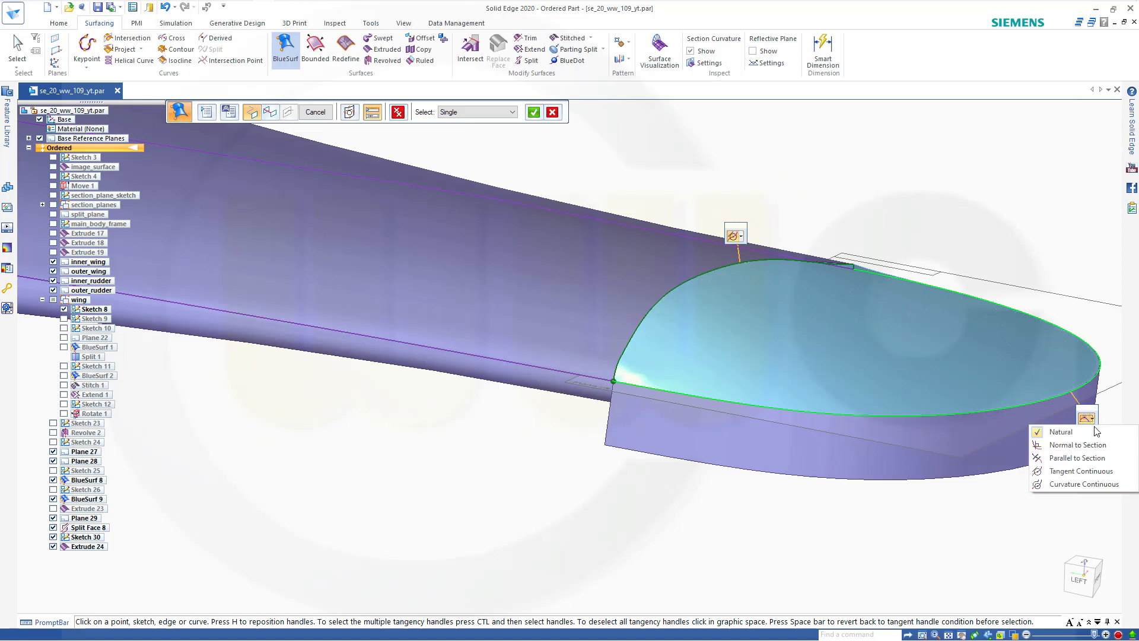
left_click(1086, 445)
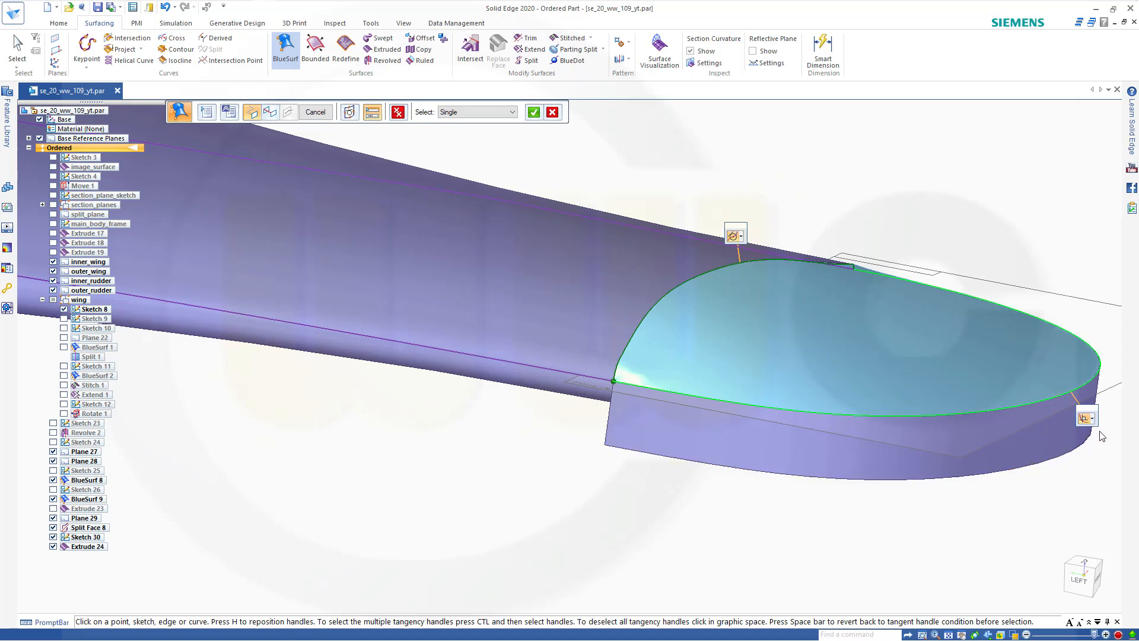
left_click(1091, 421)
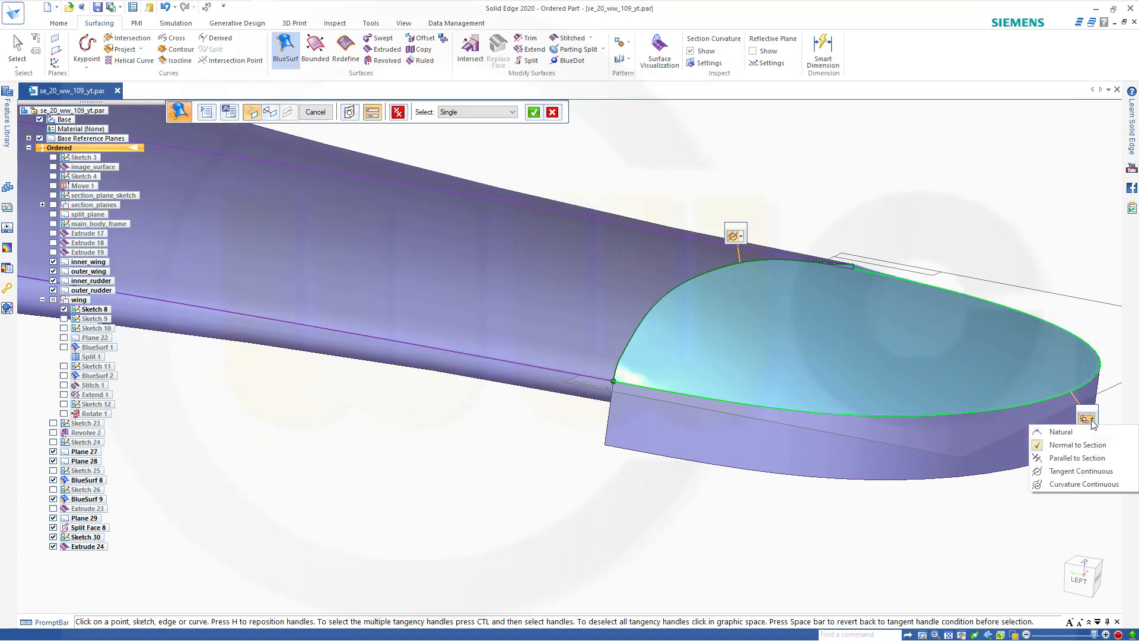
left_click(1072, 472)
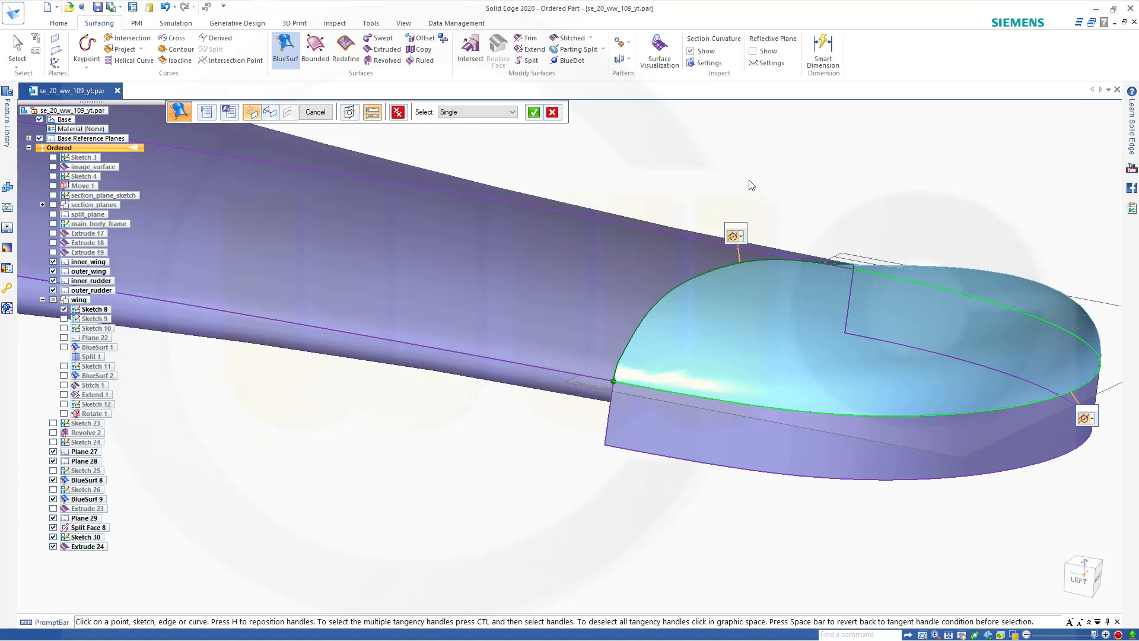
left_click(533, 115)
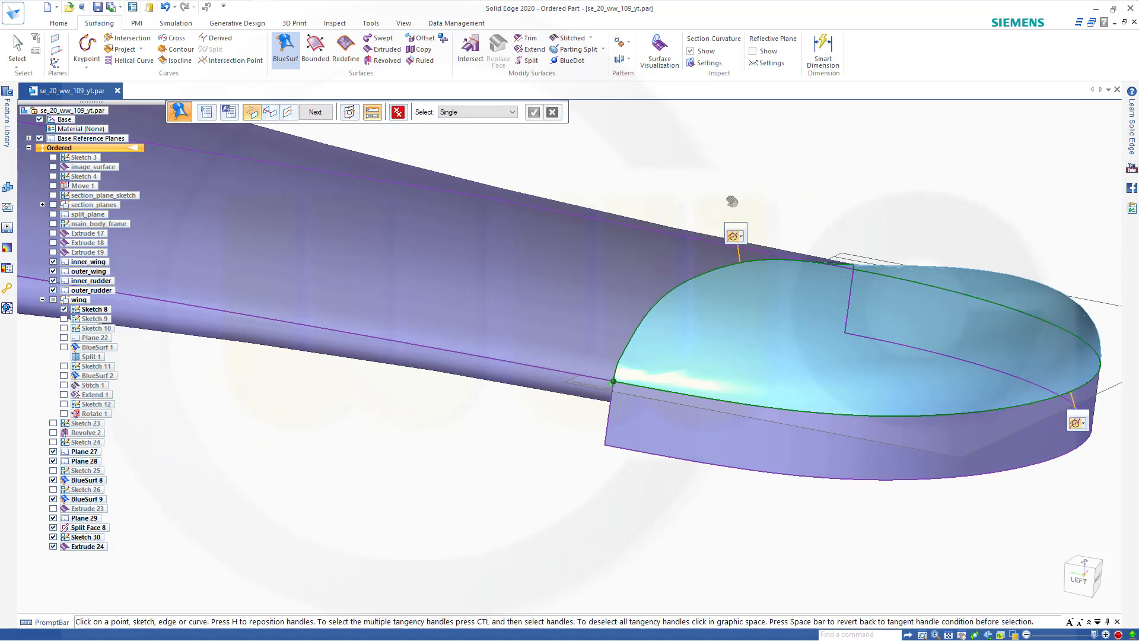
Inspect the BlueSurf preview on the upper side of the wing tip and finish the surface.
middle_click_drag(732, 201, 932, 368)
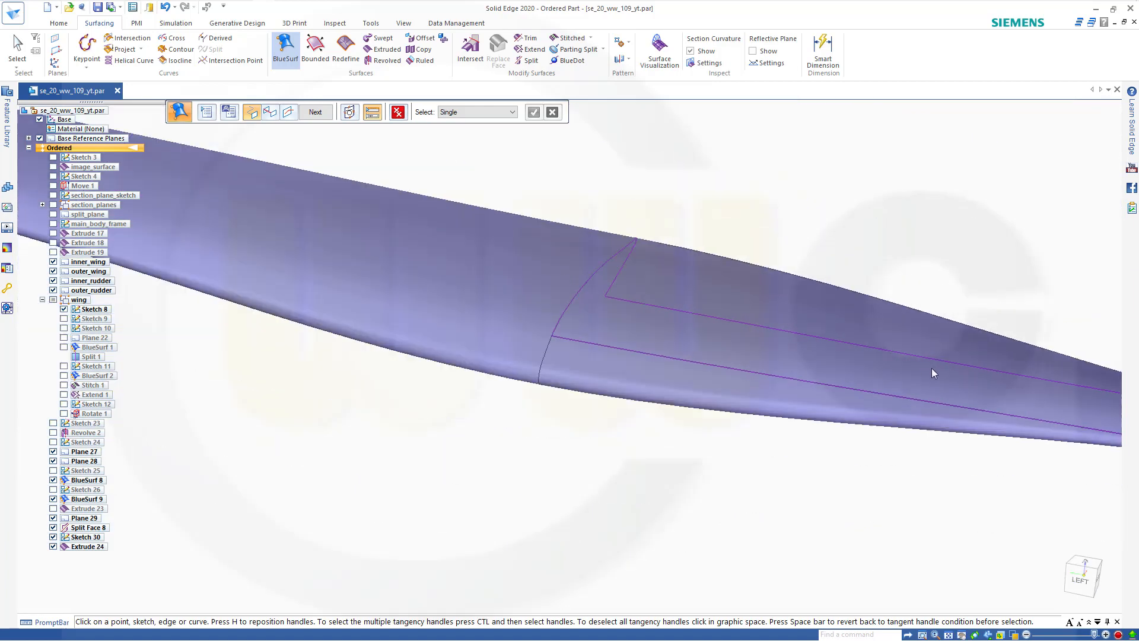
scroll(935, 367, "down", 5)
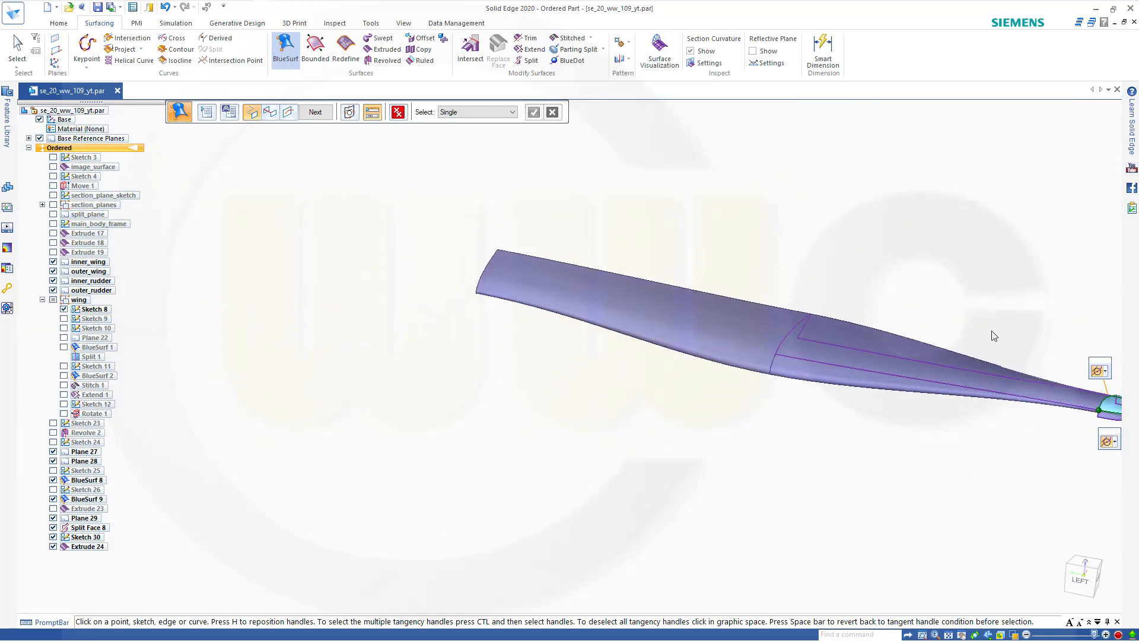
middle_click_drag(968, 328, 628, 360, "shift")
scroll(743, 450, "up", 5)
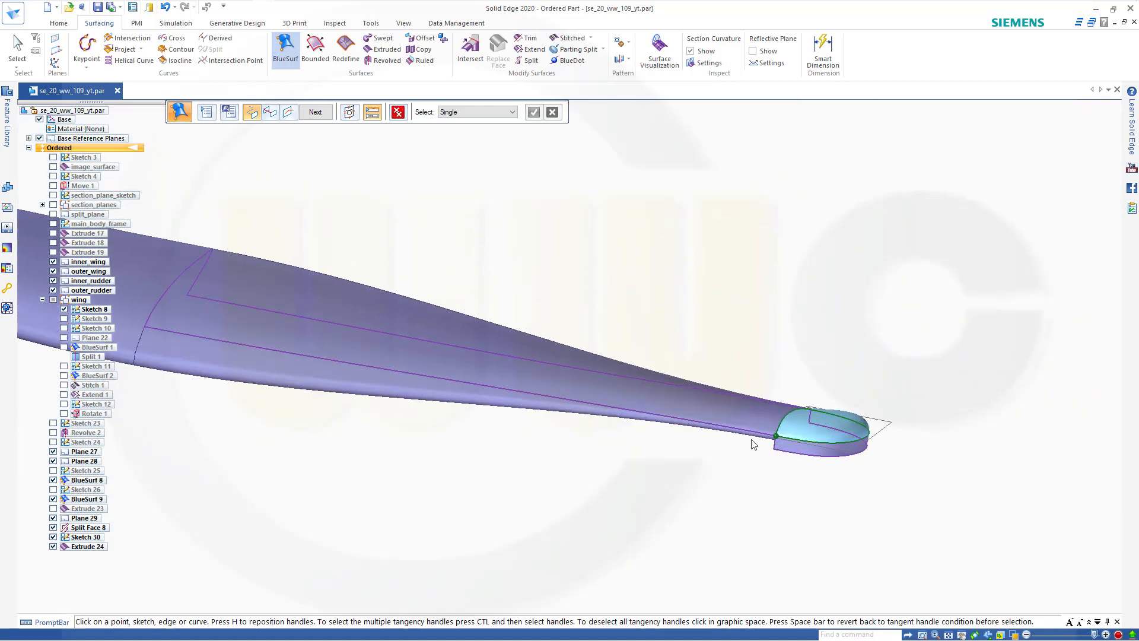
scroll(789, 442, "up", 5)
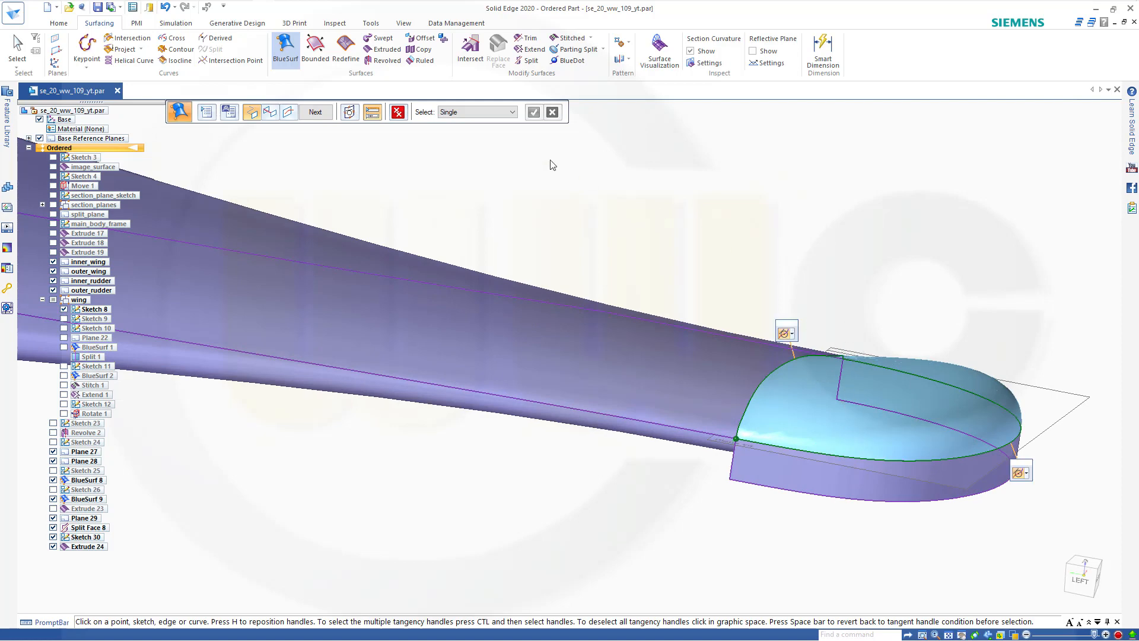
left_click(313, 112)
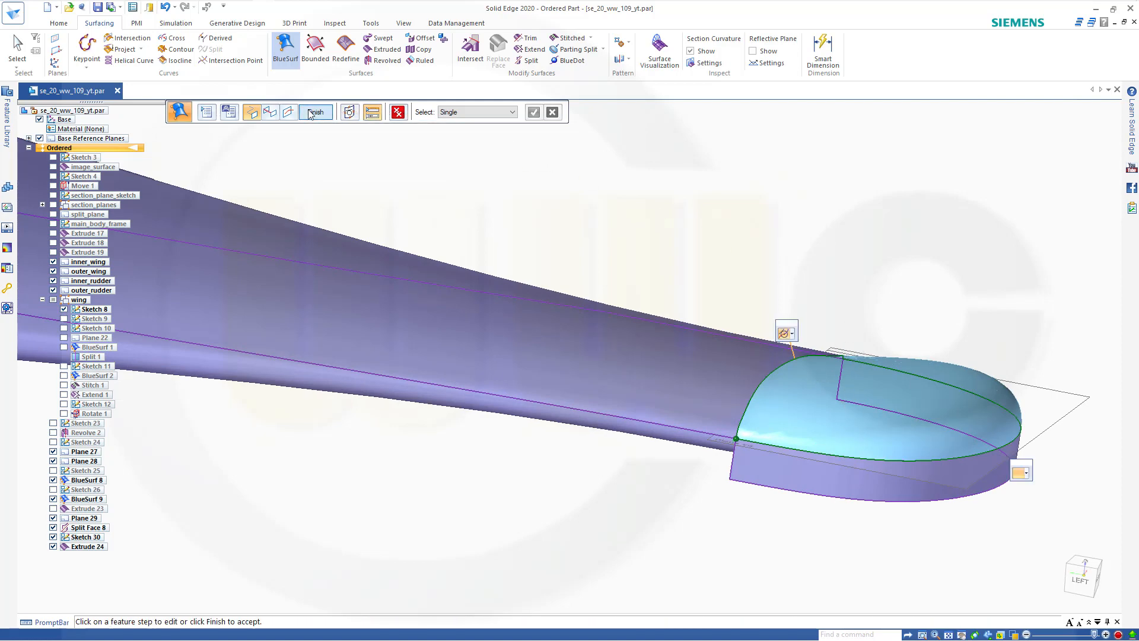
left_click(310, 113)
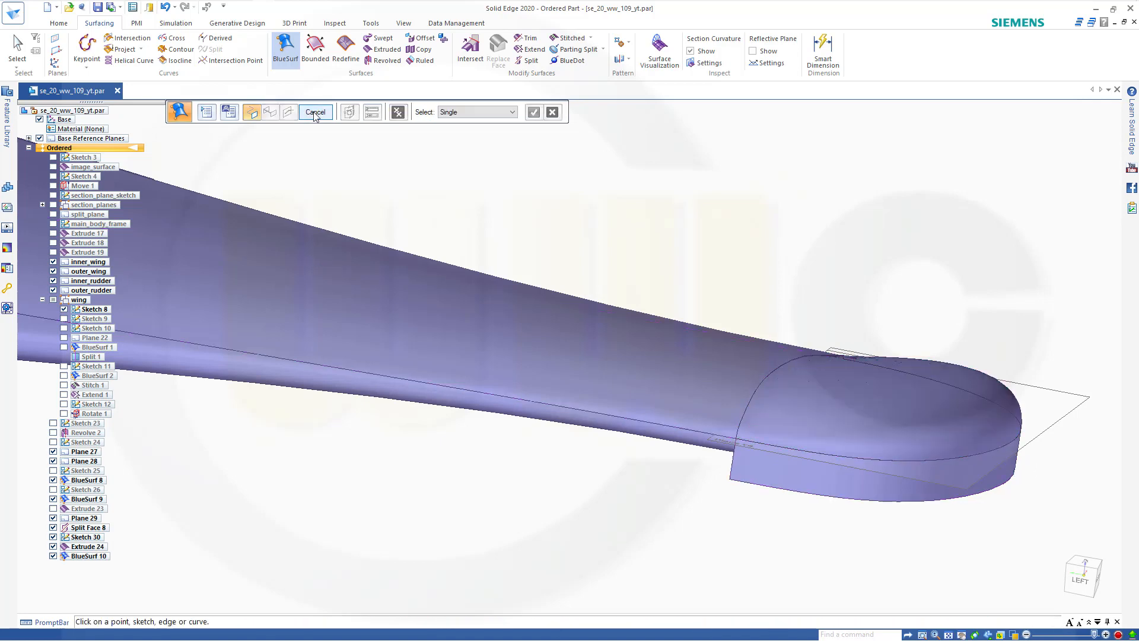
left_click(315, 113)
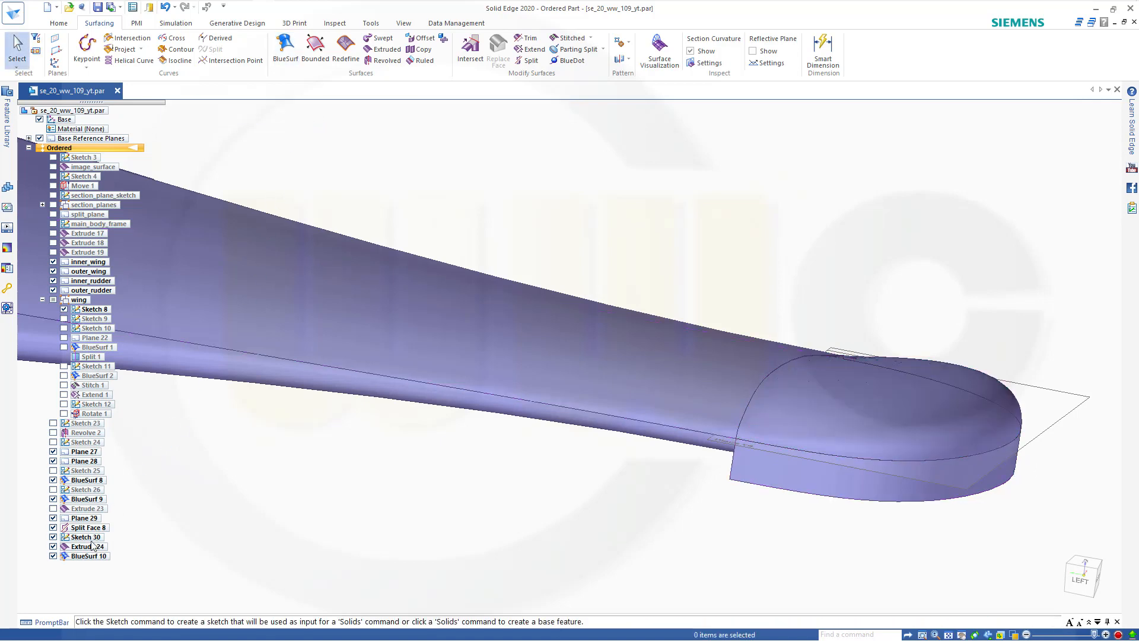
Edit the wing-tip BlueSurf's definition and shorten the tangency handle that runs along the tip outline.
left_click(89, 557)
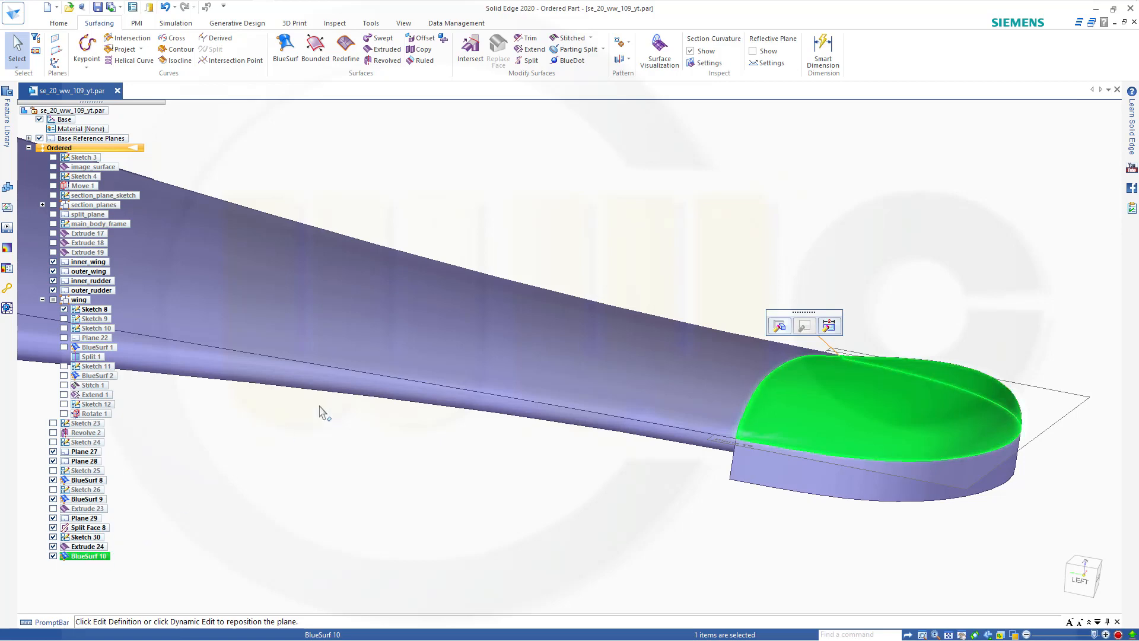
left_click(779, 325)
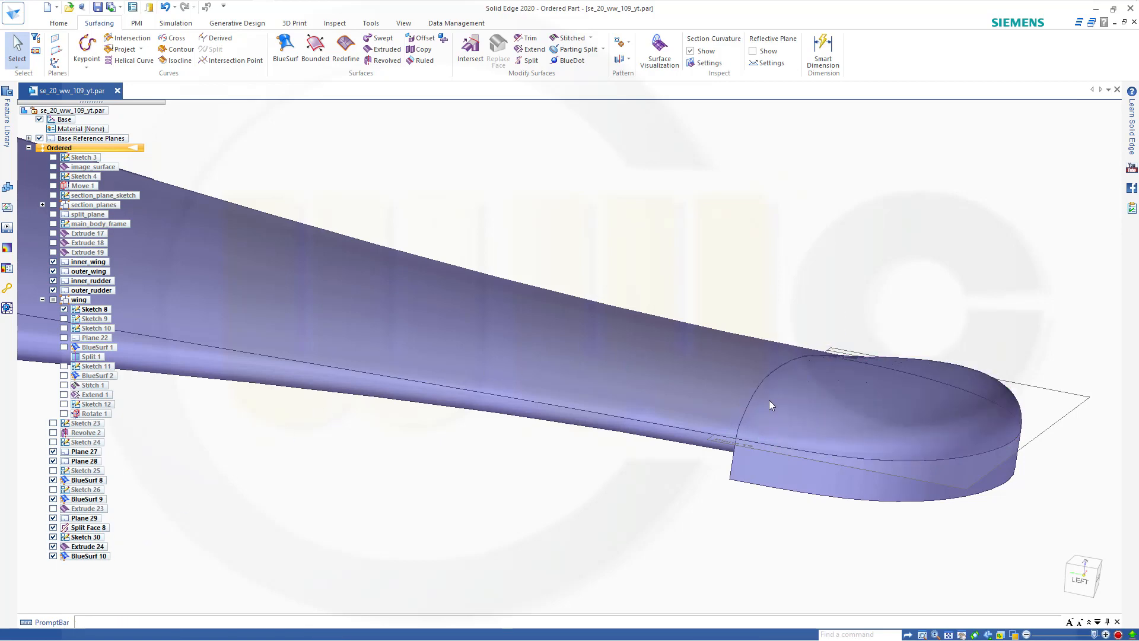
scroll(877, 392, "up", 2)
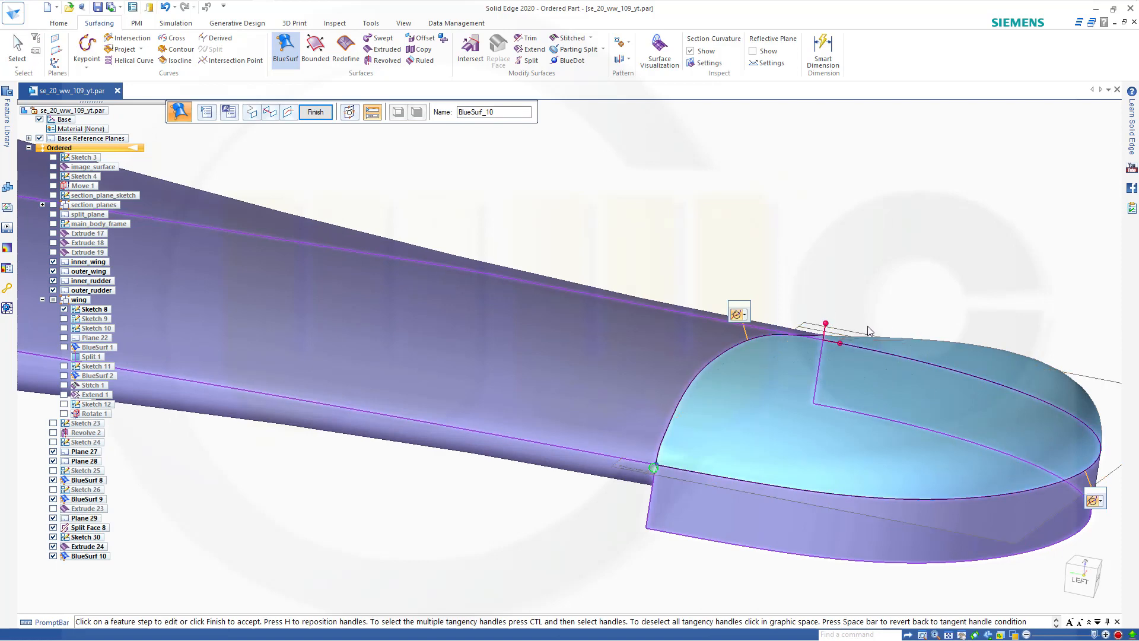
key("Escape")
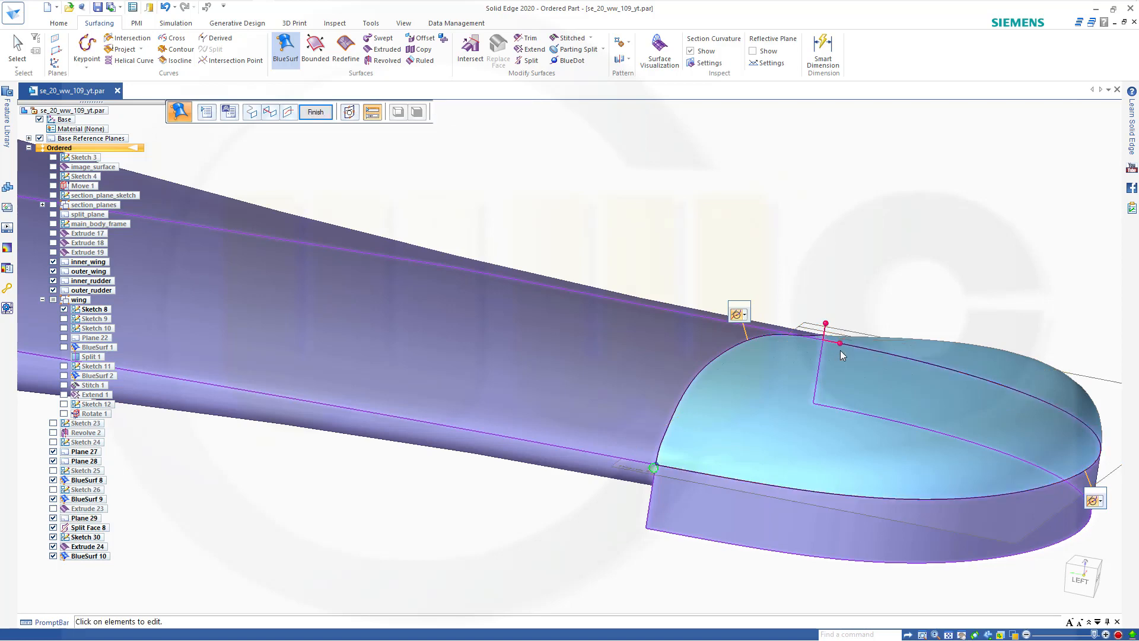
scroll(841, 348, "up", 2)
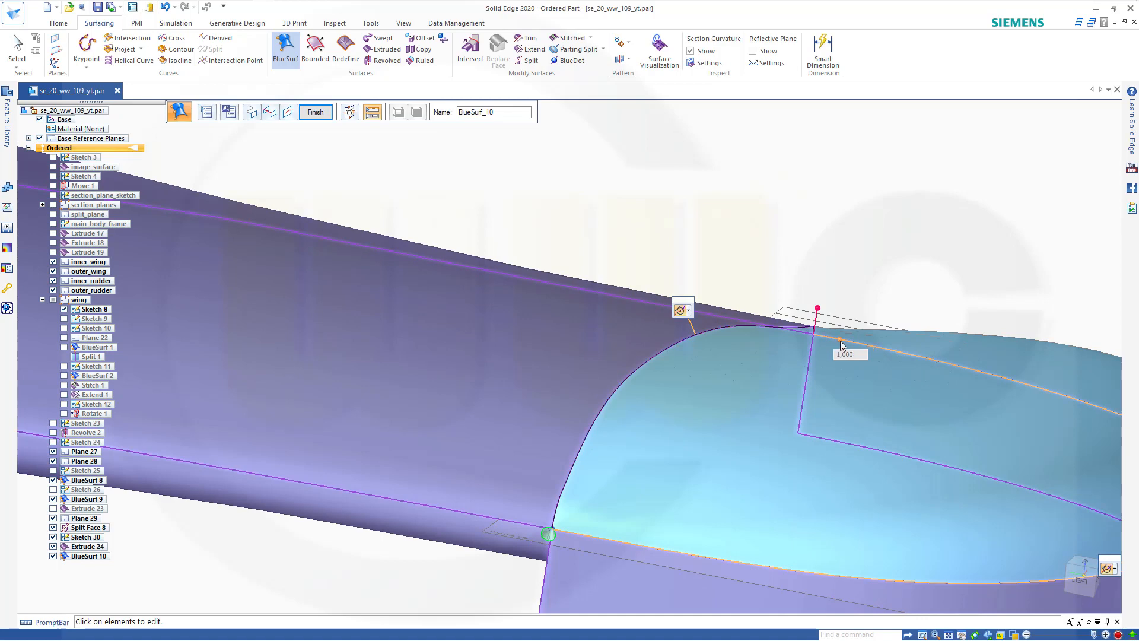
left_click(840, 342)
left_click(840, 340)
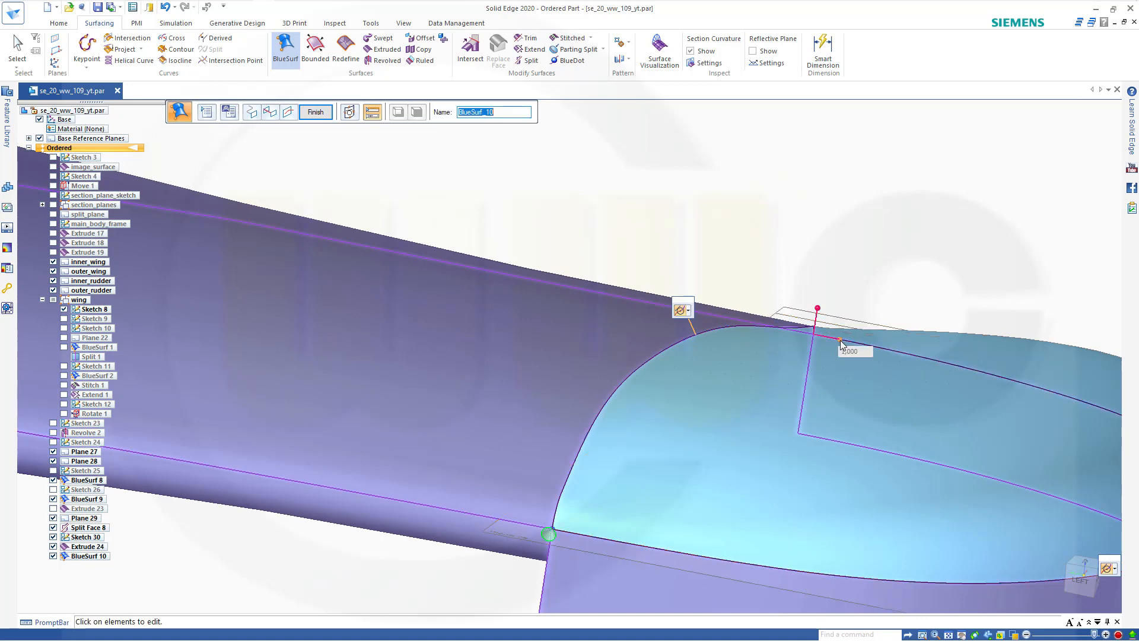
left_click(841, 341)
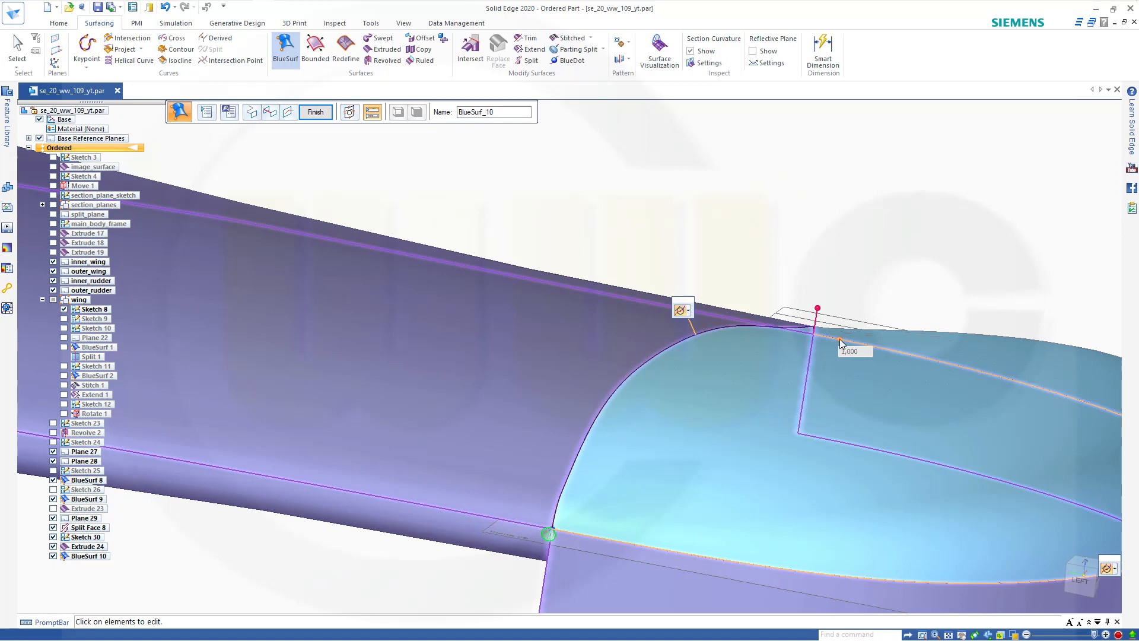
left_click_drag(839, 340, 821, 336)
left_click(894, 403)
scroll(897, 407, "up", 1)
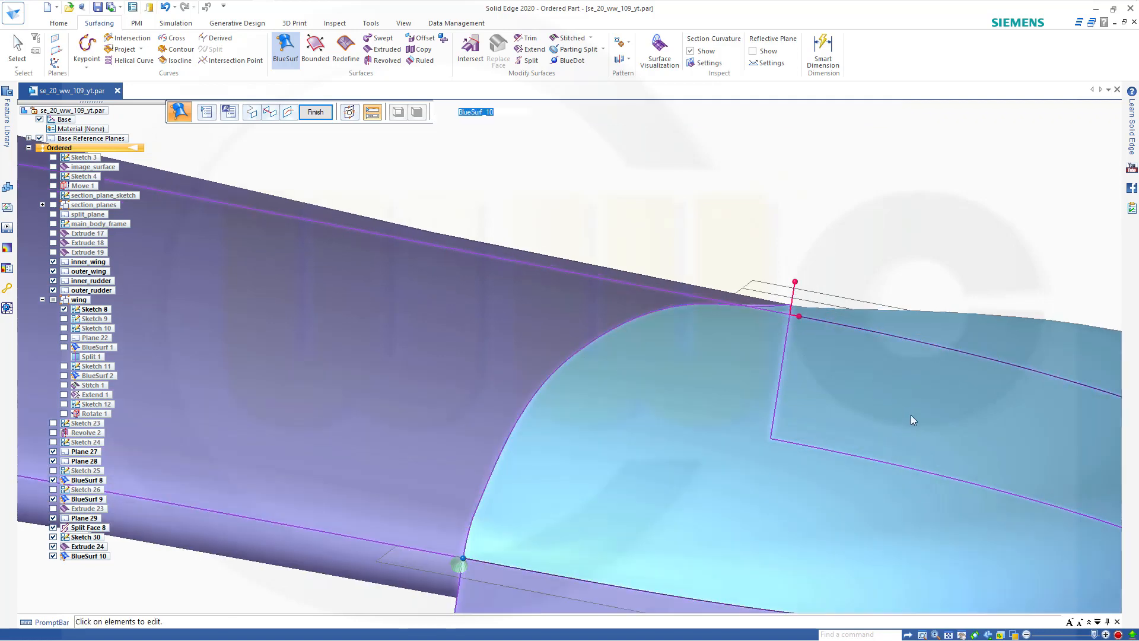
scroll(916, 411, "down", 3)
scroll(961, 436, "down", 1)
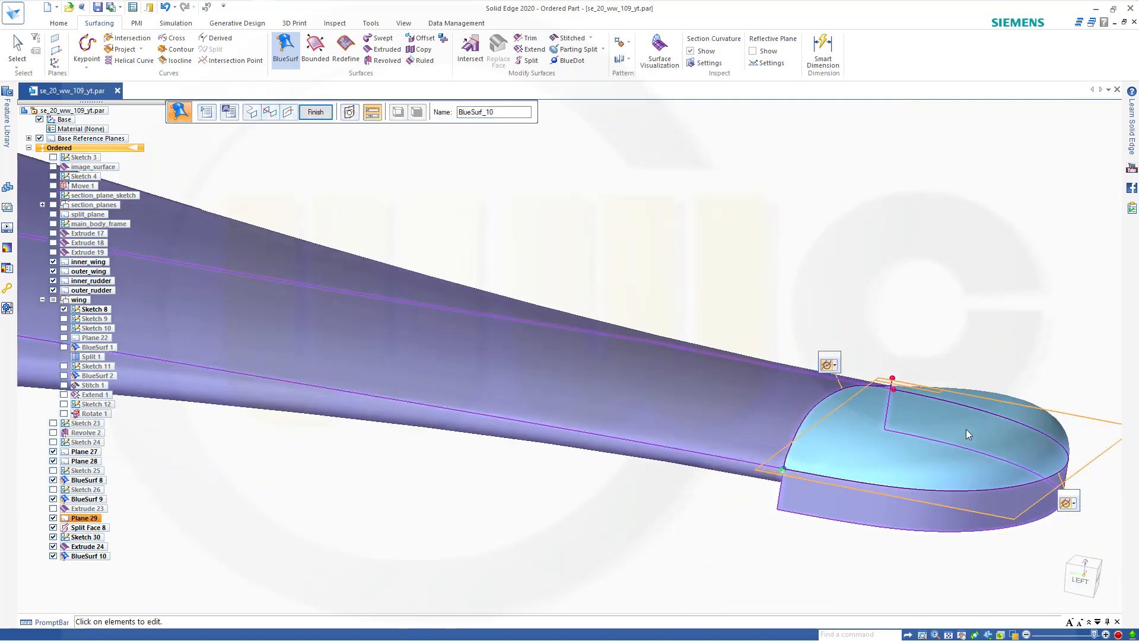
left_click(1021, 438)
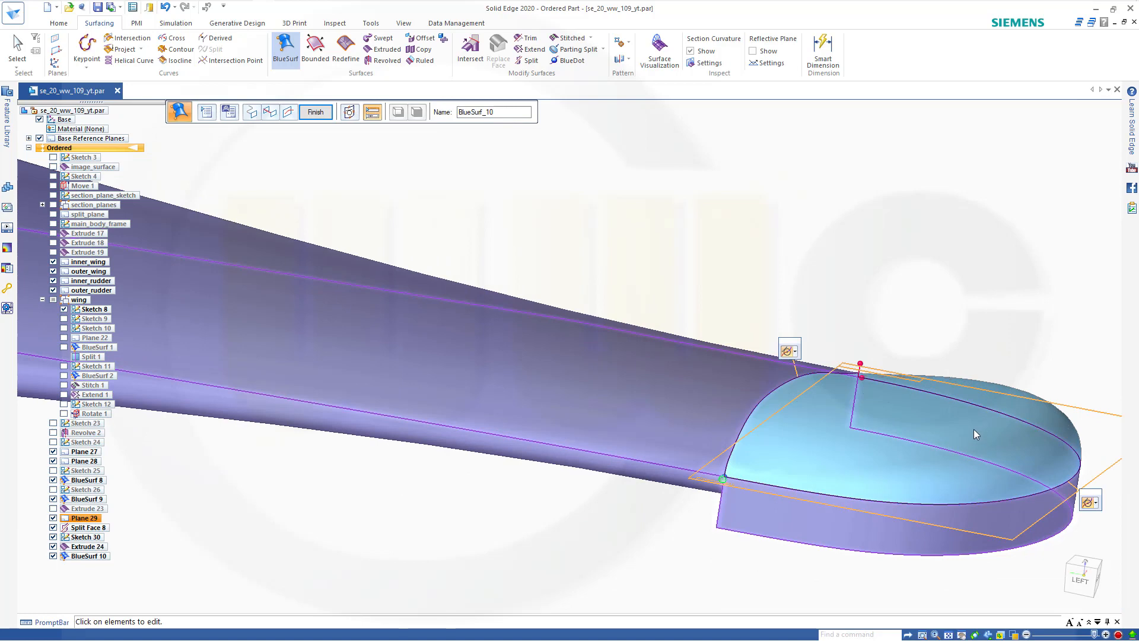
Shorten the upright tangency handle of the wing-tip BlueSurf to about 0.155 and finish the surface edit.
scroll(955, 421, "up", 2)
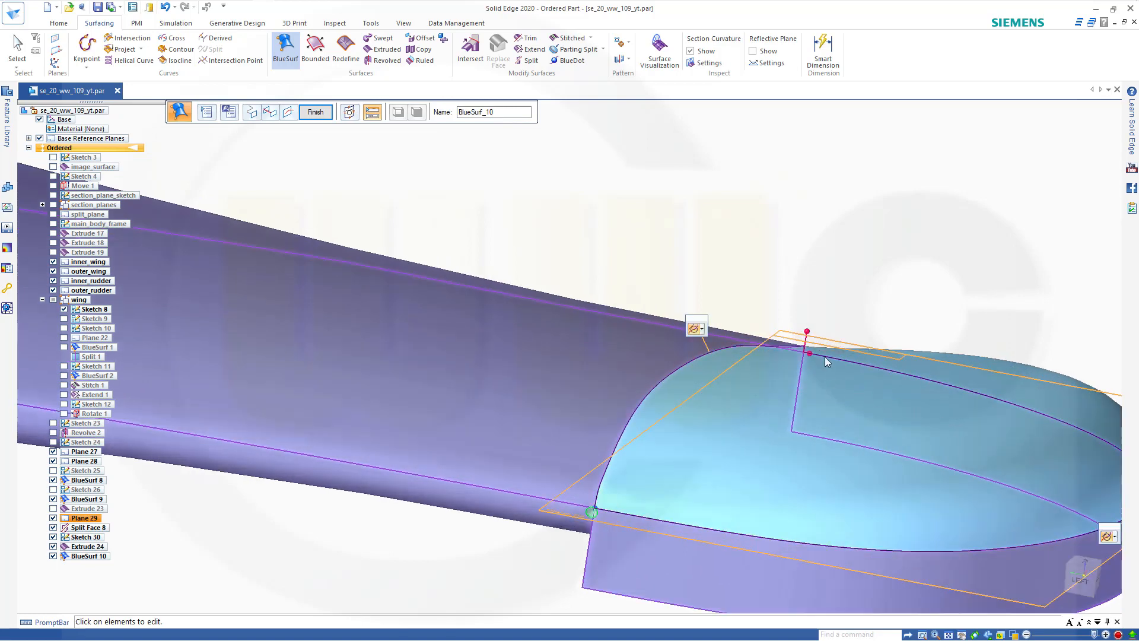
scroll(828, 358, "up", 1)
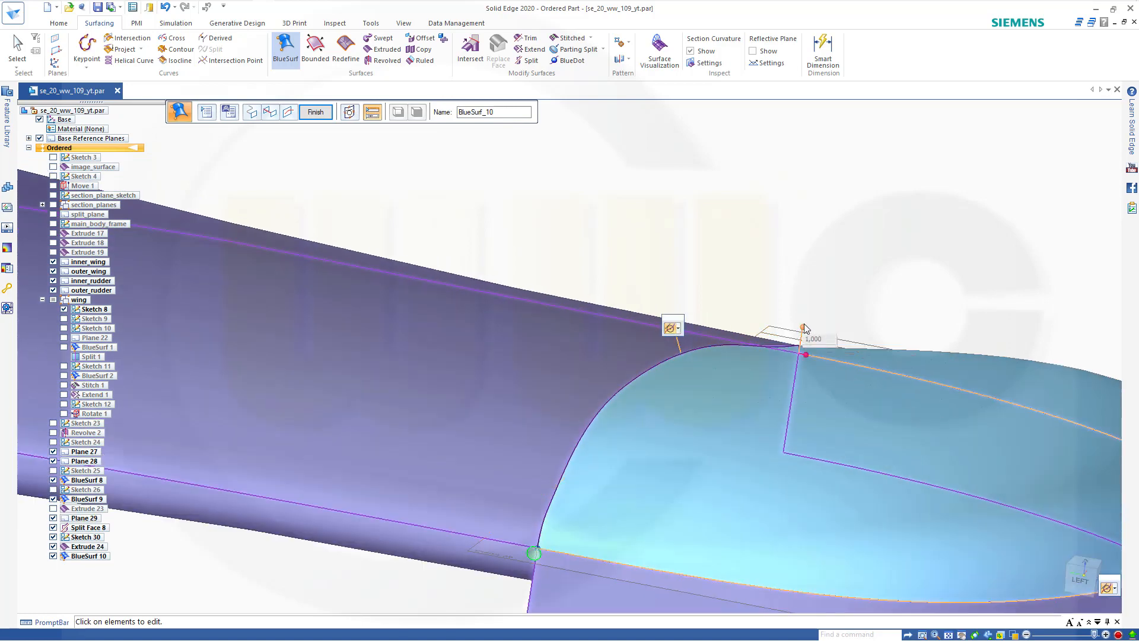
left_click_drag(805, 328, 842, 367)
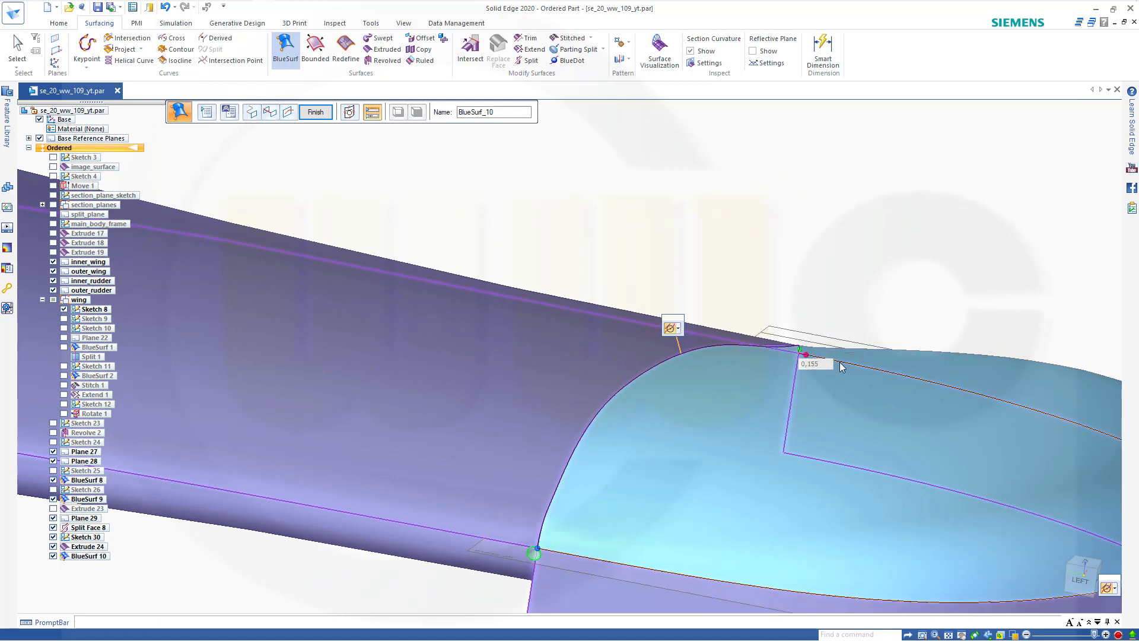
scroll(1003, 477, "down", 4)
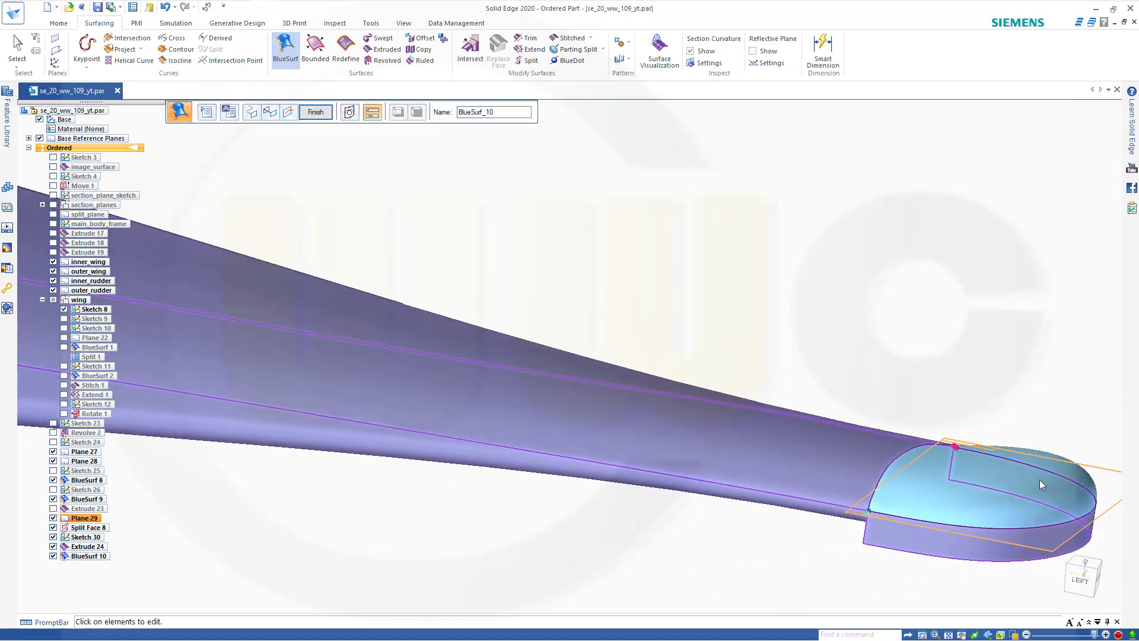
left_click(316, 114)
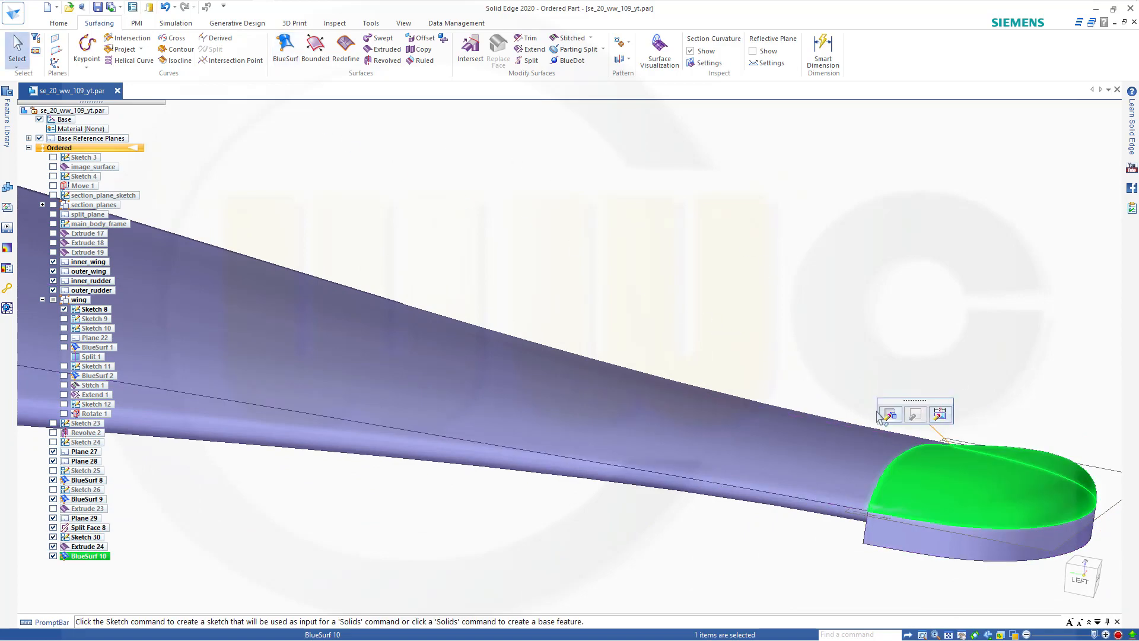
Delete BlueSurf 10 and Extrude 24 at the wing tip, leaving only the tip outline sketch.
left_click(709, 328)
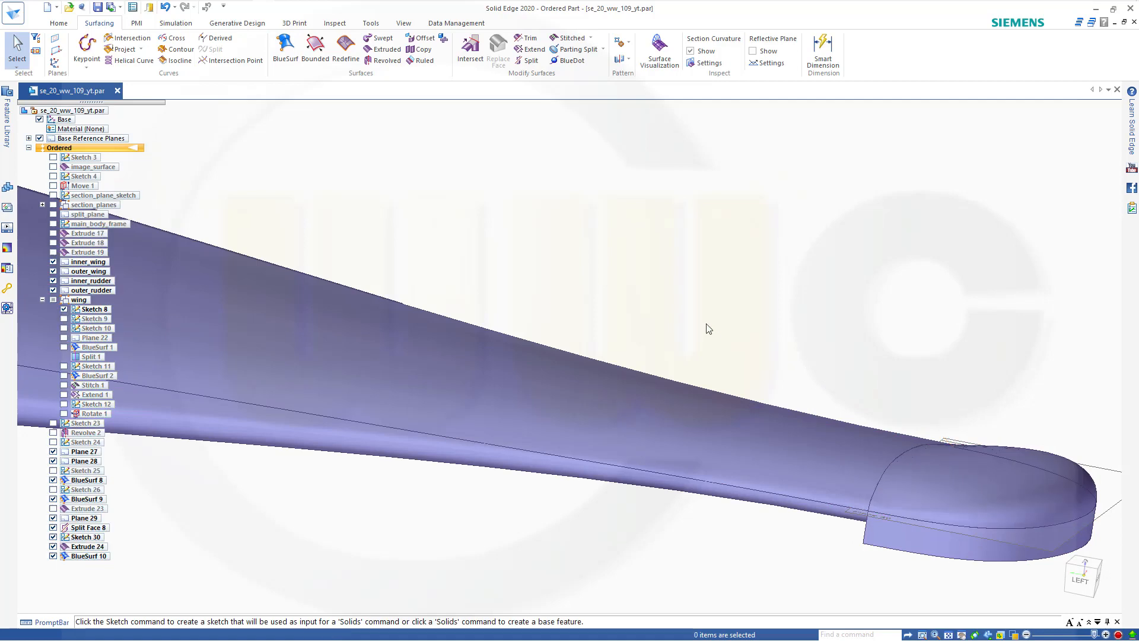
left_click(82, 560)
right_click(82, 561)
left_click(109, 536)
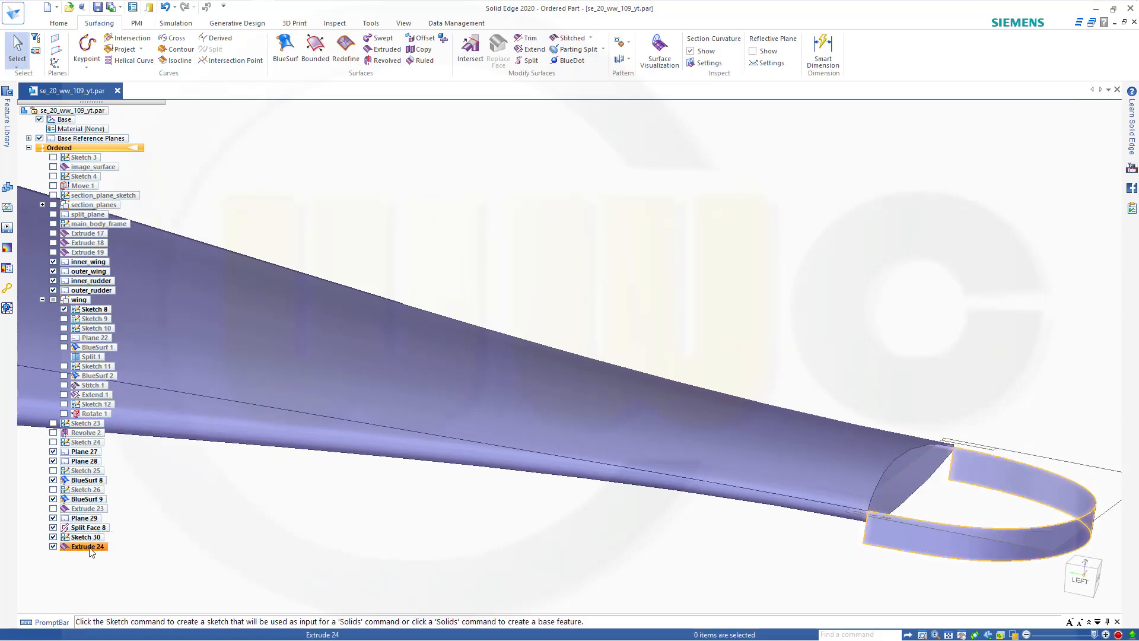
left_click(89, 546)
right_click(89, 546)
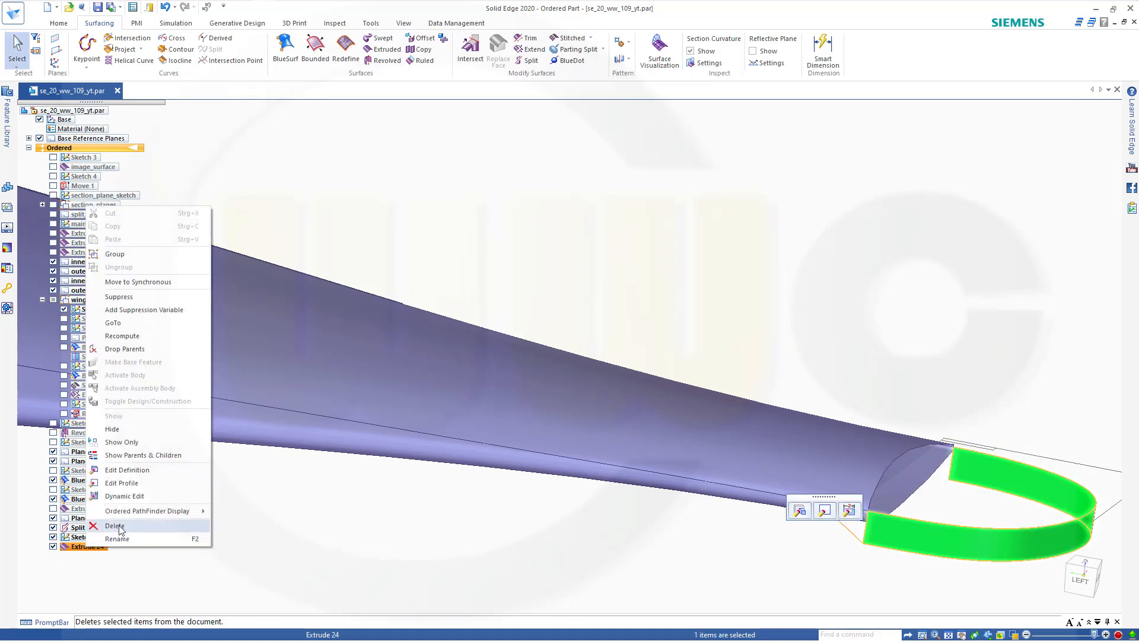
left_click(114, 526)
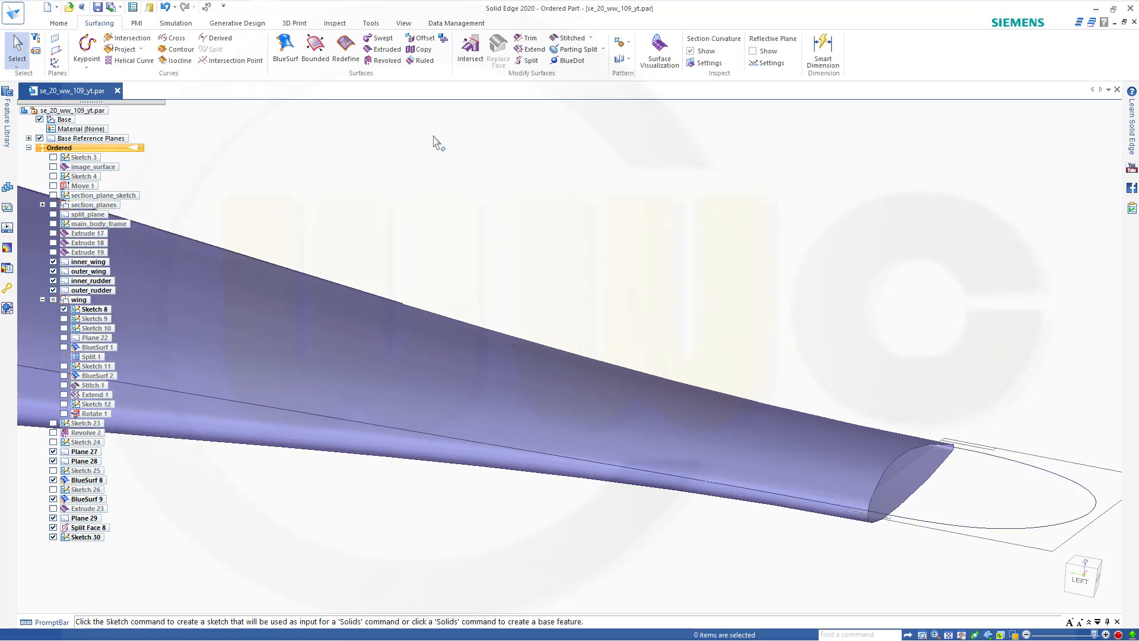
Start a Swept surface with multiple paths and cross sections and accept the single lower profile curve of Sketch 25 as the first path.
left_click(380, 39)
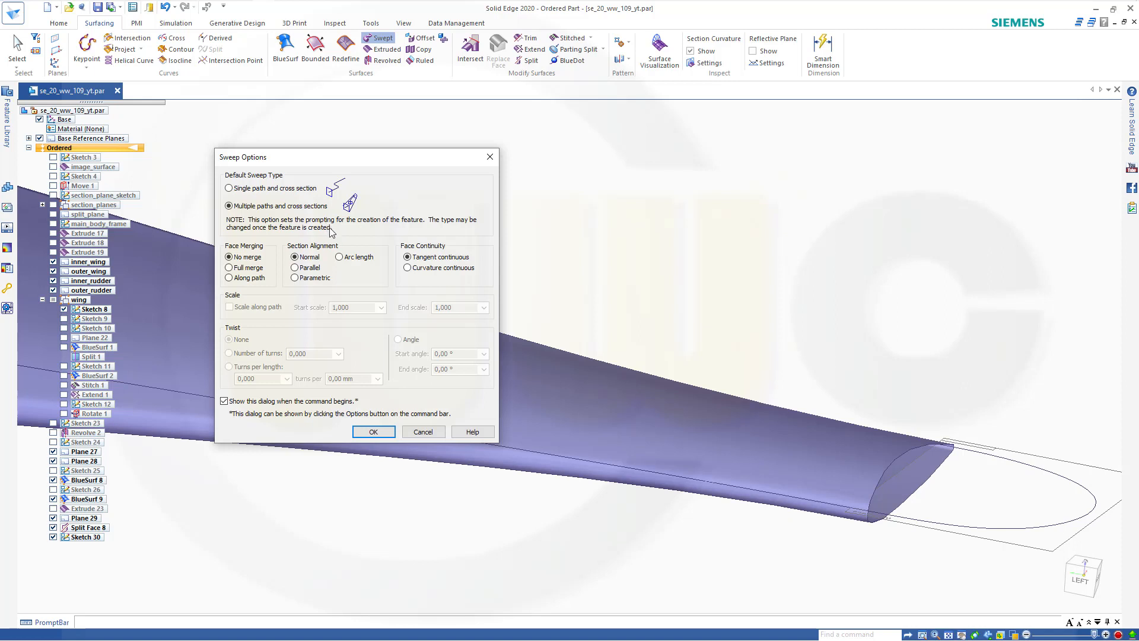
left_click(373, 431)
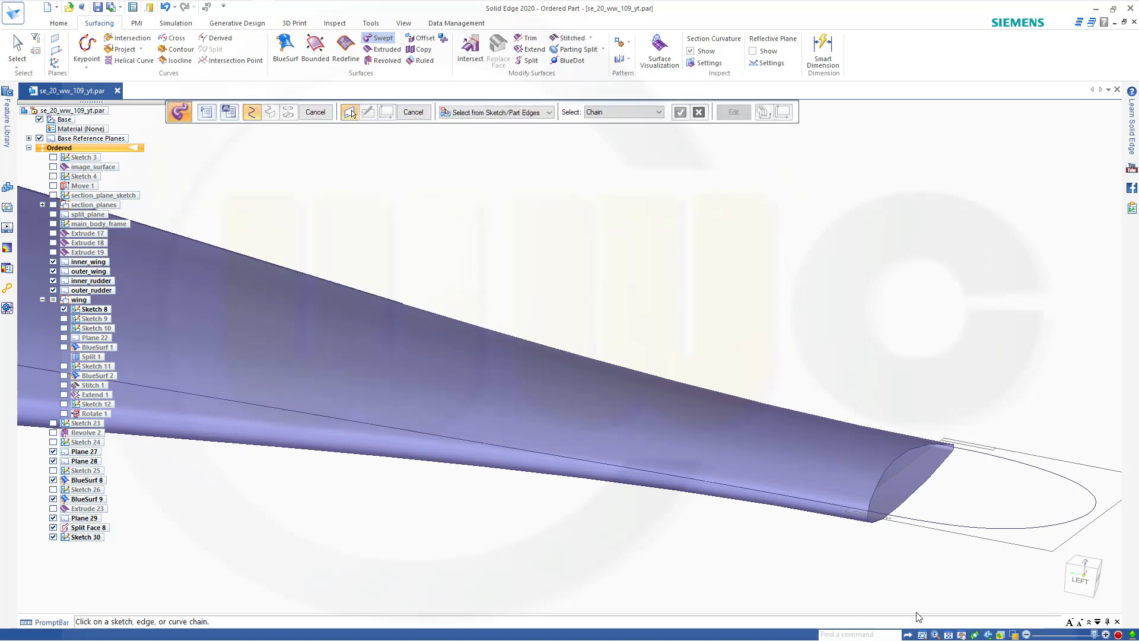
scroll(917, 617, "up", 1)
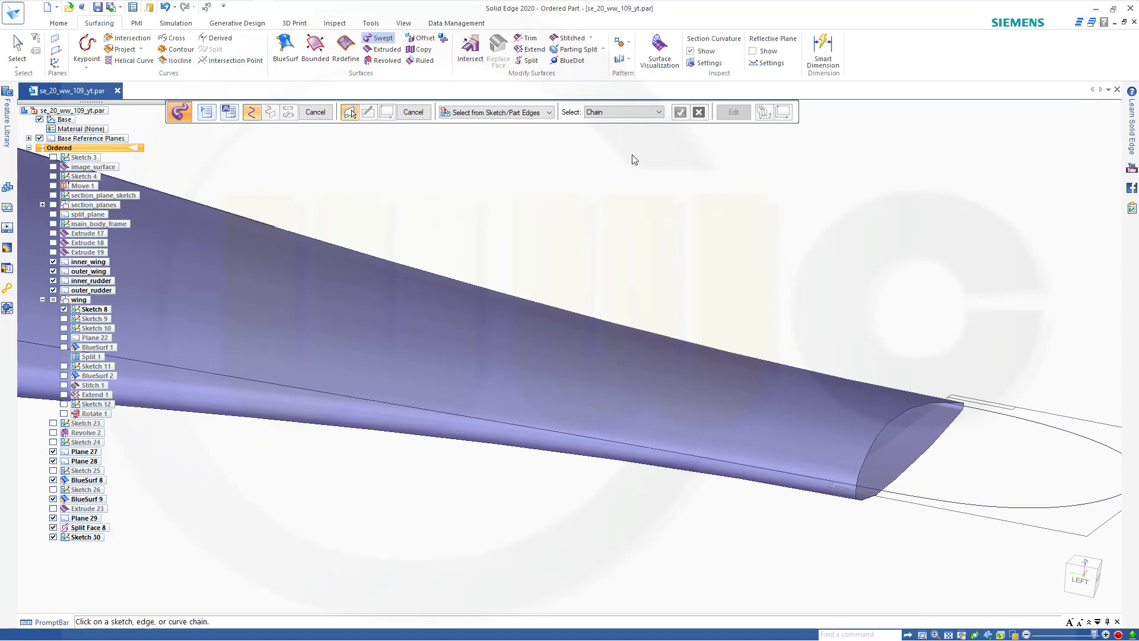
left_click(659, 112)
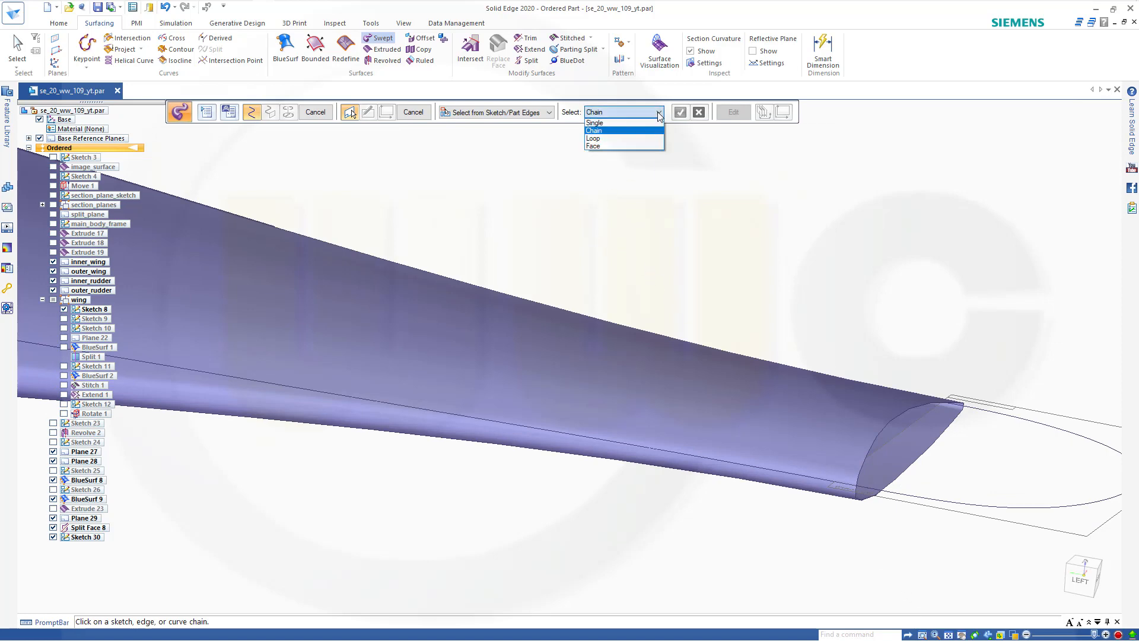
left_click(595, 123)
scroll(882, 530, "up", 4)
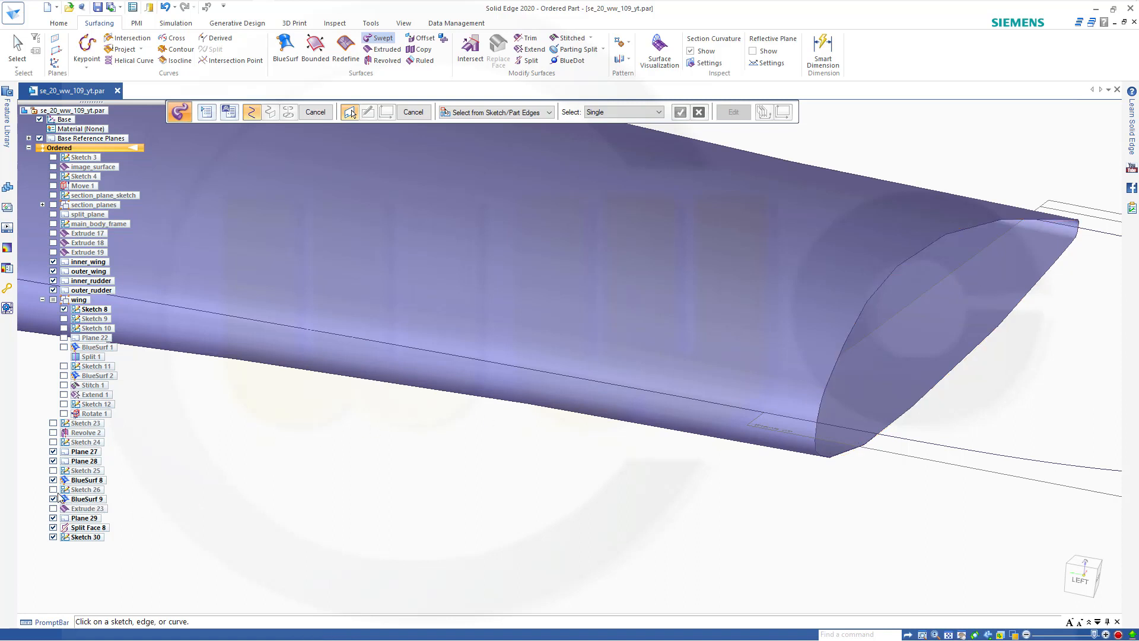
left_click(53, 471)
left_click(815, 435)
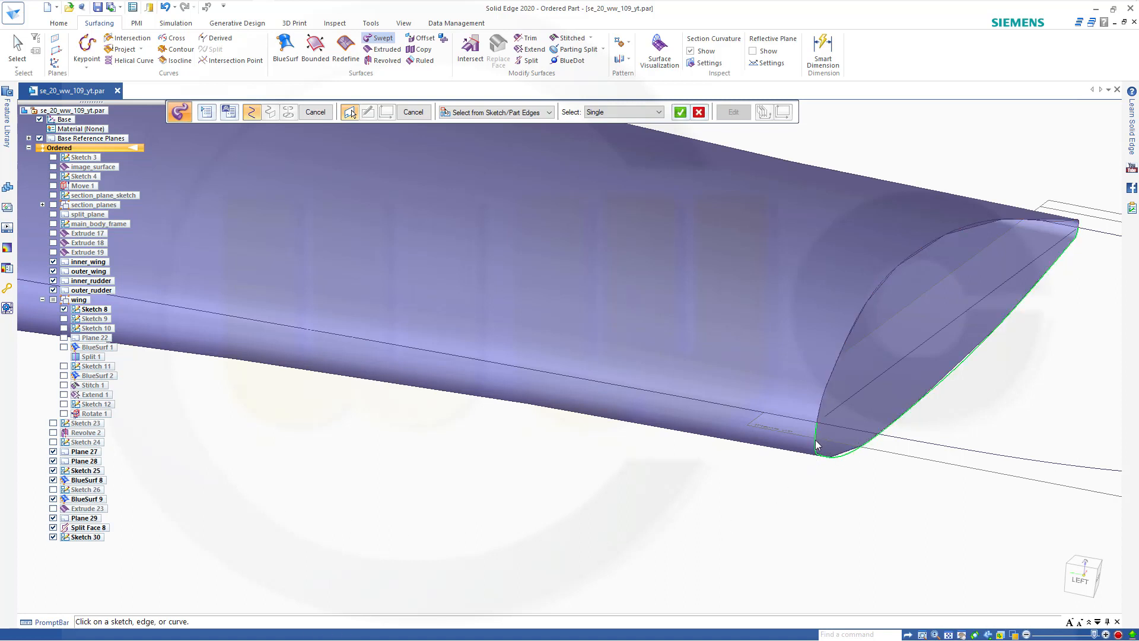
left_click(680, 112)
Accept the short rounded curve of Sketch 25 at the narrow end of the wing-tip profile as another sweep path.
scroll(1093, 244, "up", 3)
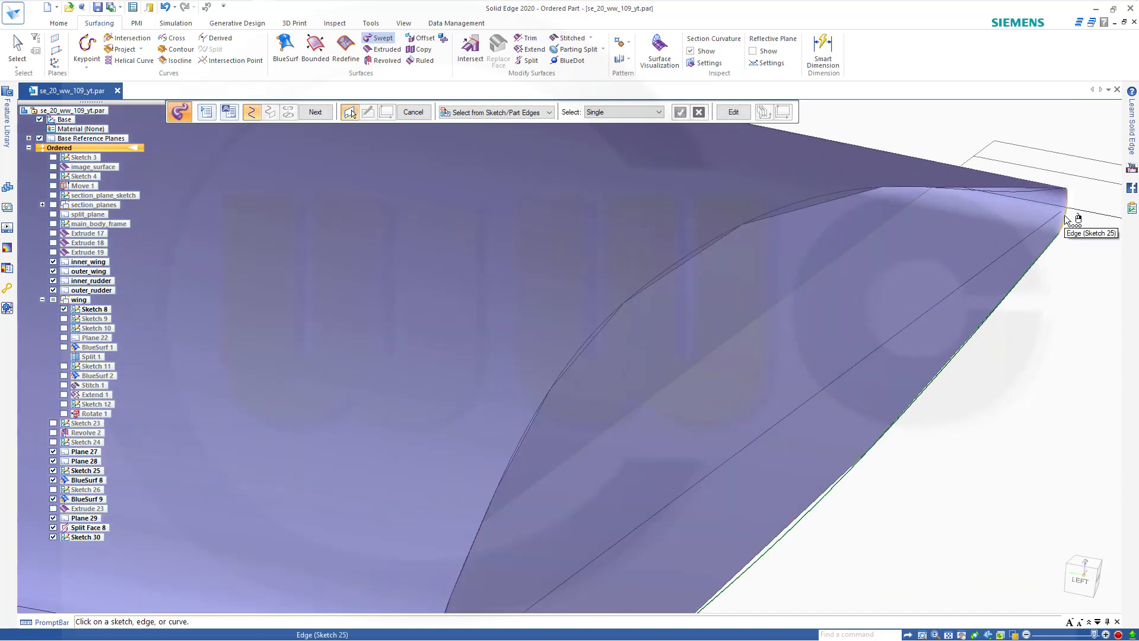
left_click(1070, 224)
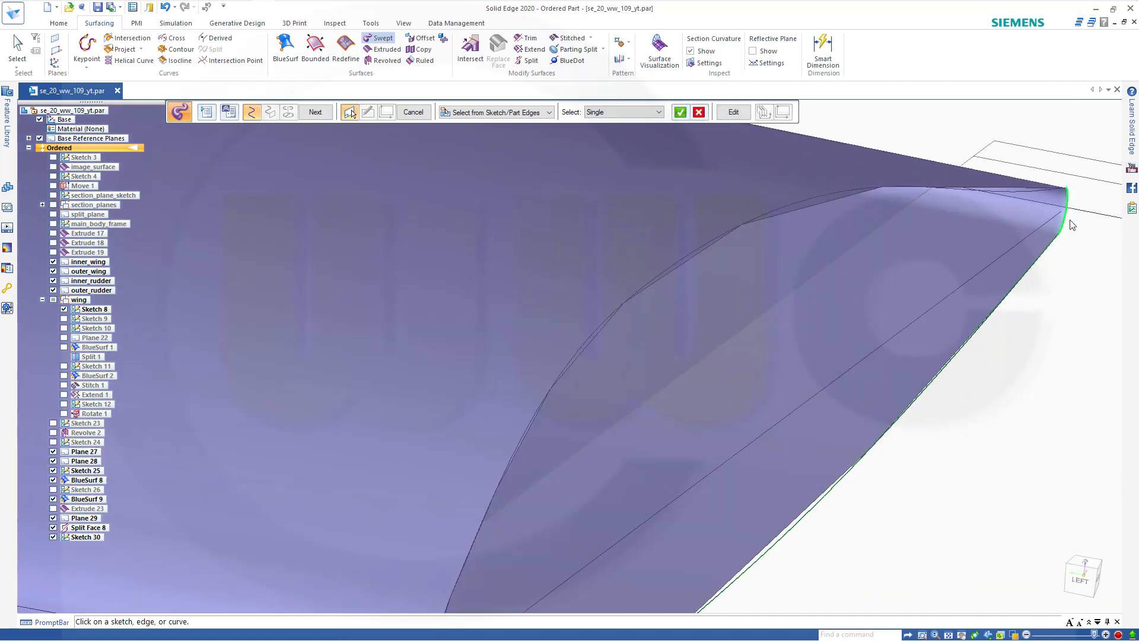
left_click(682, 112)
scroll(801, 269, "down", 2)
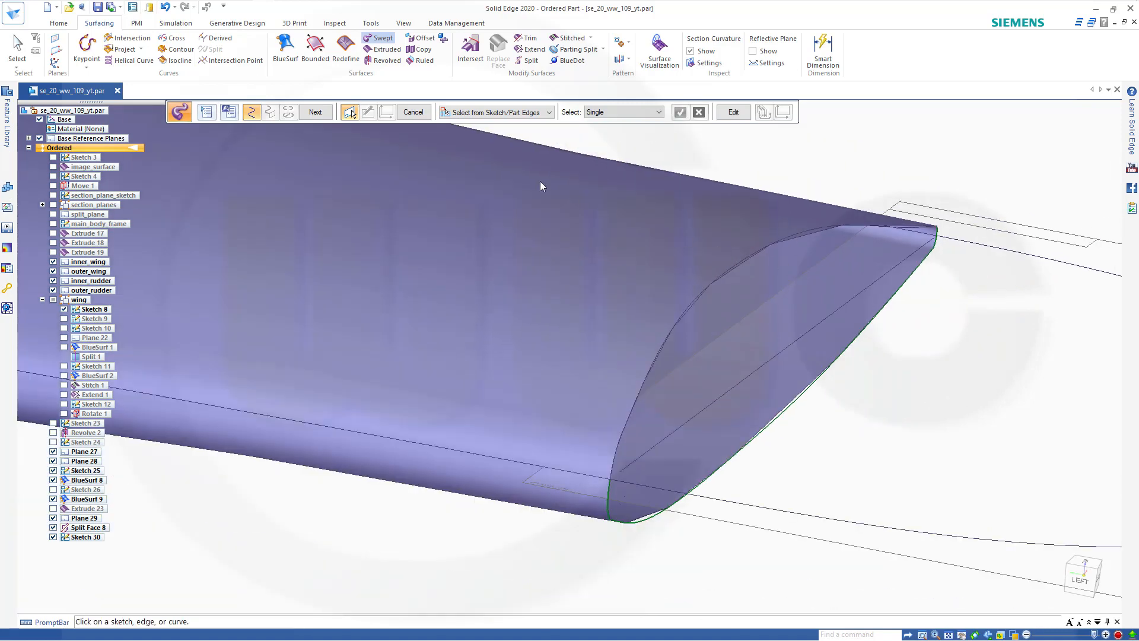
Try to complete the sweep using the rounded wing-tip outline chain as its cross section.
left_click(274, 113)
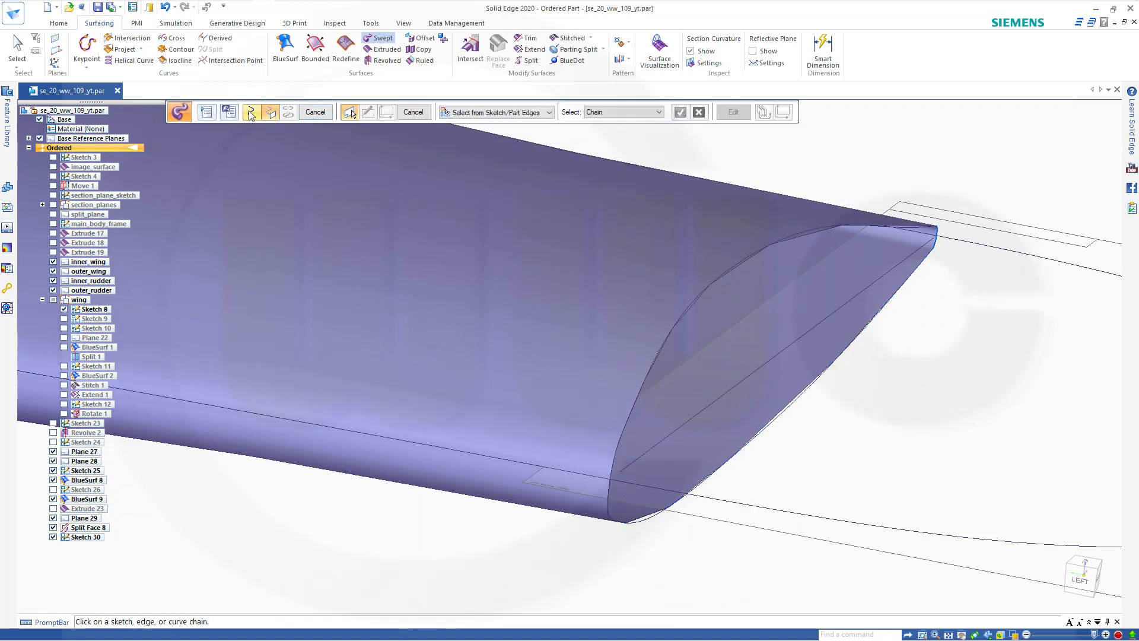
left_click(710, 502)
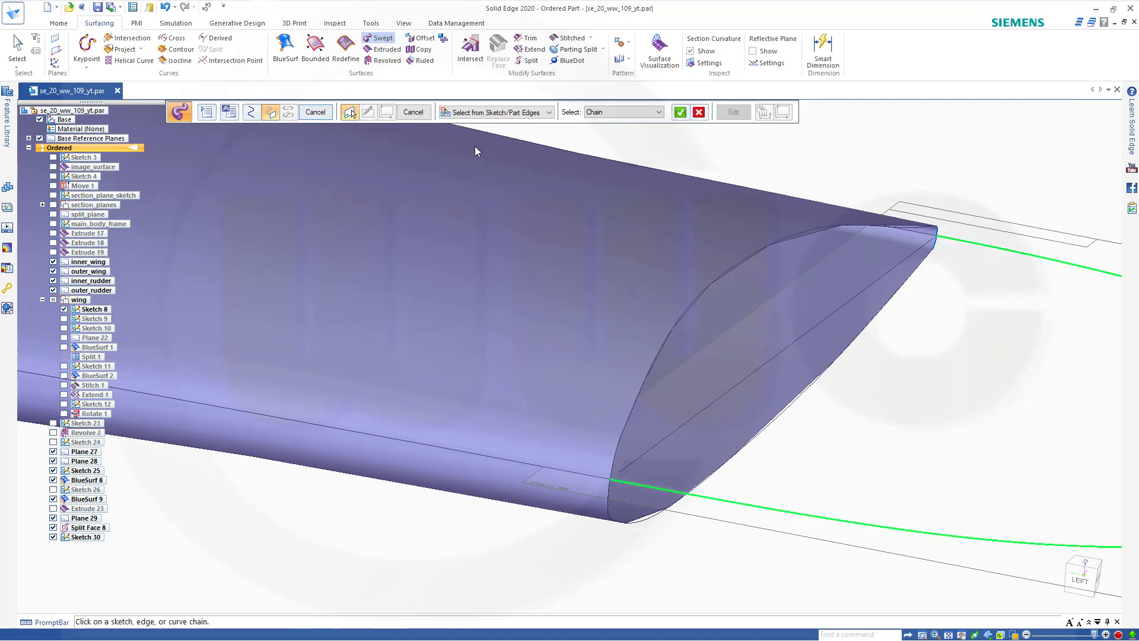
left_click(680, 112)
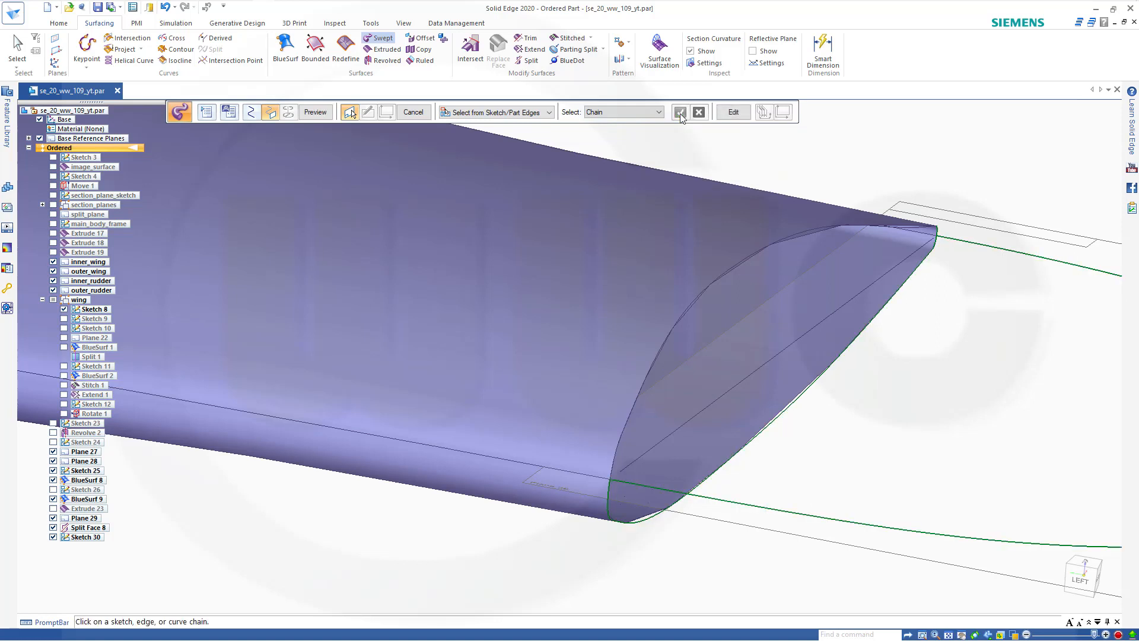
left_click(314, 113)
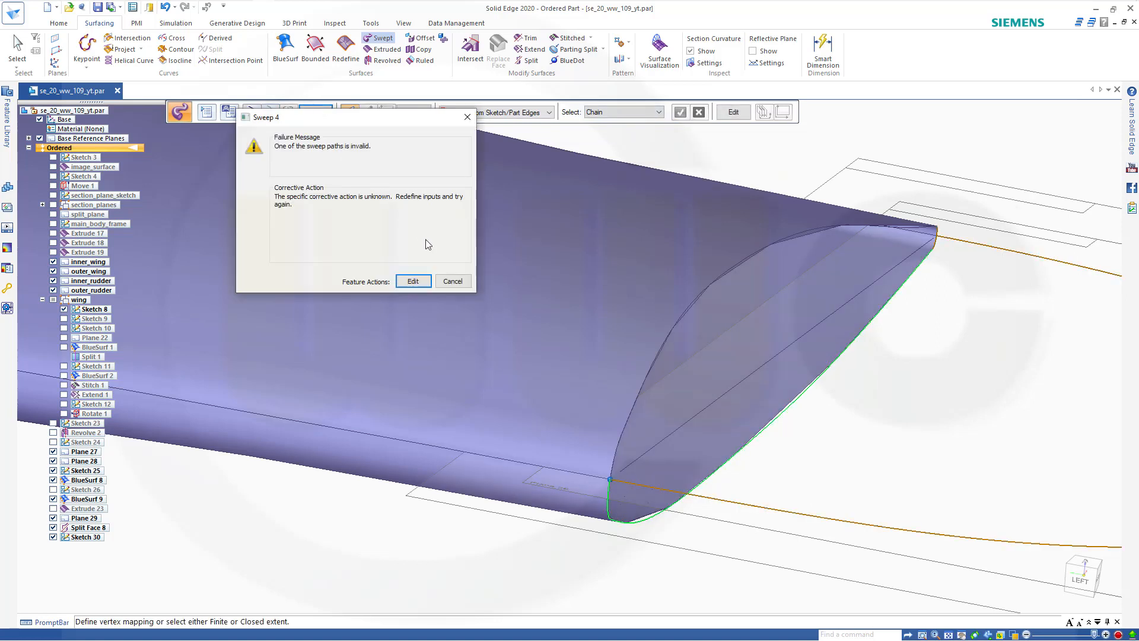
left_click(452, 286)
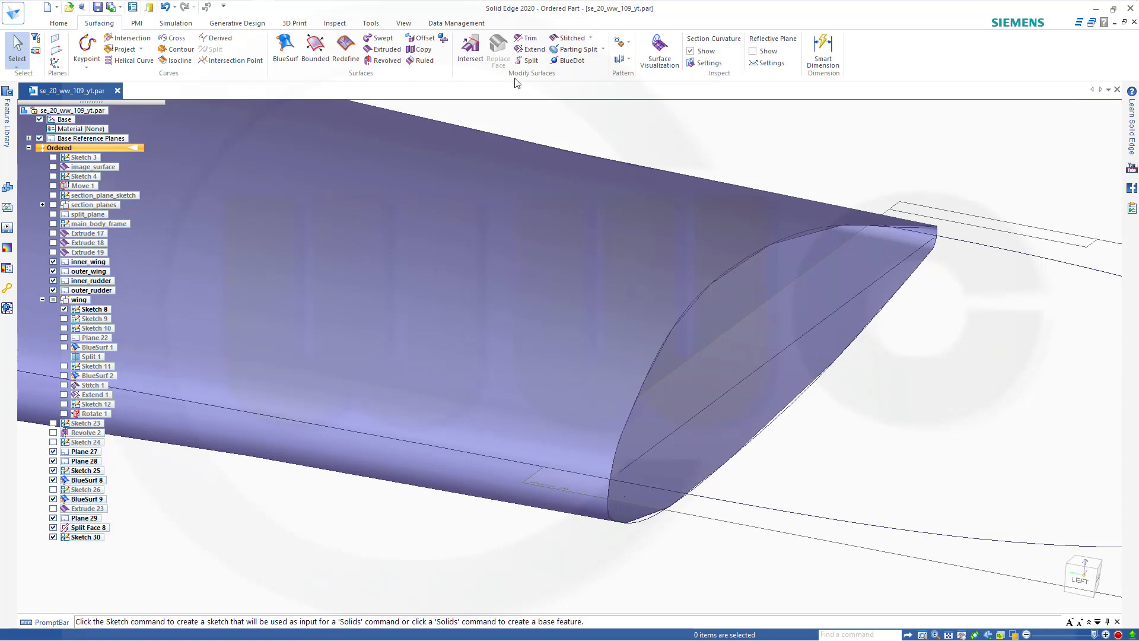
Start a new Swept surface with multiple paths and cross sections, using the wing-tip outline chain as its only path.
left_click(383, 39)
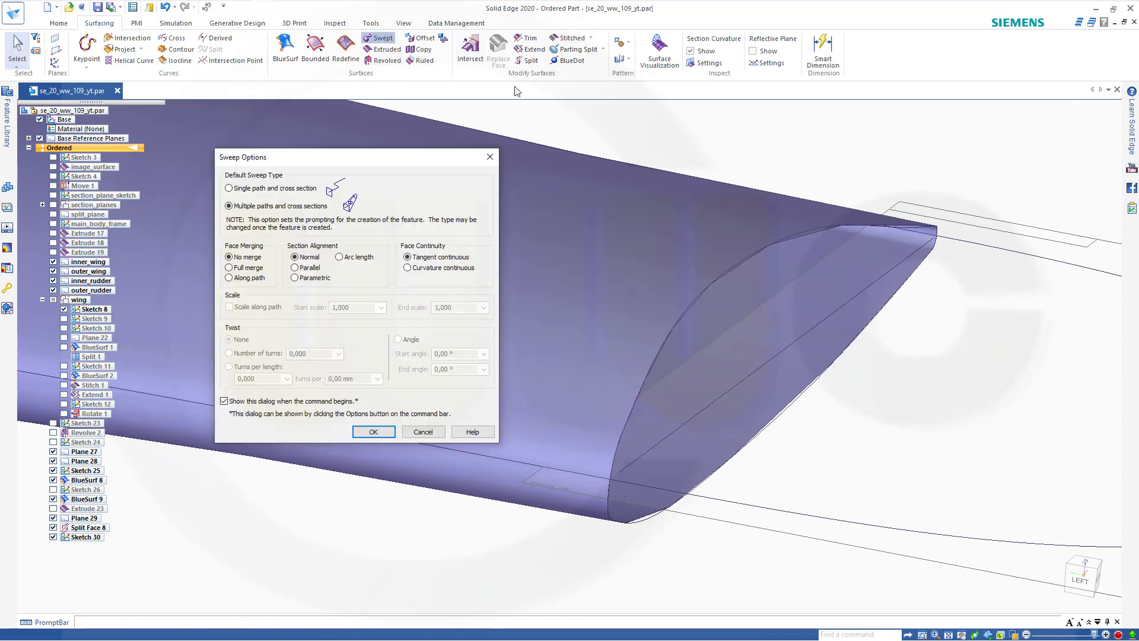
left_click(374, 431)
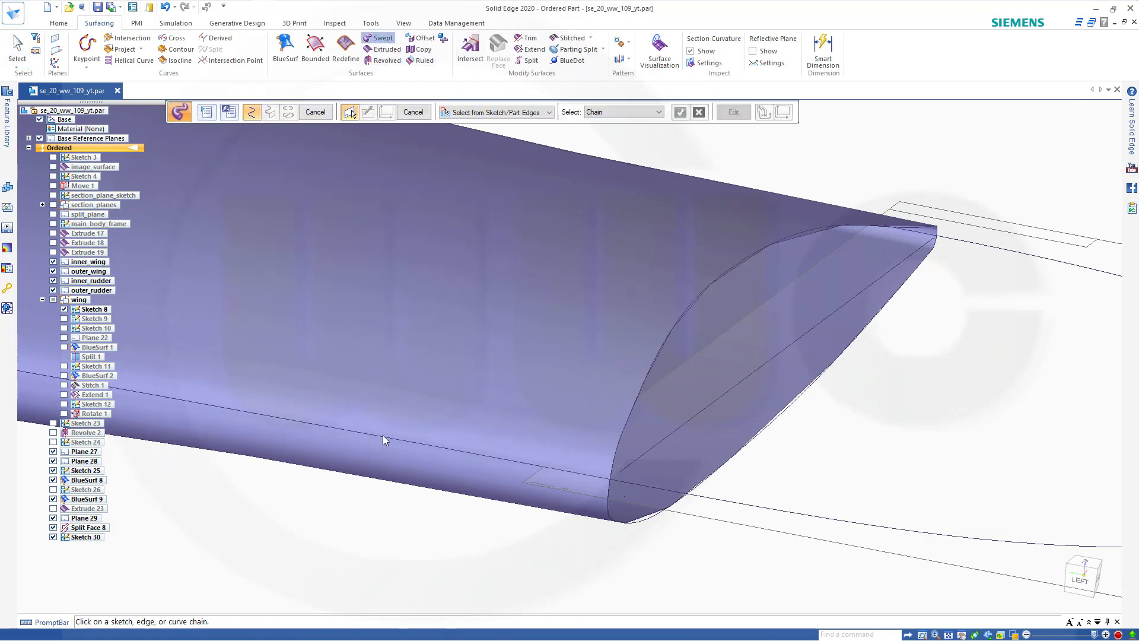
left_click(954, 239)
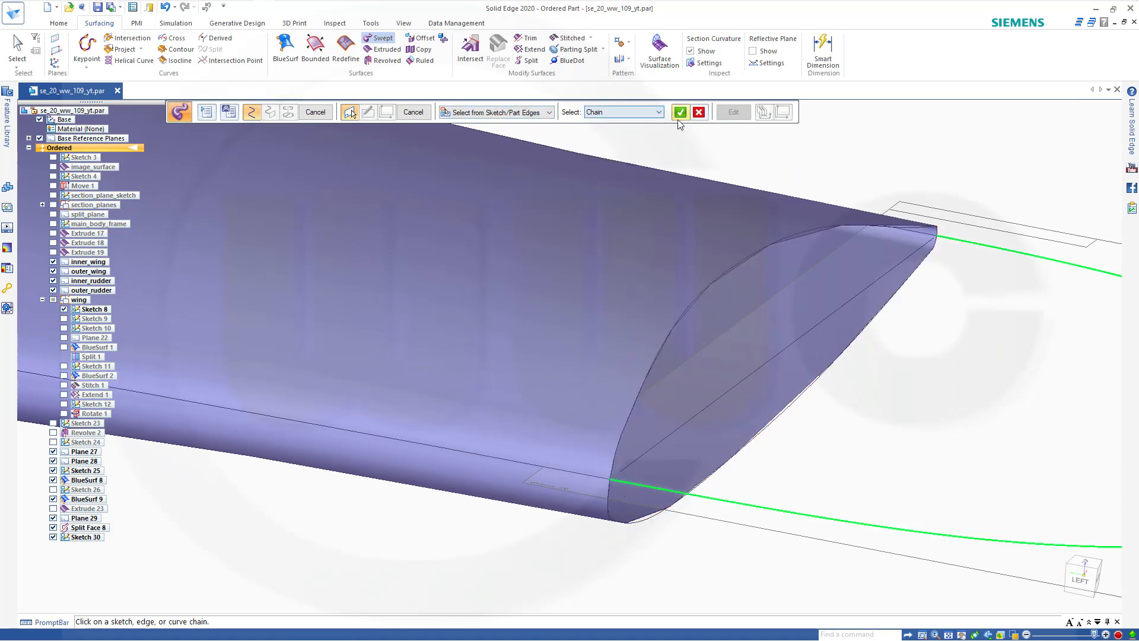
left_click(681, 112)
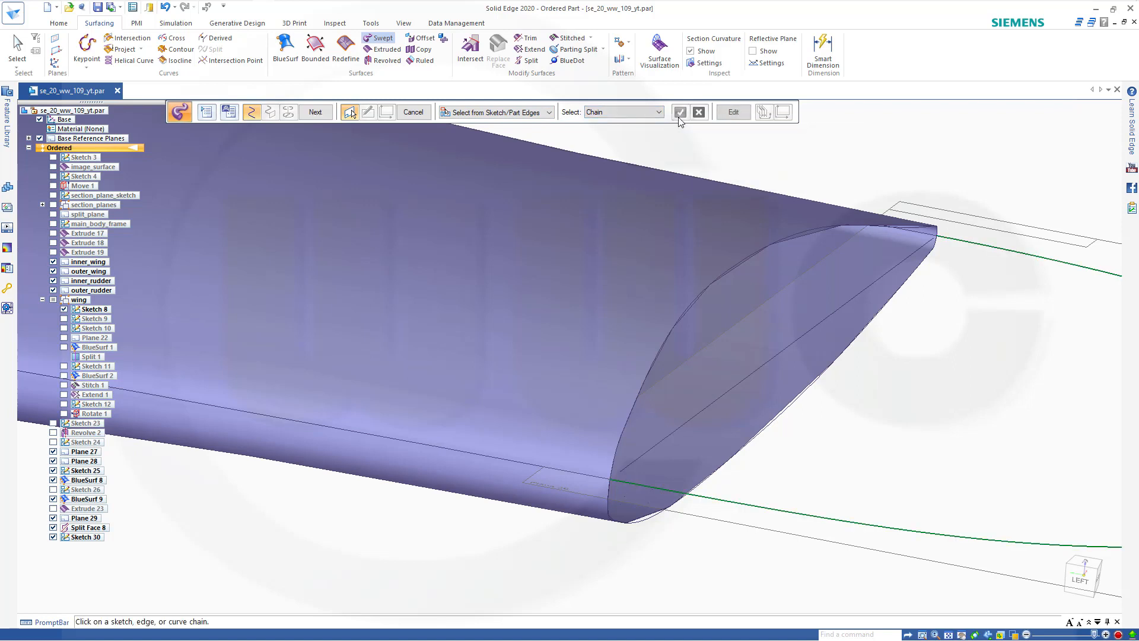
left_click(315, 112)
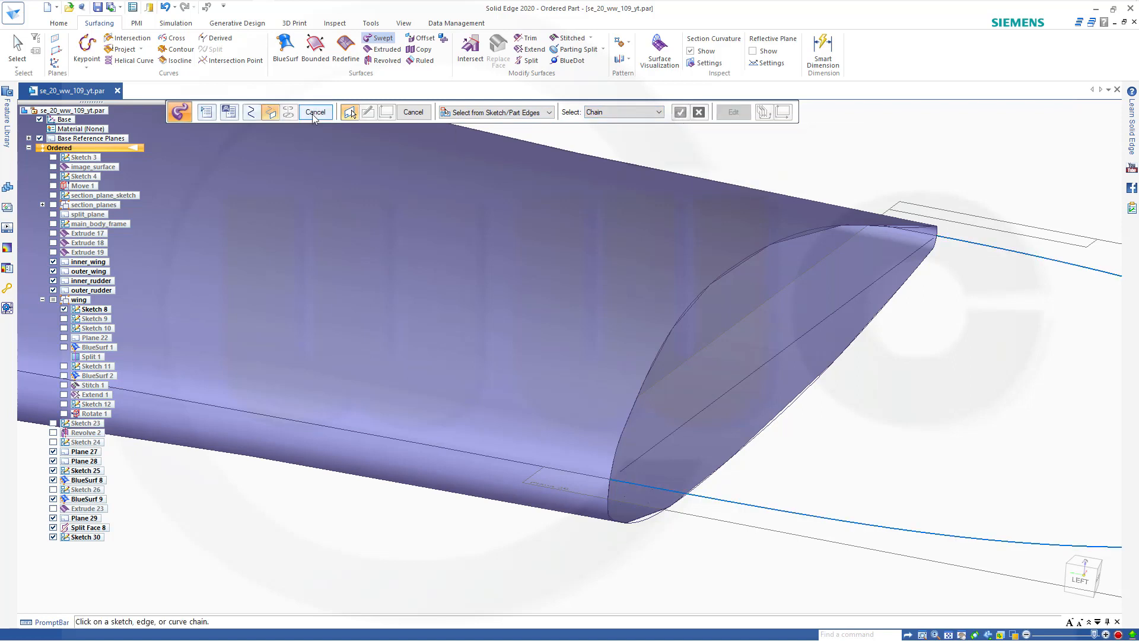
Show Sketch 26, hide BlueSurf 8, and accept the single short rounded curve at the profile's wide end as the first cross section.
left_click(660, 113)
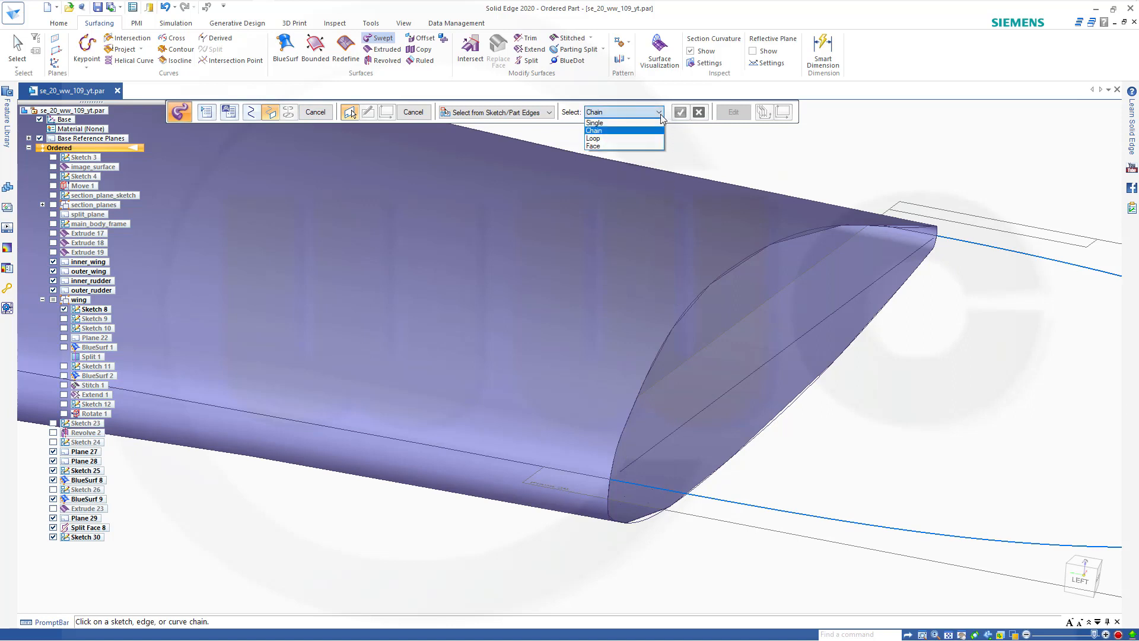
left_click(608, 123)
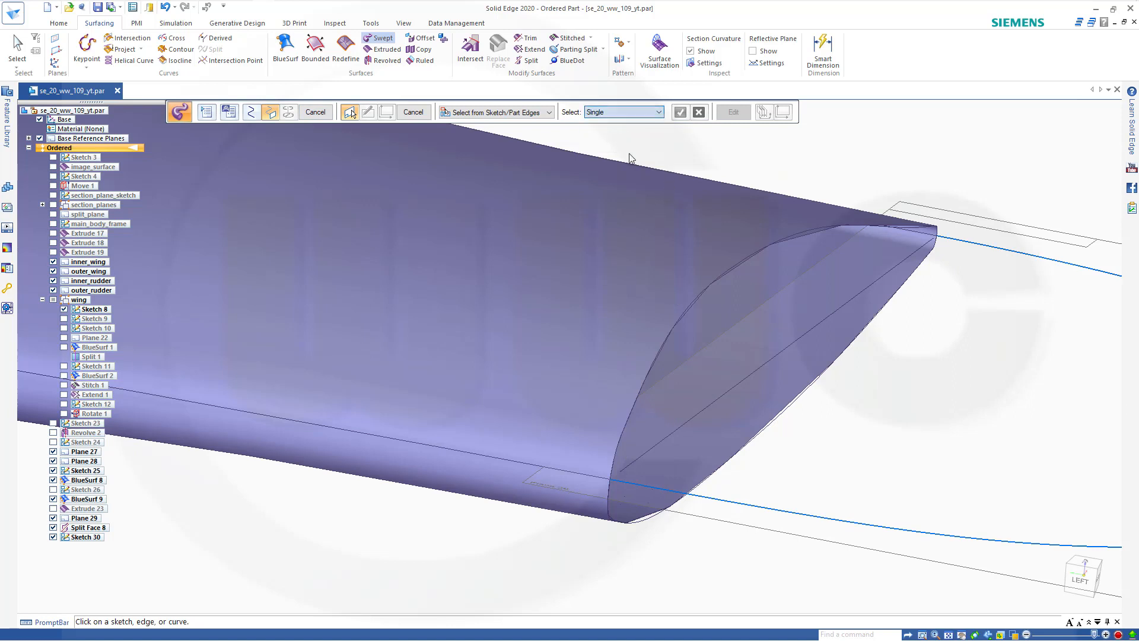
left_click(608, 501)
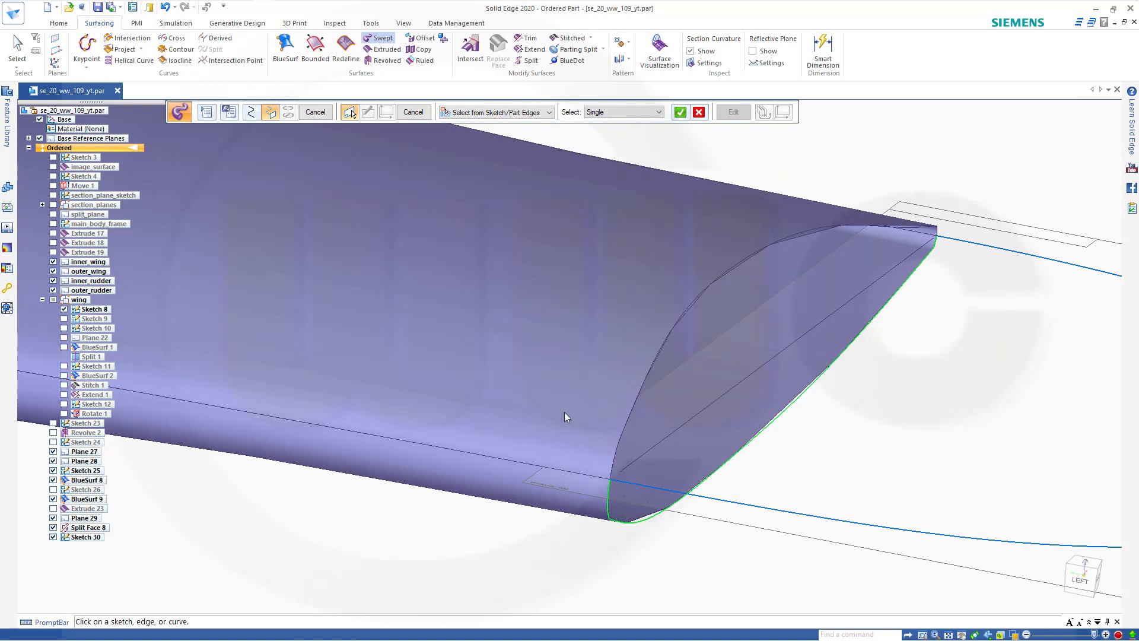
left_click(607, 494)
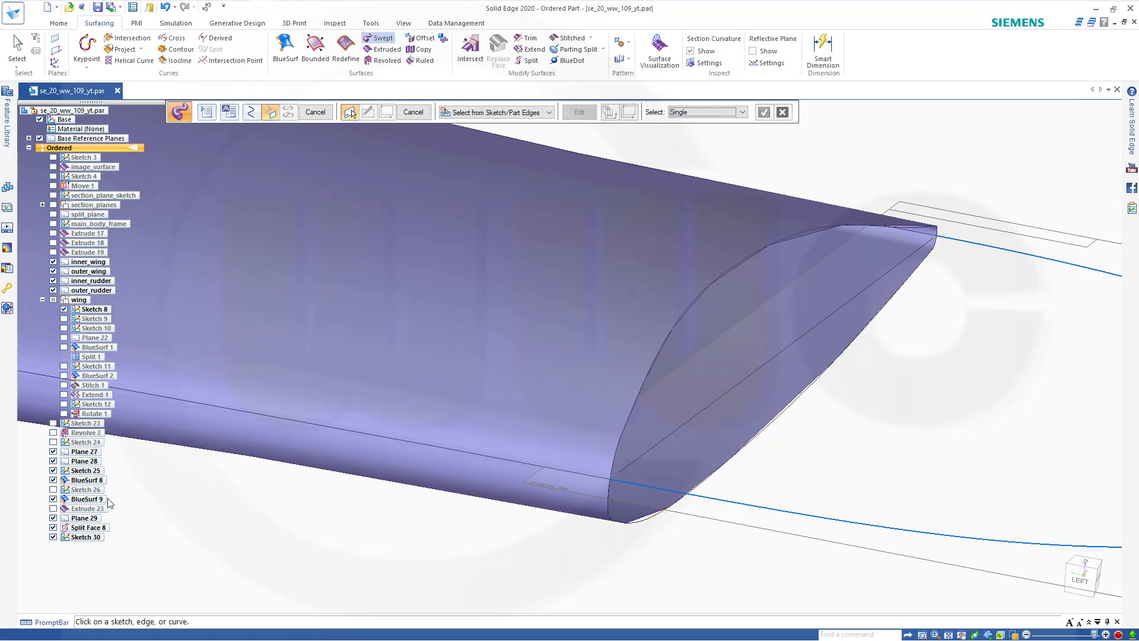
left_click(53, 490)
left_click(52, 480)
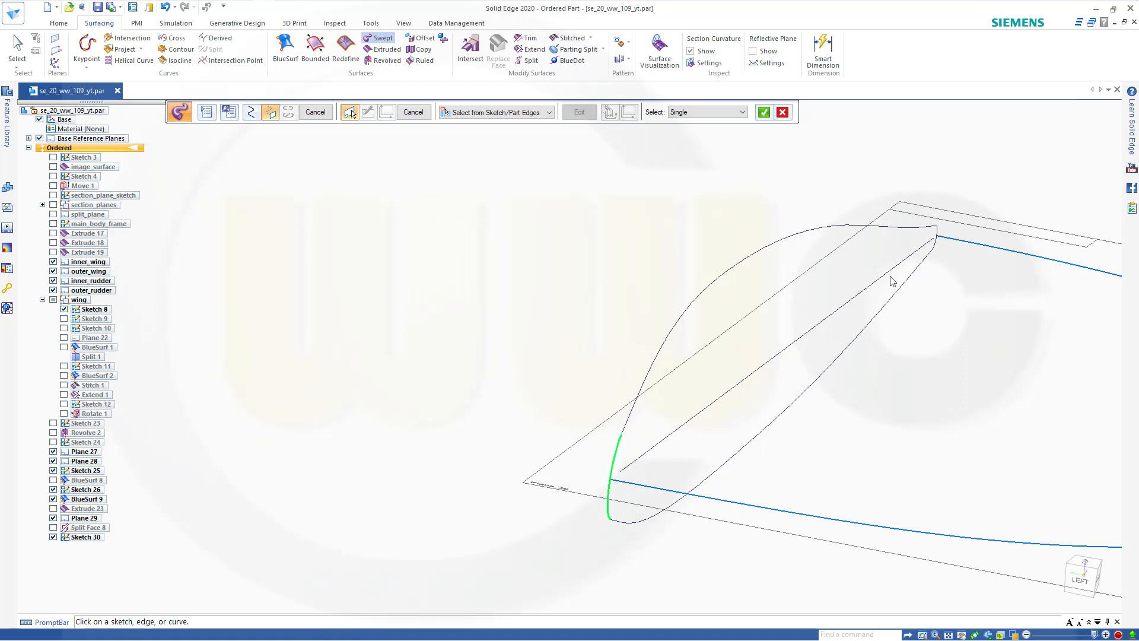
left_click(763, 112)
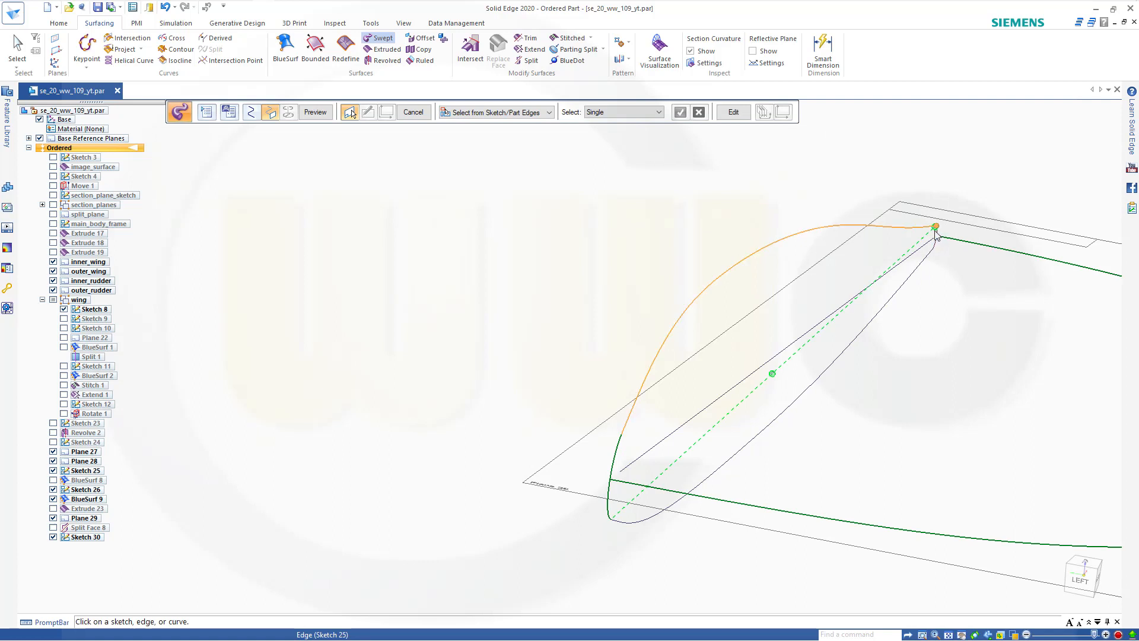
Accept the short rounded curve at the profile's narrow end as the second cross section and preview the sweep.
scroll(933, 236, "up", 3)
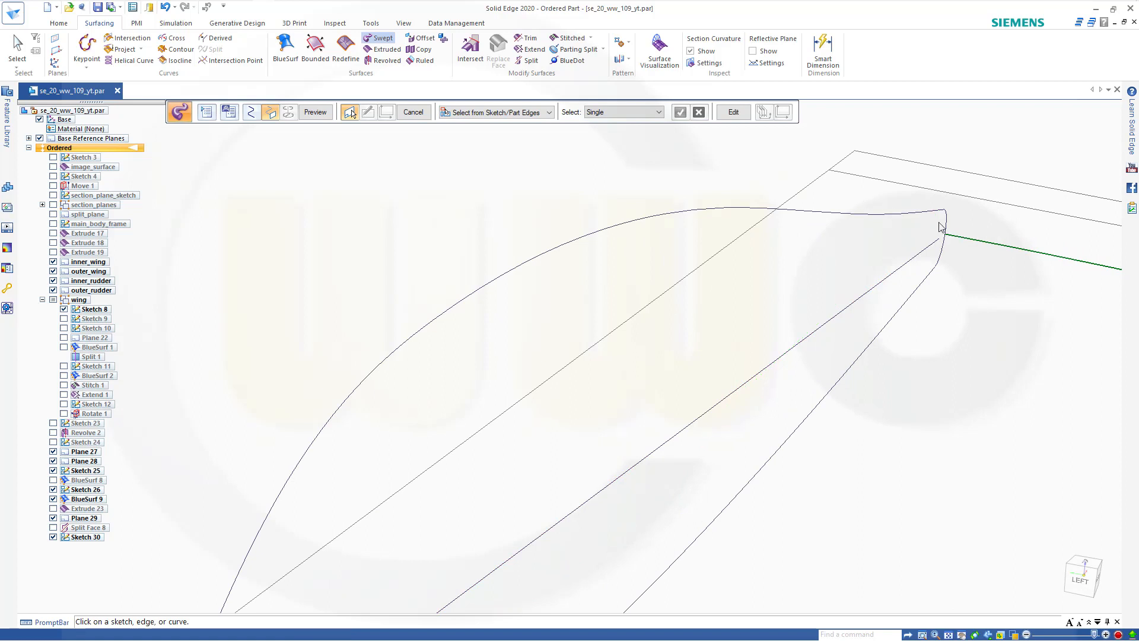
left_click(947, 232)
scroll(966, 318, "down", 3)
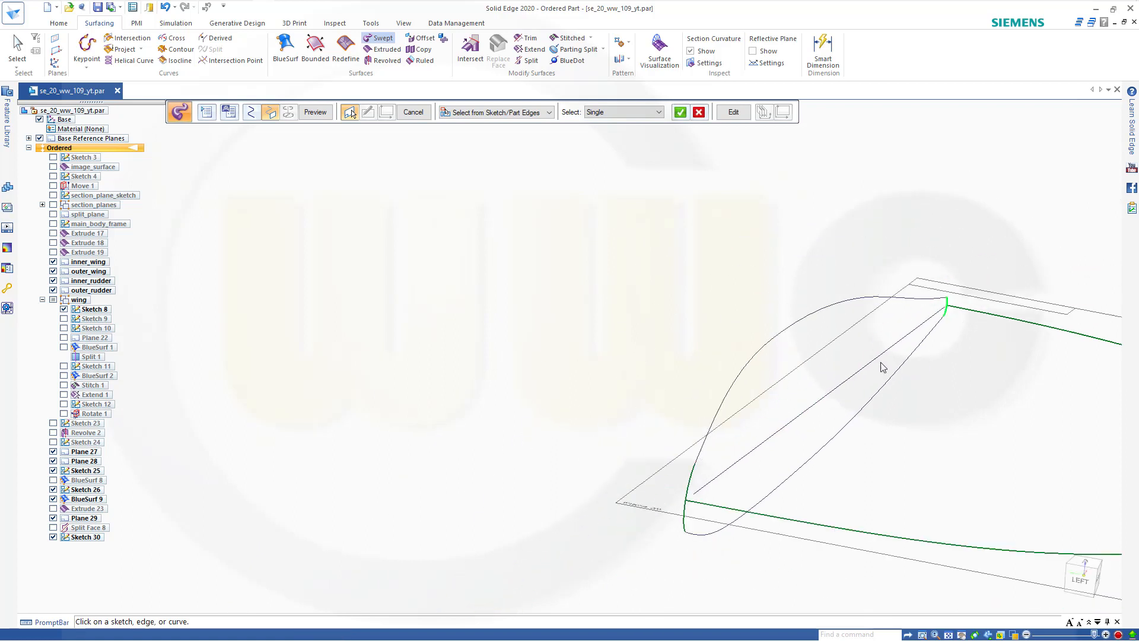
left_click(681, 112)
left_click(313, 113)
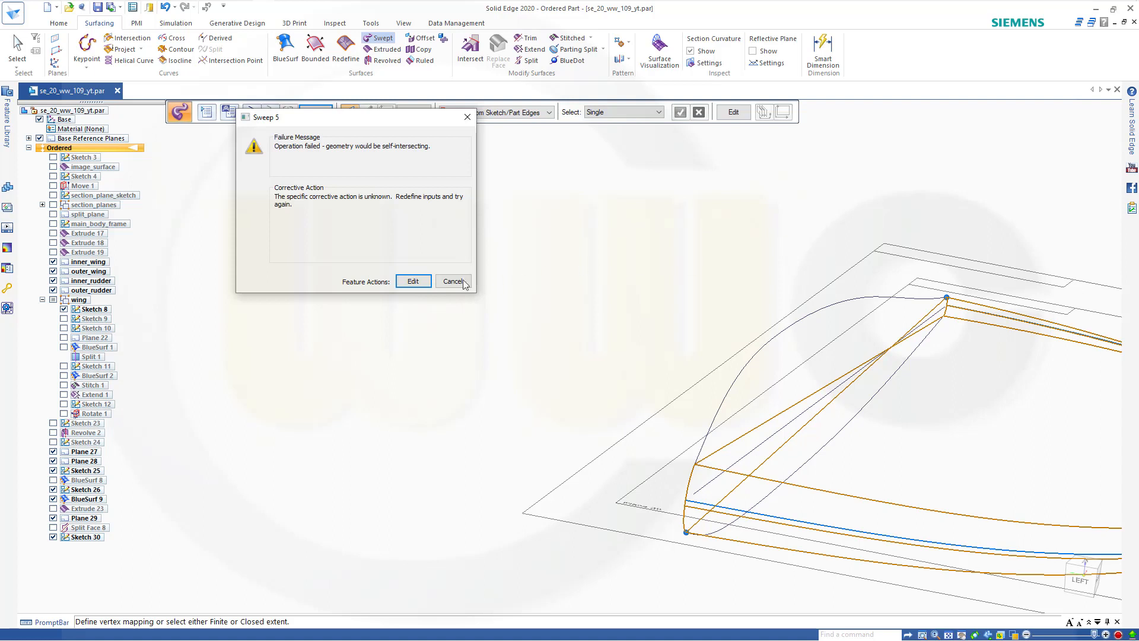
Edit the sweep's vertex mapping, replacing Set 1 with a set joining the lower endpoints of the two cross sections.
left_click(413, 281)
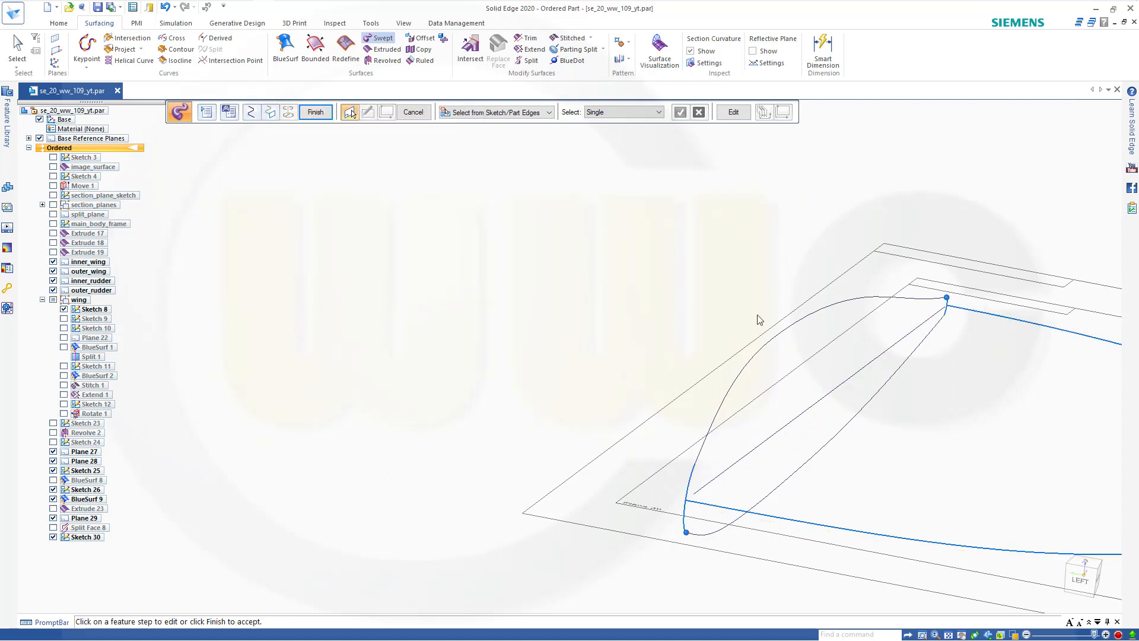
left_click(948, 301)
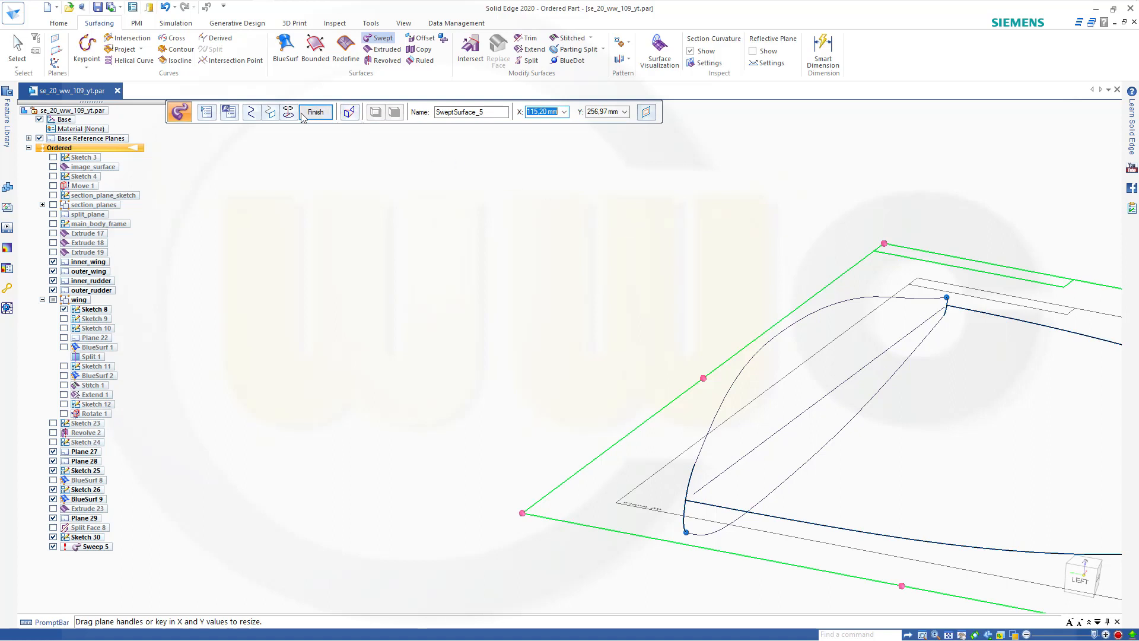
left_click(346, 114)
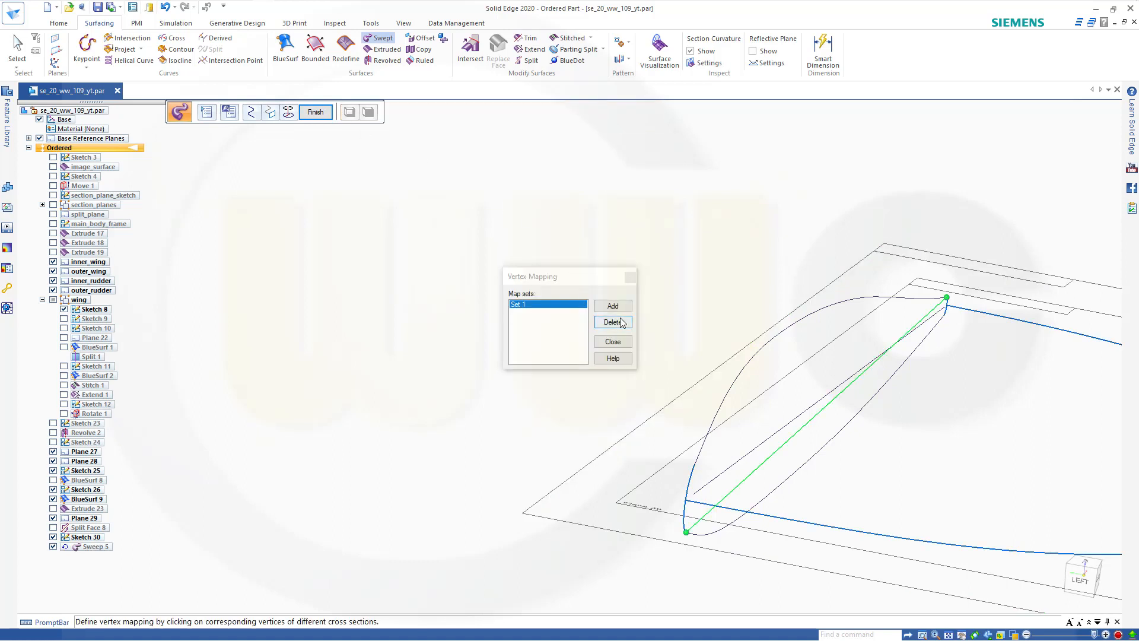
left_click(619, 321)
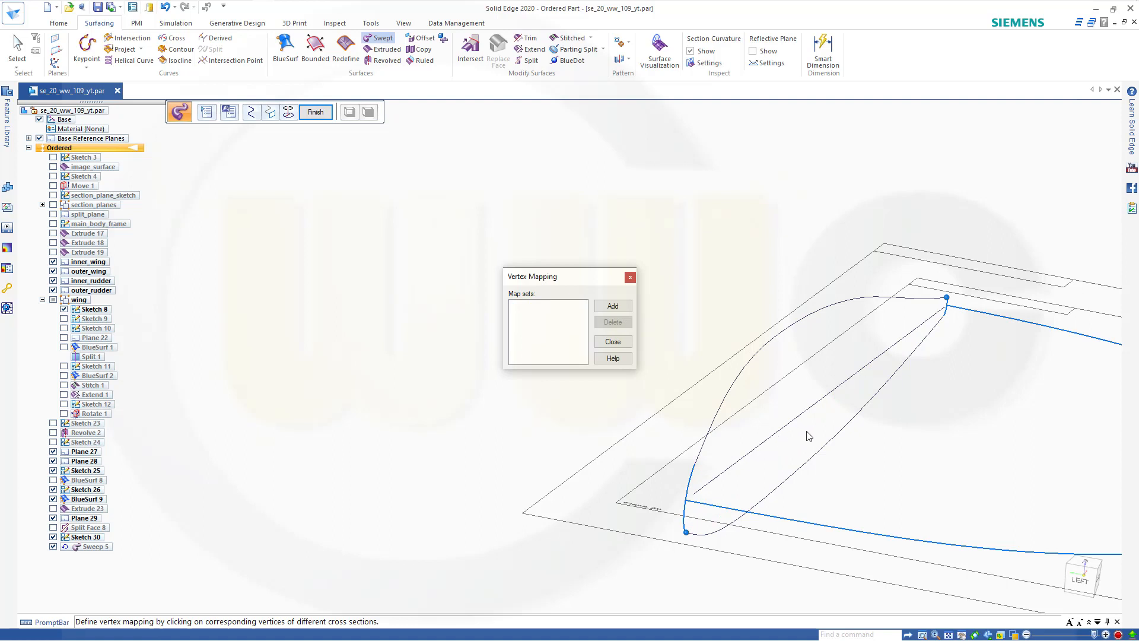
left_click(613, 307)
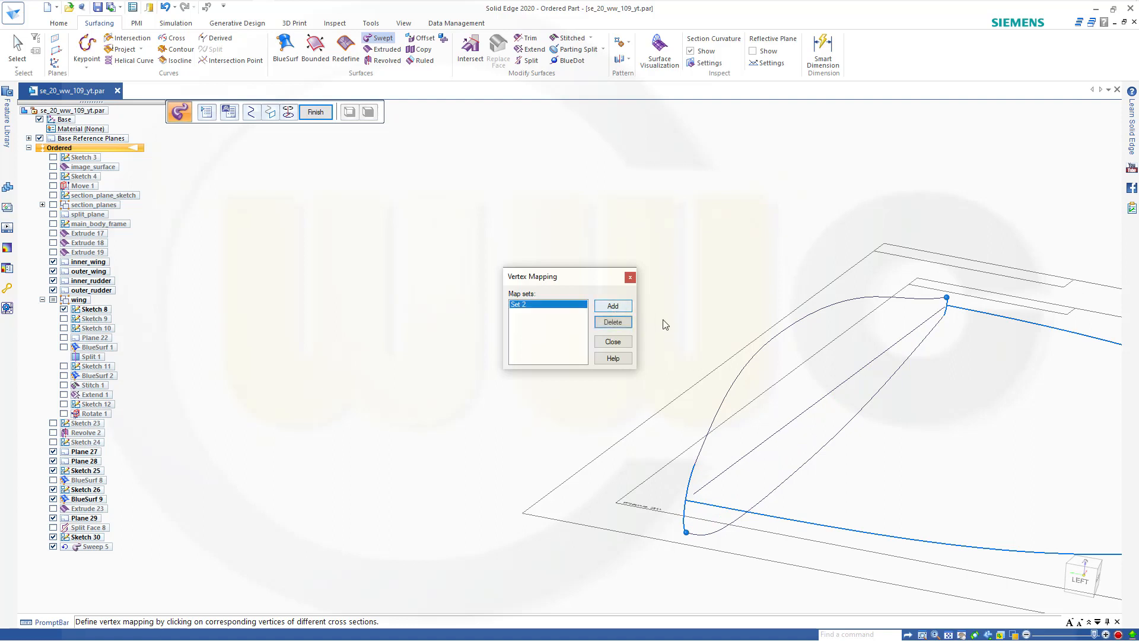
left_click(686, 532)
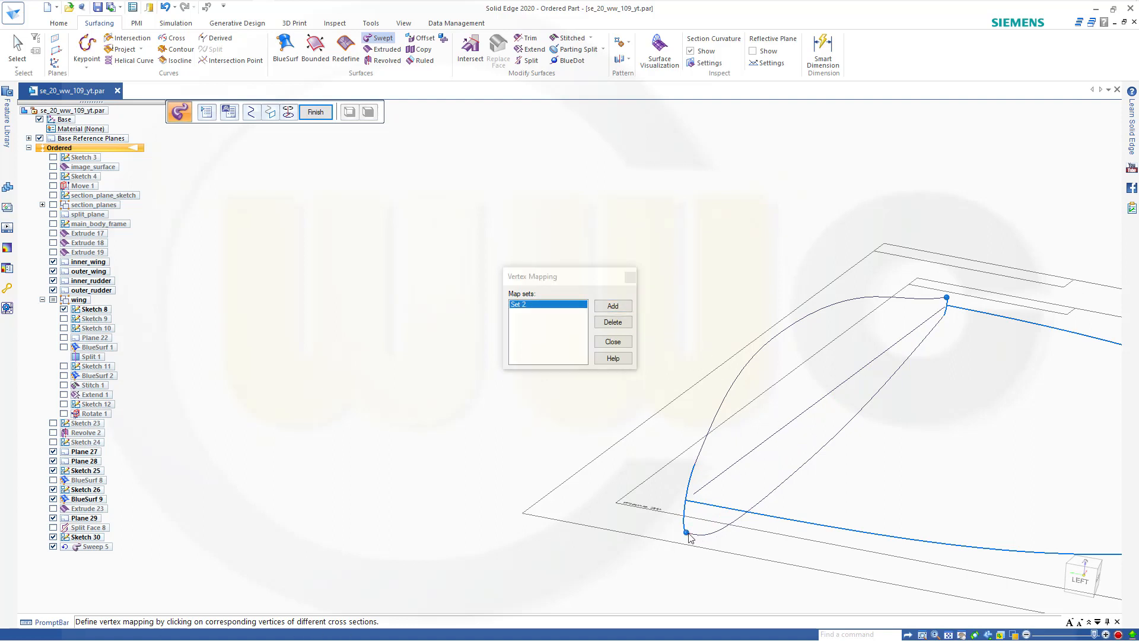
left_click(943, 316)
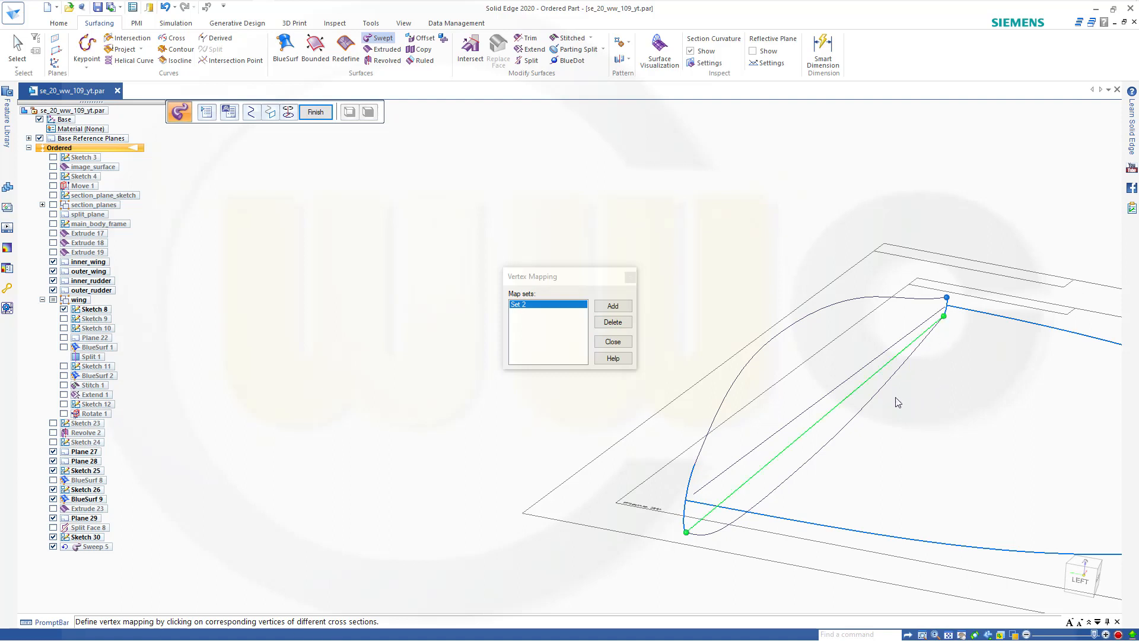
Add a second vertex map set joining the upper endpoints of both cross sections and apply the mapping.
left_click(614, 306)
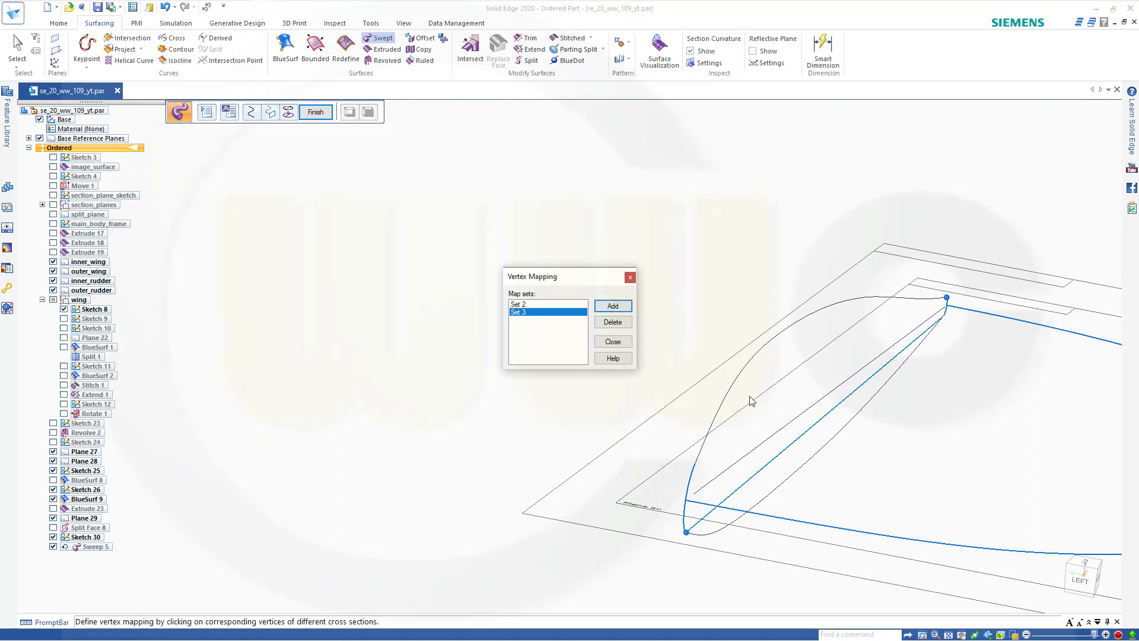
left_click(695, 465)
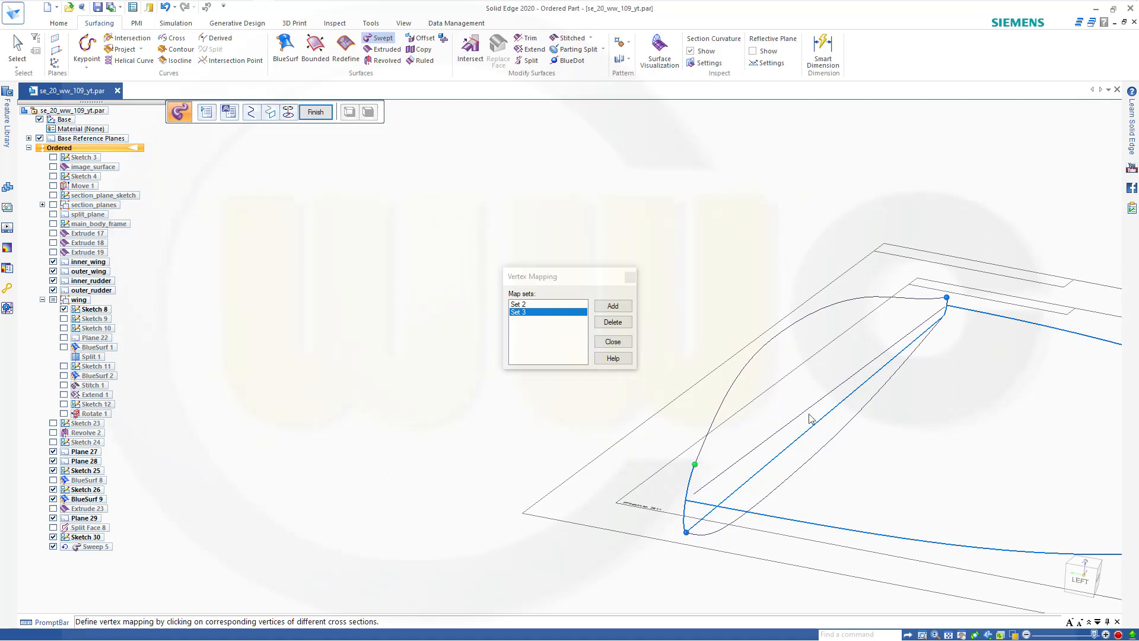
left_click(946, 298)
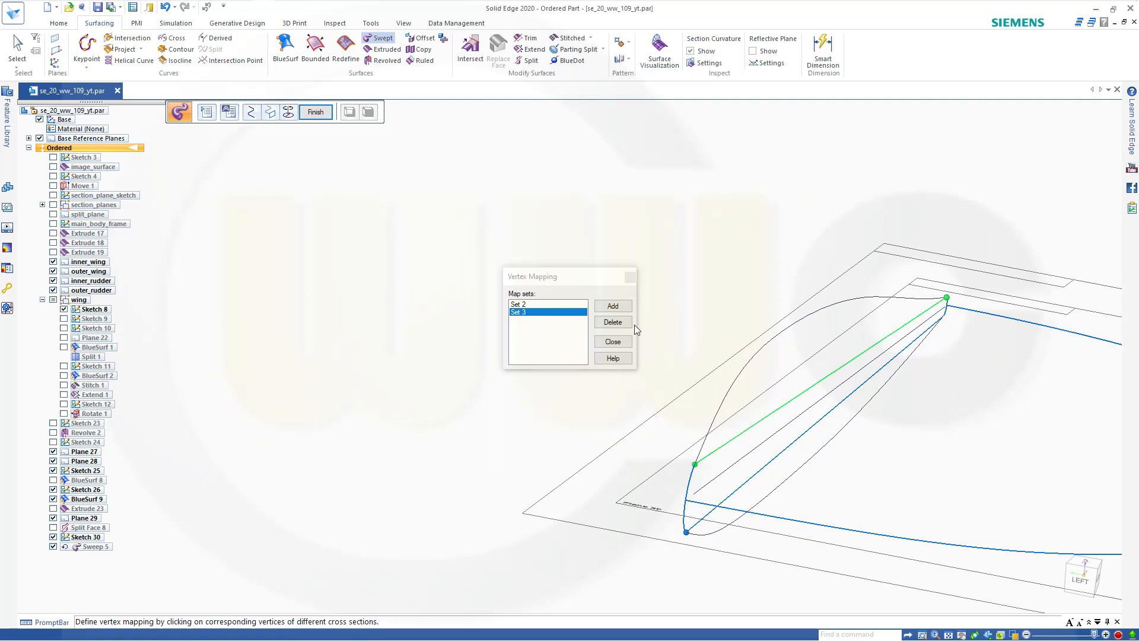
left_click(616, 343)
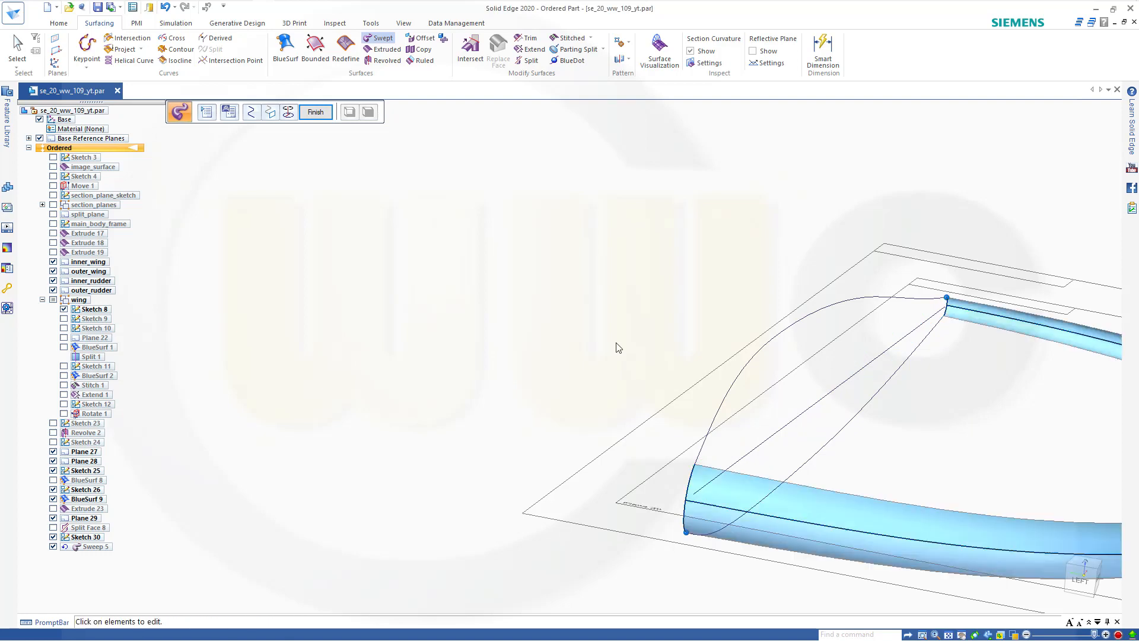
Finish the wing-tip Swept surface and exit the Swept command.
scroll(948, 431, "down", 1)
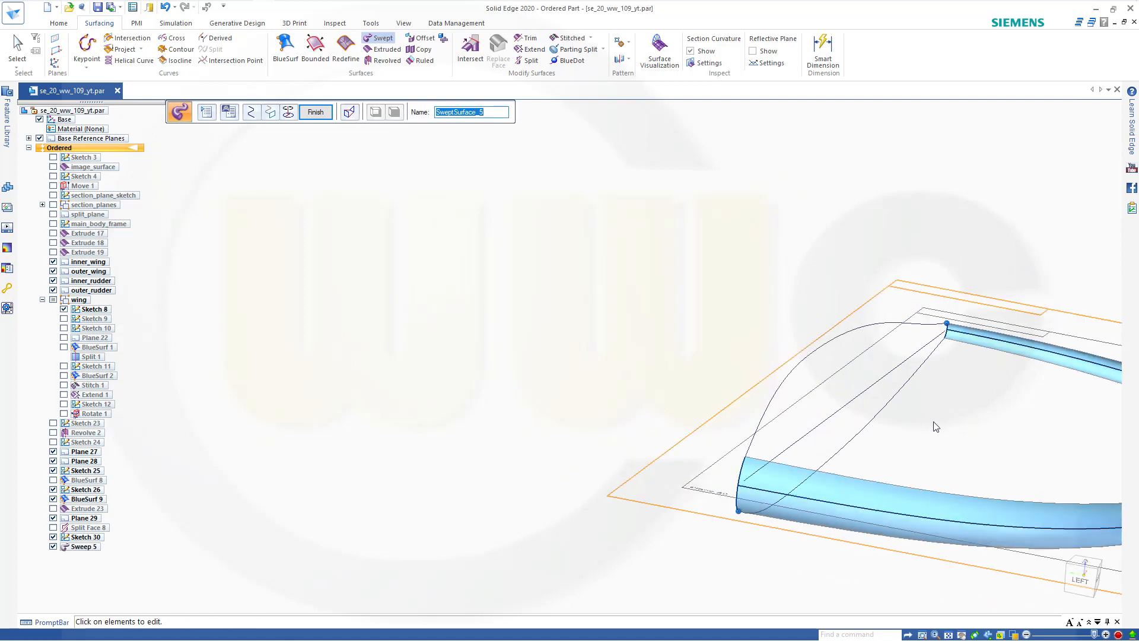
scroll(905, 414, "up", 1)
middle_click_drag(903, 405, 816, 378)
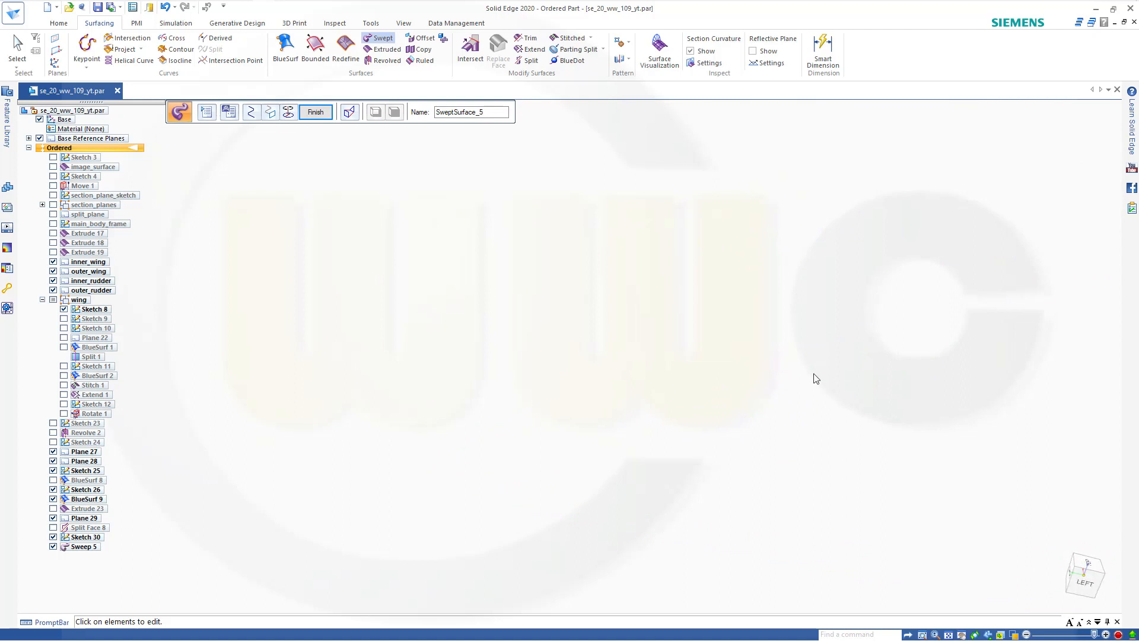
left_click(316, 112)
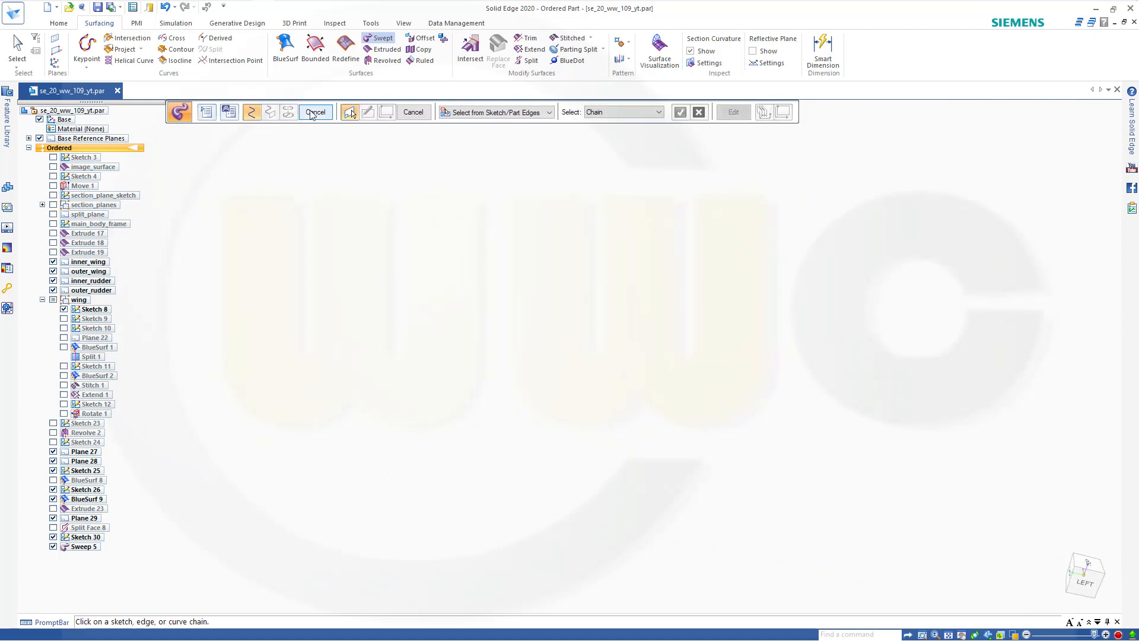
left_click(316, 112)
right_click(535, 276)
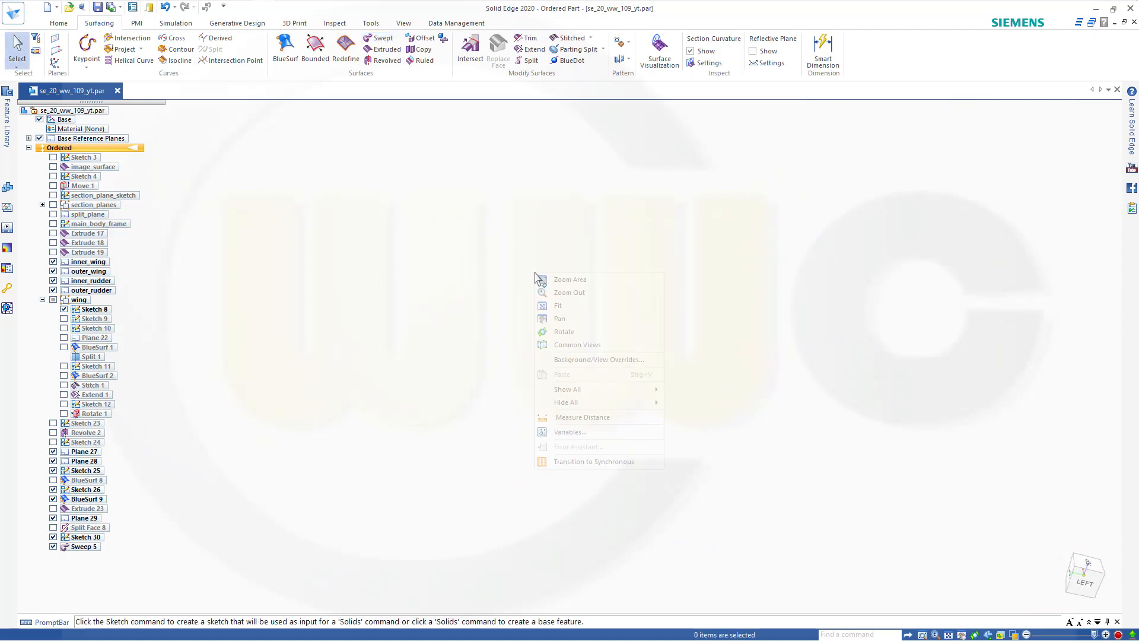
left_click(565, 307)
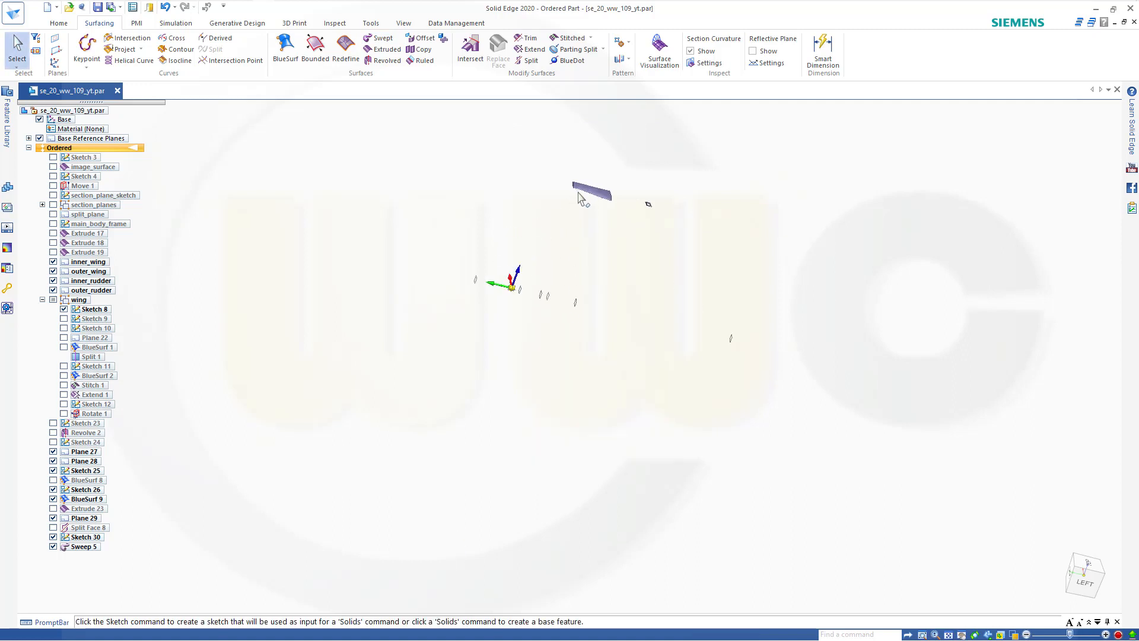
Start a BlueSurf using the wing-tip profile's curved long edge and the adjacent rounded edge of the swept strip as cross sections.
scroll(650, 211, "up", 10)
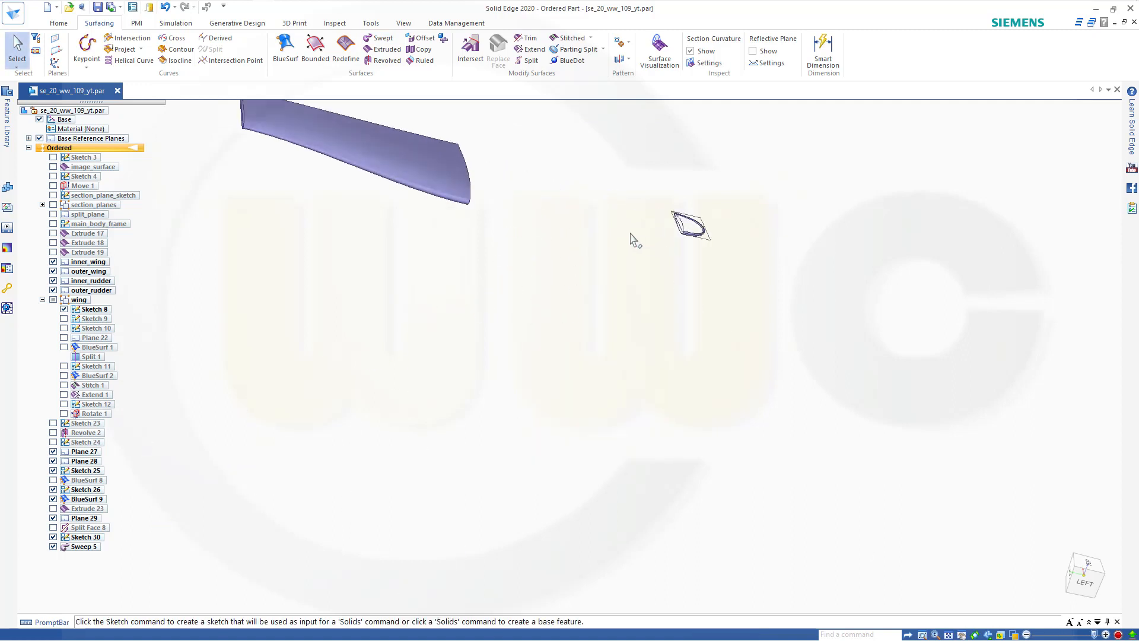
middle_click_drag(589, 248, 596, 309, "shift")
scroll(557, 304, "up", 5)
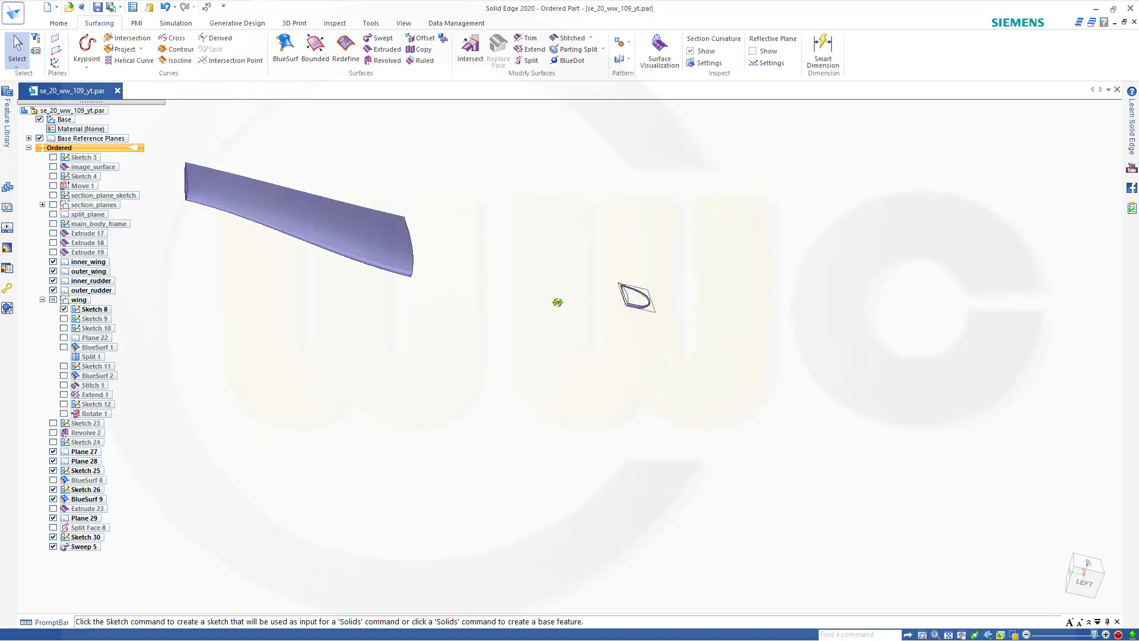
scroll(572, 317, "up", 2)
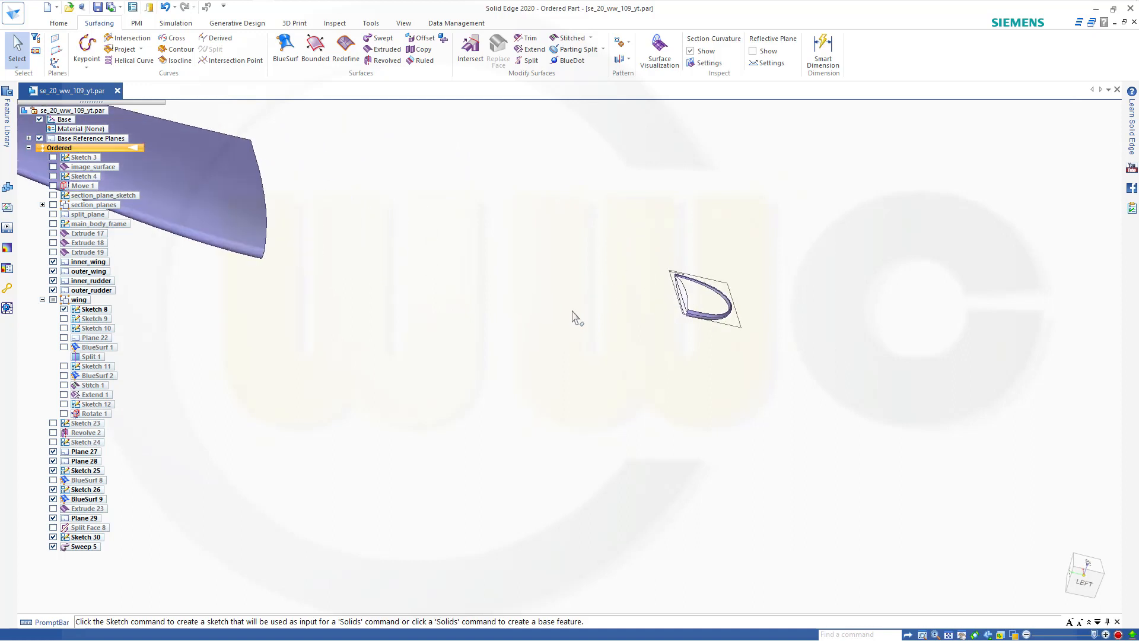
scroll(659, 316, "up", 2)
scroll(655, 308, "down", 1)
scroll(658, 314, "up", 4)
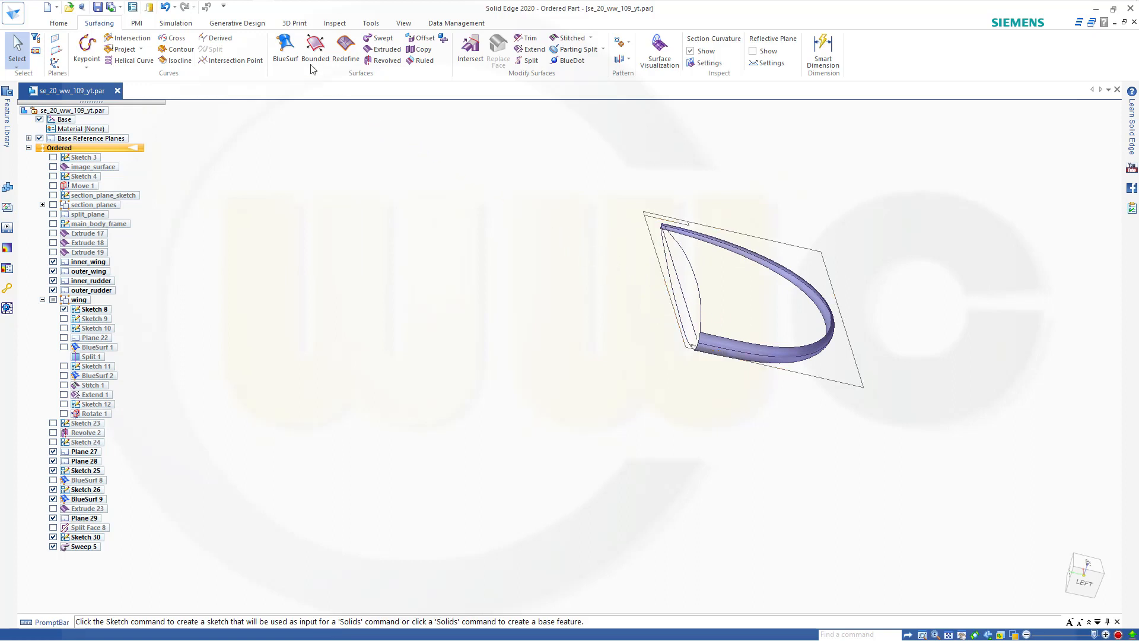
left_click(292, 43)
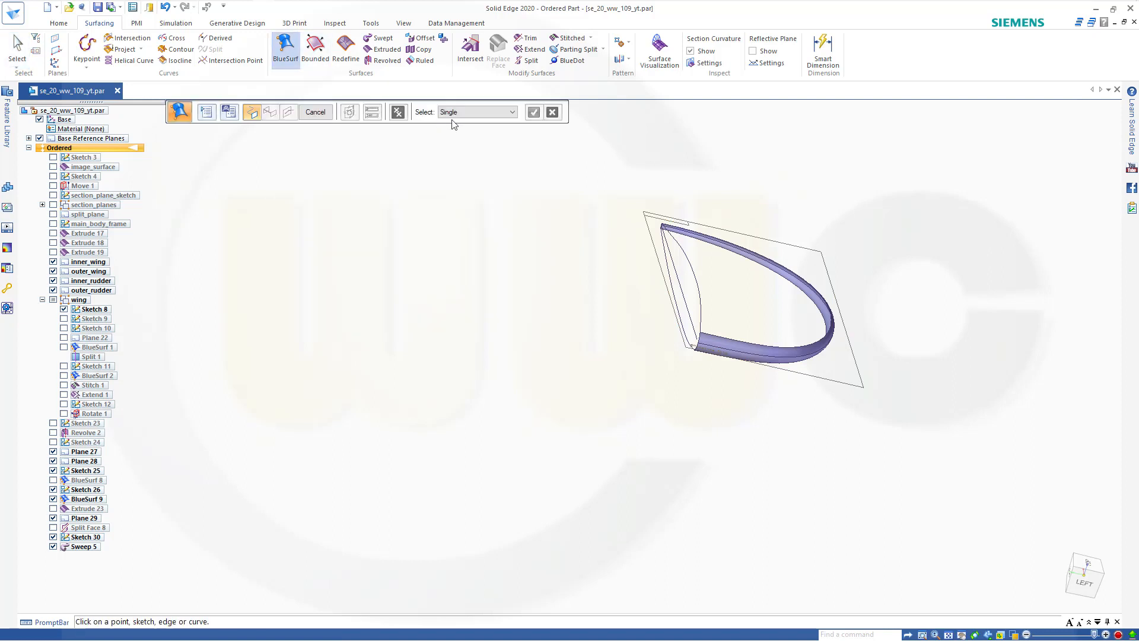
scroll(595, 254, "up", 3)
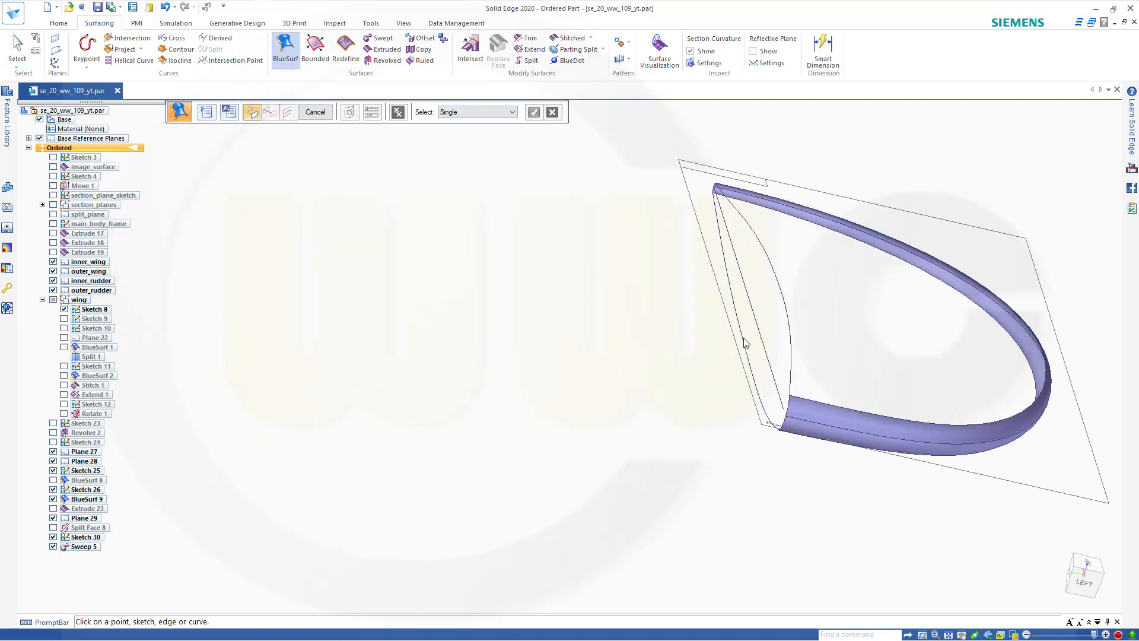
left_click(793, 374)
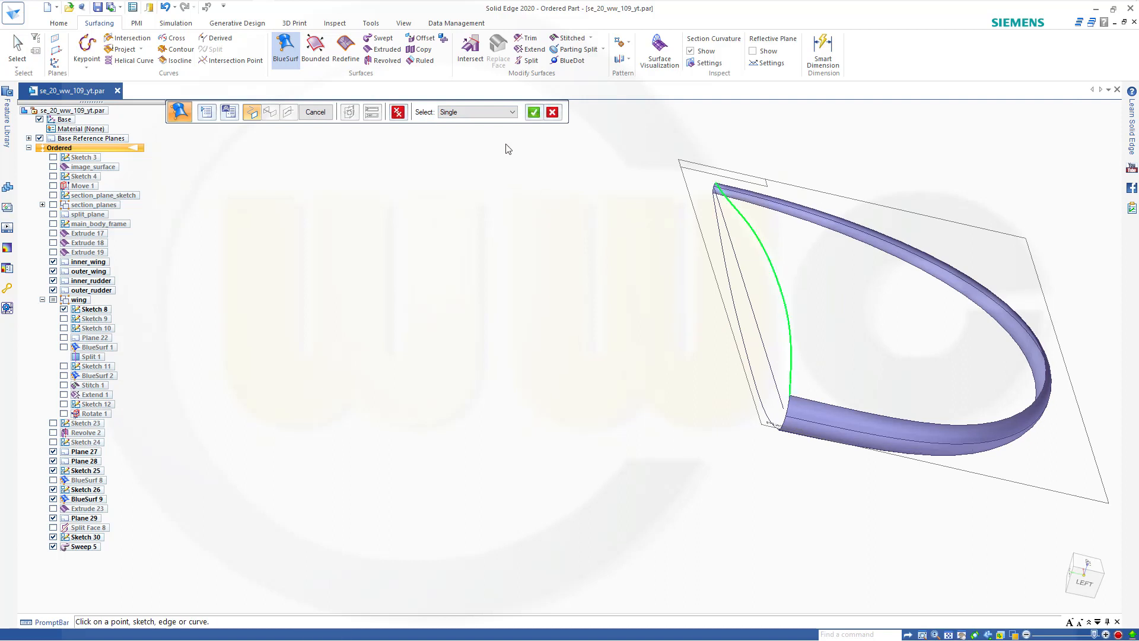
left_click(534, 112)
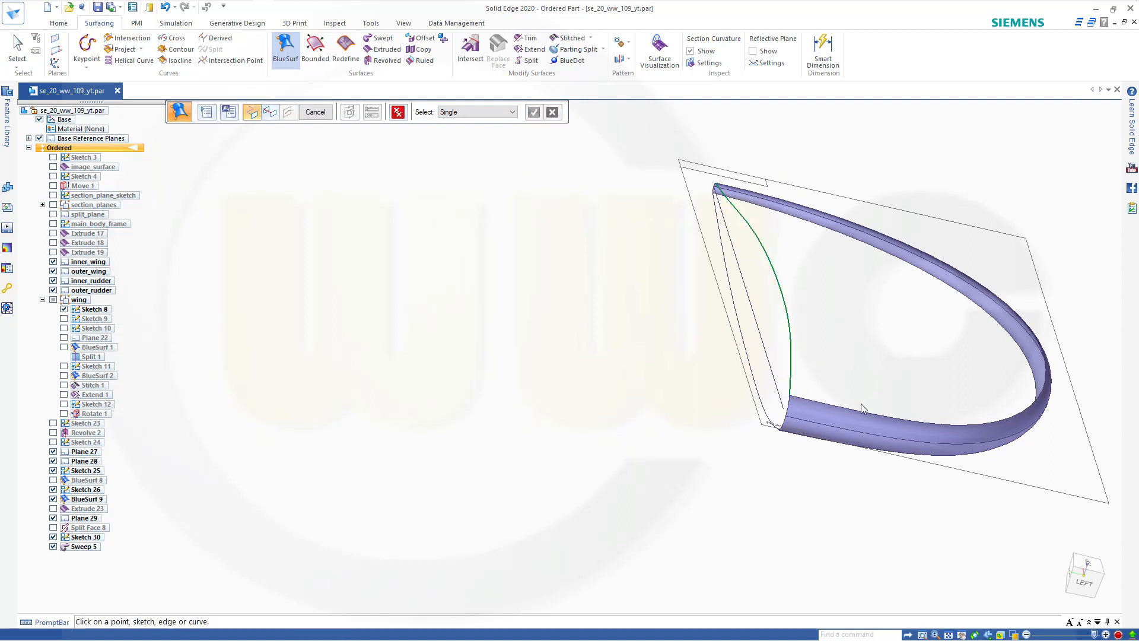
left_click(843, 407)
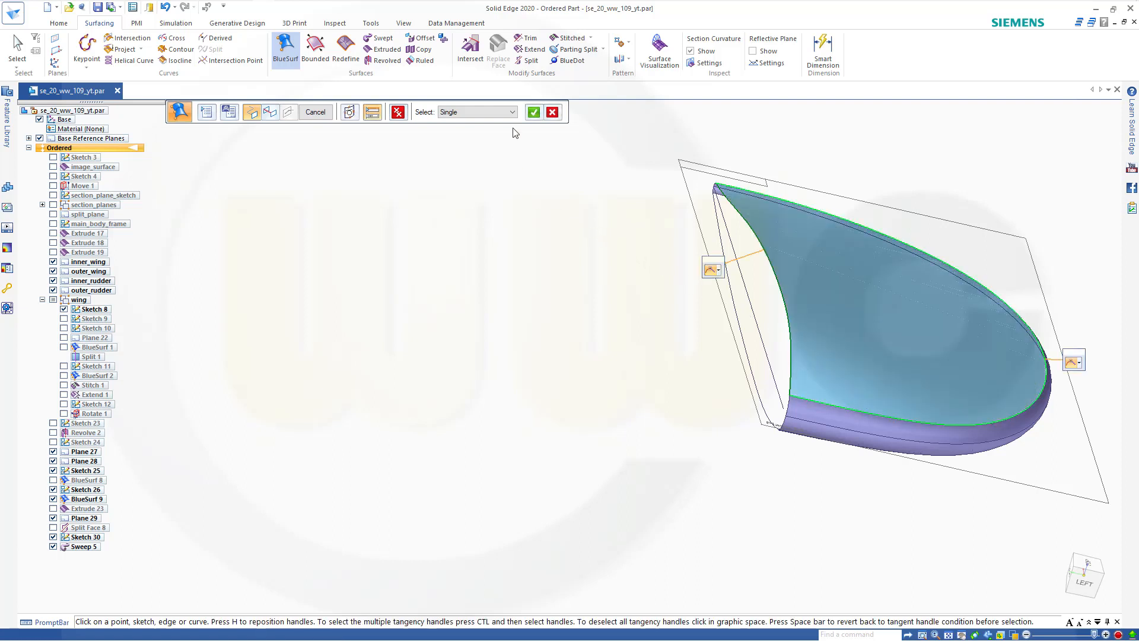
left_click(533, 113)
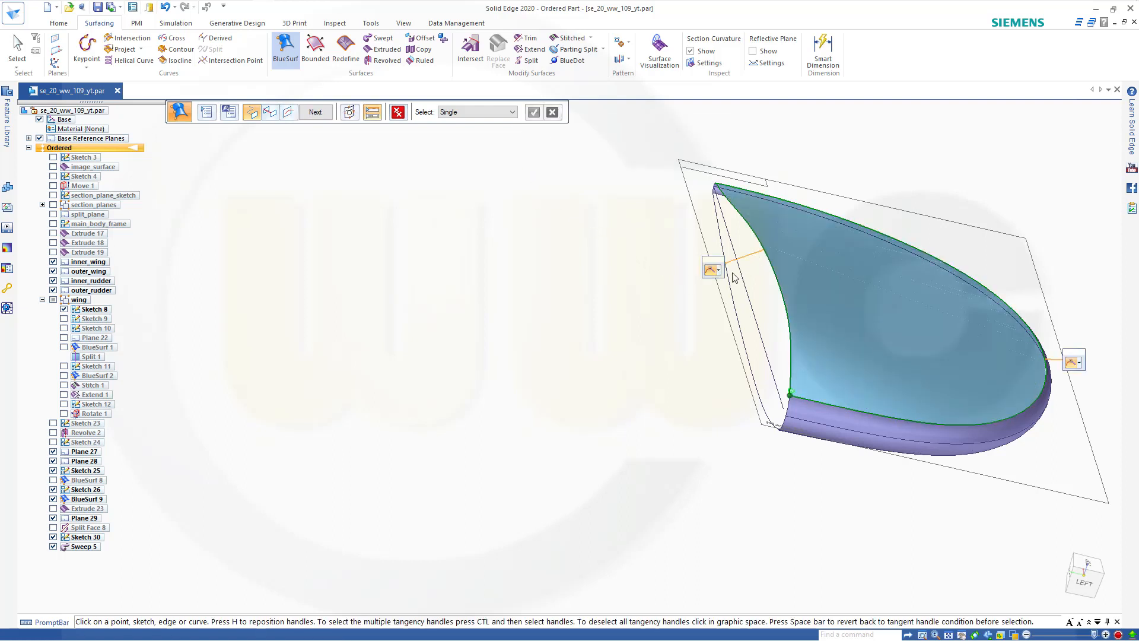
Set the BlueSurf to Normal to Section at the profile curve and Tangent Continuous at the swept edge, and finish the surface.
left_click(719, 271)
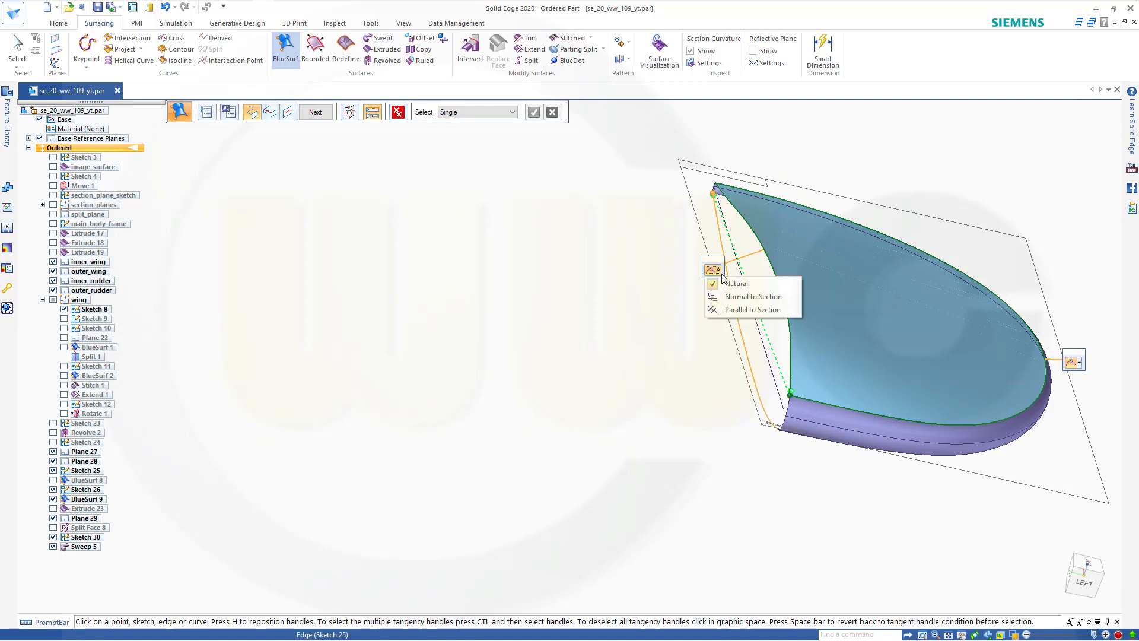
left_click(742, 297)
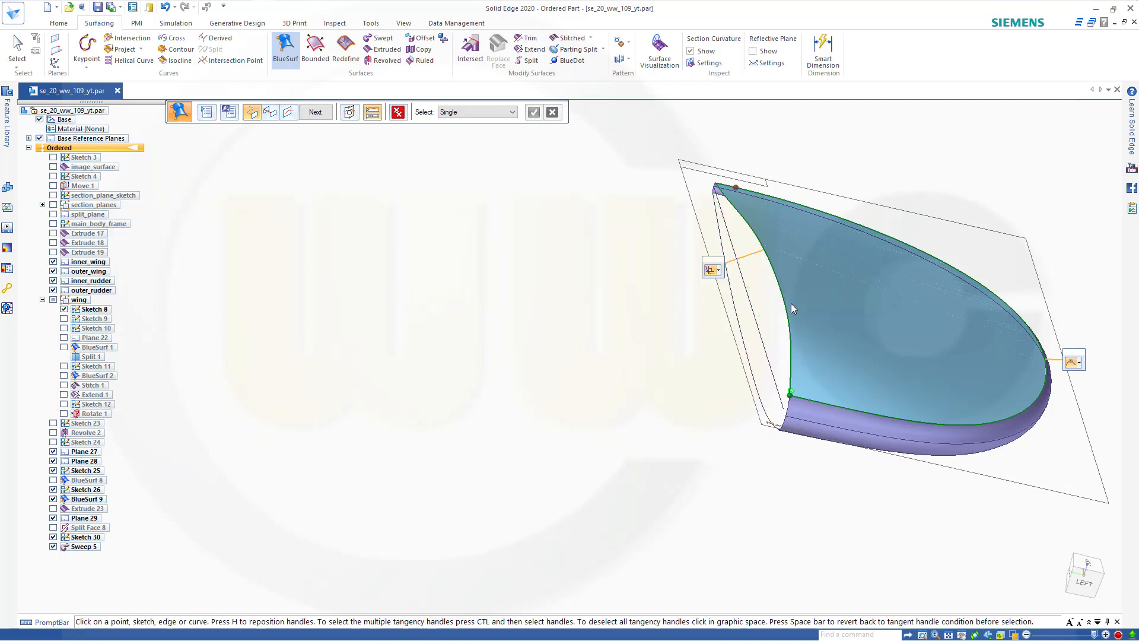
left_click(1078, 364)
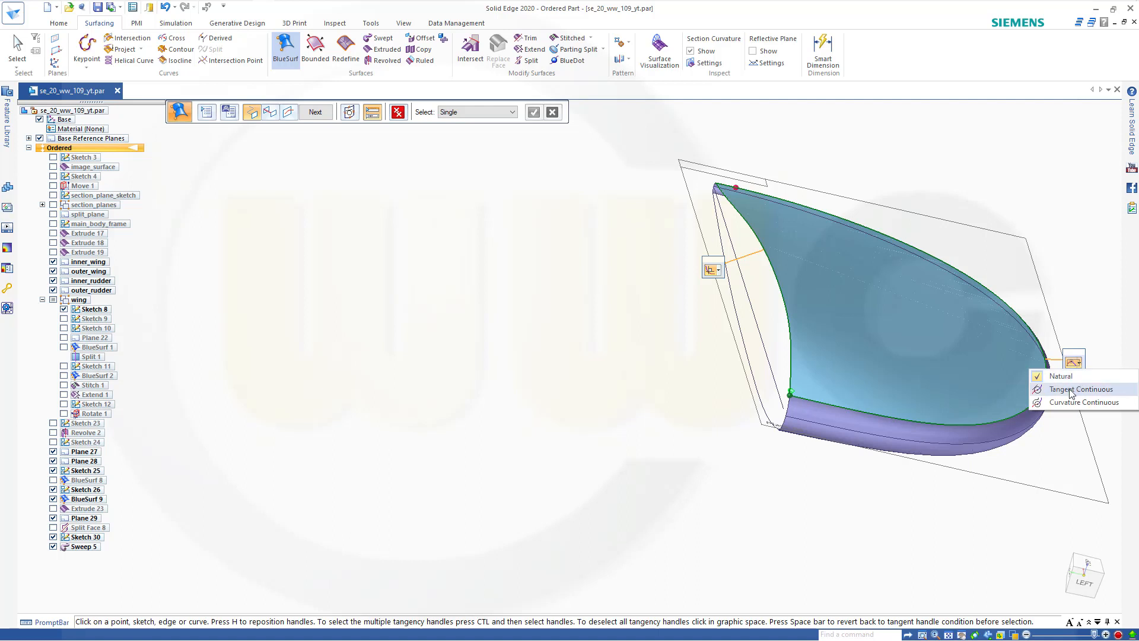
left_click(1072, 394)
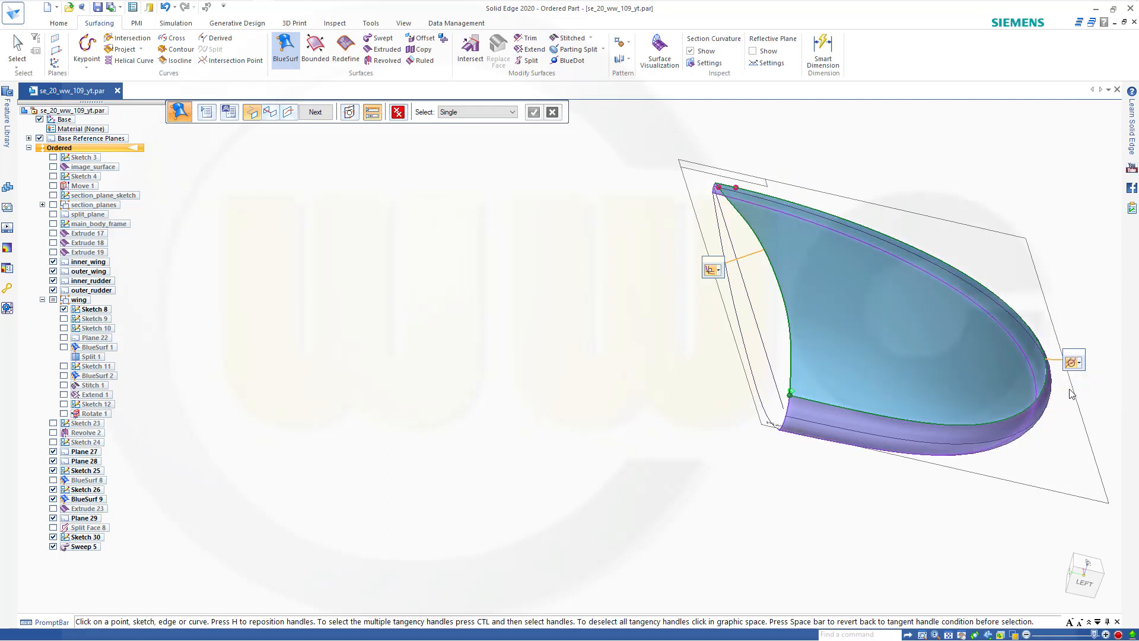
left_click(315, 113)
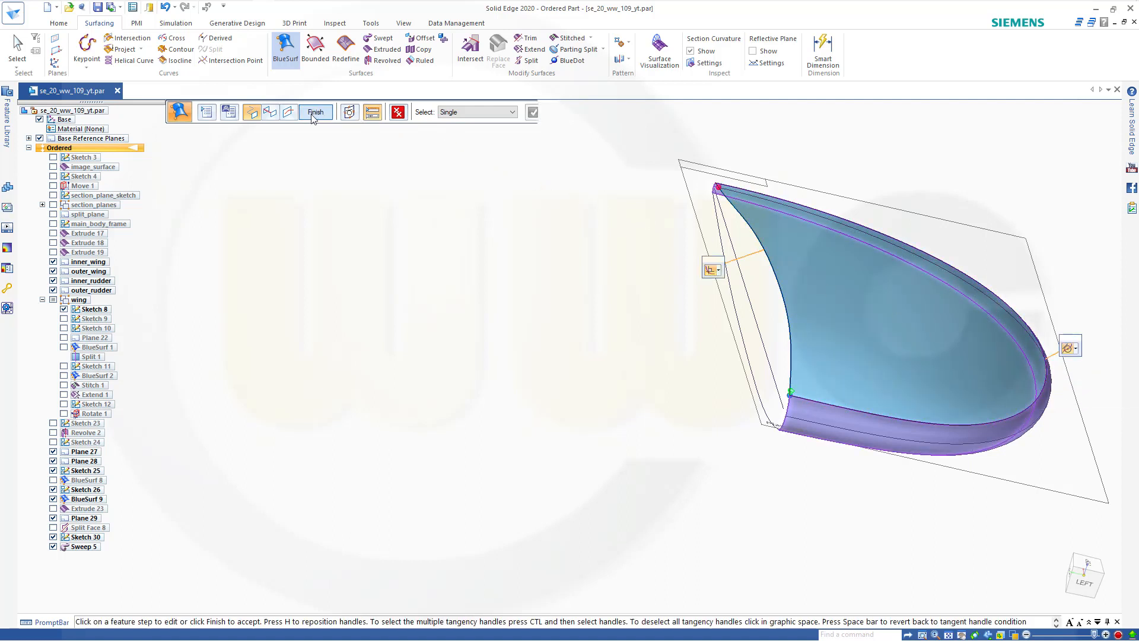
left_click(316, 113)
key("Escape")
Fit the whole model in view and hide Sketch 8 in the wing group.
scroll(749, 290, "down", 5)
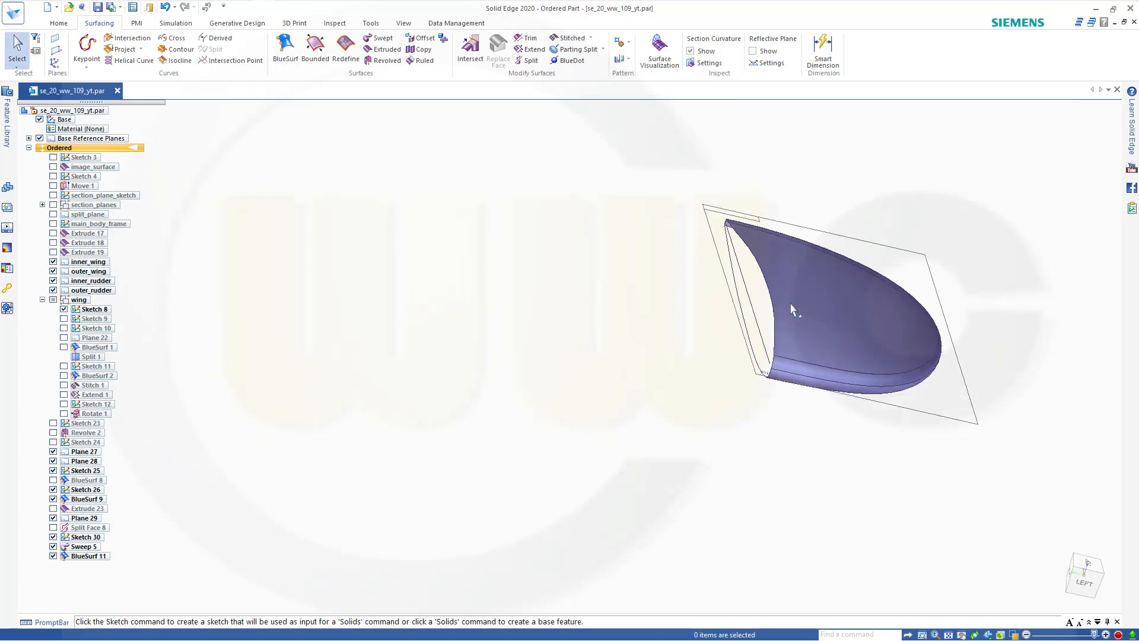
scroll(700, 320, "down", 3)
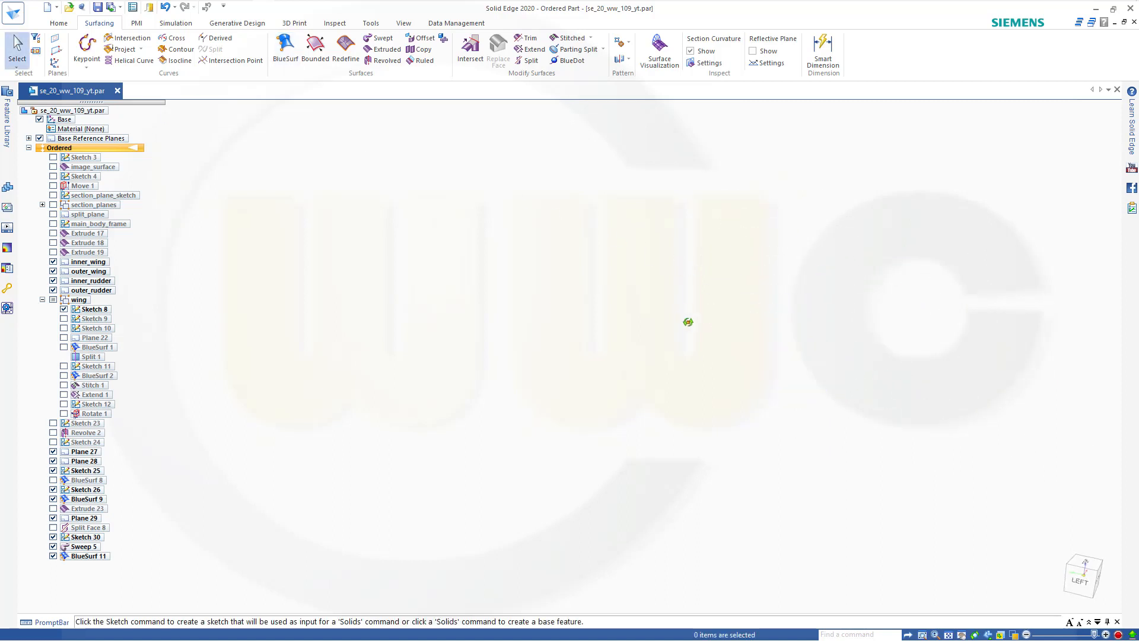
right_click(538, 237)
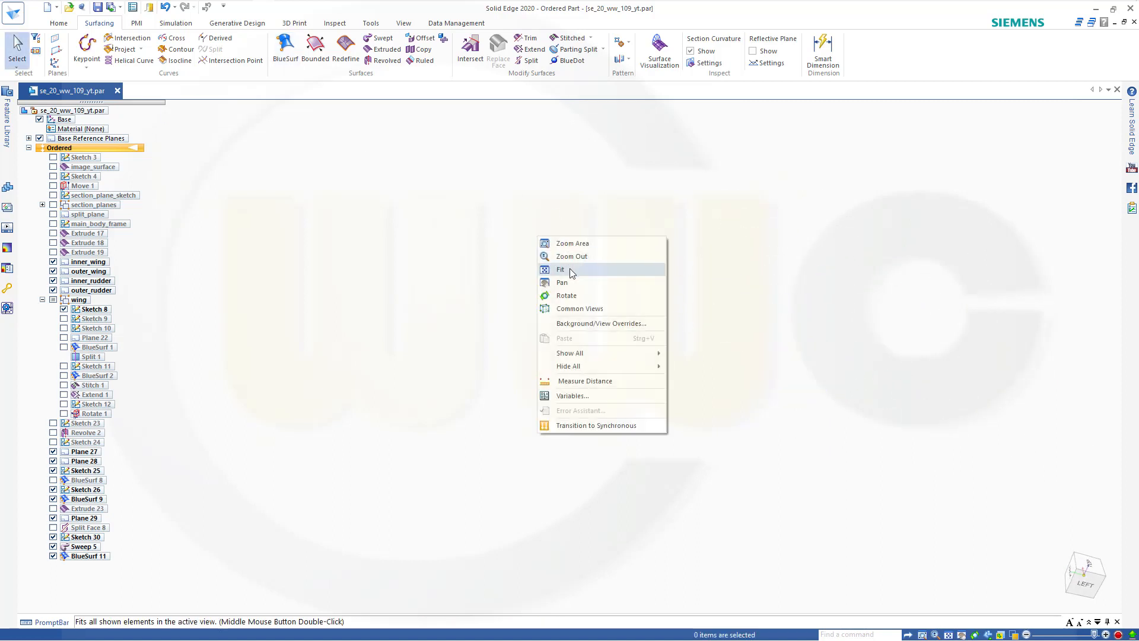
left_click(581, 270)
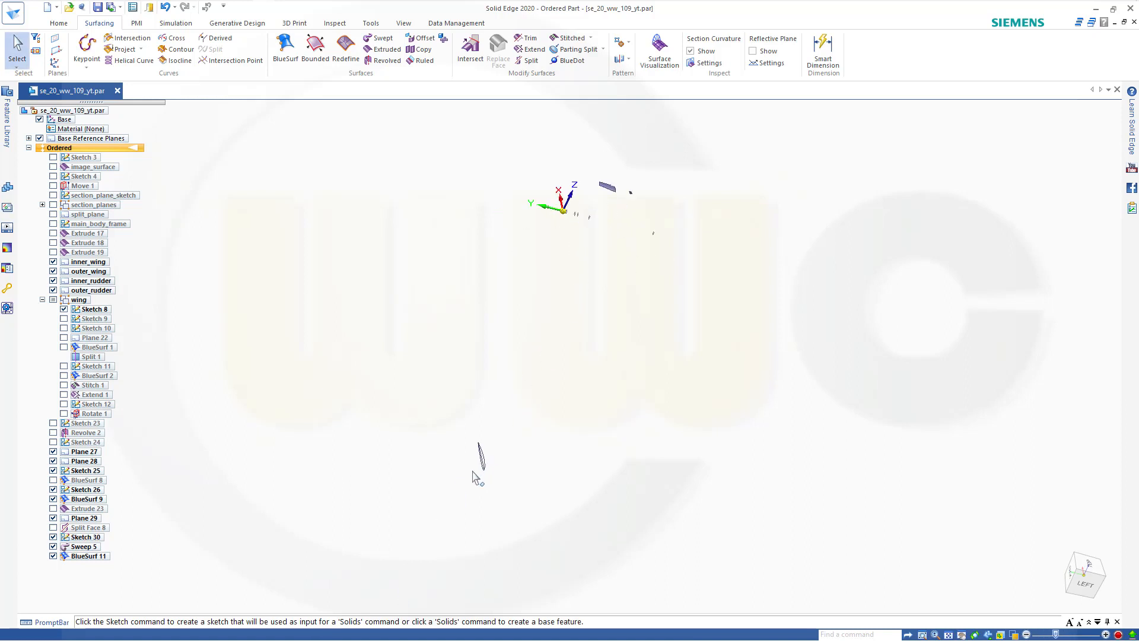
left_click(481, 457)
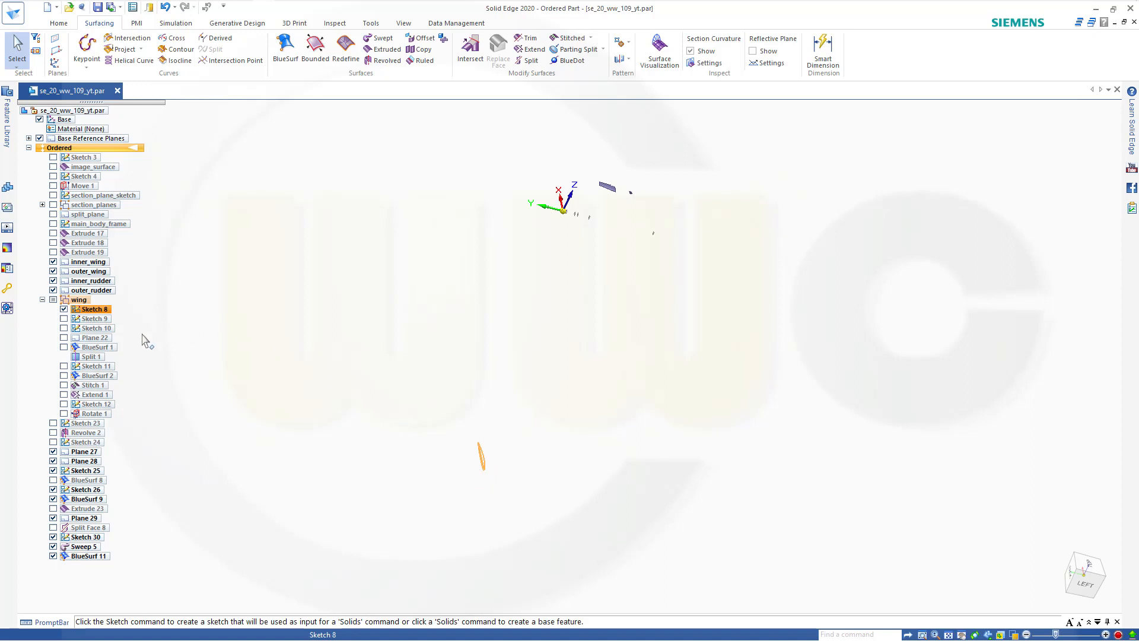
key("Escape")
left_click(64, 309)
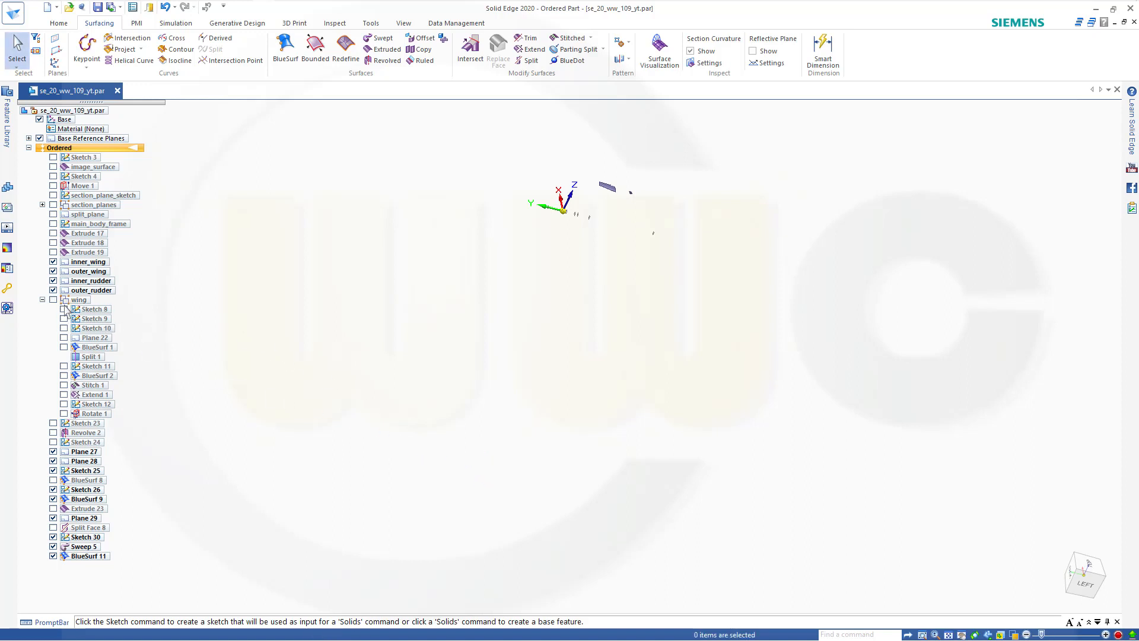
Hide the outer_rudder, inner_rudder, outer_wing and inner_wing planes.
left_click(53, 290)
left_click(53, 281)
left_click(53, 271)
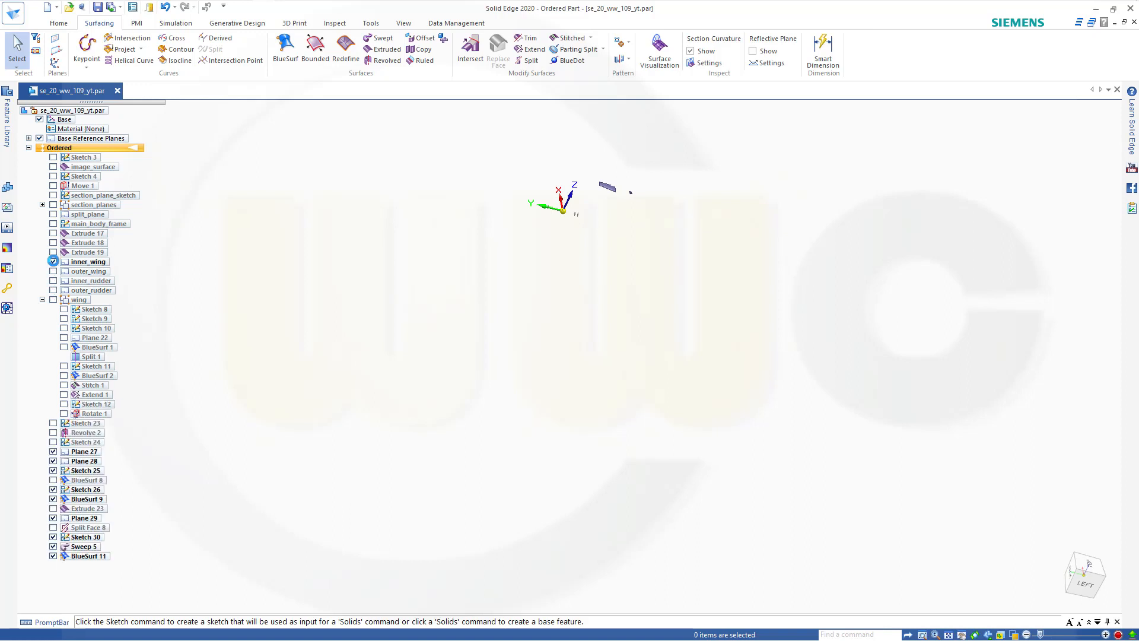
left_click(53, 262)
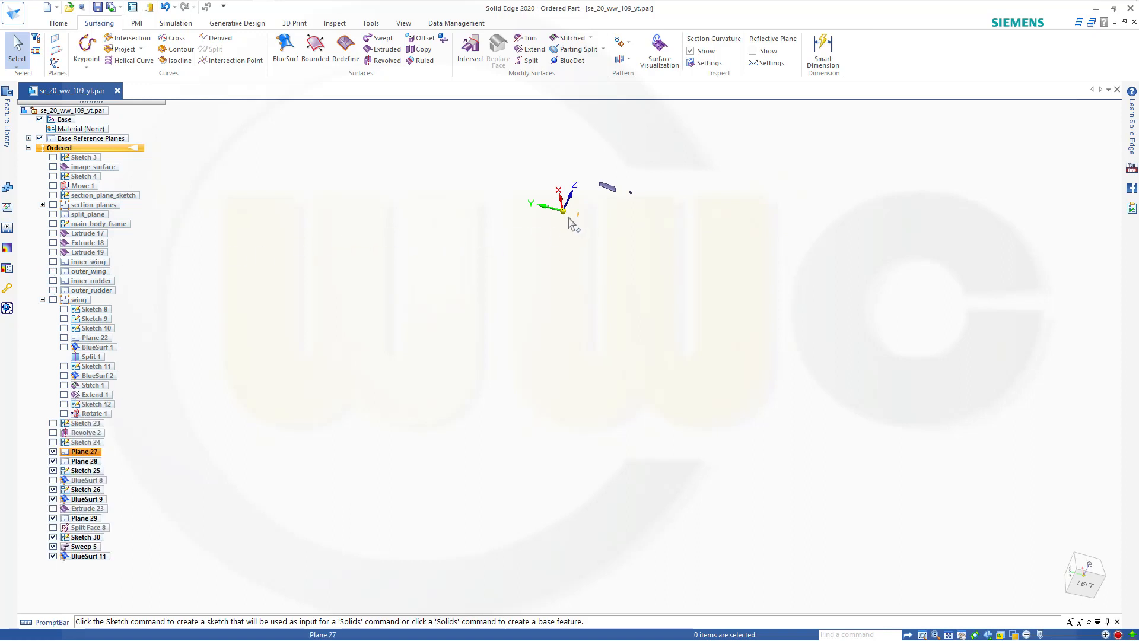
Hide the reference planes Plane 27, Plane 28 and Plane 29.
left_click(53, 452)
left_click(53, 461)
left_click(53, 518)
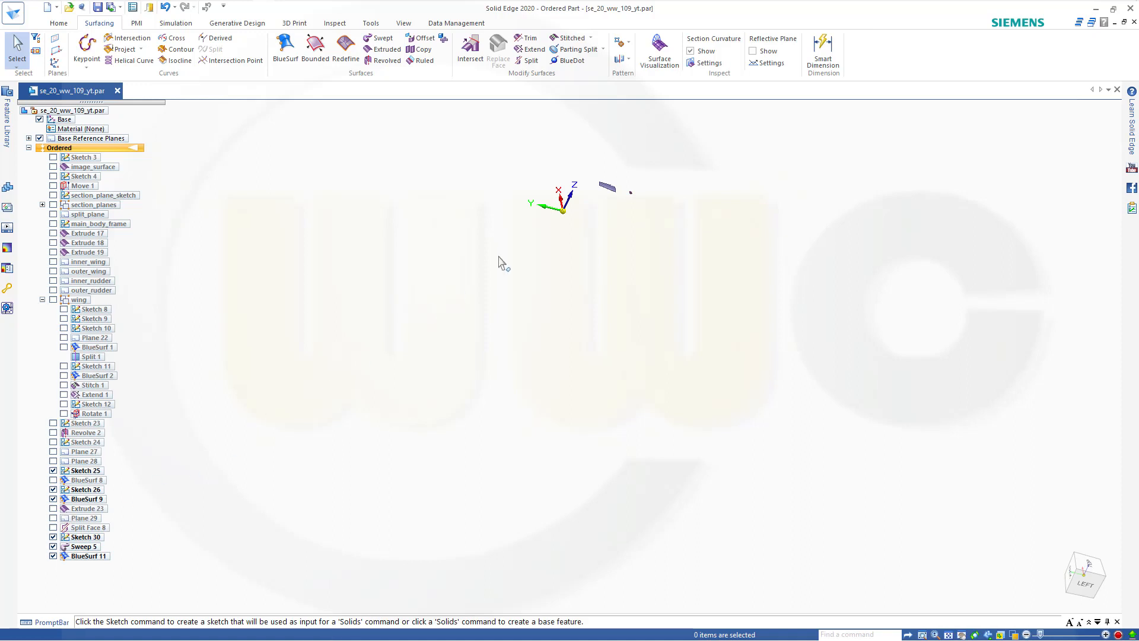
Start a second BlueSurf on the wing tip's open opposite side, from the profile's other long edge to the swept strip's rounded edge.
scroll(638, 172, "up", 5)
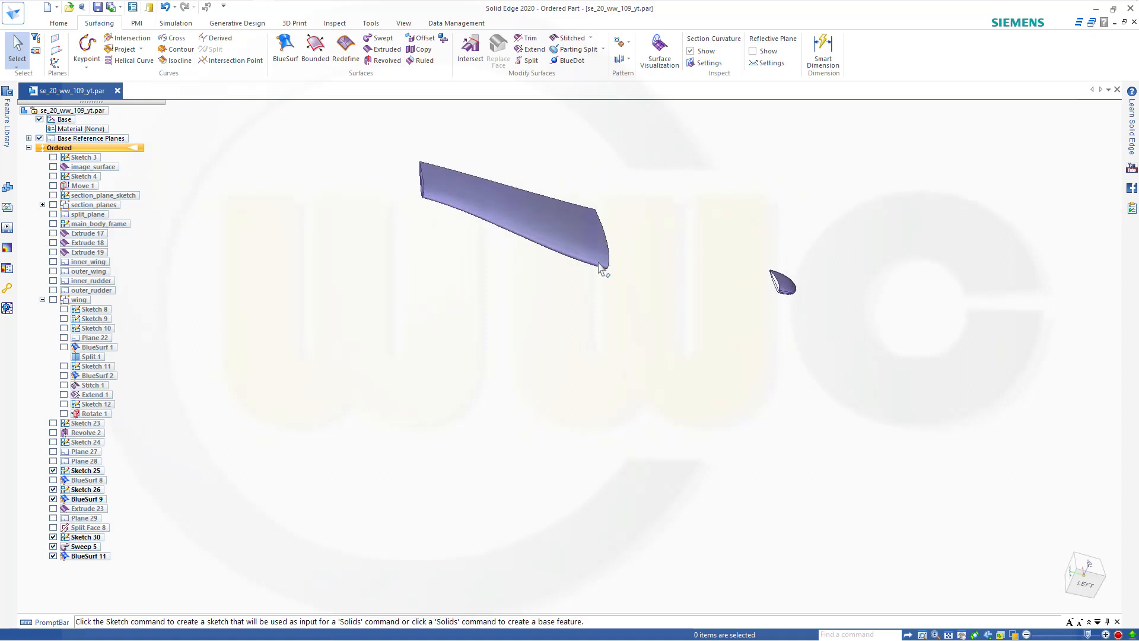
middle_click_drag(736, 215, 635, 331)
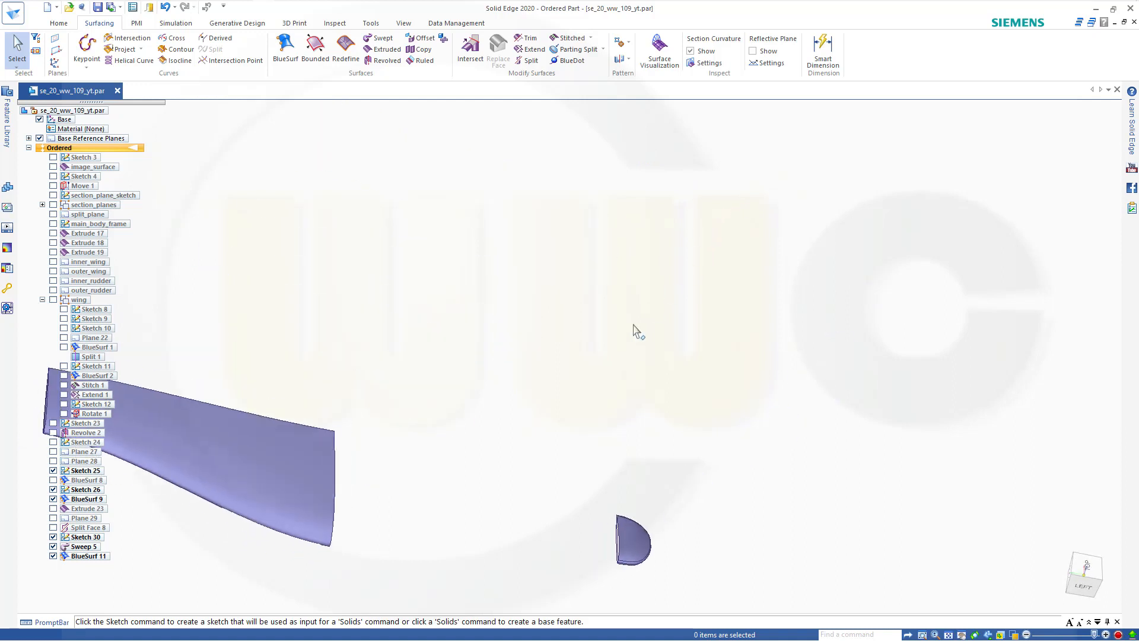
middle_click_drag(586, 370, 480, 464)
middle_click_drag(442, 432, 519, 265)
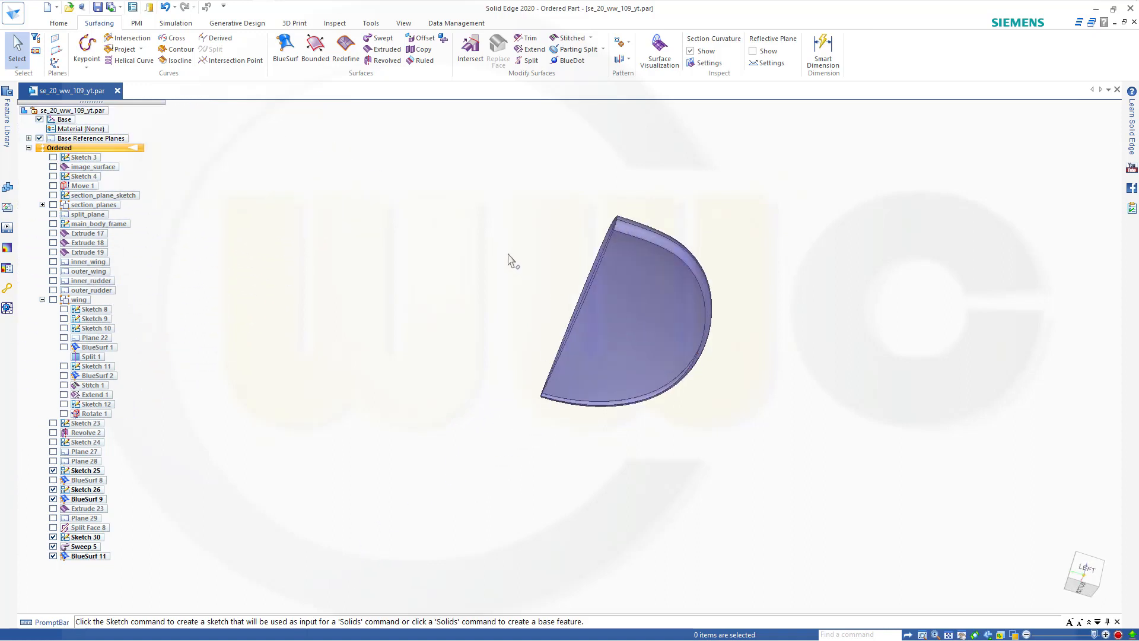
left_click(285, 48)
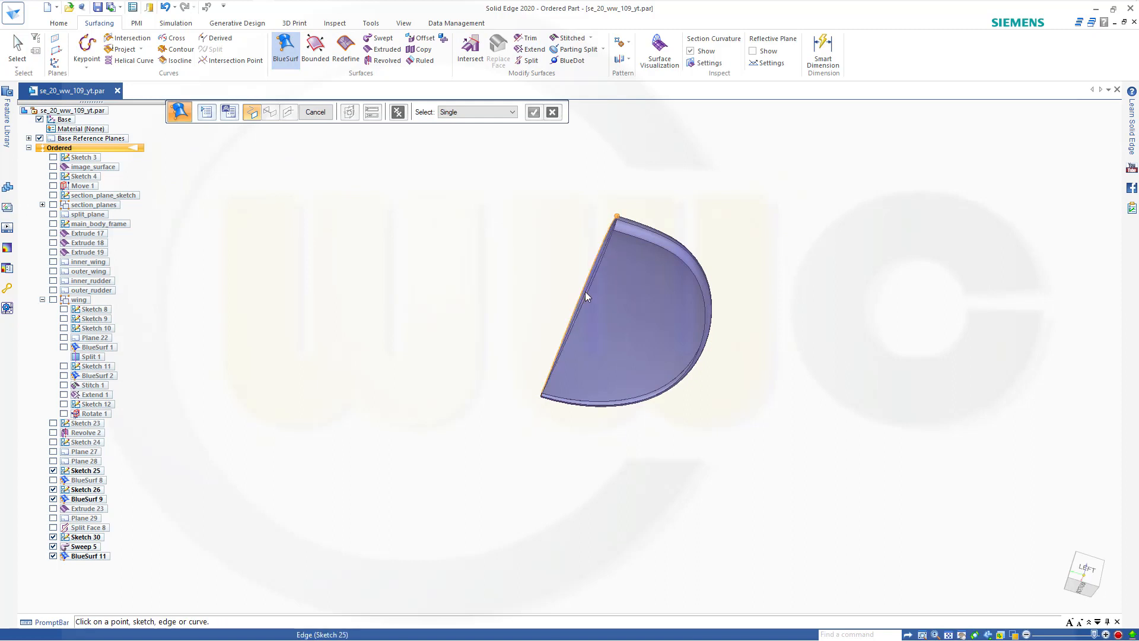
left_click(601, 260)
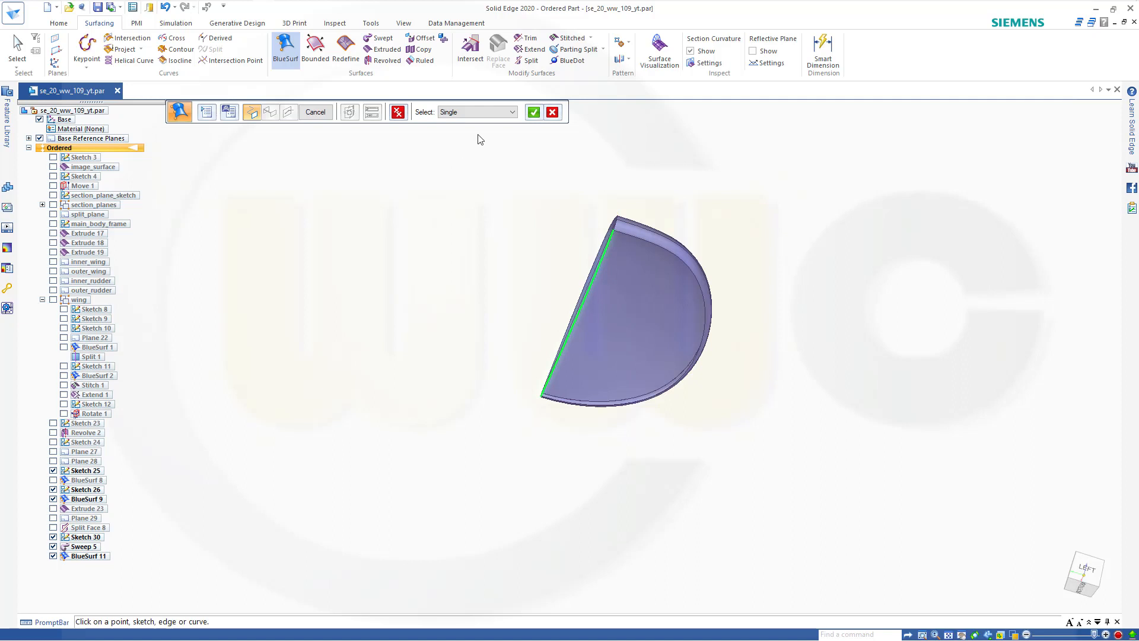
left_click(528, 113)
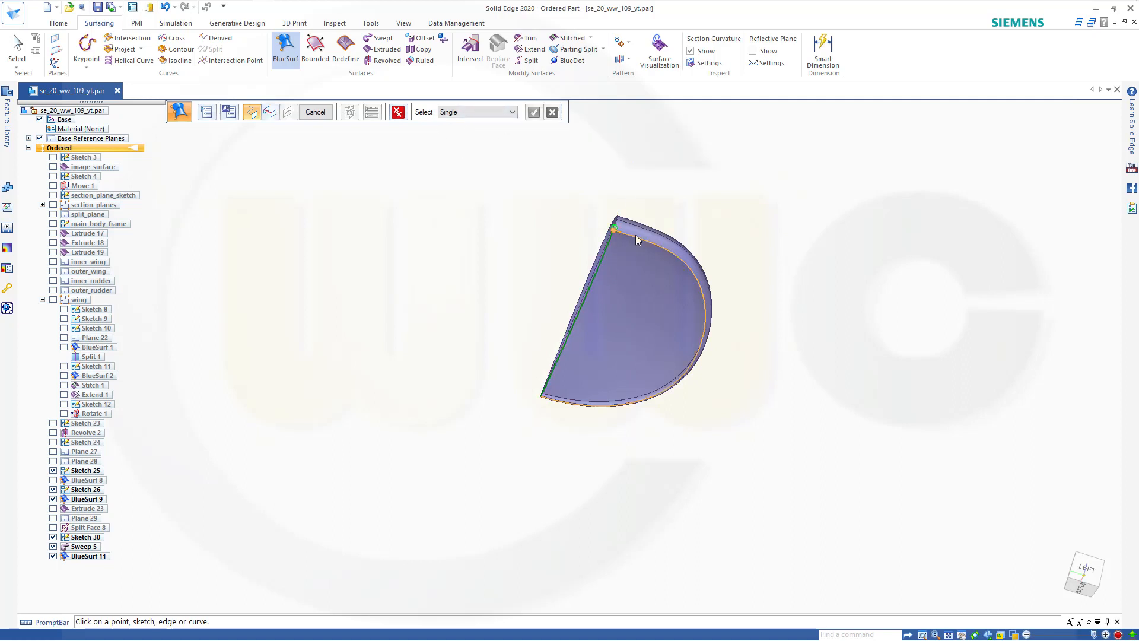
left_click(636, 236)
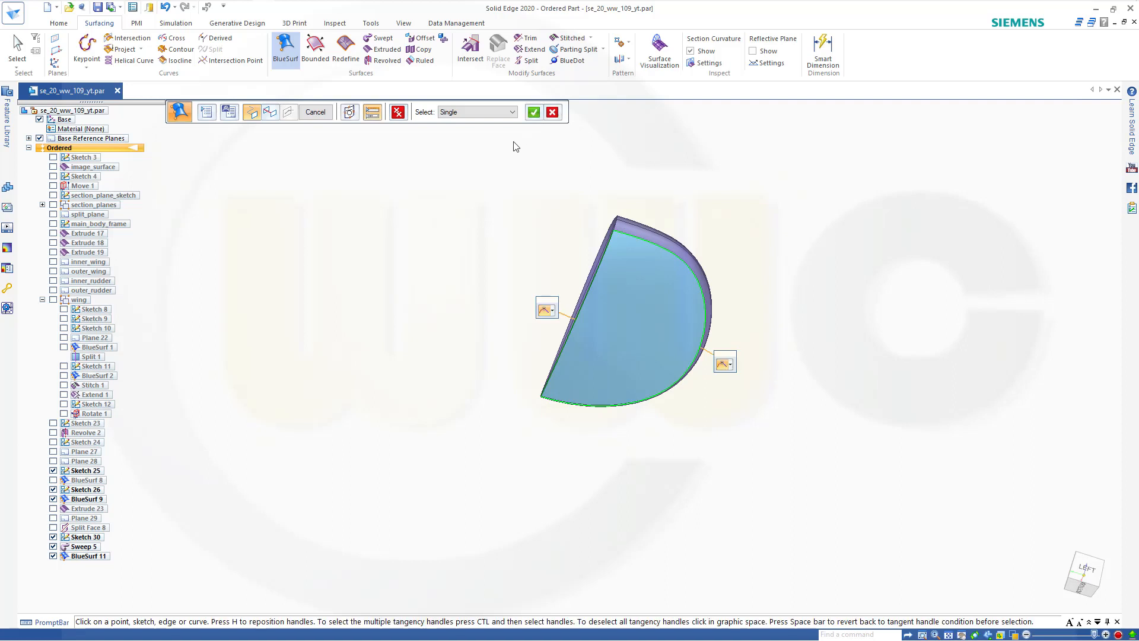
Set Normal to Section at the profile edge and Tangent Continuous at the swept edge, and accept the second cross section.
left_click(553, 315)
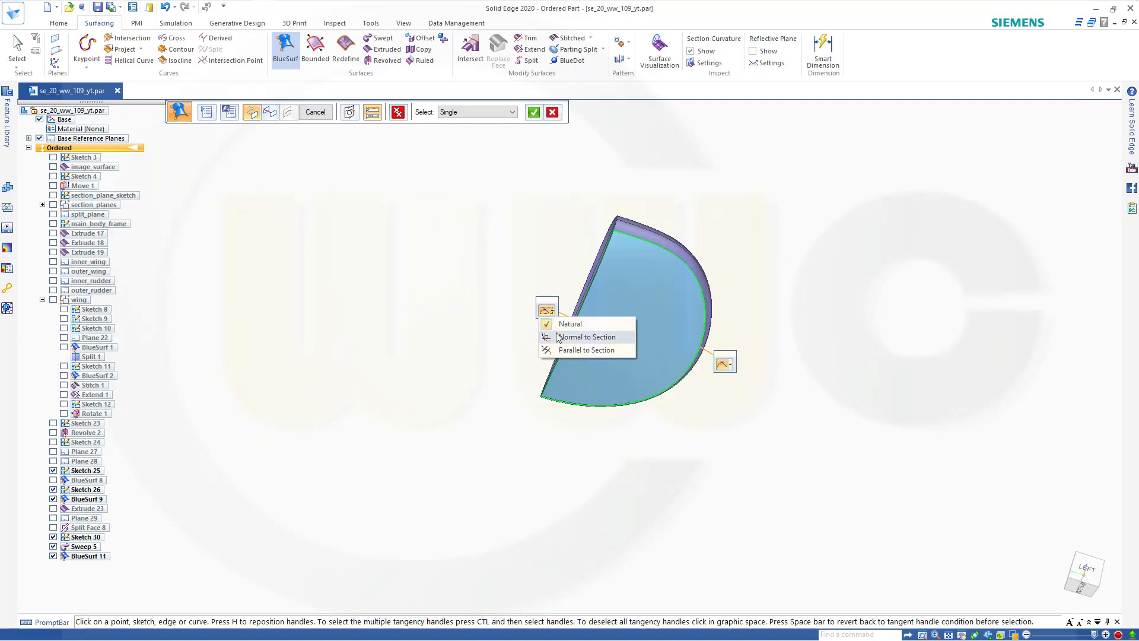
left_click(572, 331)
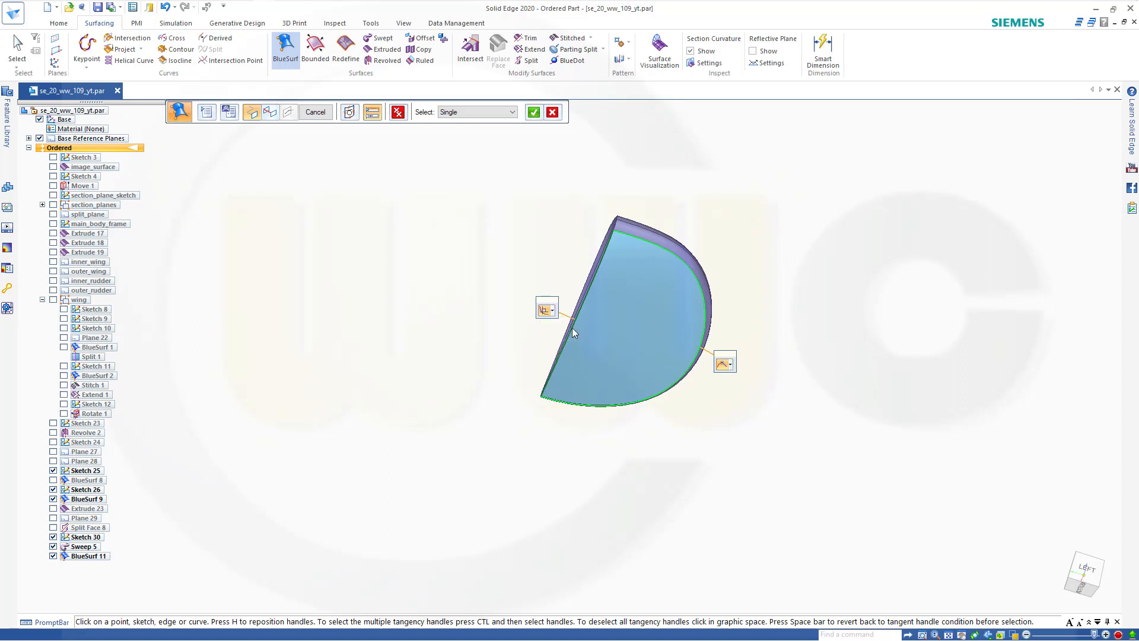
left_click(733, 367)
left_click(764, 389)
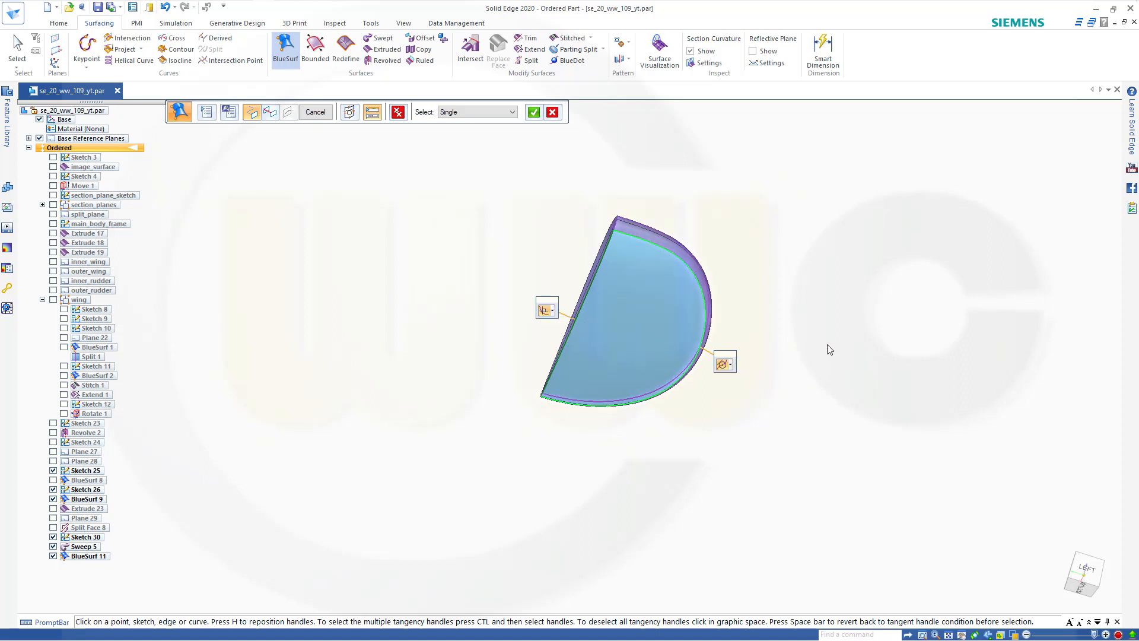
left_click(533, 113)
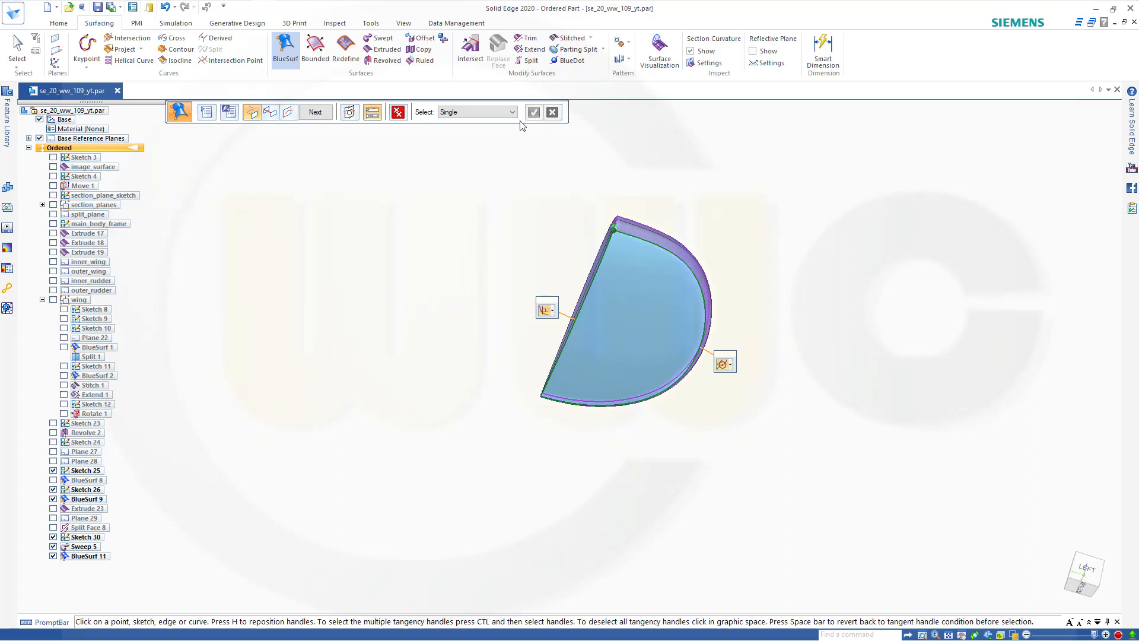
Finish the second BlueSurf on the wing tip's open side and leave the command.
left_click(315, 111)
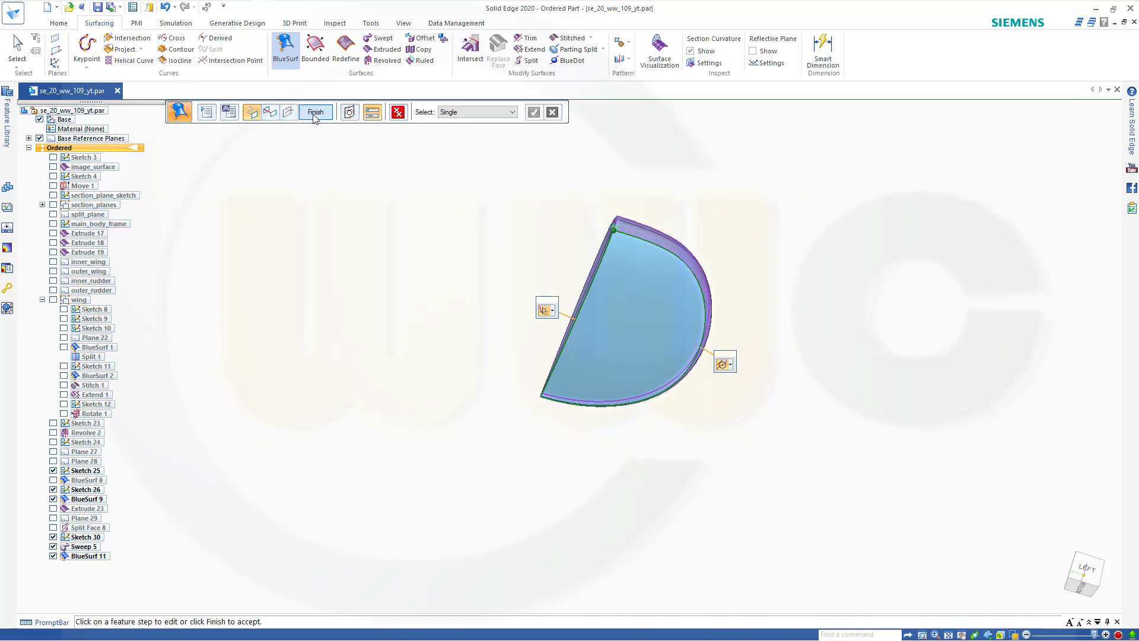
left_click(312, 118)
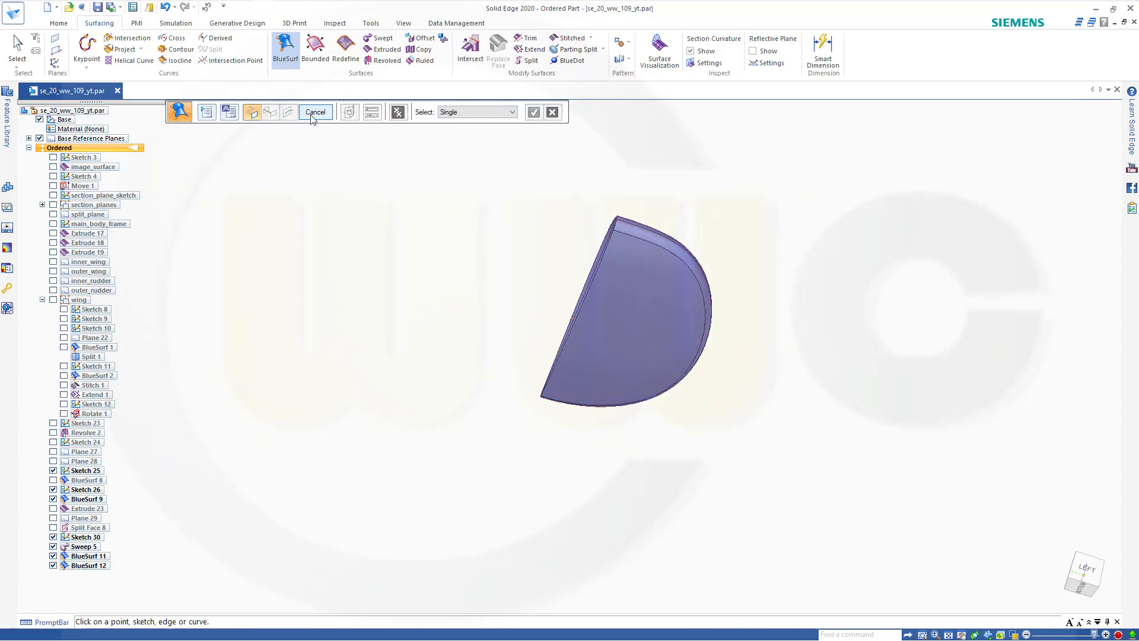
scroll(383, 199, "down", 1)
left_click(315, 112)
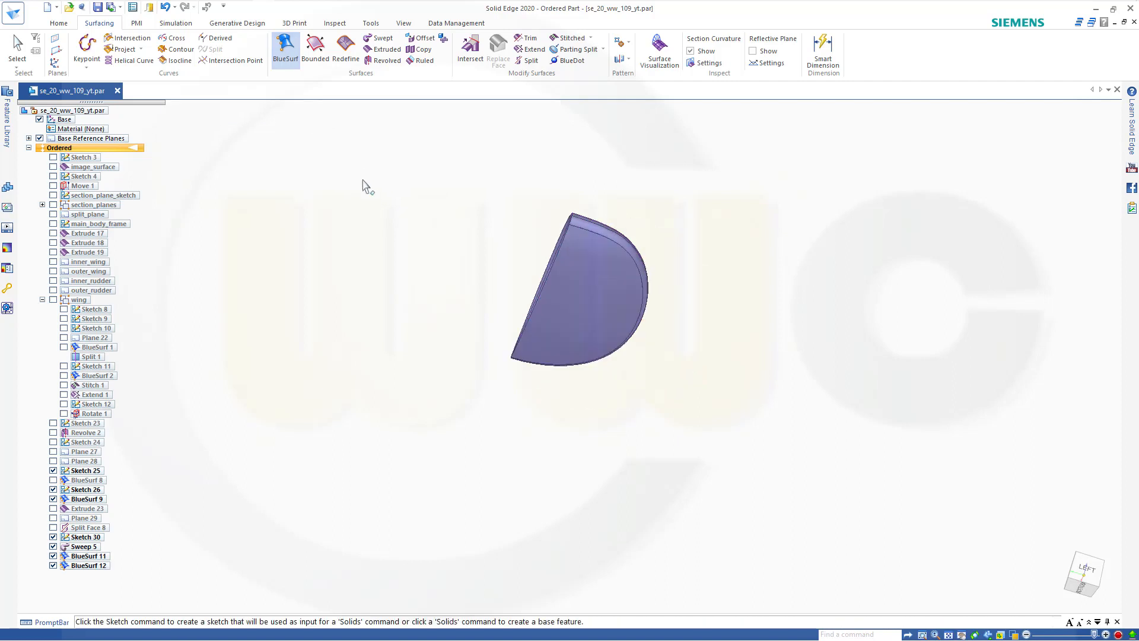
scroll(370, 204, "down", 1)
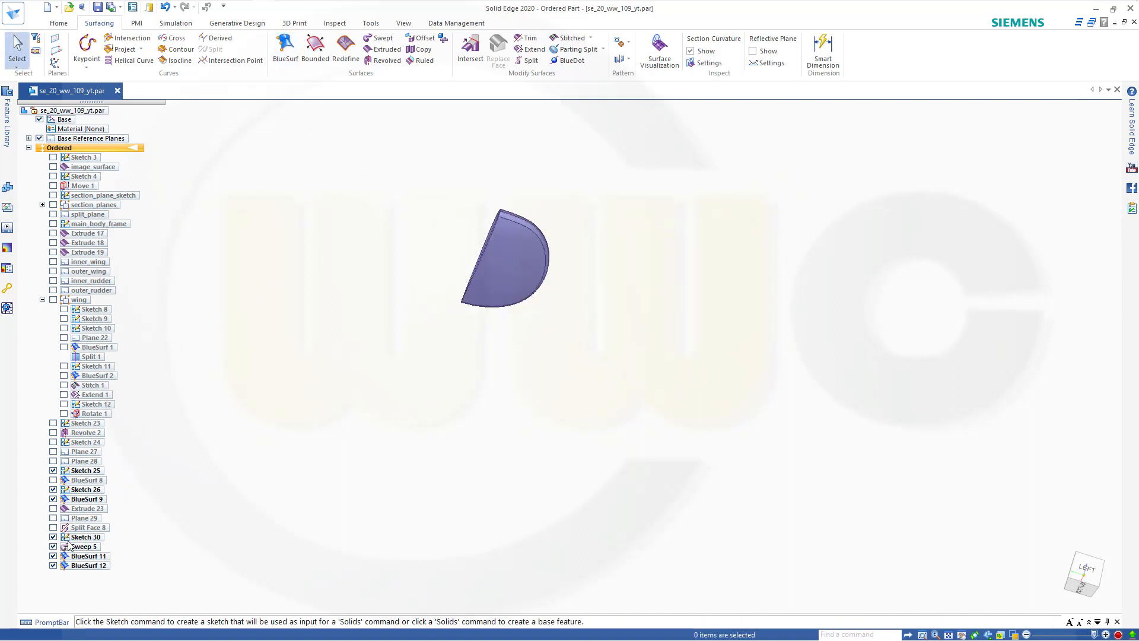
Show the BlueSurf 8 wing surface again together with the completed tip.
left_click(53, 480)
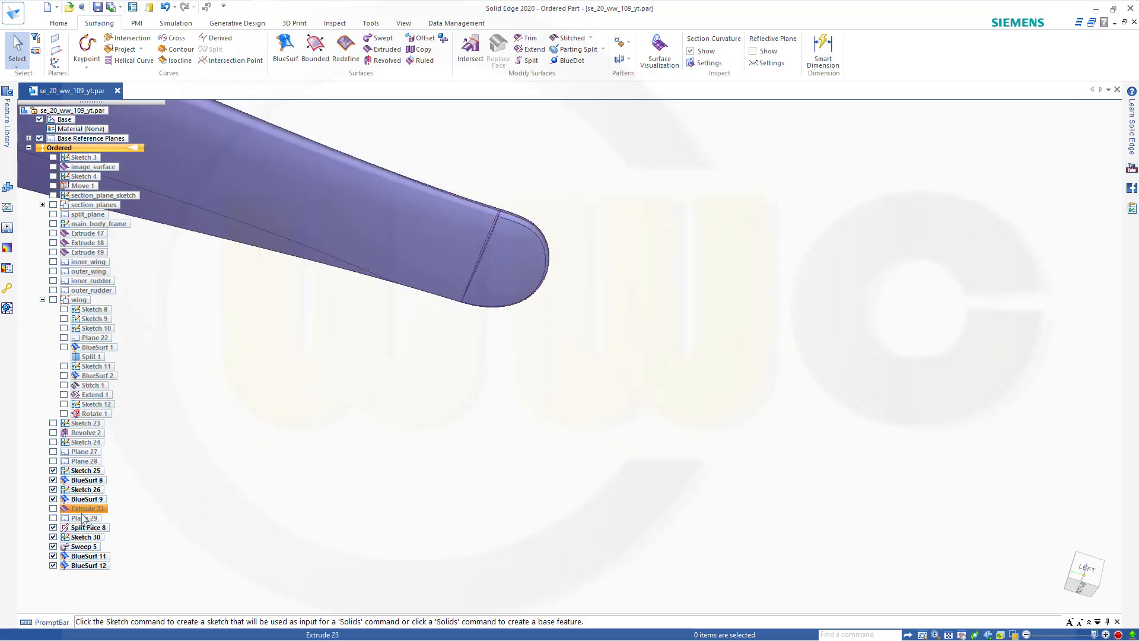
scroll(156, 399, "down", 2)
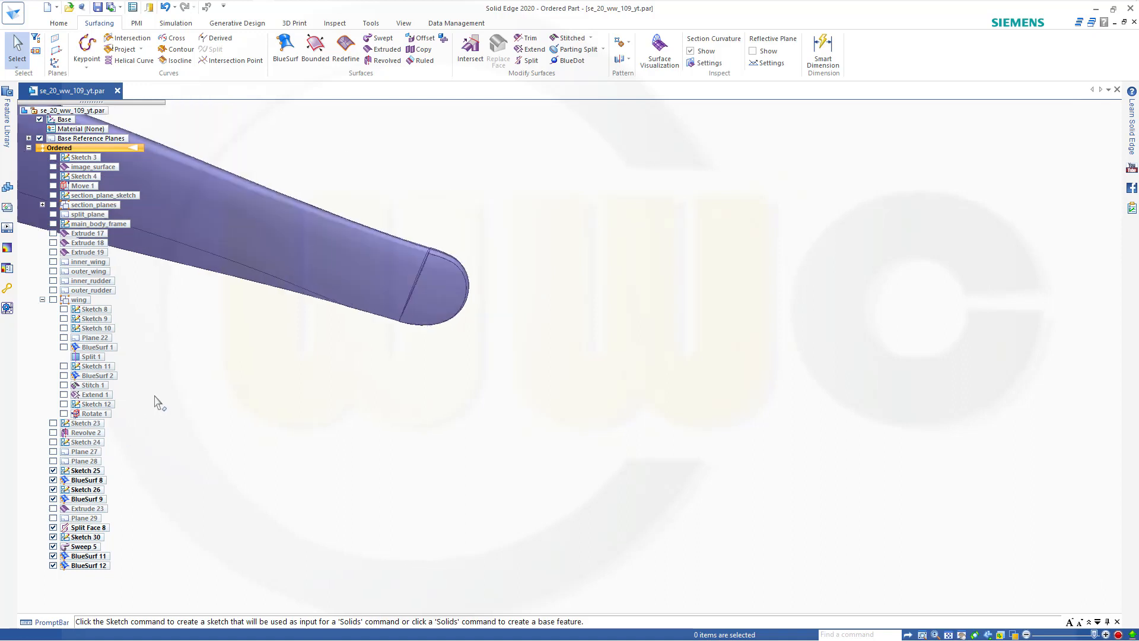
middle_click_drag(250, 314, 640, 399, "shift")
scroll(560, 375, "down", 2)
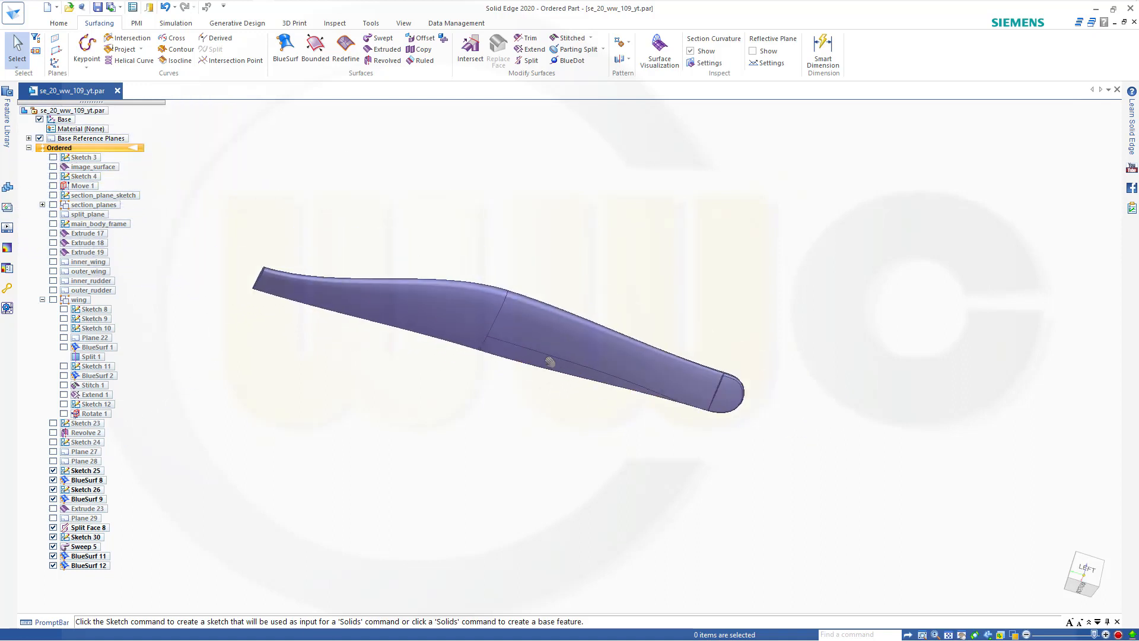
middle_click_drag(552, 362, 528, 468, "shift")
middle_click_drag(512, 410, 553, 308)
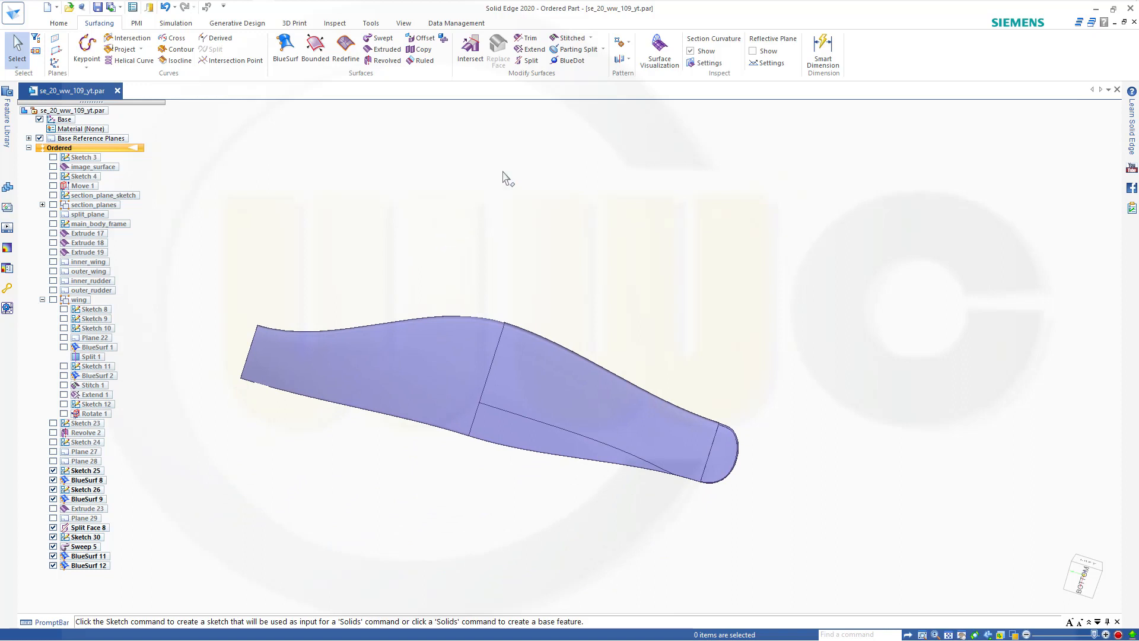
Start a Stitched surface with the default options, selecting BlueSurf 9, BlueSurf 8, BlueSurf 12 and the Sweep 5 edge strip.
left_click(570, 38)
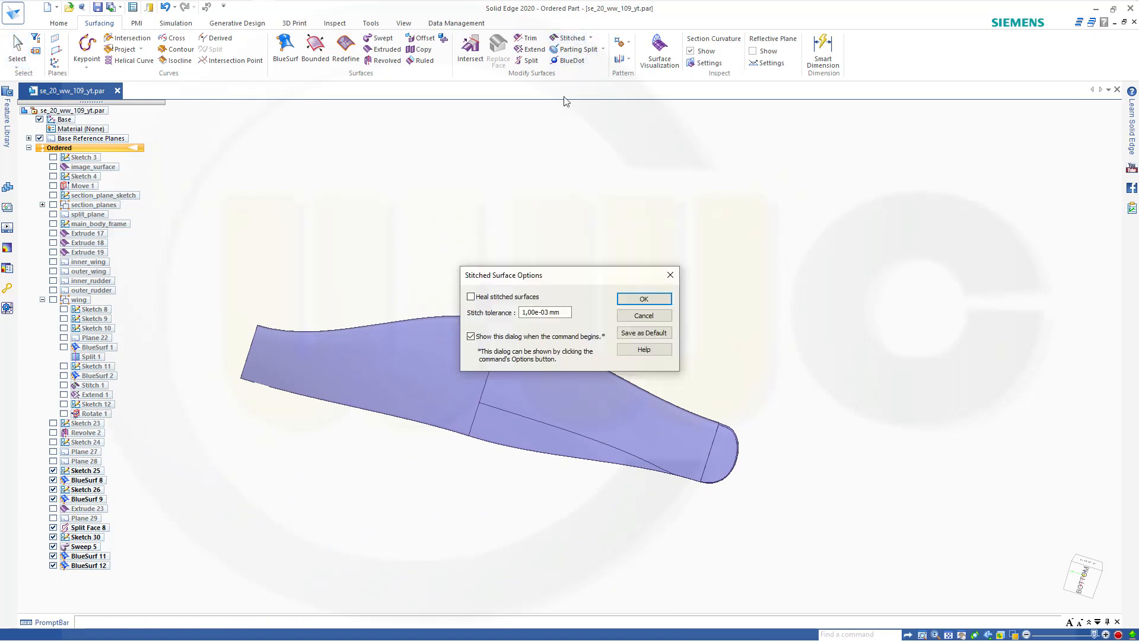
left_click(643, 299)
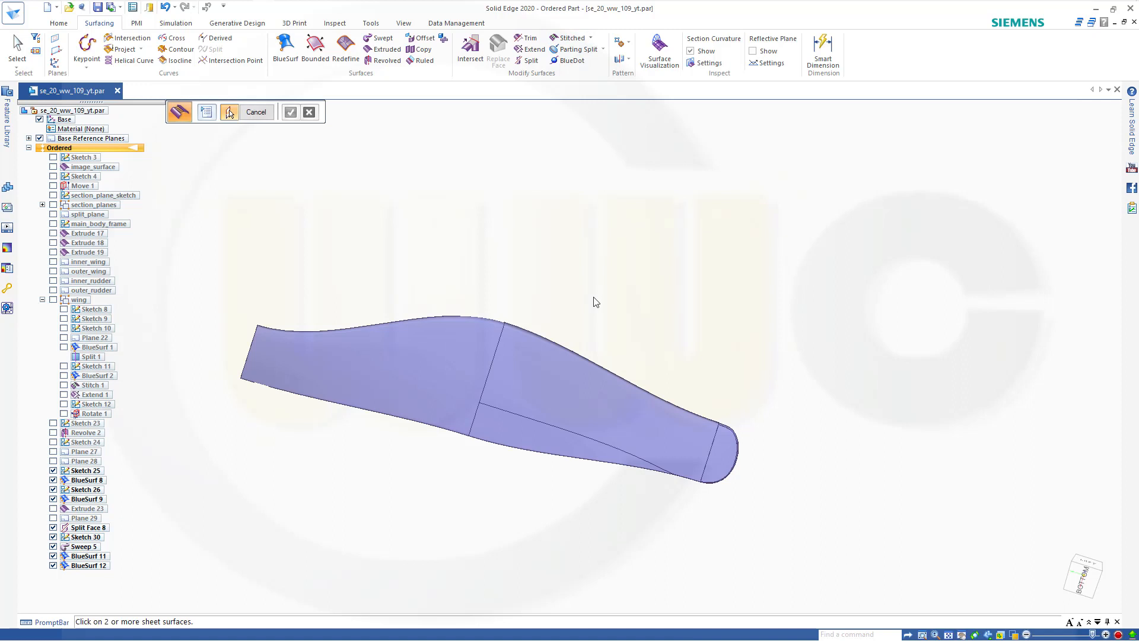
left_click(378, 382)
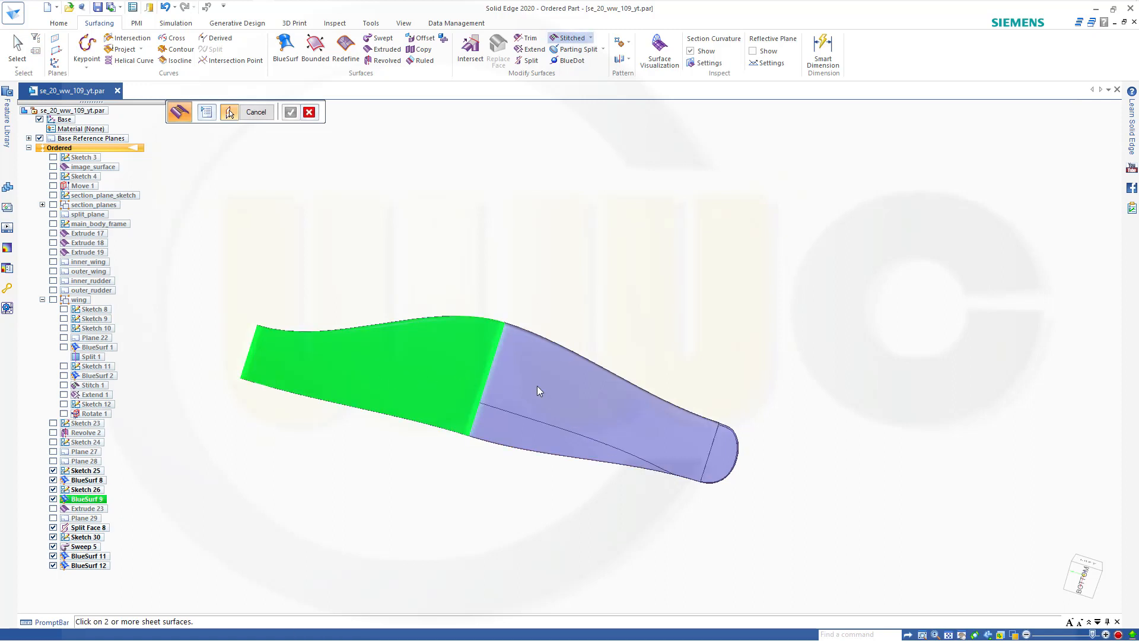
left_click(536, 386)
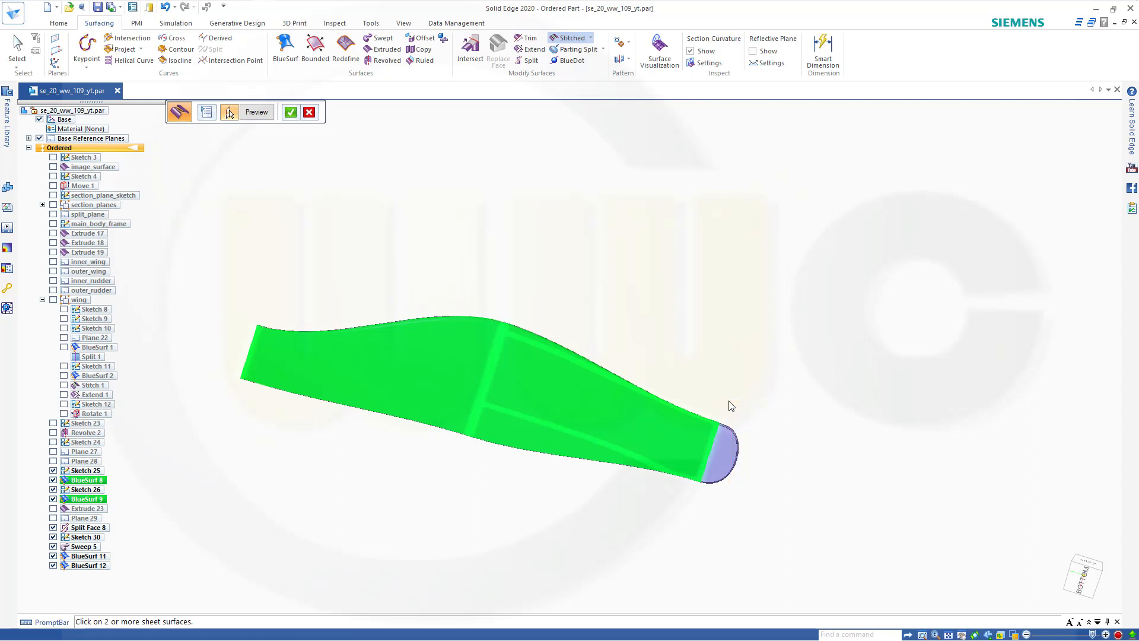
left_click(731, 458)
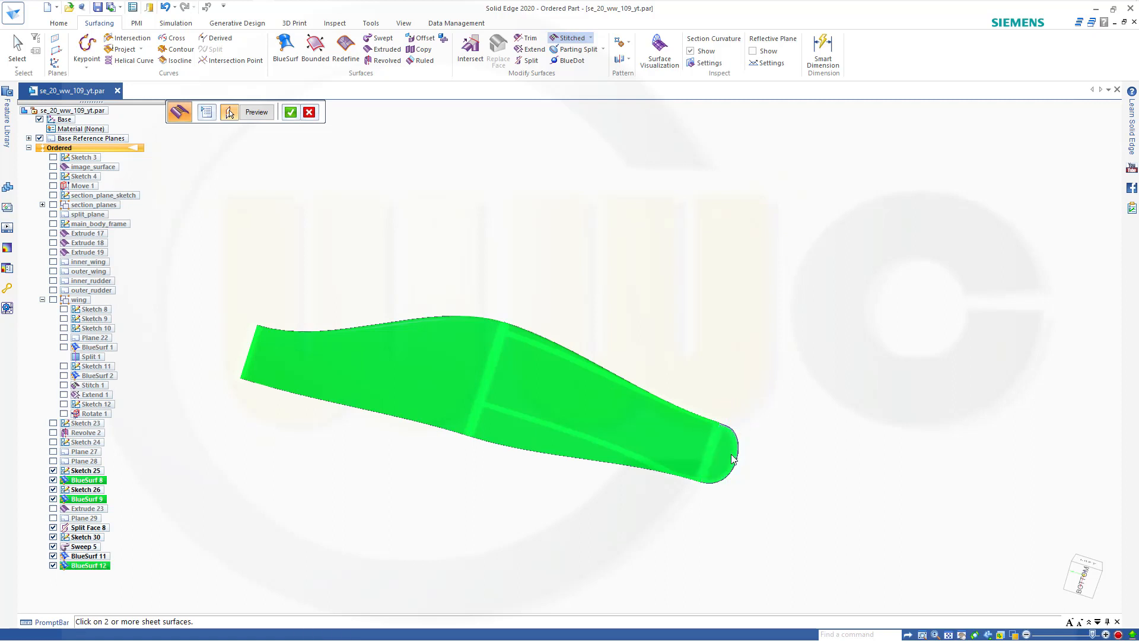
scroll(615, 478, "up", 6)
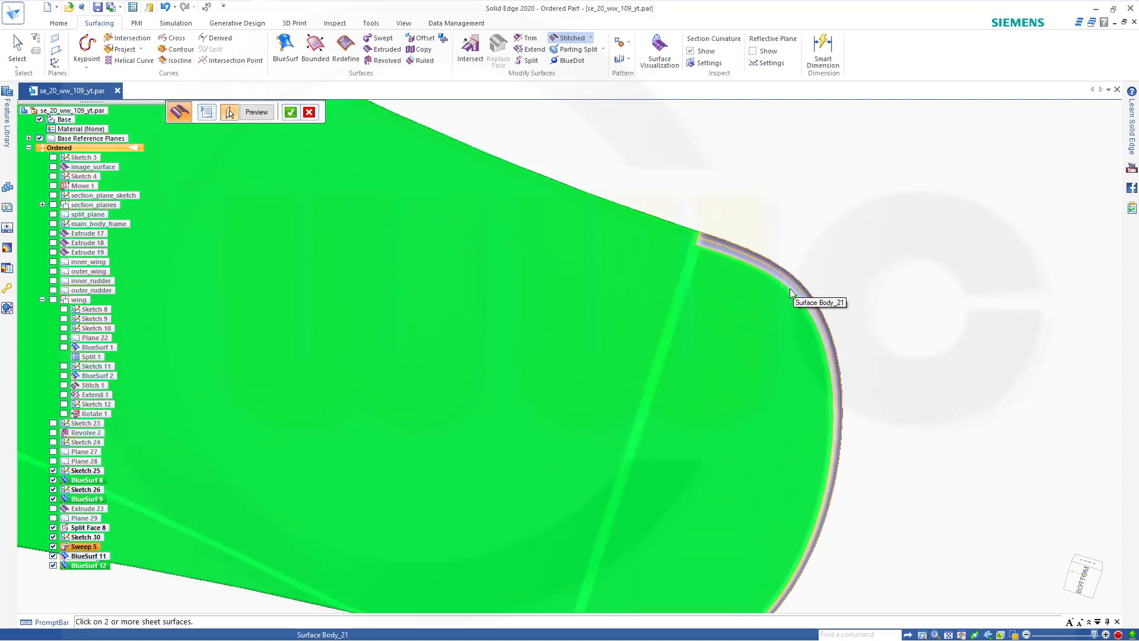
left_click(789, 286)
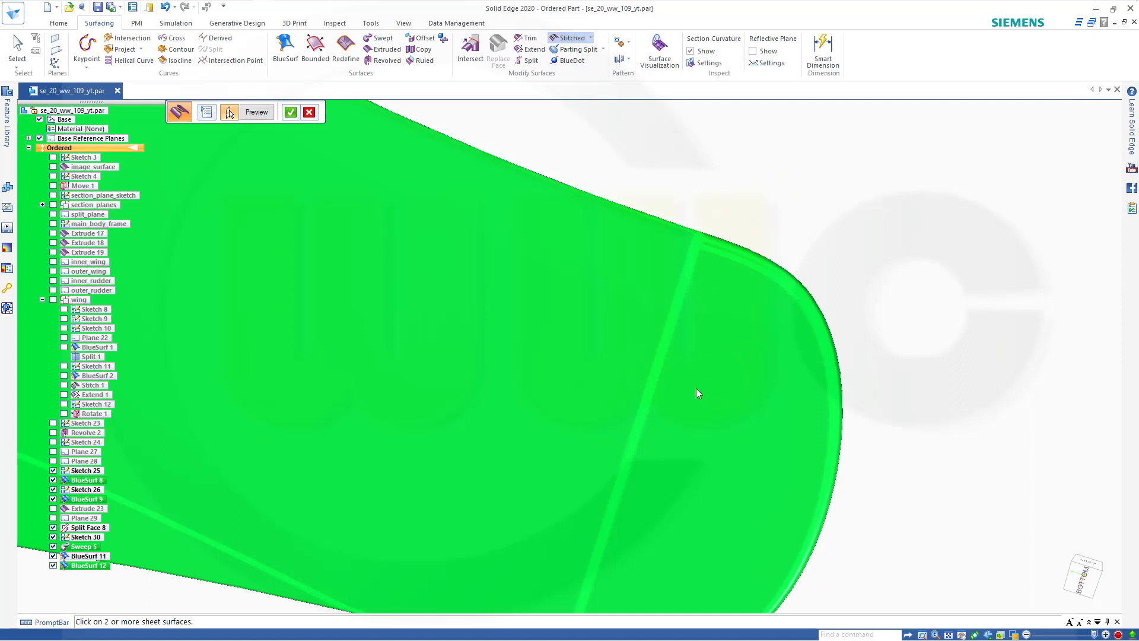
Add BlueSurf 11 on the opposite side of the tip to the stitch selection and finish the stitched surface.
scroll(682, 392, "down", 3)
scroll(682, 397, "down", 4)
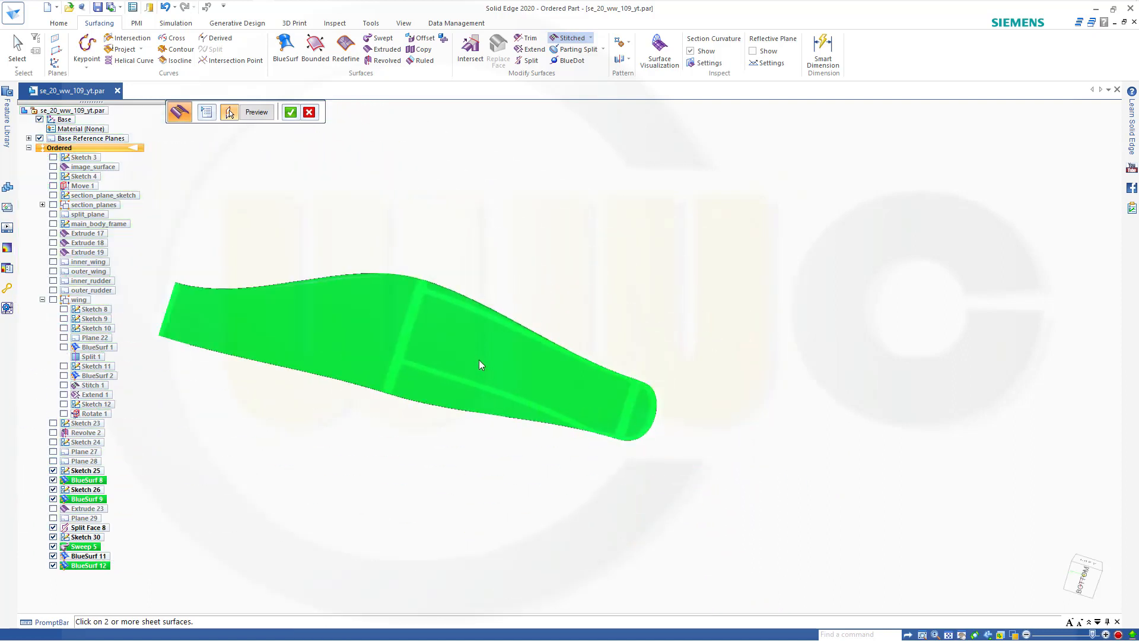
middle_click_drag(461, 357, 586, 441)
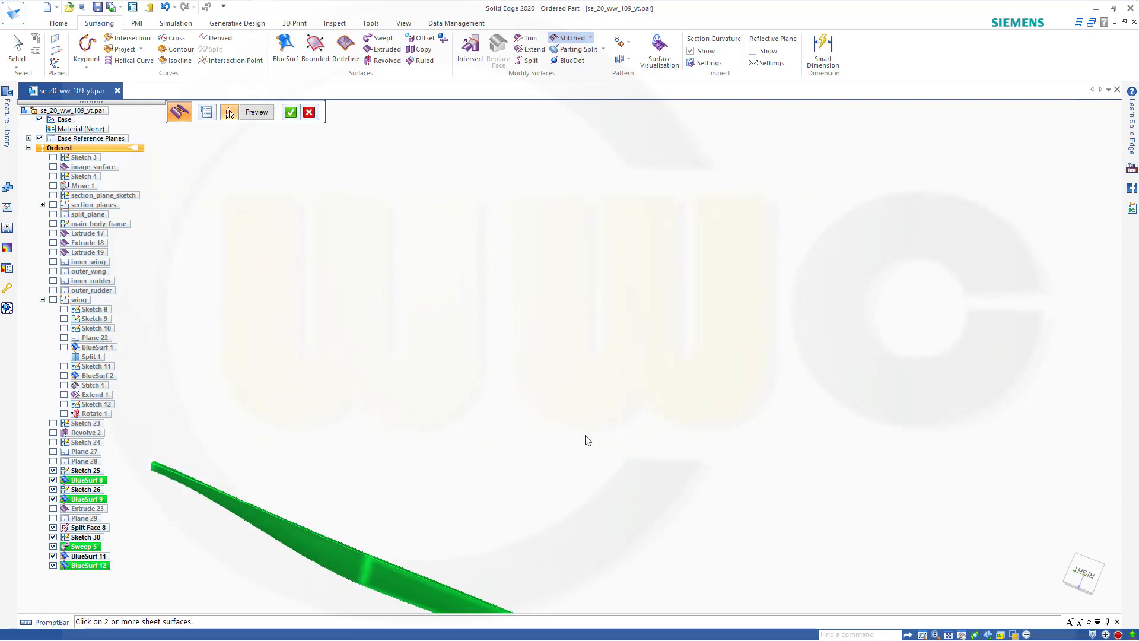
middle_click_drag(565, 491, 641, 239, "shift")
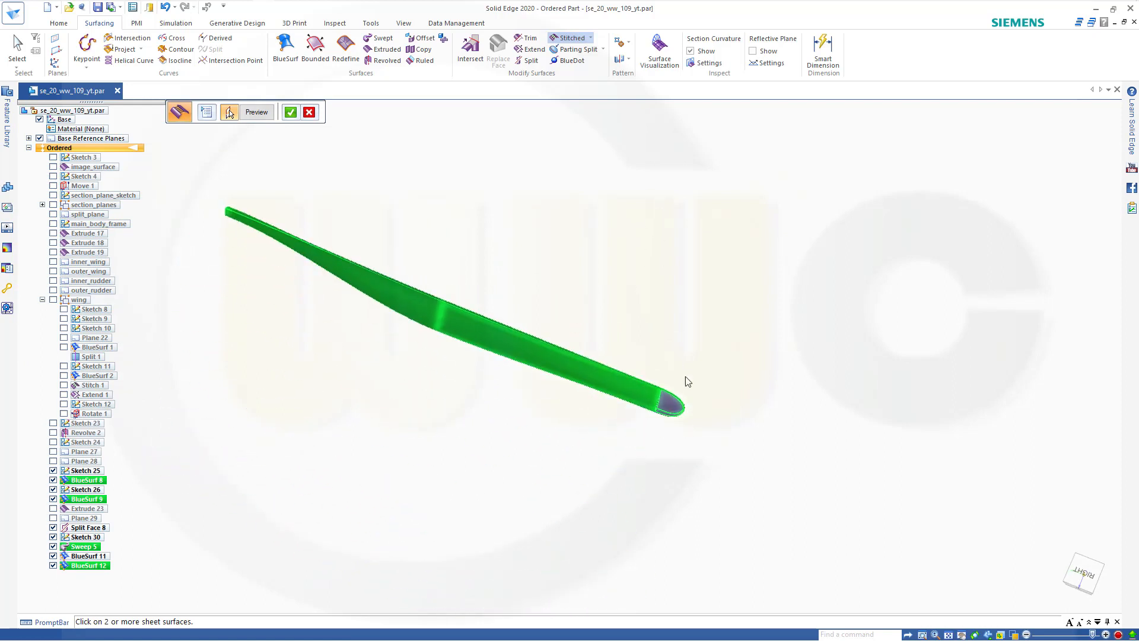
left_click(674, 408)
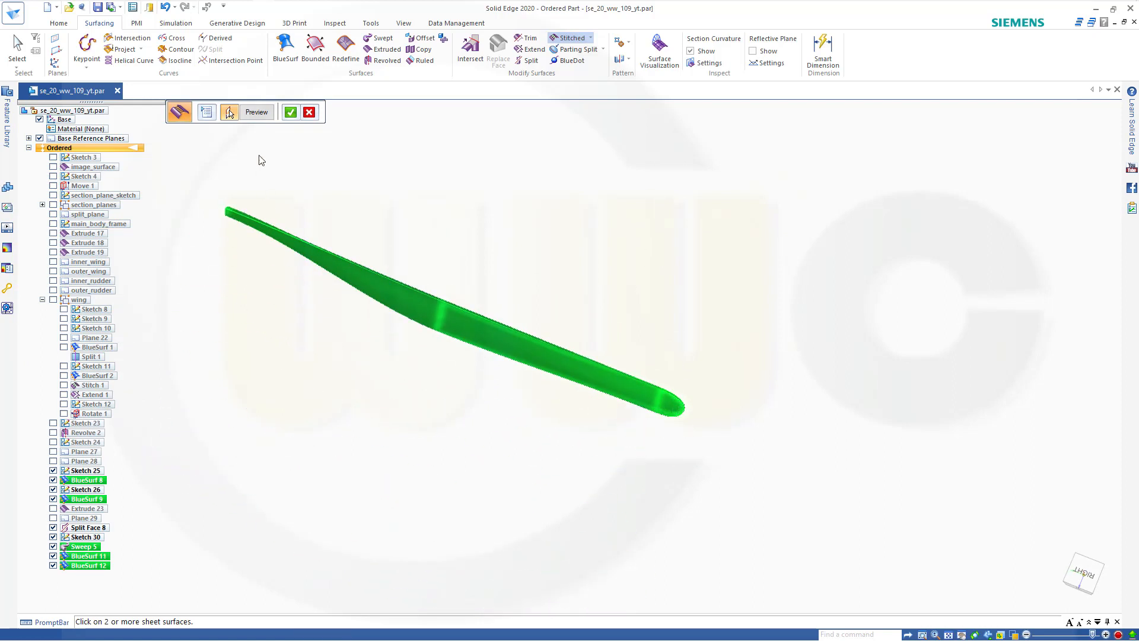
left_click(256, 112)
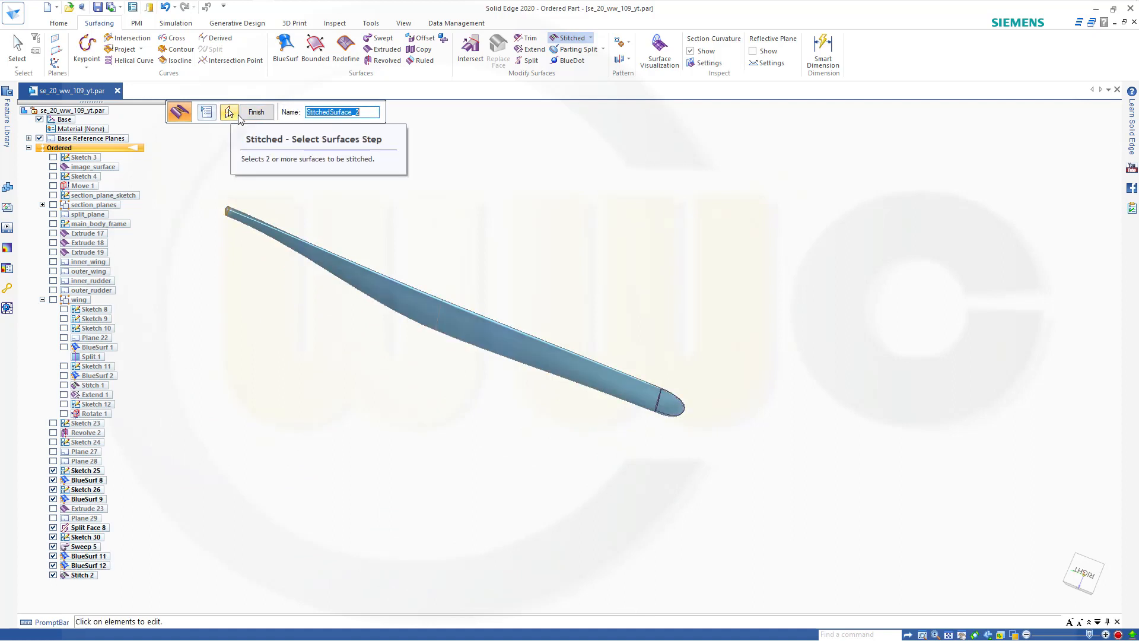
left_click(229, 112)
left_click(256, 112)
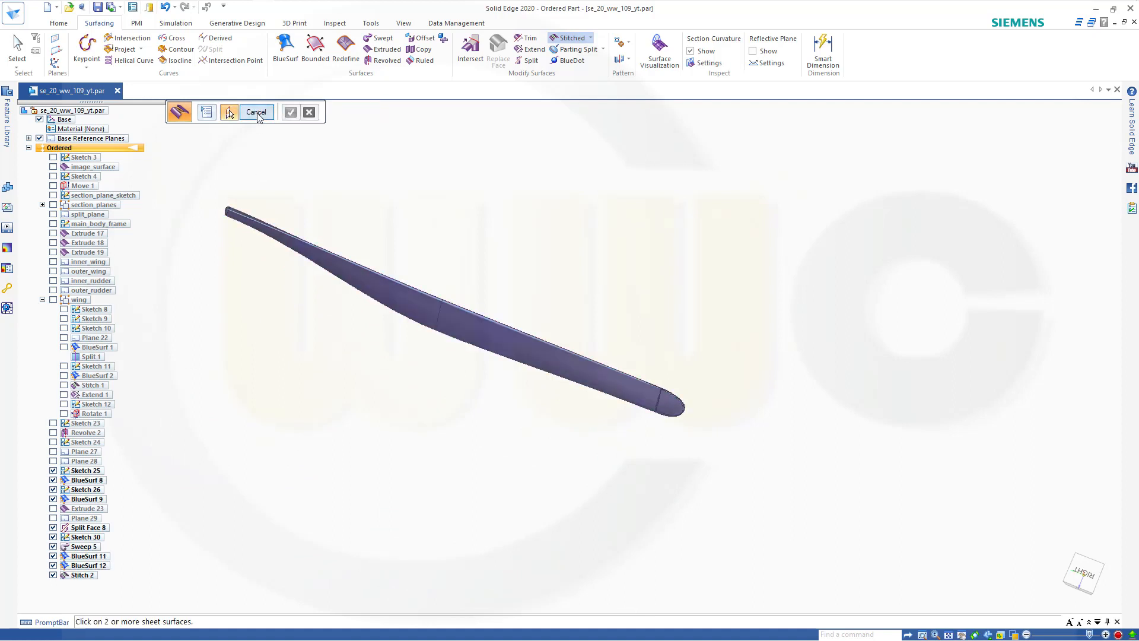
Open the profile of Sketch 26, at the wing end opposite the rounded tip, for editing.
scroll(291, 352, "down", 2)
middle_click_drag(292, 343, 327, 338)
middle_click_drag(500, 162, 507, 186, "shift")
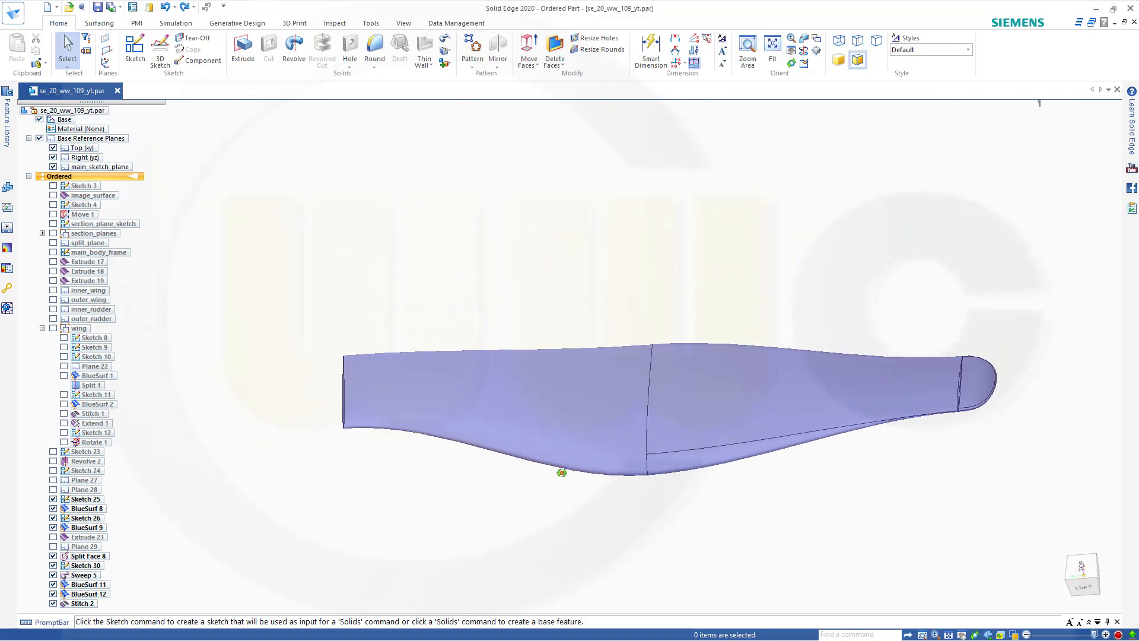
scroll(676, 479, "up", 2)
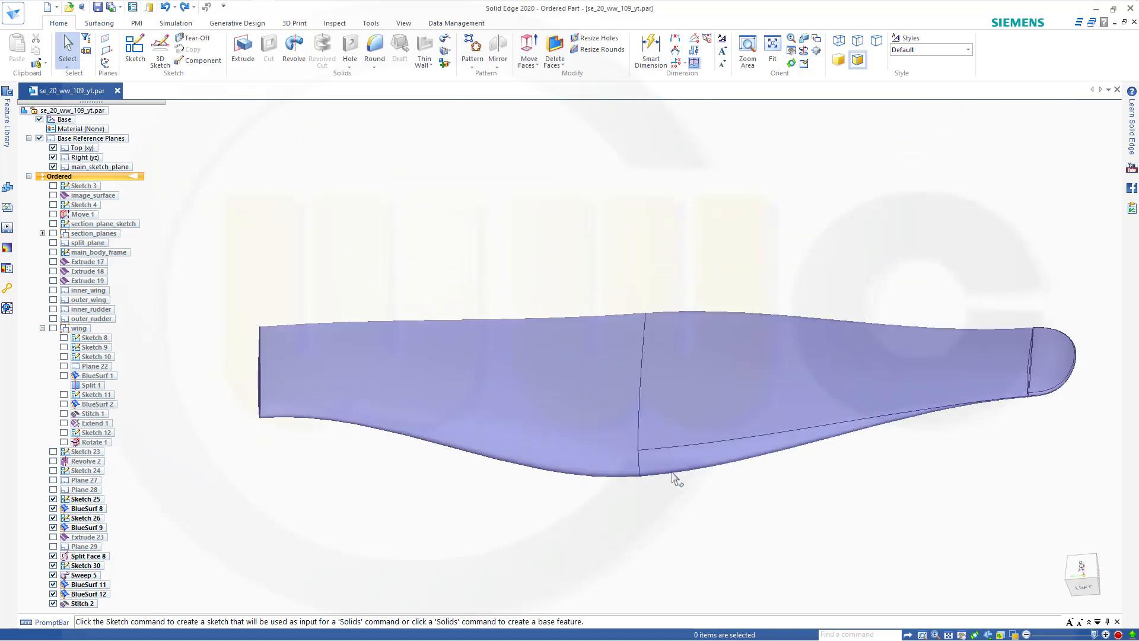
scroll(675, 478, "down", 1)
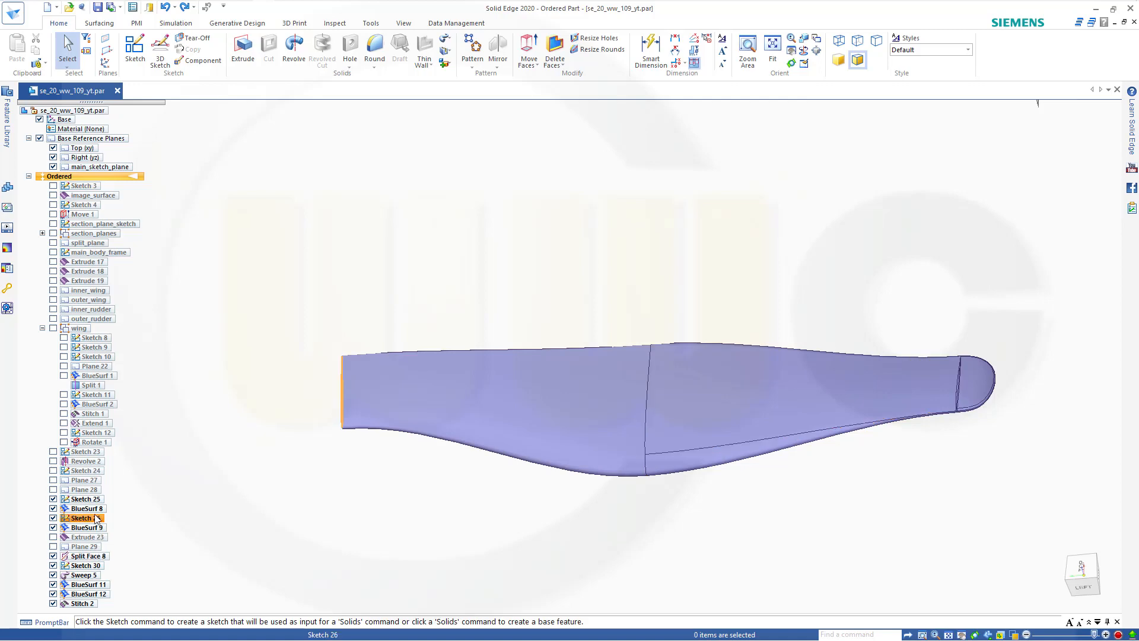
left_click(83, 517)
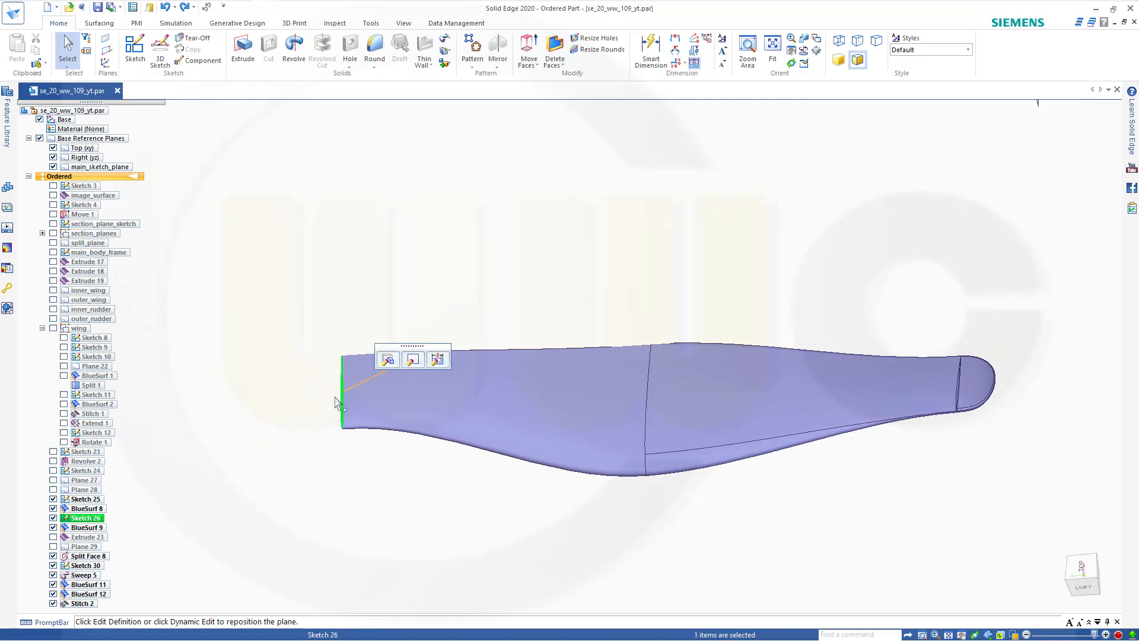
left_click(413, 359)
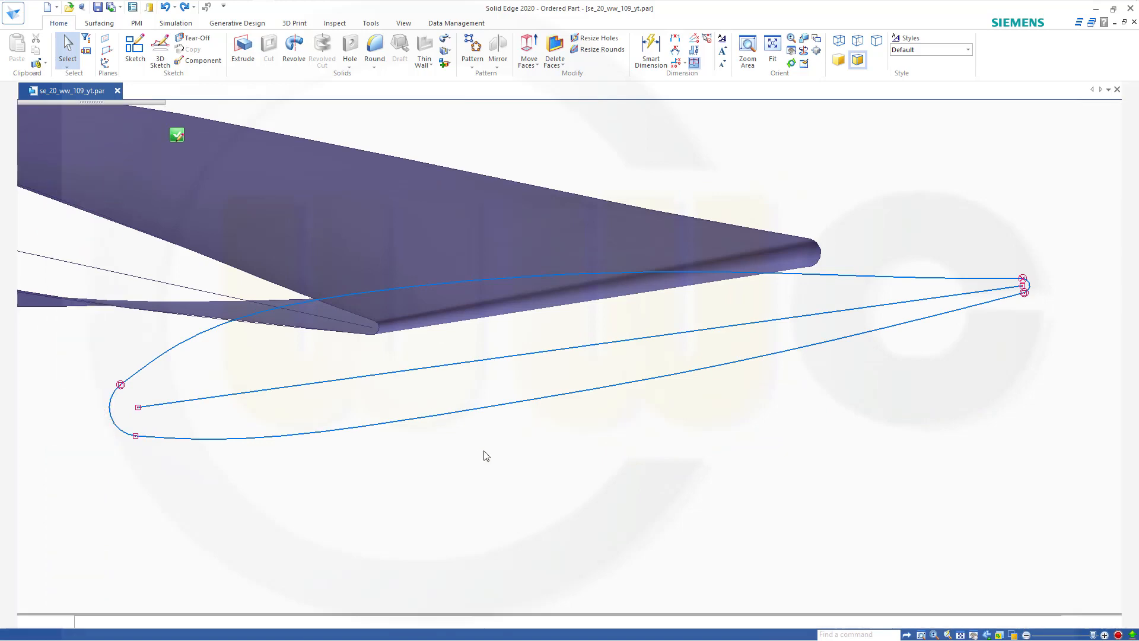
scroll(387, 444, "down", 5)
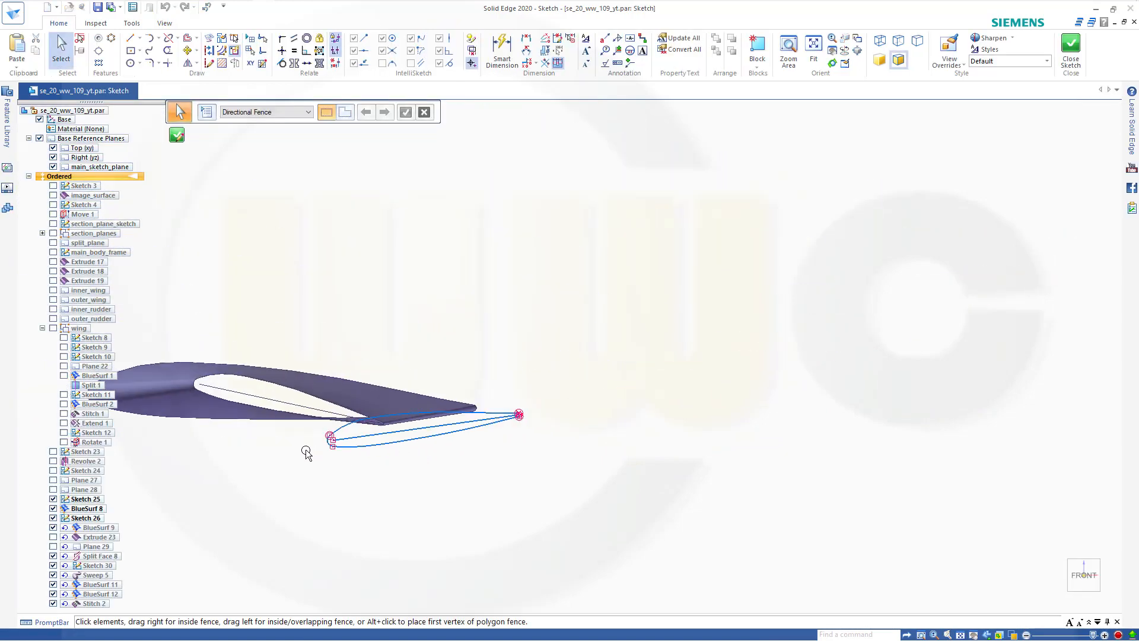
scroll(427, 468, "up", 3)
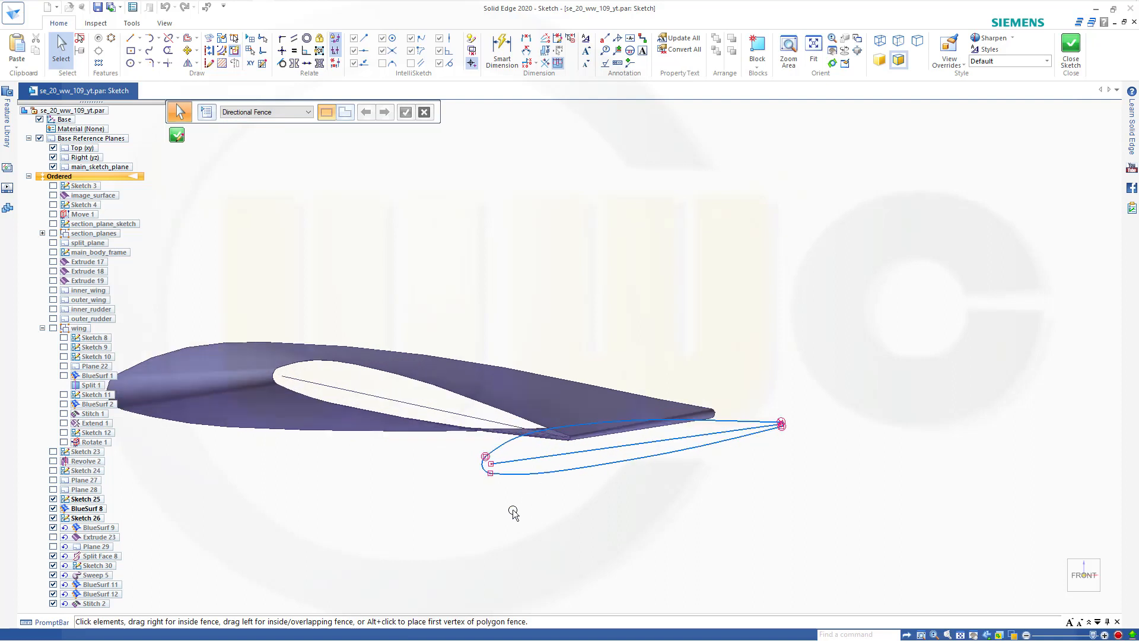
Move the whole Sketch 26 profile from its chord line's midpoint to the midpoint of the existing inclined chord line, and finish the sketch.
left_click(185, 55)
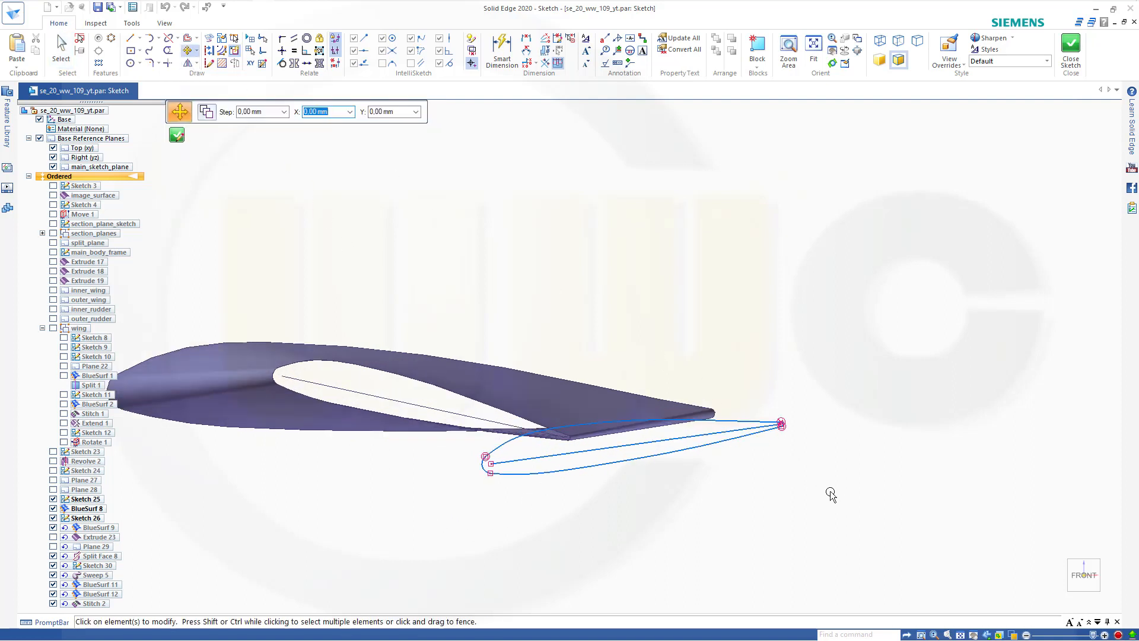
left_click_drag(831, 493, 465, 414)
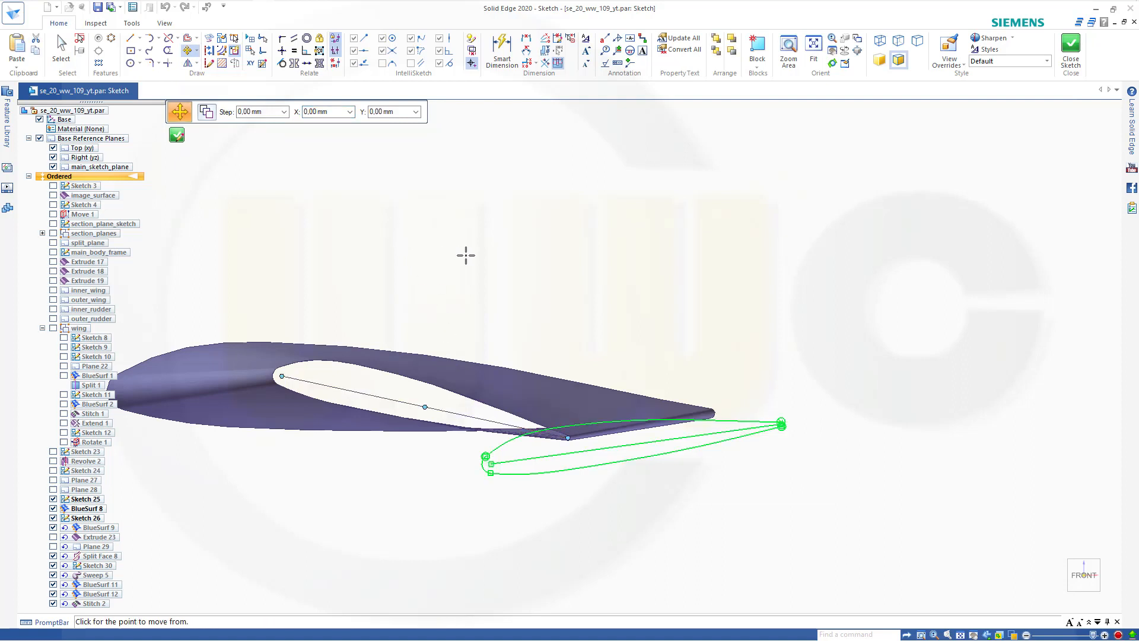
left_click(639, 444)
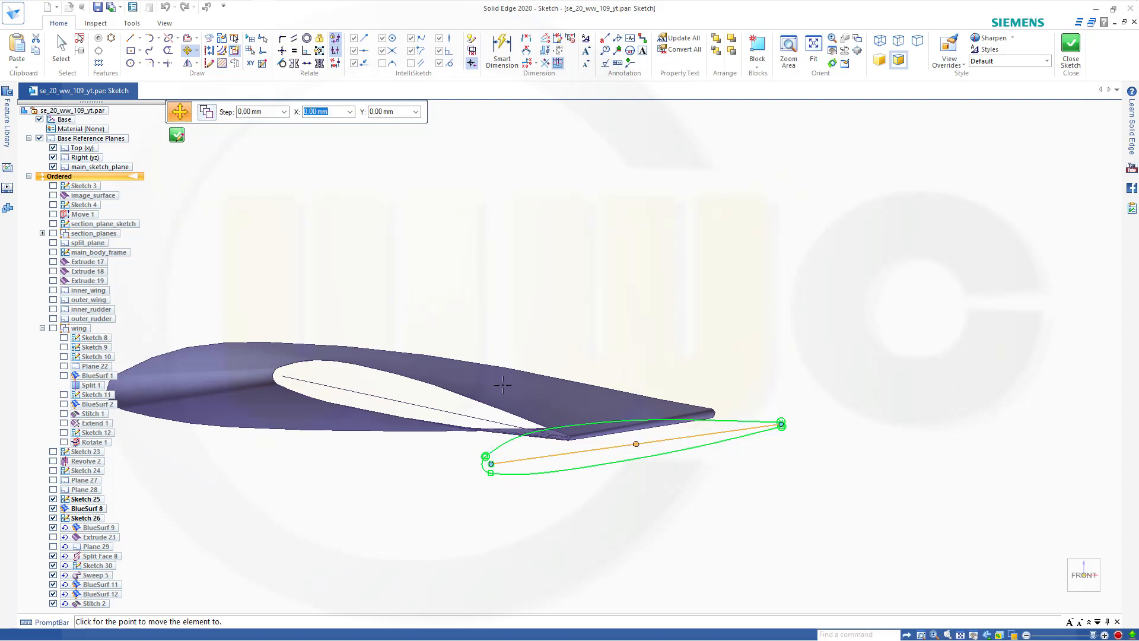
left_click(425, 407)
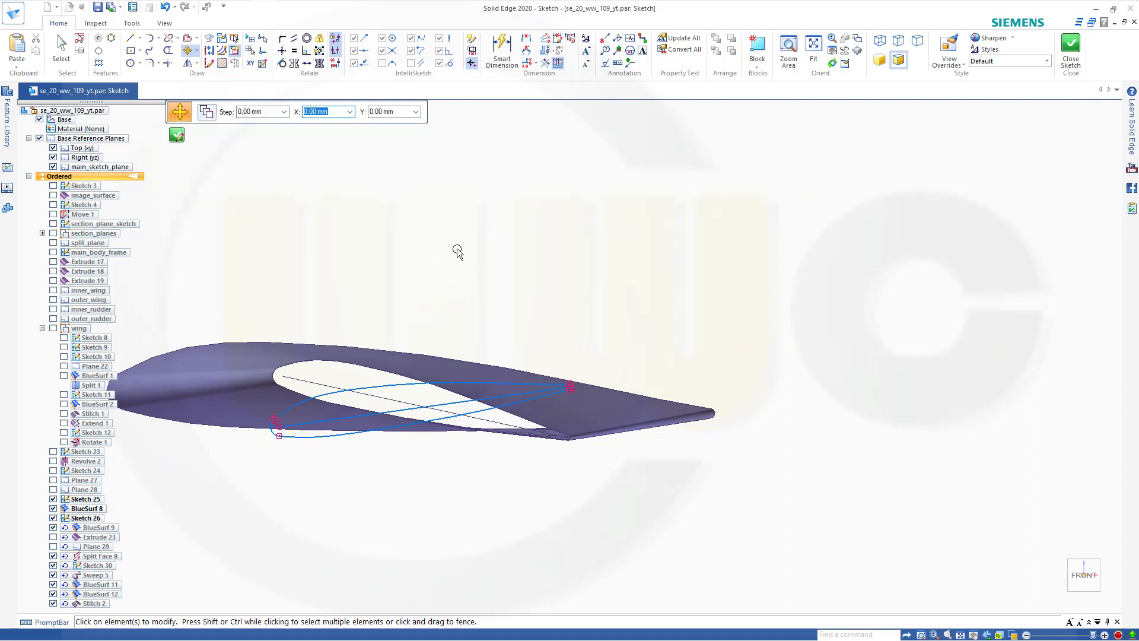
key("Escape")
scroll(468, 251, "down", 1)
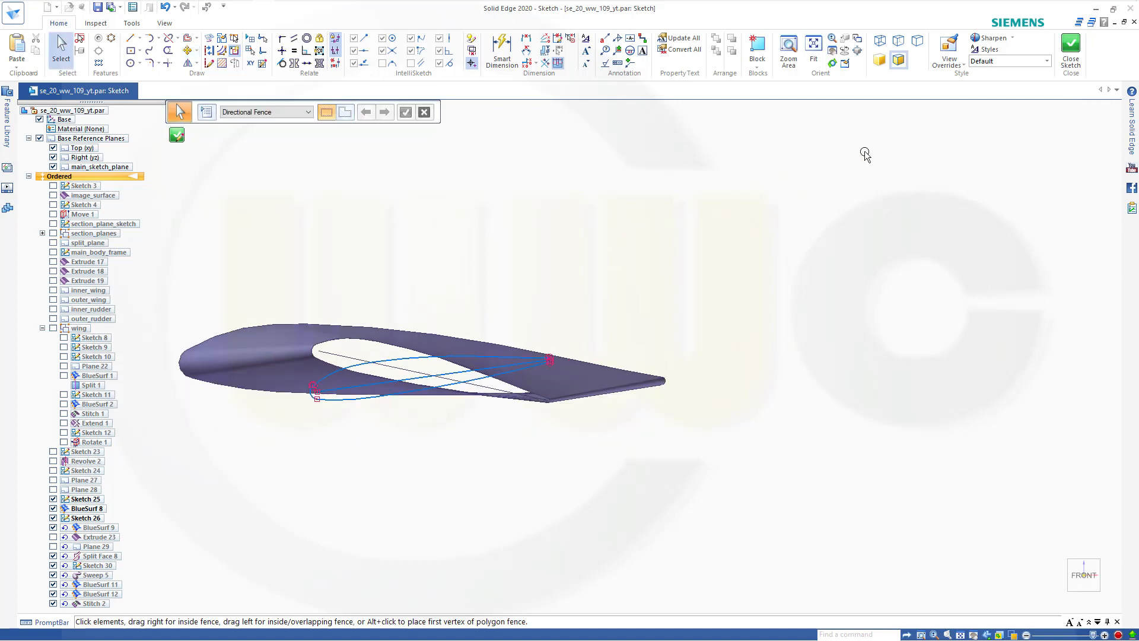
left_click(1071, 50)
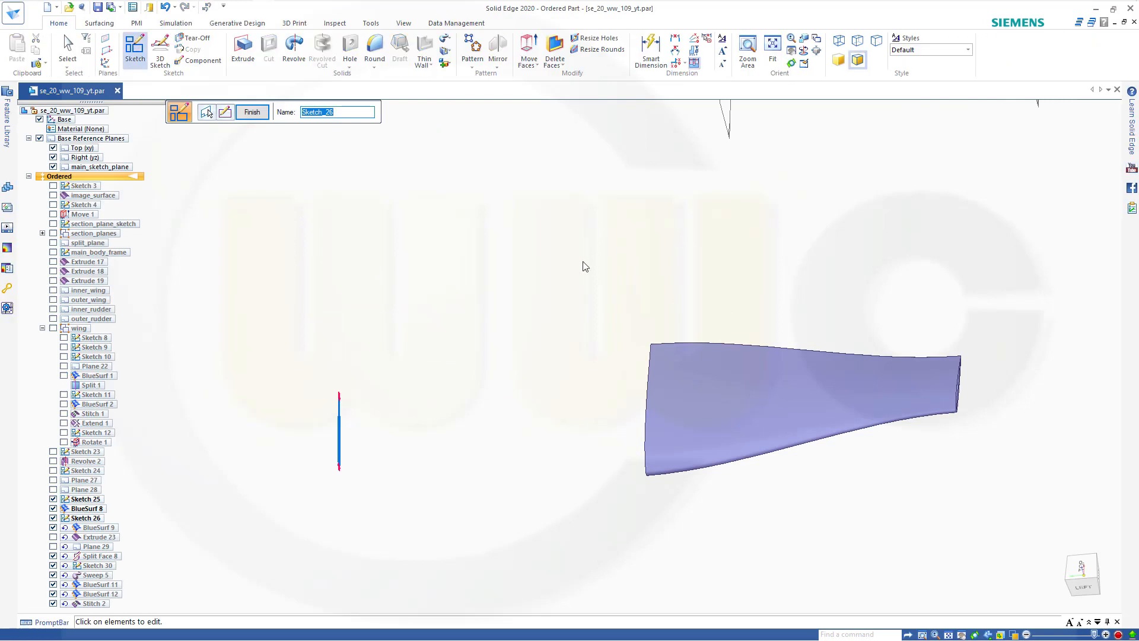
left_click(252, 112)
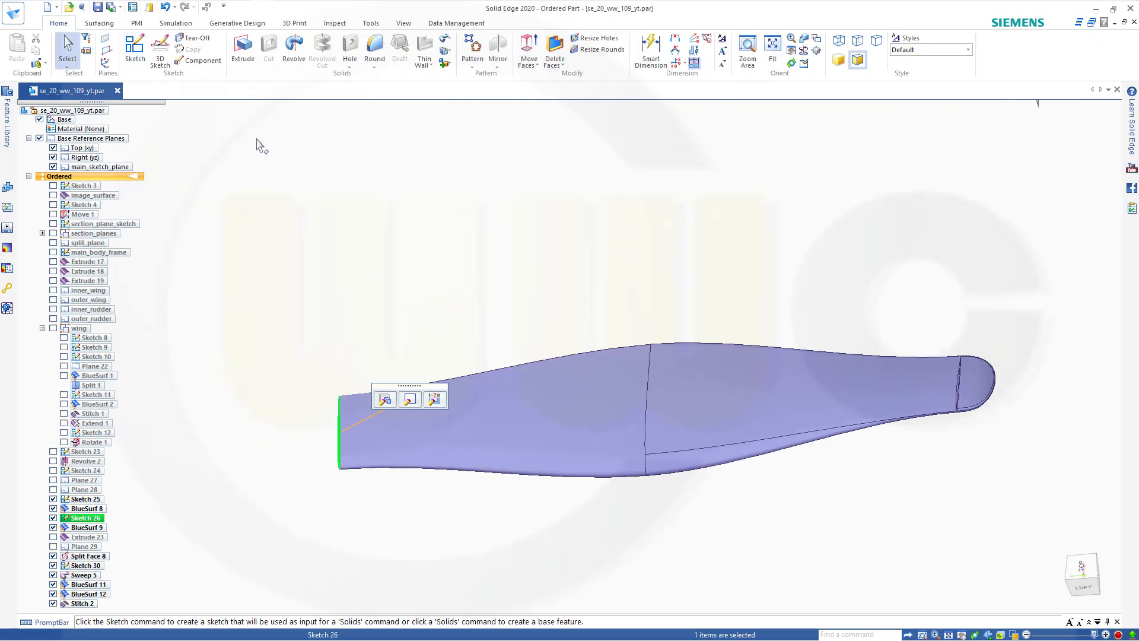
Display the Revolve 2 body together with the wing and orient the model to the top view.
left_click(415, 263)
middle_click_drag(529, 278, 427, 251)
scroll(376, 347, "down", 2)
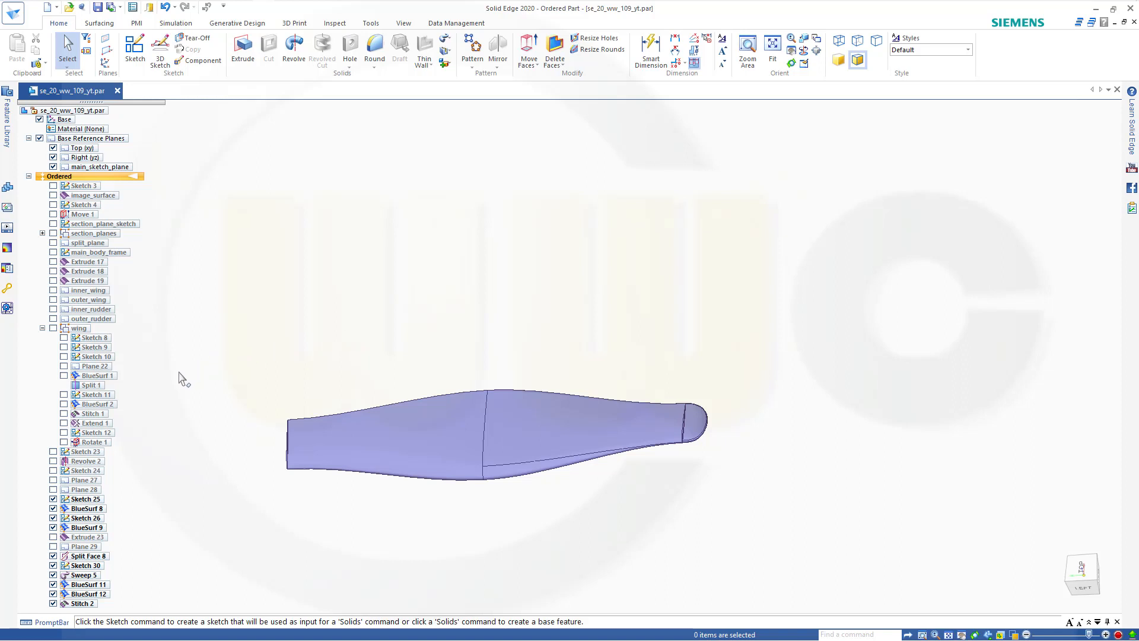
left_click(53, 461)
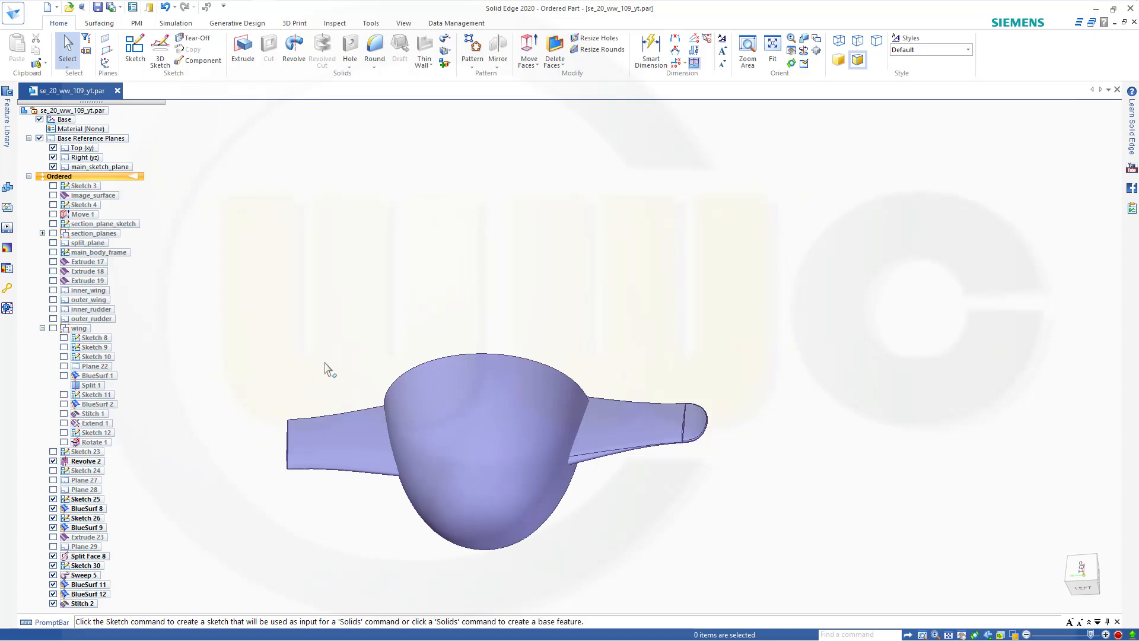
left_click(1082, 568)
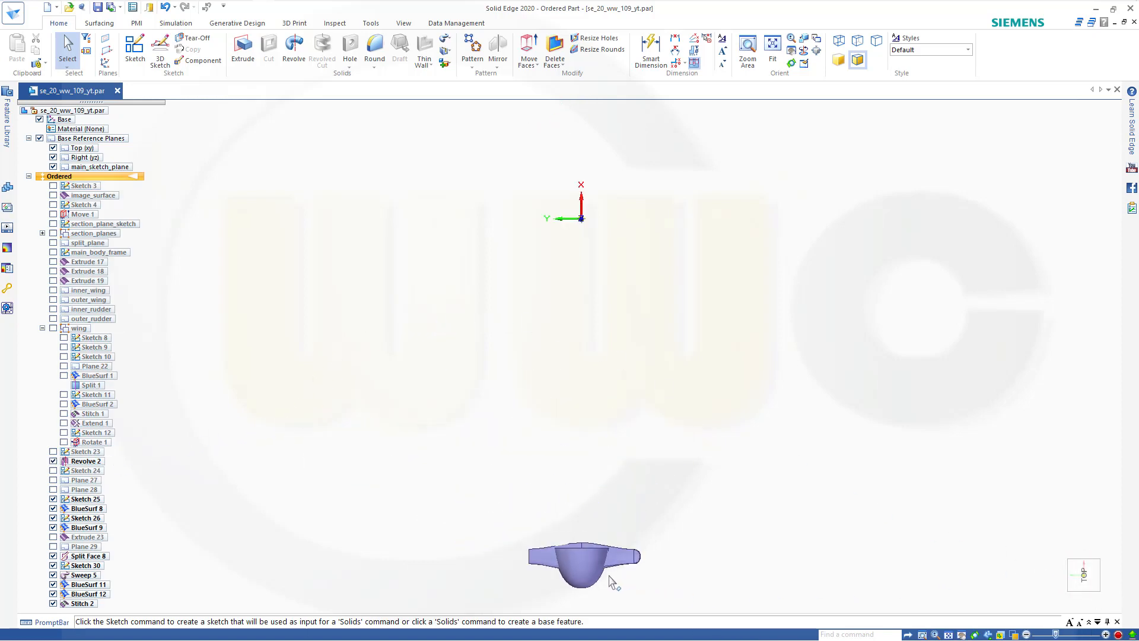
scroll(581, 588, "up", 3)
scroll(593, 551, "up", 3)
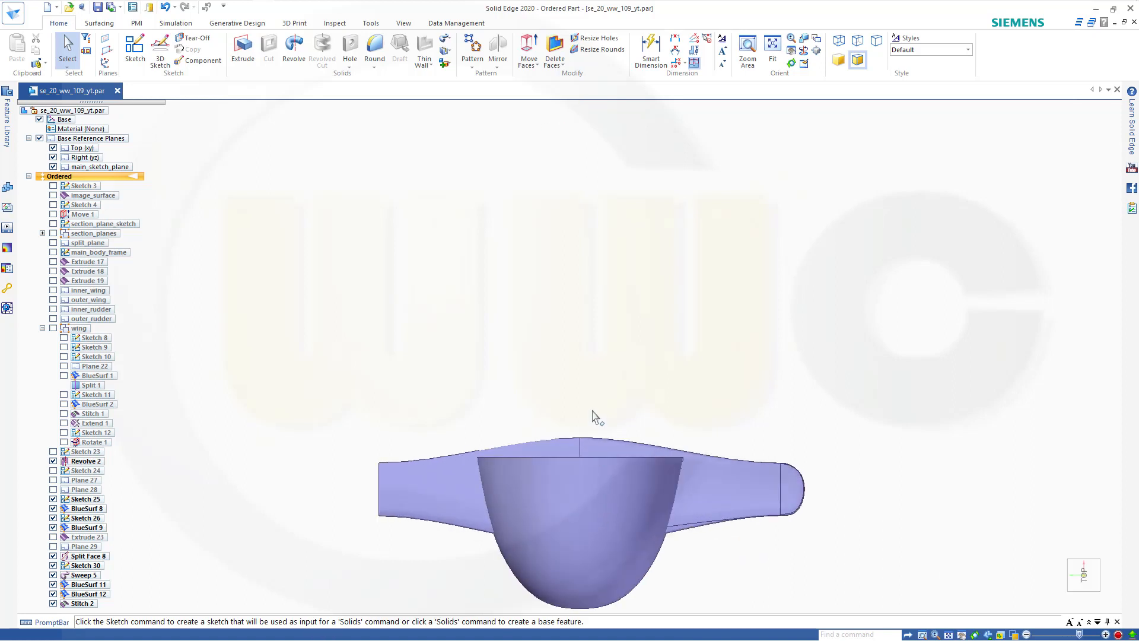
Start Move Faces with body selection and accept the stitched wing as the body being moved.
left_click(538, 68)
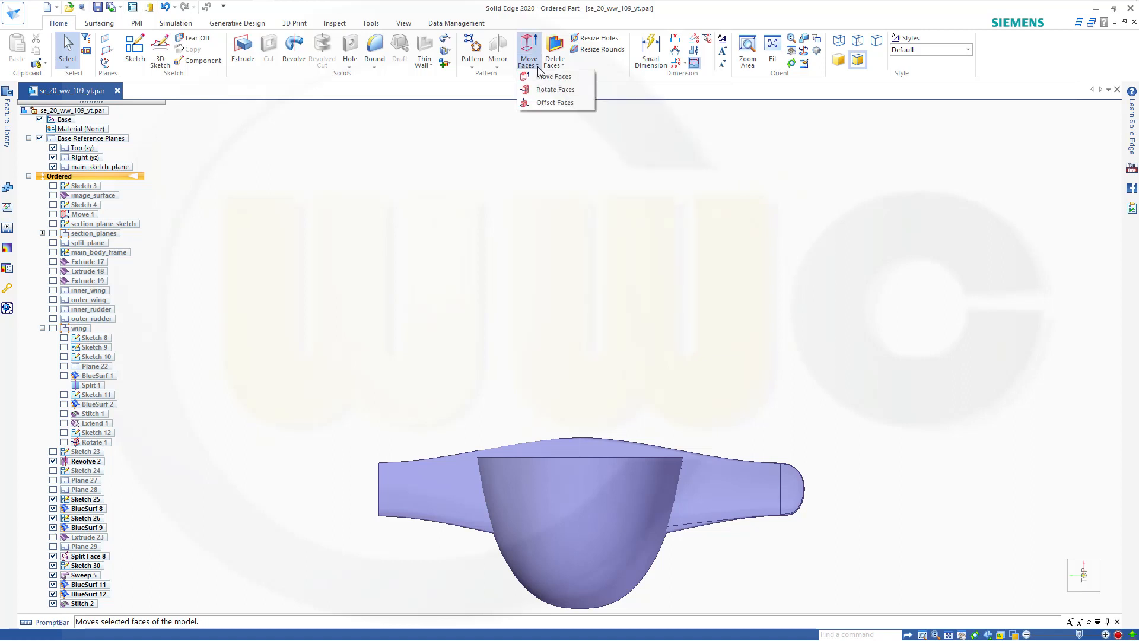
left_click(541, 79)
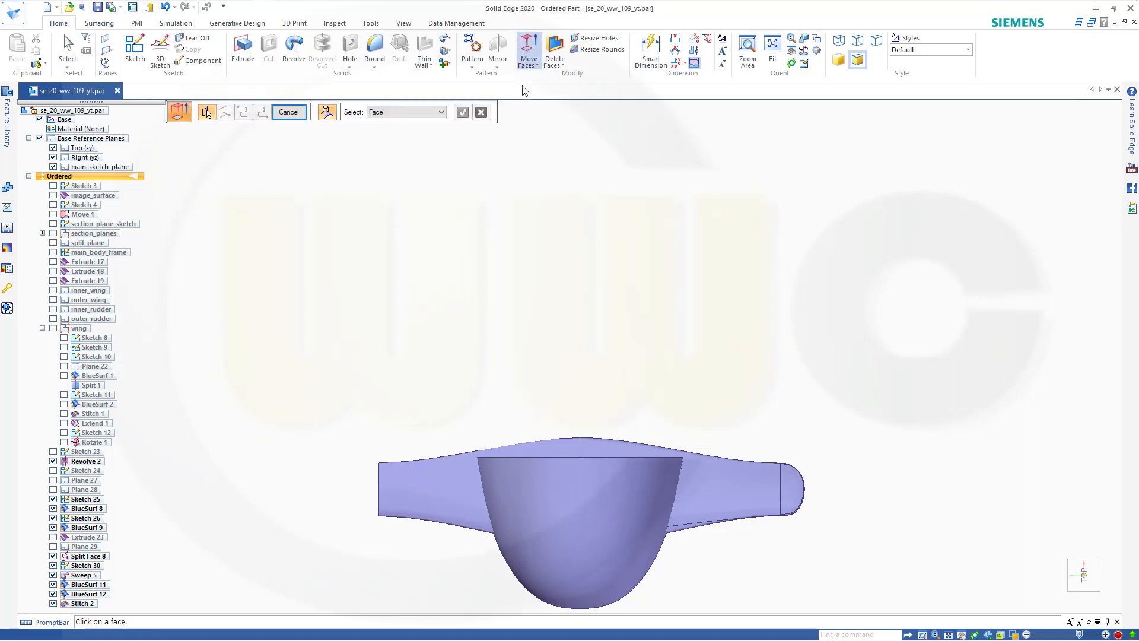
left_click(425, 112)
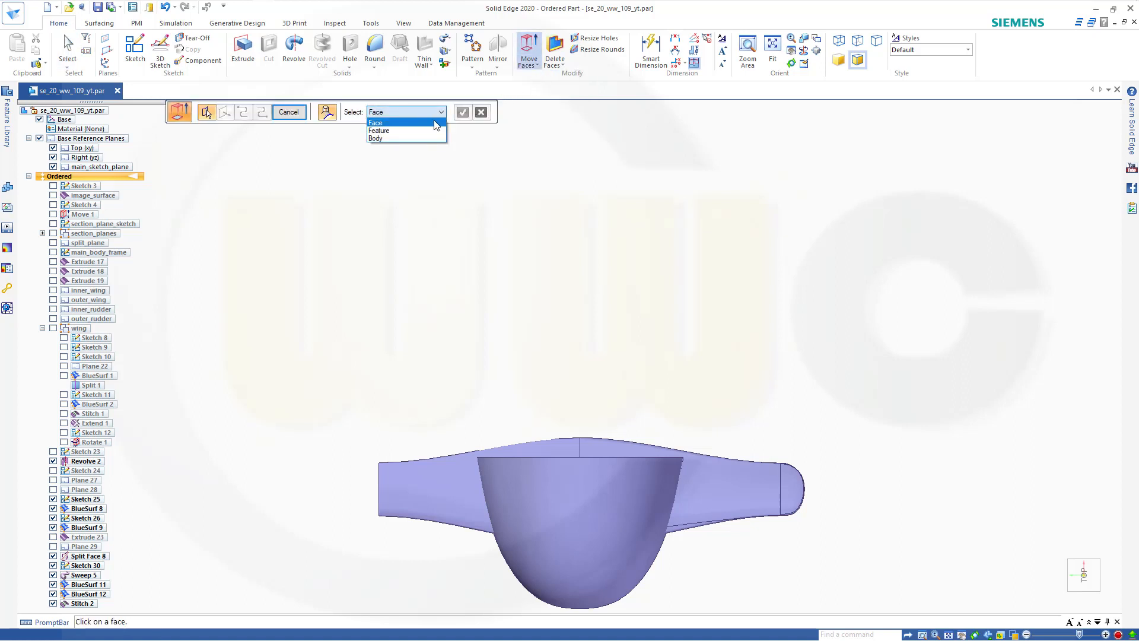
left_click(387, 144)
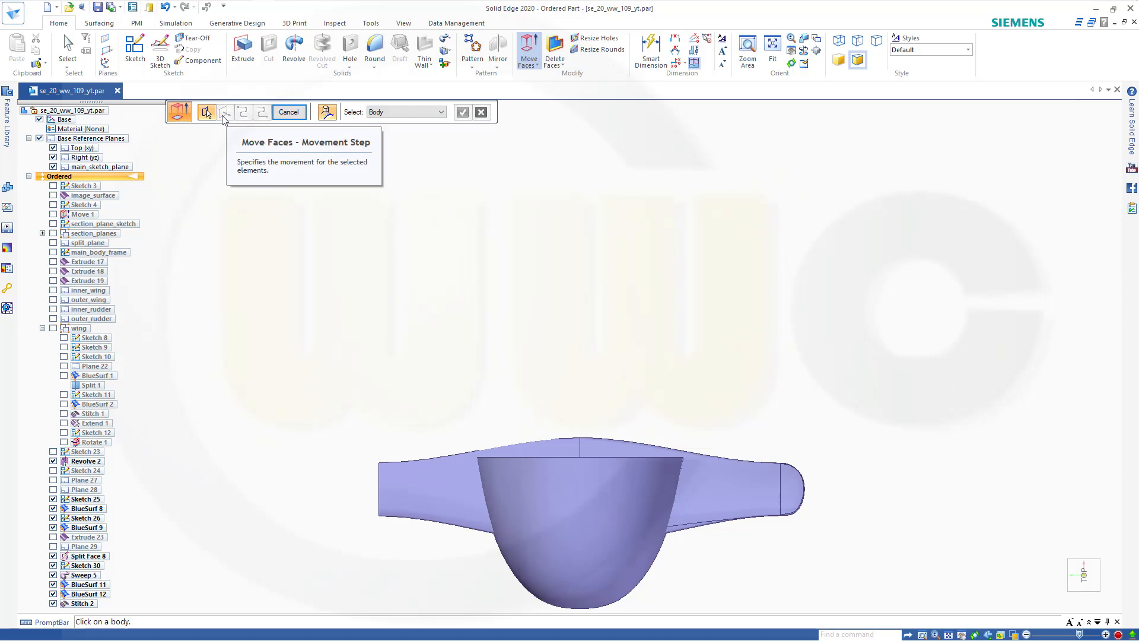
left_click(441, 484)
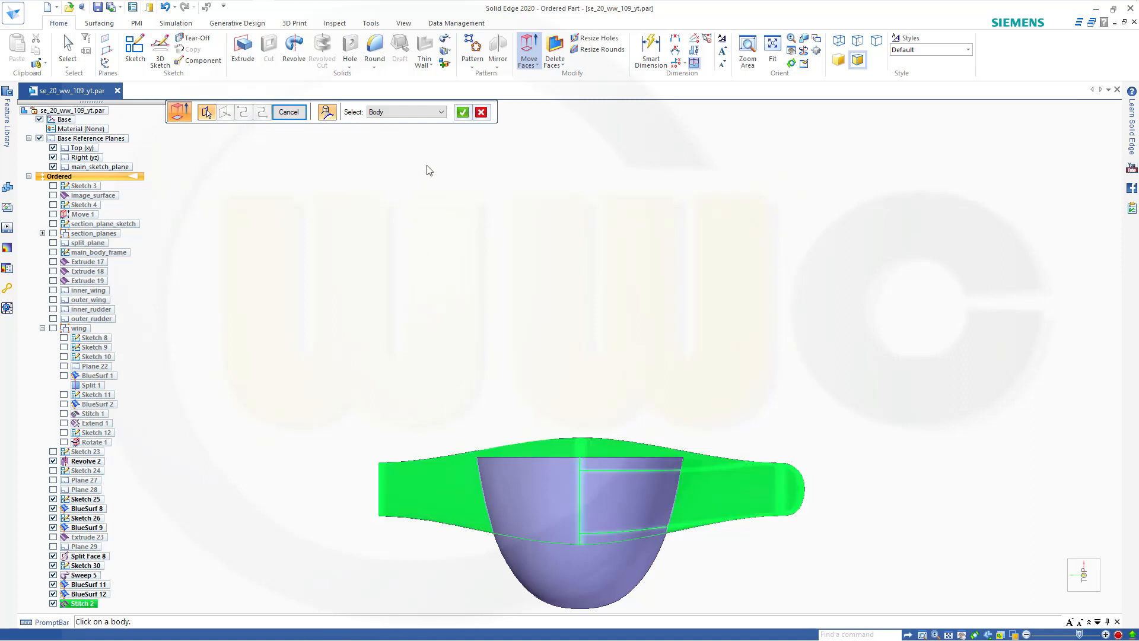
left_click(463, 114)
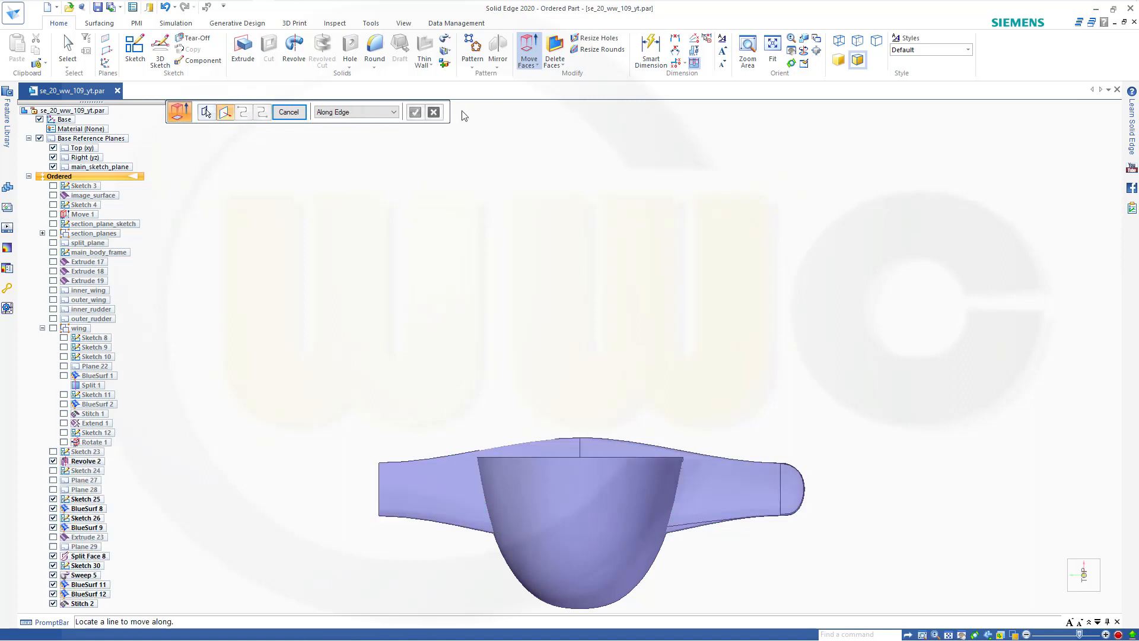
Move the wing in the Top (xy) plane from its flat end's upper corner to the midpoint of Revolve 2's straight rim edge, and finish.
left_click(394, 114)
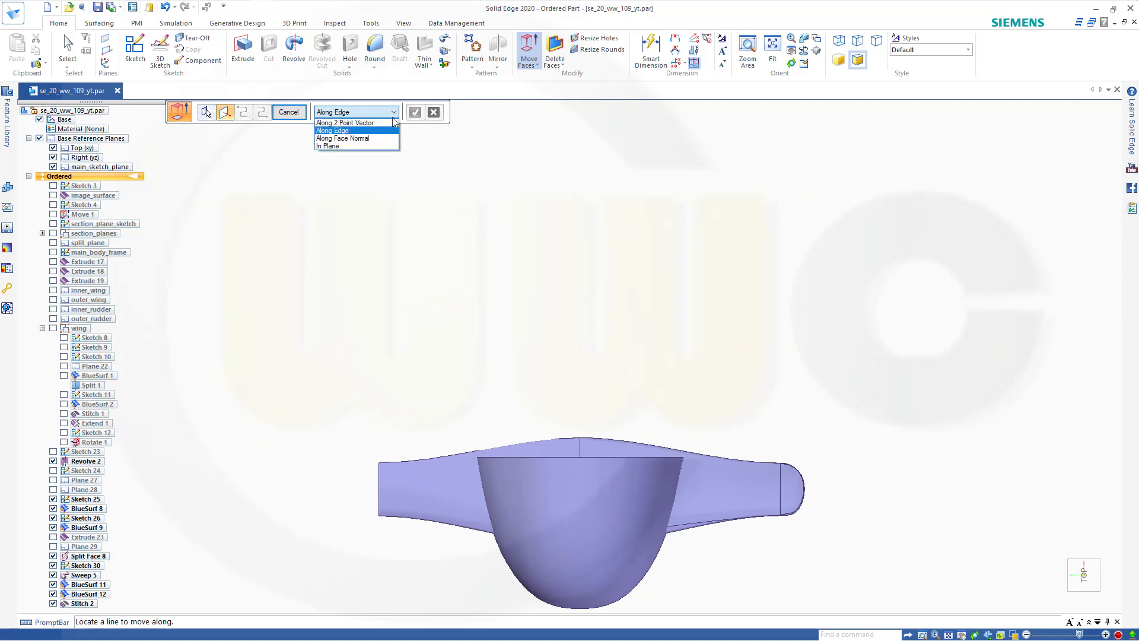
left_click(335, 147)
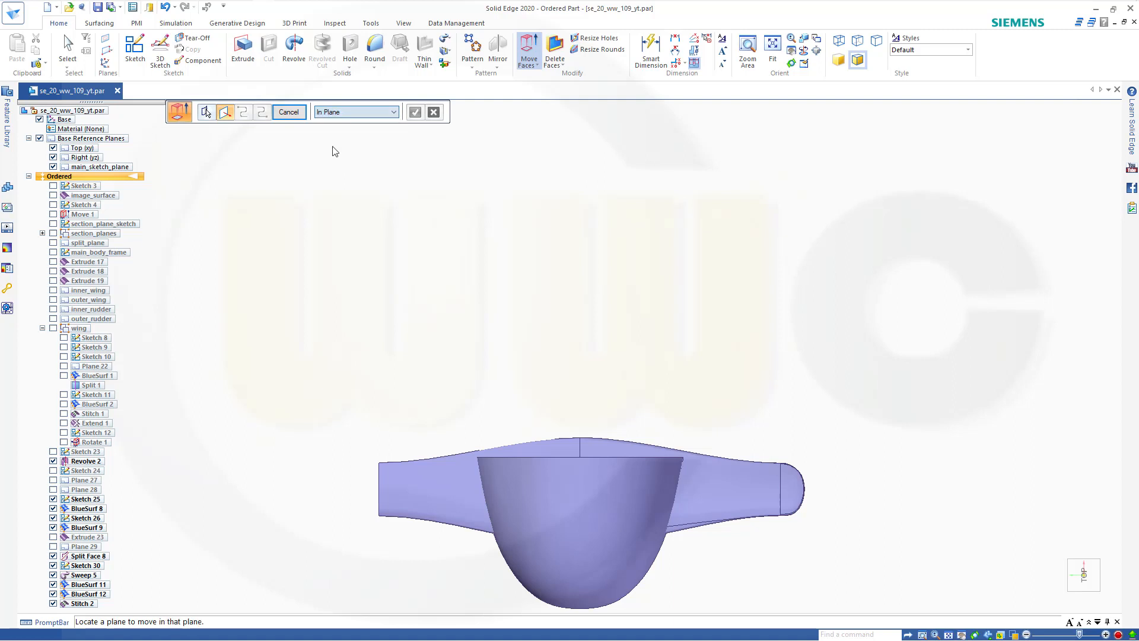
left_click(81, 151)
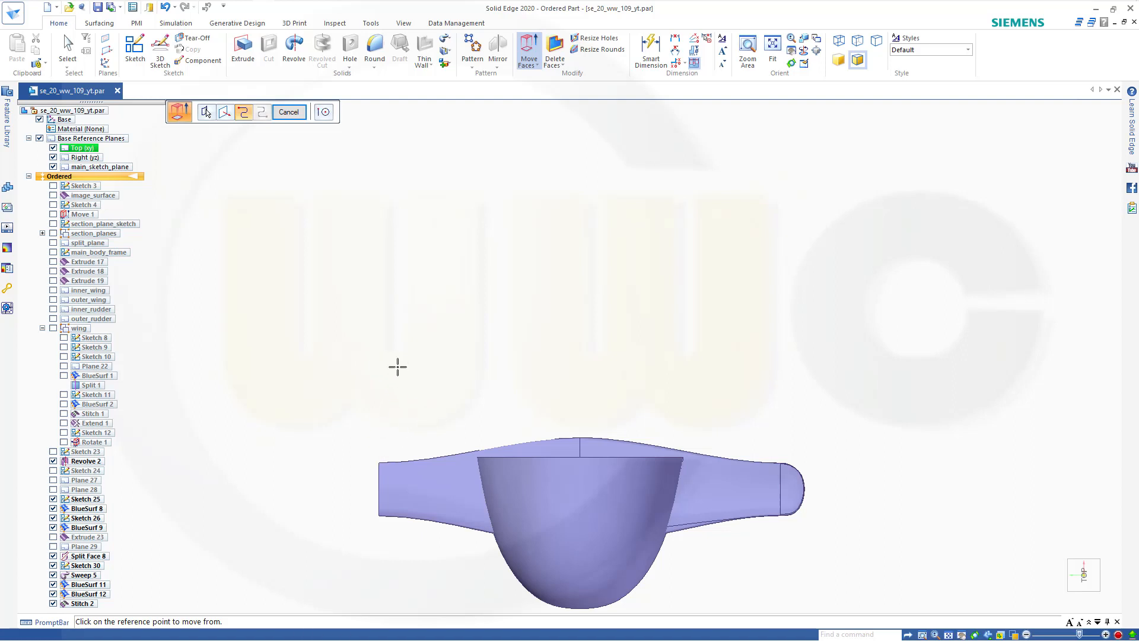
left_click(379, 462)
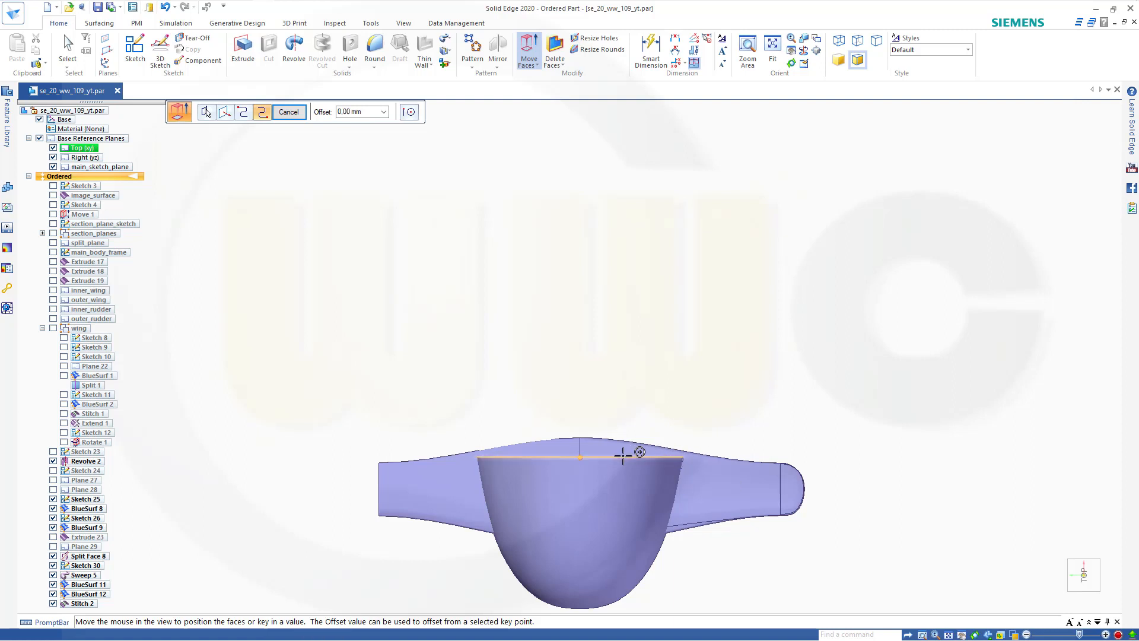
left_click(578, 457)
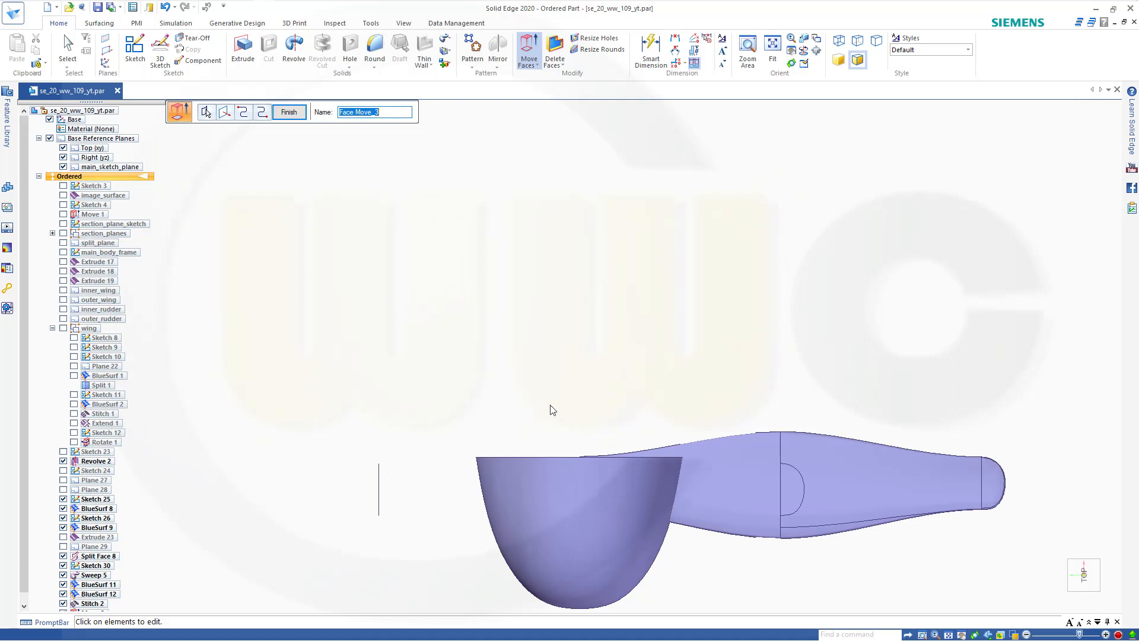
mouse_move(525, 403)
middle_mouse_down()
mouse_move(458, 359)
mouse_move(516, 379)
mouse_move(515, 389)
middle_mouse_up()
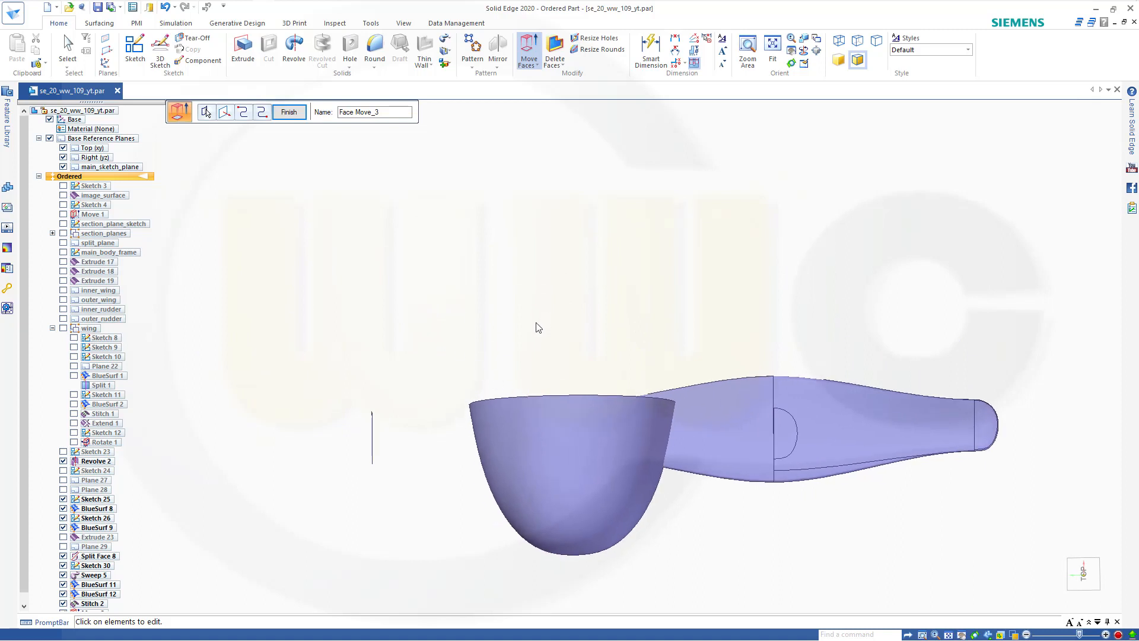
left_click(289, 112)
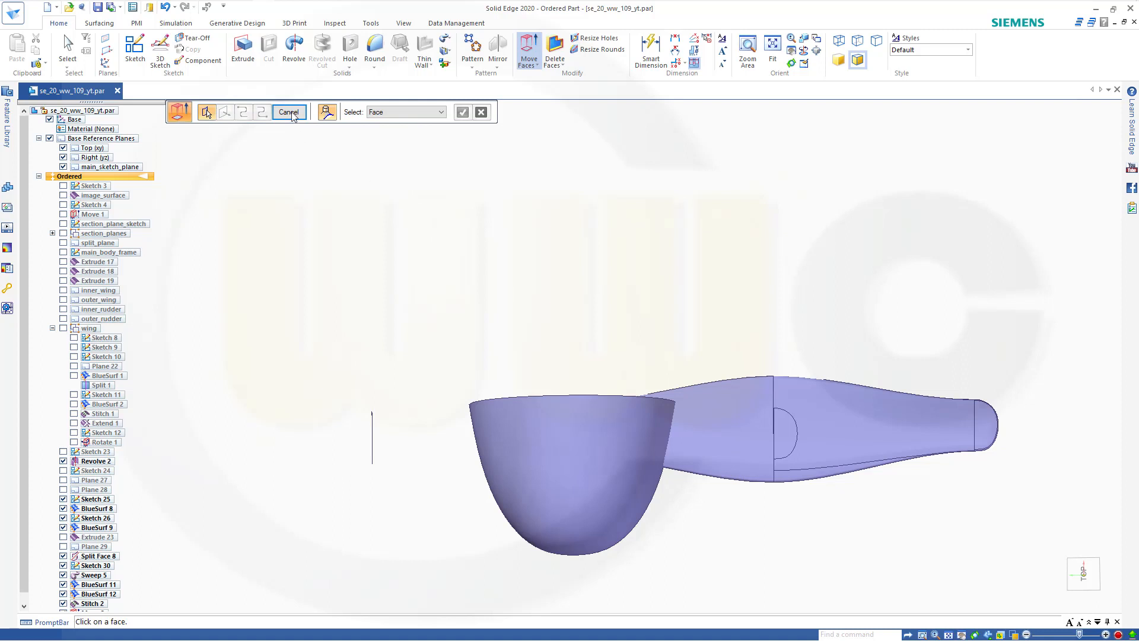
left_click(290, 112)
Hide the leftover profile sketches Sketch 25 and Sketch 26.
scroll(416, 403, "down", 3)
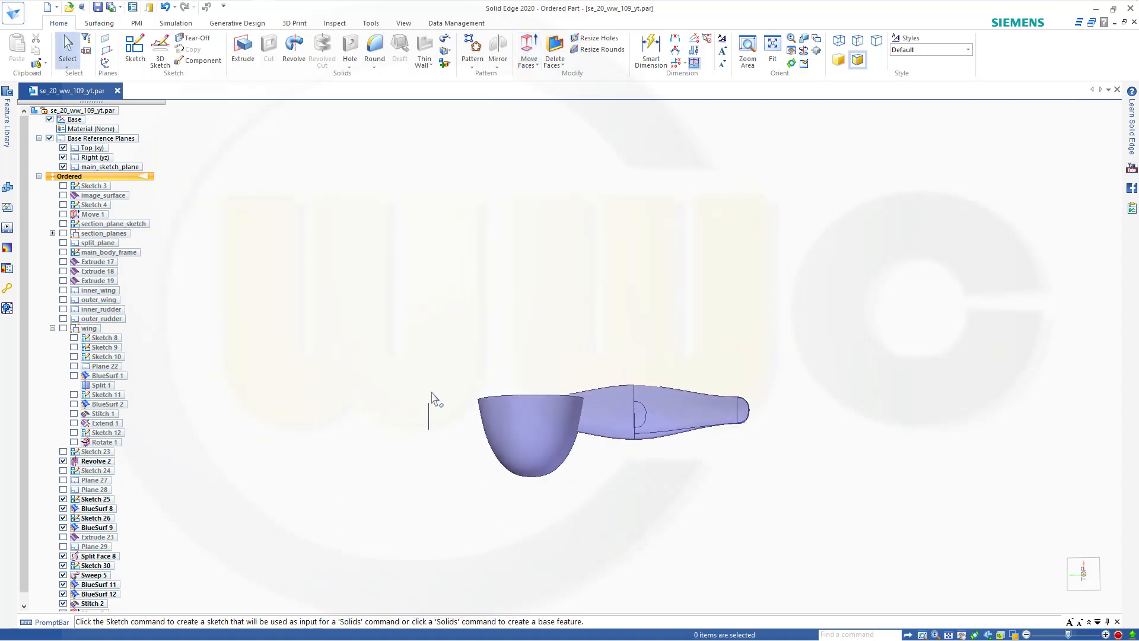
scroll(437, 401, "up", 3)
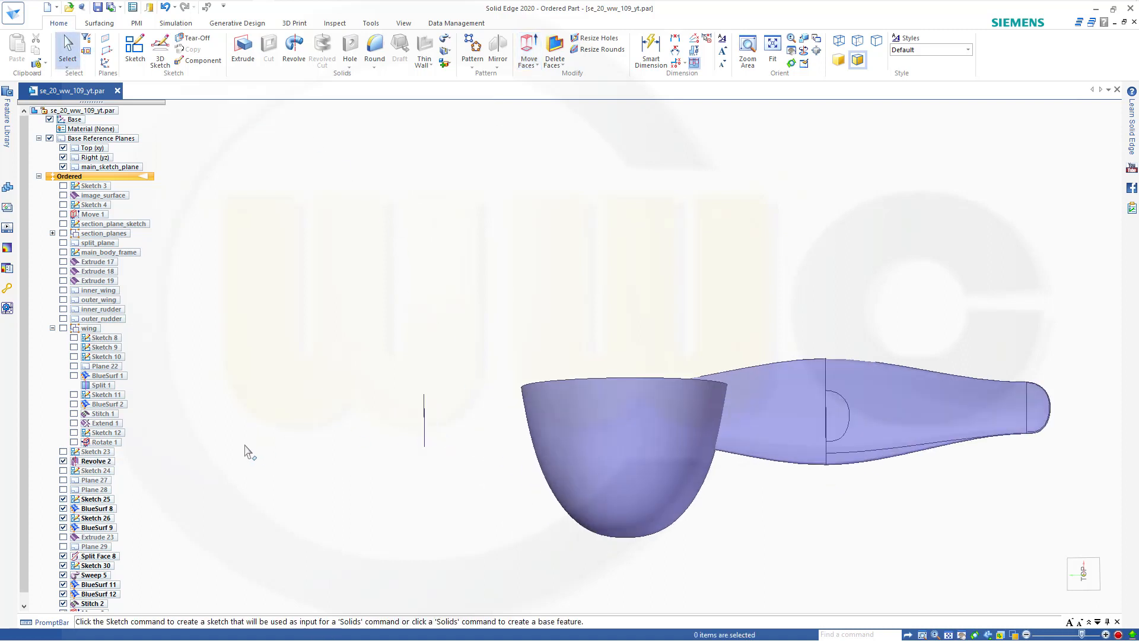
left_click(63, 499)
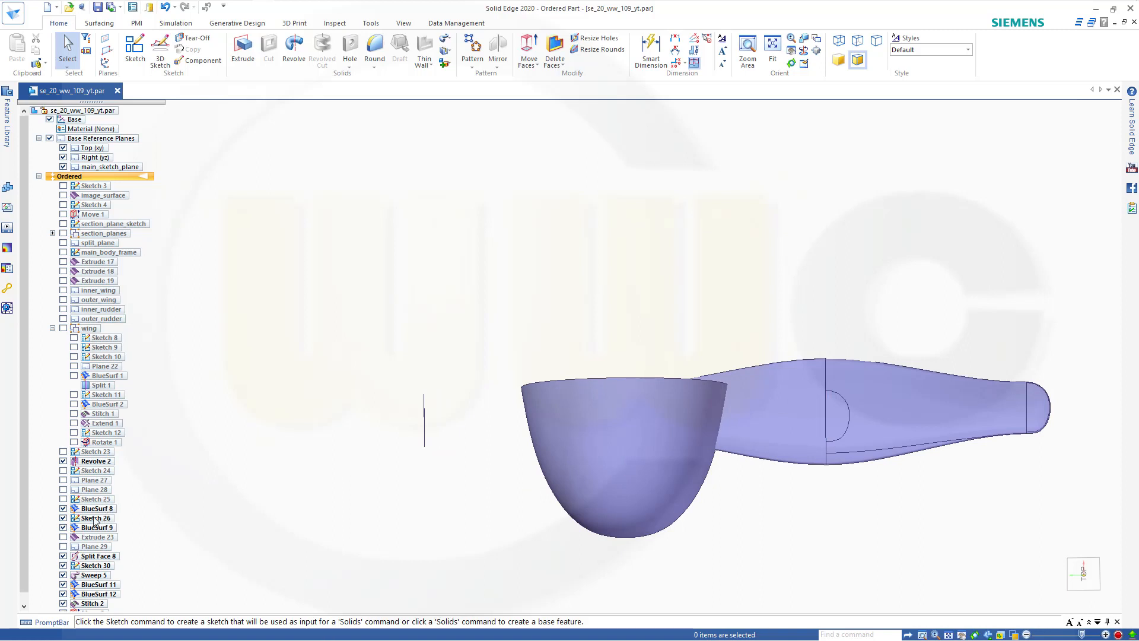
left_click(63, 518)
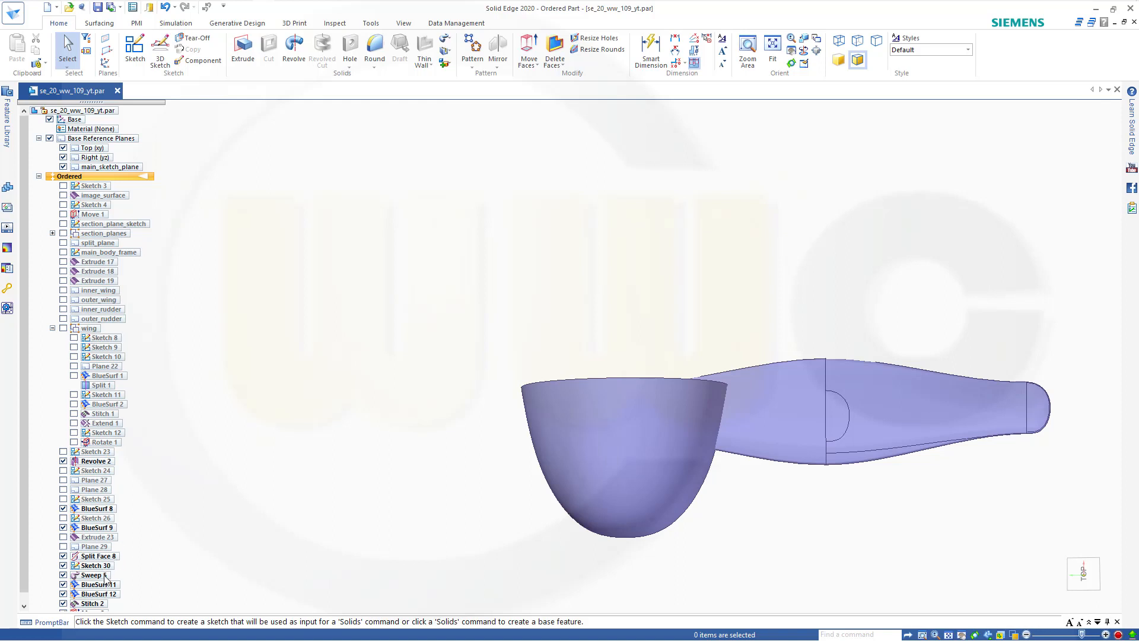
Examine from several directions how the moved wing sits against the revolved body.
scroll(101, 604, "down", 1)
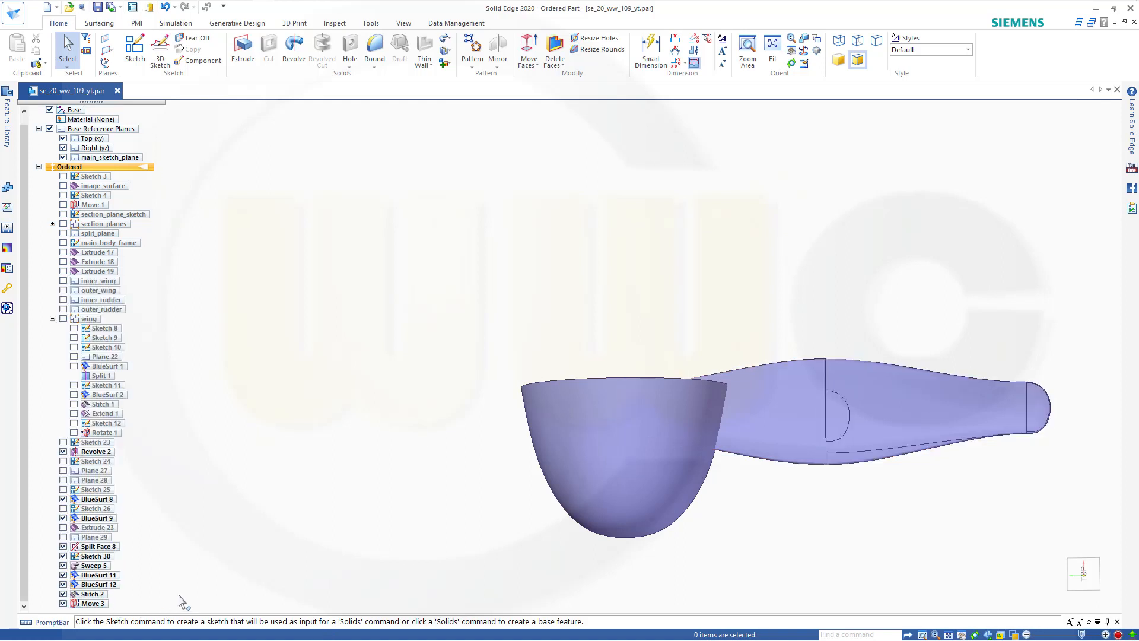
scroll(275, 542, "down", 2)
middle_click_drag(354, 488, 351, 414, "shift")
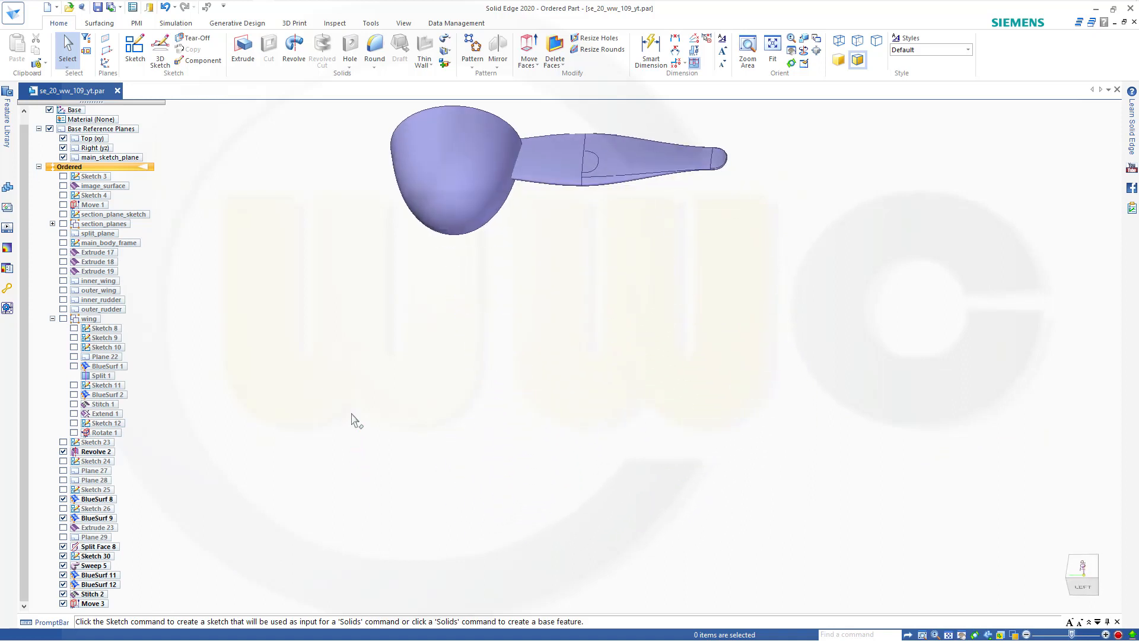
middle_click_drag(531, 335, 496, 544, "shift")
middle_click_drag(382, 460, 289, 385)
middle_click_drag(431, 278, 575, 440, "shift")
middle_click_drag(511, 402, 438, 437)
middle_click_drag(643, 256, 668, 255)
middle_click_drag(584, 201, 579, 352, "shift")
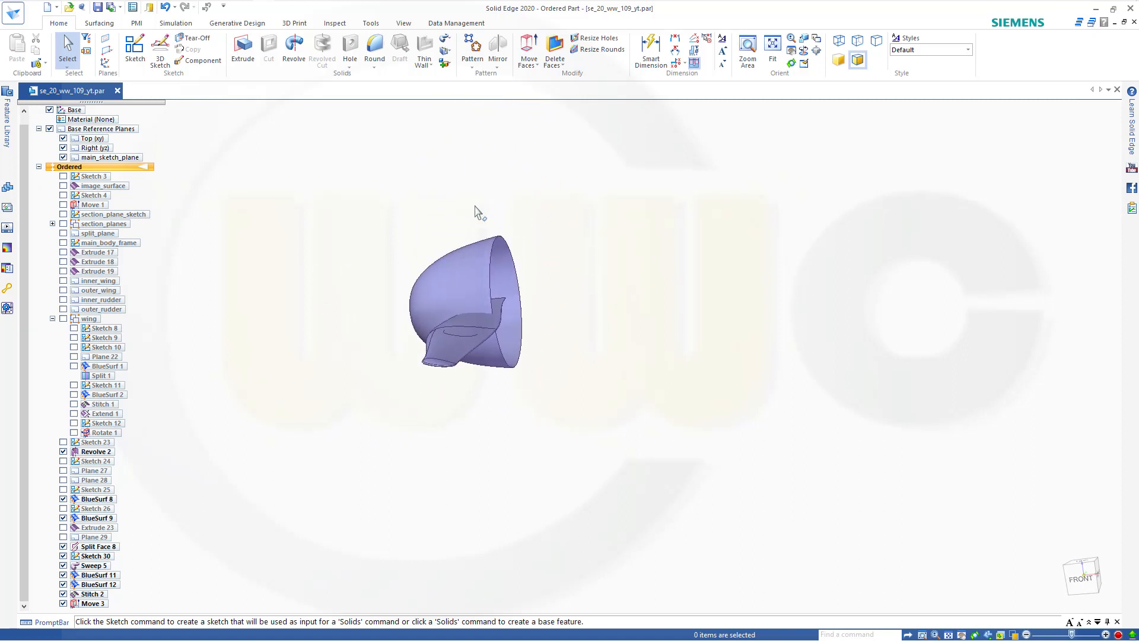
middle_click_drag(326, 326, 338, 297, "shift")
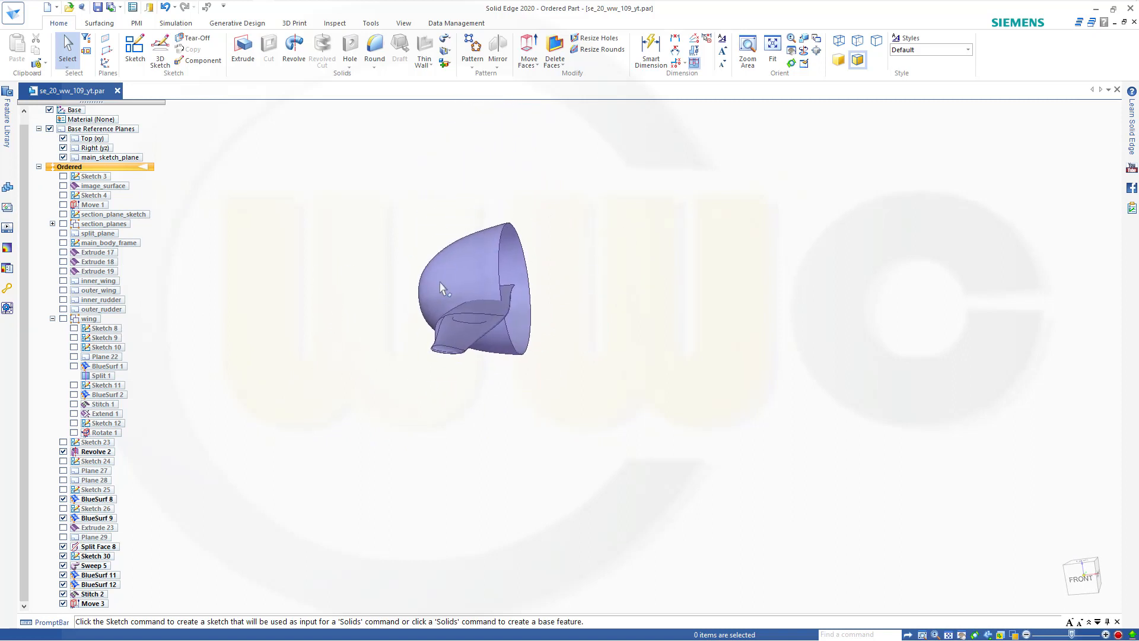
middle_click_drag(616, 259, 613, 263)
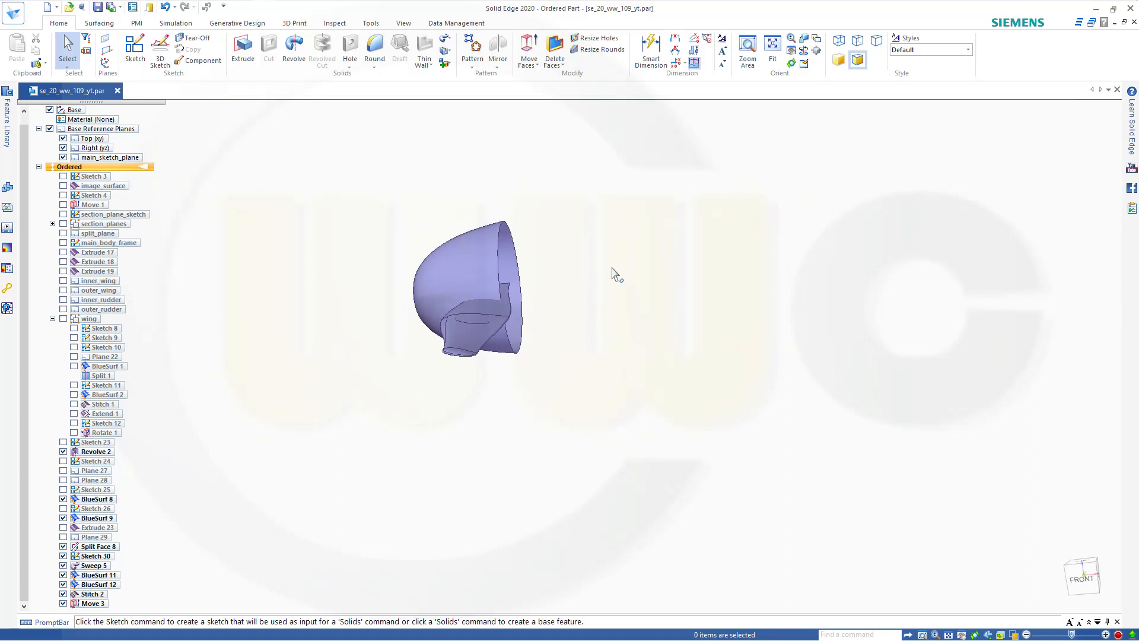
scroll(387, 281, "up", 3)
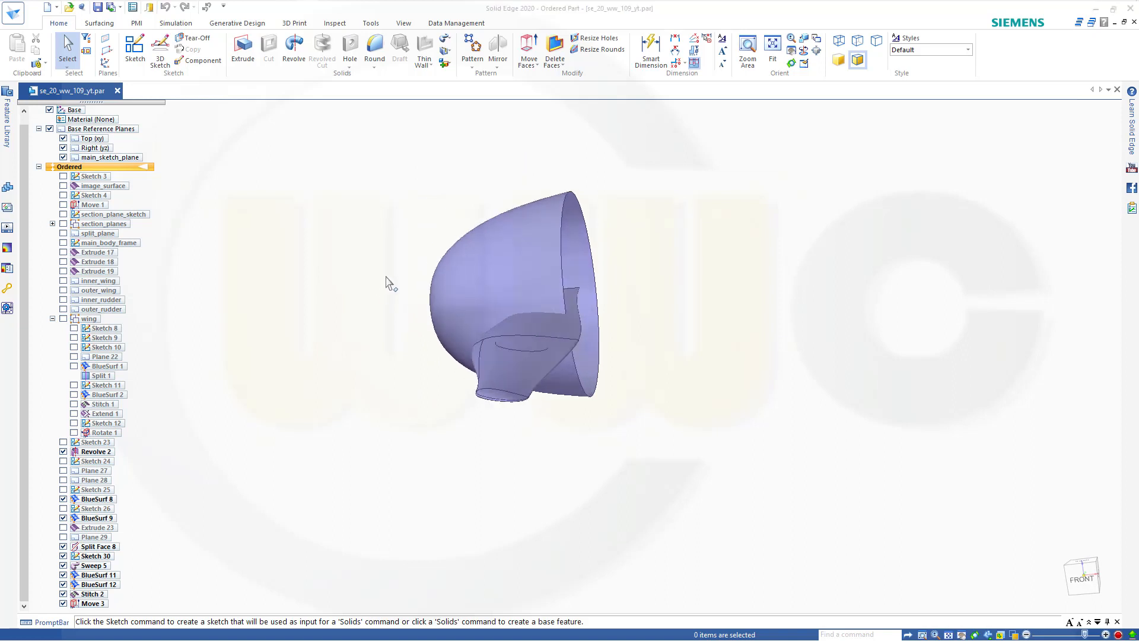
scroll(629, 243, "up", 2)
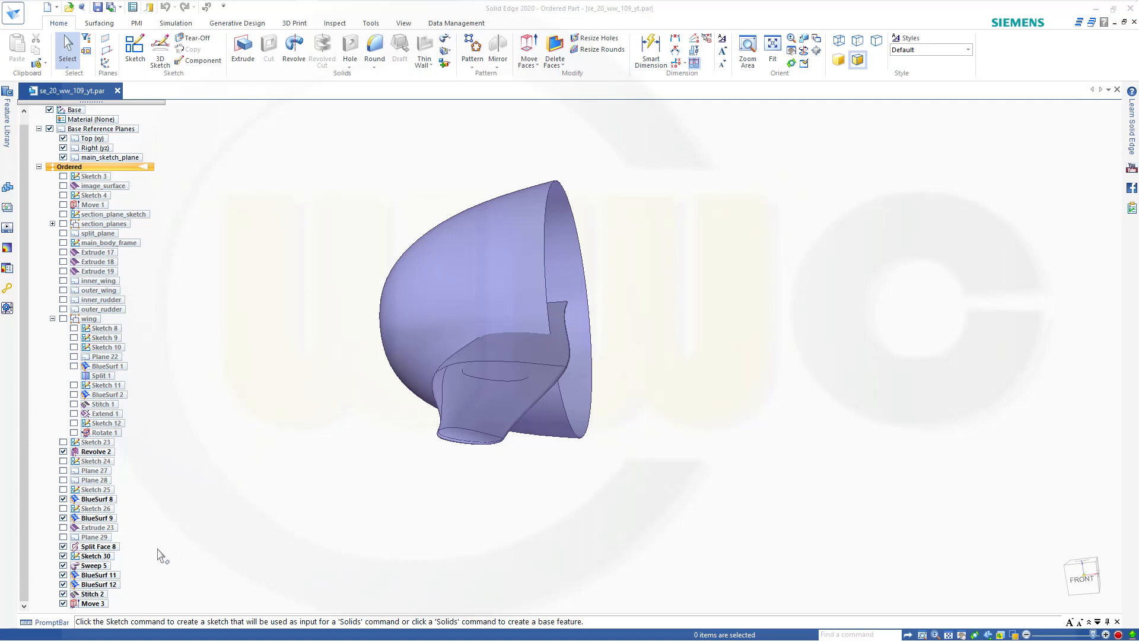
Hide the wing body and Revolve 2, and show the airfoil profiles Sketch 24, Sketch 25 and Sketch 26.
left_click(63, 594)
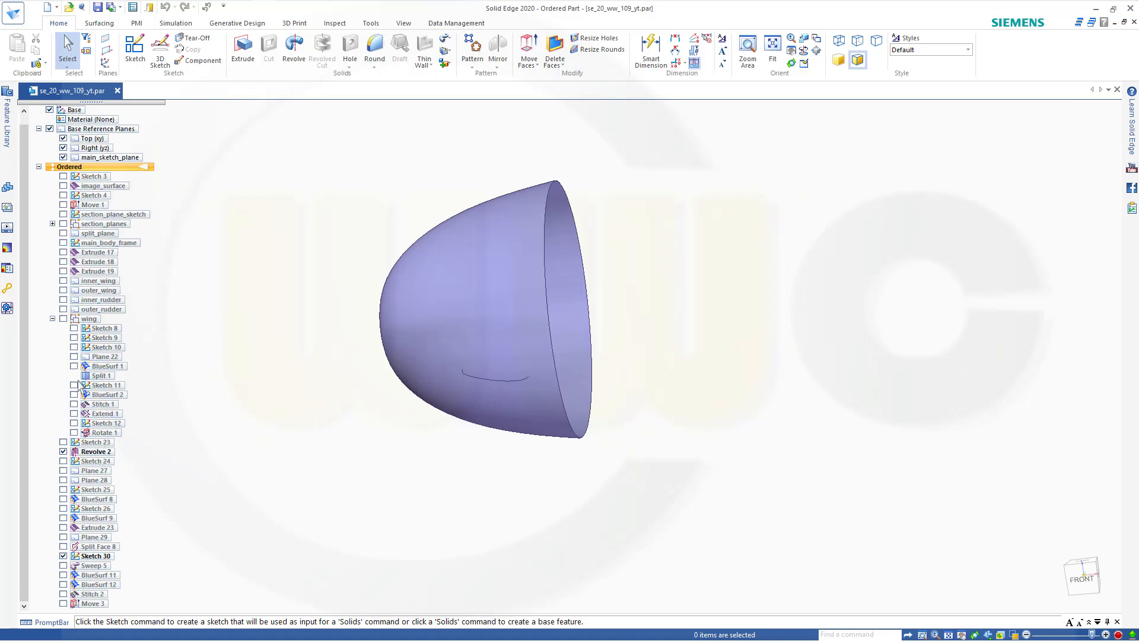
left_click(64, 452)
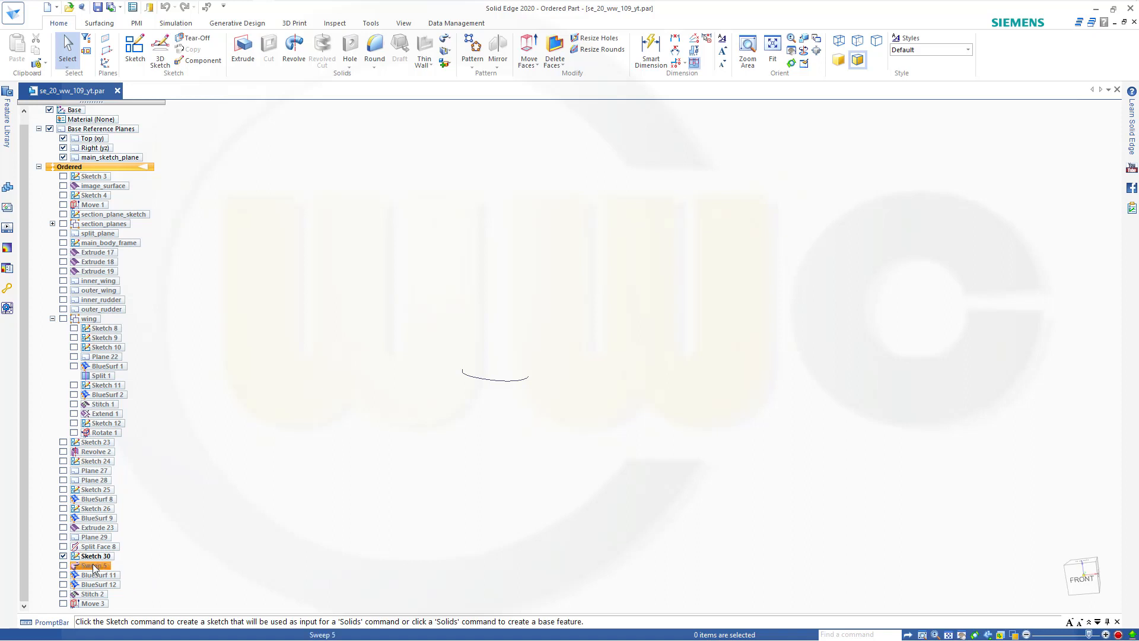
left_click(63, 509)
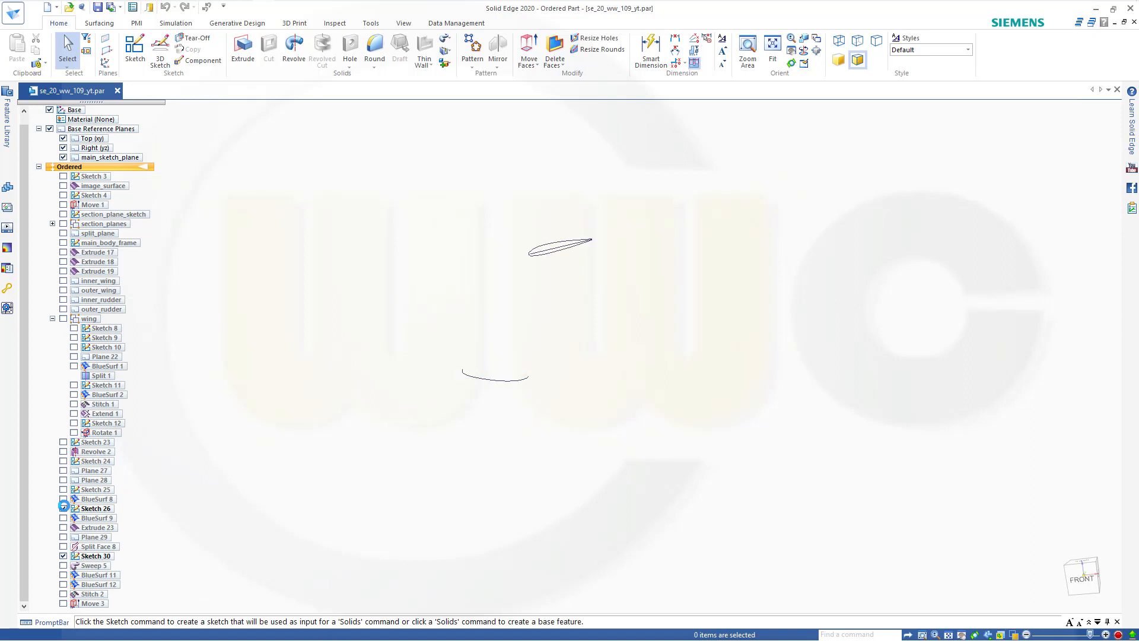
left_click(63, 489)
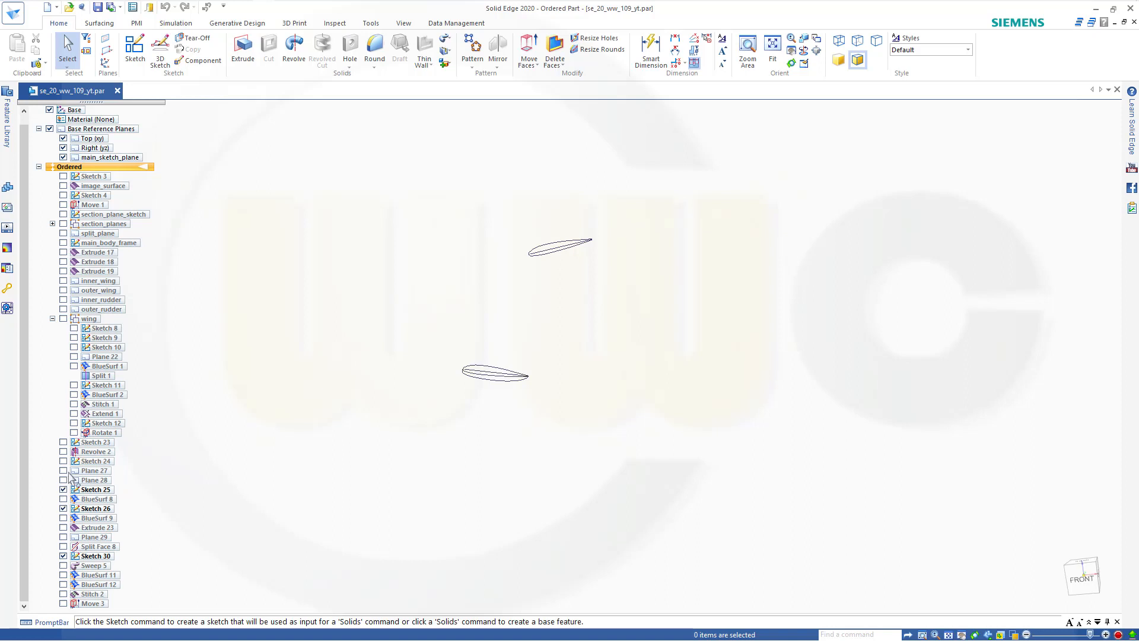
left_click(63, 461)
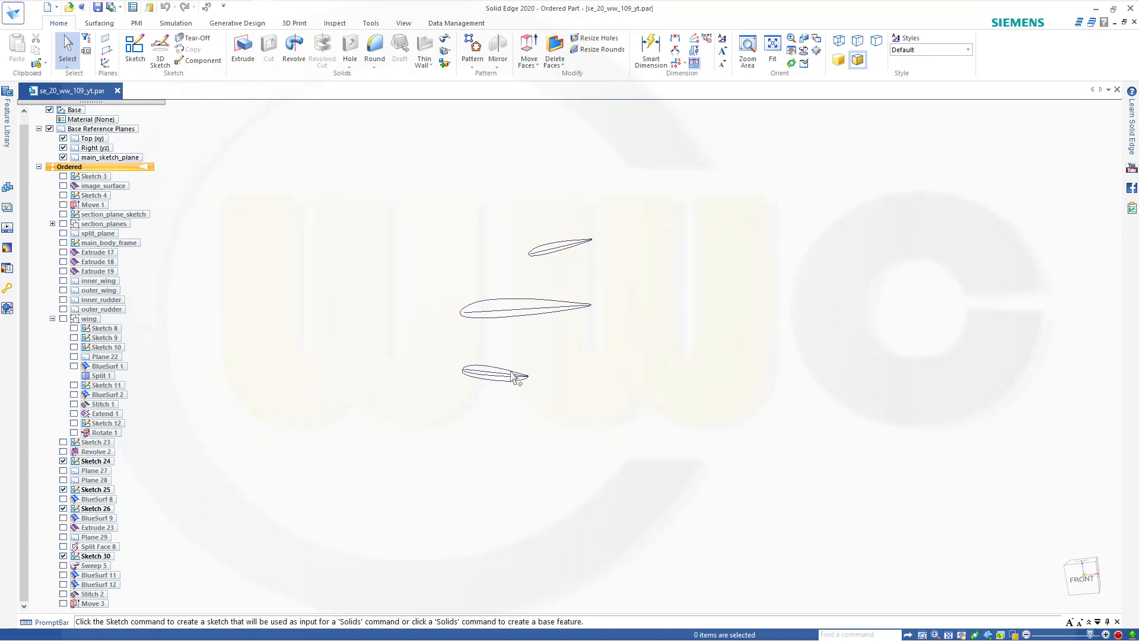
scroll(511, 373, "up", 4)
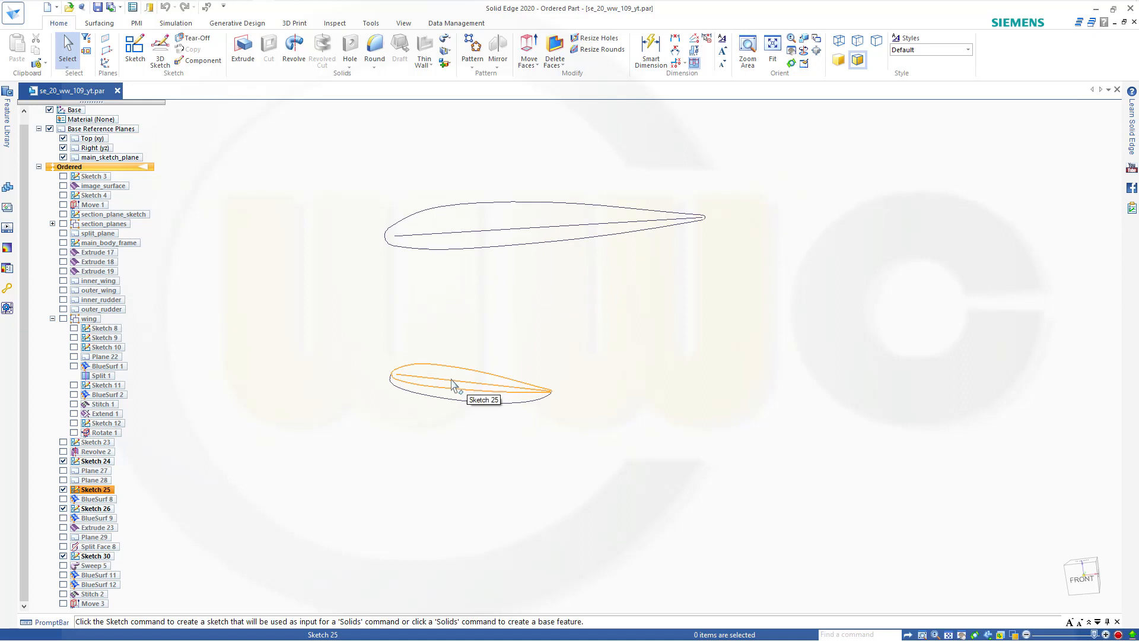
scroll(531, 368, "down", 2)
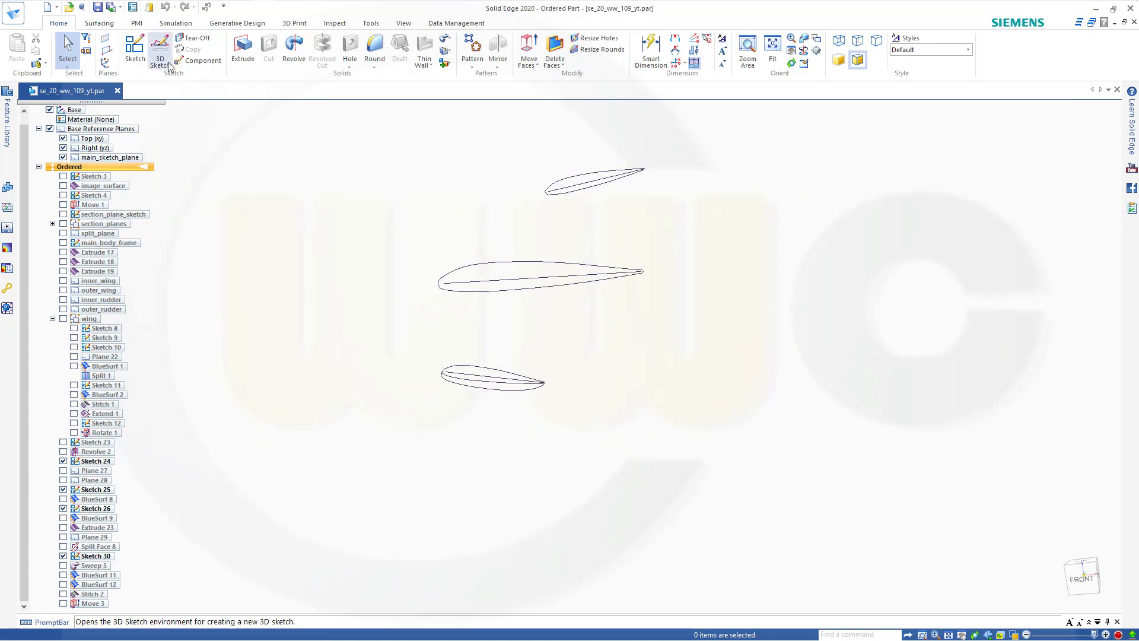
Draw a 3D sketch line from the midpoint of the nearest airfoil's chord to the midpoint of Sketch 26's chord, and close the sketch.
left_click(161, 54)
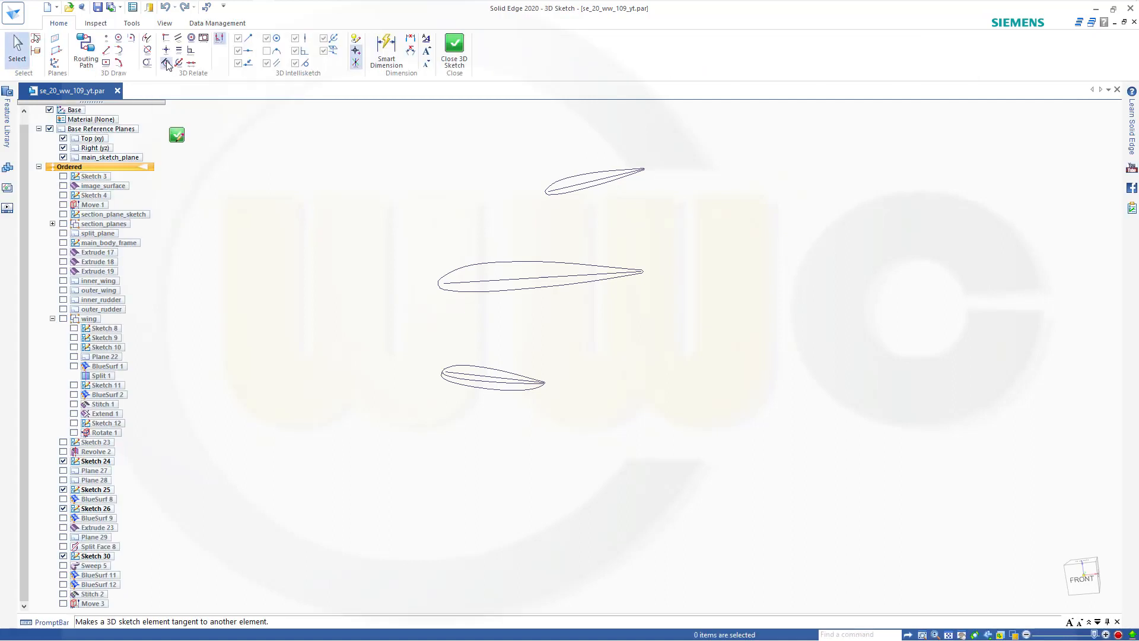
left_click(106, 49)
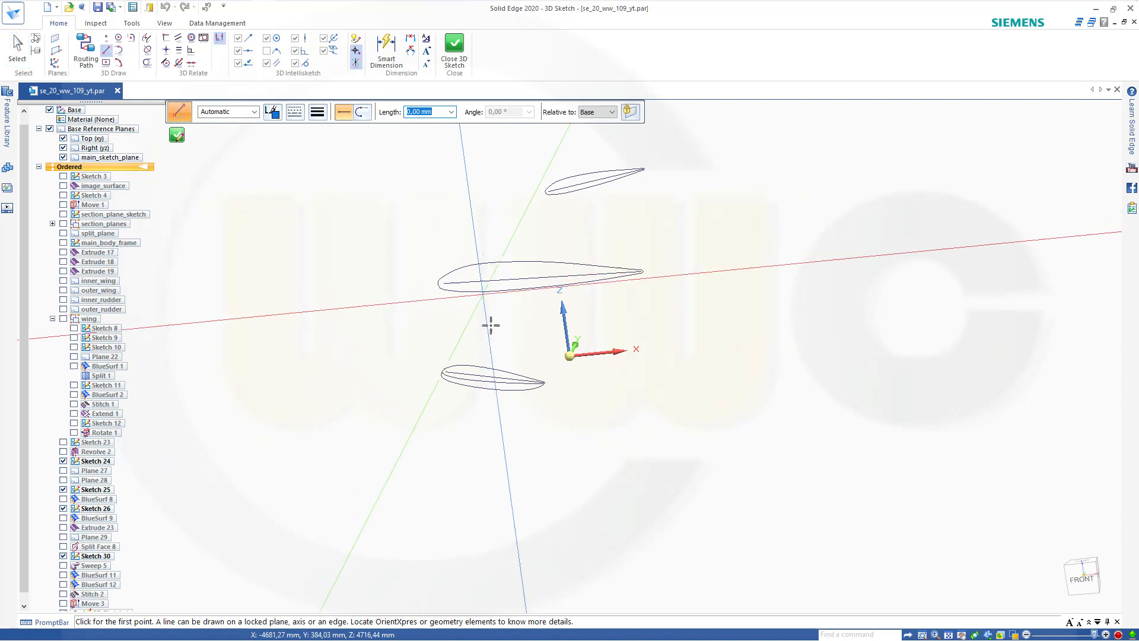
scroll(506, 421, "up", 5)
scroll(486, 415, "up", 3)
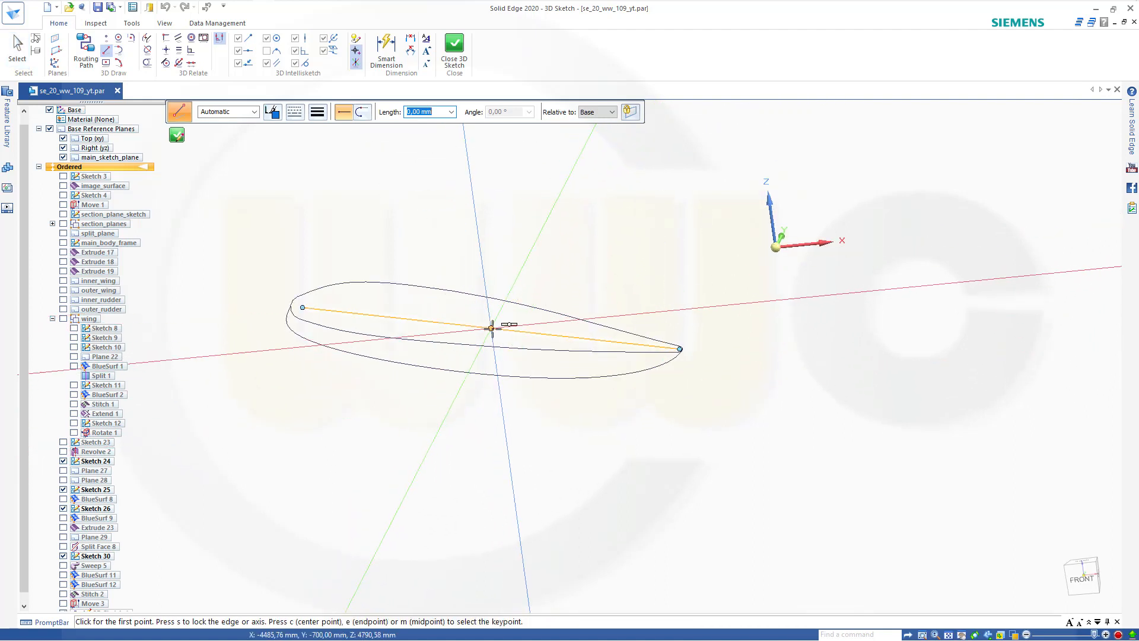
left_click(491, 328)
scroll(575, 246, "down", 2)
scroll(611, 229, "down", 4)
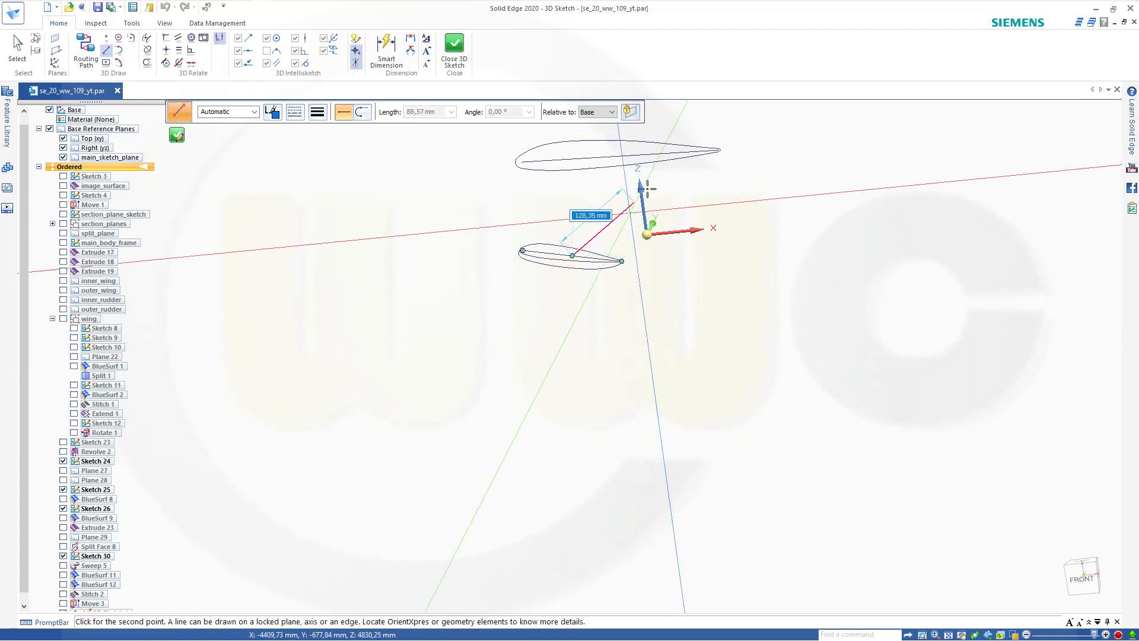
middle_click_drag(686, 136, 595, 346, "shift")
scroll(600, 325, "down", 2)
scroll(595, 320, "up", 4)
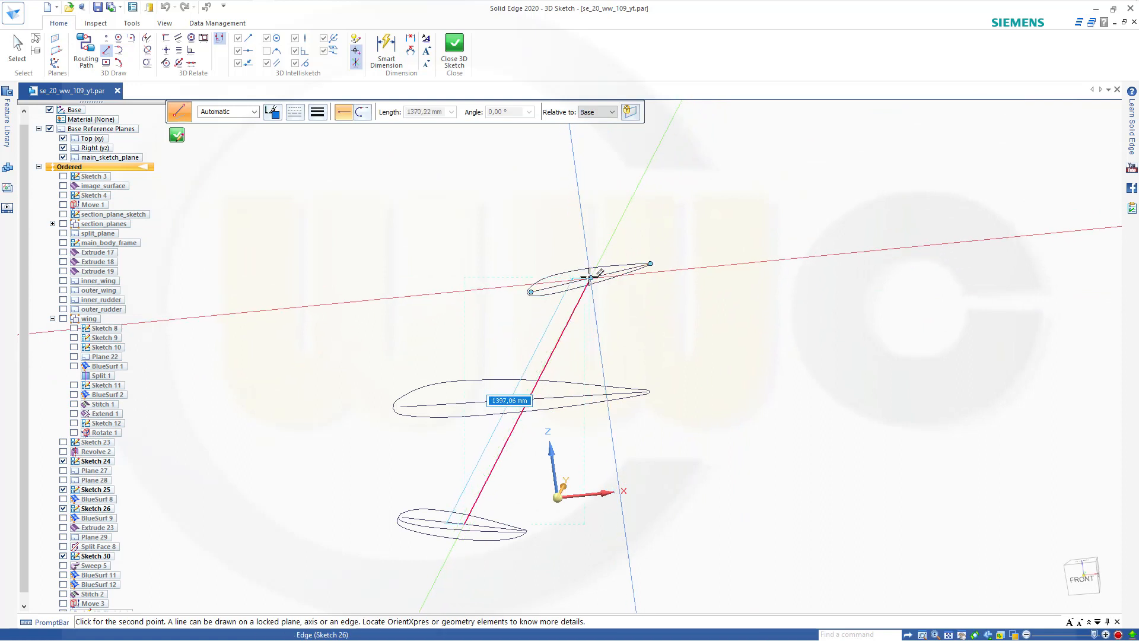
left_click(590, 278)
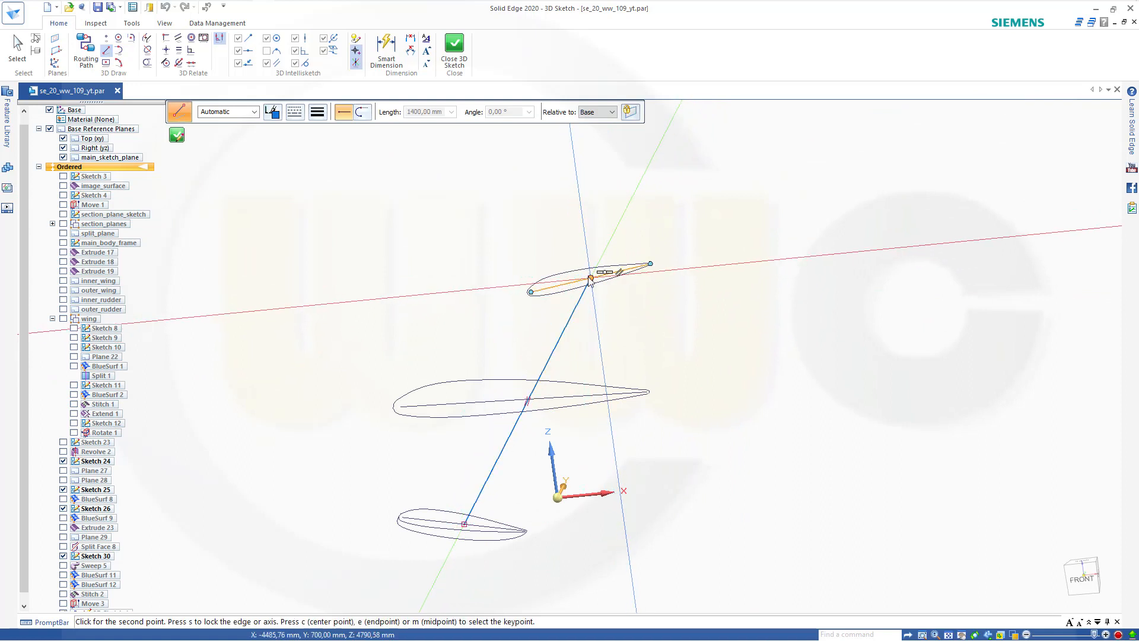
right_click(619, 193)
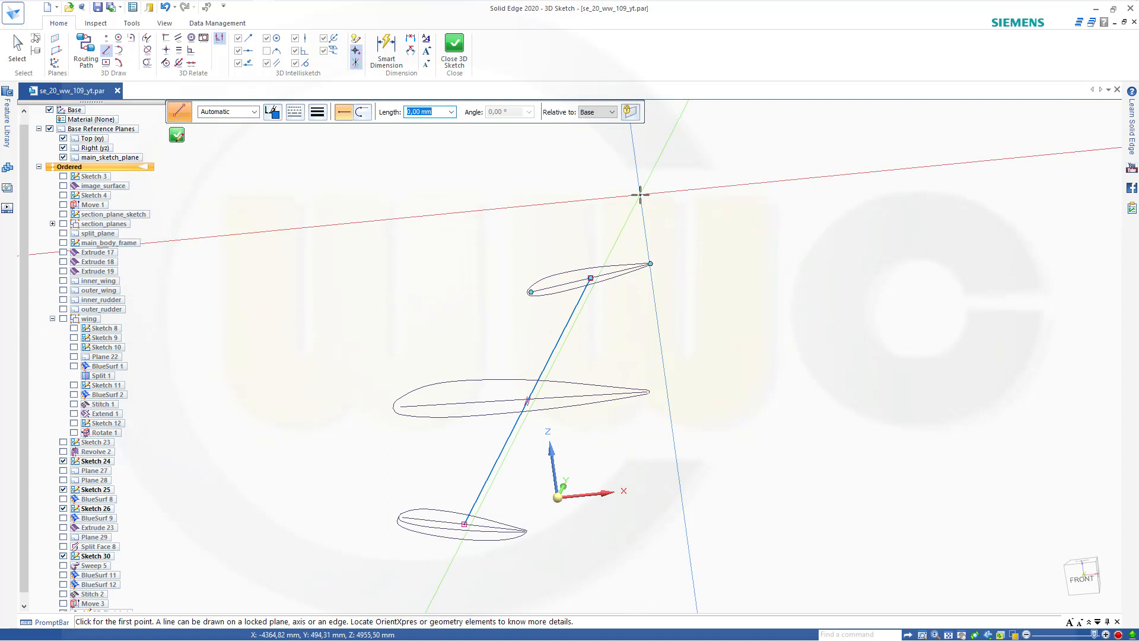
key("Escape")
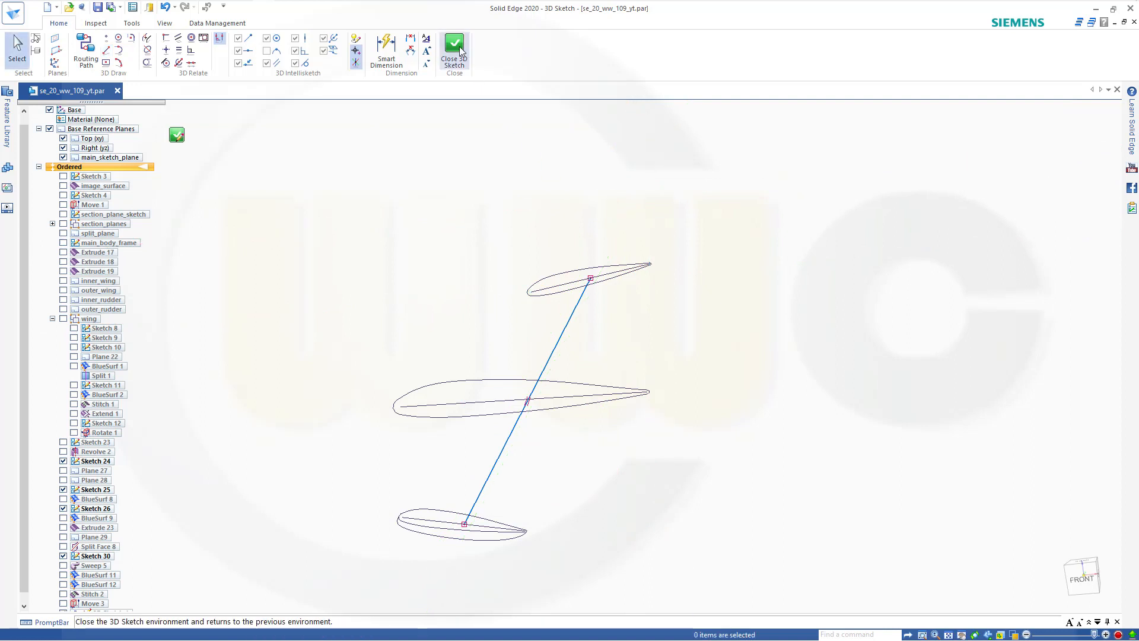
left_click(460, 52)
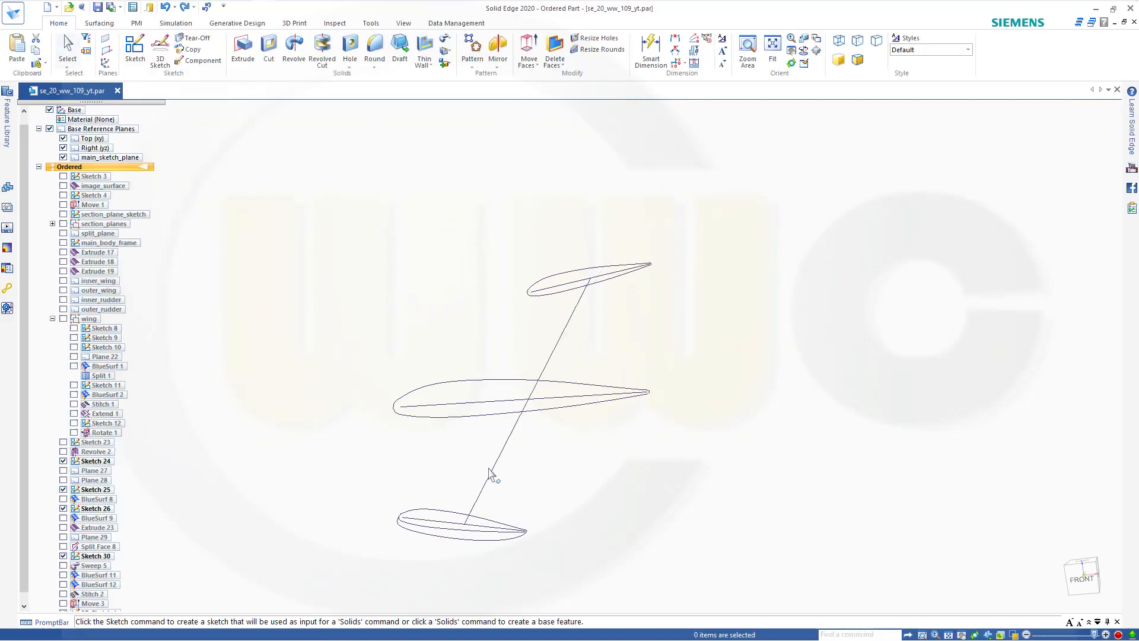
Show the wing body through Move 3 and the revolved body Revolve 2.
scroll(490, 473, "down", 4)
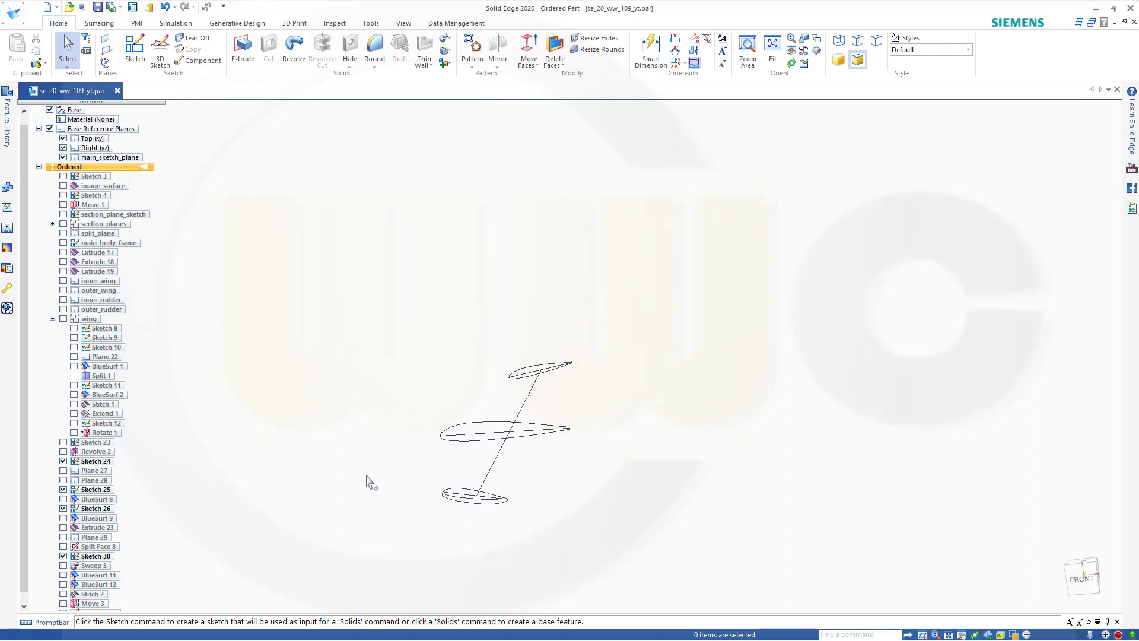
scroll(98, 596, "down", 1)
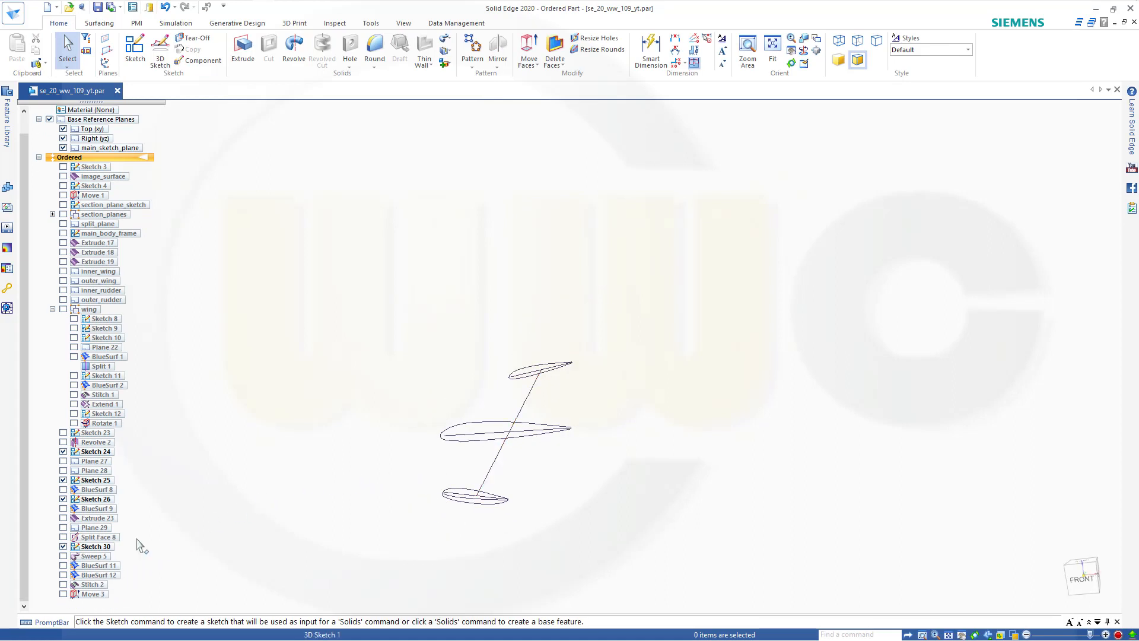
left_click(63, 594)
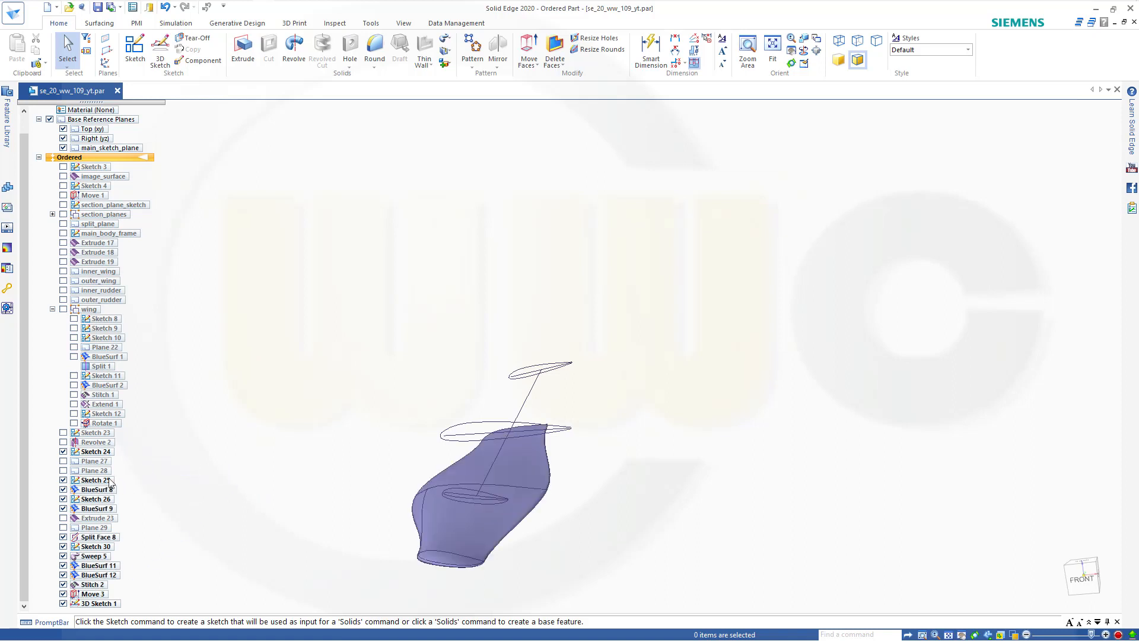
left_click(64, 442)
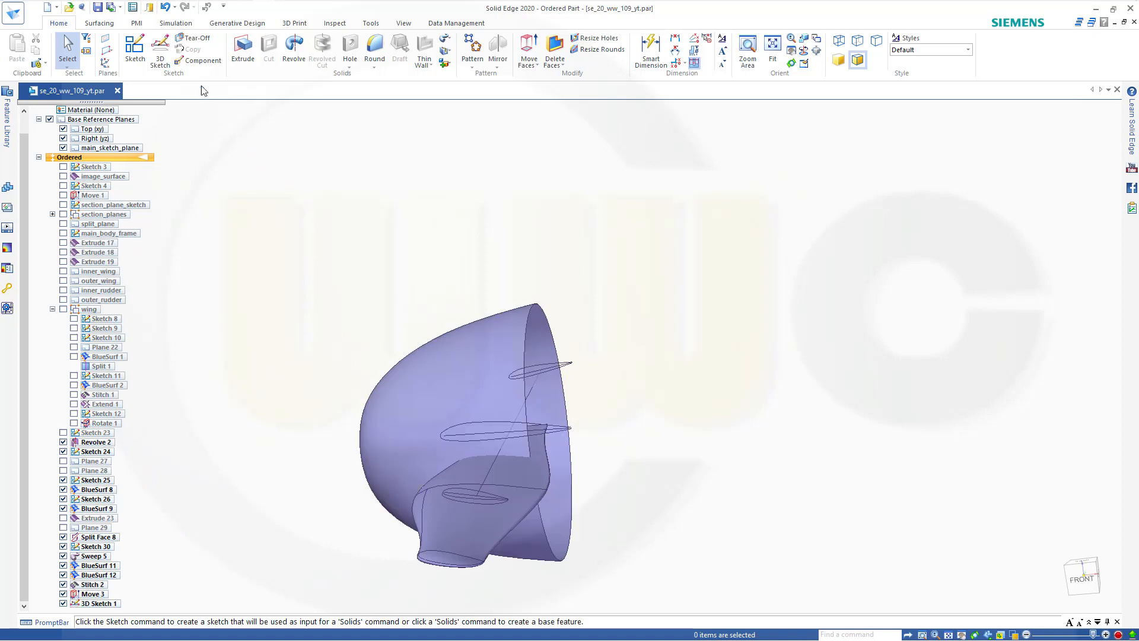
Rotate the whole wing body 75° about the 3D sketch line, with the axis defined By Geometry, and finish.
left_click(534, 64)
left_click(532, 89)
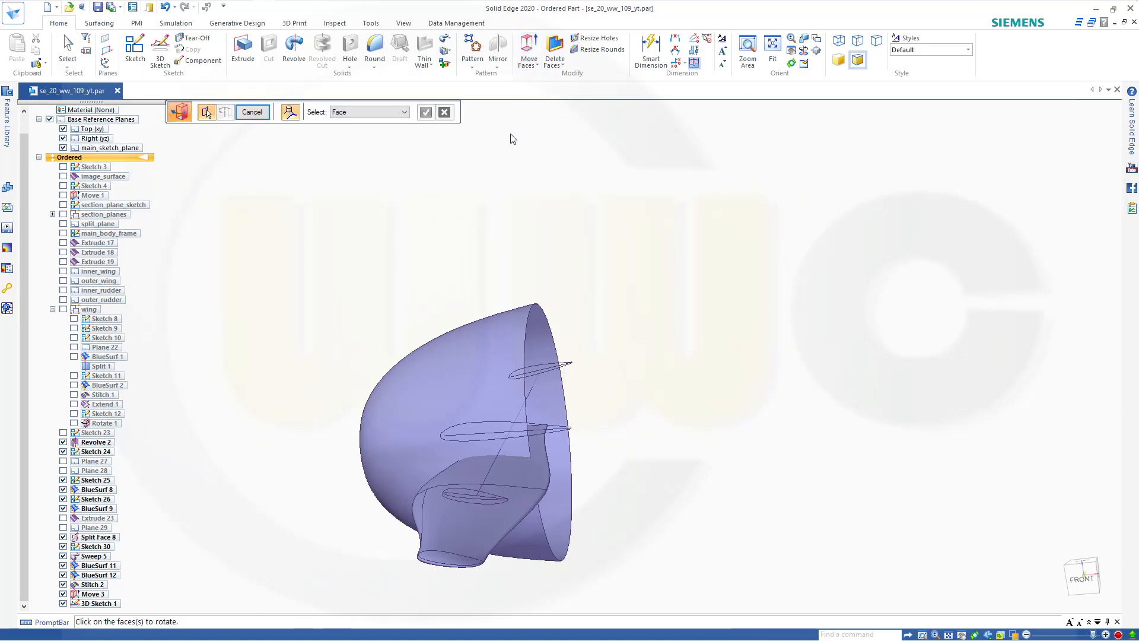
left_click(403, 113)
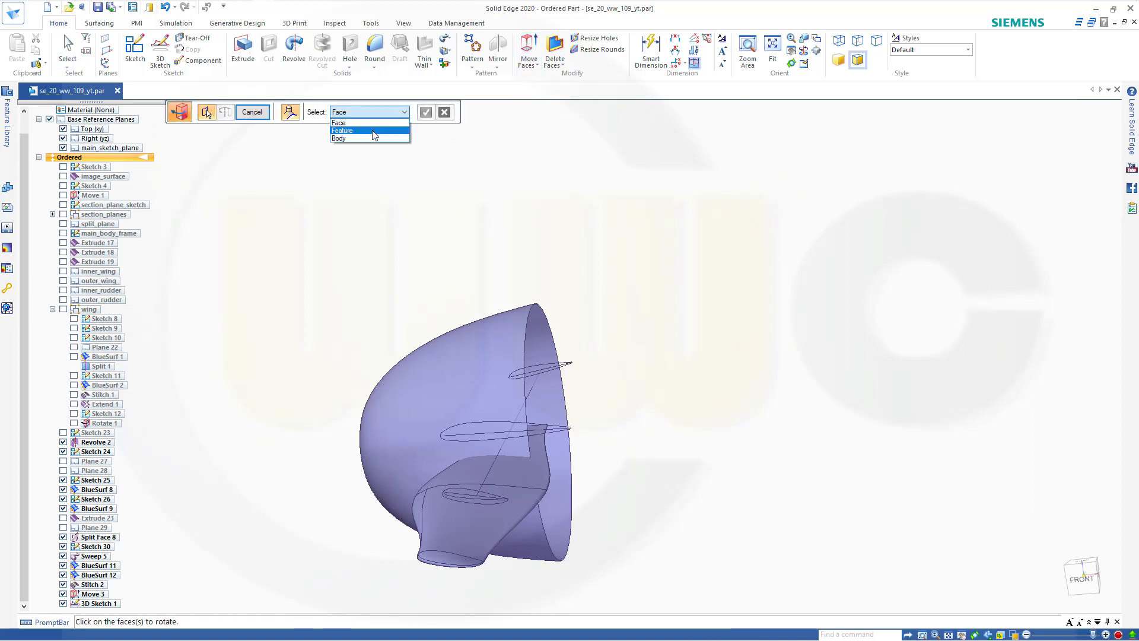
left_click(364, 139)
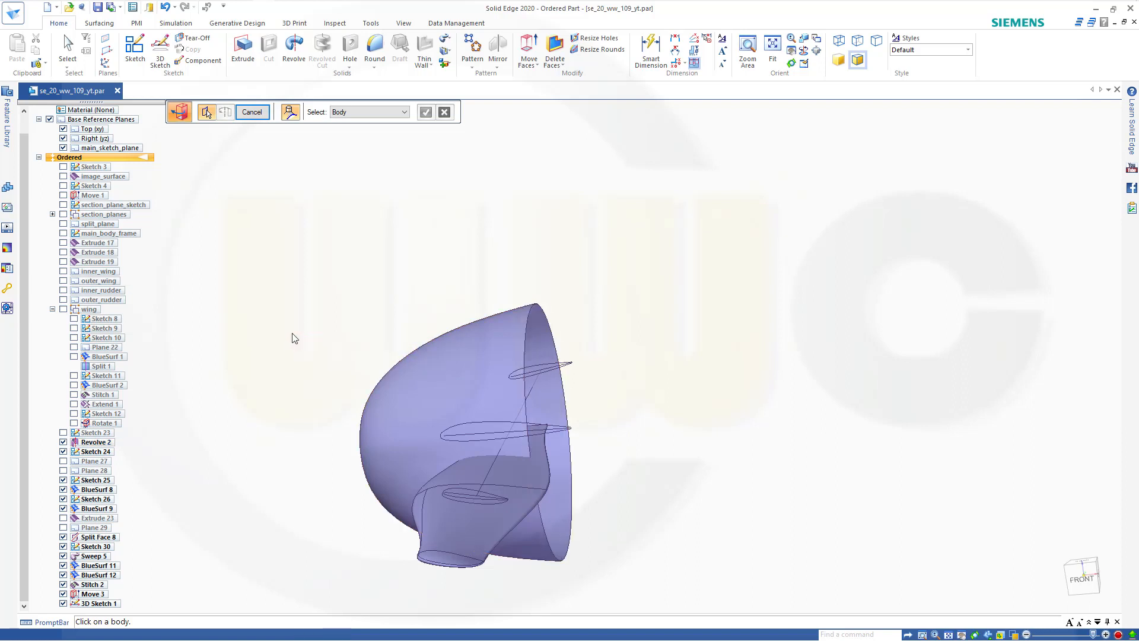
left_click(454, 528)
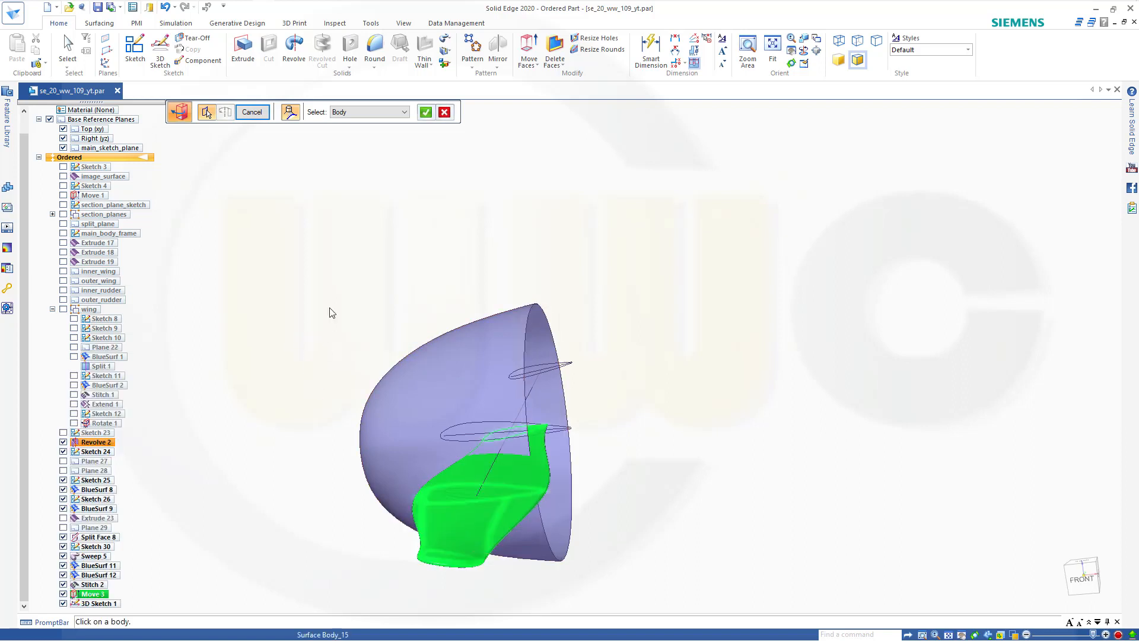
left_click(432, 117)
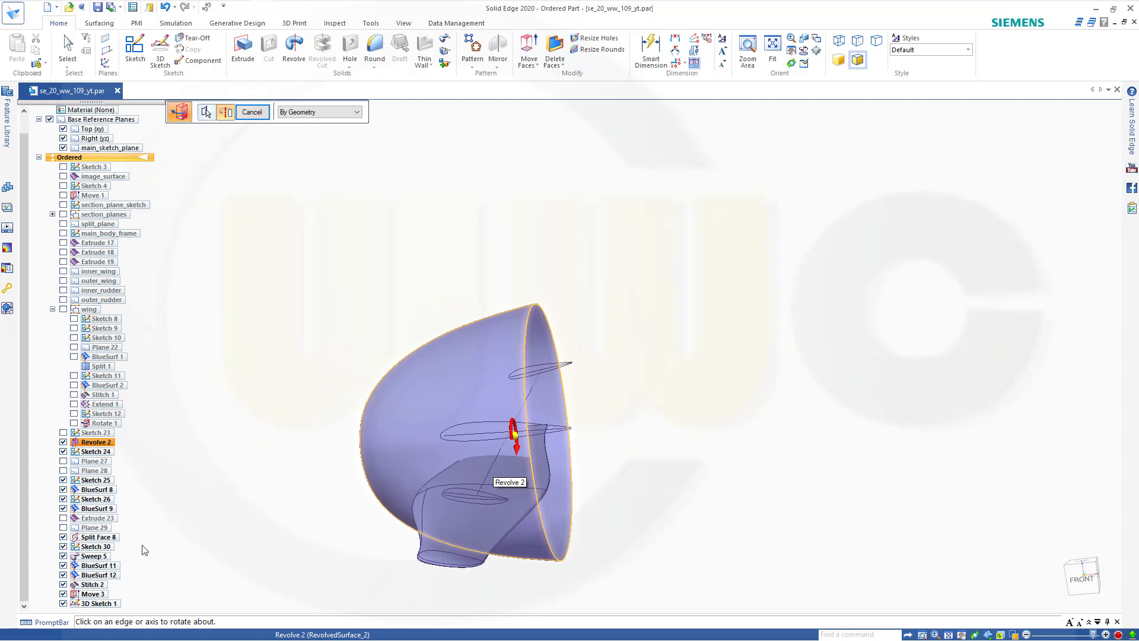
left_click(358, 112)
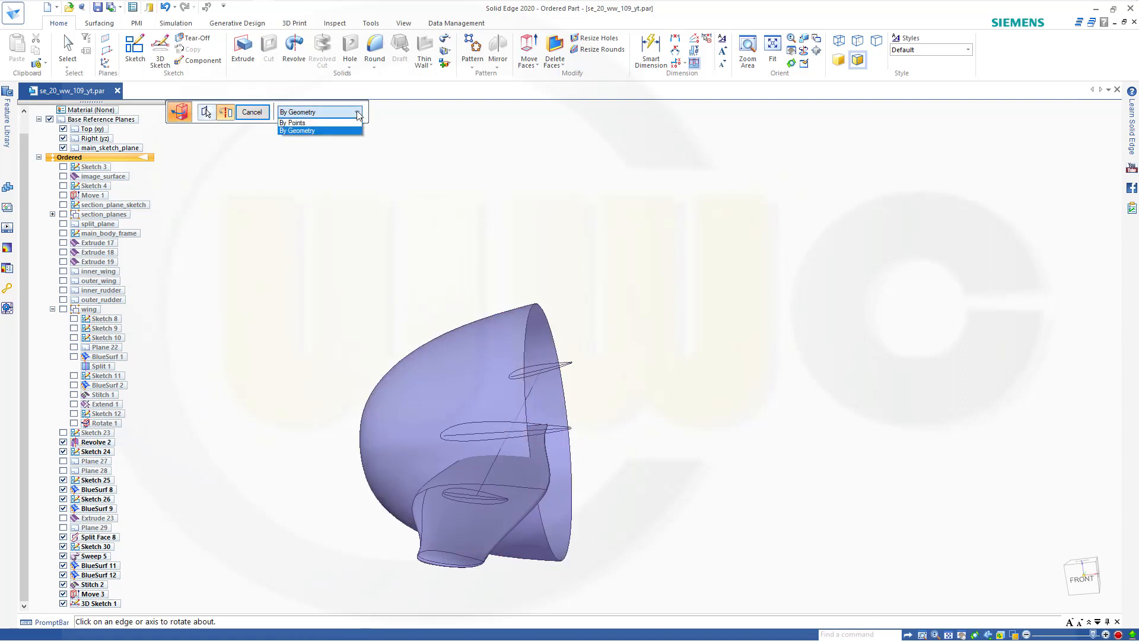
left_click(308, 131)
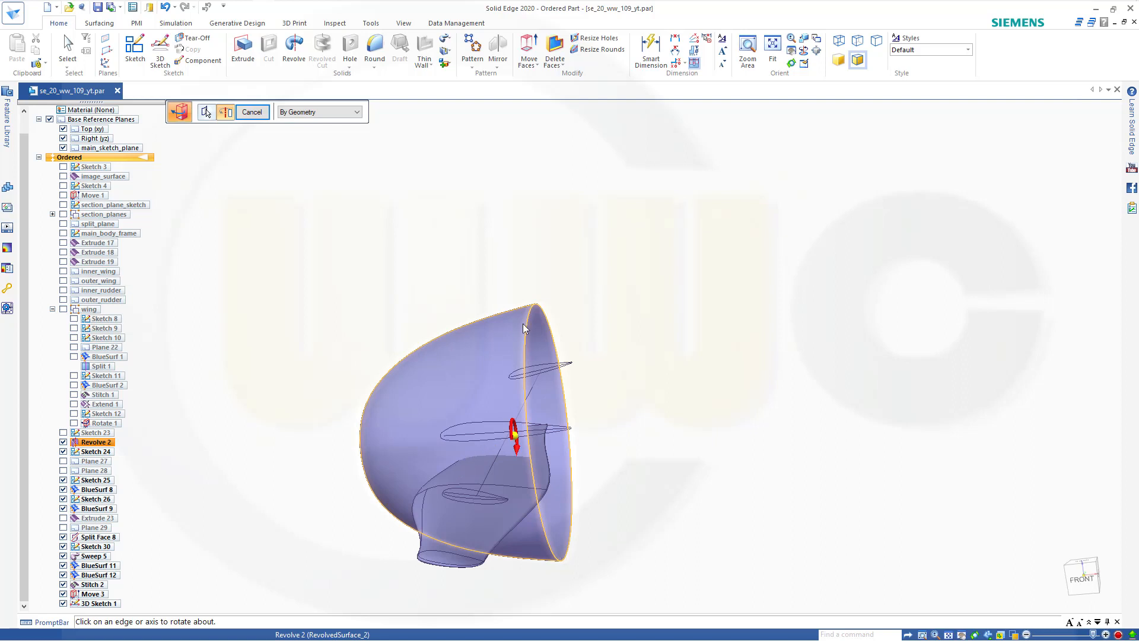
mouse_move(336, 433)
left_mouse_down()
mouse_move(326, 427)
mouse_move(407, 425)
mouse_move(386, 407)
mouse_move(328, 421)
left_mouse_up()
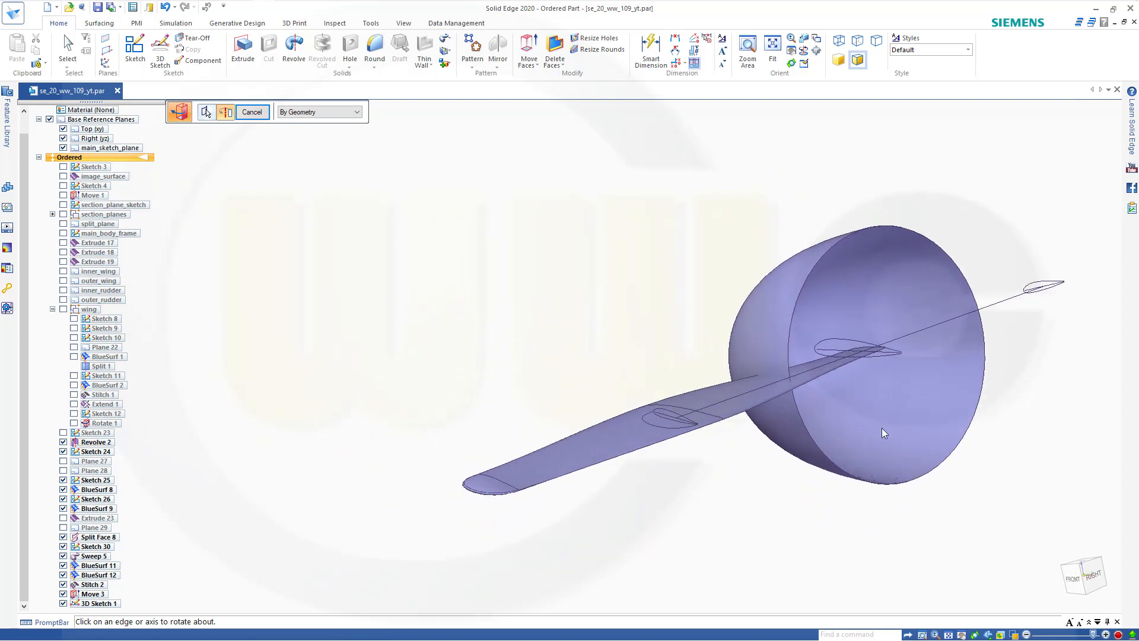
left_click(1010, 302)
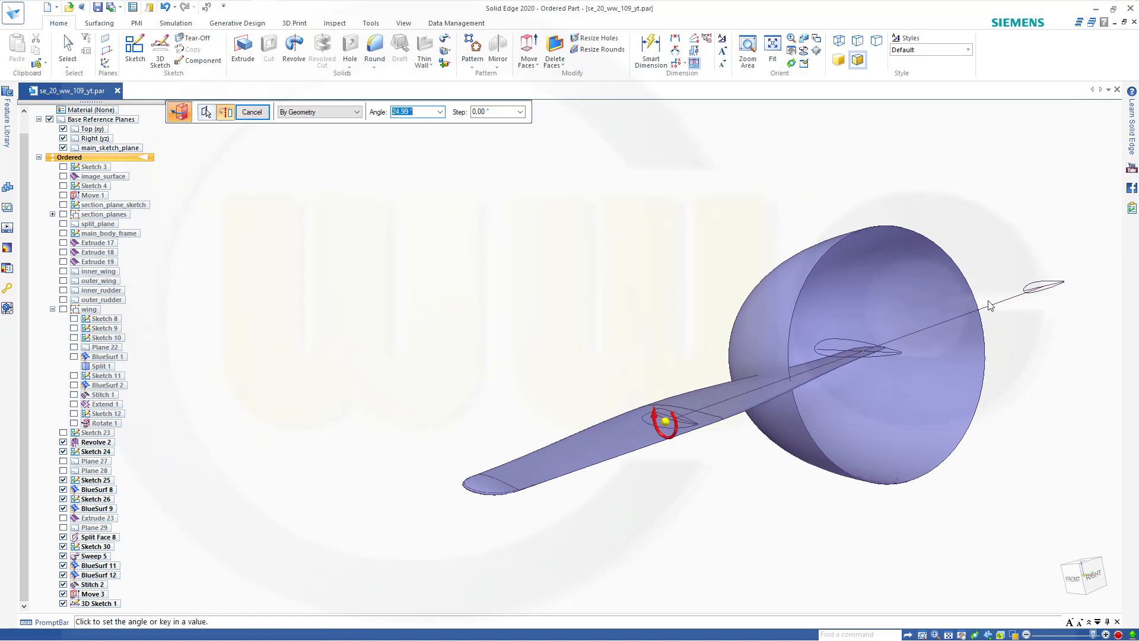
middle_click_drag(806, 348, 882, 318)
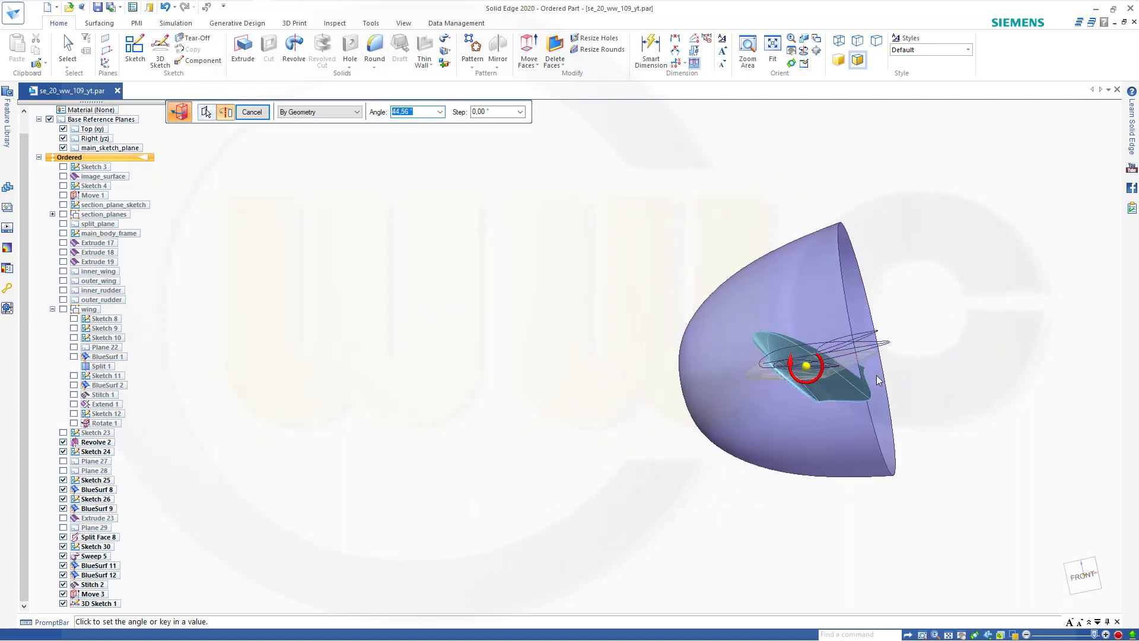
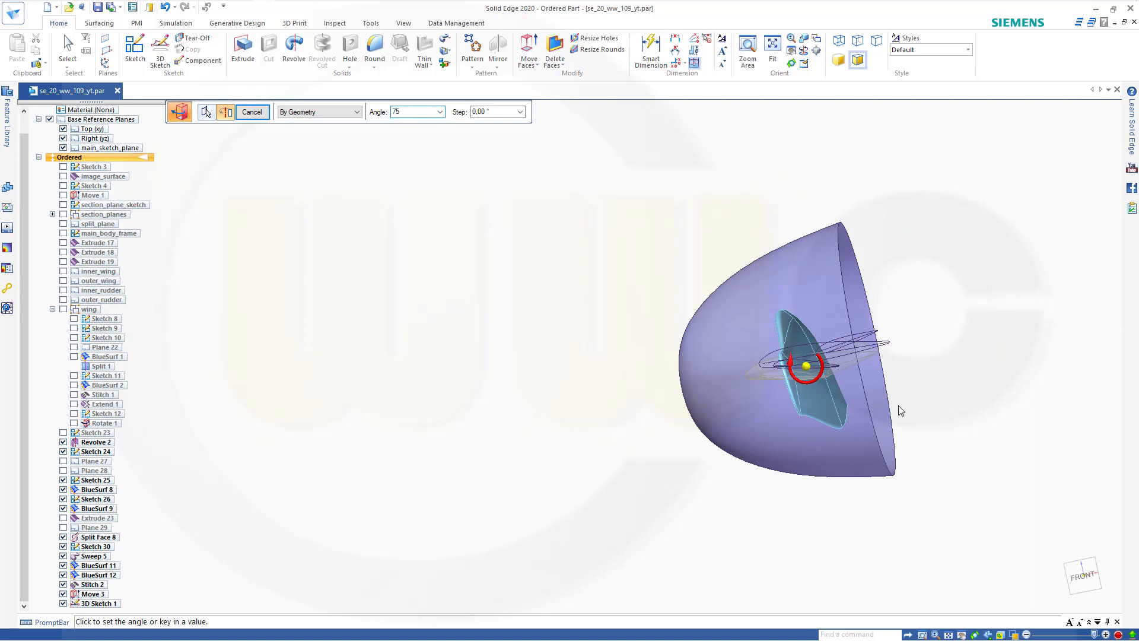
key("Tab")
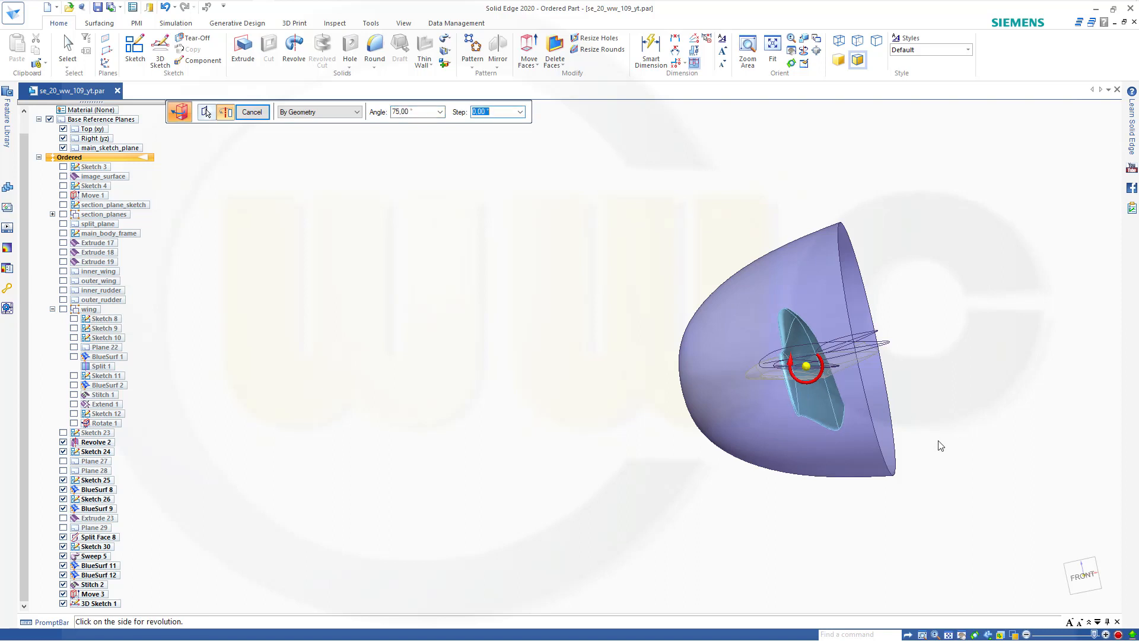
left_click(941, 445)
middle_click_drag(727, 406, 609, 358)
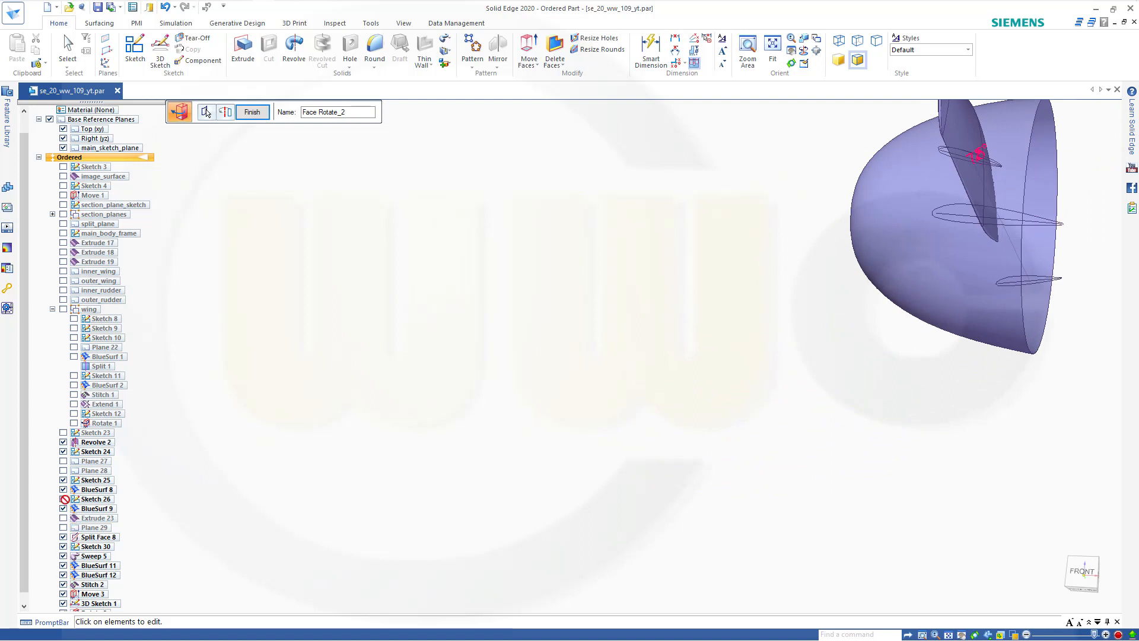
key("Escape")
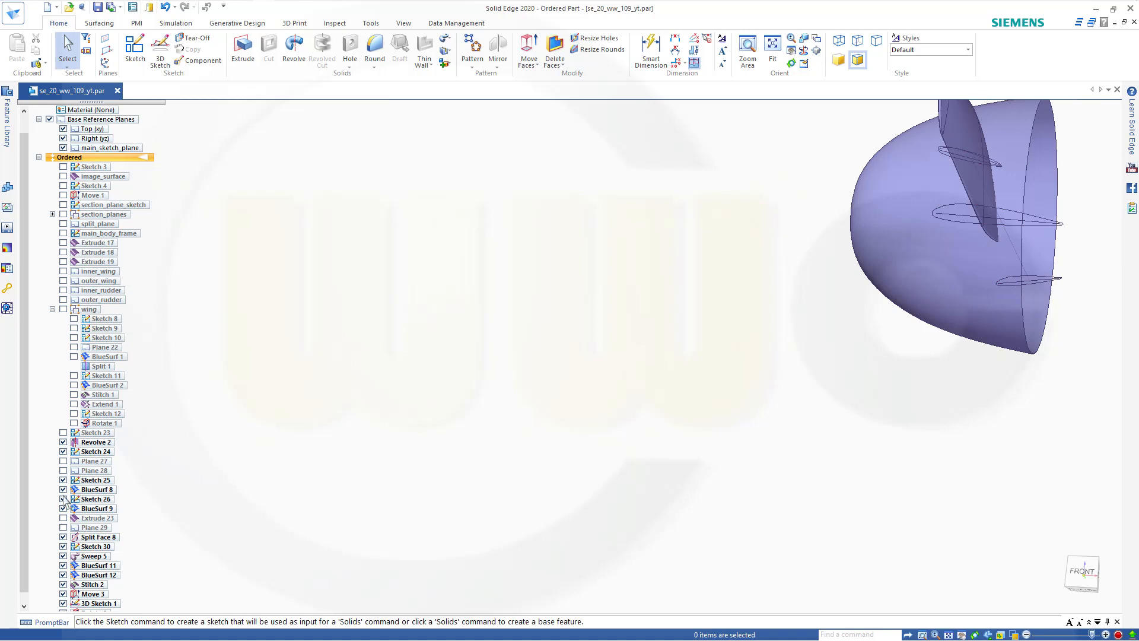
Hide Sketch 24, Sketch 30, Sketch 25, Sketch 26 and 3D Sketch 1.
left_click(63, 452)
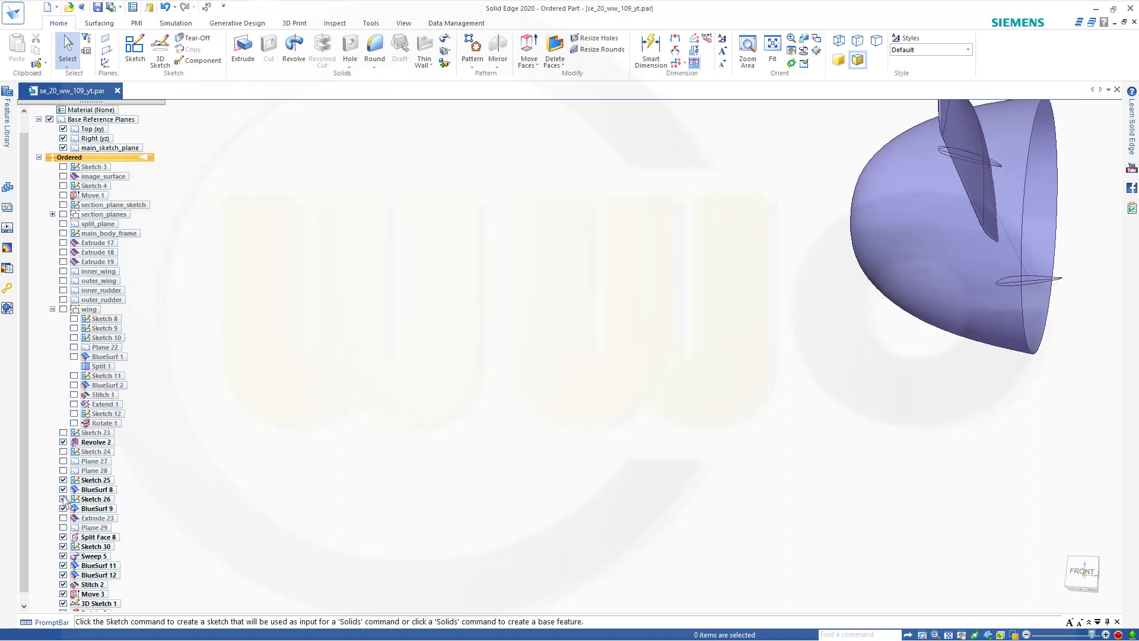
left_click(63, 546)
scroll(560, 387, "down", 3)
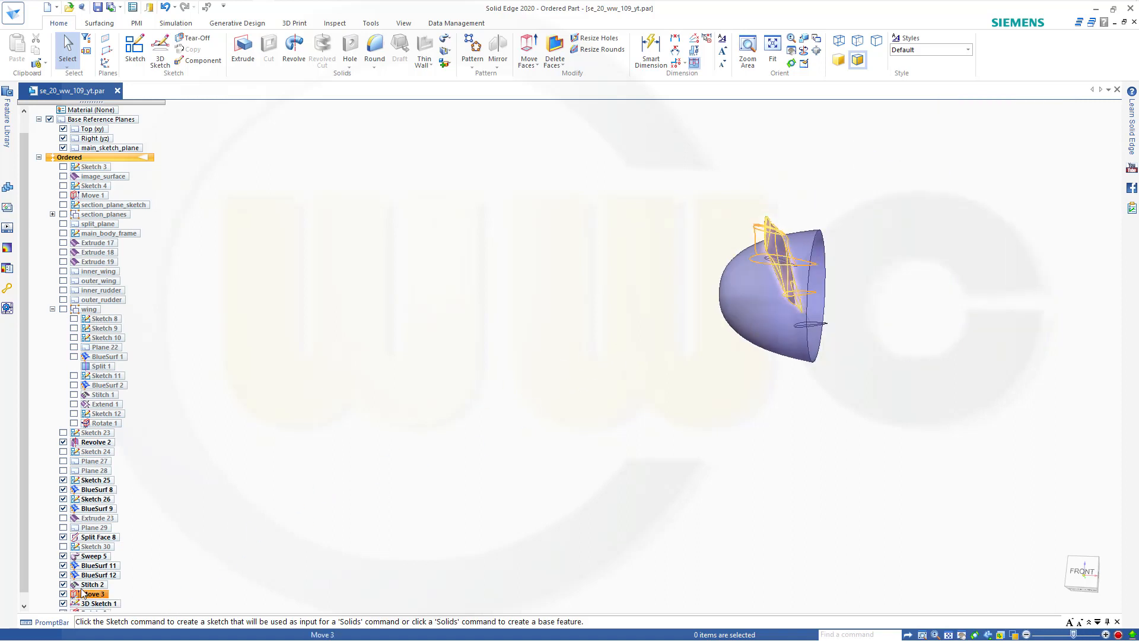
left_click(62, 481)
left_click(62, 498)
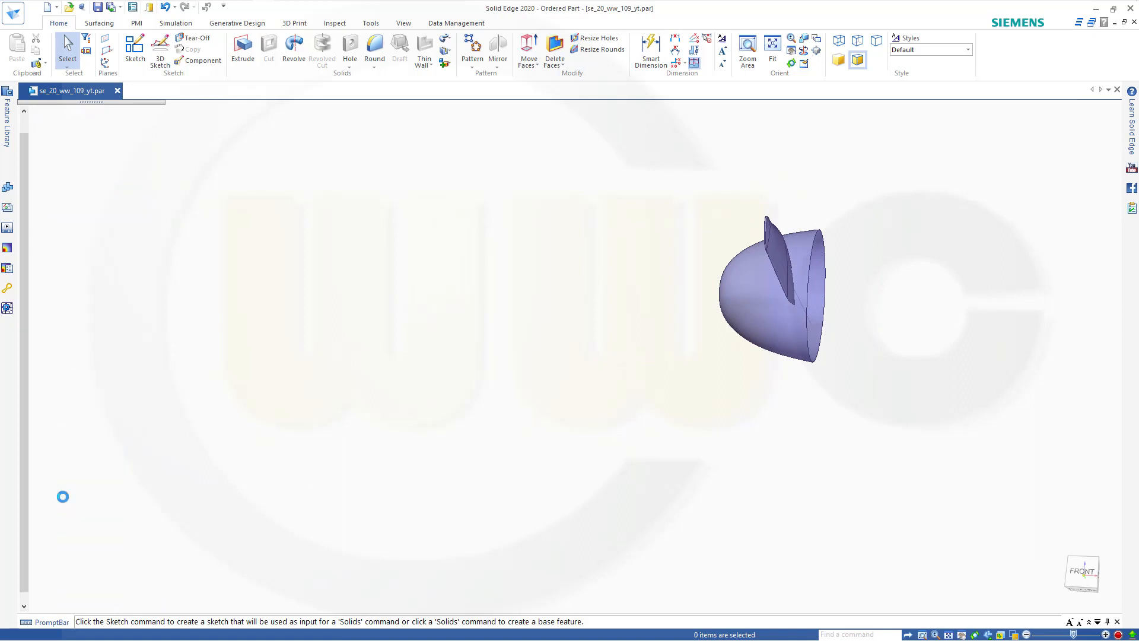
scroll(424, 356, "down", 1)
scroll(184, 526, "up", 1)
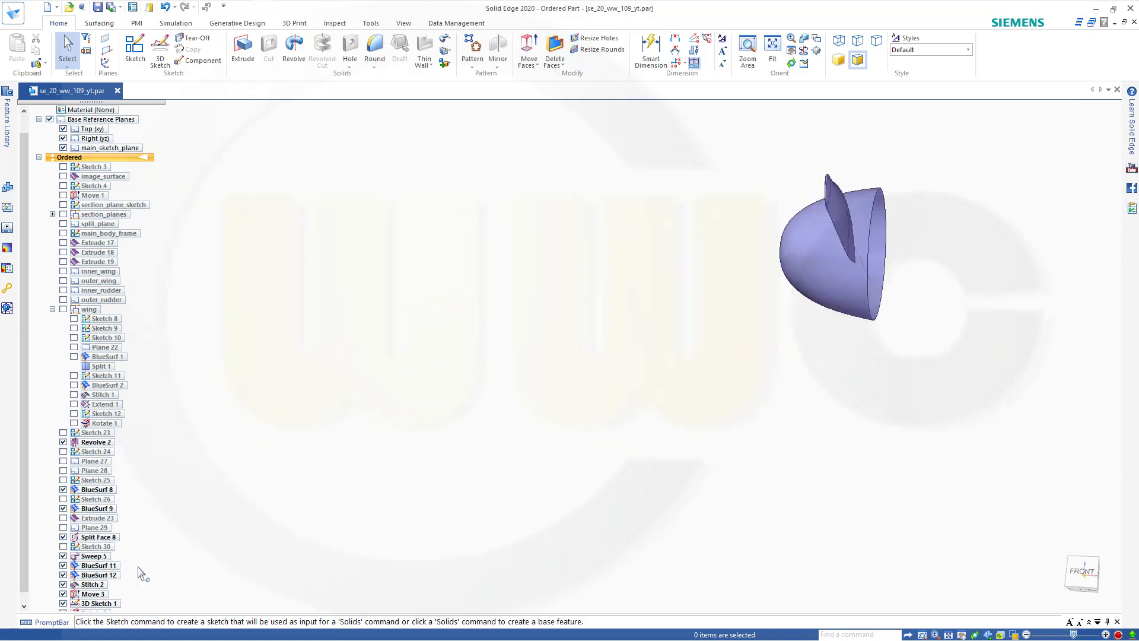
left_click(63, 603)
Trim the wing body with the revolved body's surface, removing the wing portion inside the revolved body, and finish.
scroll(354, 408, "down", 1)
middle_click_drag(490, 323, 803, 361)
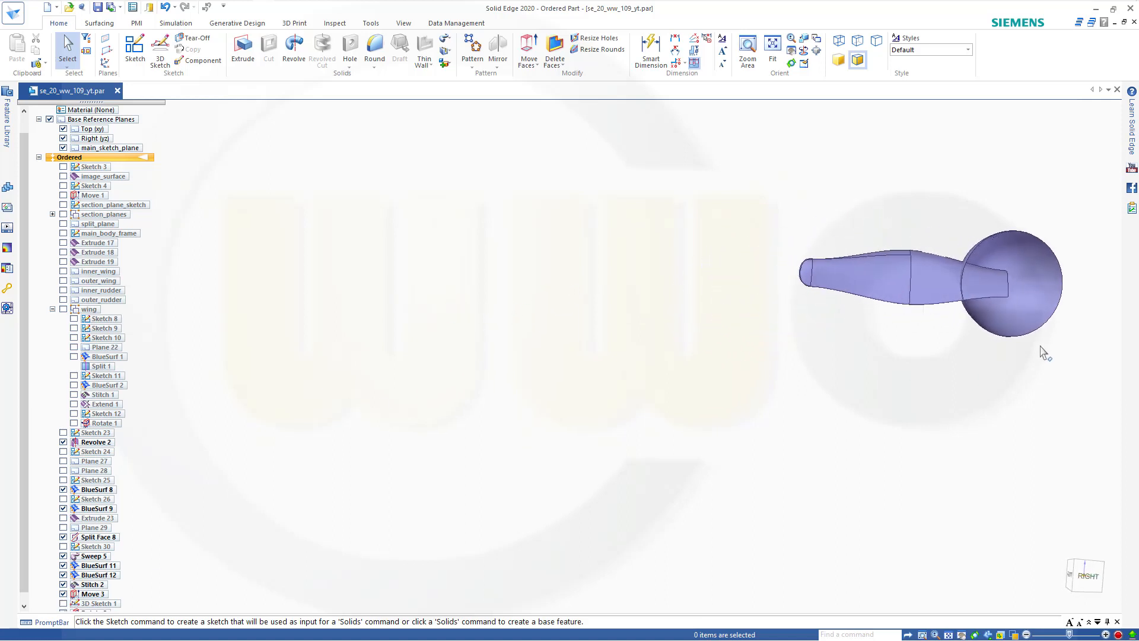
mouse_move(1023, 343)
middle_mouse_down()
mouse_move(918, 321)
mouse_move(522, 340)
middle_mouse_up()
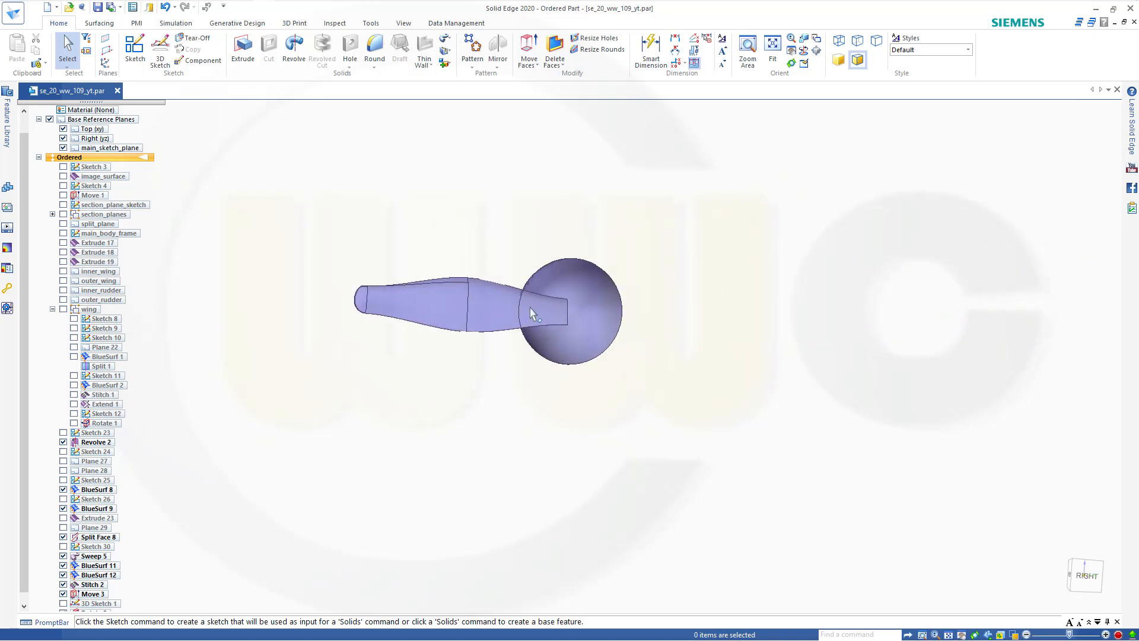
left_click(102, 23)
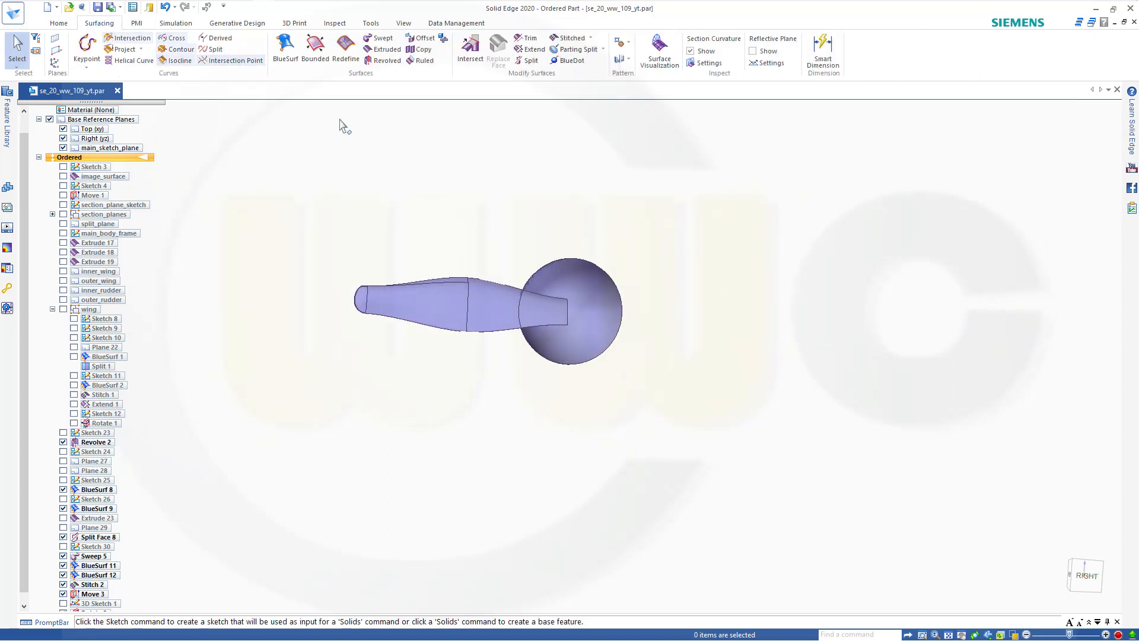
left_click(526, 37)
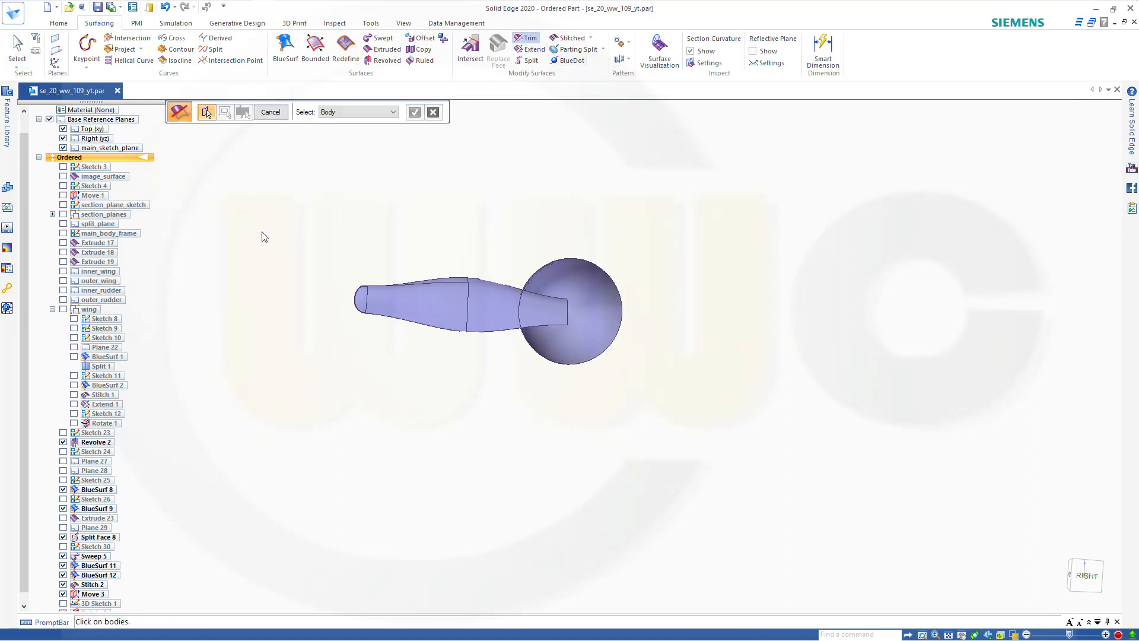
left_click(450, 308)
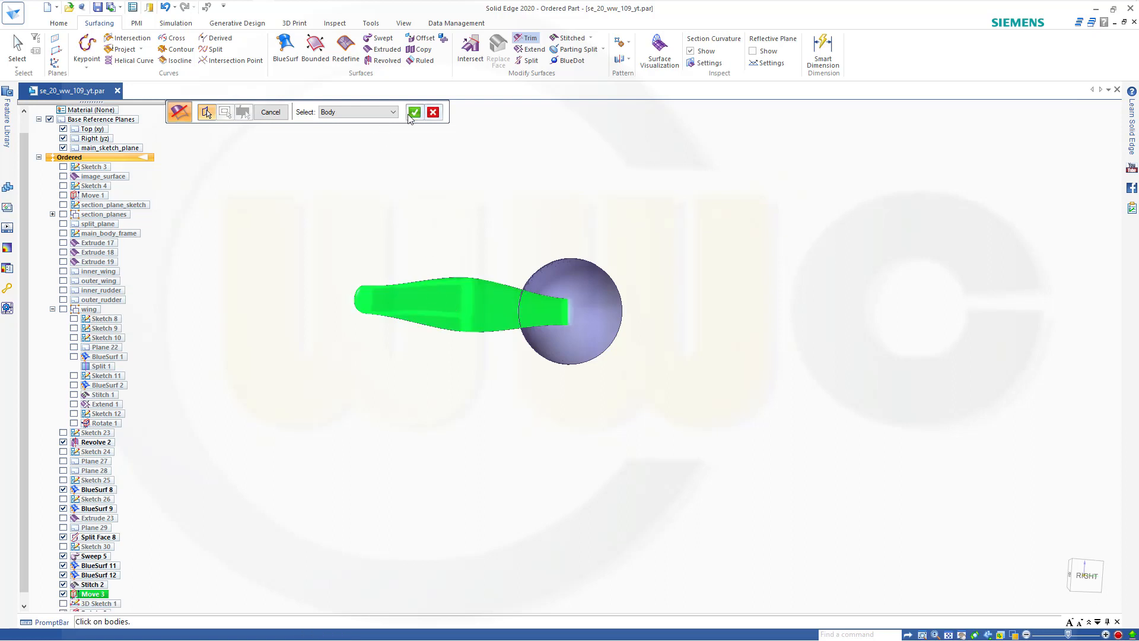
left_click(415, 113)
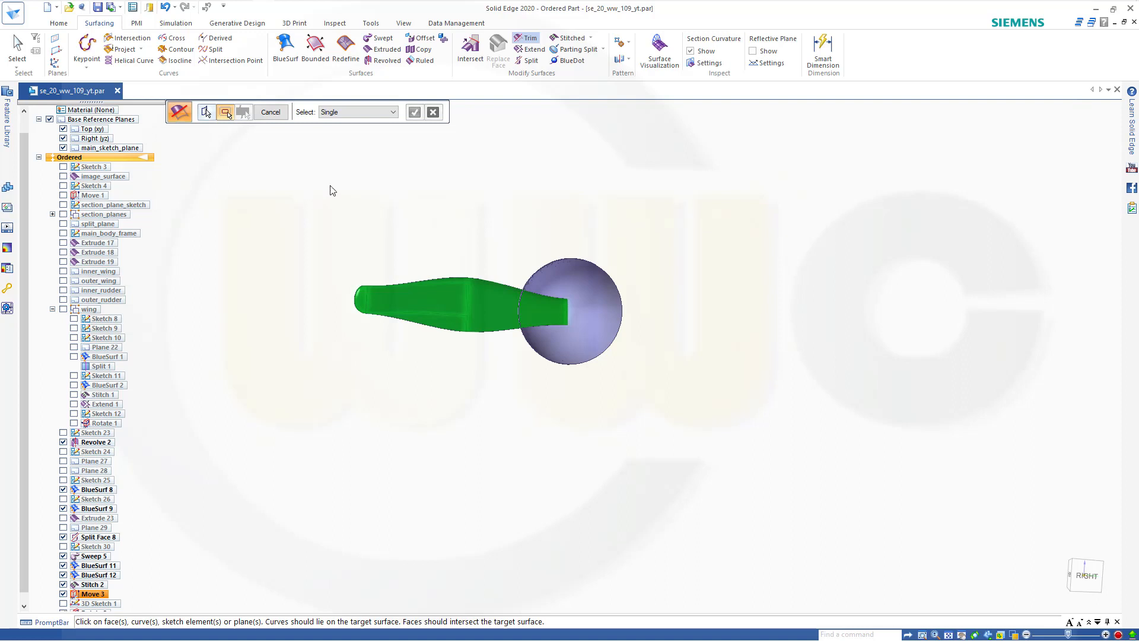
left_click(572, 281)
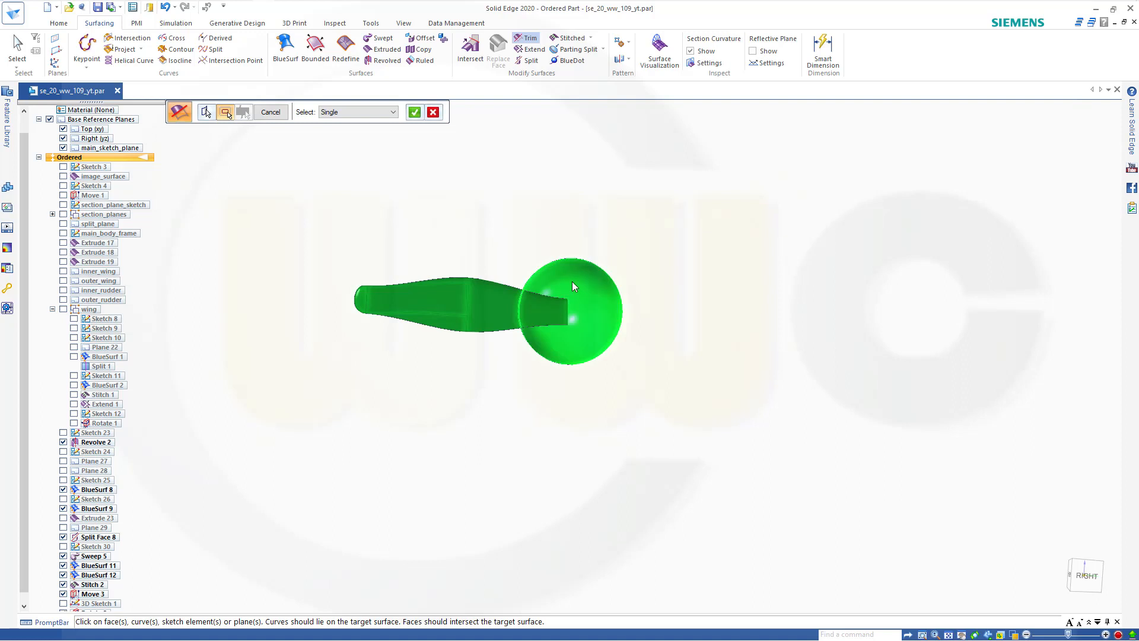
left_click(415, 113)
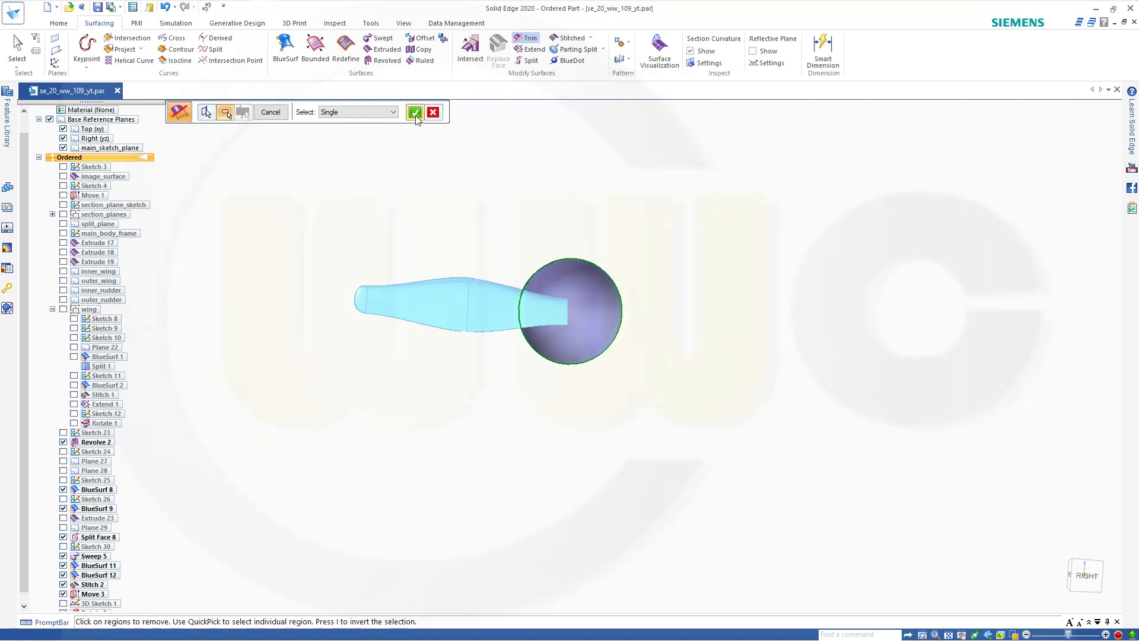
left_click(547, 309)
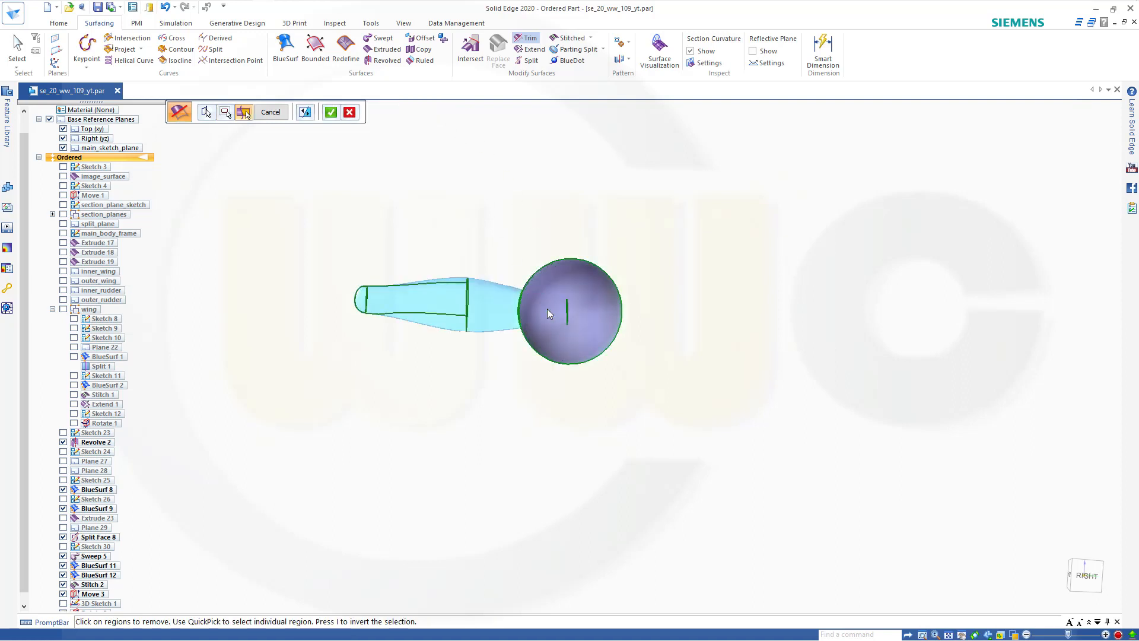
left_click(331, 113)
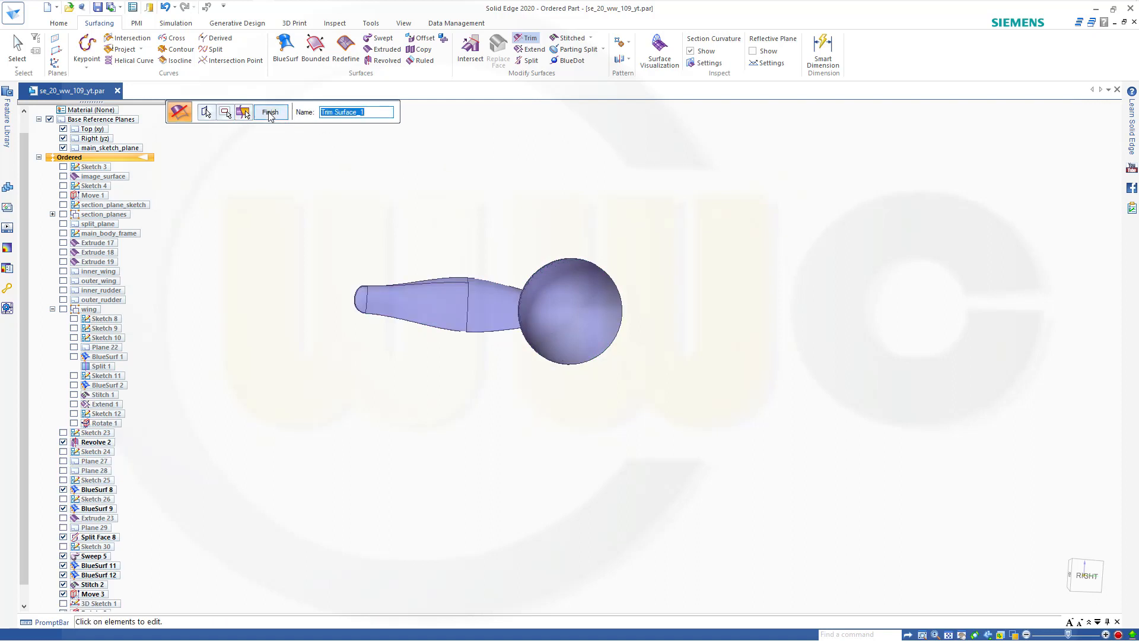
left_click(270, 112)
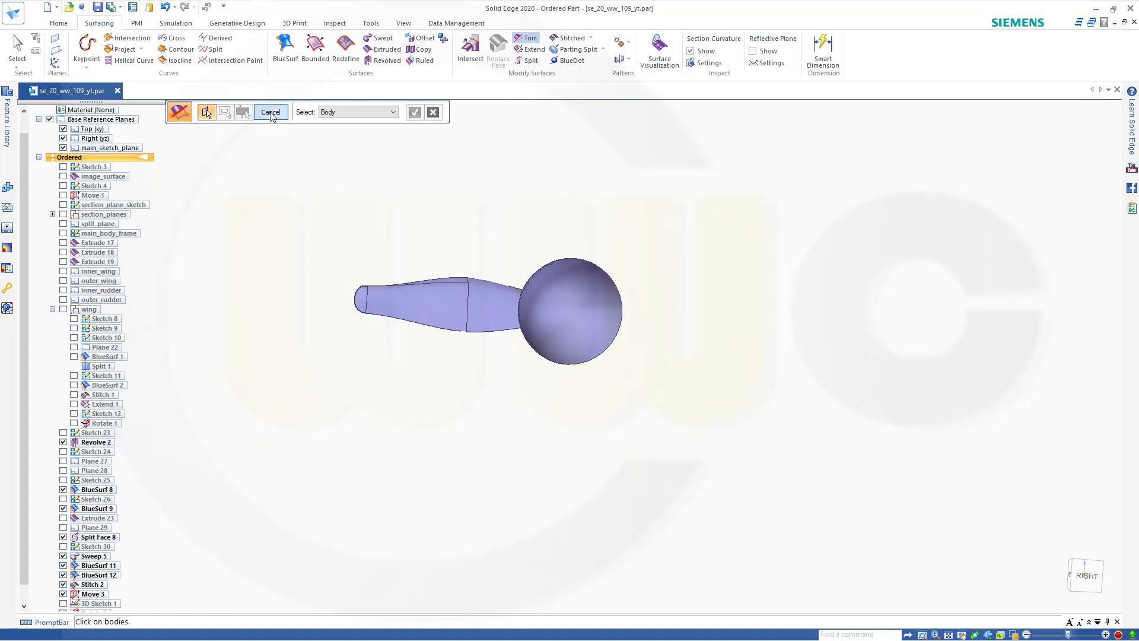
Trim the revolved body with the whole wing body, removing the narrow region inside the wing root's outline, and finish.
left_click(589, 304)
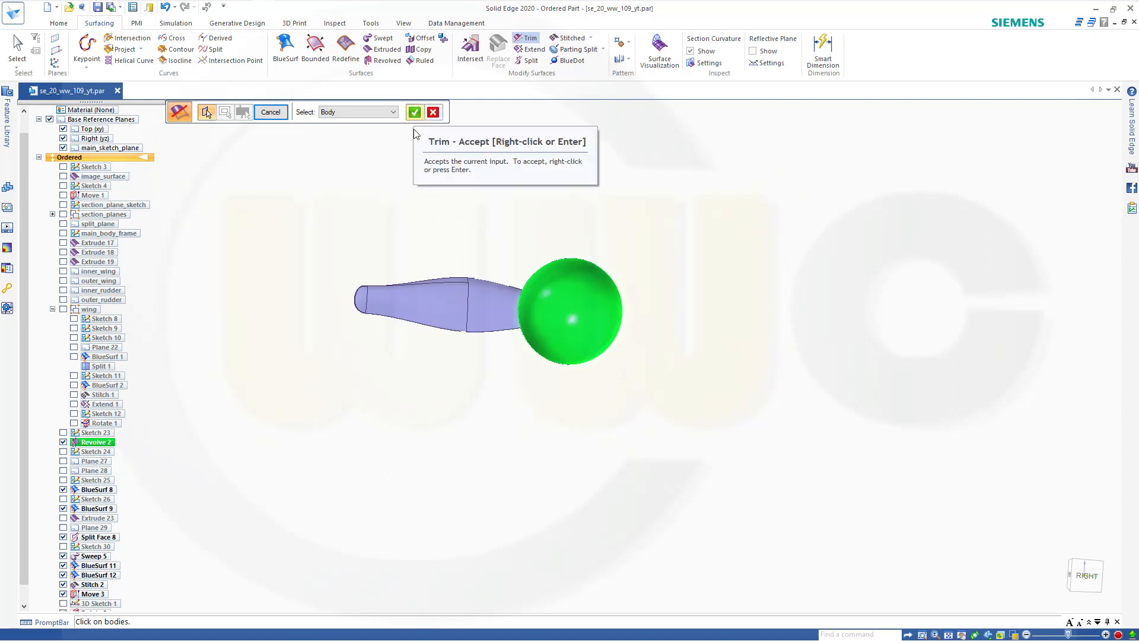
left_click(415, 112)
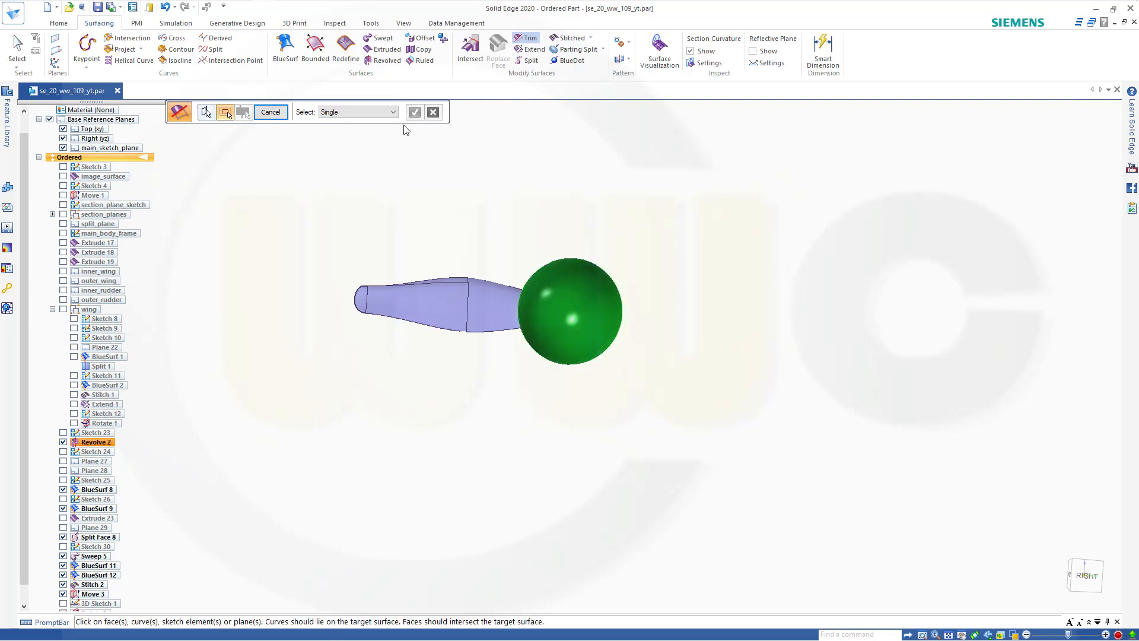
left_click(394, 113)
left_click(369, 142)
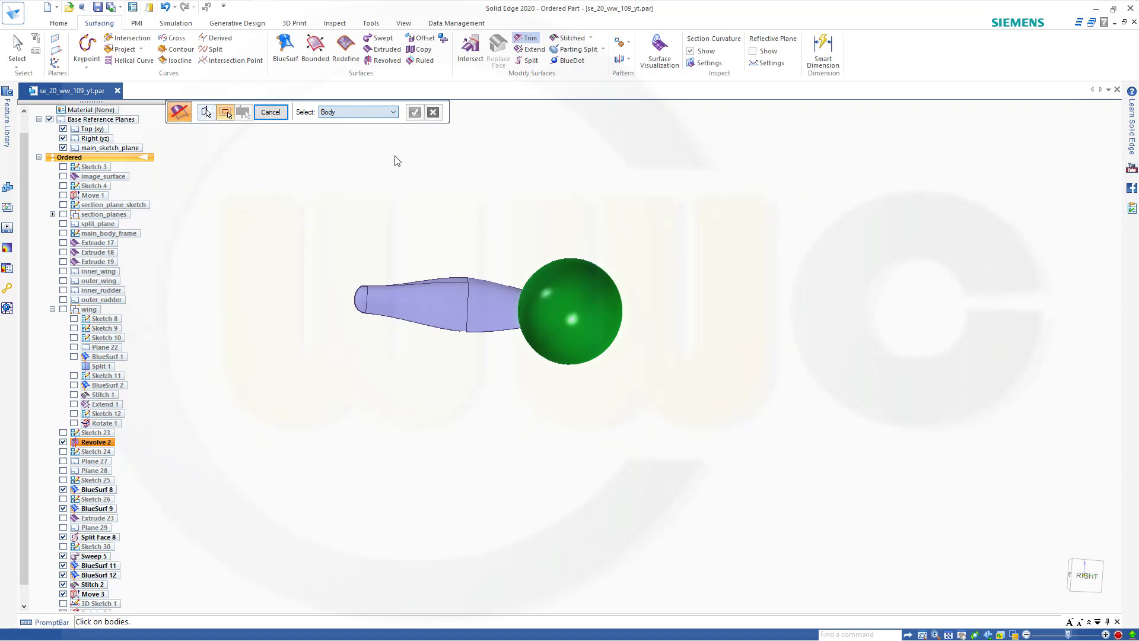
left_click(495, 304)
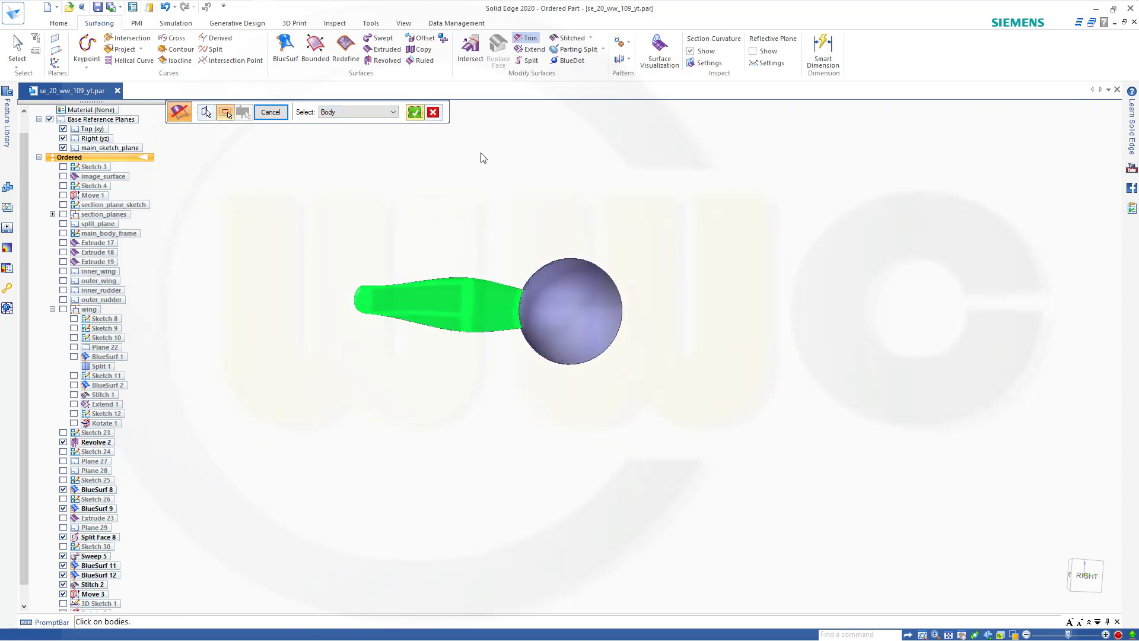
middle_click_drag(502, 216, 445, 240, "shift")
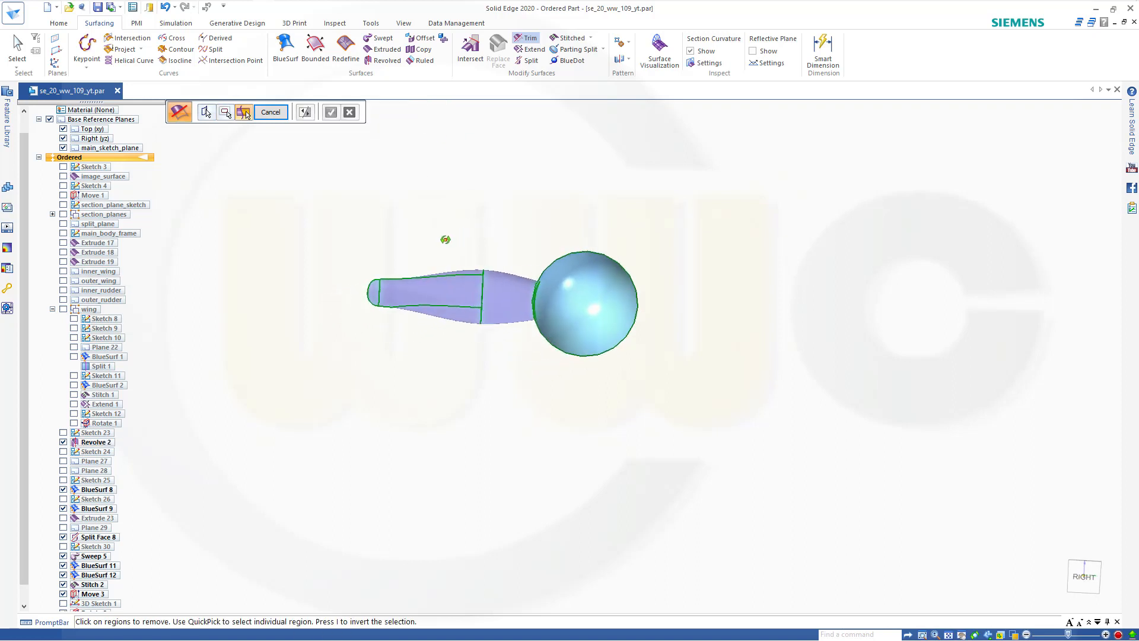
scroll(572, 302, "up", 6)
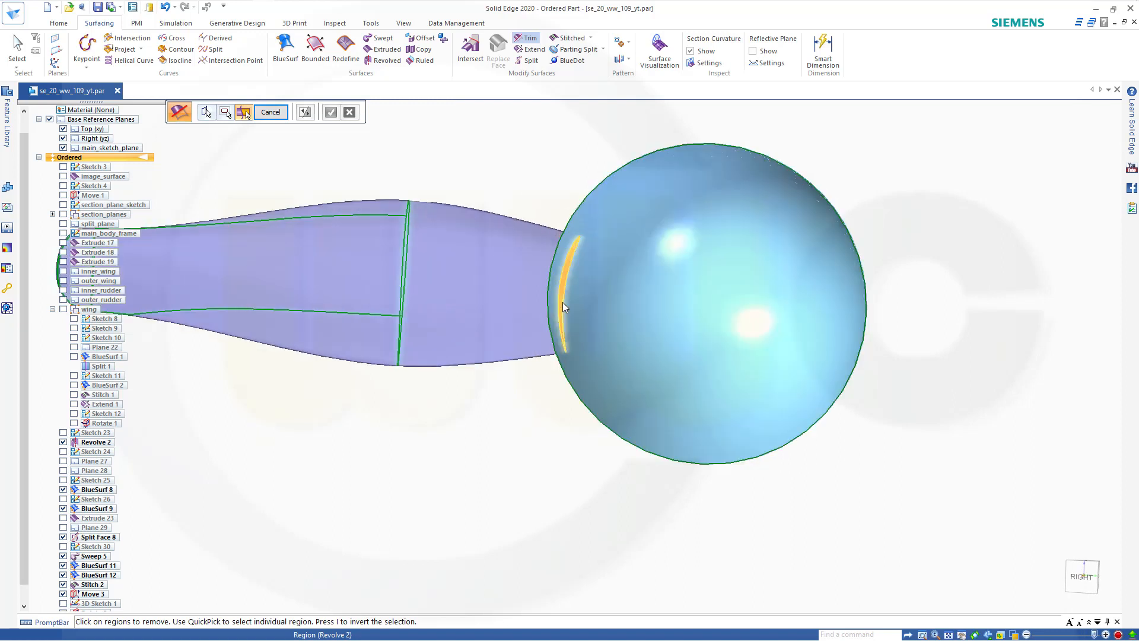
left_click(562, 304)
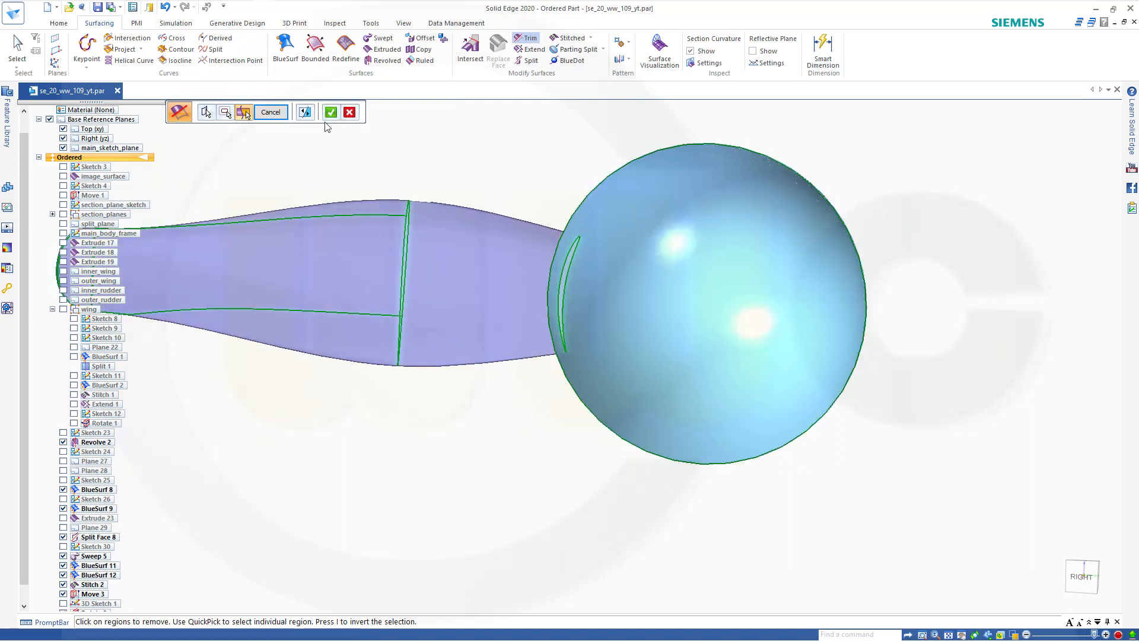
left_click(331, 114)
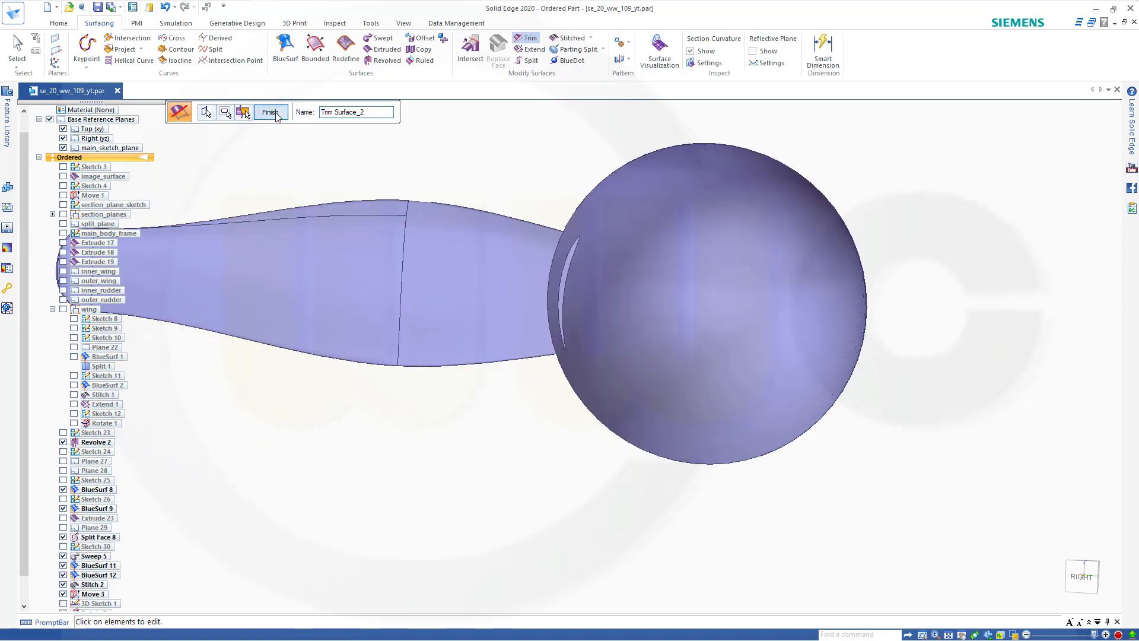
left_click(269, 113)
Start a pattern of the trimmed wing body, with its profile on the Right (yz) reference plane.
scroll(401, 213, "down", 6)
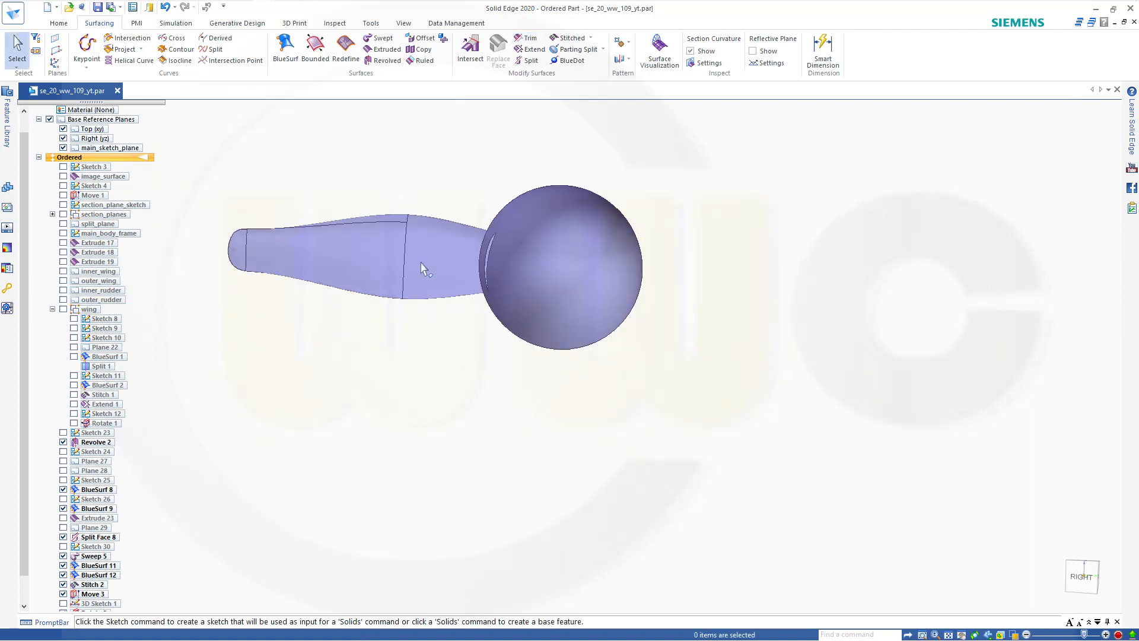
middle_click_drag(409, 297, 664, 332)
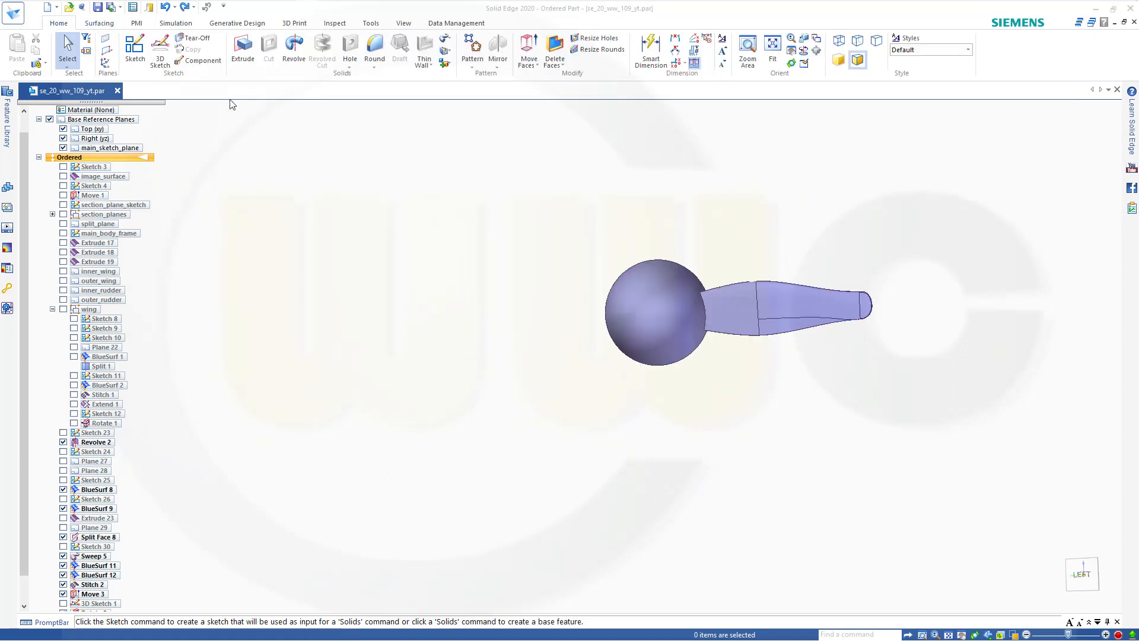
left_click(475, 68)
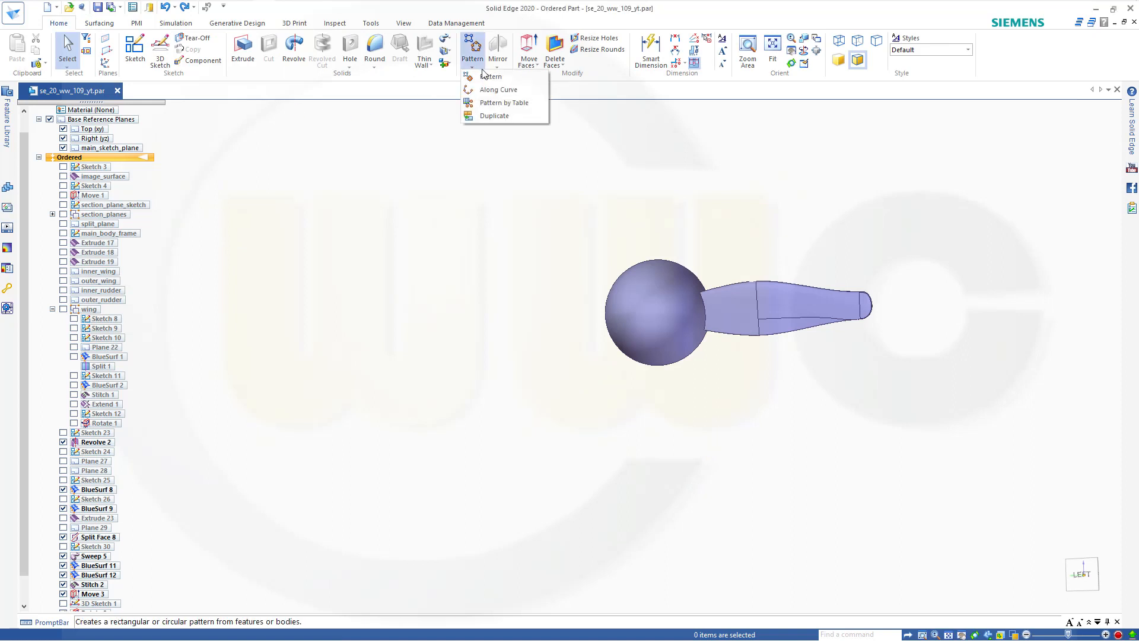
left_click(485, 77)
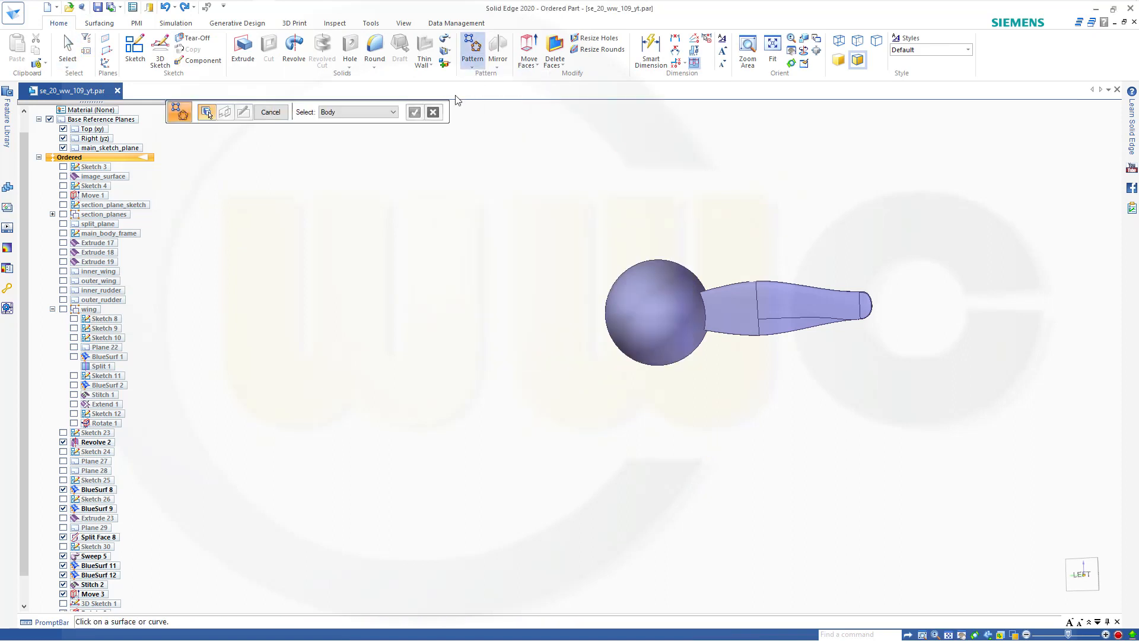
left_click(745, 296)
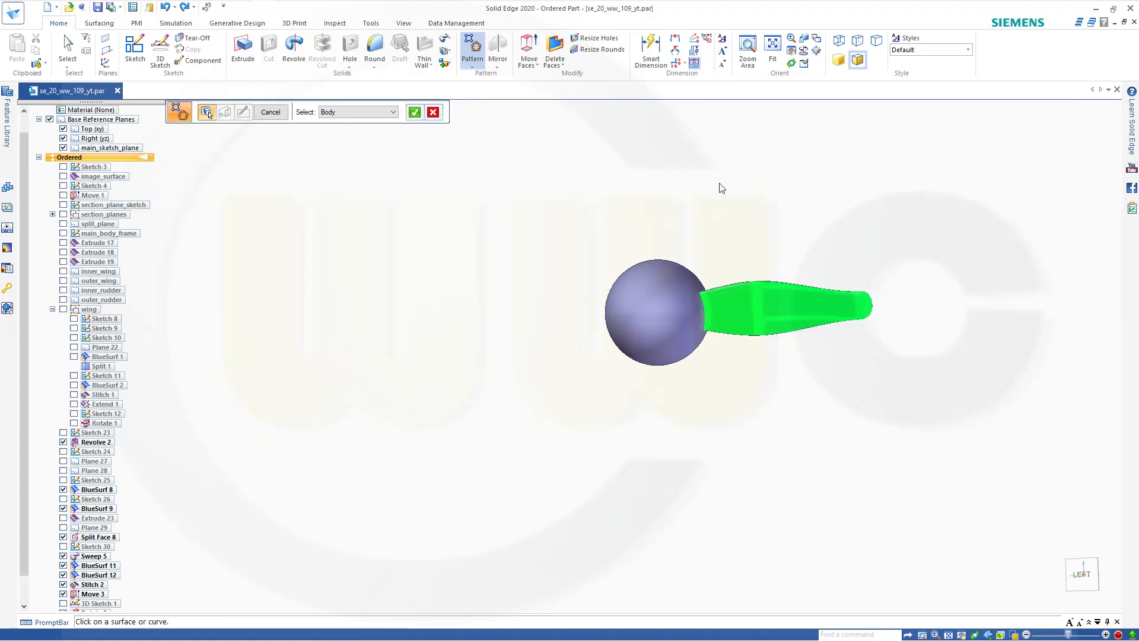
left_click(414, 113)
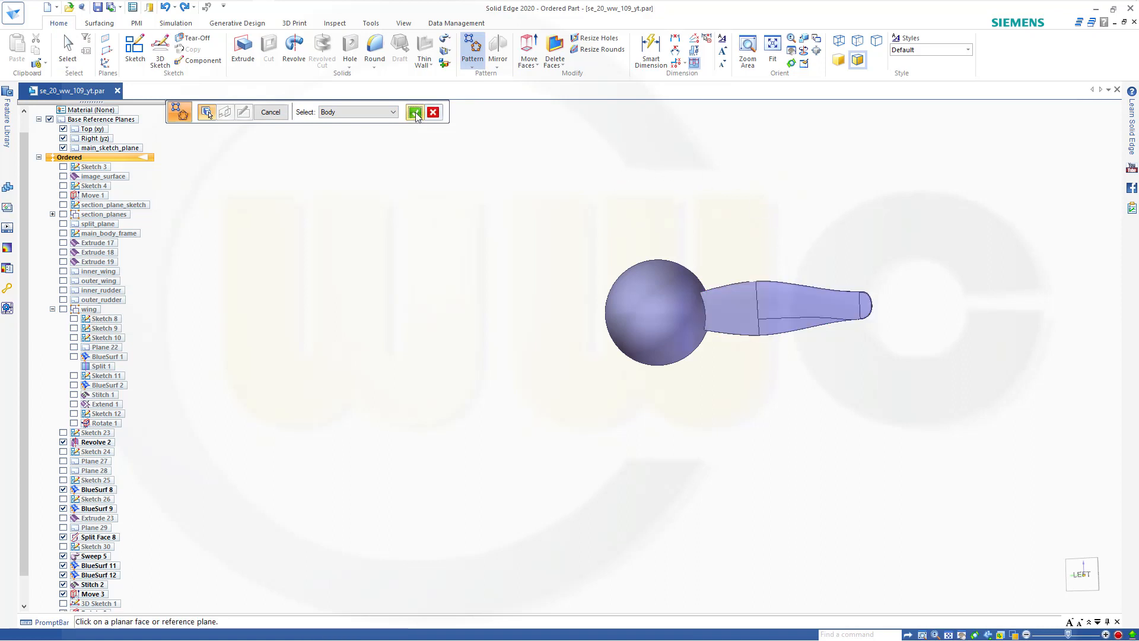
left_click(95, 139)
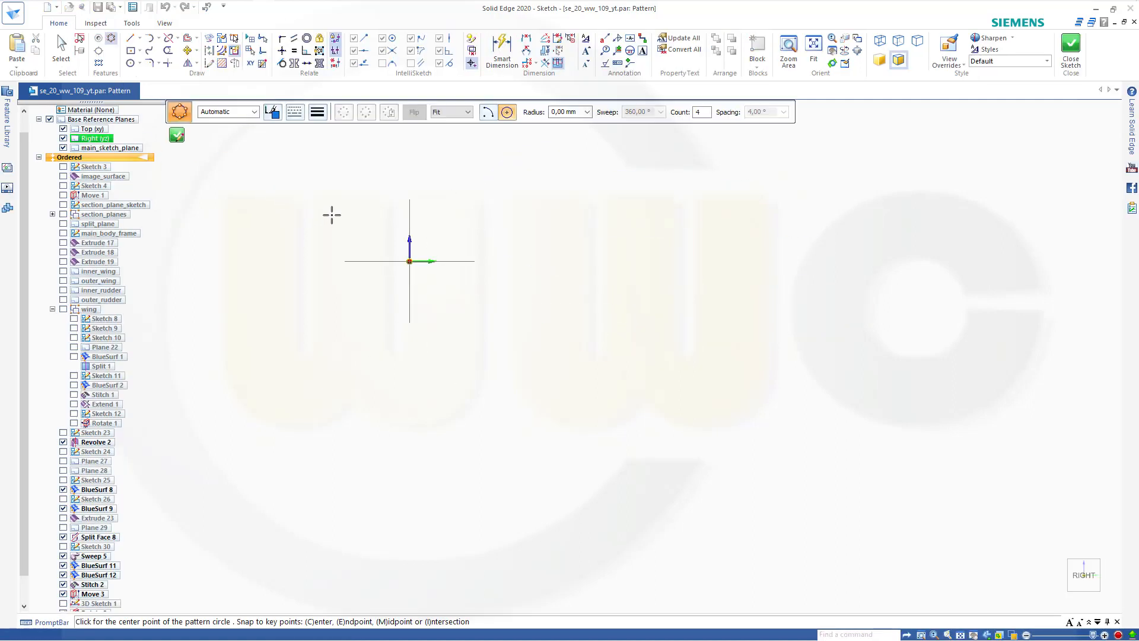
Draw a full pattern circle centred on the revolved body out to its edge, with a count of 3, and finish the pattern.
scroll(332, 215, "down", 2)
mouse_move(338, 232)
middle_mouse_down("shift")
mouse_move(427, 384)
mouse_move(640, 590)
middle_mouse_up("shift")
scroll(444, 361, "down", 3)
scroll(442, 356, "down", 3)
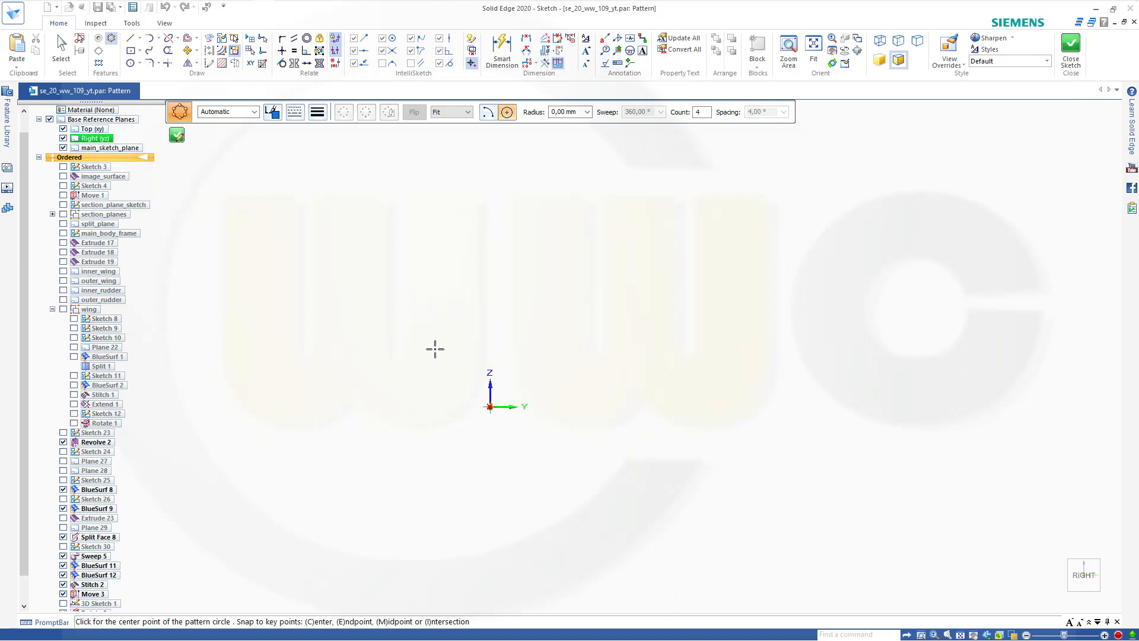
mouse_move(350, 202)
middle_mouse_down("shift")
mouse_move(358, 238)
mouse_move(511, 430)
mouse_move(427, 417)
mouse_move(350, 437)
middle_mouse_up("shift")
scroll(456, 326, "down", 3)
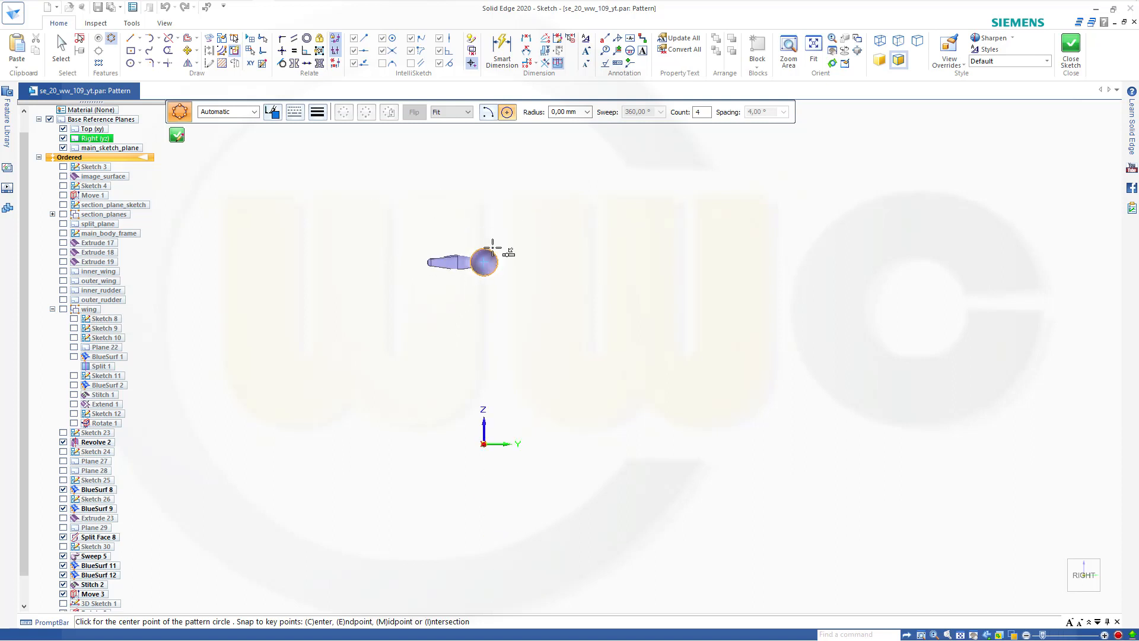
scroll(520, 270, "up", 3)
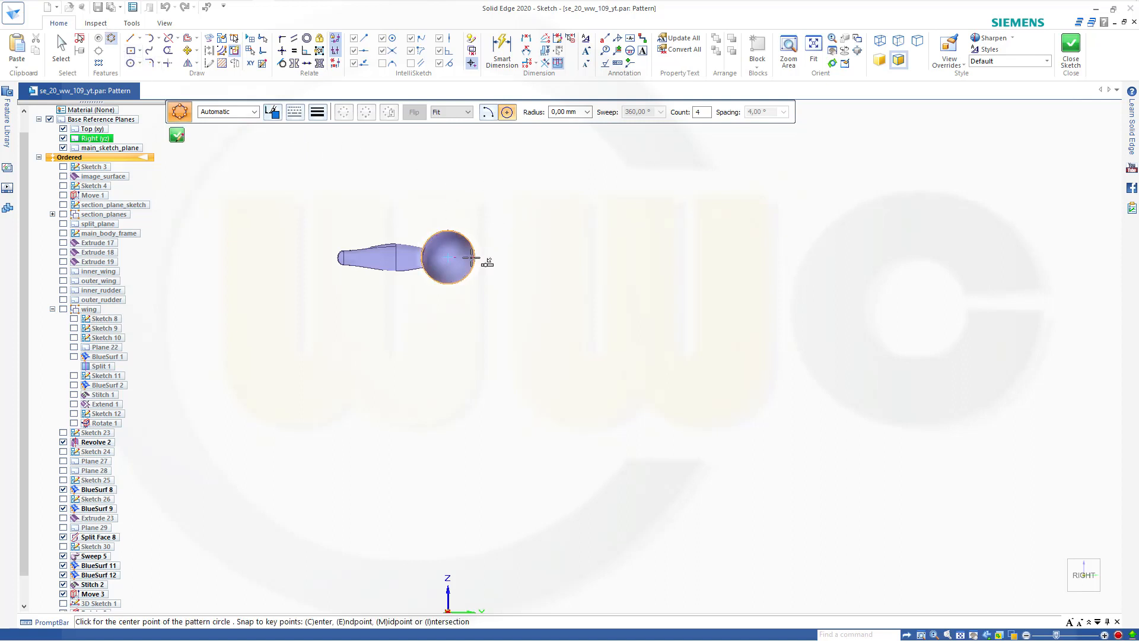
left_click(449, 257)
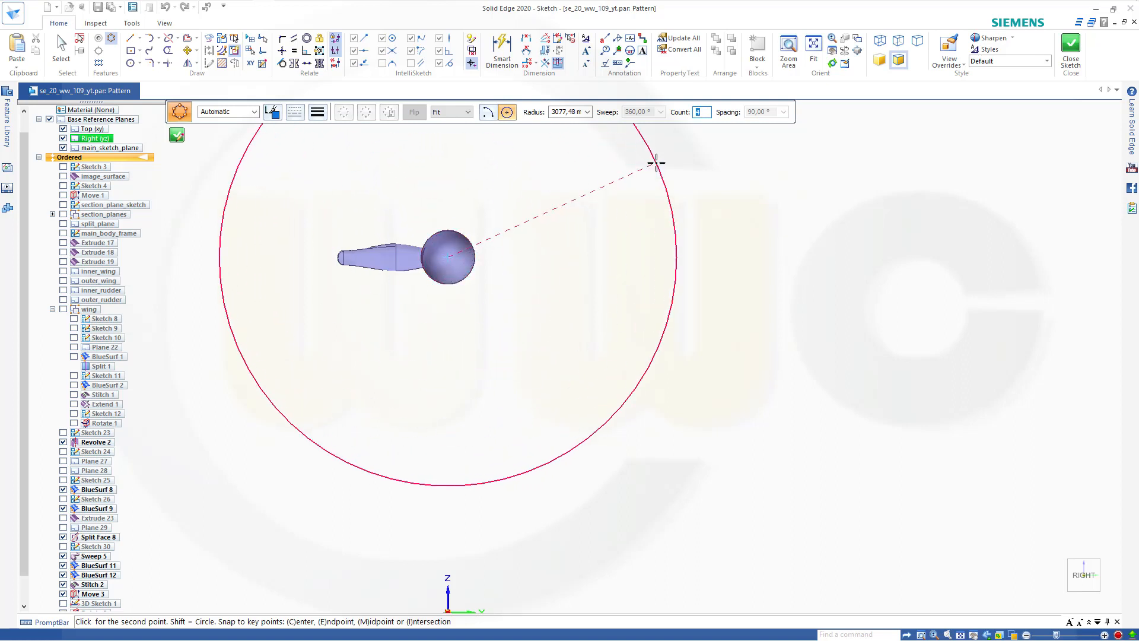
type("3")
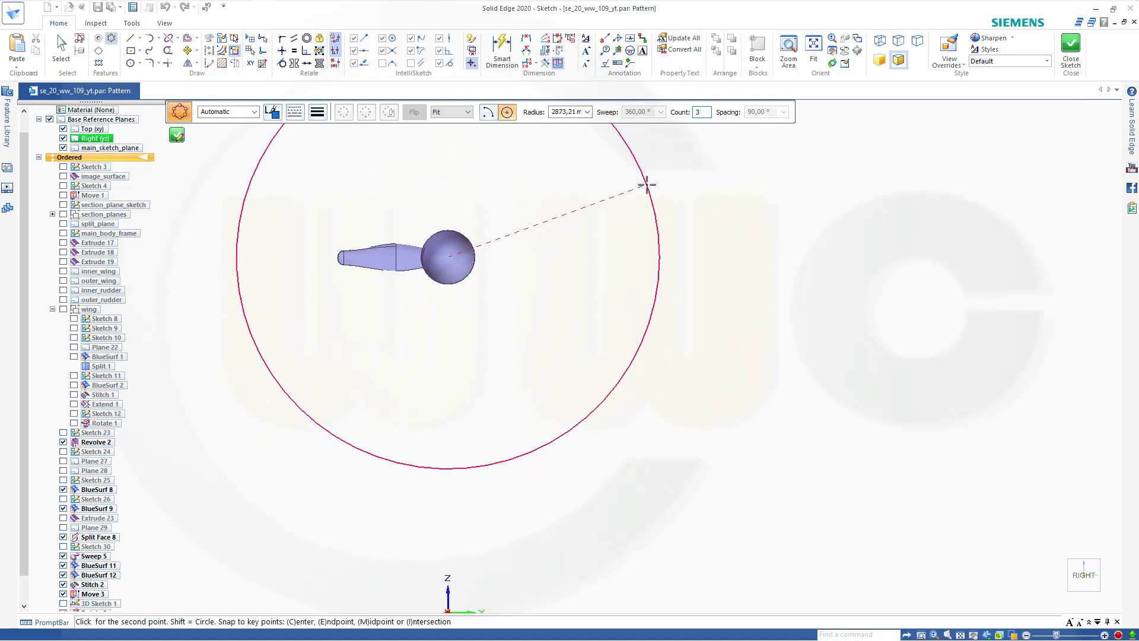
key("Tab")
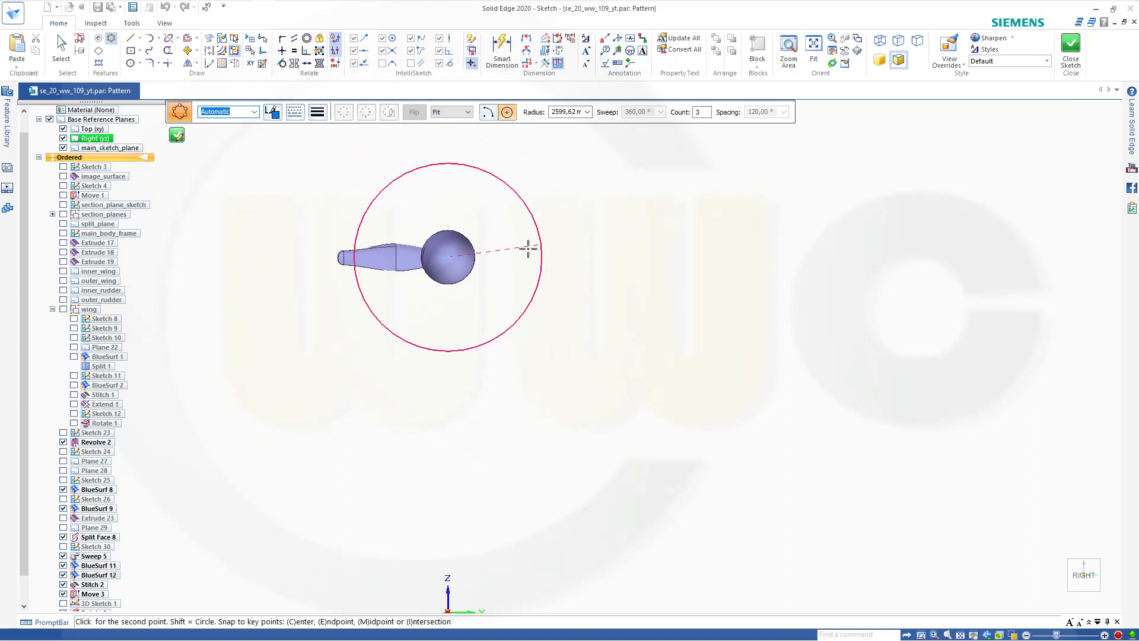
left_click(423, 258)
left_click(457, 300)
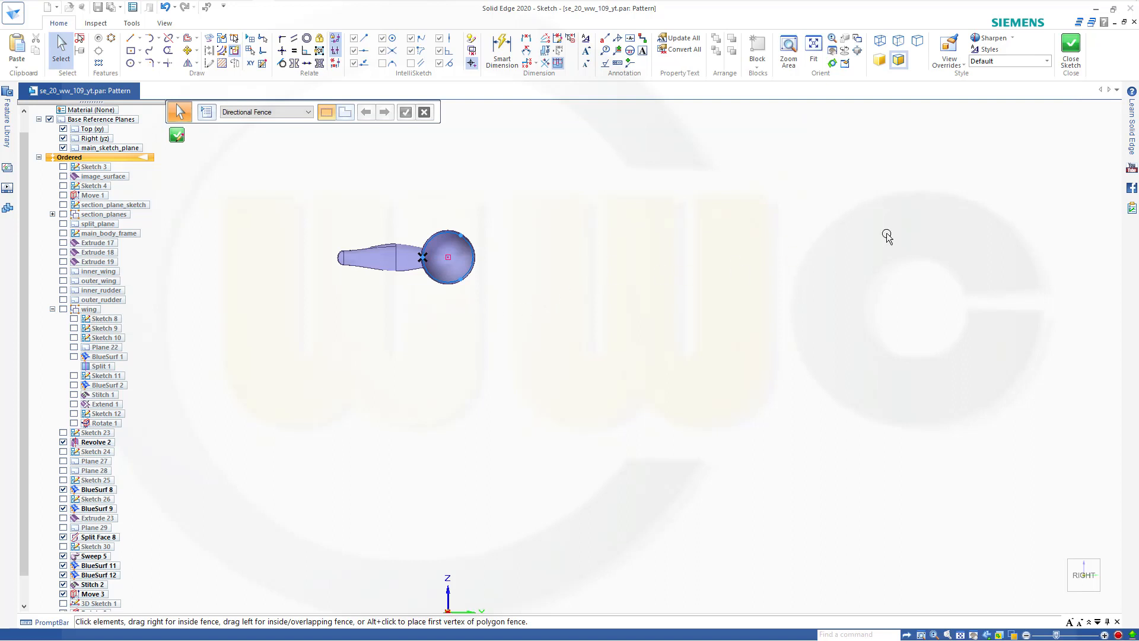
left_click(1070, 47)
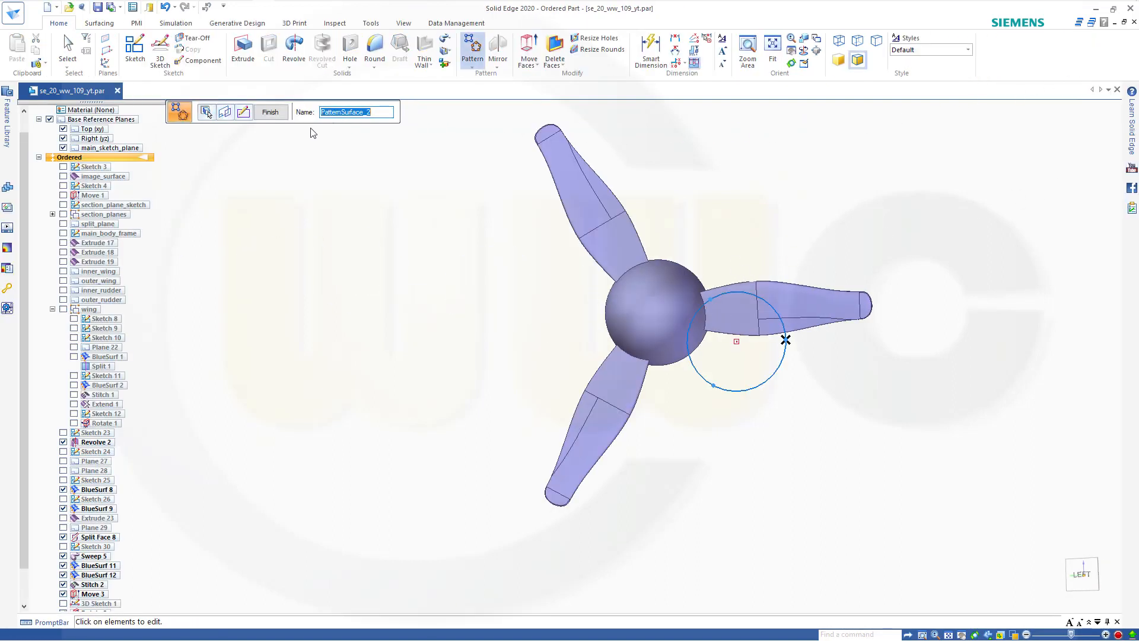
left_click(270, 113)
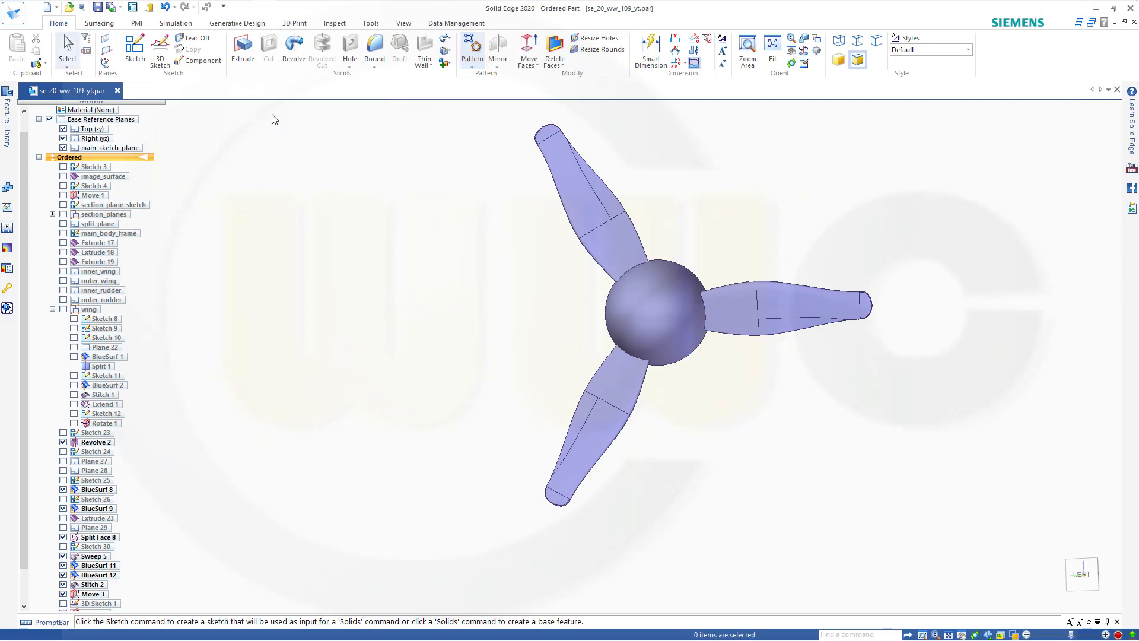
Start a trim of the revolved body, using the whole body of the upper patterned wing as the trimming tool.
scroll(445, 215, "down", 1)
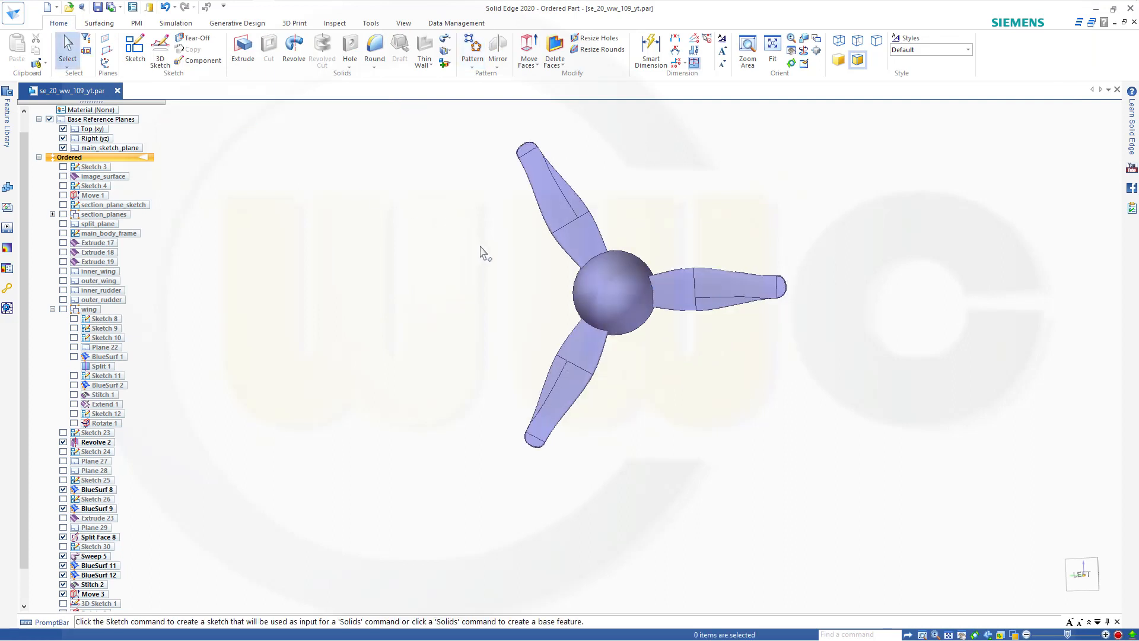
middle_click_drag(499, 271, 199, 325, "shift")
scroll(635, 335, "up", 2)
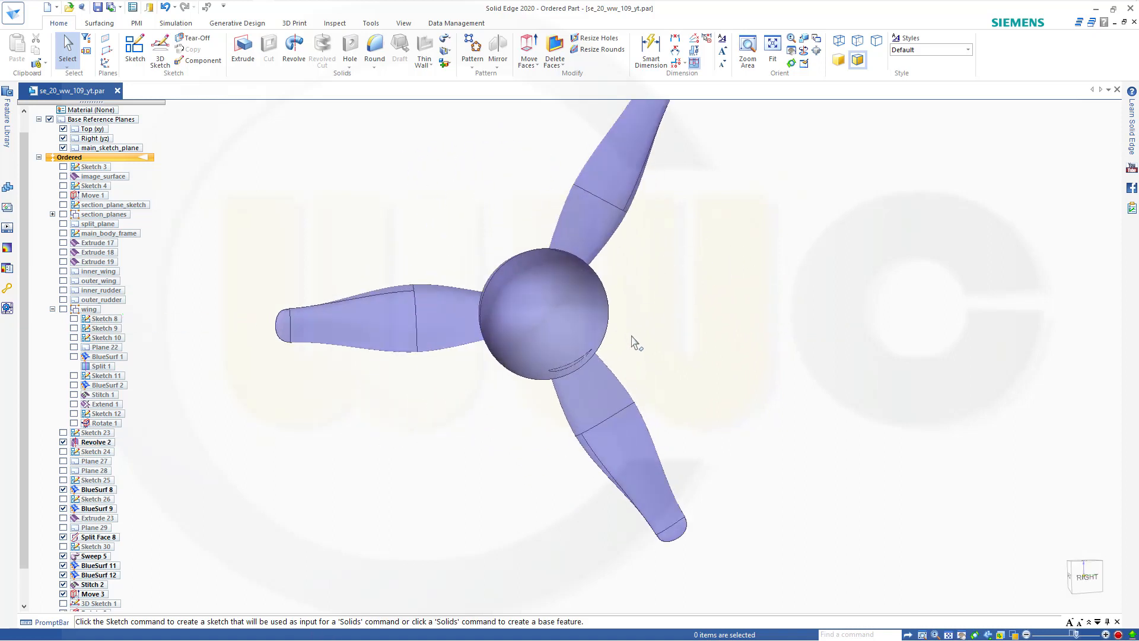
middle_click_drag(631, 349, 581, 347, "shift")
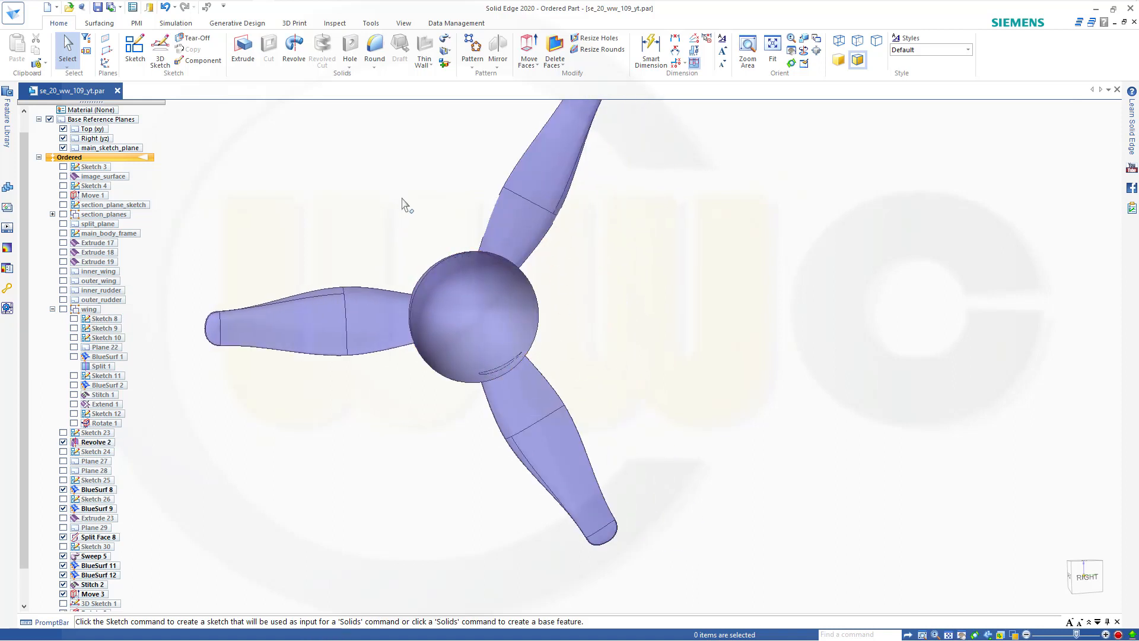
left_click(100, 24)
left_click(527, 38)
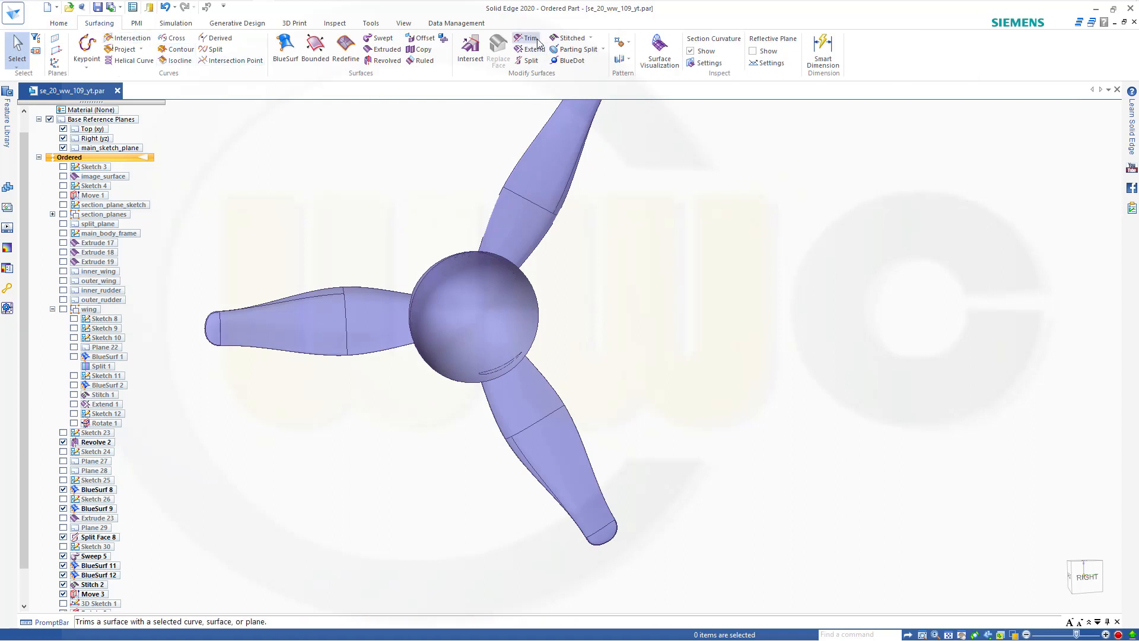
left_click(448, 292)
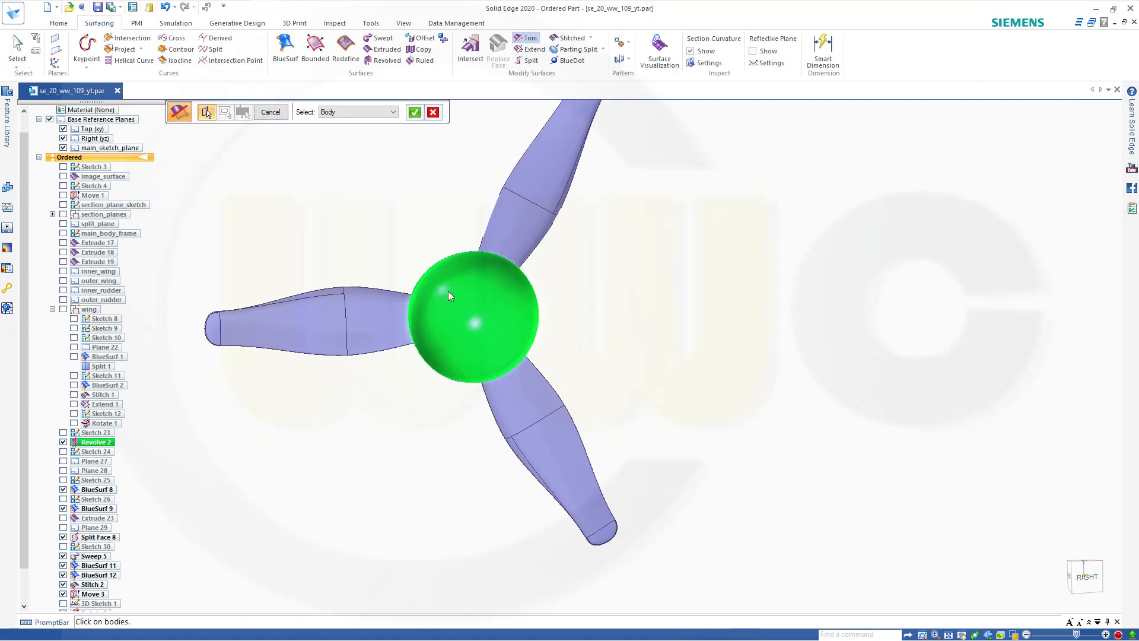
left_click(414, 112)
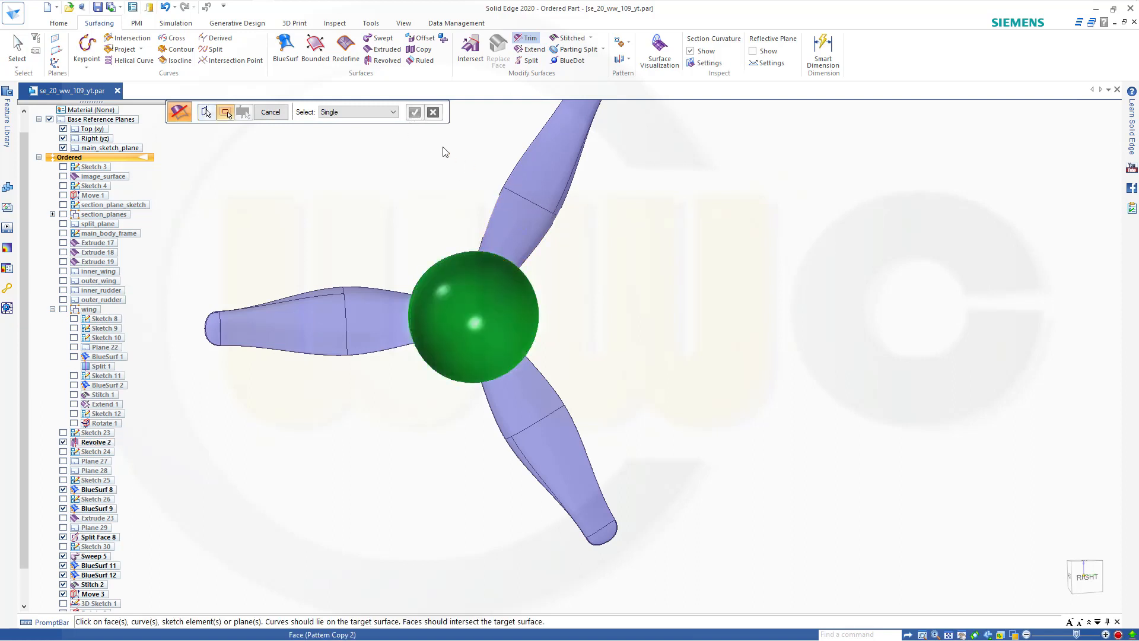
left_click(393, 112)
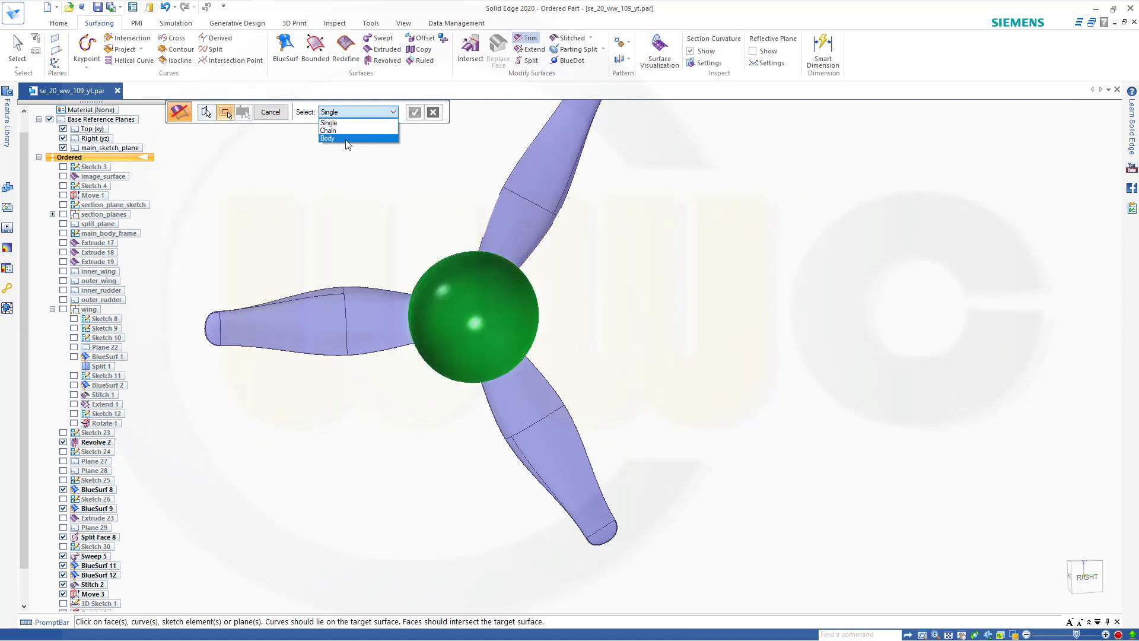
left_click(335, 137)
left_click(521, 208)
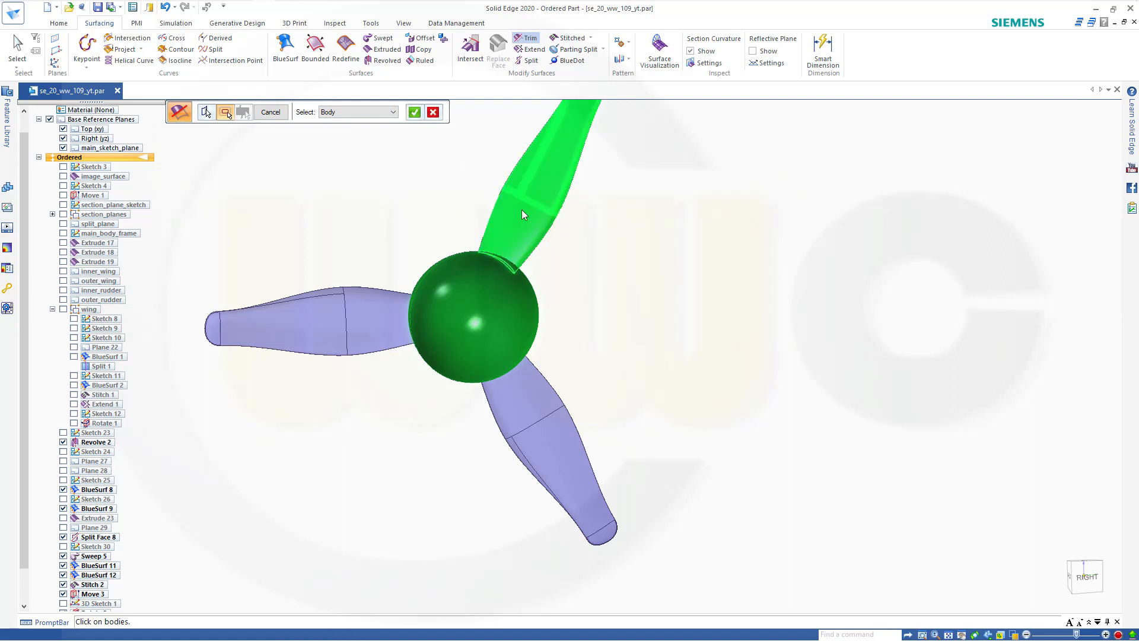
left_click(413, 112)
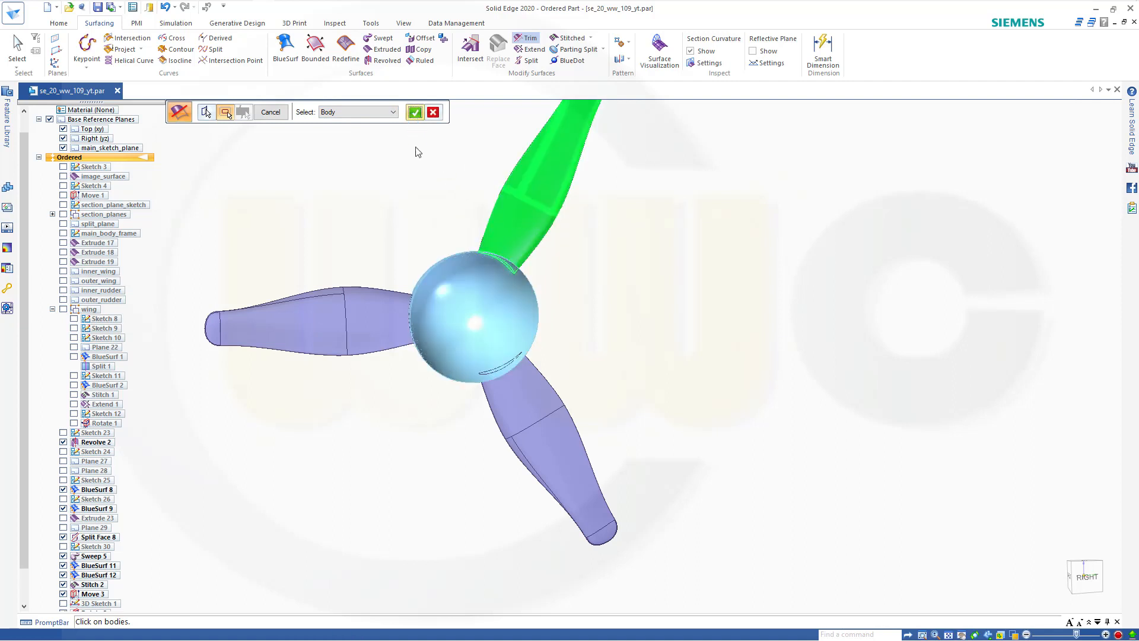
Remove the narrow region inside the upper wing's root outline from the revolved body and finish the trim.
middle_click_drag(401, 198, 427, 241)
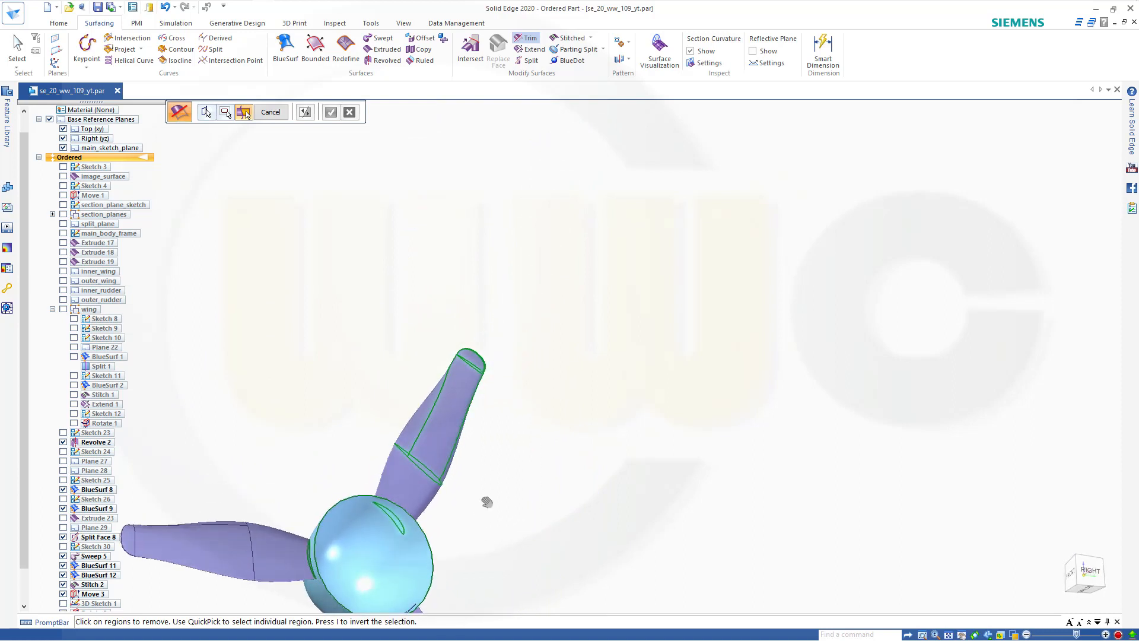
middle_click_drag(483, 498, 602, 364)
scroll(537, 376, "up", 3)
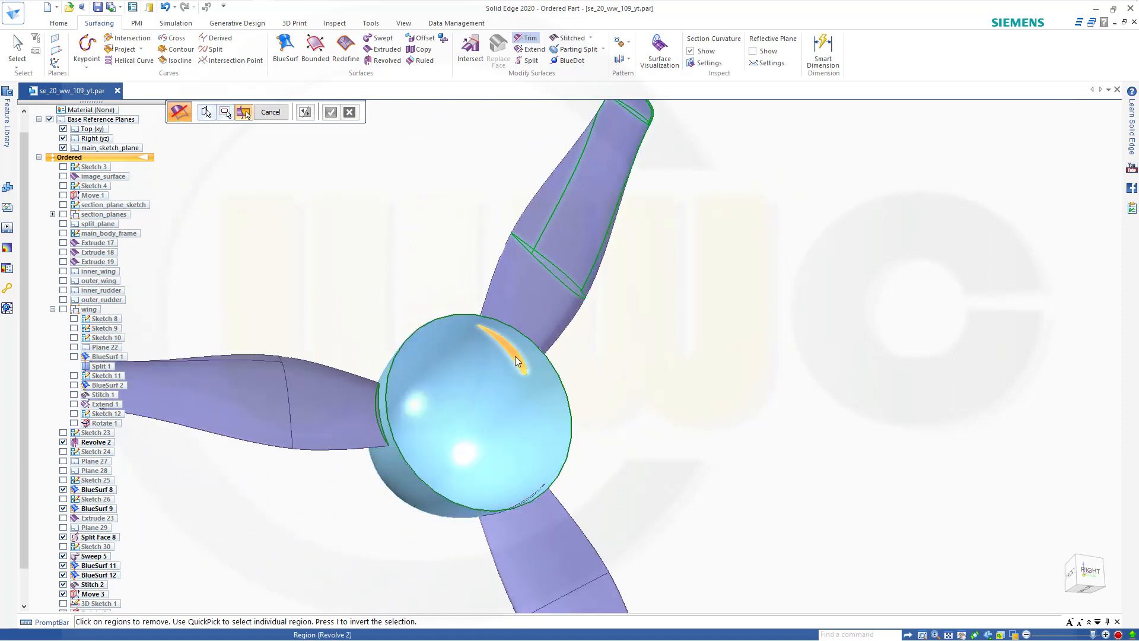
left_click(516, 360)
left_click(331, 113)
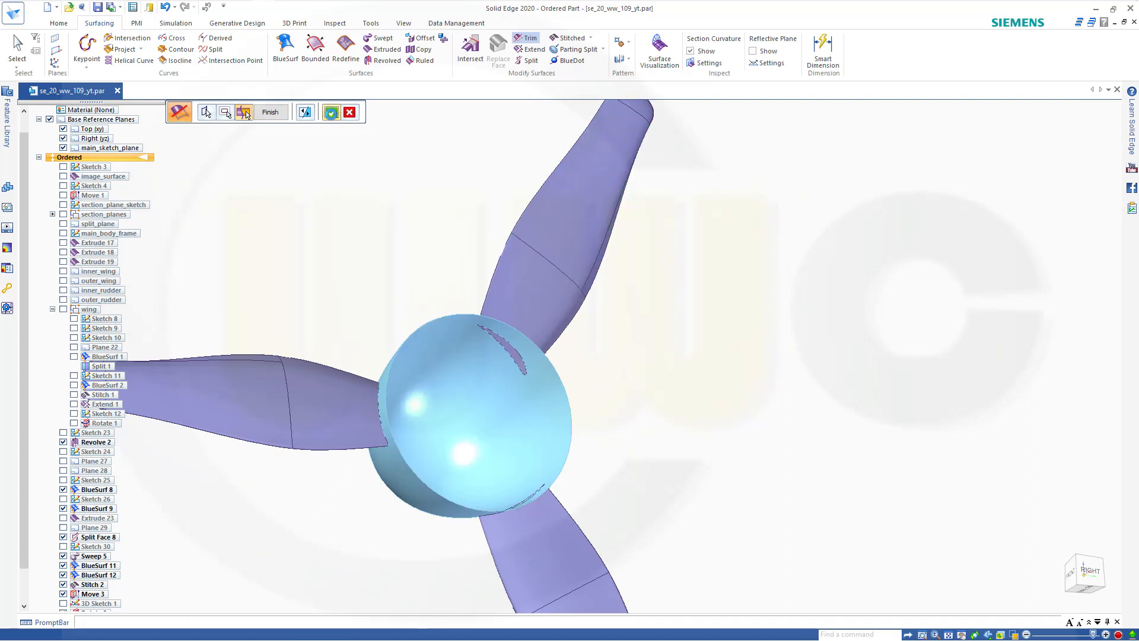
left_click(276, 118)
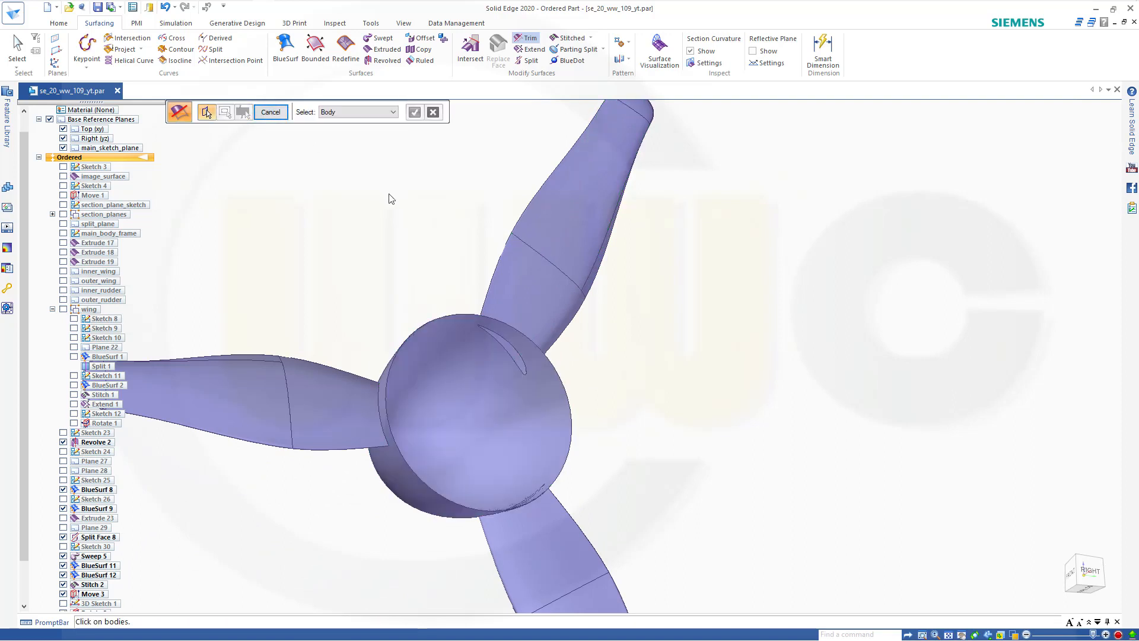
Trim the revolved body with the whole lower patterned wing body, removing the narrow region inside its root outline, and finish.
left_click(466, 422)
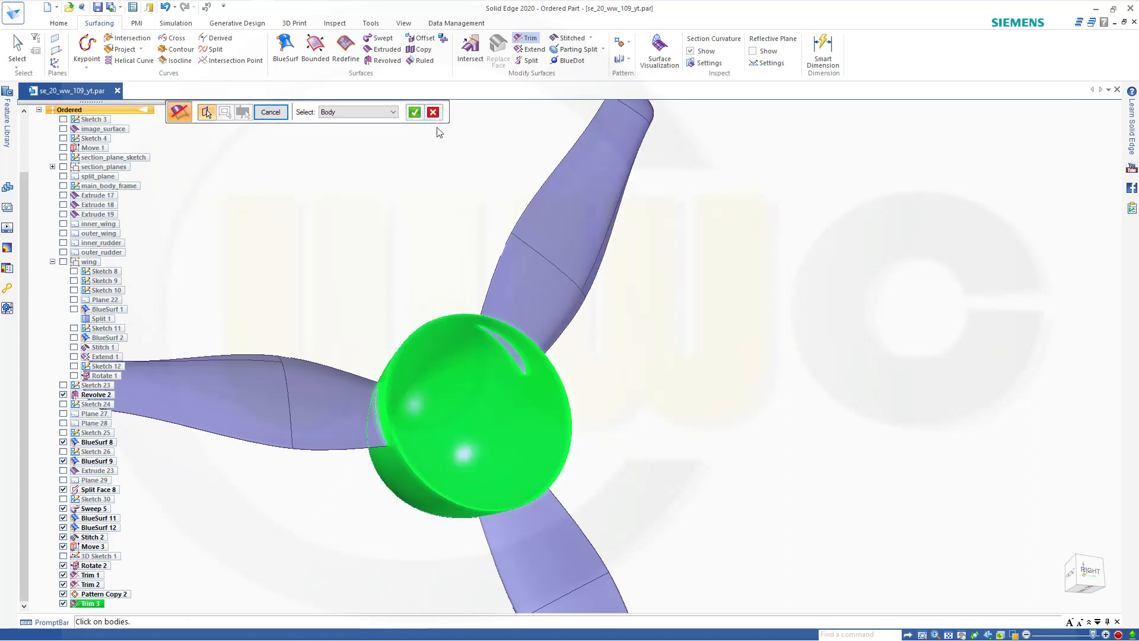
left_click(414, 112)
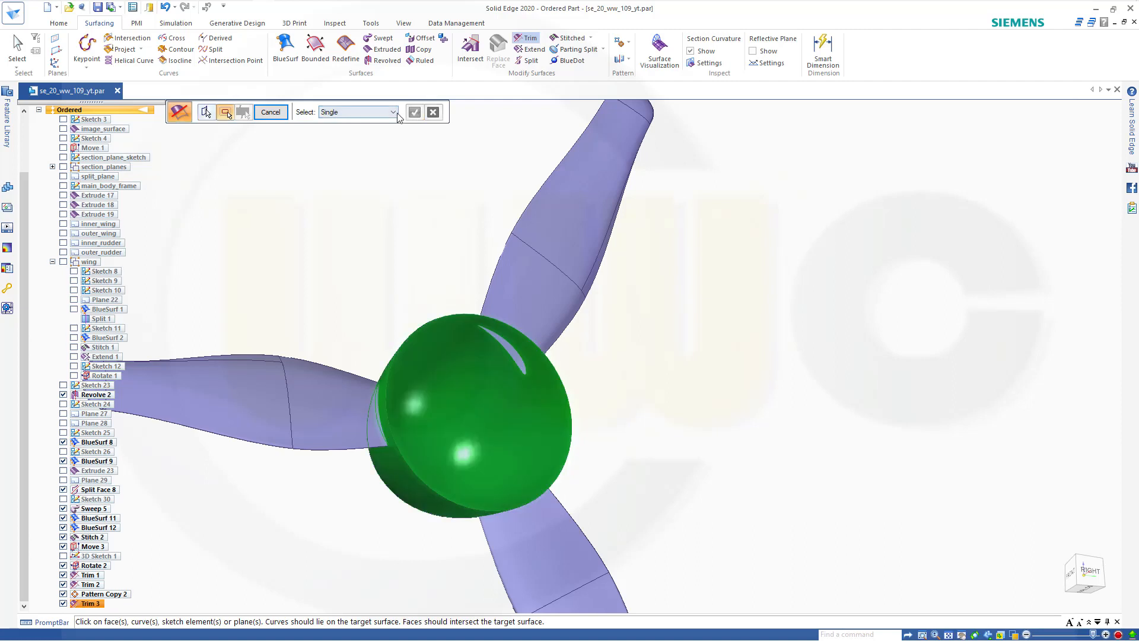
left_click(393, 112)
left_click(351, 137)
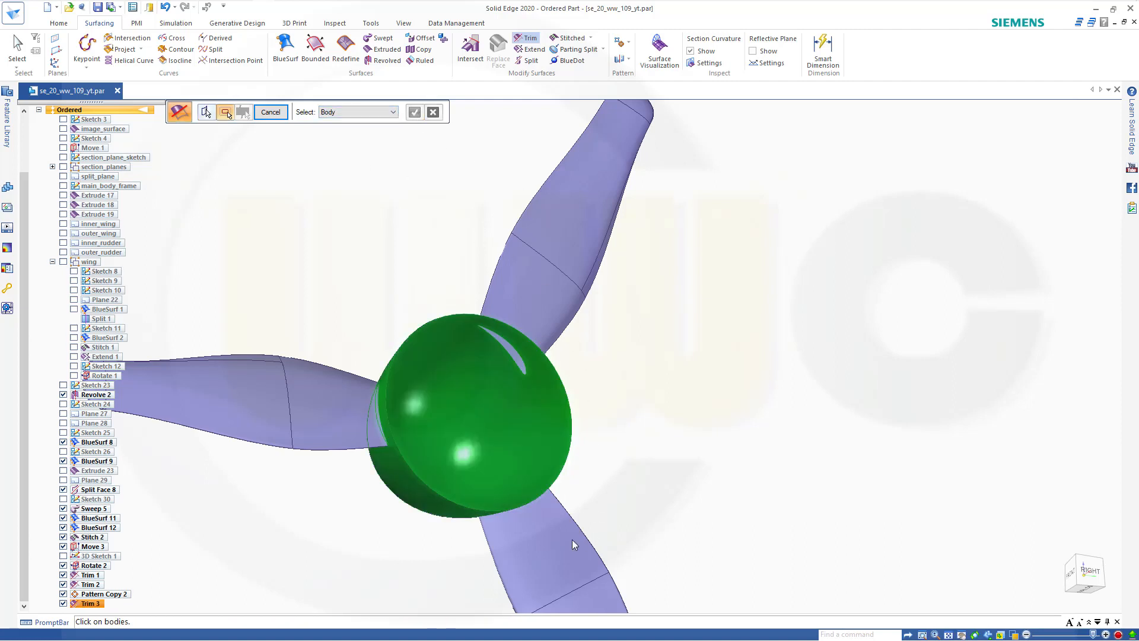
left_click(558, 550)
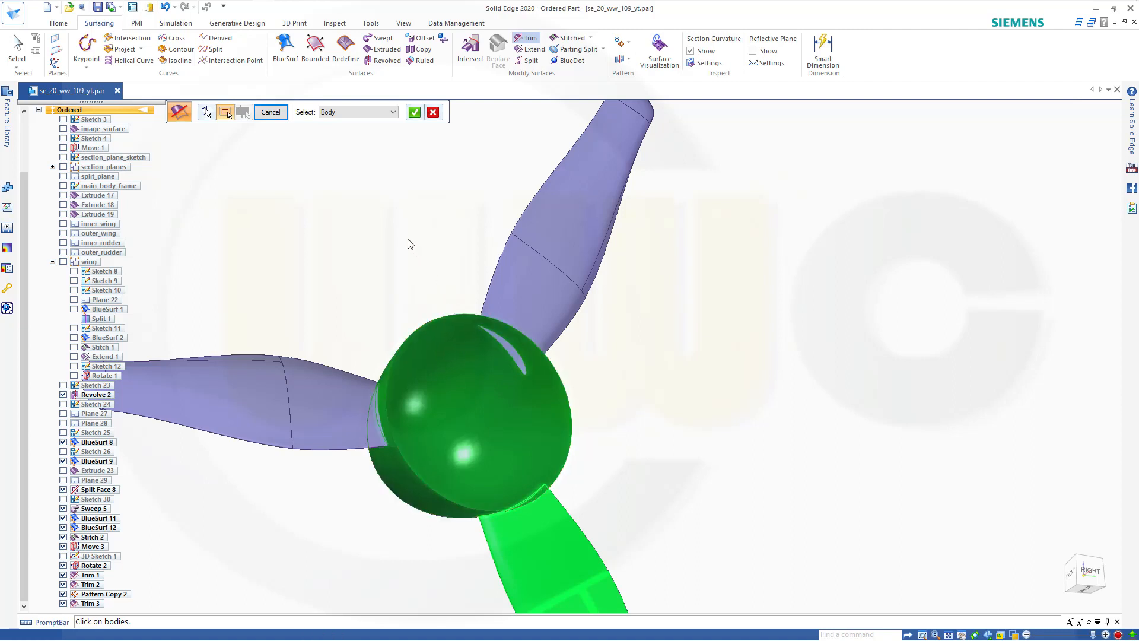
left_click(415, 112)
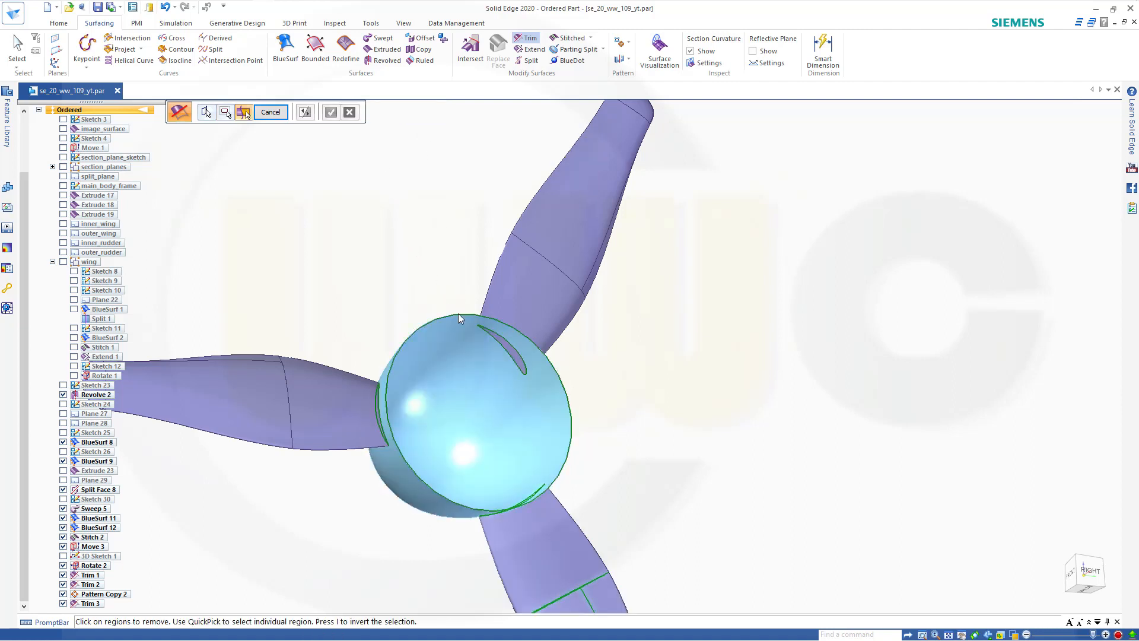
mouse_move(473, 433)
middle_mouse_down()
mouse_move(493, 231)
mouse_move(485, 282)
mouse_move(519, 364)
middle_mouse_up()
scroll(611, 449, "up", 3)
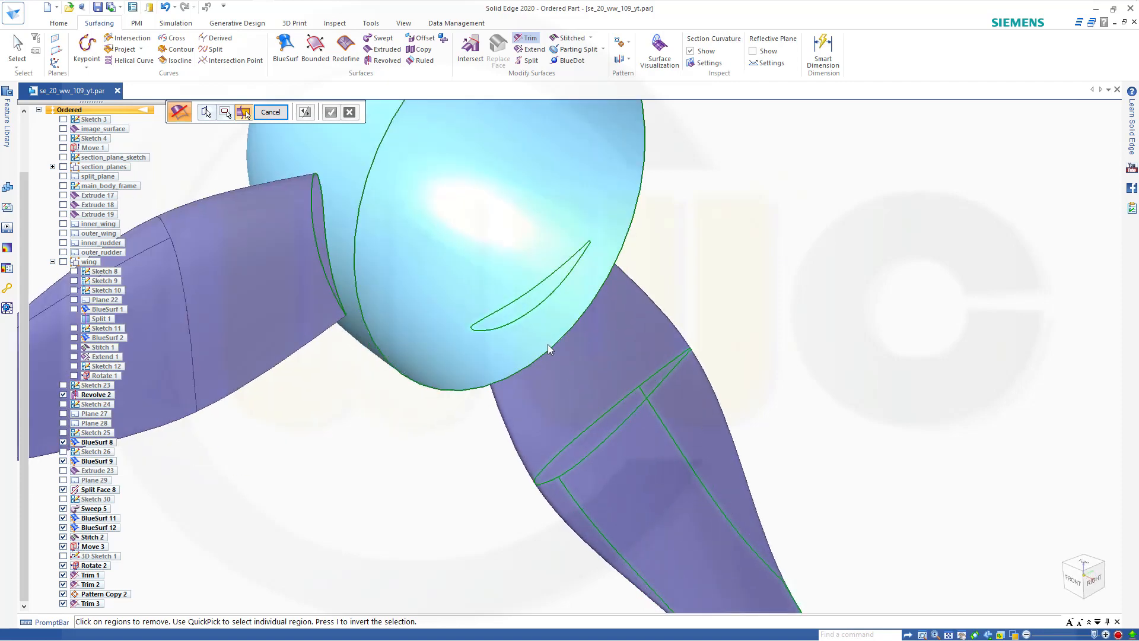
left_click(514, 311)
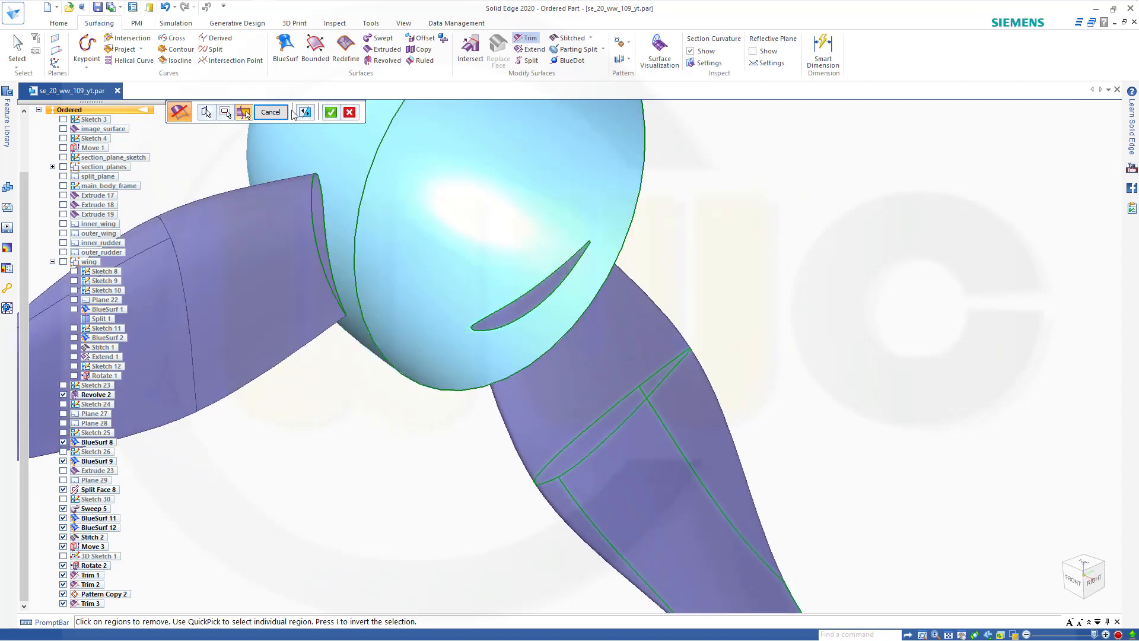
left_click(331, 115)
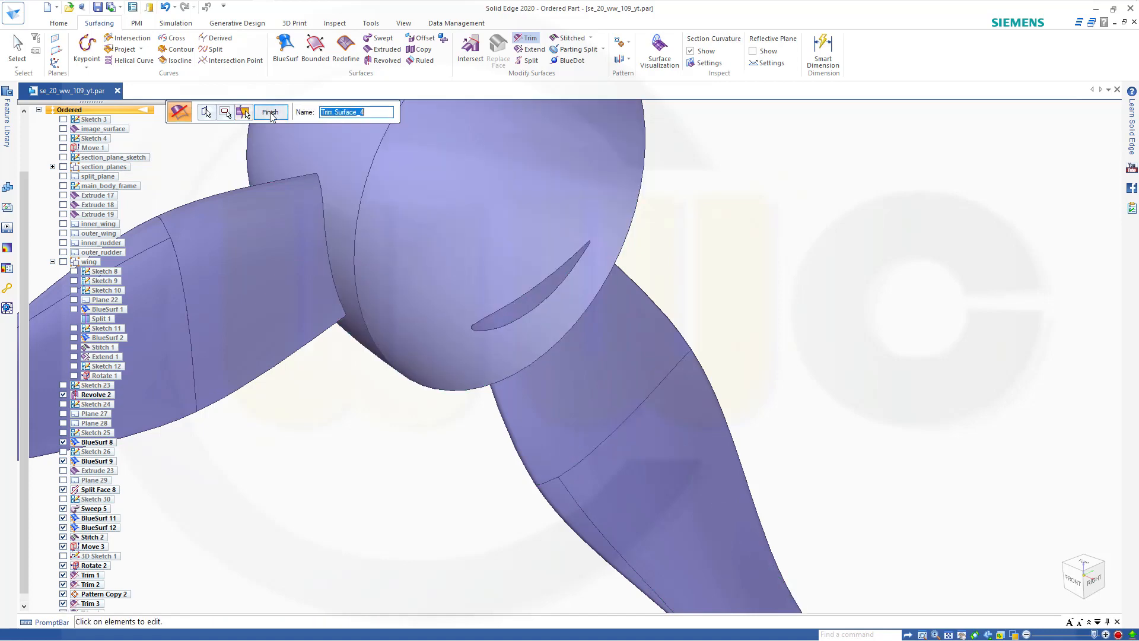
left_click(270, 113)
Stitch the revolved body and all three wing bodies together with a stitch tolerance of 1,00e-03 mm and no healing, and finish.
scroll(453, 229, "down", 5)
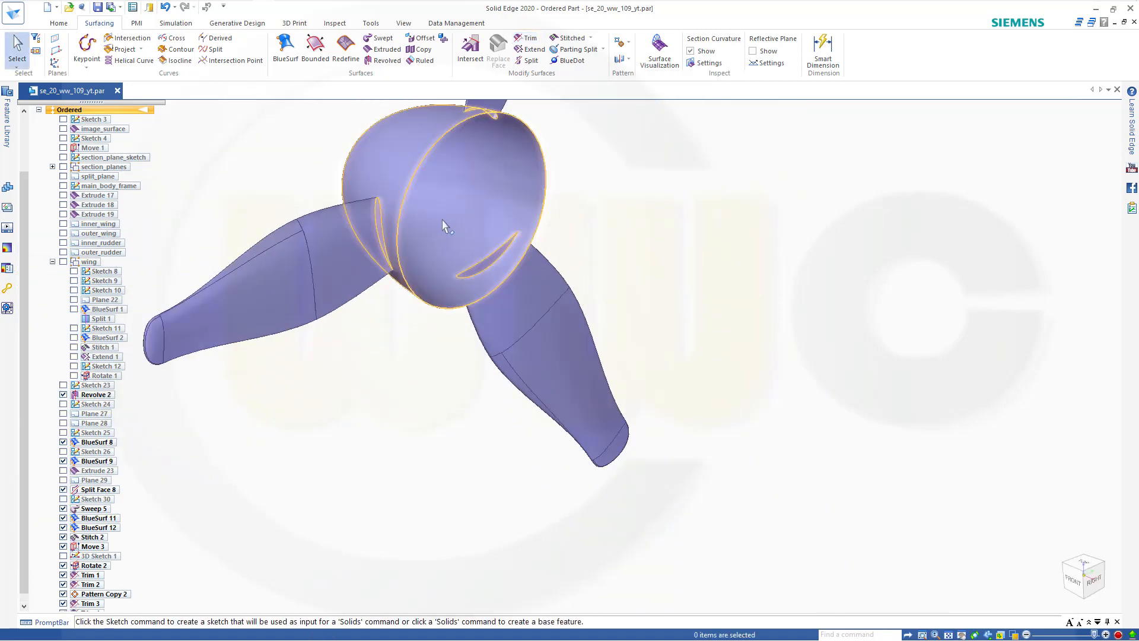
middle_click_drag(452, 229, 658, 382)
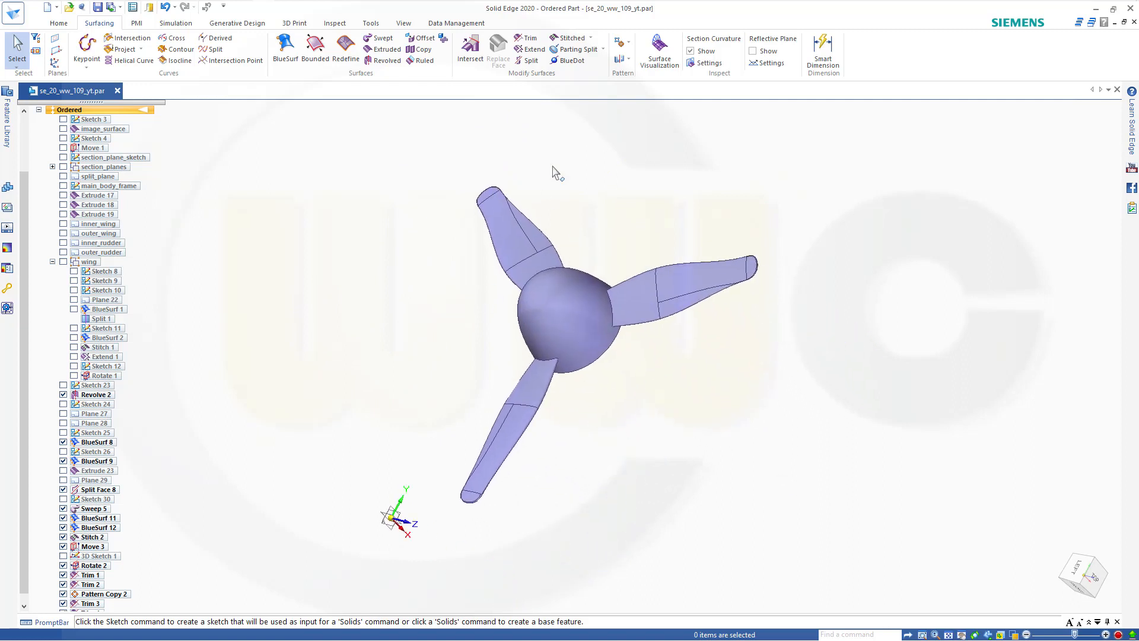
left_click(568, 38)
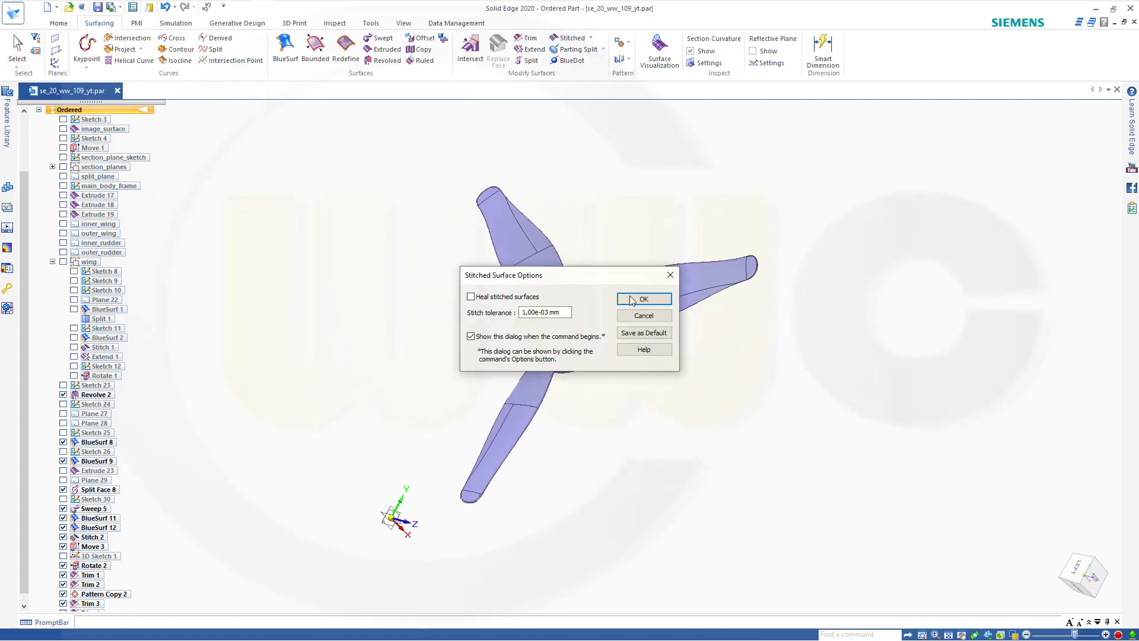
left_click(631, 299)
left_click(564, 311)
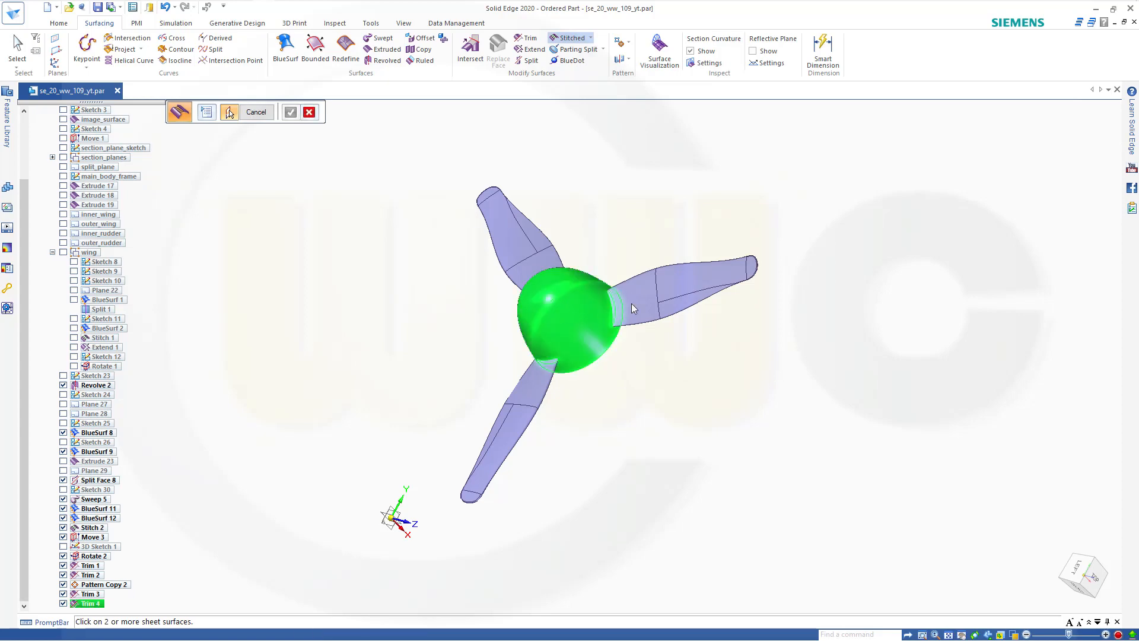
left_click(651, 297)
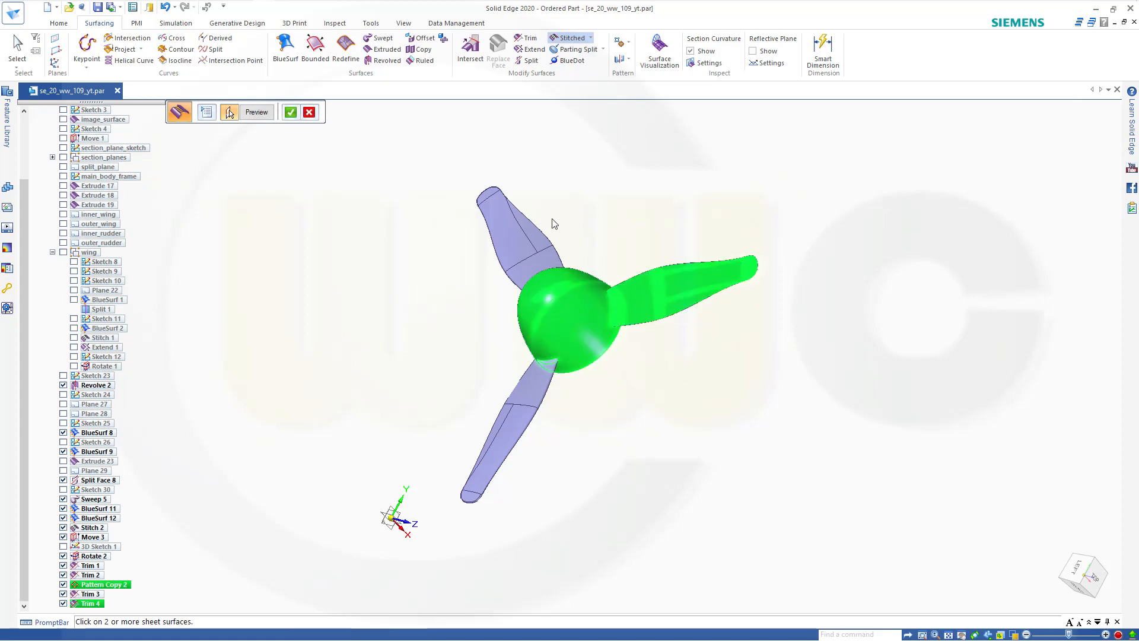
left_click(524, 247)
left_click(531, 407)
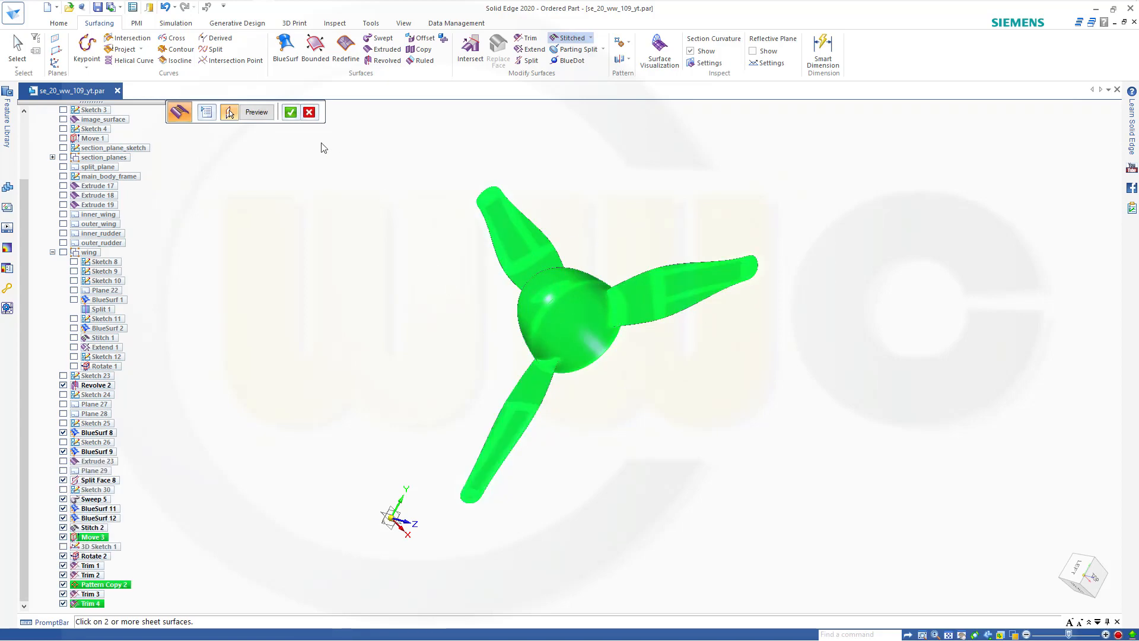
left_click(256, 112)
left_click(256, 112)
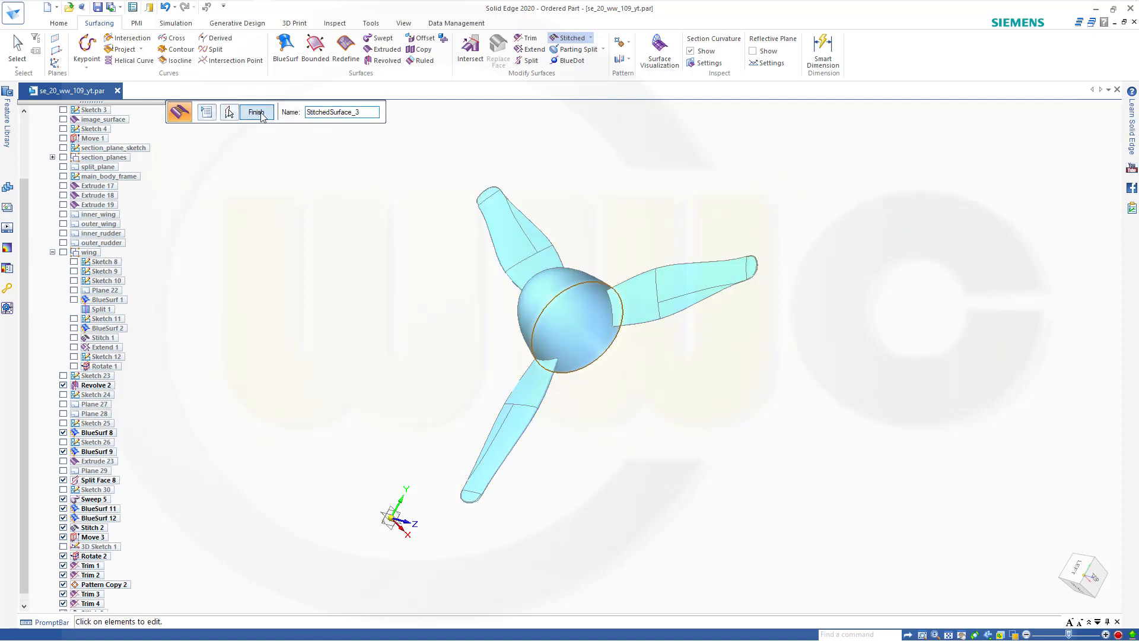
left_click(261, 117)
scroll(416, 315, "down", 4)
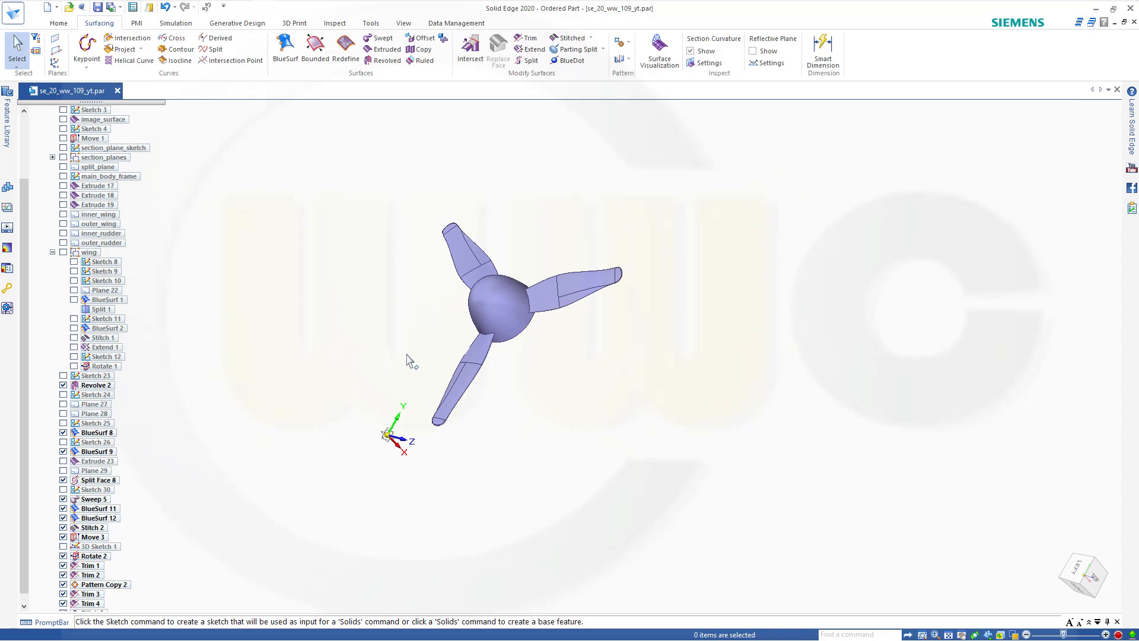
middle_click_drag(407, 358, 457, 373)
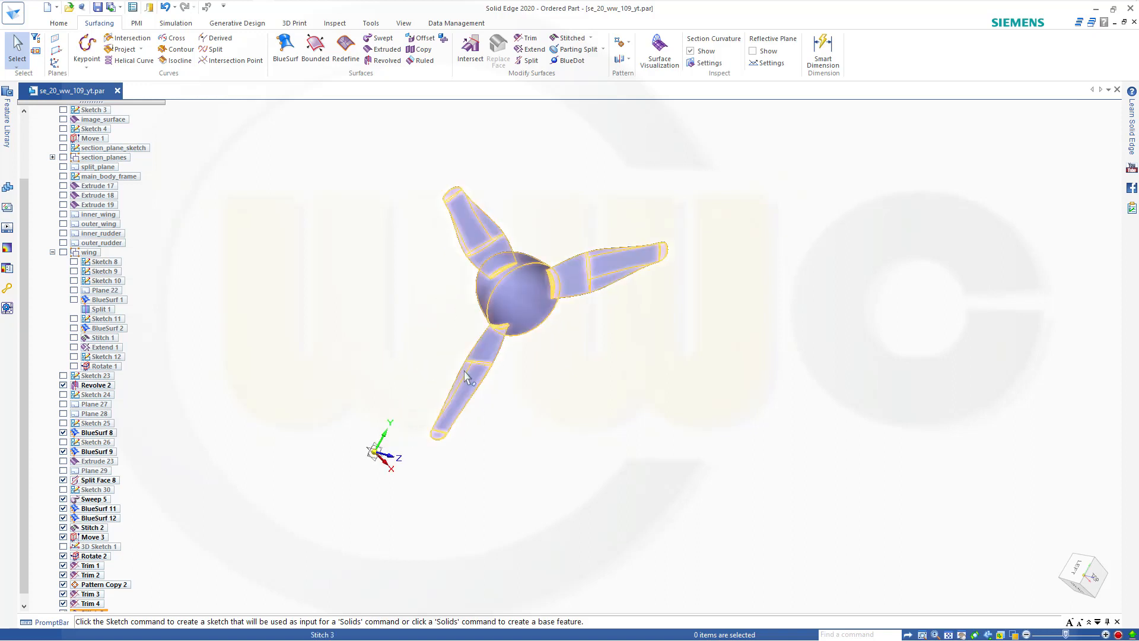